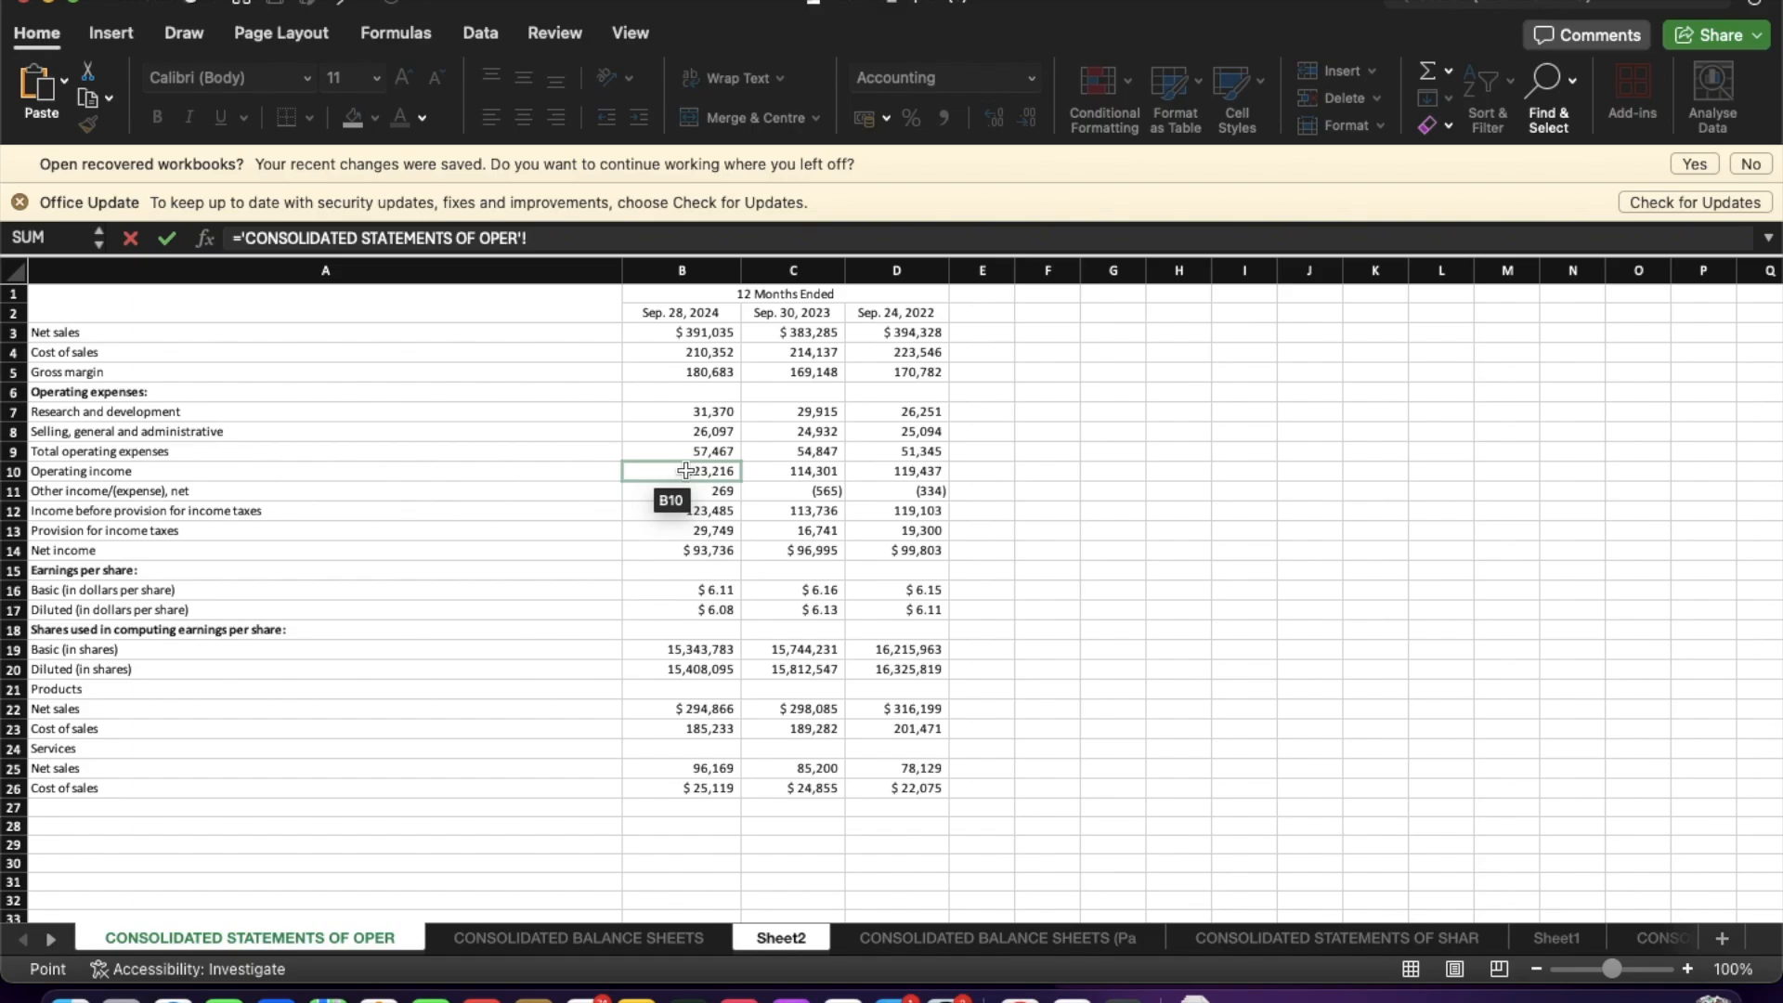
Link the Sep-24 EBIT to operating income in cell B10 of the consolidated statements of operations sheet.
{"action": "left_click", "coordinate": [687, 470]}
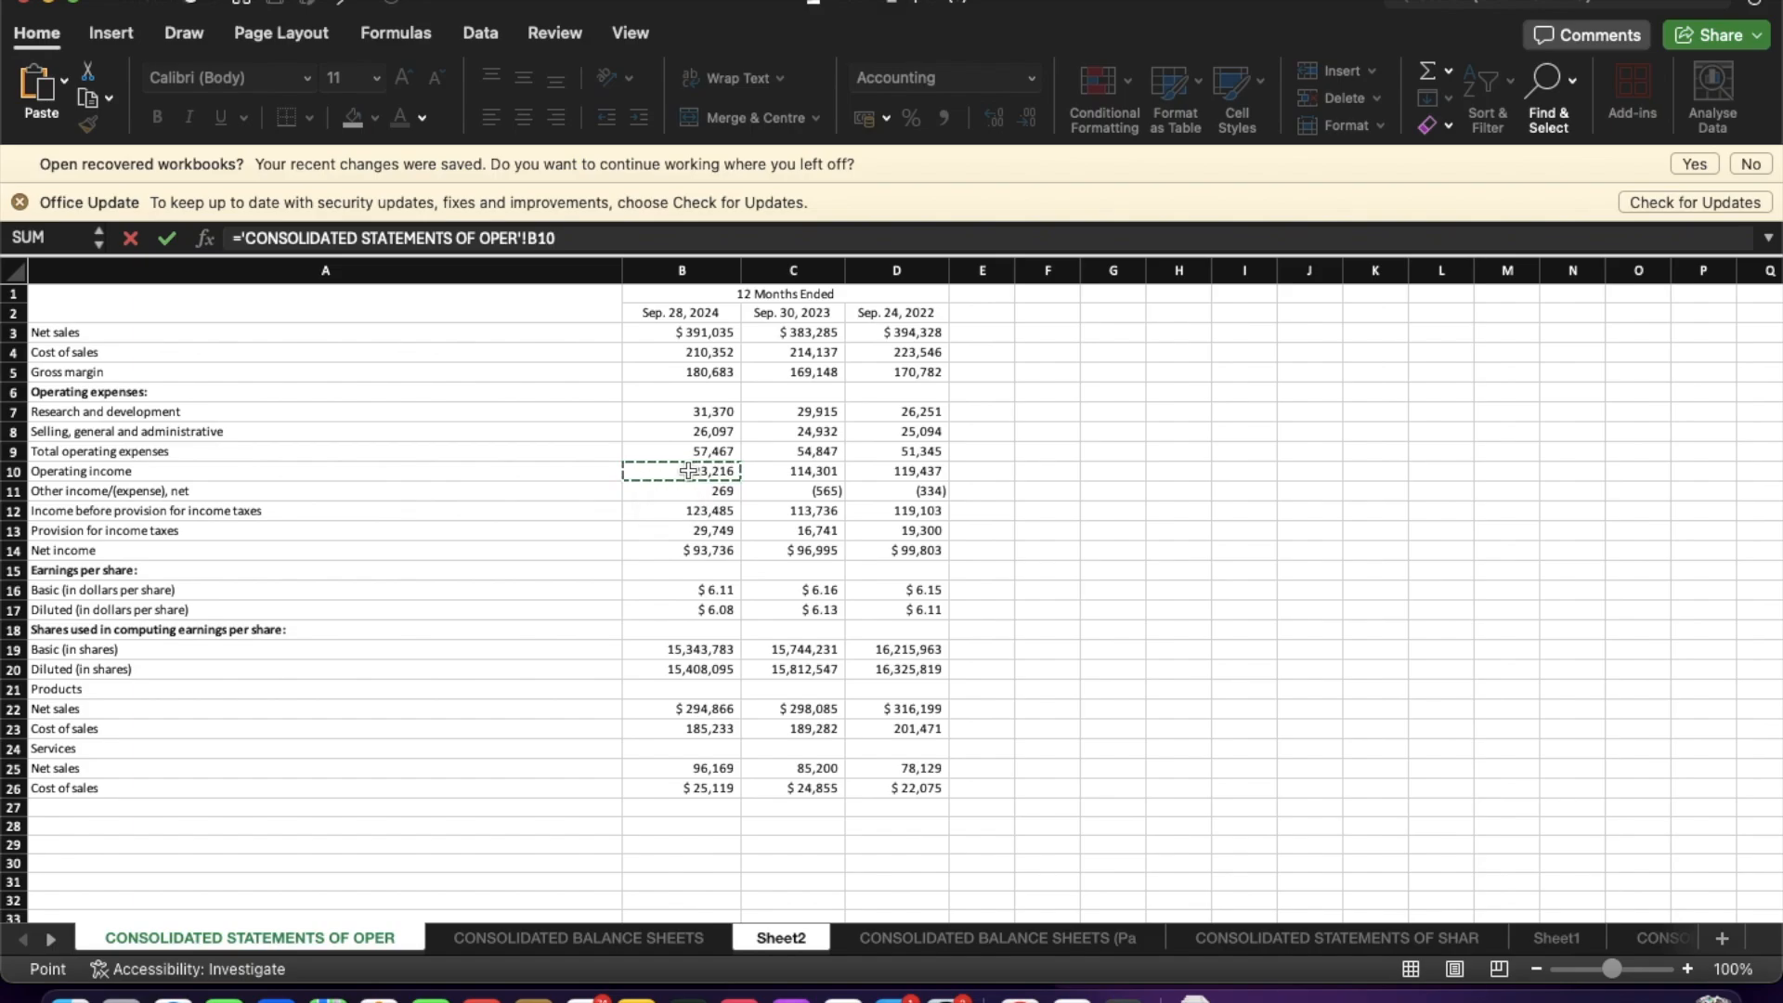
{"action": "key", "text": "Return"}
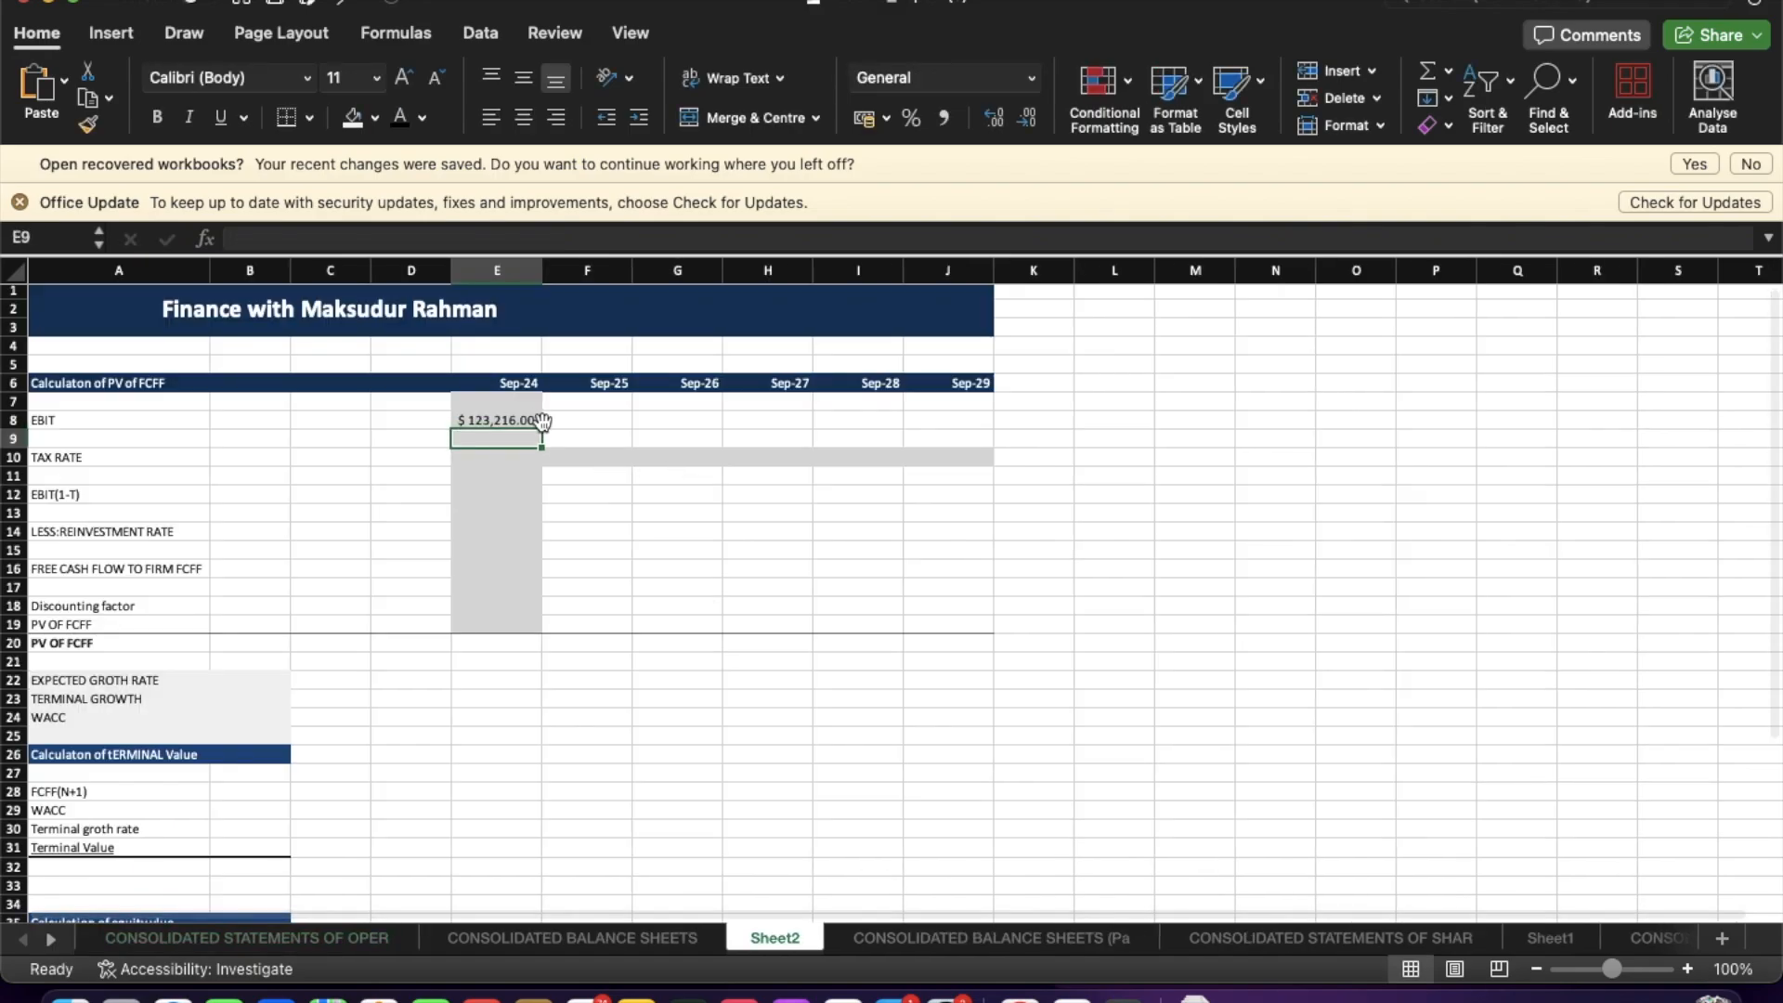
{"action": "left_click", "coordinate": [557, 420]}
{"action": "type", "text": "="}
{"action": "key", "text": "BackSpace"}
{"action": "key", "text": "F9"}
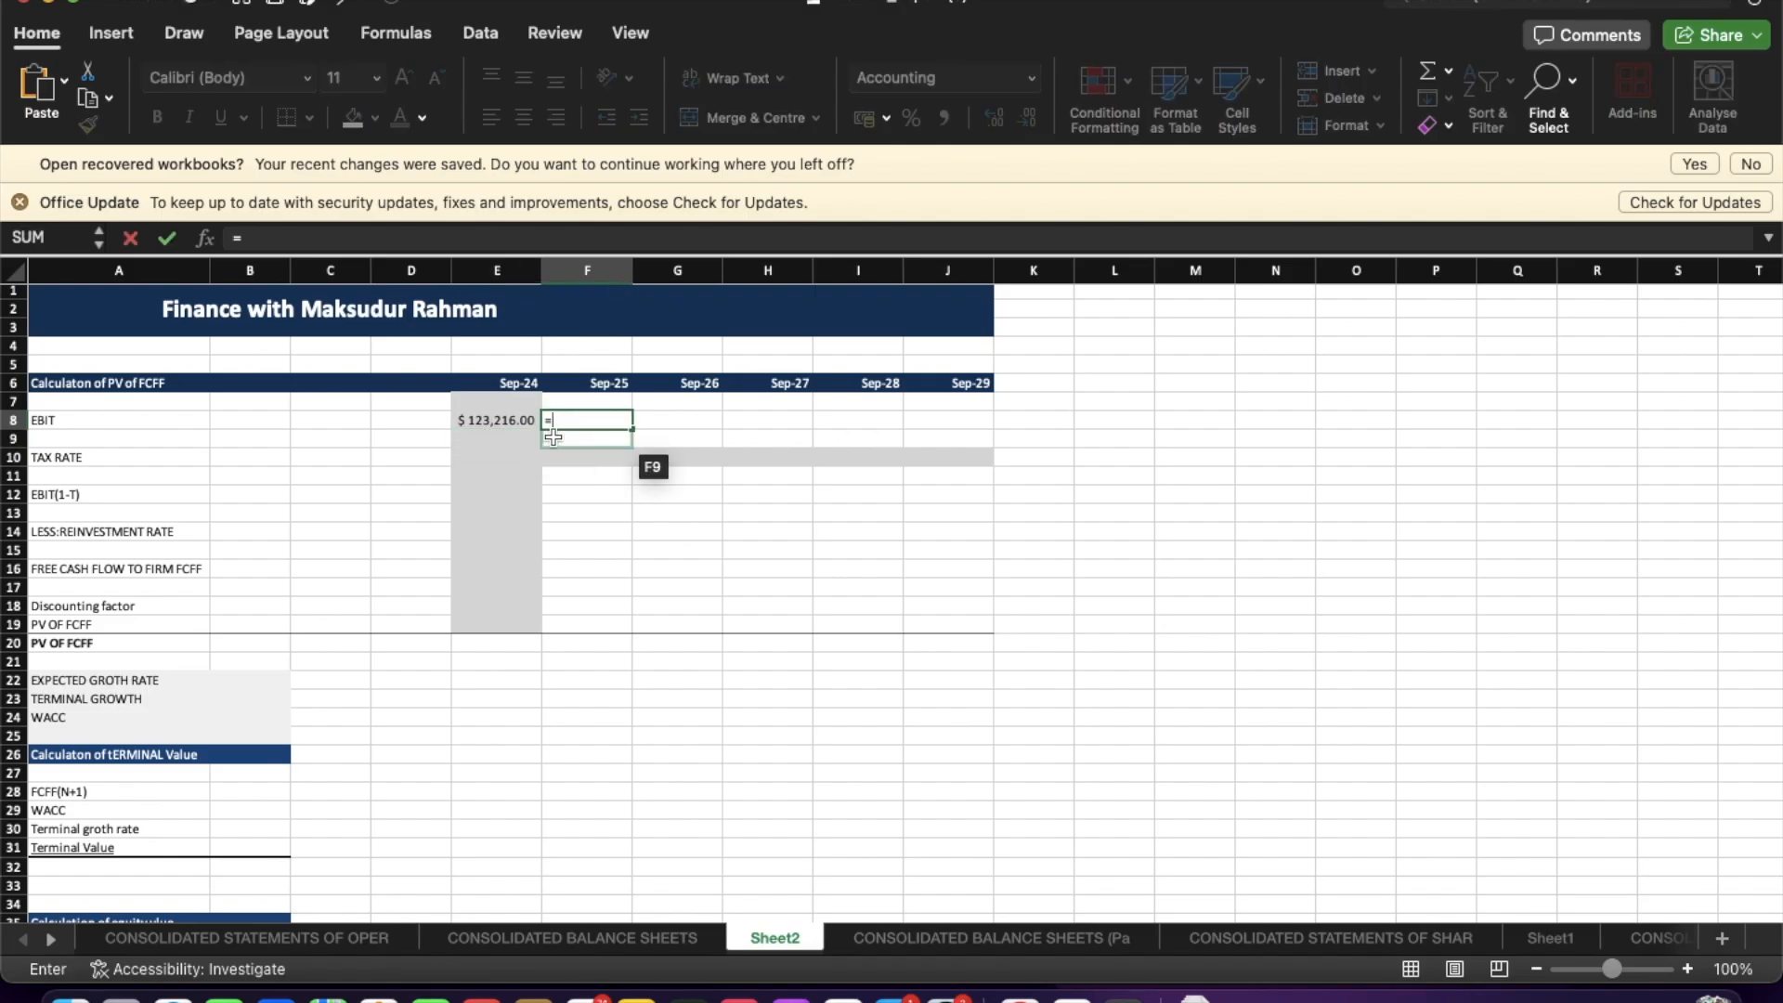
{"action": "scroll", "coordinate": [362, 648], "scroll_direction": "down", "scroll_amount": 5}
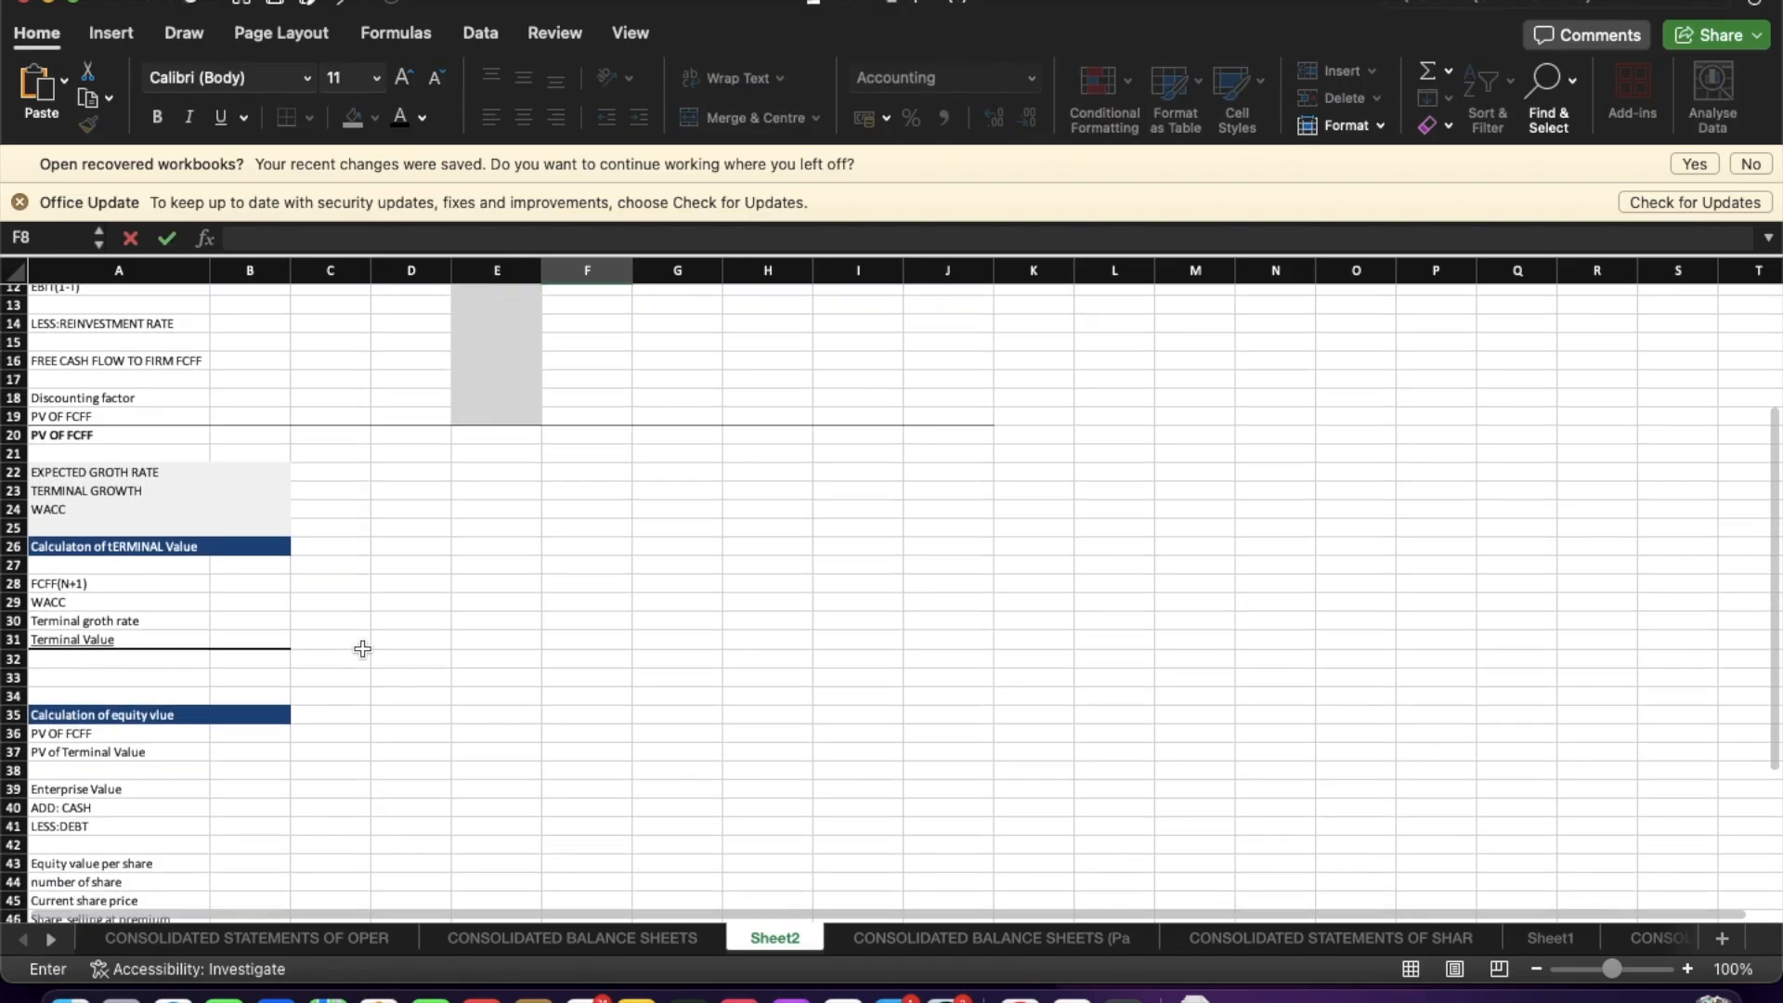
{"action": "scroll", "coordinate": [362, 648], "scroll_direction": "up", "scroll_amount": 3}
{"action": "scroll", "coordinate": [363, 648], "scroll_direction": "up", "scroll_amount": 2}
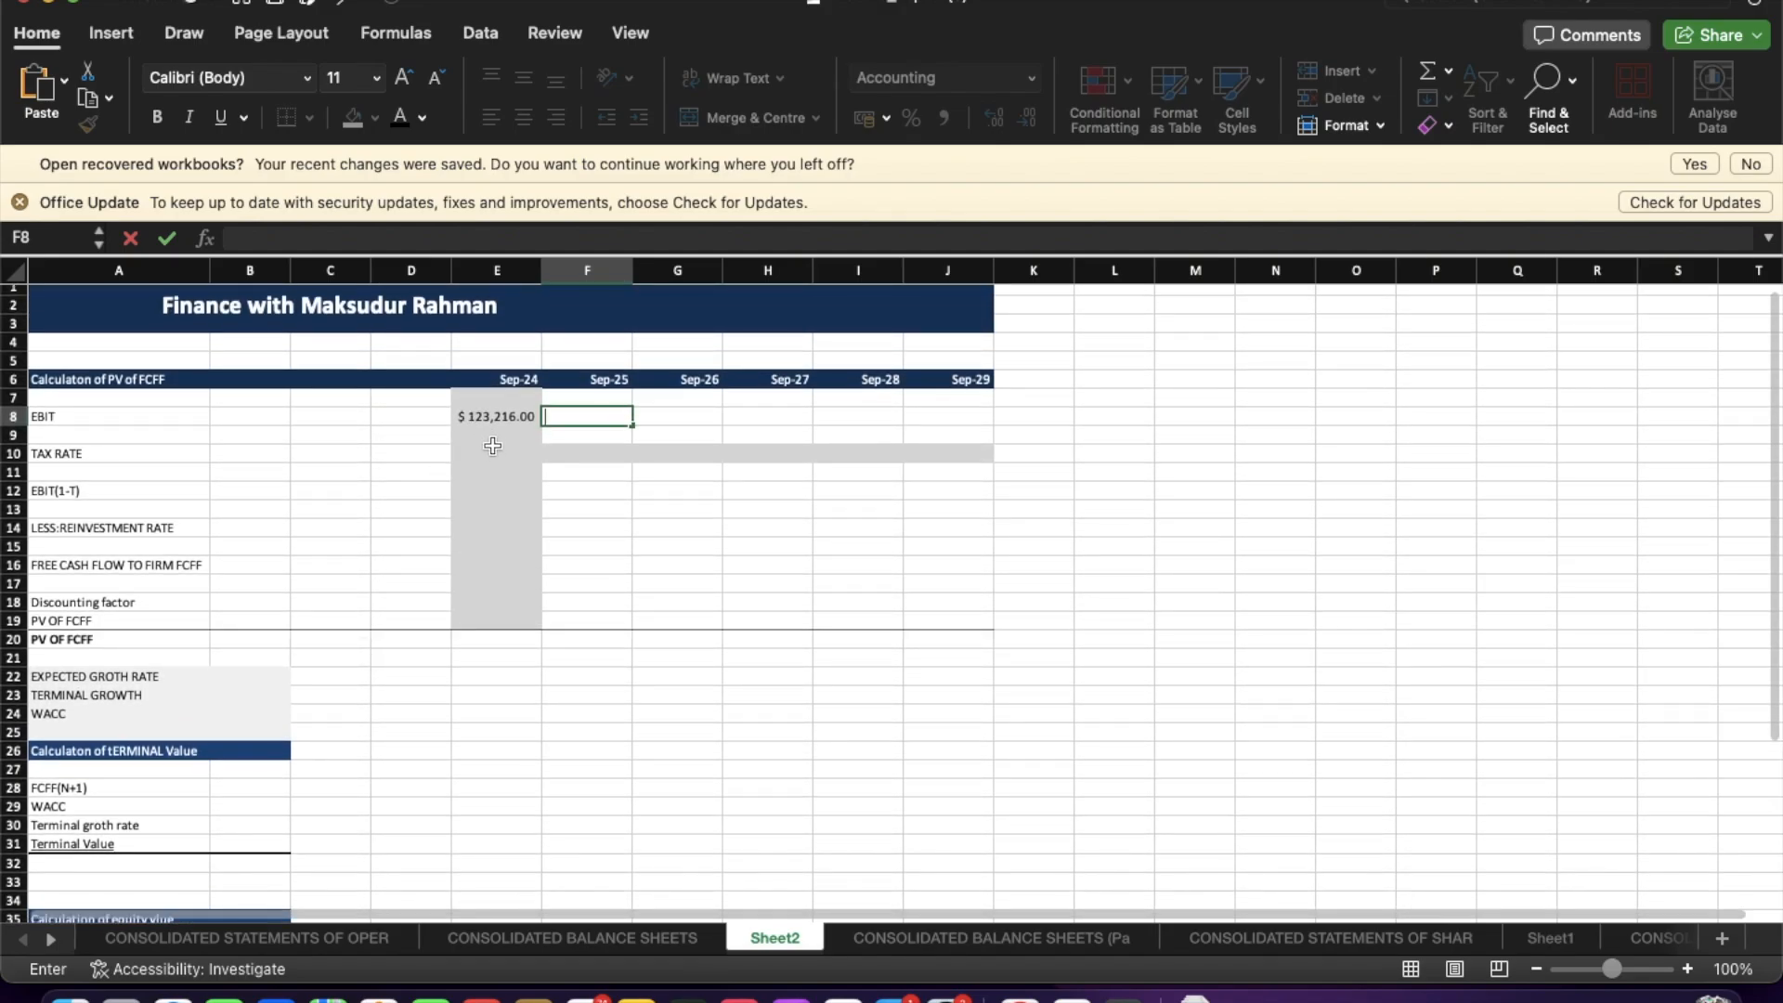
Remove the fill from the tax rate row across E10 to J10.
{"action": "left_click", "coordinate": [498, 456]}
{"action": "left_click_drag", "start_coordinate": [498, 456], "coordinate": [932, 448]}
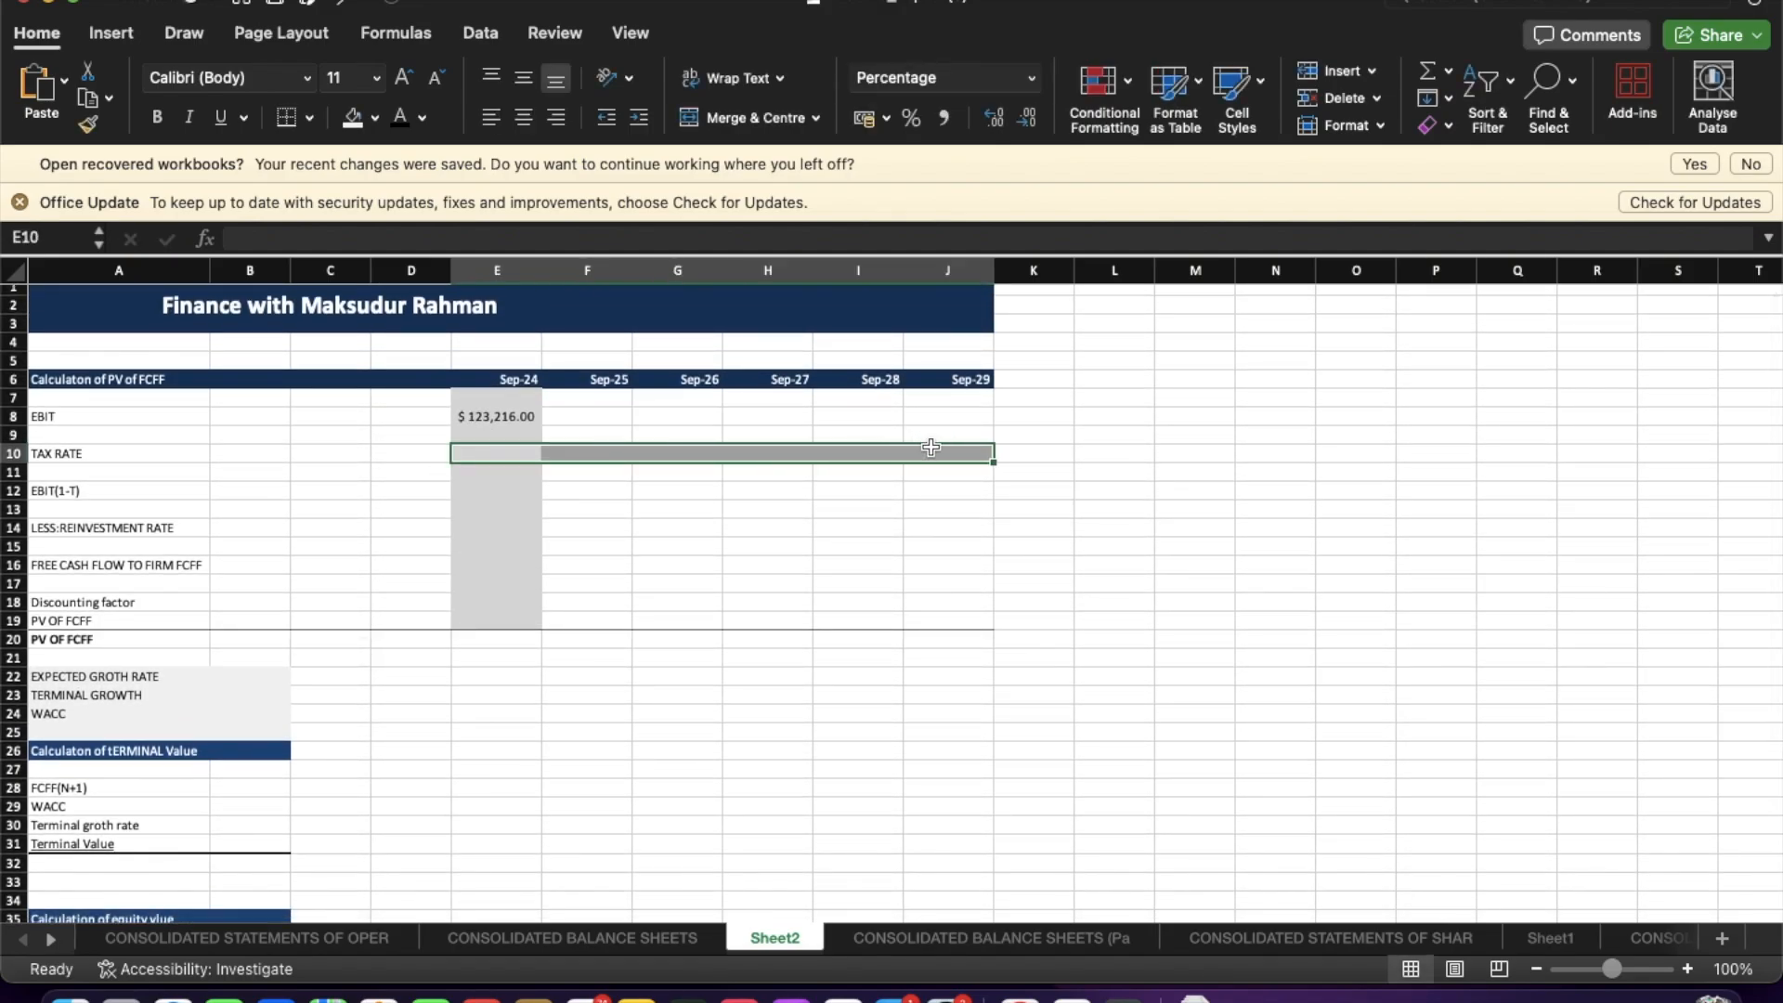
{"action": "left_click", "coordinate": [376, 120]}
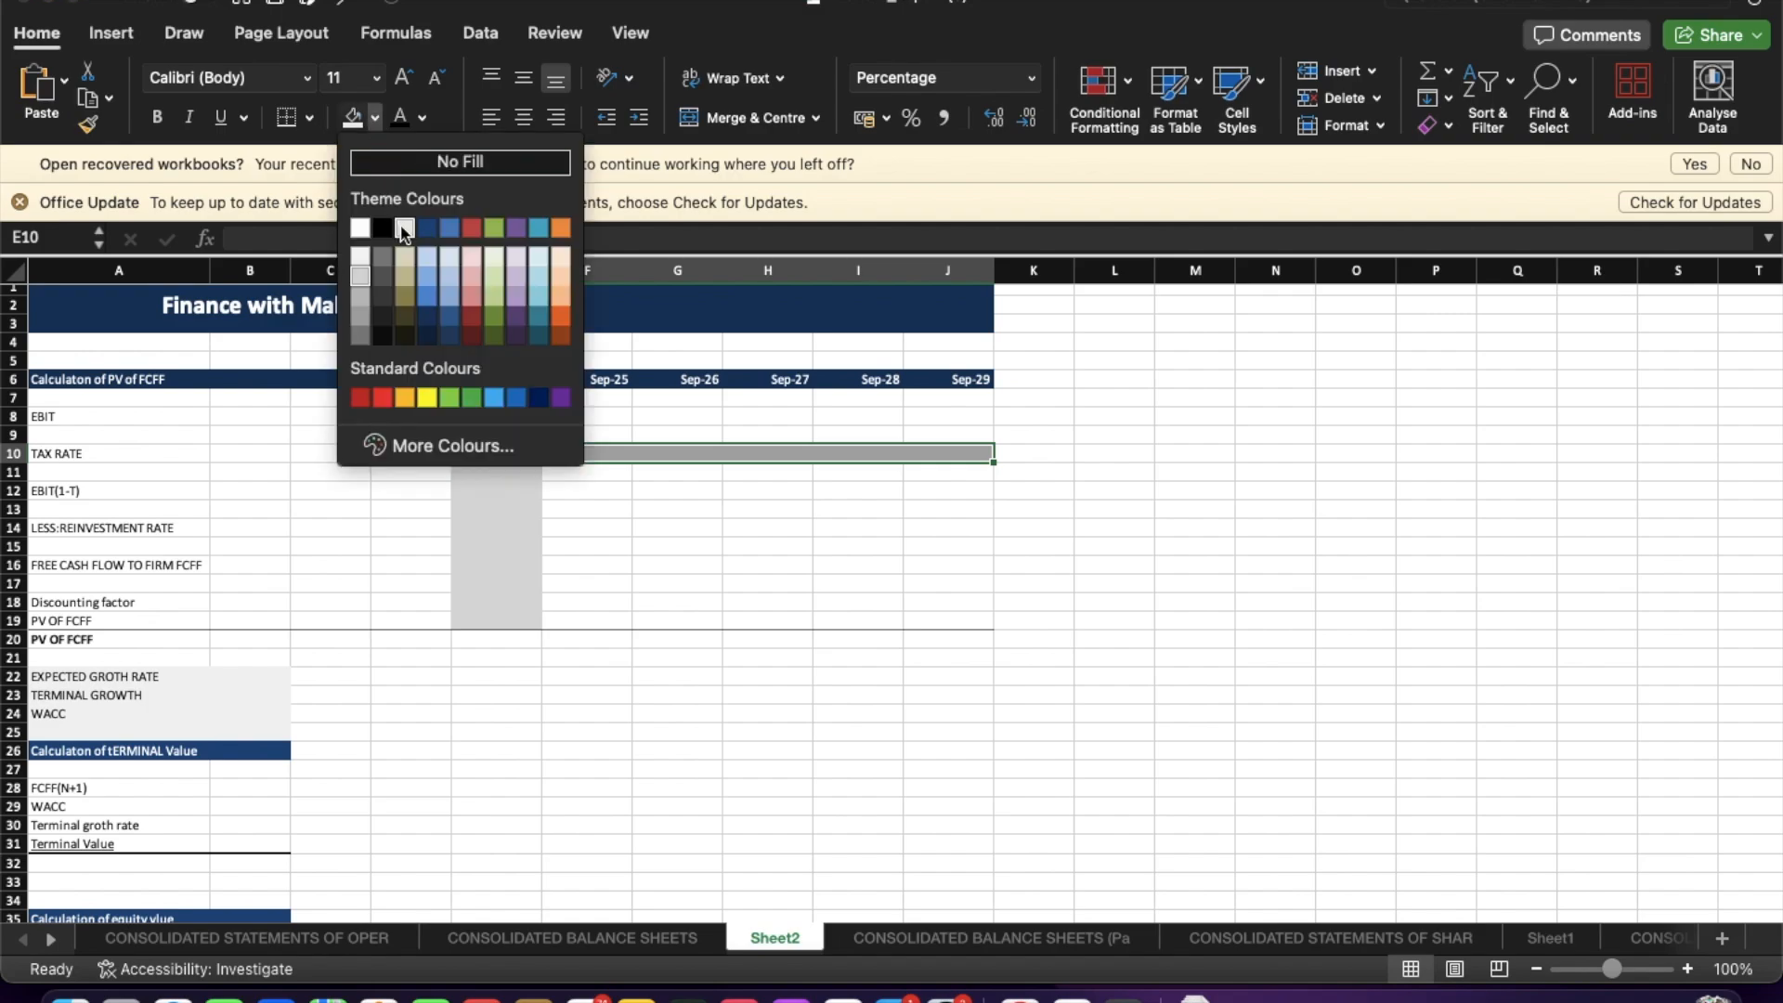
{"action": "left_click", "coordinate": [460, 161]}
{"action": "left_click", "coordinate": [615, 565]}
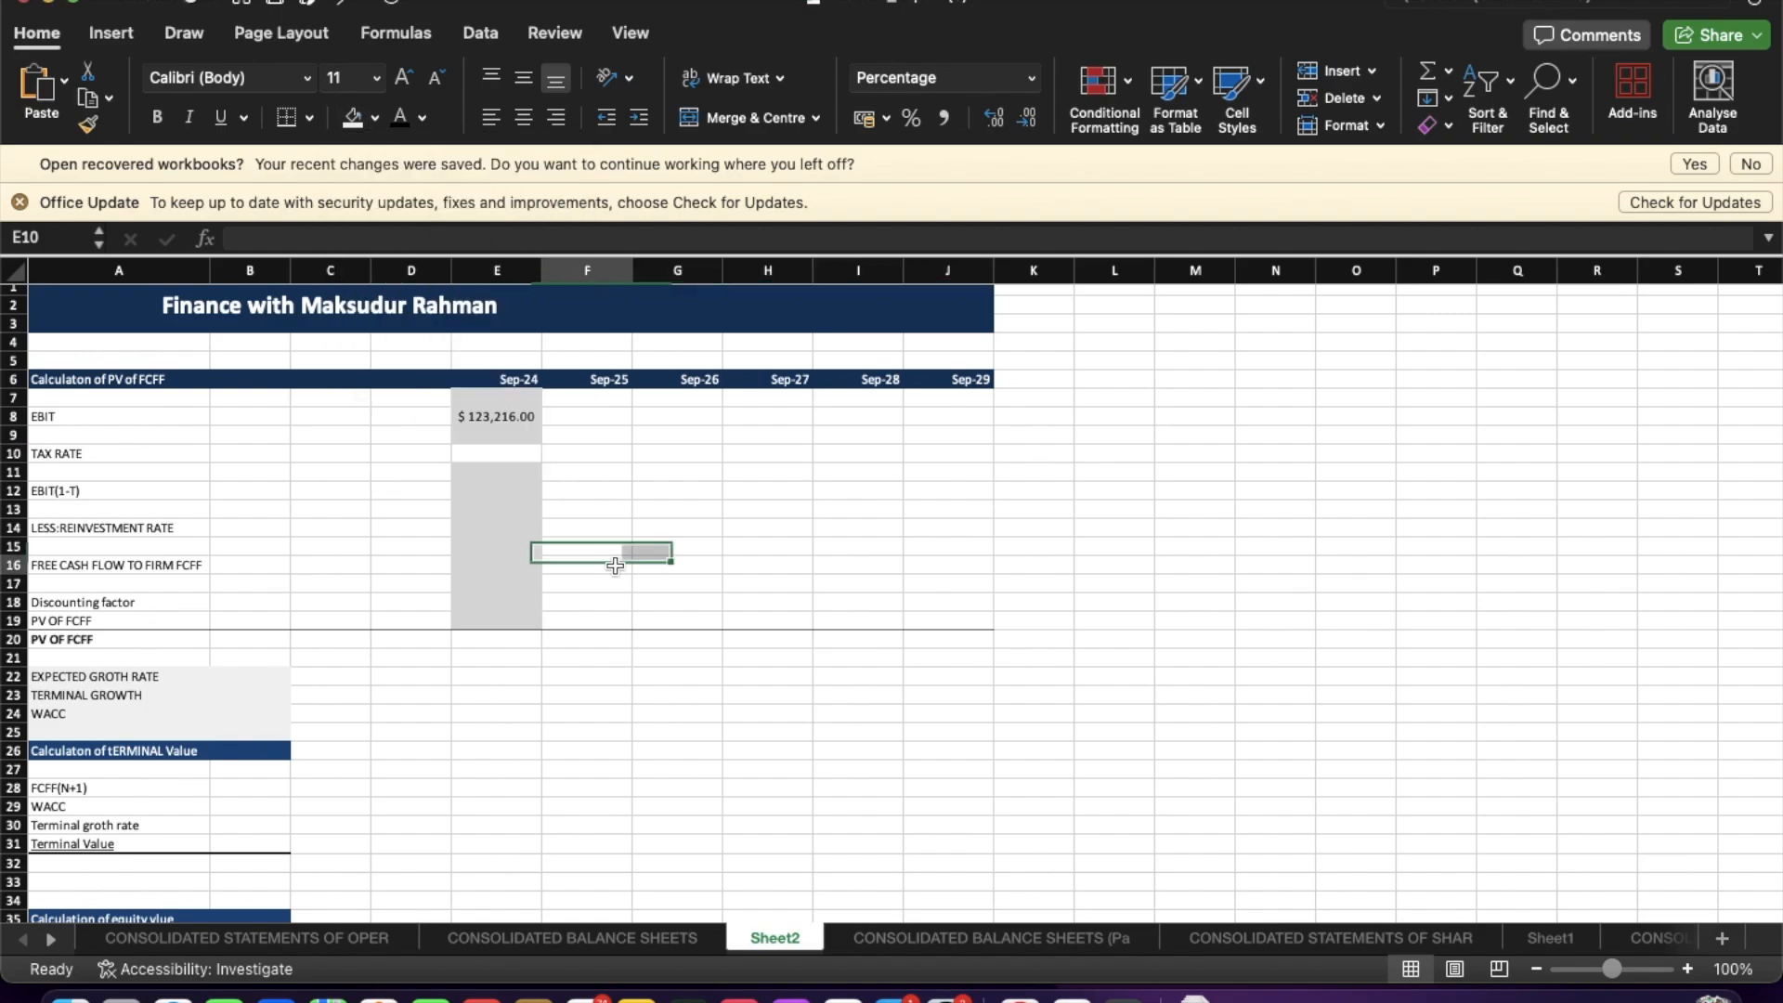
Clear the fill of the Sep-24 tax rate cell E10.
{"action": "left_click", "coordinate": [510, 455]}
{"action": "left_click", "coordinate": [353, 118]}
{"action": "left_click", "coordinate": [692, 541]}
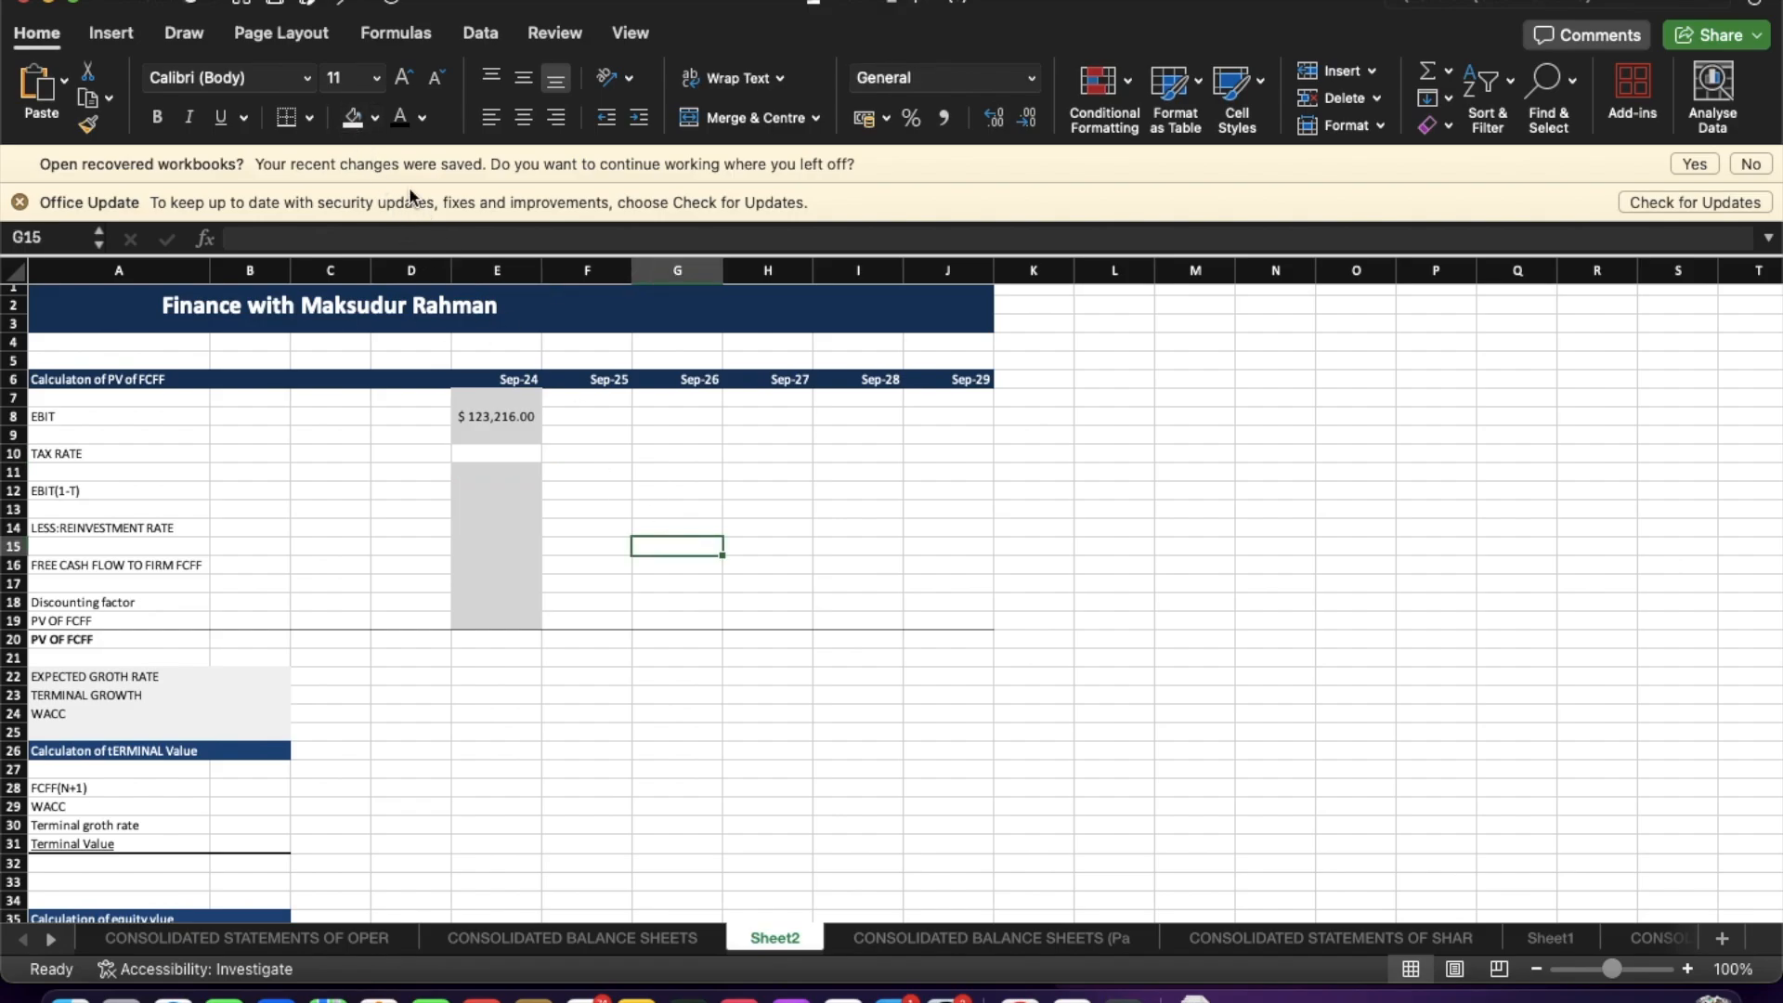
Fill the Sep-24 tax rate cell E10 with light gray.
{"action": "left_click", "coordinate": [520, 455]}
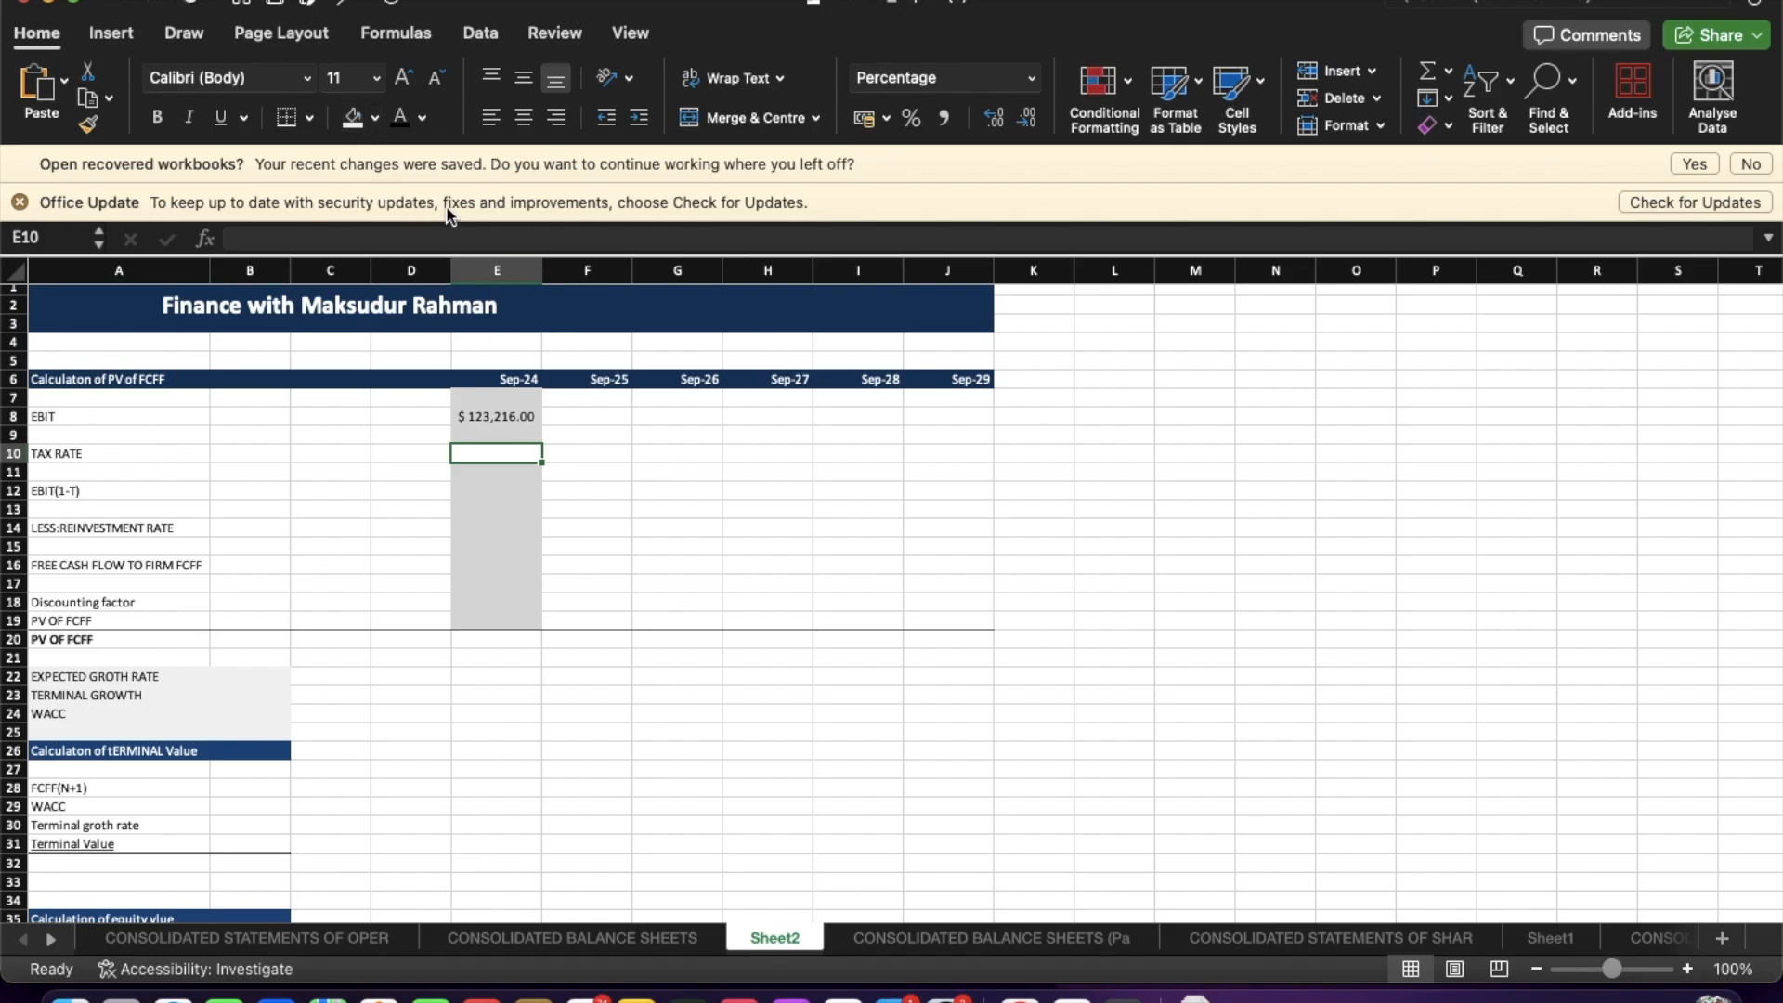
{"action": "left_click", "coordinate": [375, 118]}
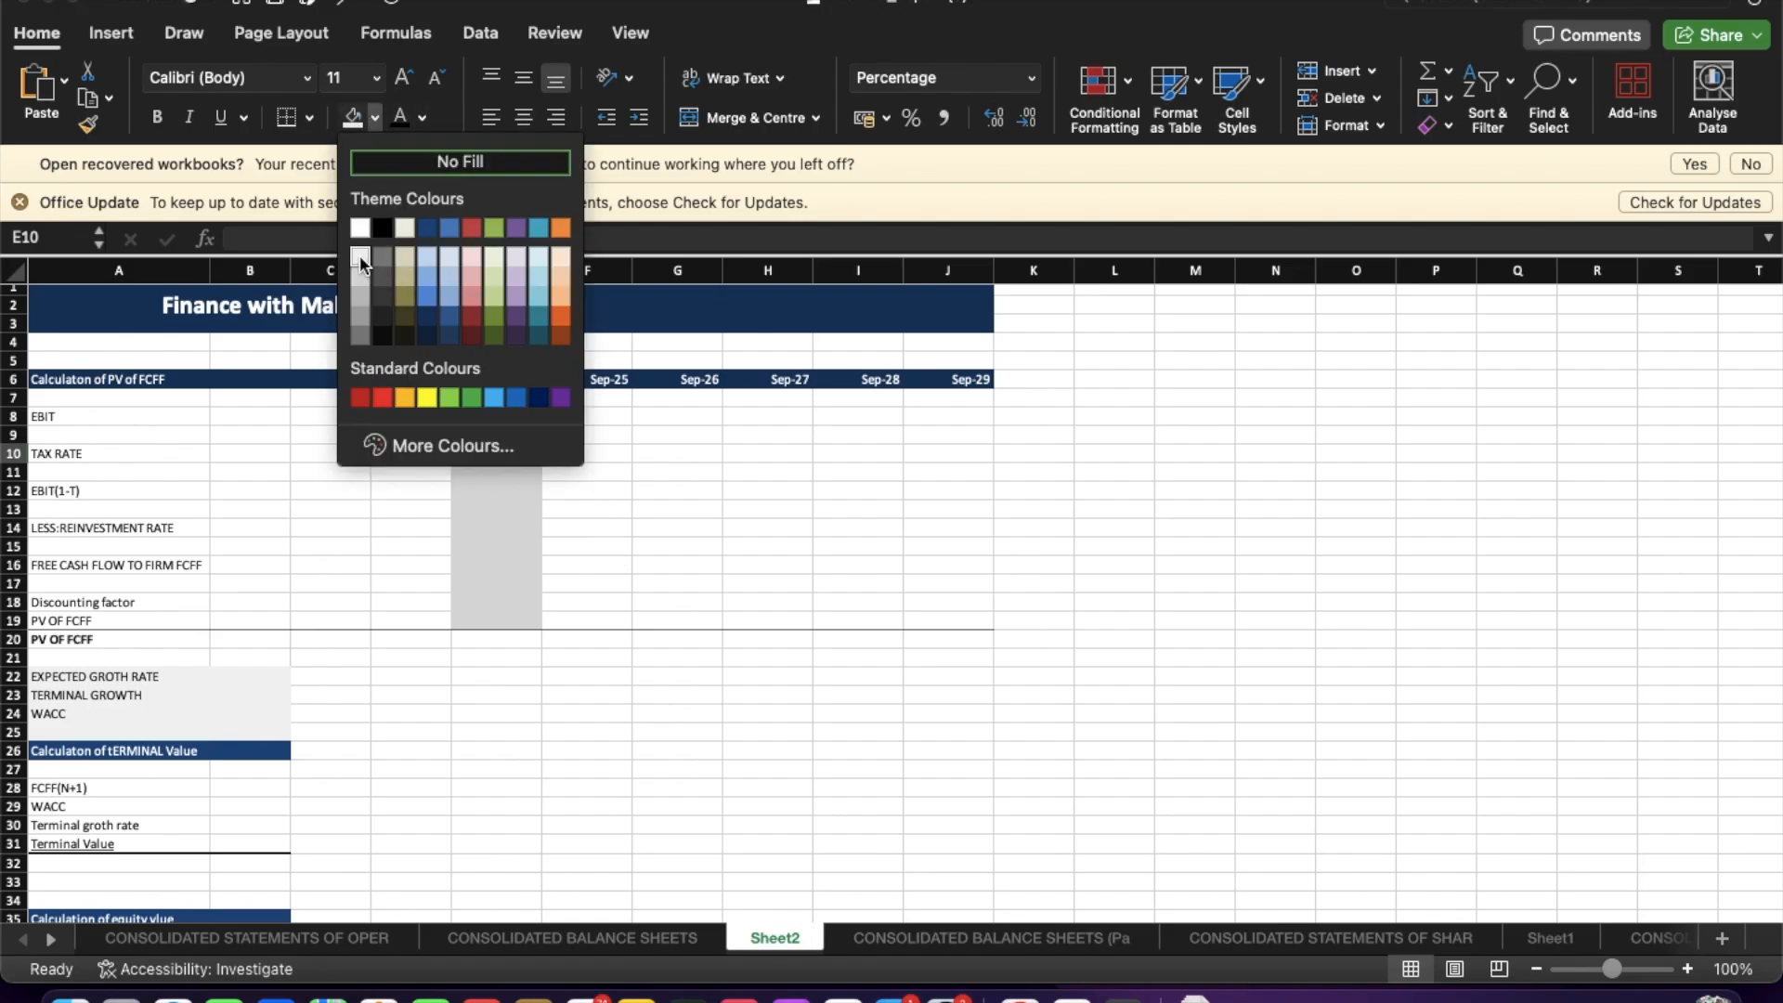
{"action": "left_click", "coordinate": [362, 271]}
{"action": "left_click", "coordinate": [704, 479]}
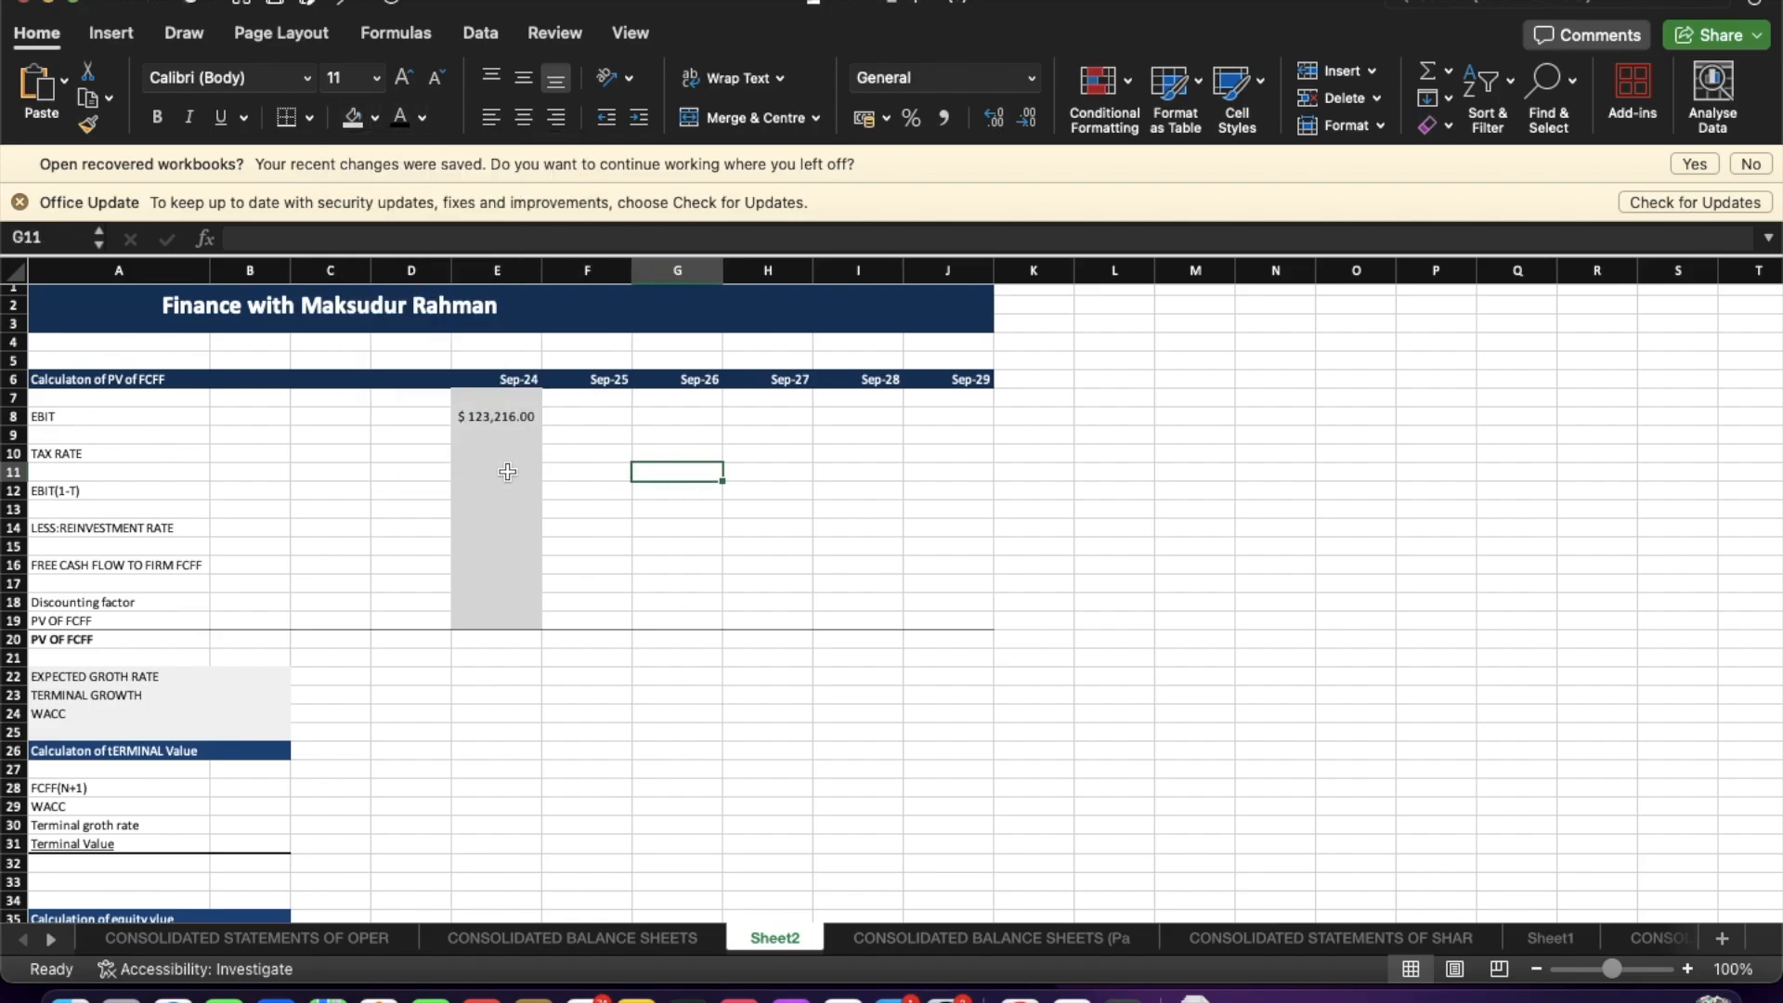
Enter a 30% tax rate for Sep-24.
{"action": "left_click", "coordinate": [497, 416]}
{"action": "left_click", "coordinate": [504, 451]}
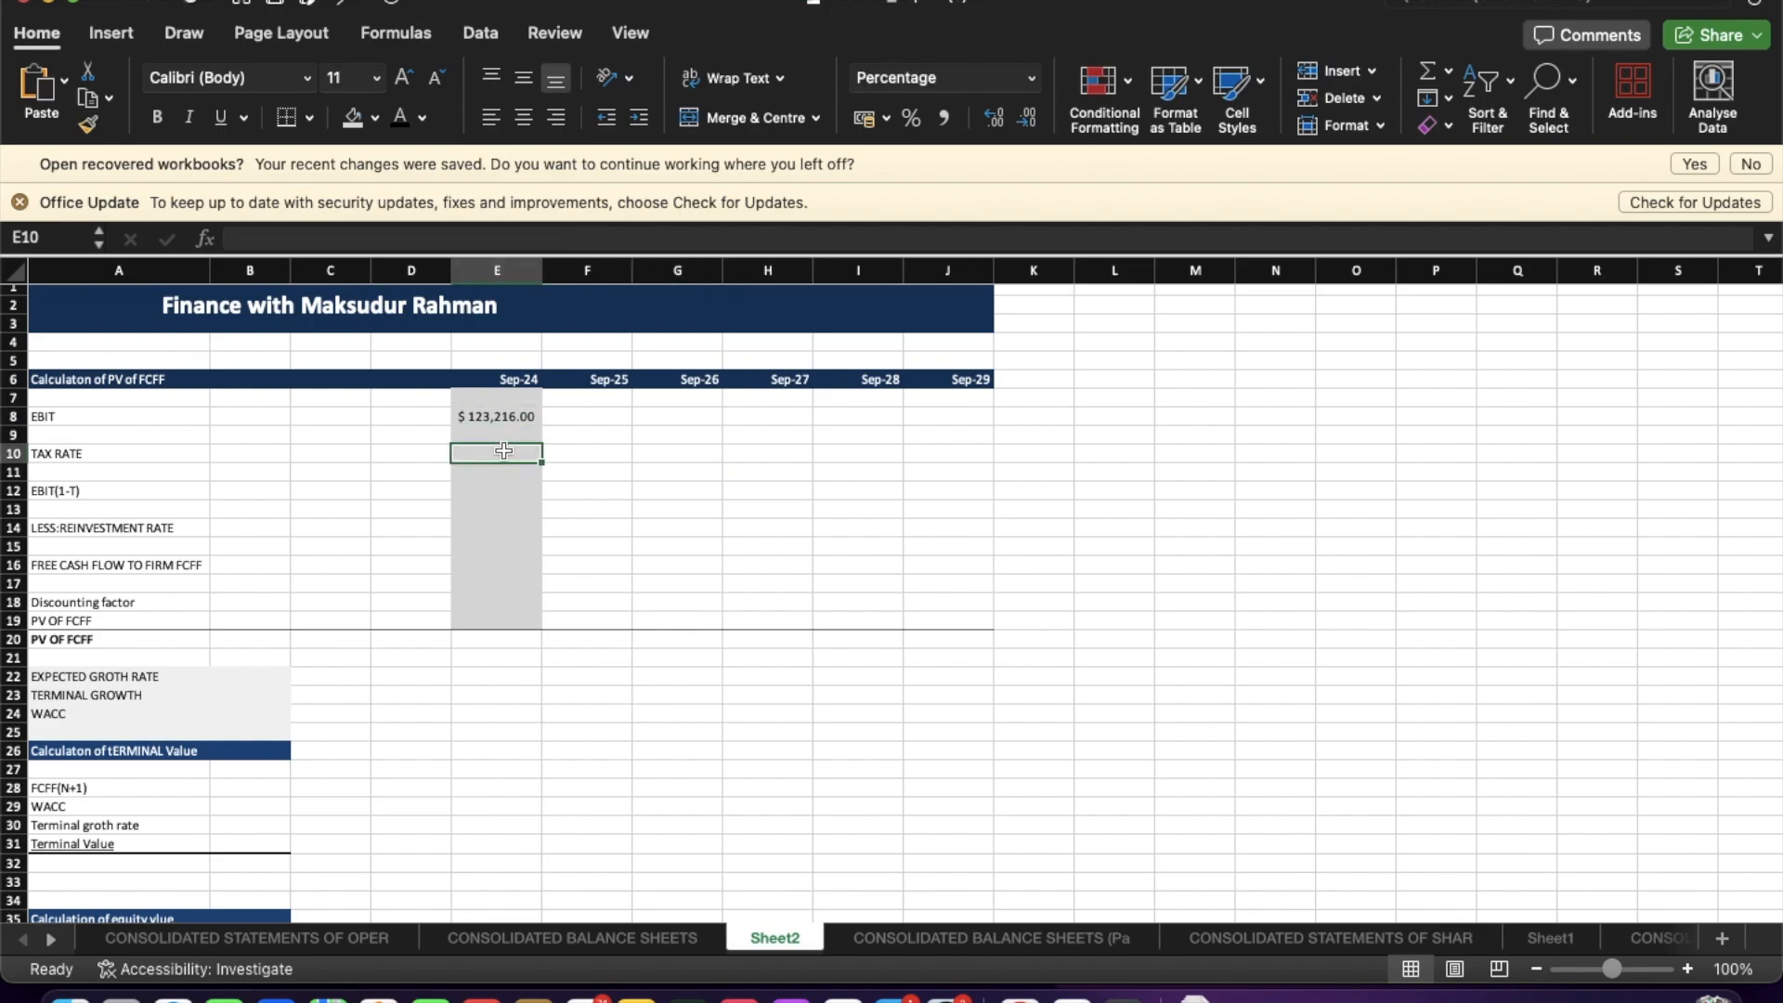
{"action": "type", "text": "30"}
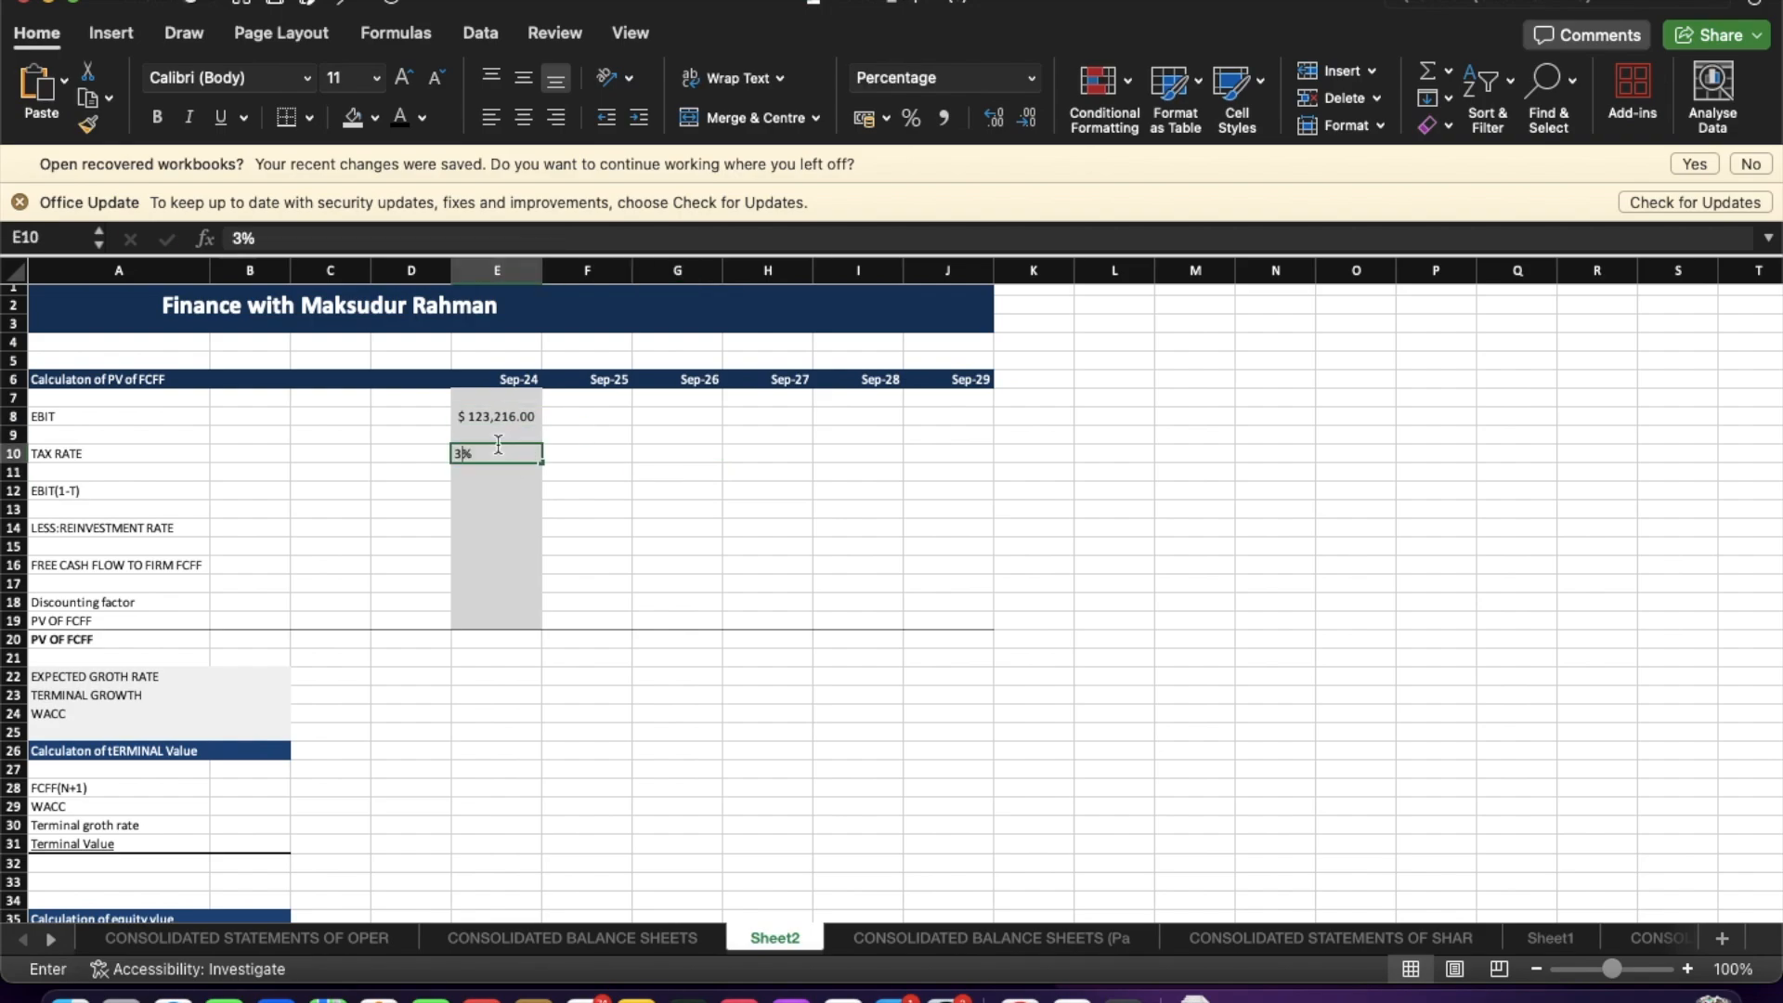
{"action": "key", "text": "Return"}
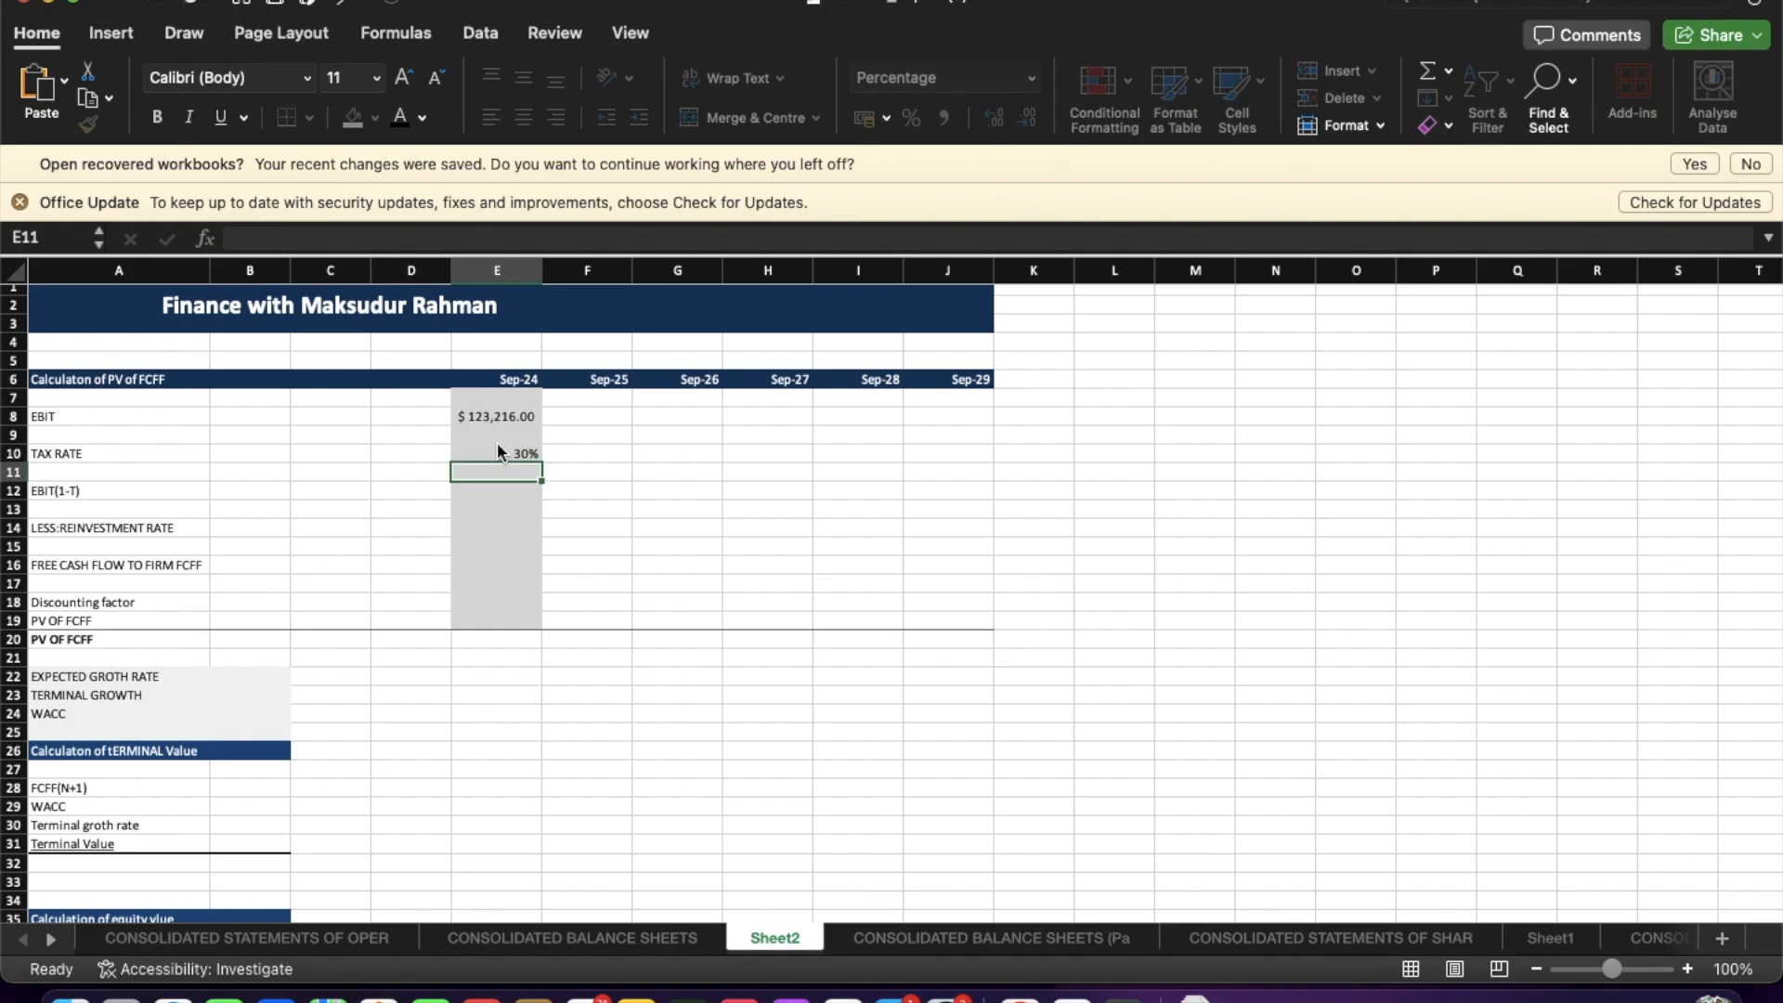
Copy the 30% tax rate across Sep-25 to Sep-29.
{"action": "left_click", "coordinate": [498, 444]}
{"action": "left_click_drag", "start_coordinate": [543, 462], "coordinate": [965, 460]}
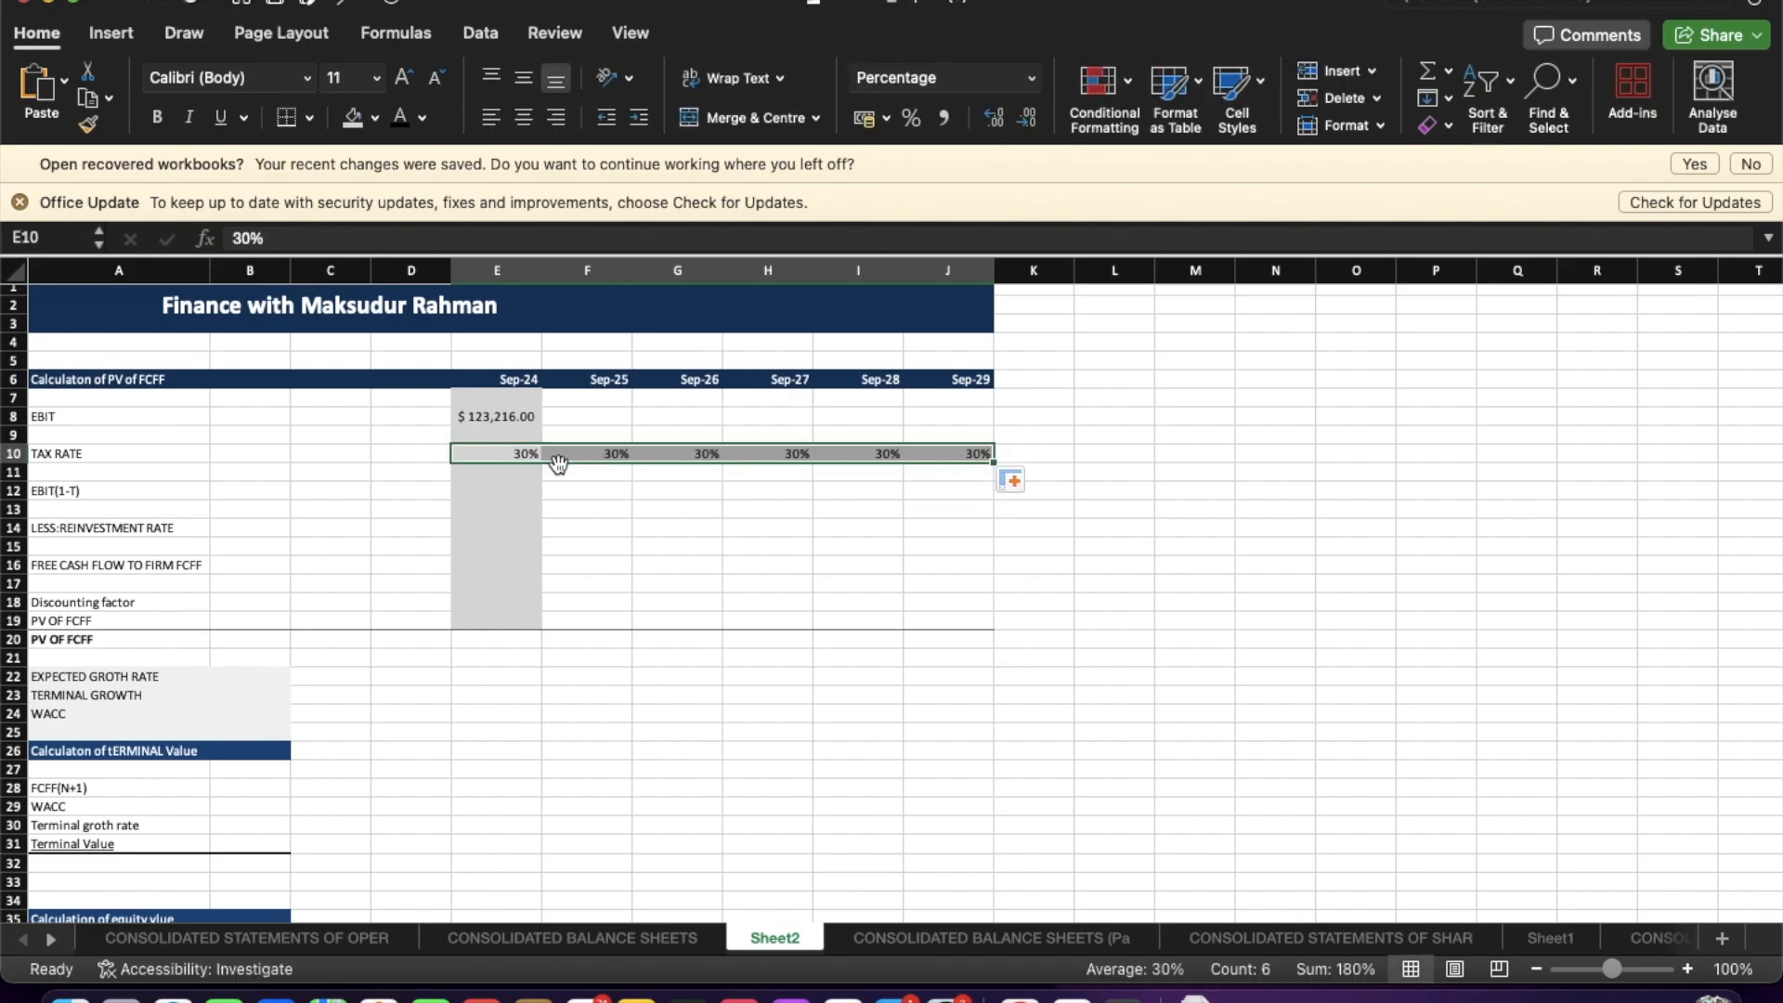
{"action": "left_click", "coordinate": [480, 480]}
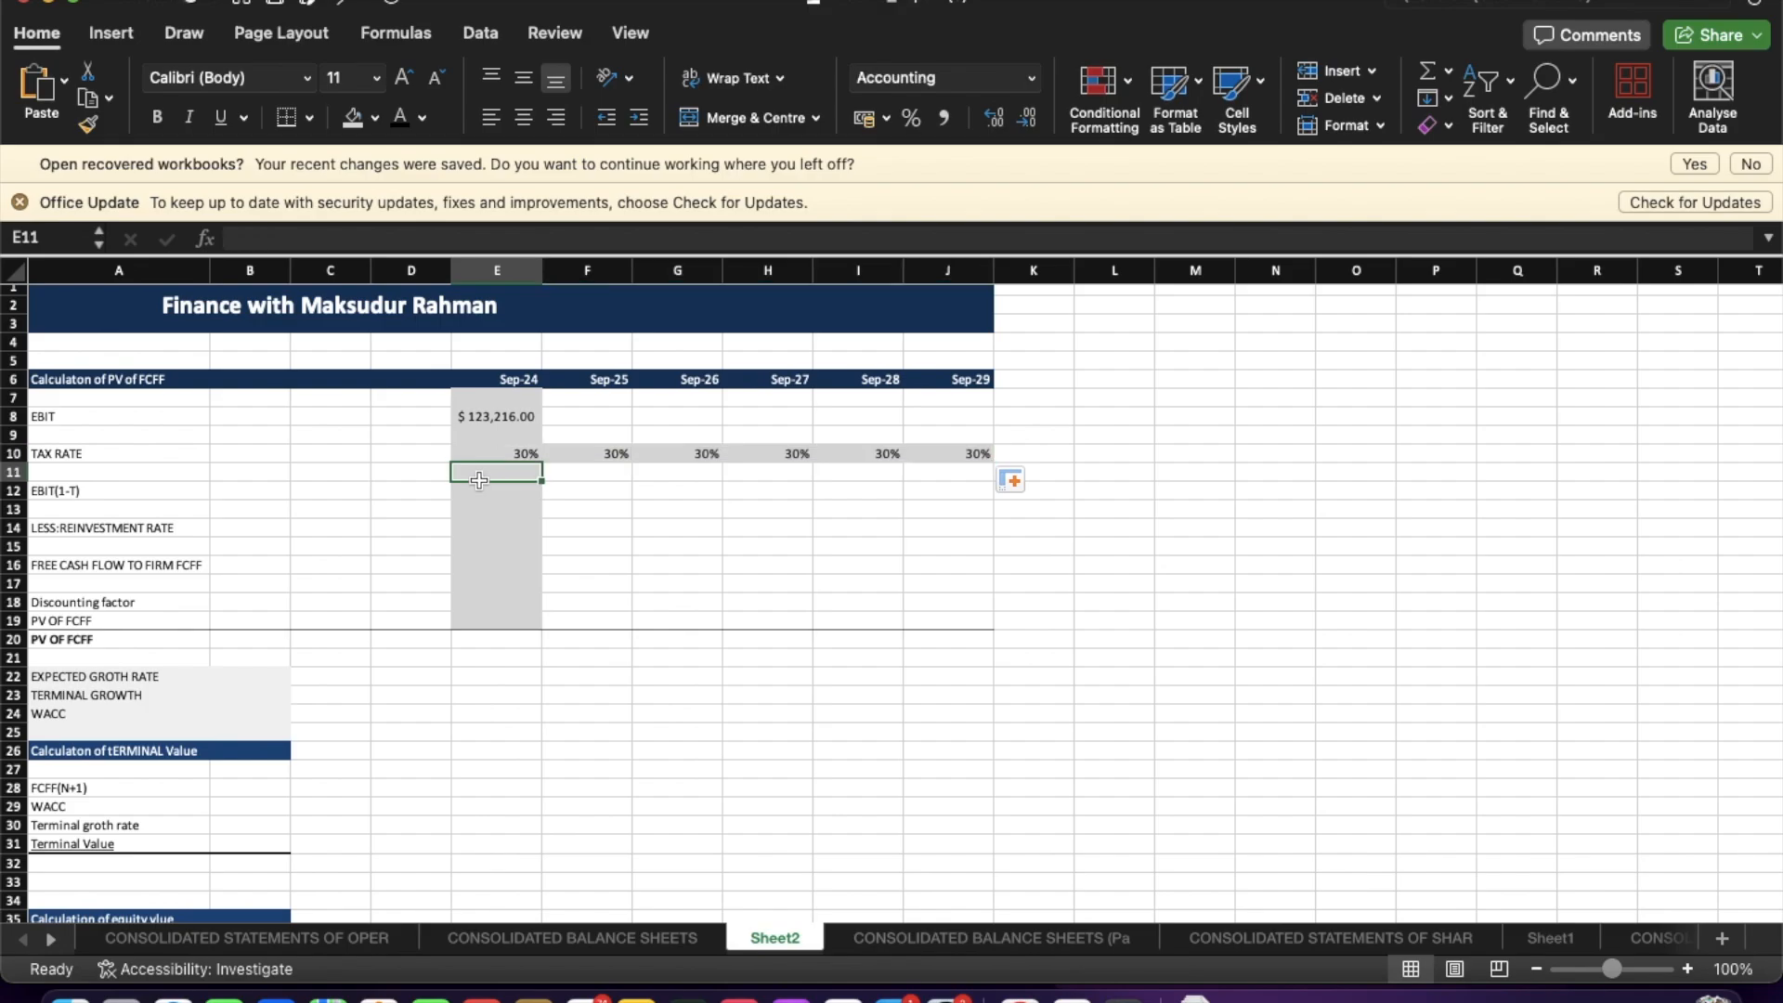
Calculate Sep-24 EBIT(1-T) with the formula =E8*(1-E10).
{"action": "type", "text": "="}
{"action": "key", "text": "Escape"}
{"action": "left_click", "coordinate": [468, 498]}
{"action": "type", "text": "="}
{"action": "left_click", "coordinate": [474, 416]}
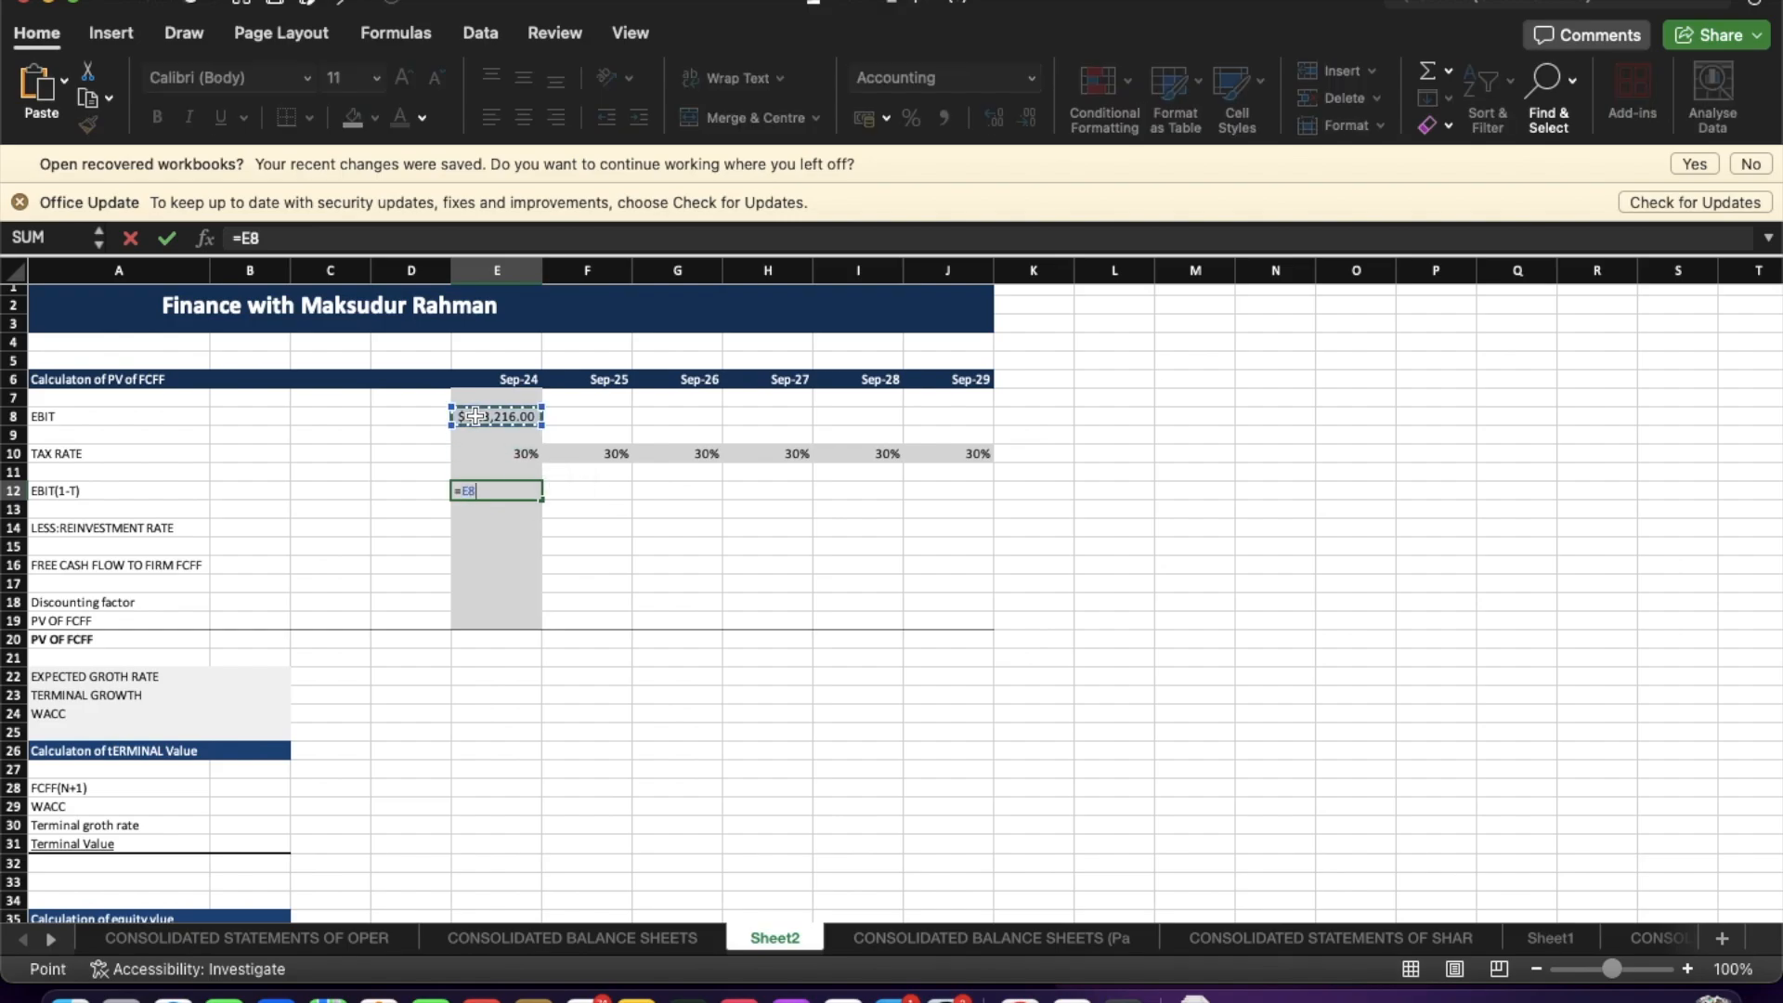
{"action": "type", "text": "*"}
{"action": "left_click", "coordinate": [498, 453]}
{"action": "type", "text": ")"}
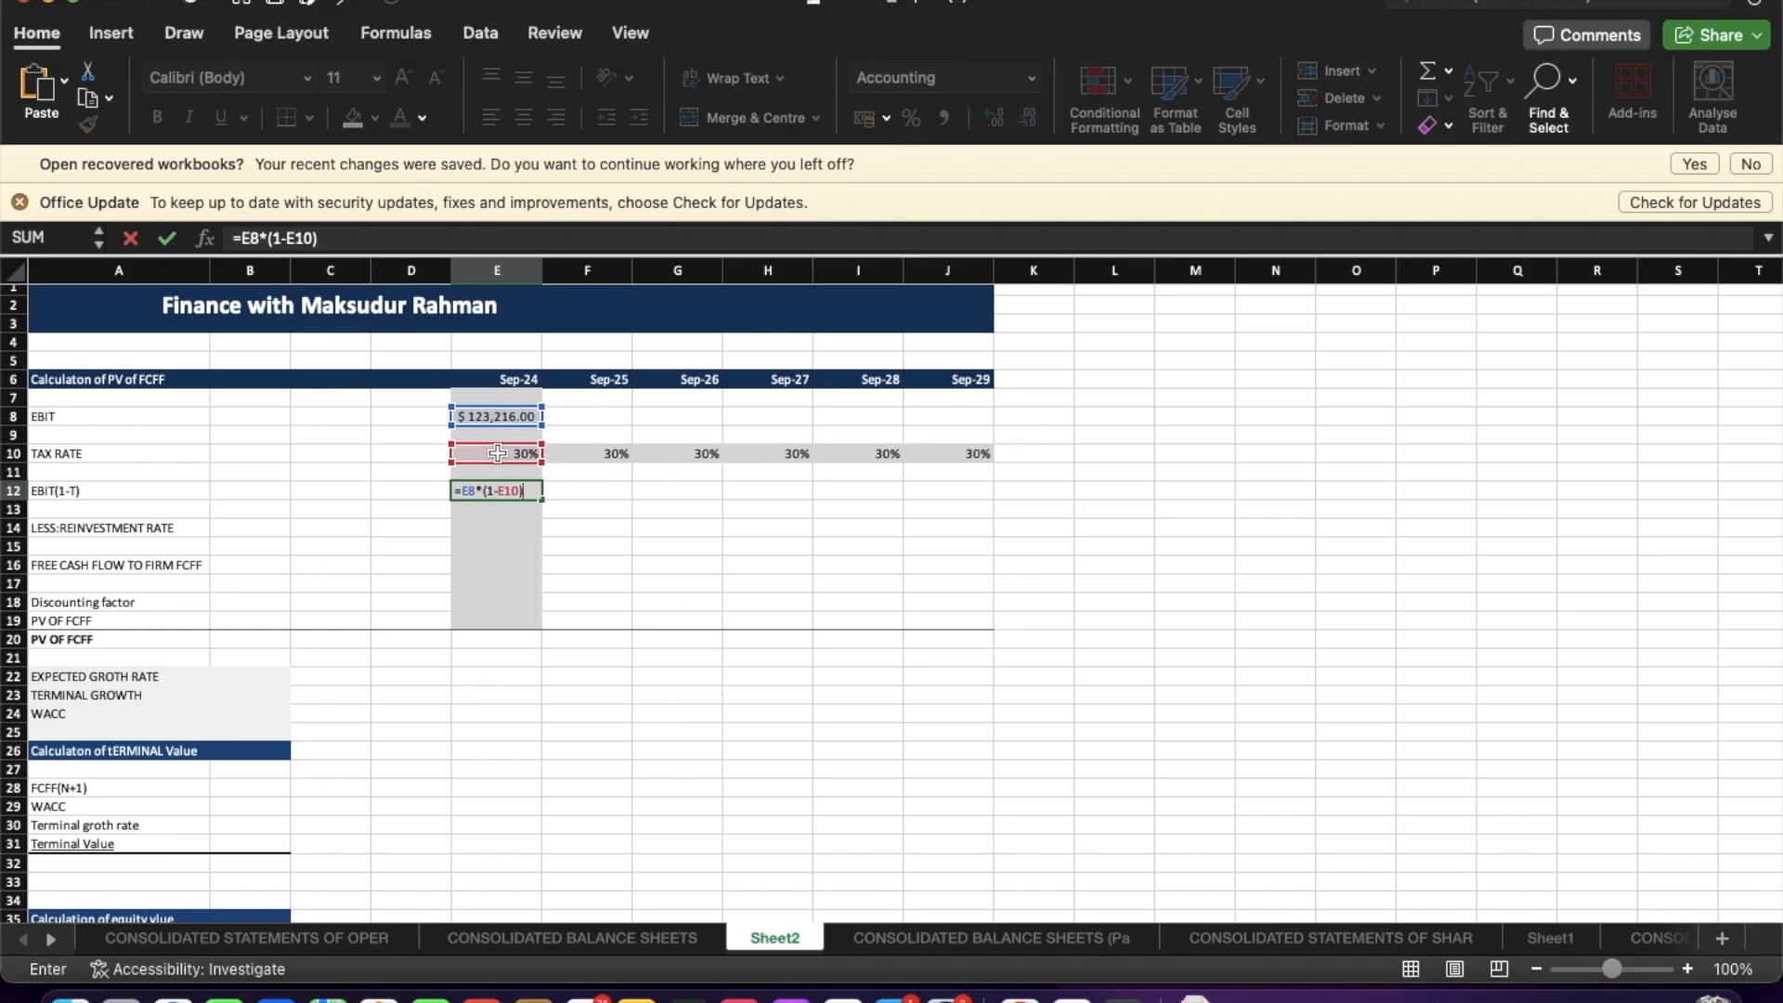
{"action": "key", "text": "Return"}
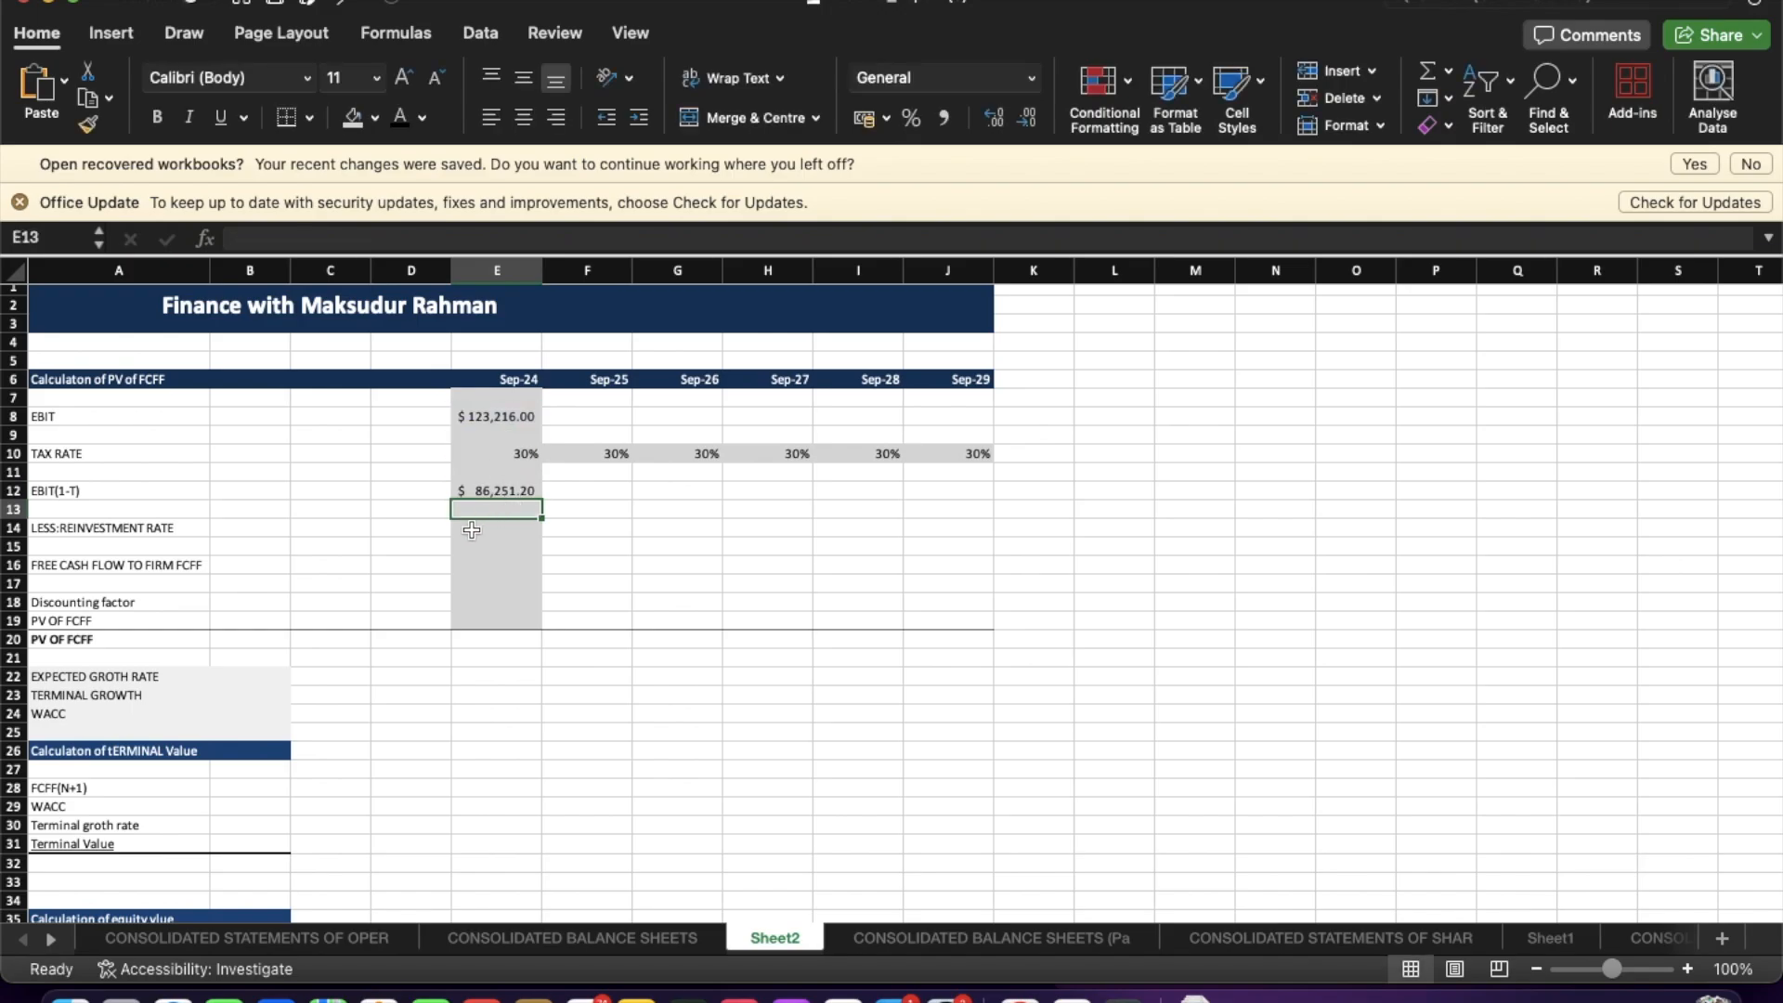
Switch to the browser and look up the Telecom. Services reinvestment rate in the EBIT growth by sector table.
{"action": "left_click", "coordinate": [484, 528]}
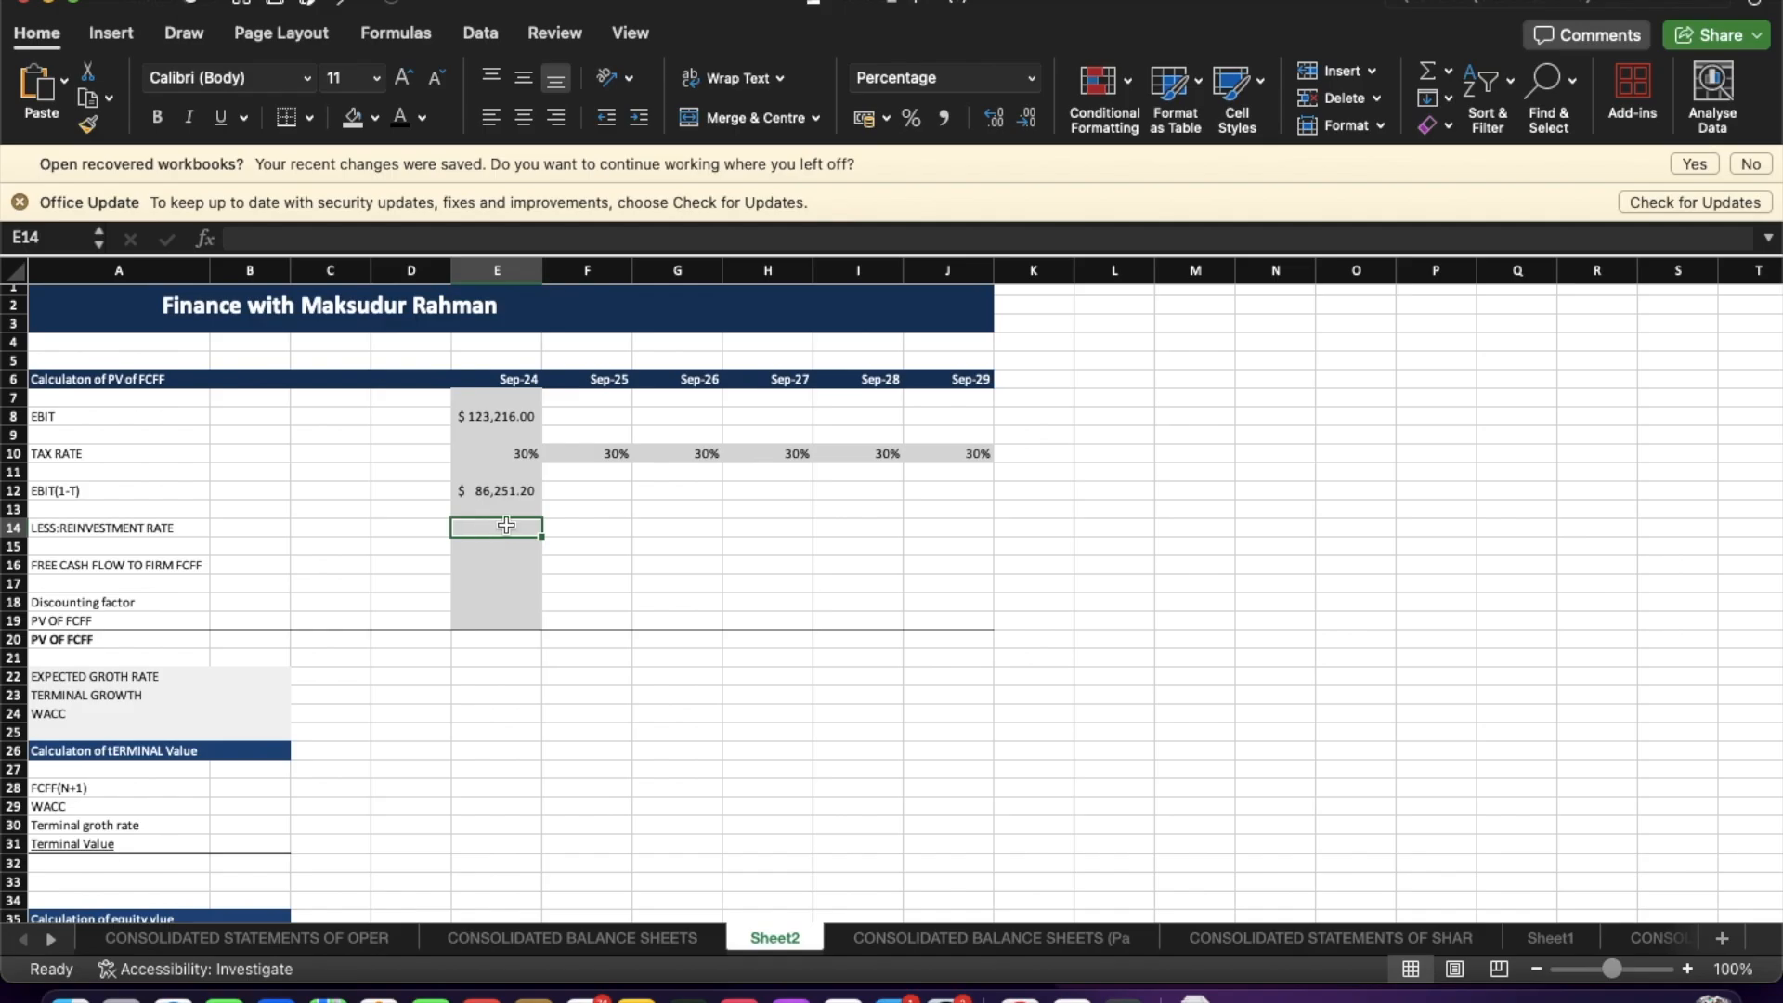
{"action": "key", "text": "ctrl+Up"}
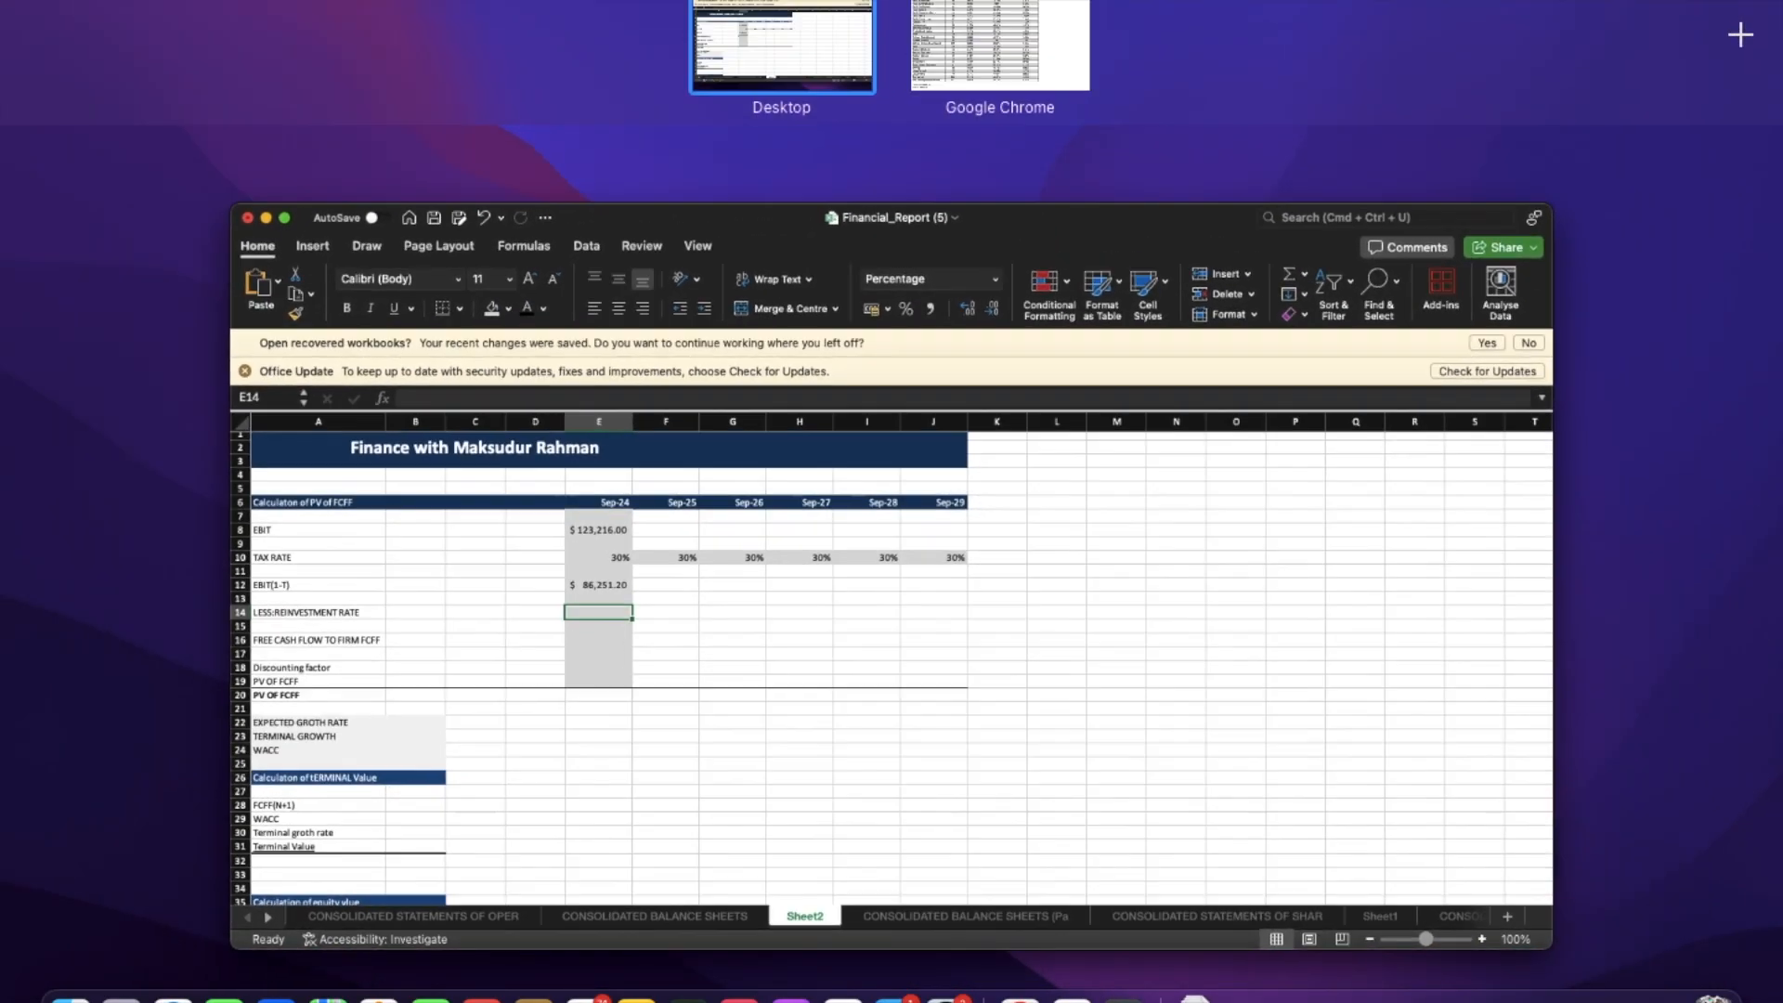
{"action": "left_click", "coordinate": [975, 37]}
{"action": "scroll", "coordinate": [626, 615], "scroll_direction": "up", "scroll_amount": 20}
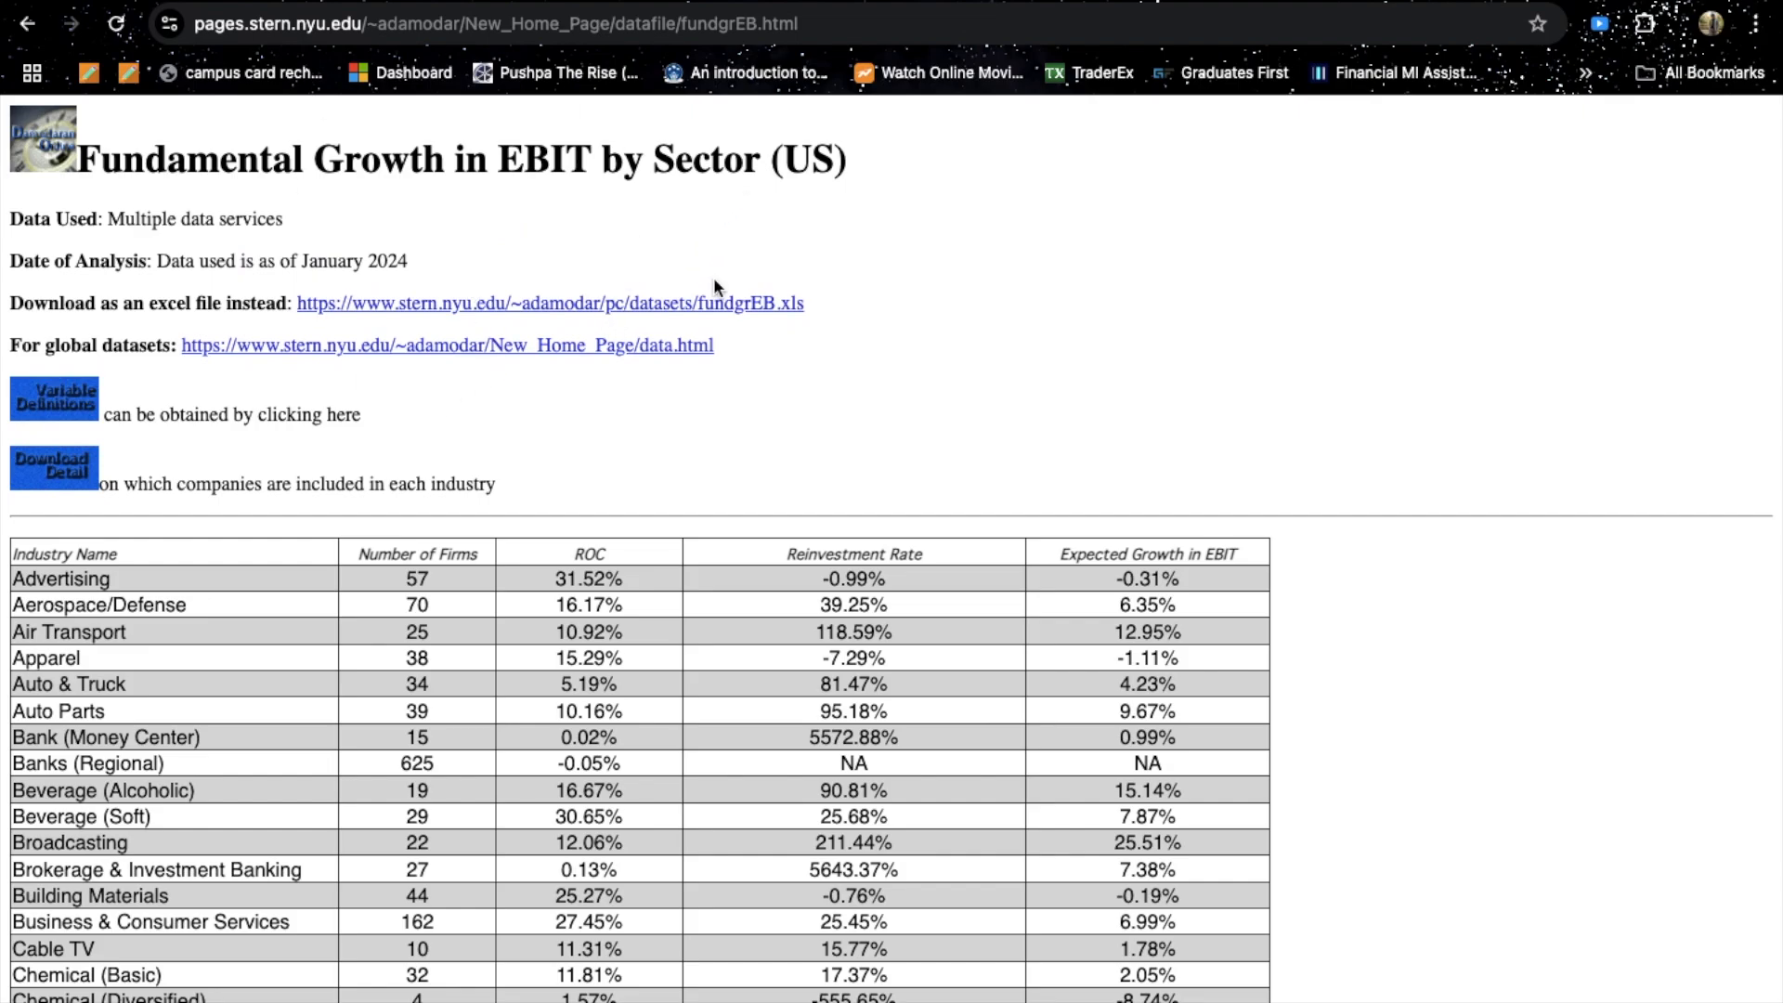
{"action": "scroll", "coordinate": [545, 580], "scroll_direction": "down", "scroll_amount": 20}
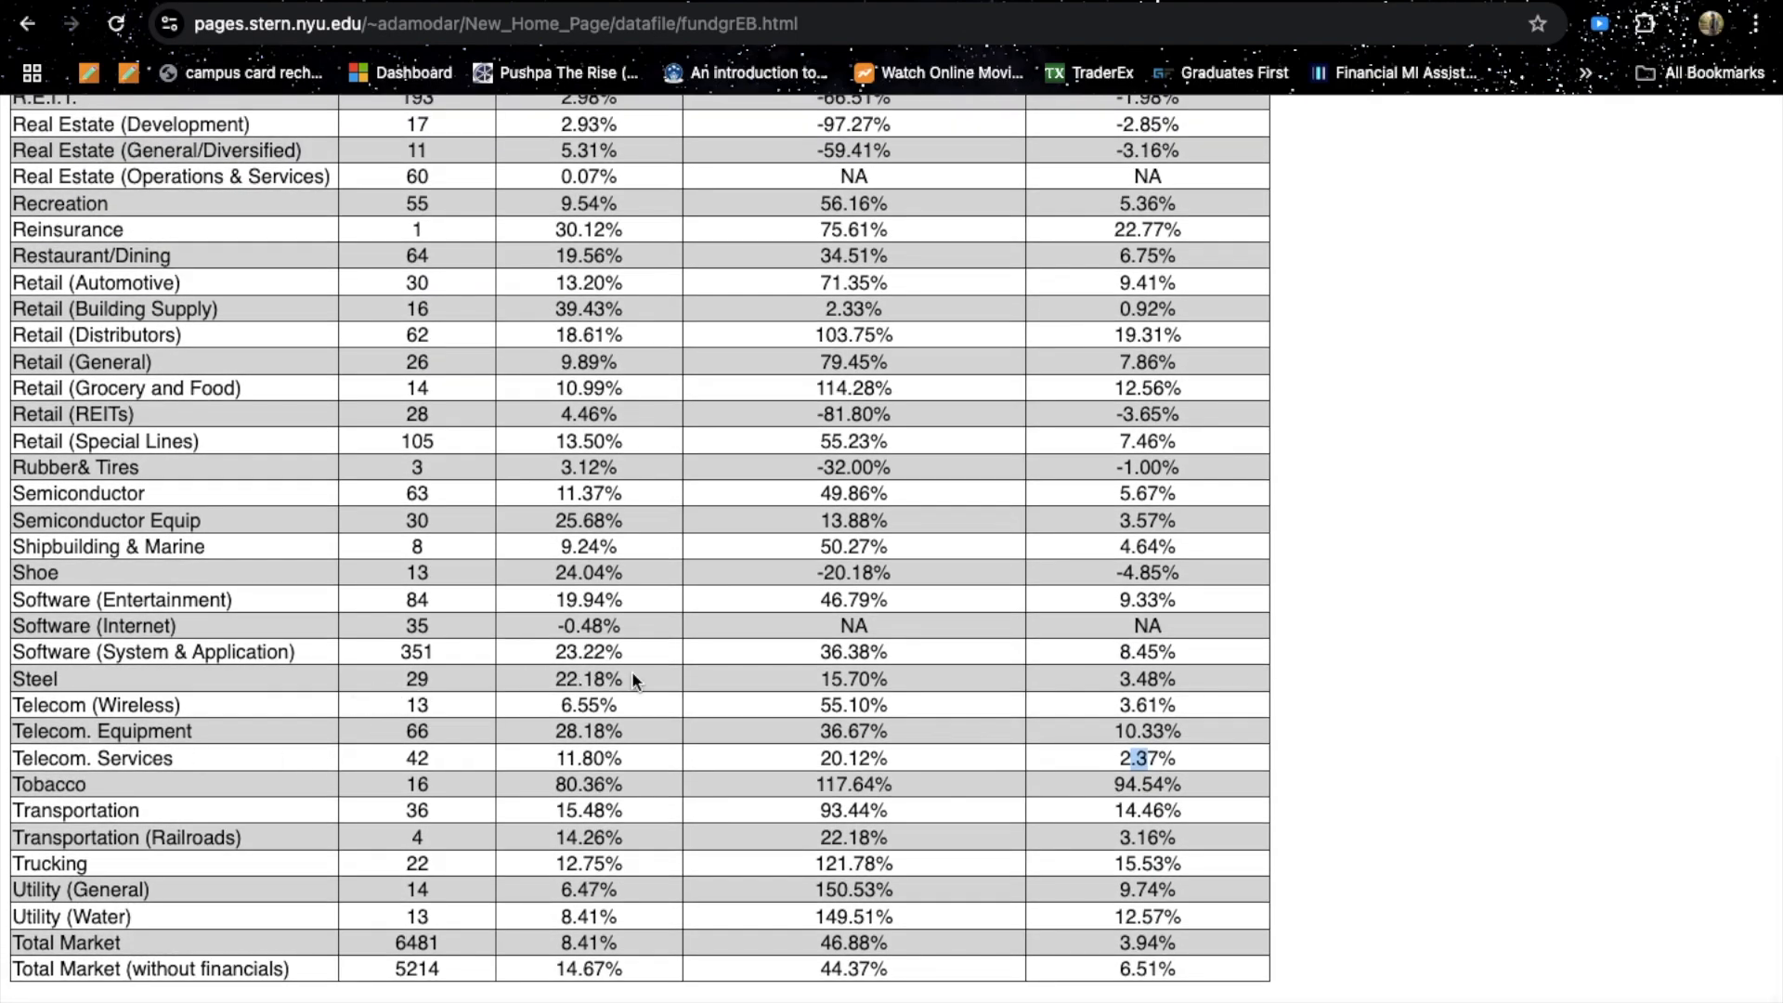
{"action": "left_click", "coordinate": [895, 760]}
{"action": "left_click_drag", "start_coordinate": [147, 759], "coordinate": [231, 757]}
{"action": "left_click", "coordinate": [231, 758]}
{"action": "key", "text": "ctrl+Up"}
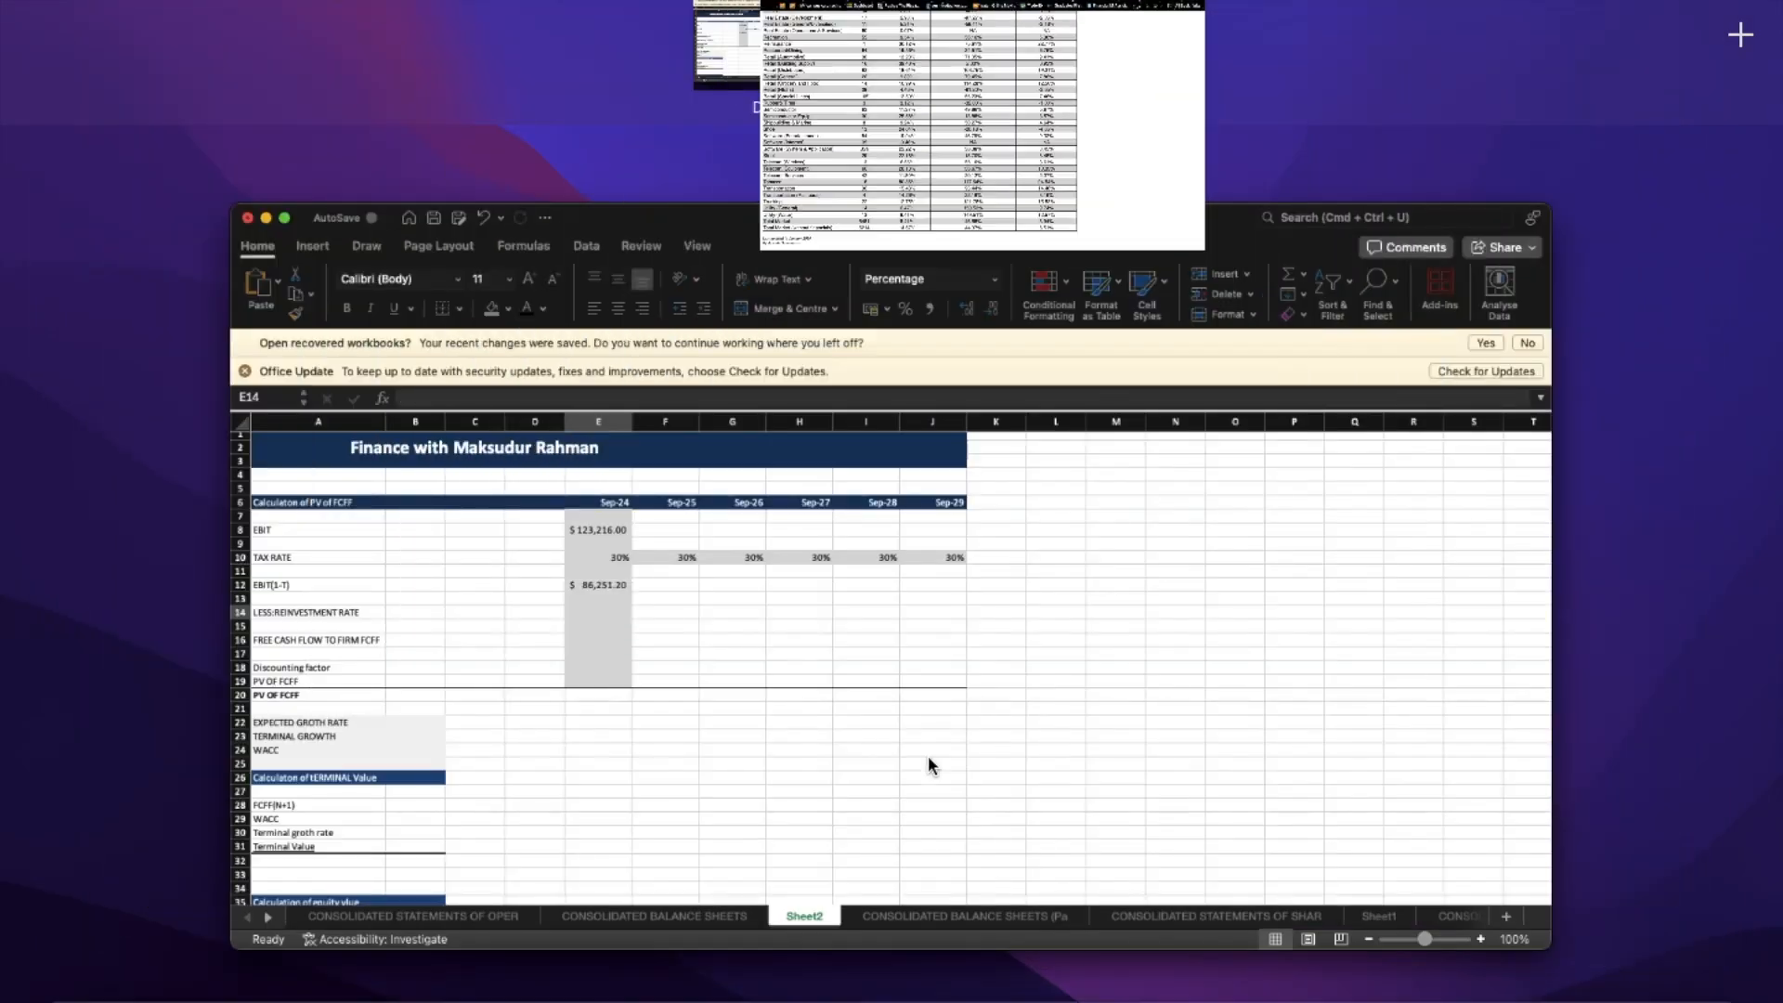
{"action": "left_click", "coordinate": [934, 634]}
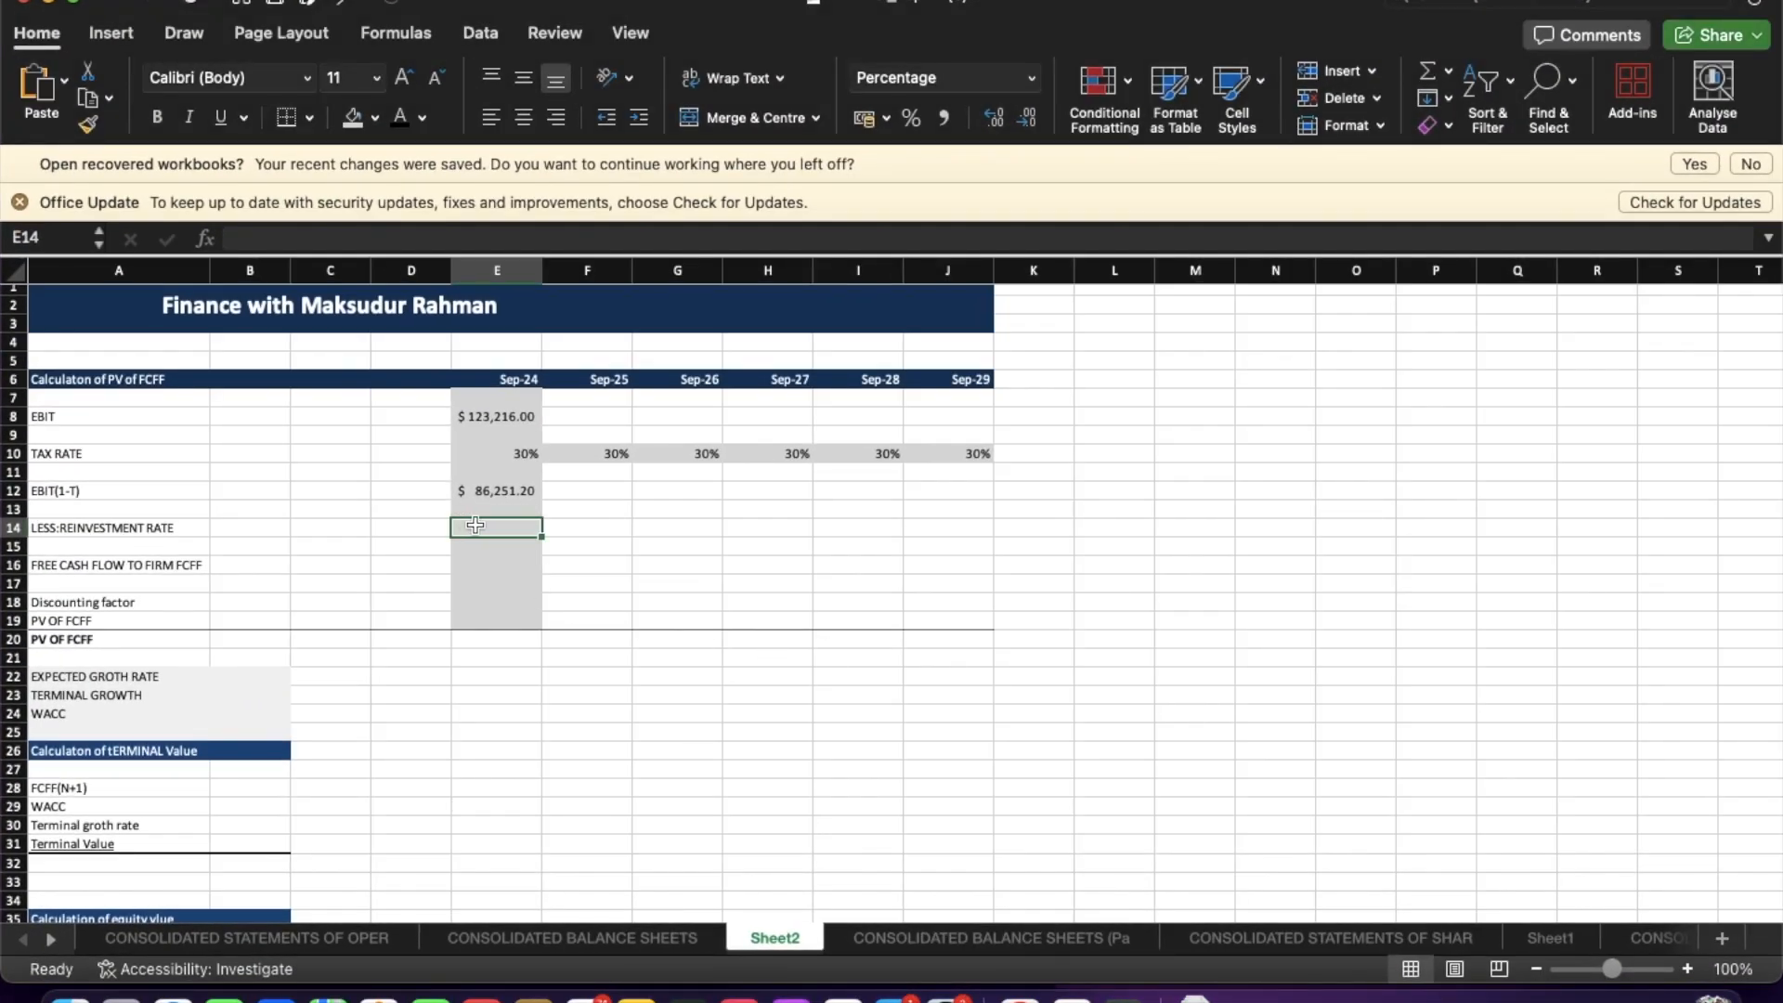
Enter a 20.12% reinvestment rate for Sep-24, removing the extra percent sign.
{"action": "type", "text": "20.1"}
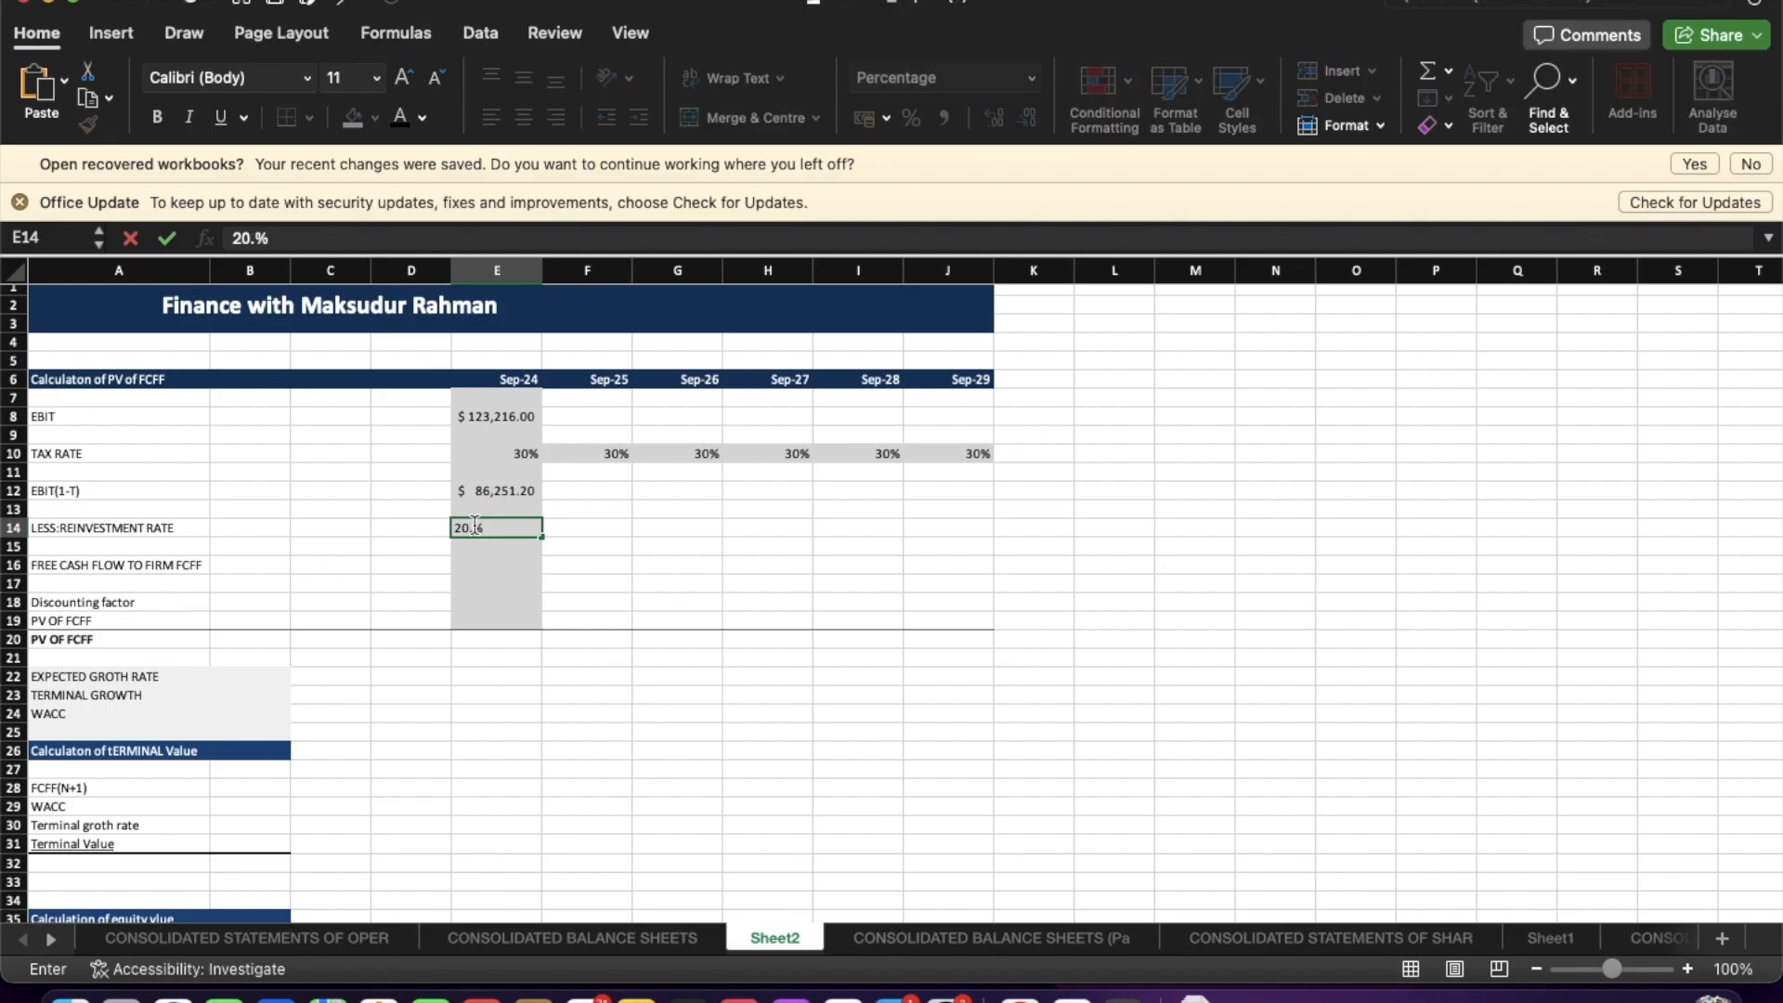
{"action": "type", "text": "2%"}
{"action": "key", "text": "Return"}
{"action": "left_click", "coordinate": [510, 530]}
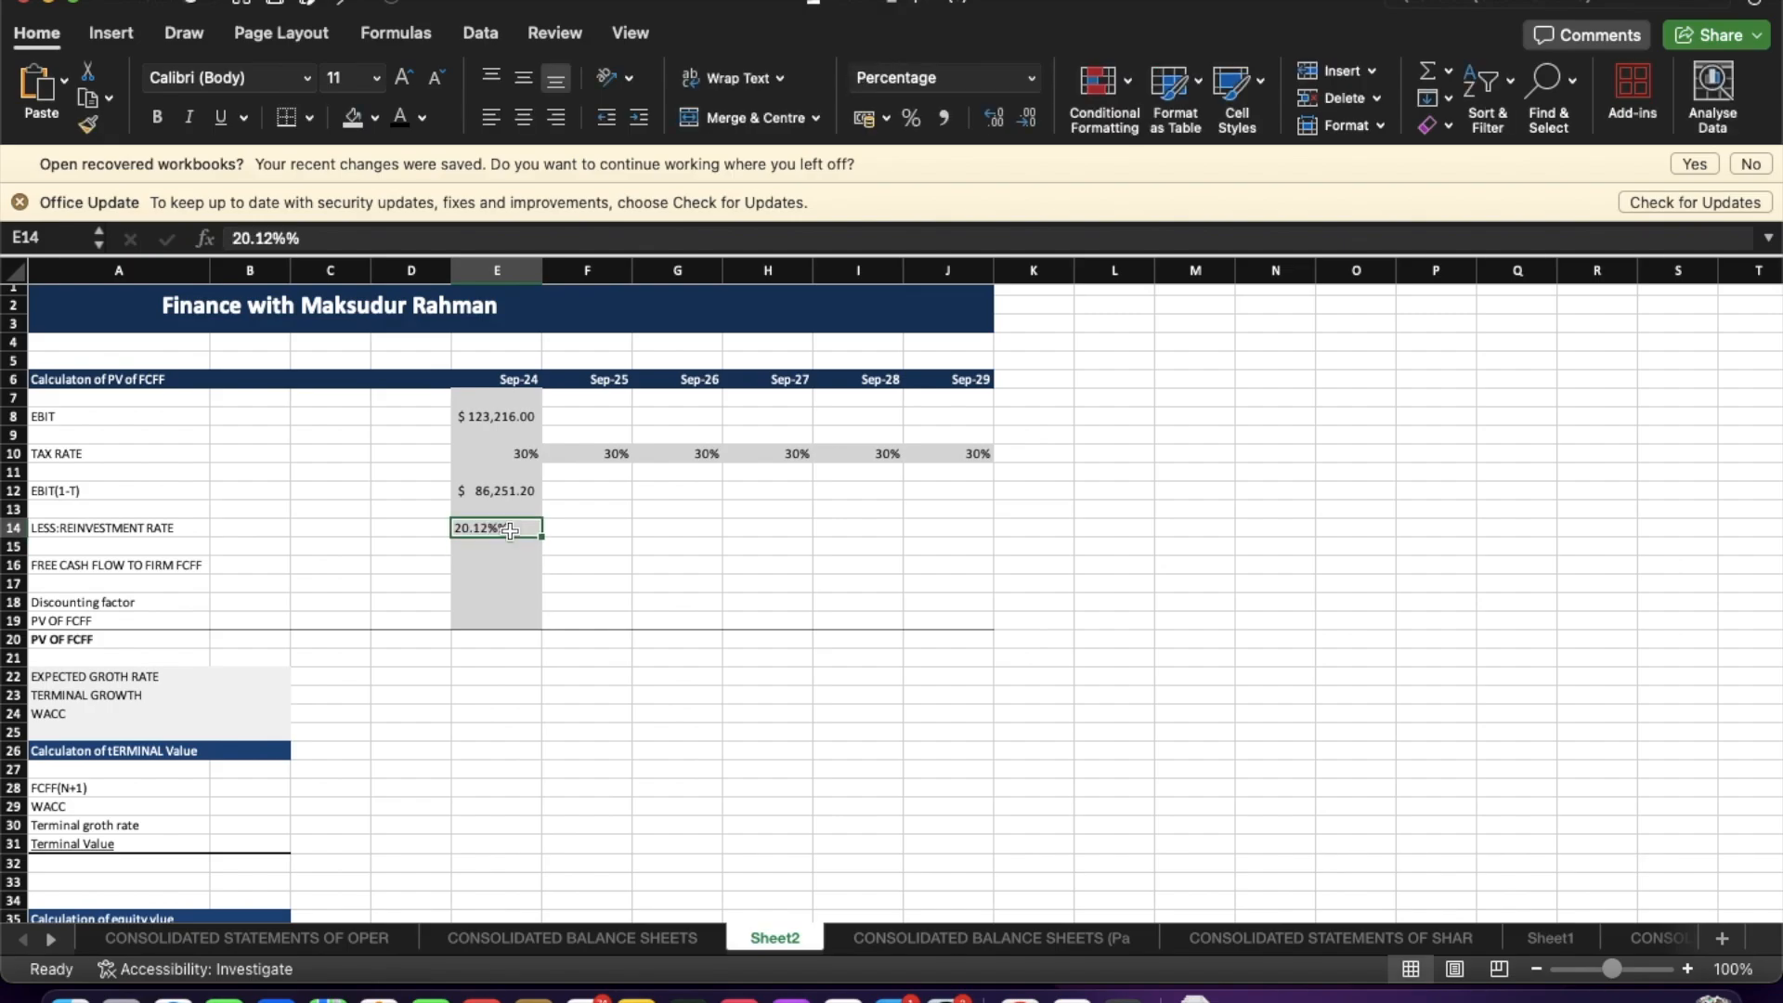
{"action": "left_click", "coordinate": [331, 240]}
{"action": "key", "text": "BackSpace"}
{"action": "key", "text": "Return"}
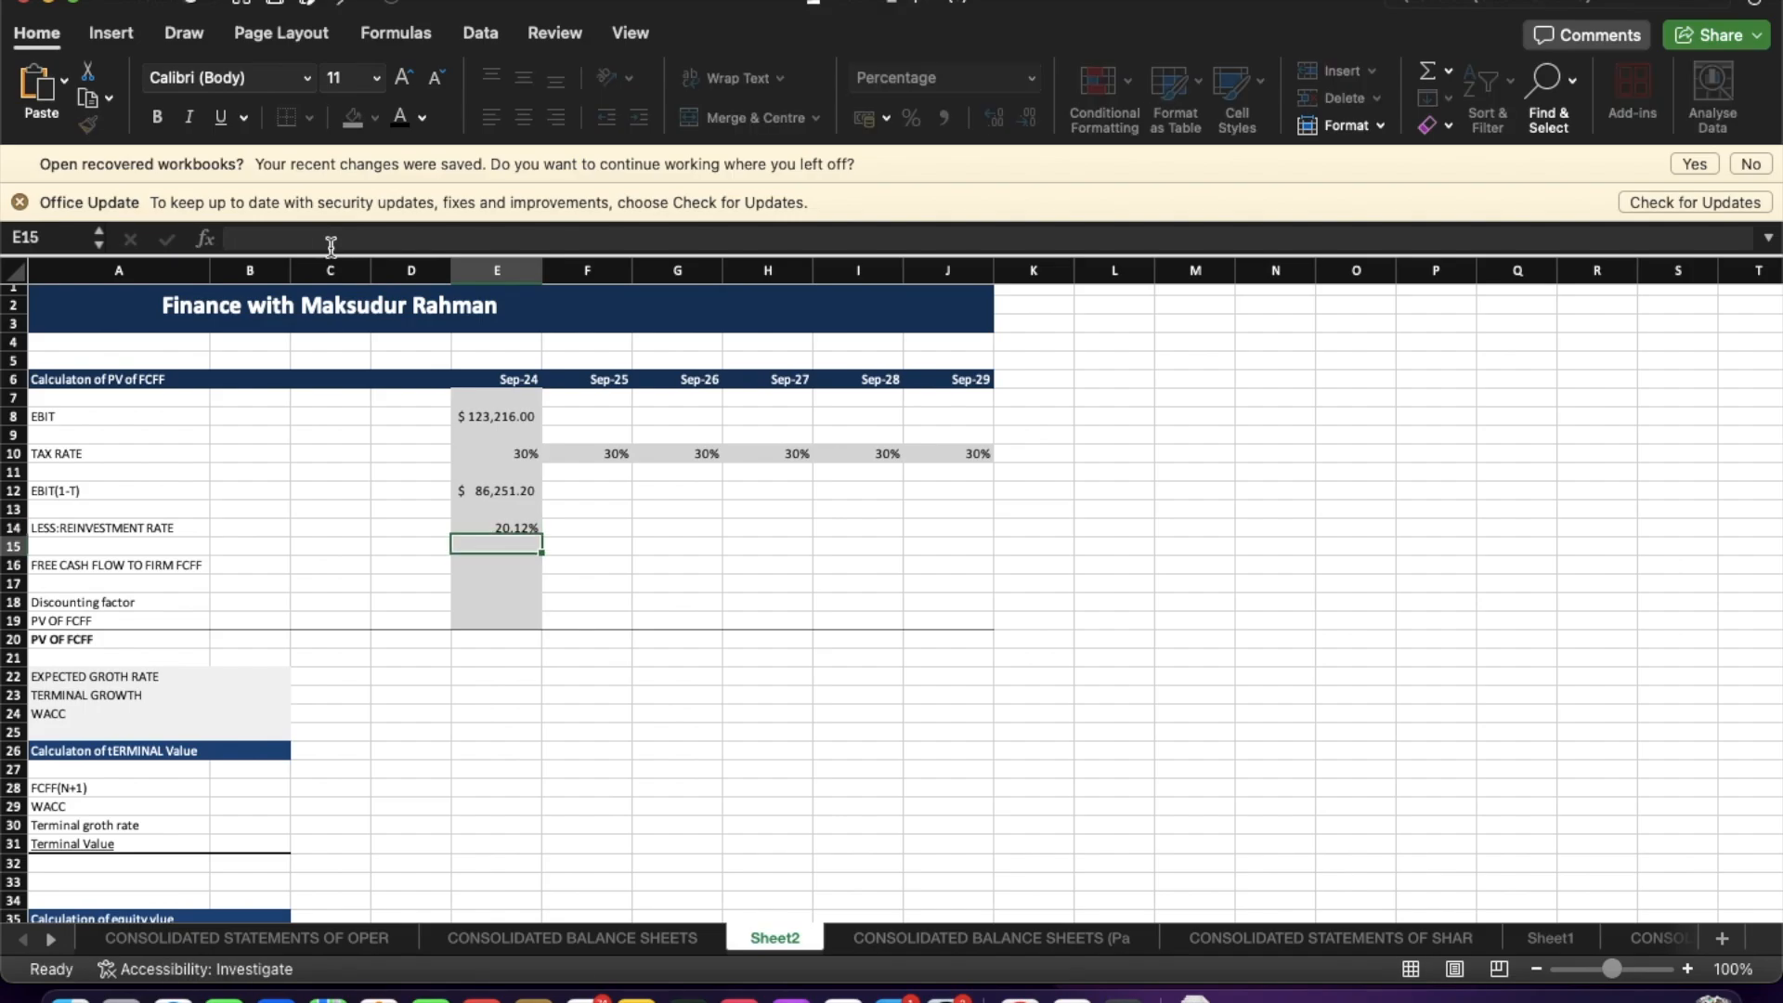
{"action": "left_click", "coordinate": [473, 569]}
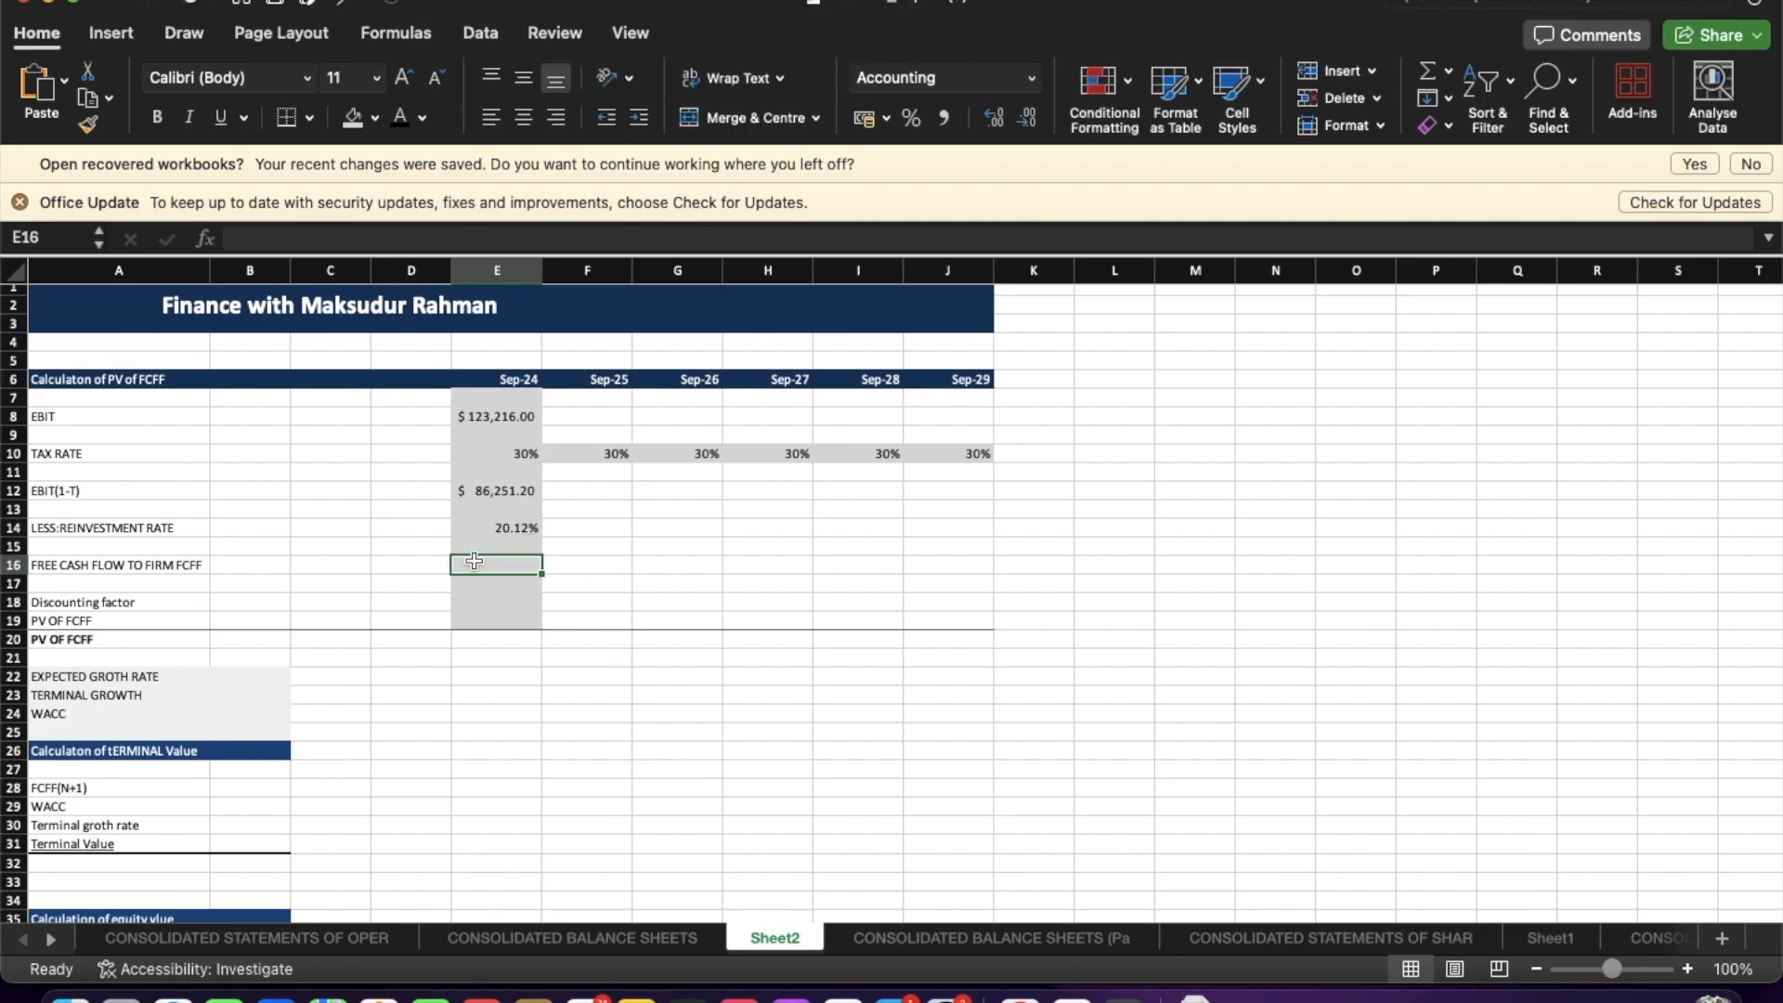
{"action": "left_click", "coordinate": [471, 553]}
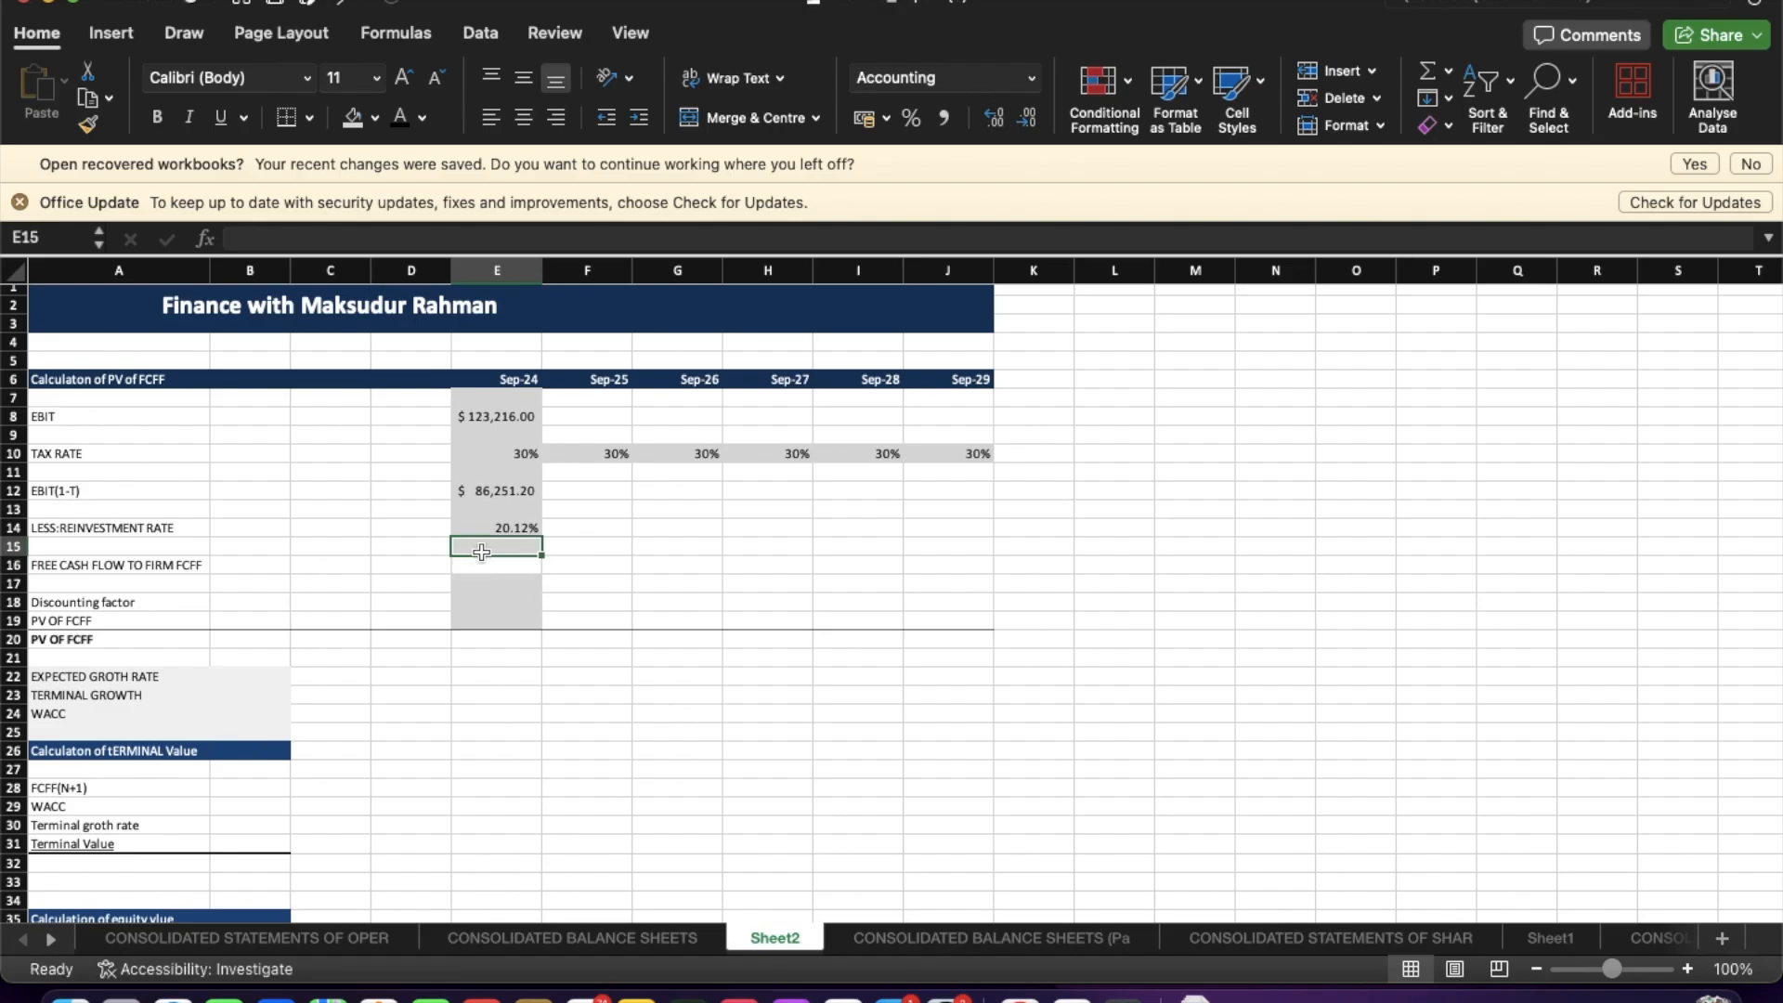
{"action": "left_click_drag", "start_coordinate": [481, 535], "coordinate": [481, 561]}
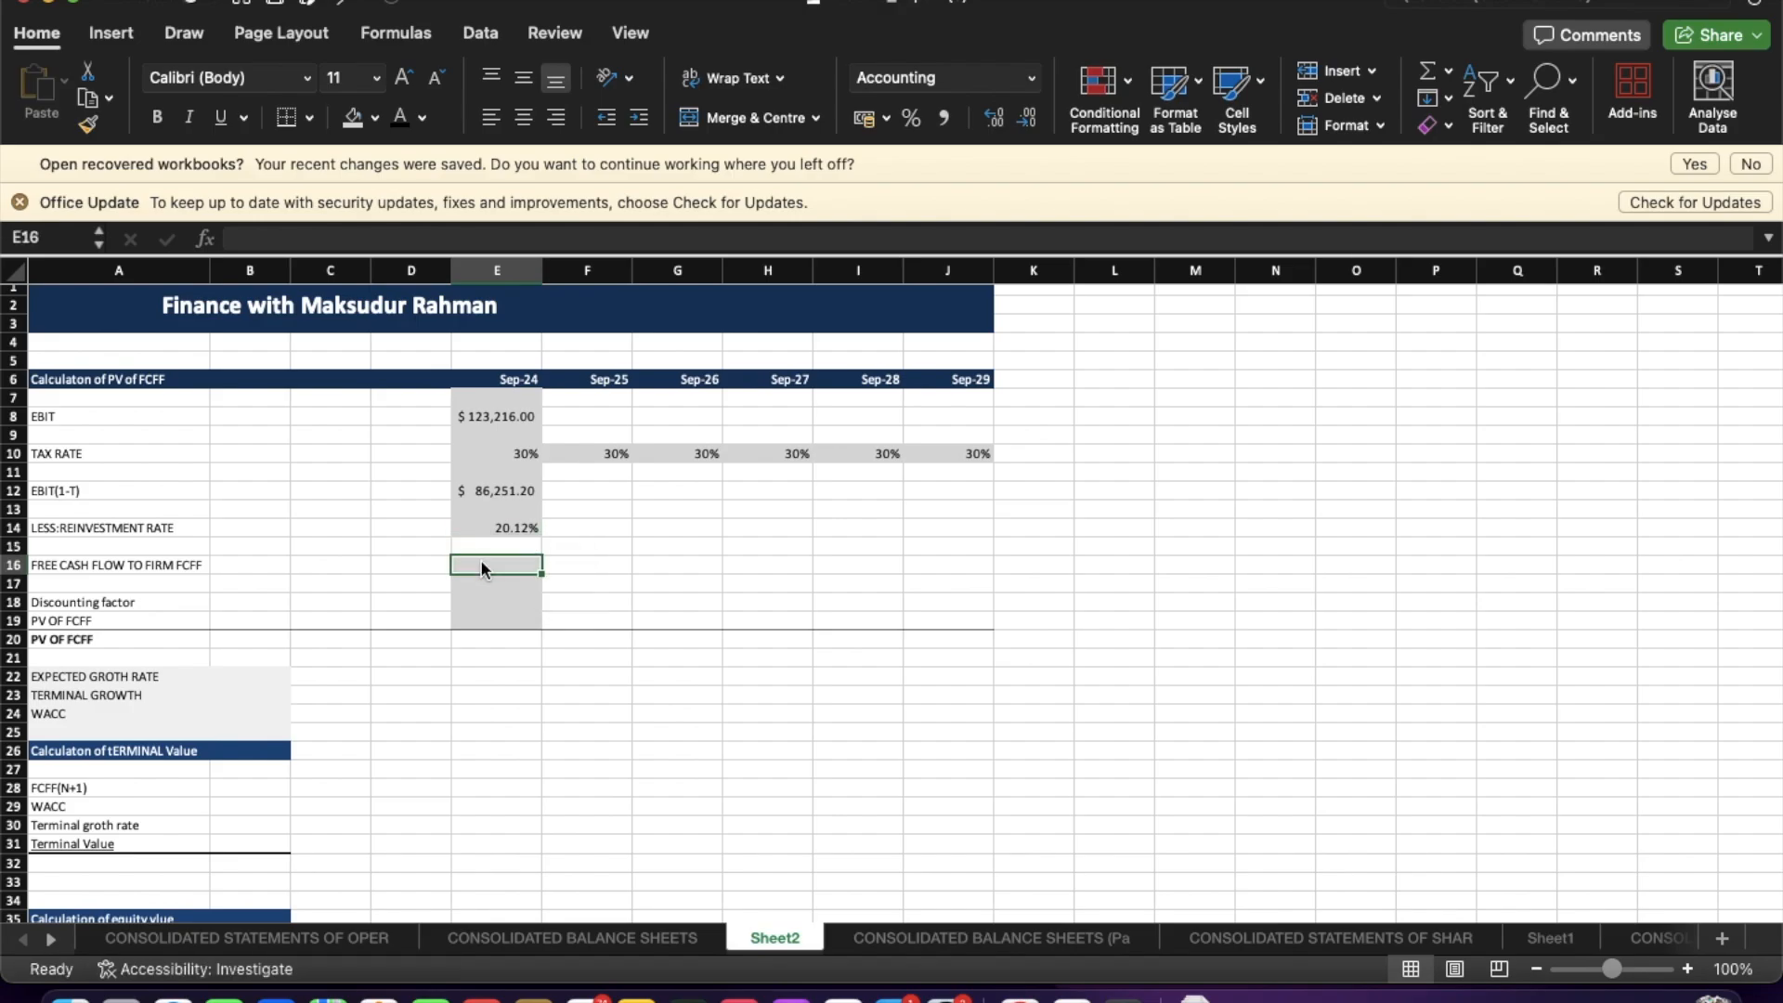
{"action": "left_click", "coordinate": [482, 546]}
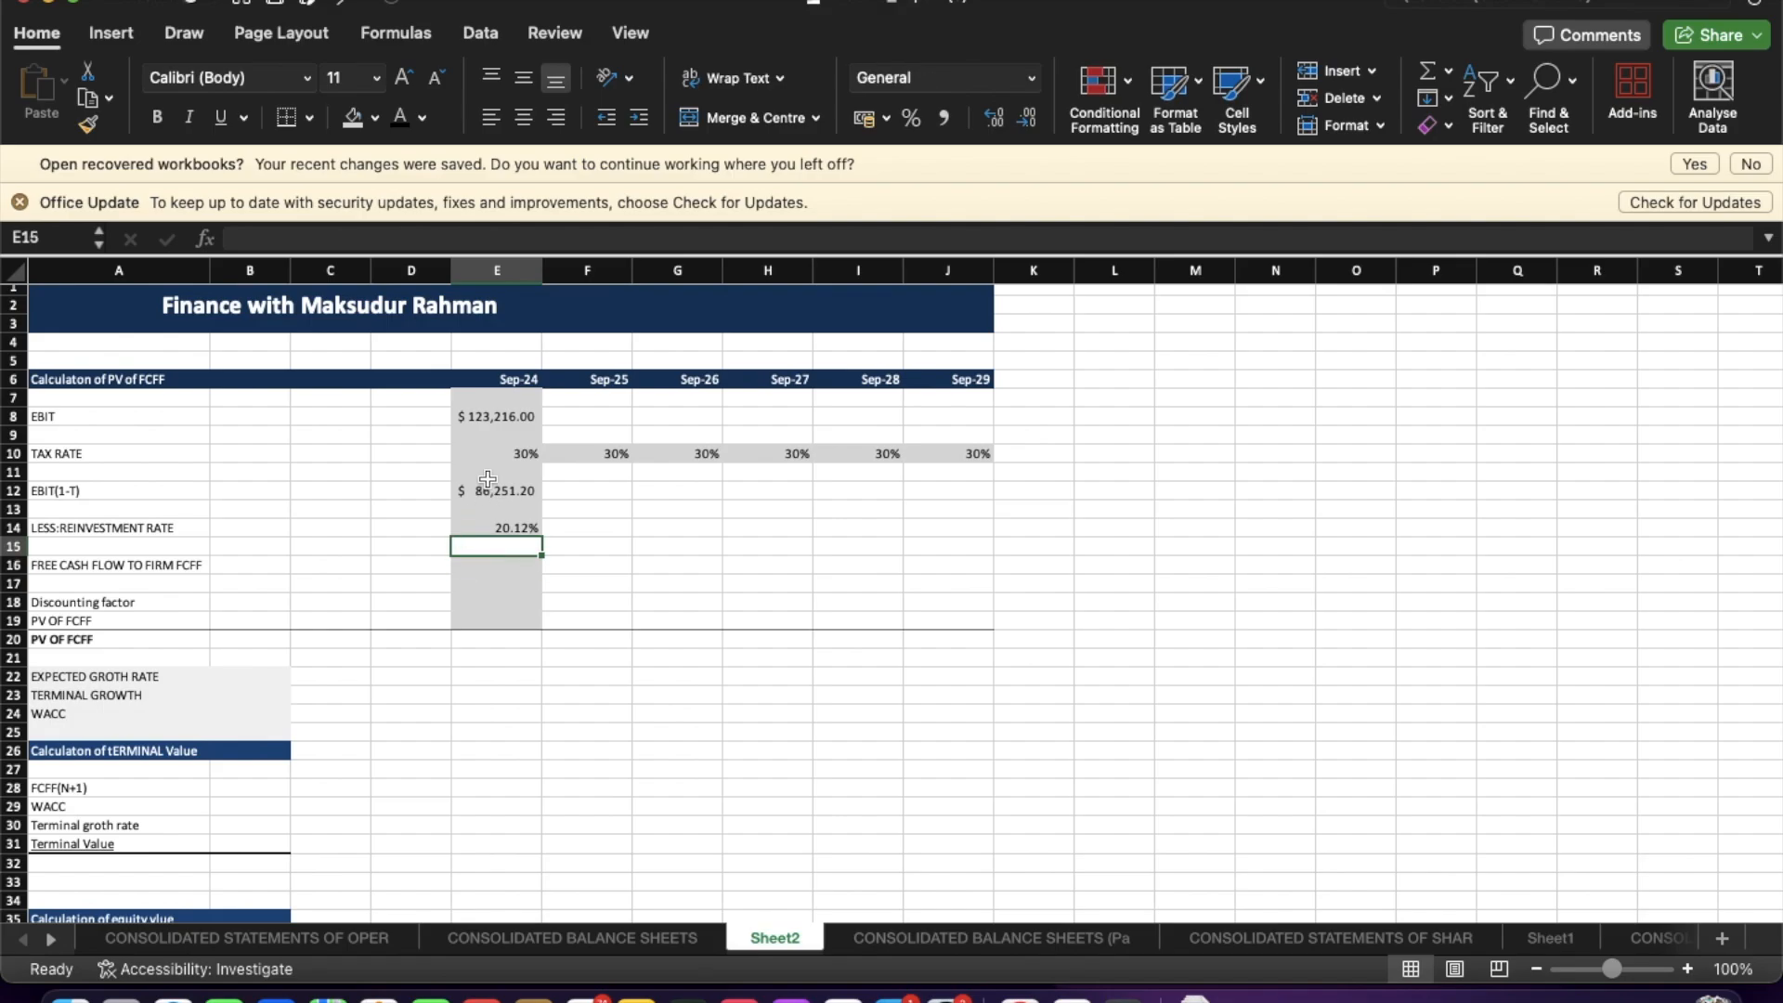
Apply the light gray fill to the Sep-24 column from E7 to E19.
{"action": "left_click_drag", "start_coordinate": [492, 397], "coordinate": [492, 615]}
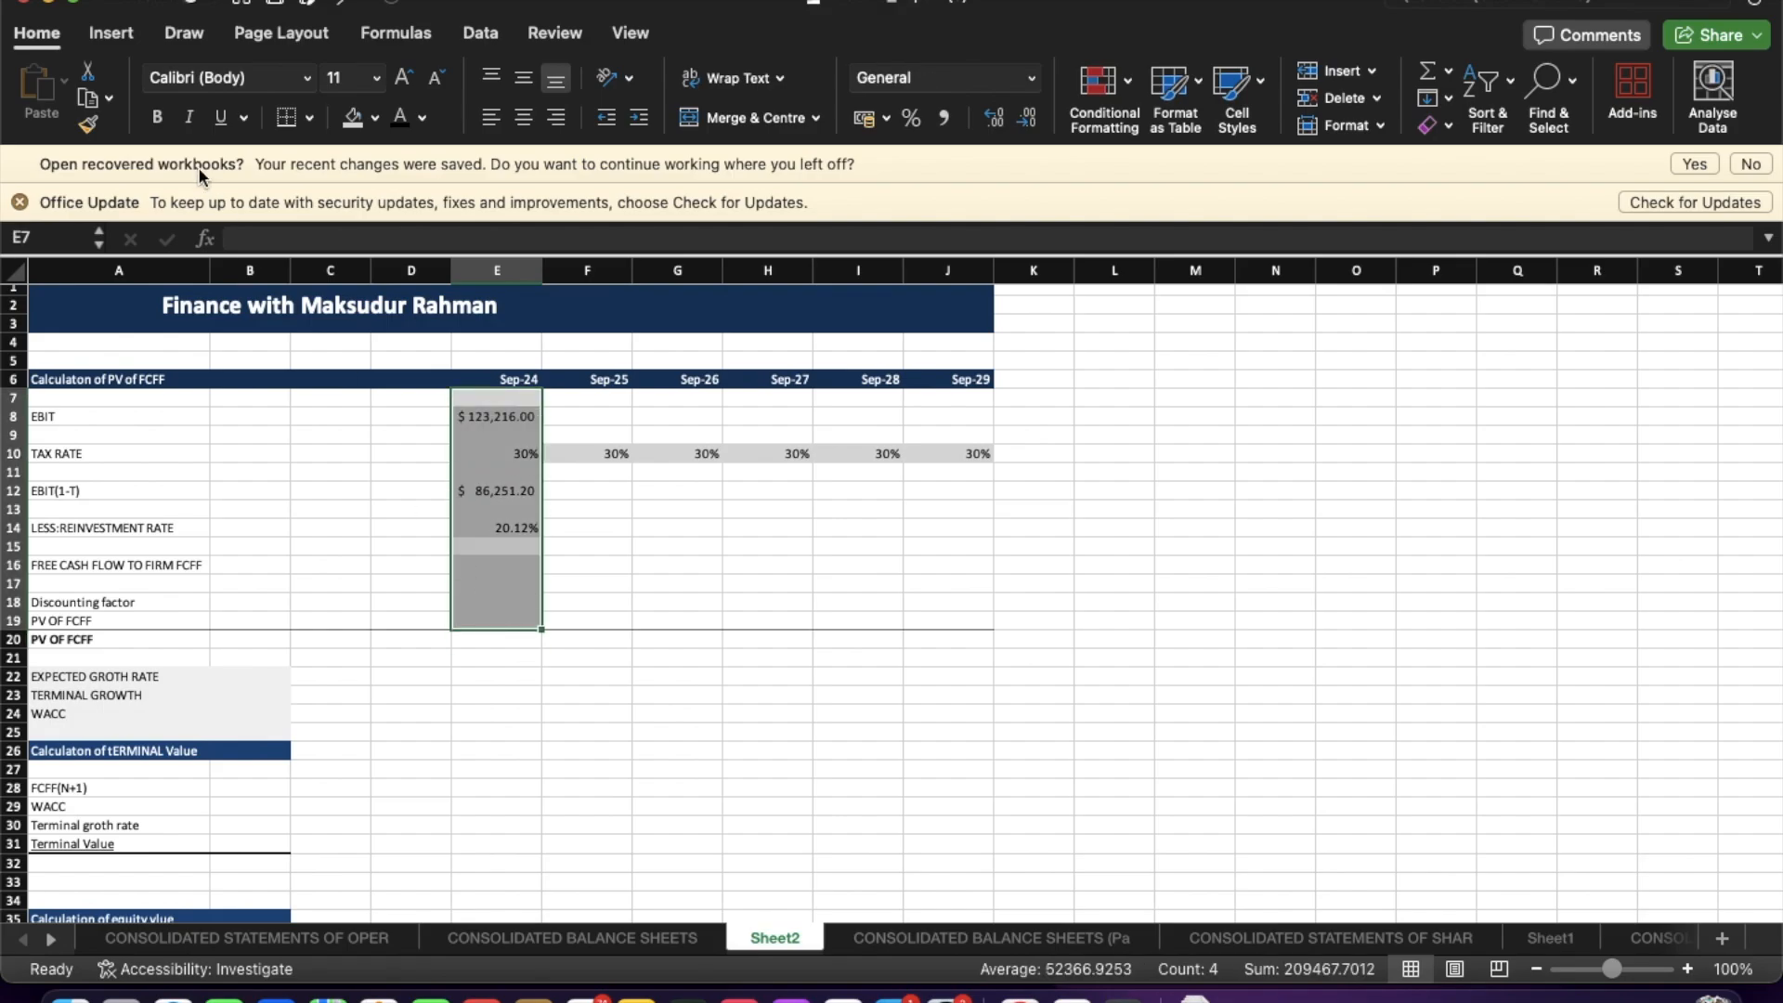
{"action": "left_click", "coordinate": [354, 117]}
{"action": "left_click", "coordinate": [715, 638]}
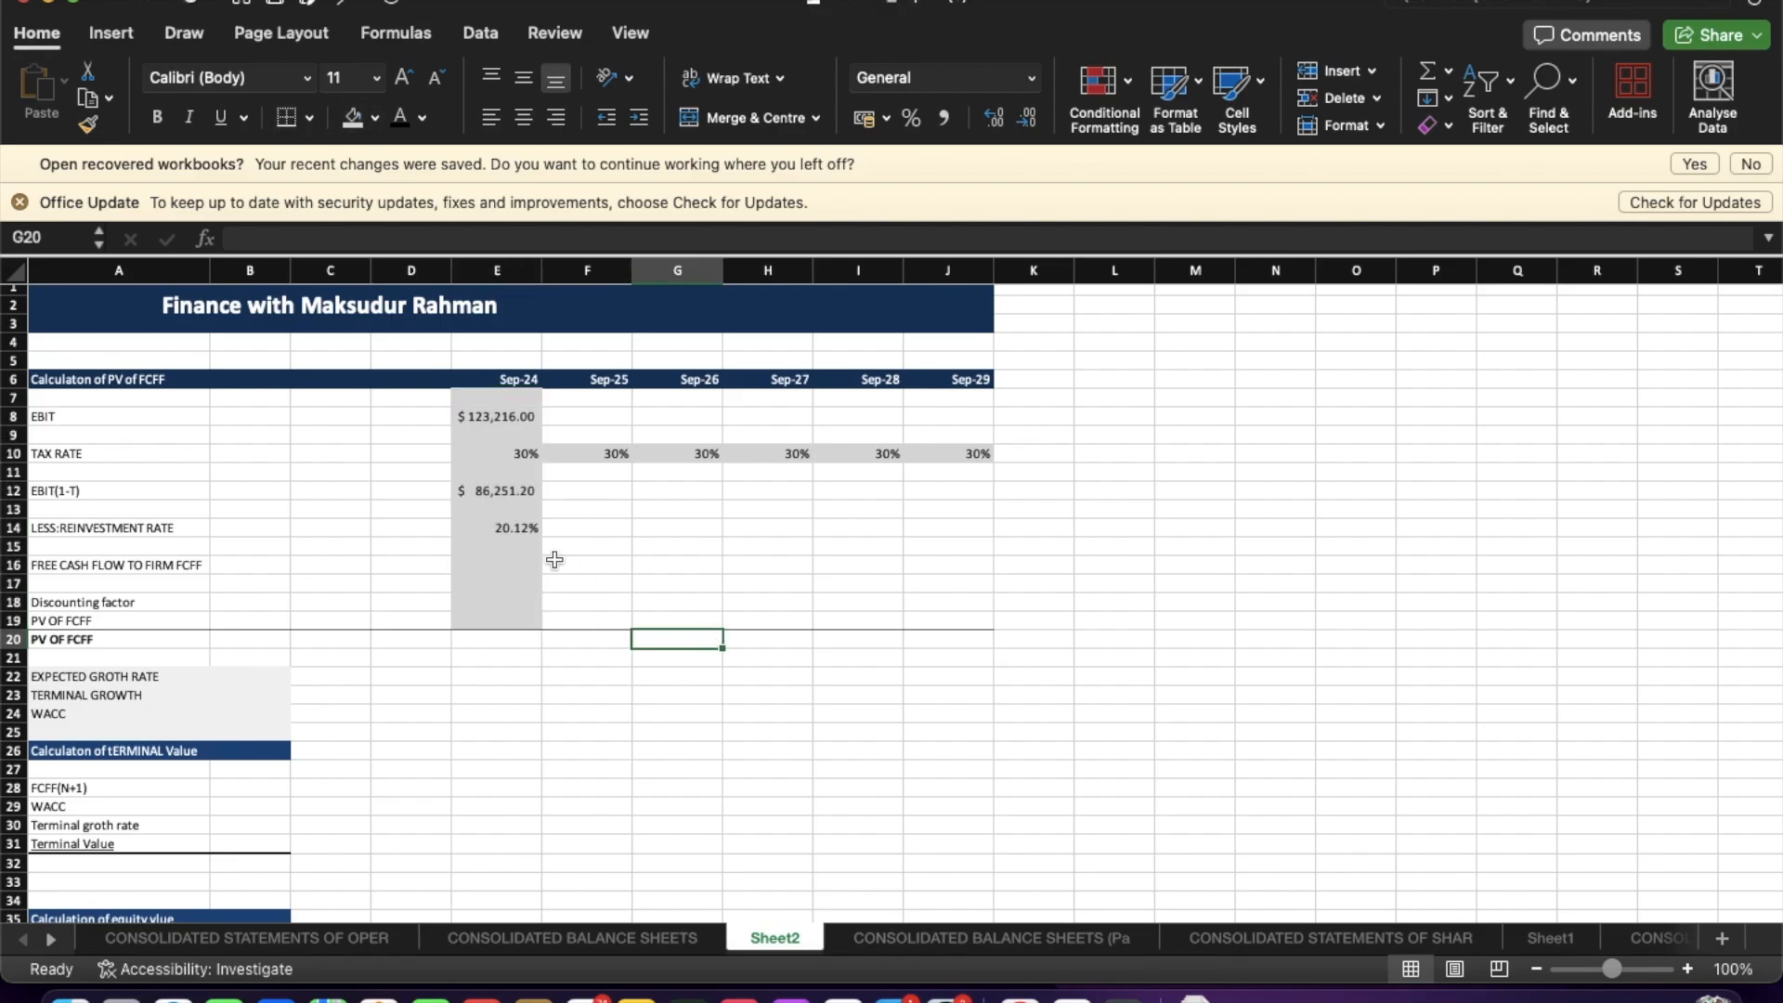
Calculate Sep-24 free cash flow to firm with the formula =E12*(1-E14).
{"action": "left_click", "coordinate": [507, 557]}
{"action": "type", "text": "="}
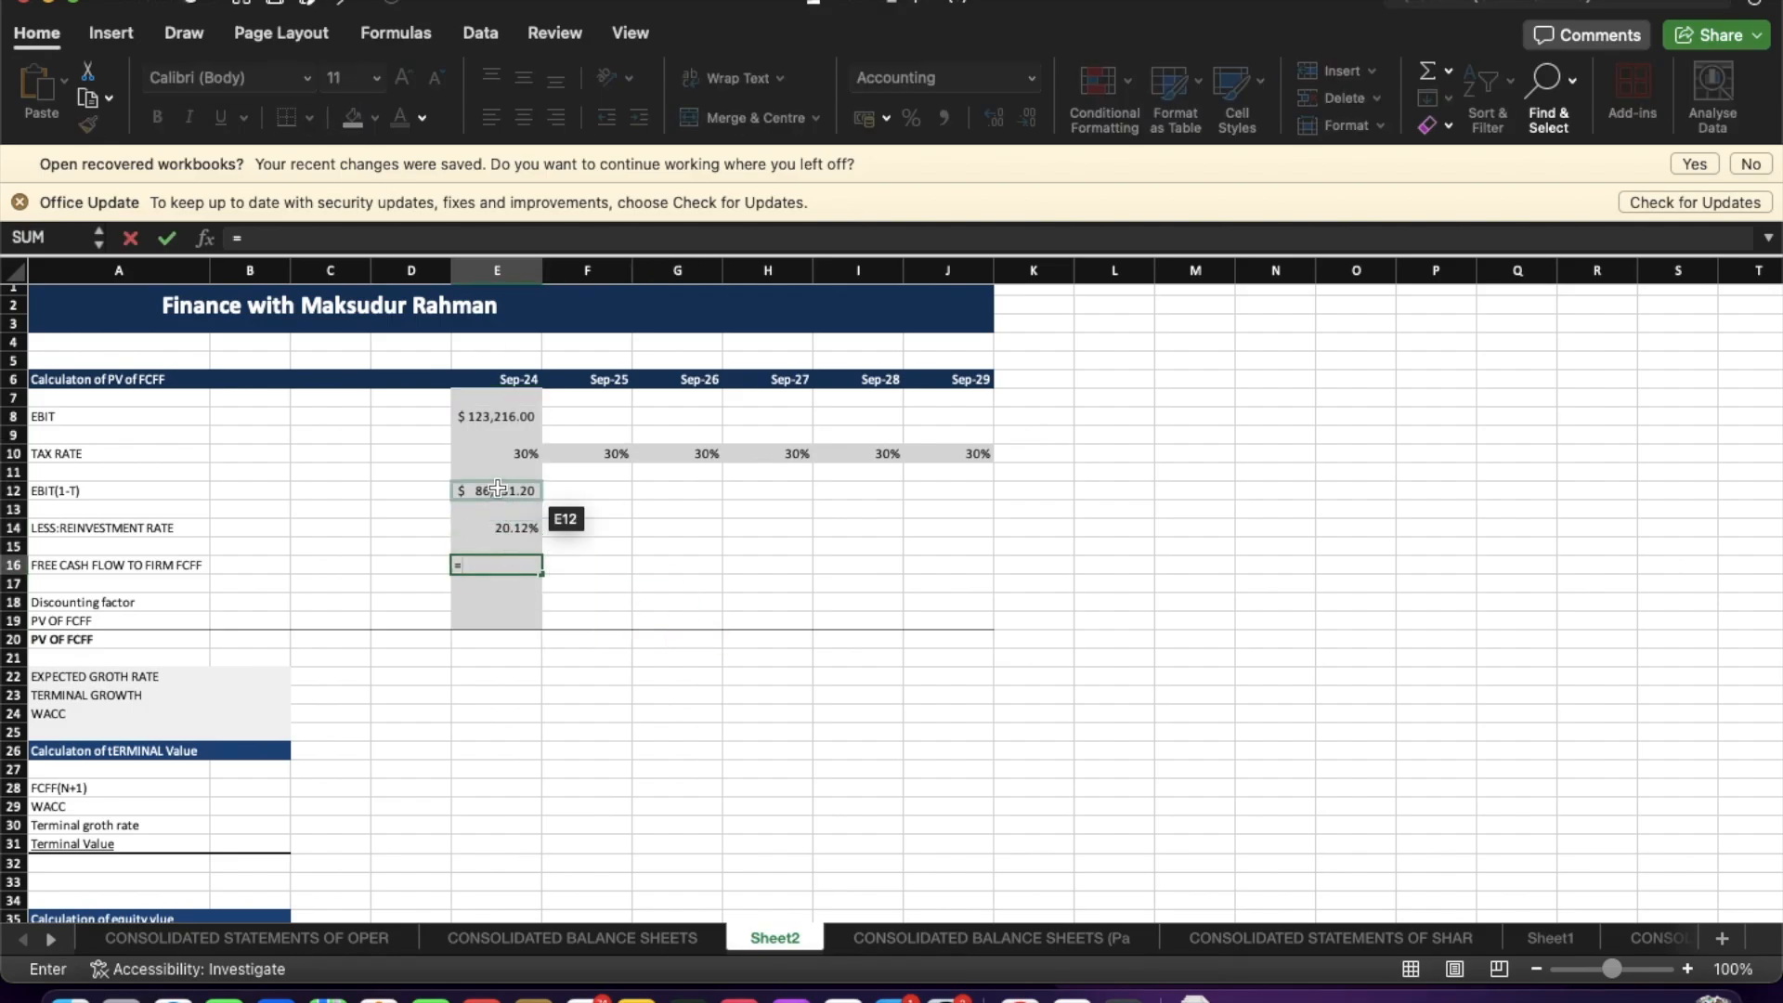
{"action": "left_click", "coordinate": [497, 490]}
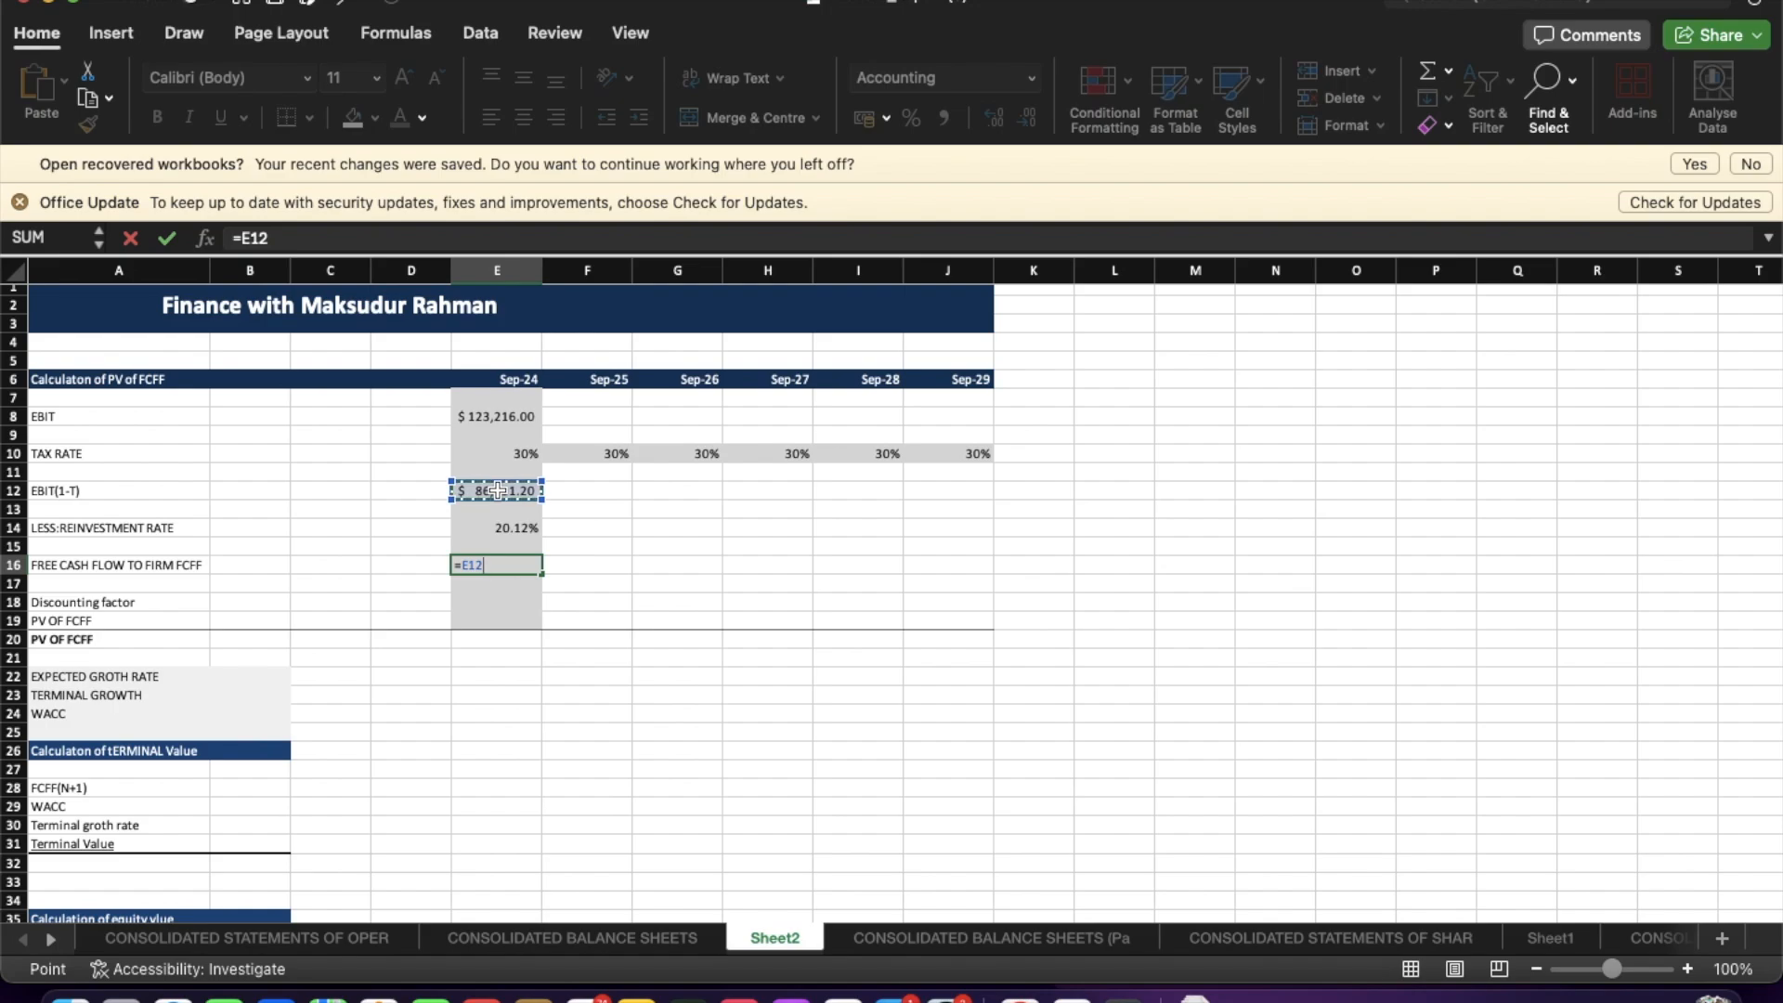
{"action": "type", "text": "*"}
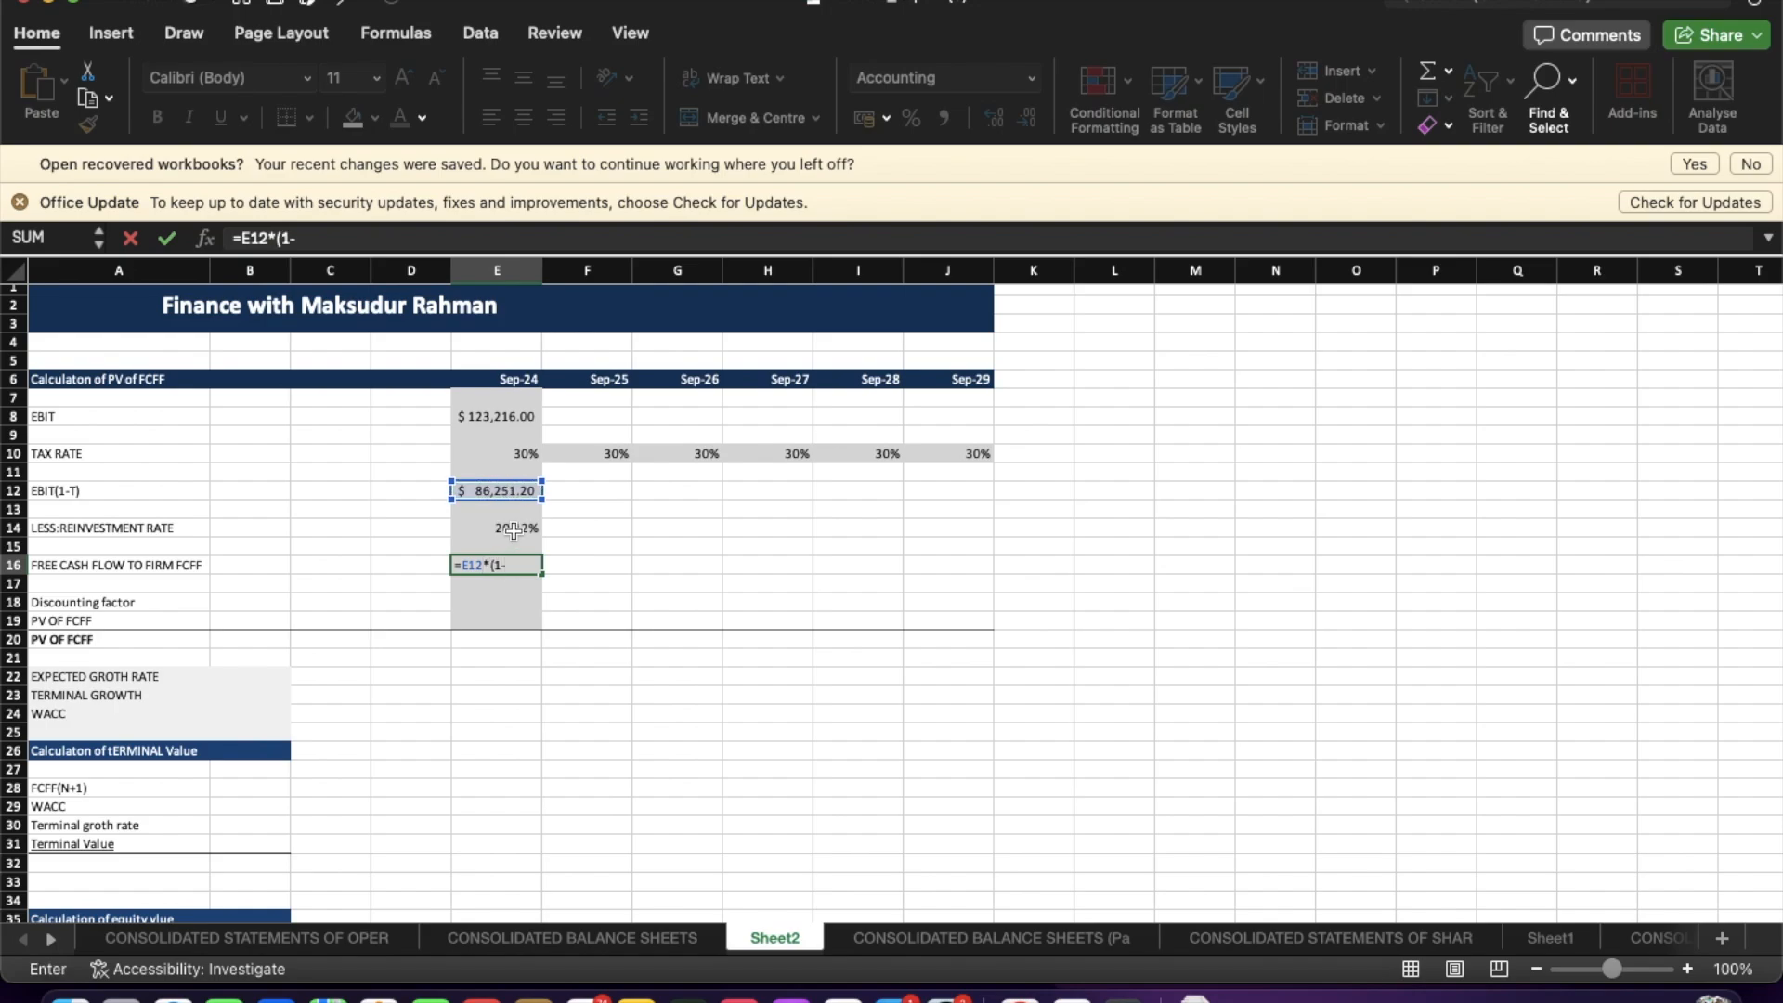
{"action": "left_click", "coordinate": [516, 528]}
{"action": "type", "text": ")"}
{"action": "key", "text": "Return"}
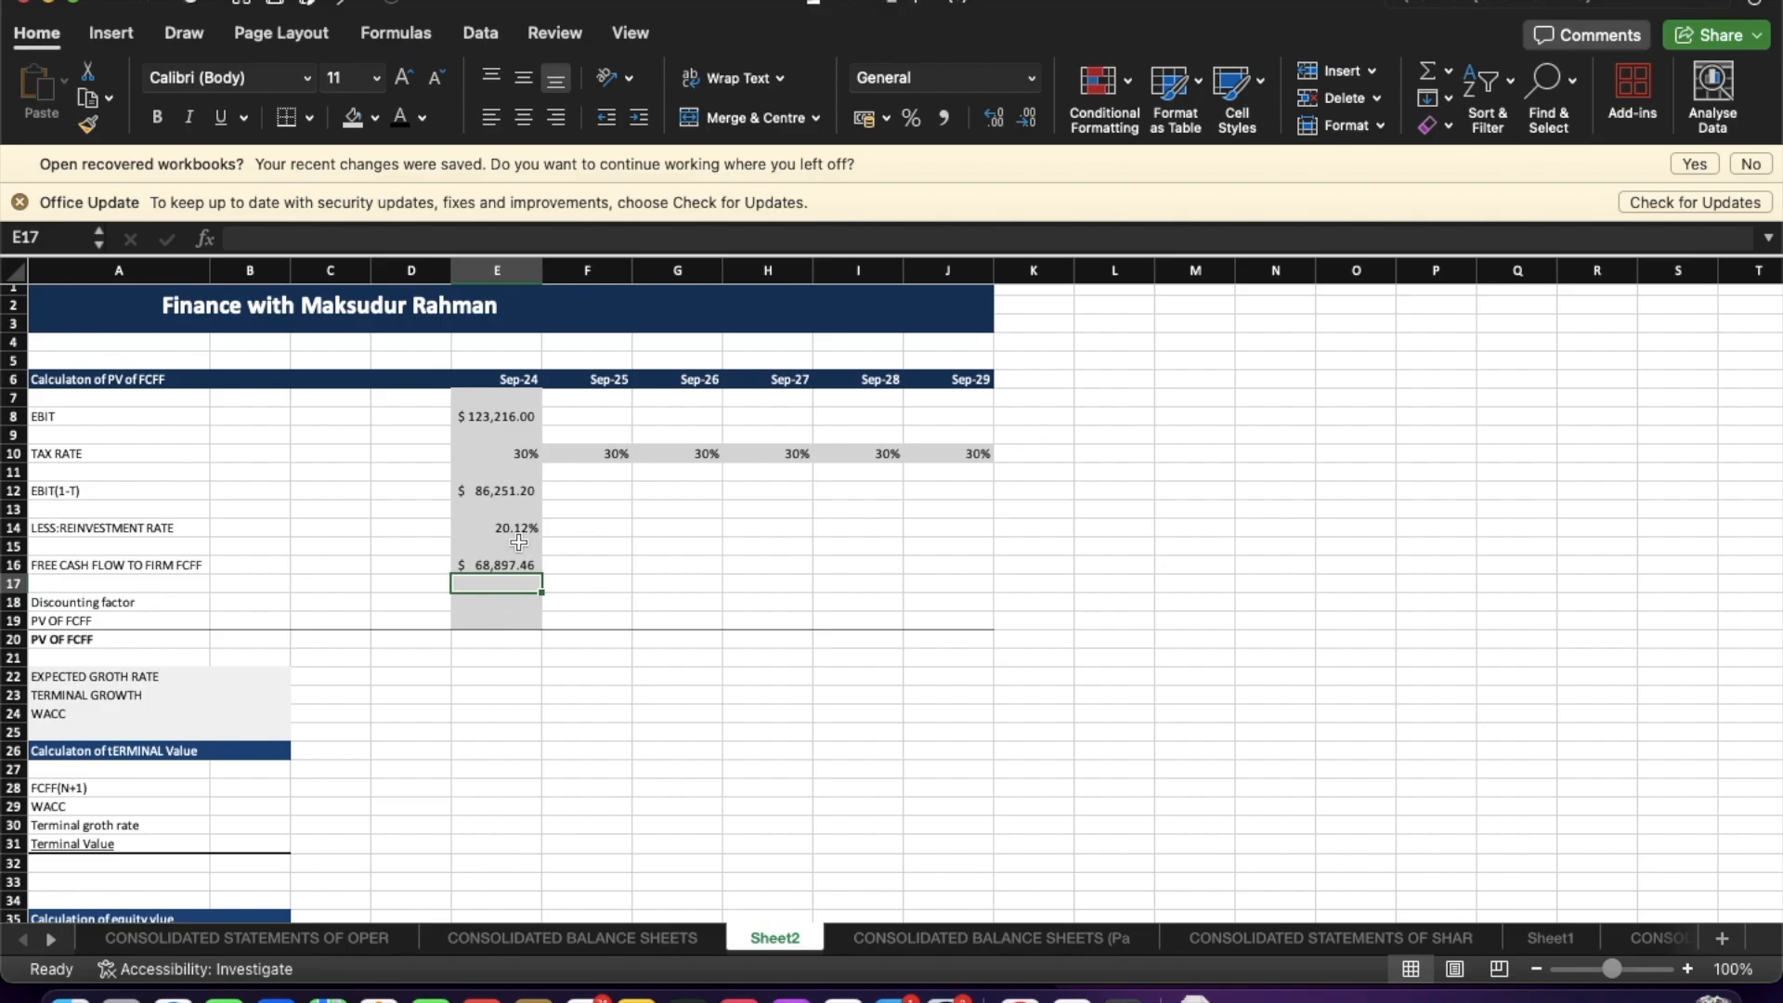
Copy the 20.12% reinvestment rate across the Sep-25 to Sep-29 columns.
{"action": "left_click", "coordinate": [491, 603]}
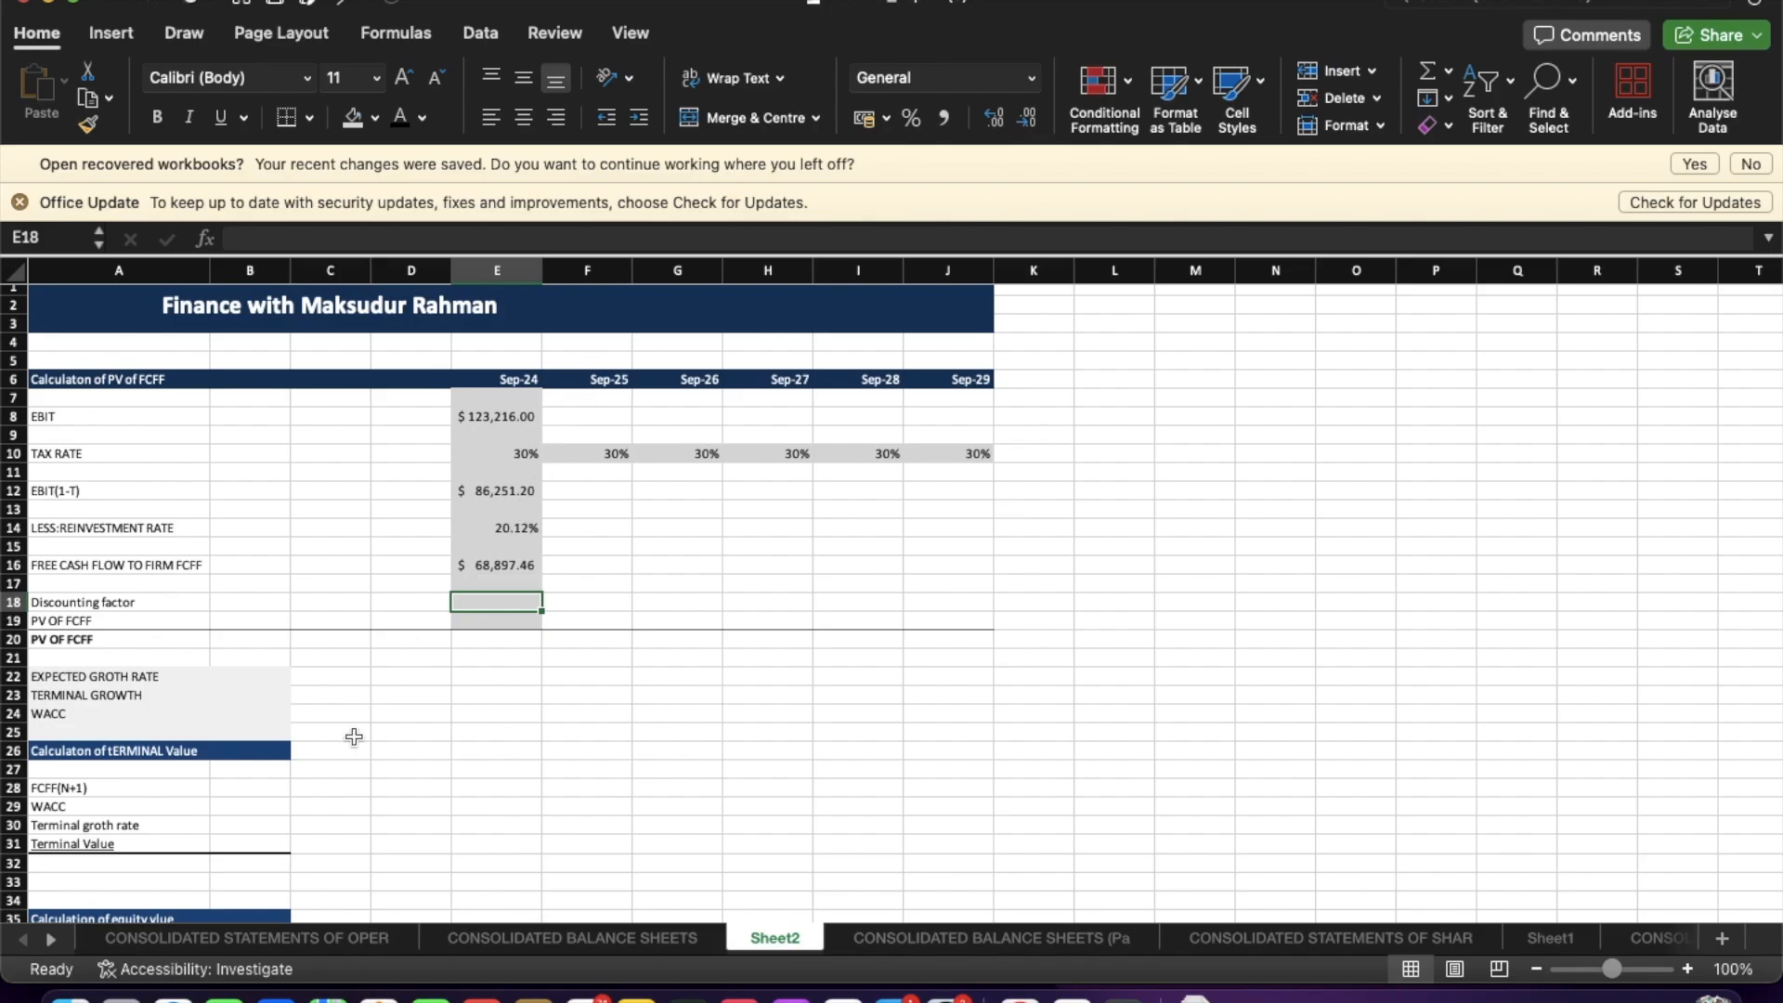
{"action": "scroll", "coordinate": [221, 788], "scroll_direction": "down", "scroll_amount": 4}
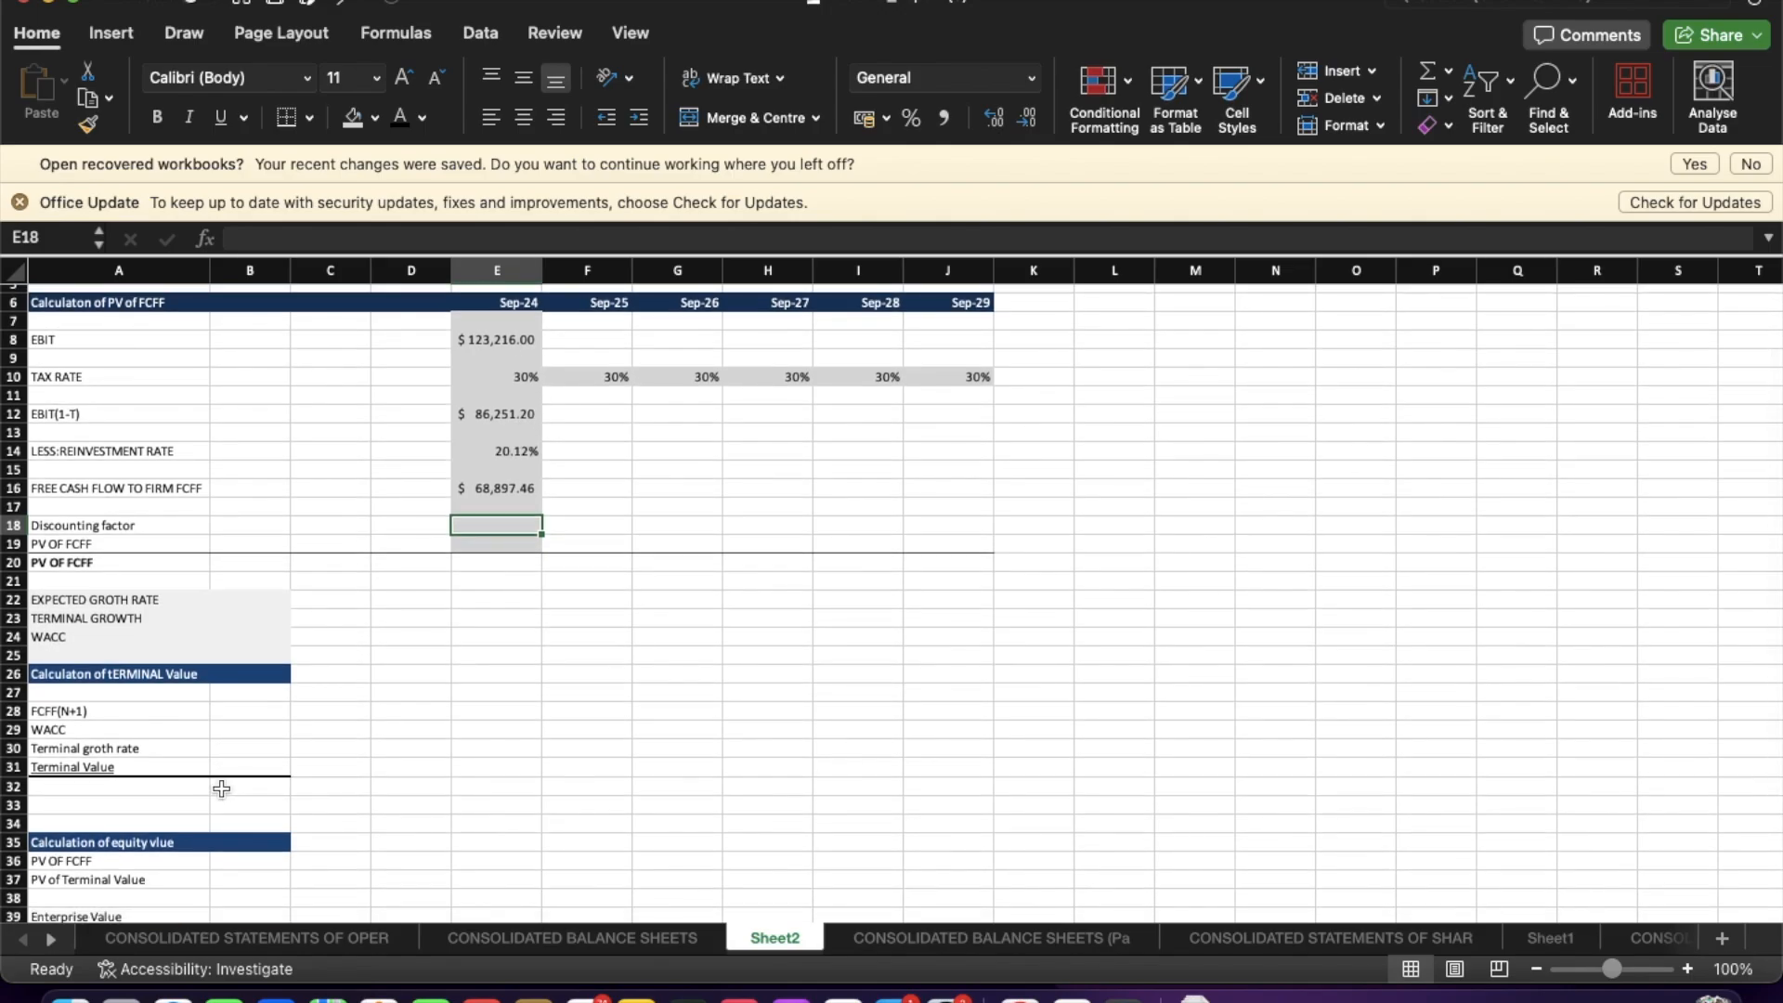
{"action": "left_click", "coordinate": [238, 600]}
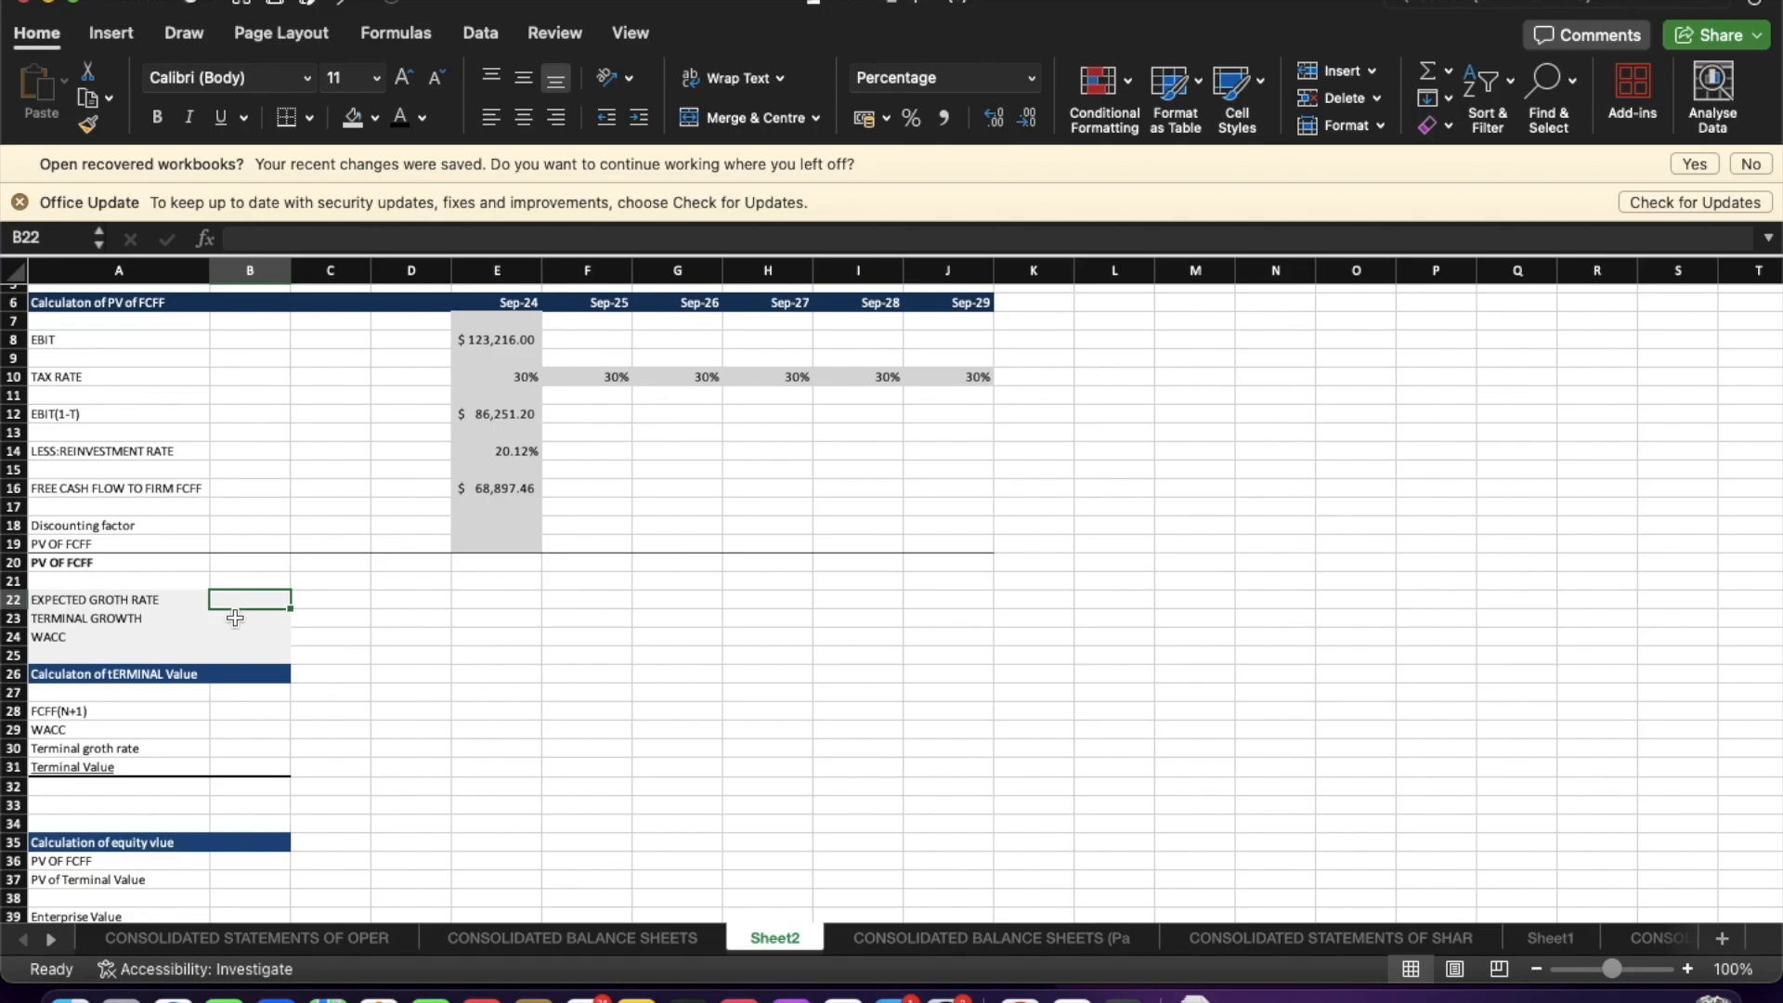
{"action": "left_click", "coordinate": [502, 453]}
{"action": "left_click_drag", "start_coordinate": [541, 456], "coordinate": [948, 474]}
{"action": "left_click", "coordinate": [730, 584]}
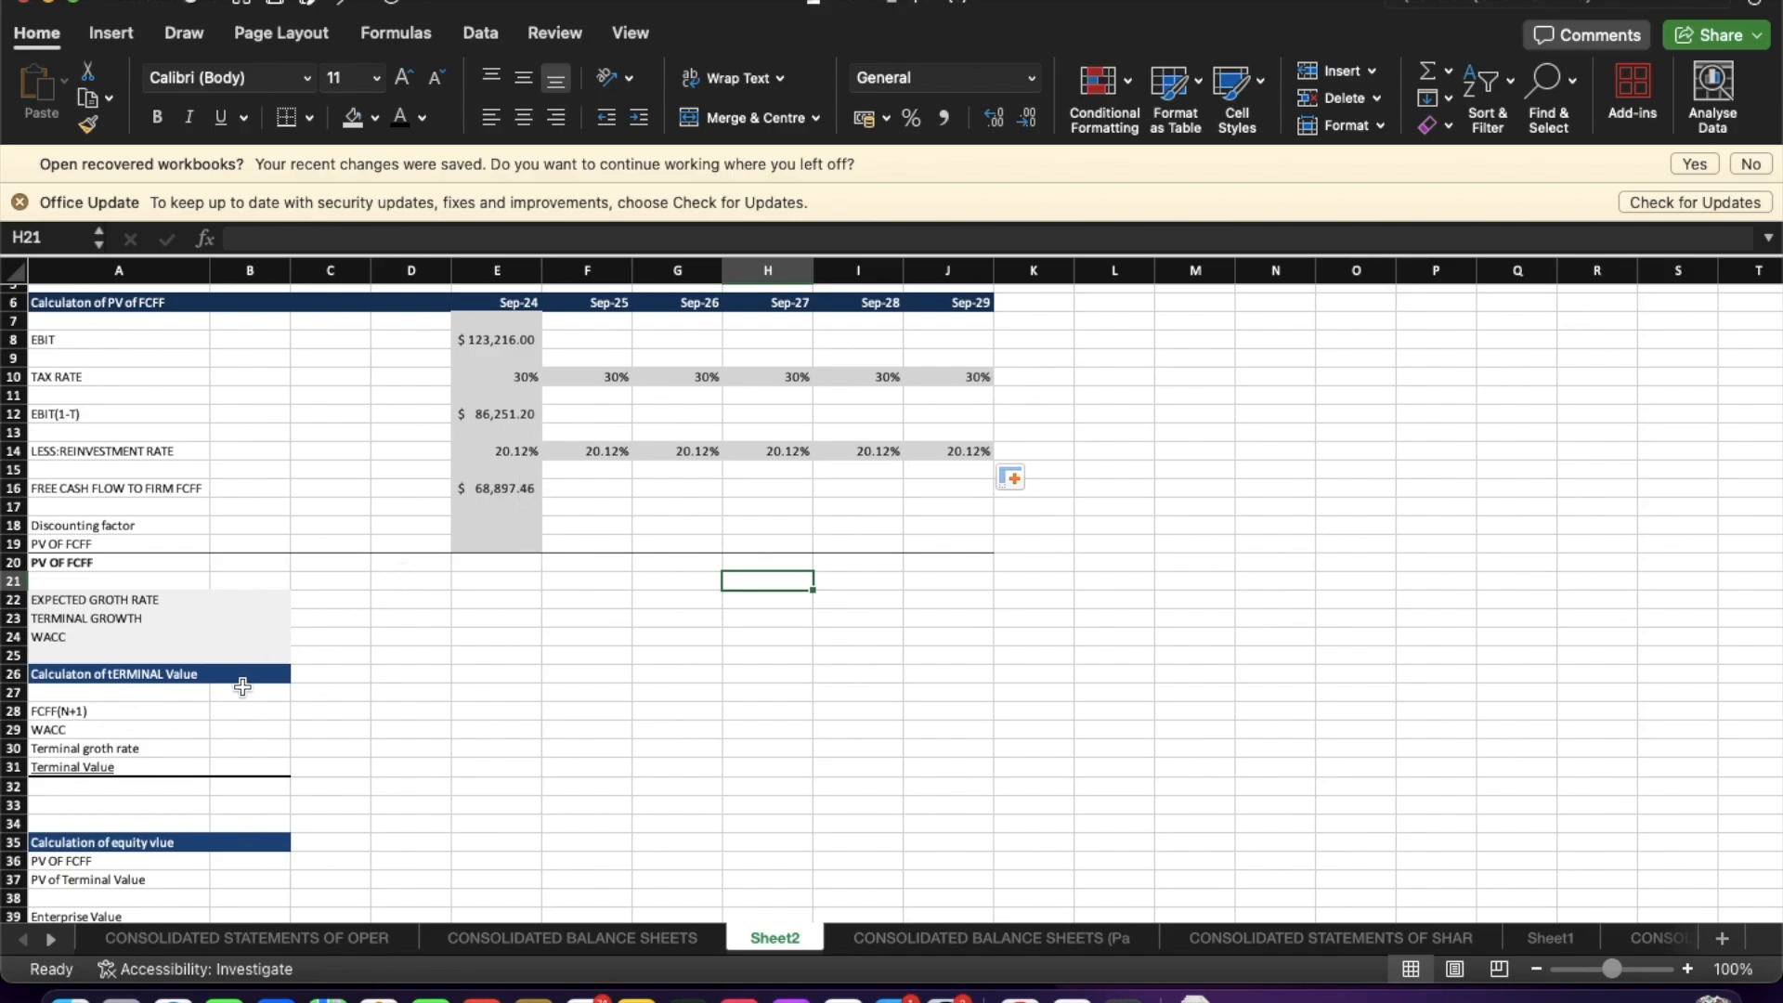
Check the Telecom. Services growth figure in the browser table and enter 2.37% as the expected growth rate.
{"action": "left_click", "coordinate": [250, 601]}
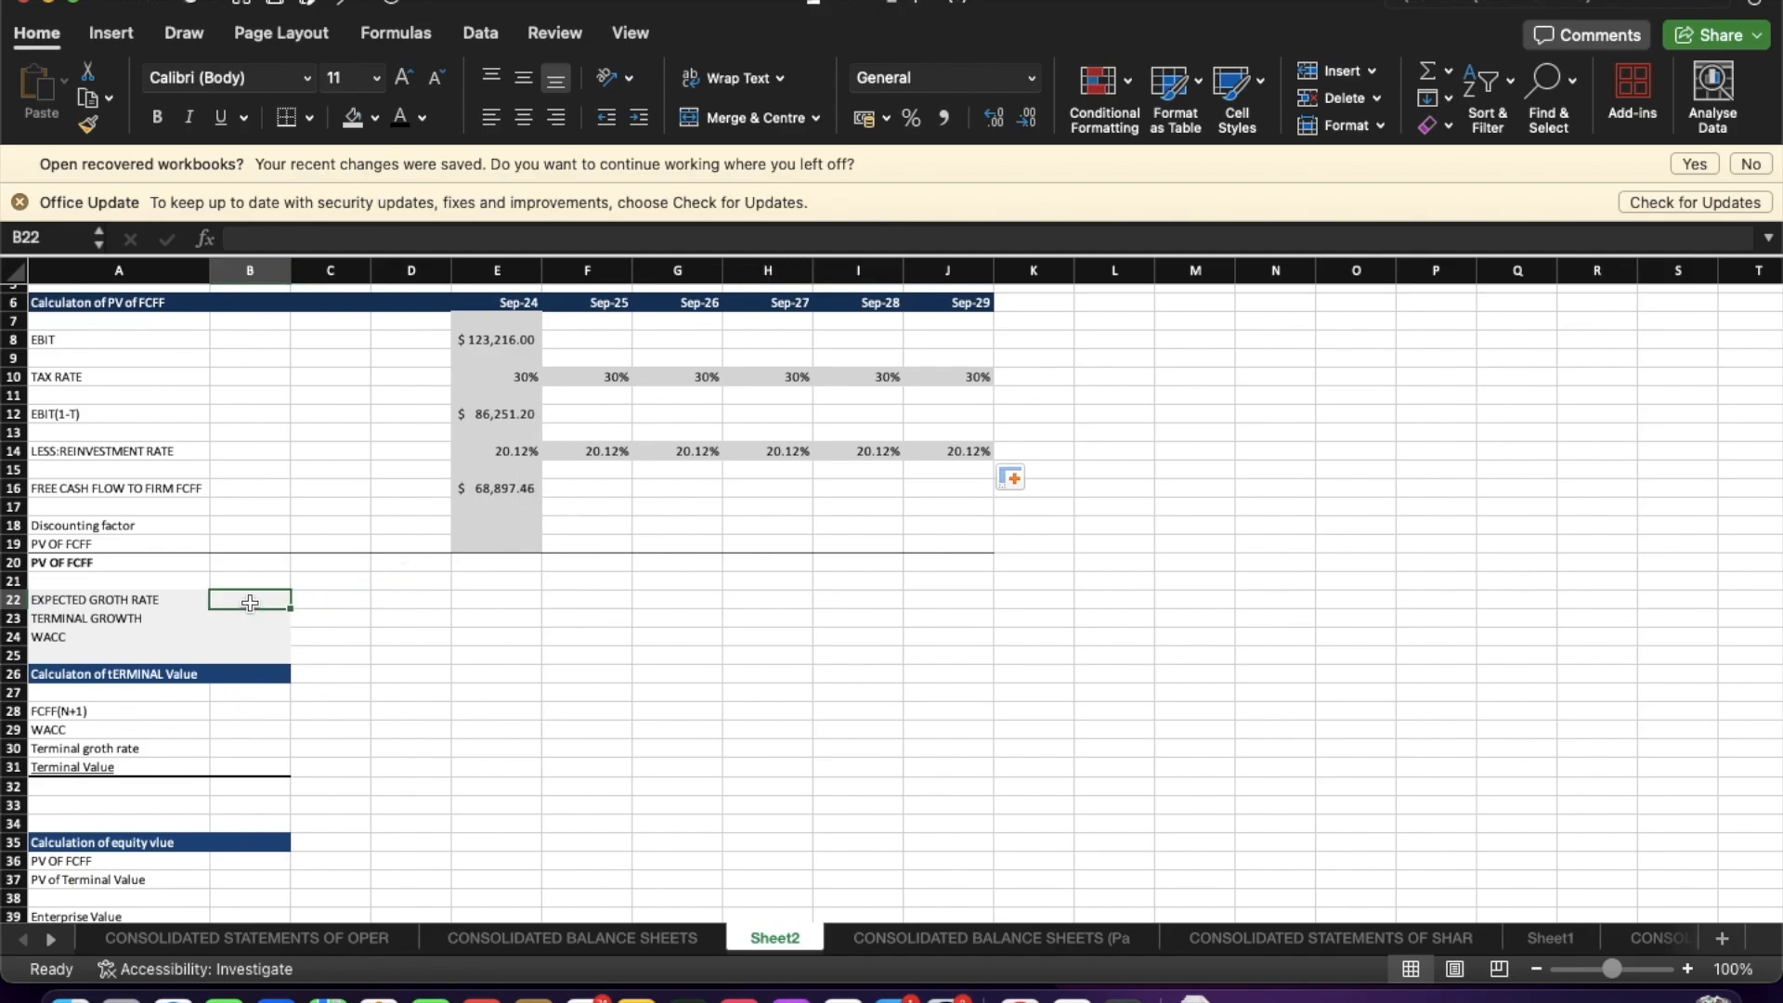
{"action": "key", "text": "ctrl+Up"}
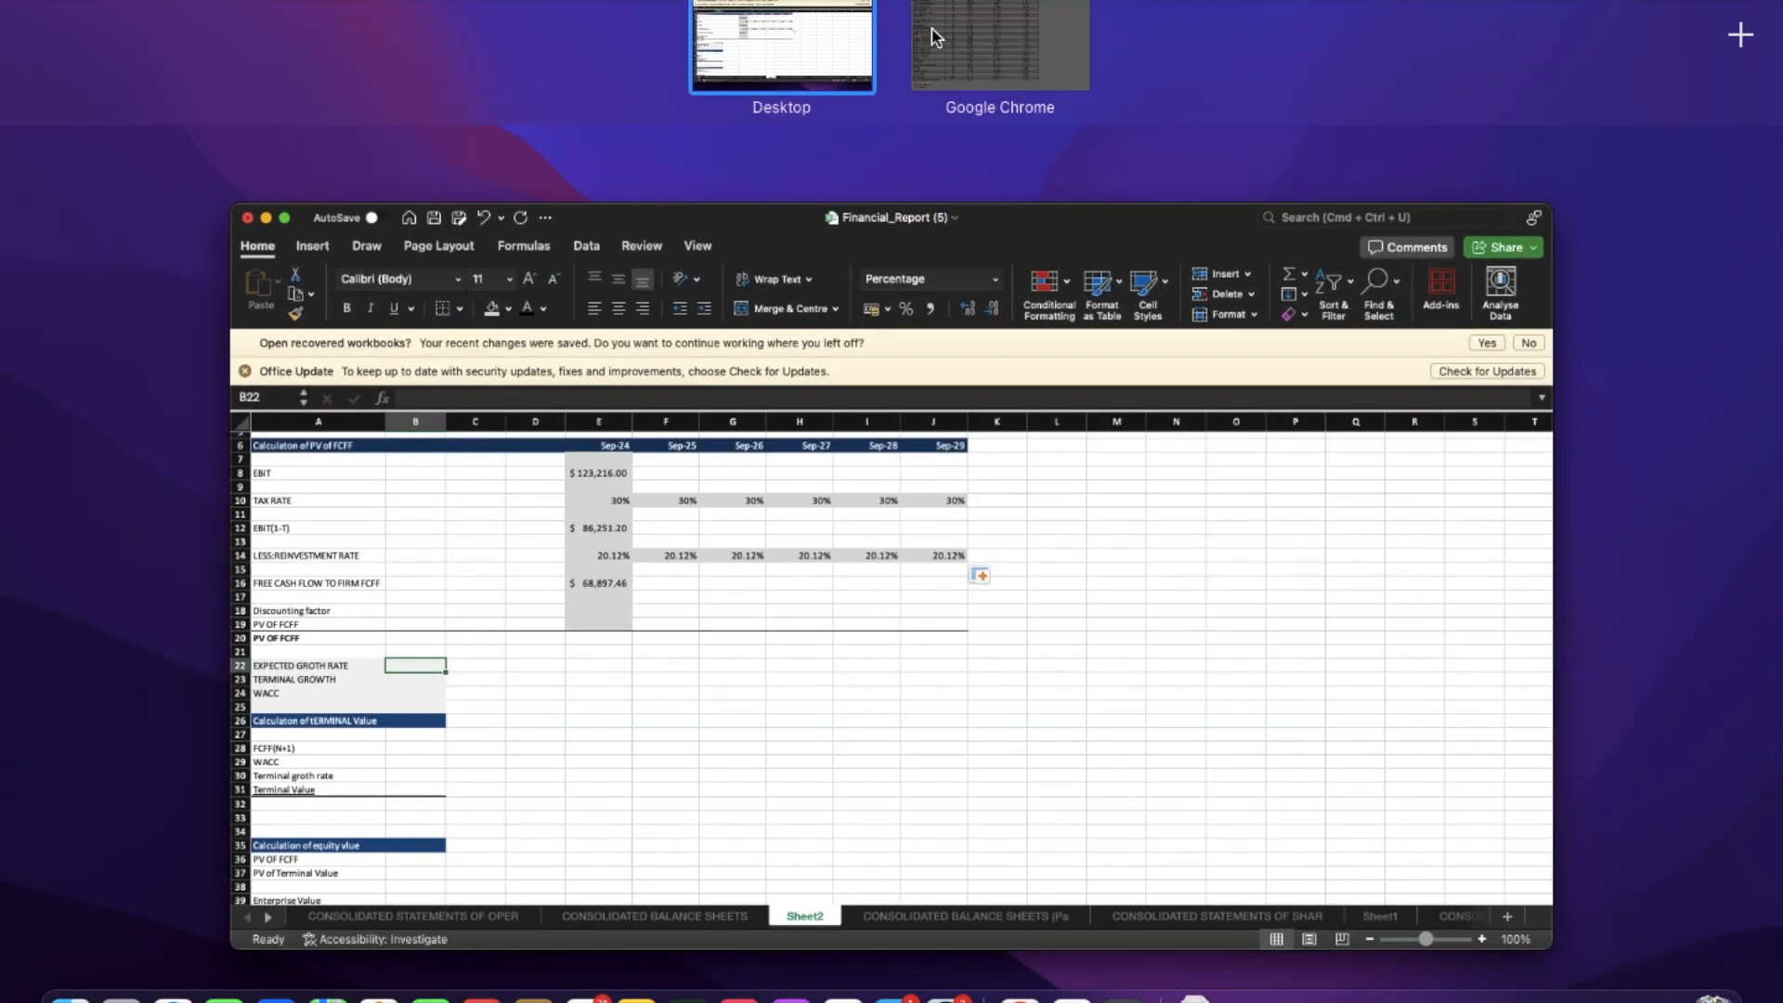
{"action": "left_click", "coordinate": [936, 39]}
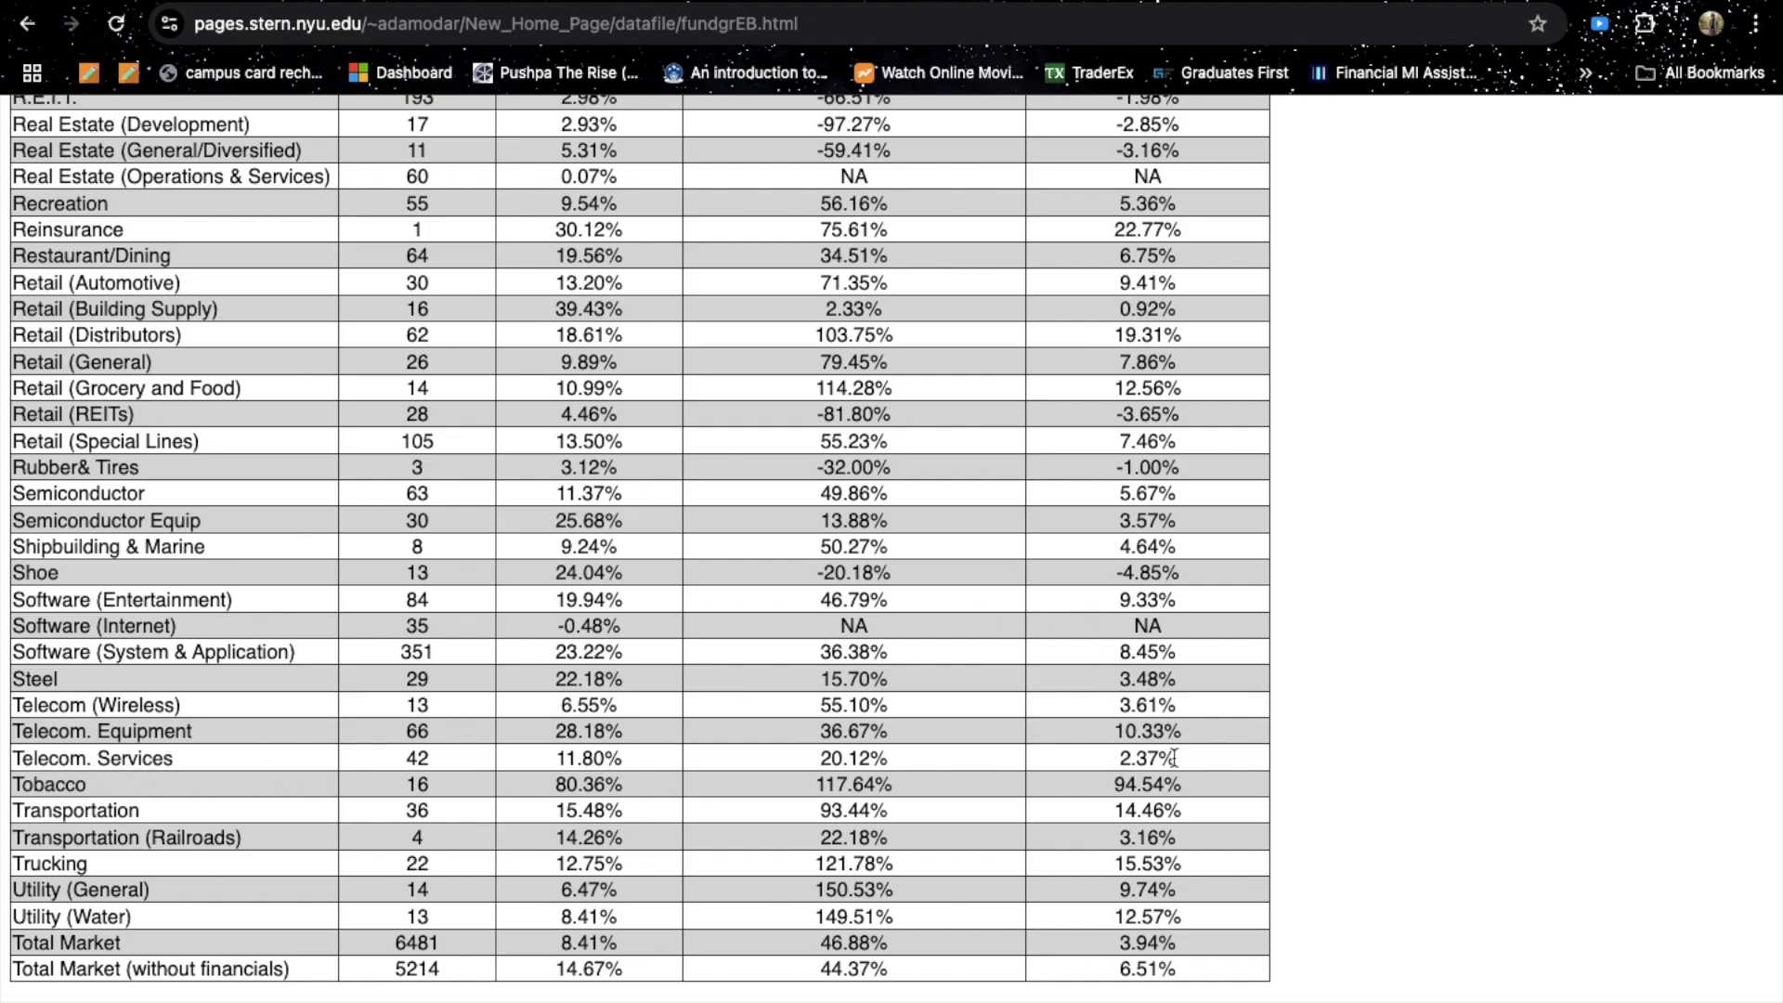
{"action": "scroll", "coordinate": [1172, 757], "scroll_direction": "down", "scroll_amount": 3}
{"action": "key", "text": "ctrl+Up"}
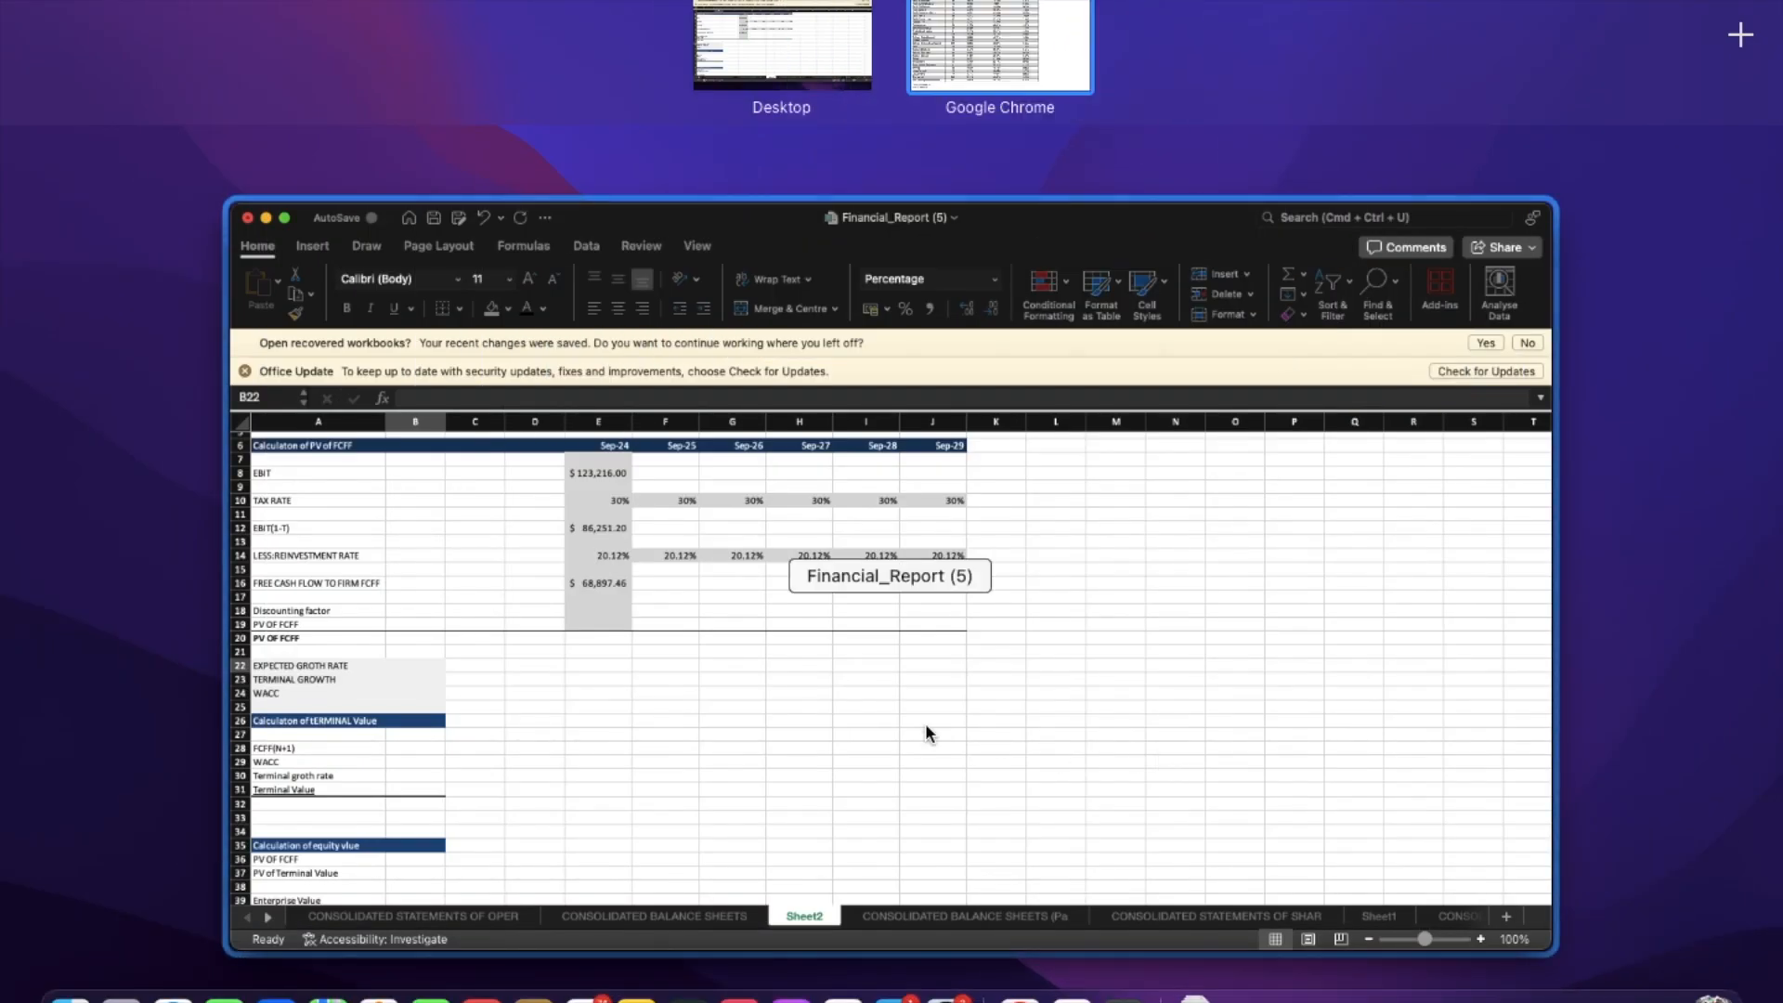
{"action": "left_click", "coordinate": [925, 722]}
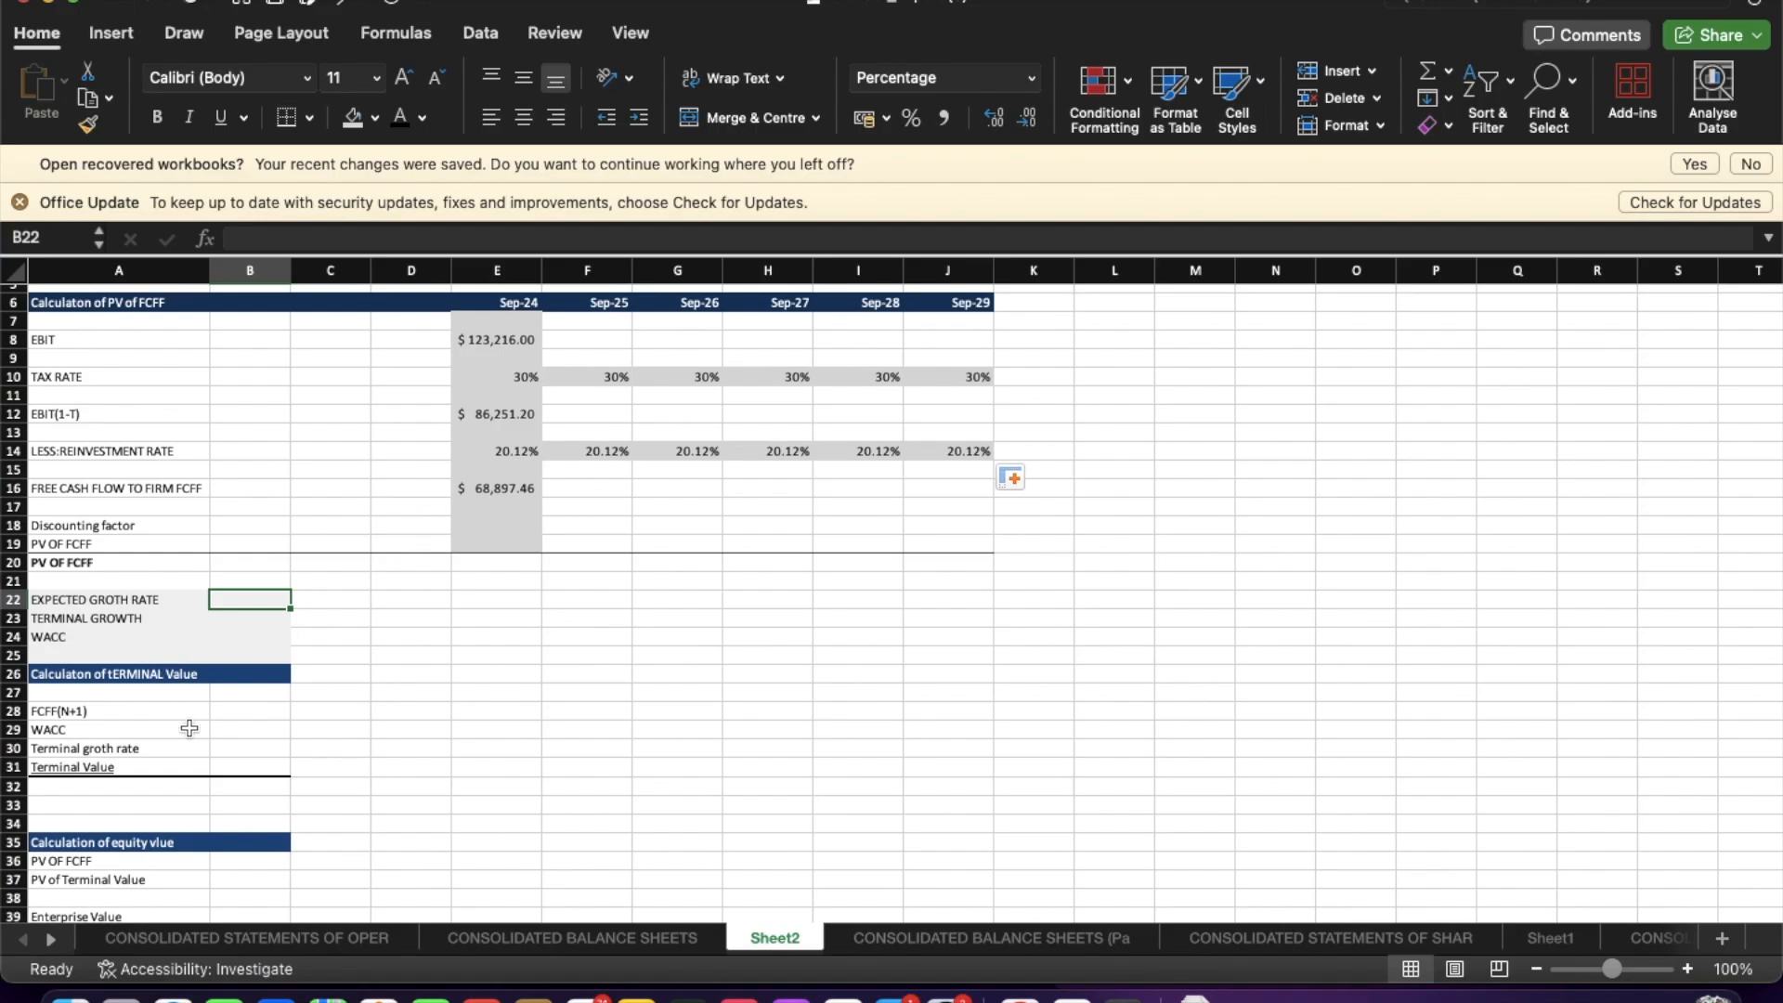
{"action": "left_click", "coordinate": [244, 620]}
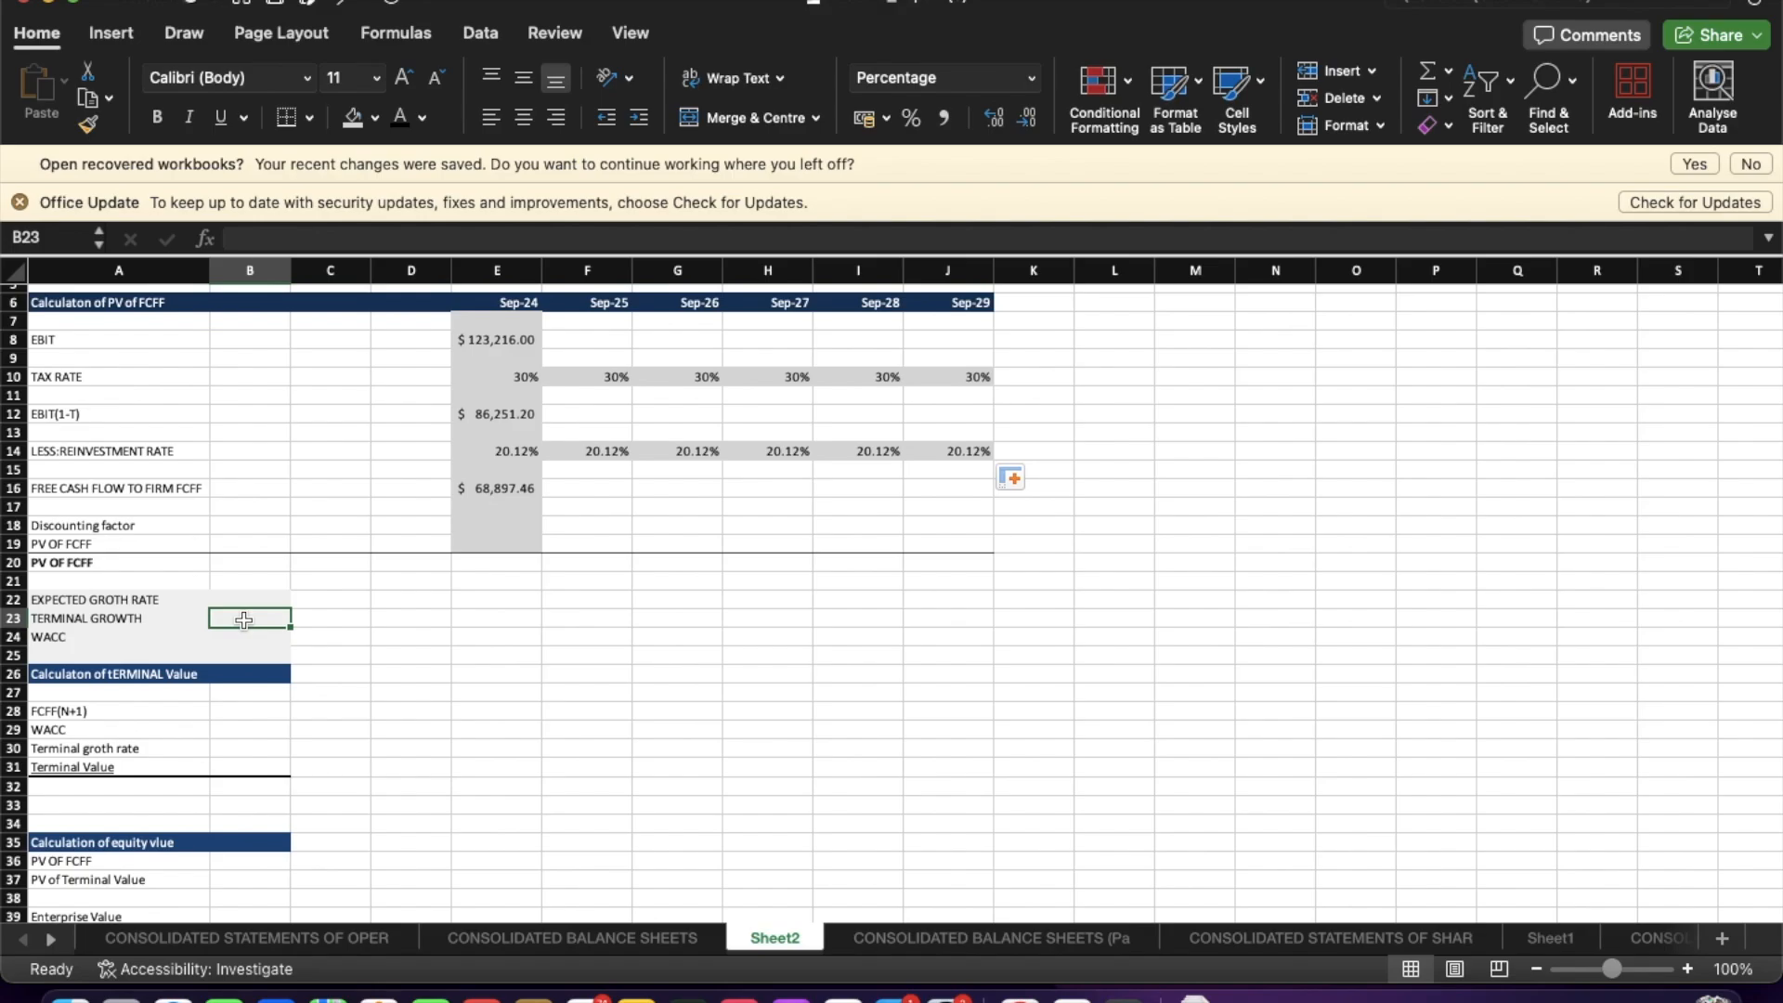
{"action": "left_click", "coordinate": [240, 591]}
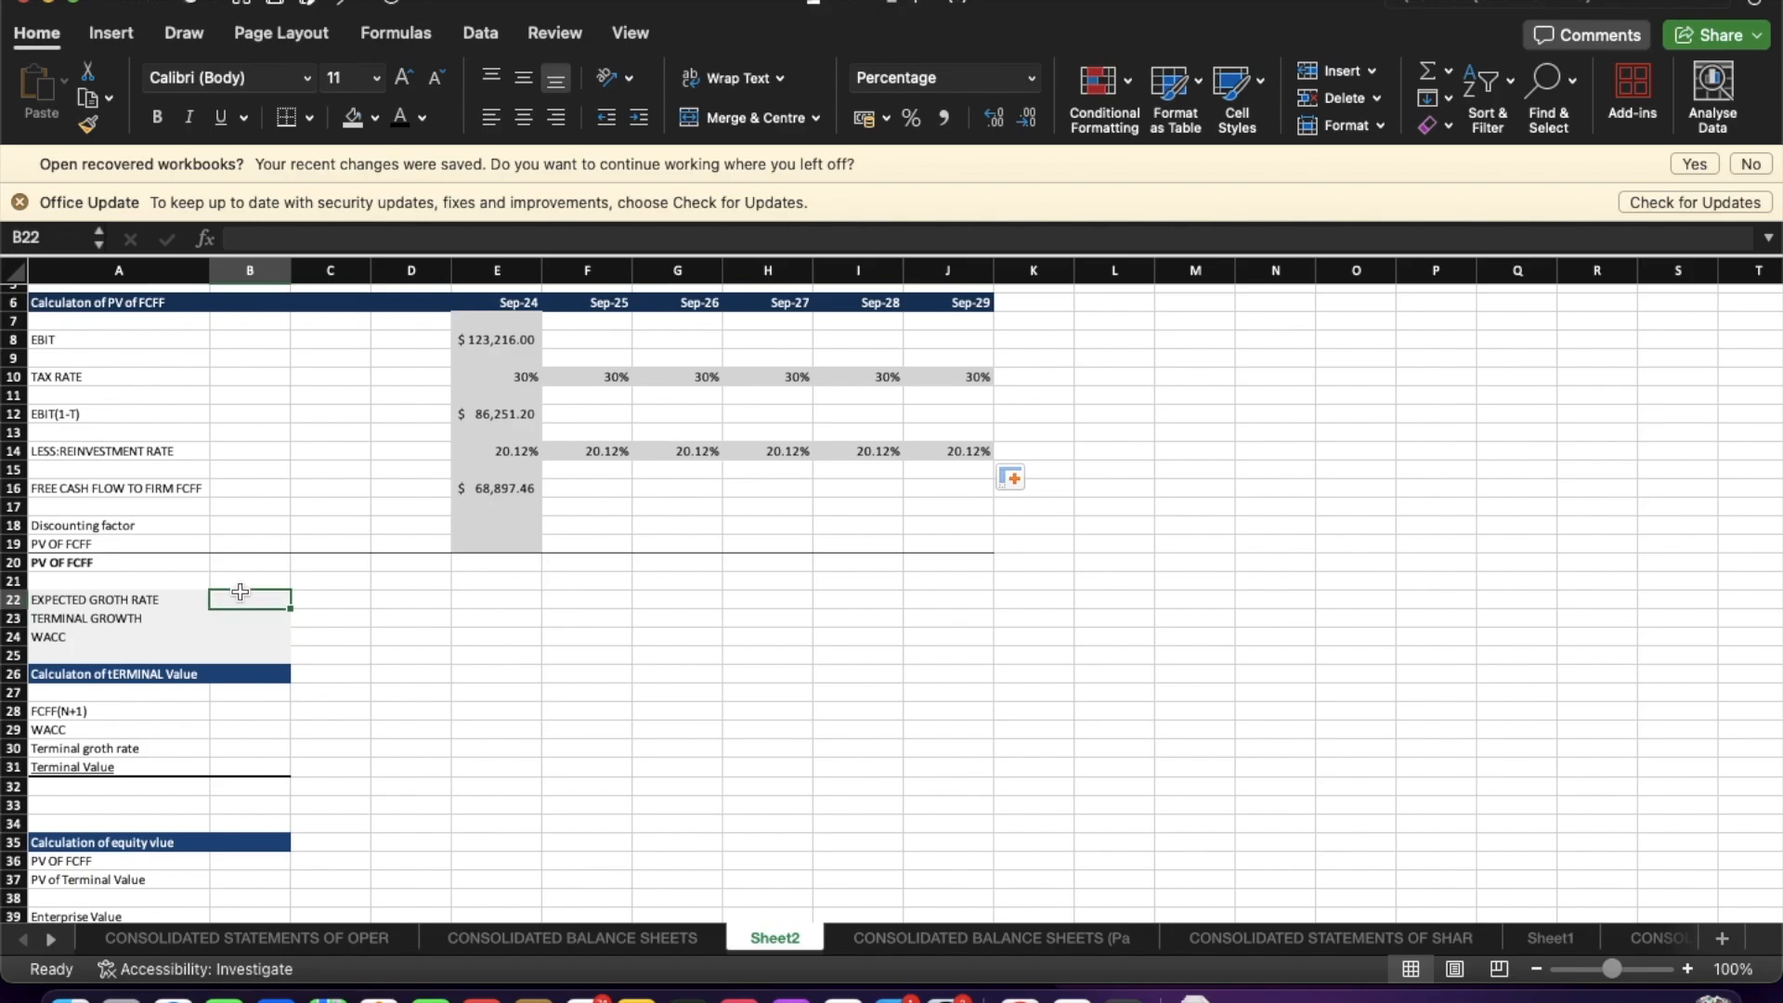
{"action": "type", "text": "2.37"}
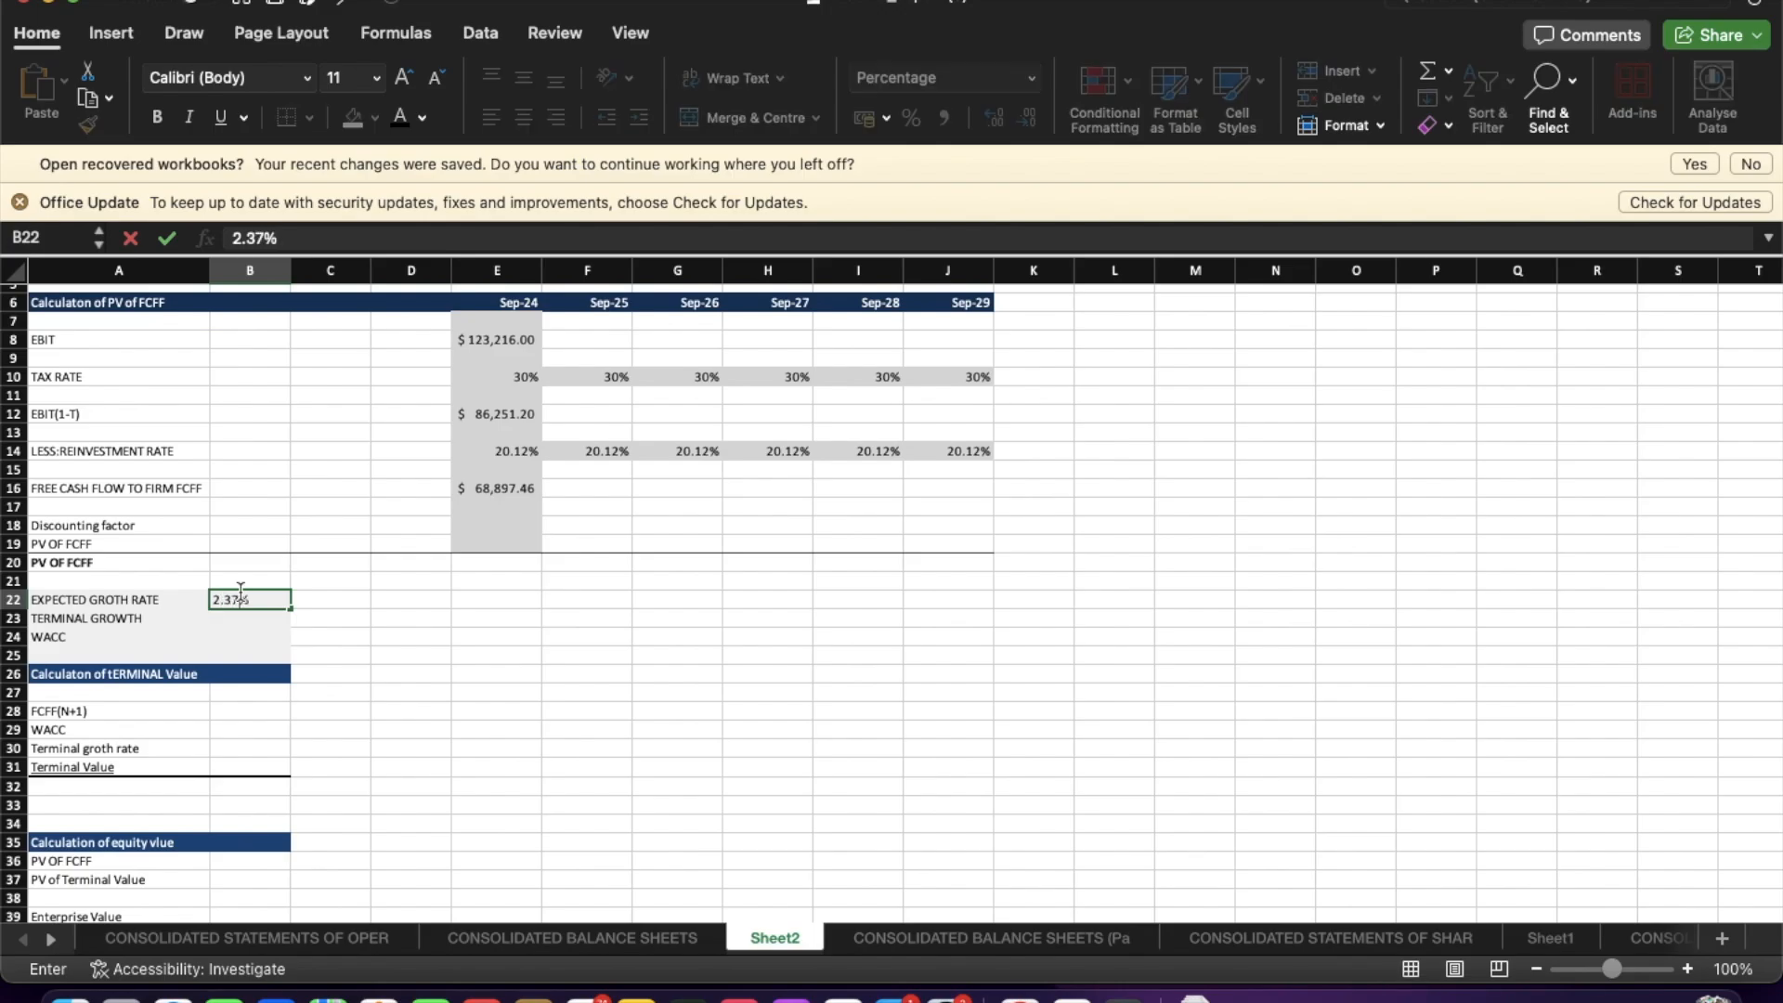
{"action": "left_click", "coordinate": [357, 637]}
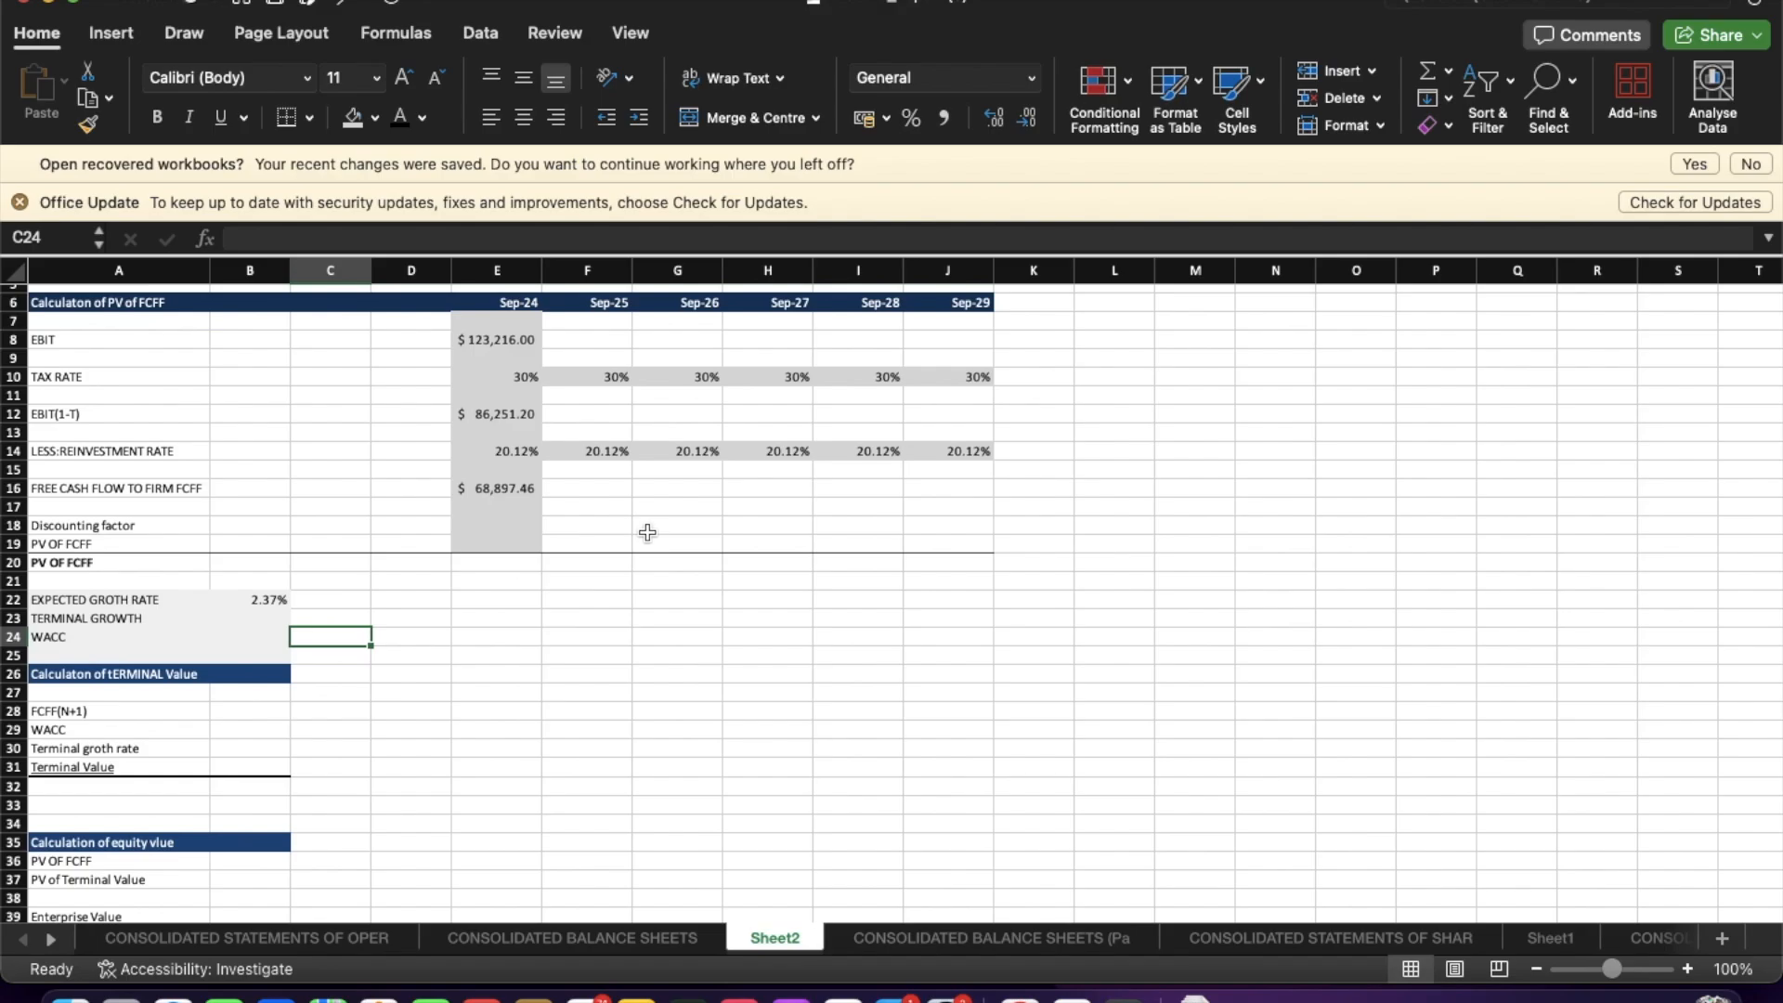
Calculate Sep-25 EBIT by growing Sep-24 EBIT with the formula =E8*(1+B22).
{"action": "left_click", "coordinate": [565, 340]}
{"action": "type", "text": "="}
{"action": "left_click", "coordinate": [507, 341]}
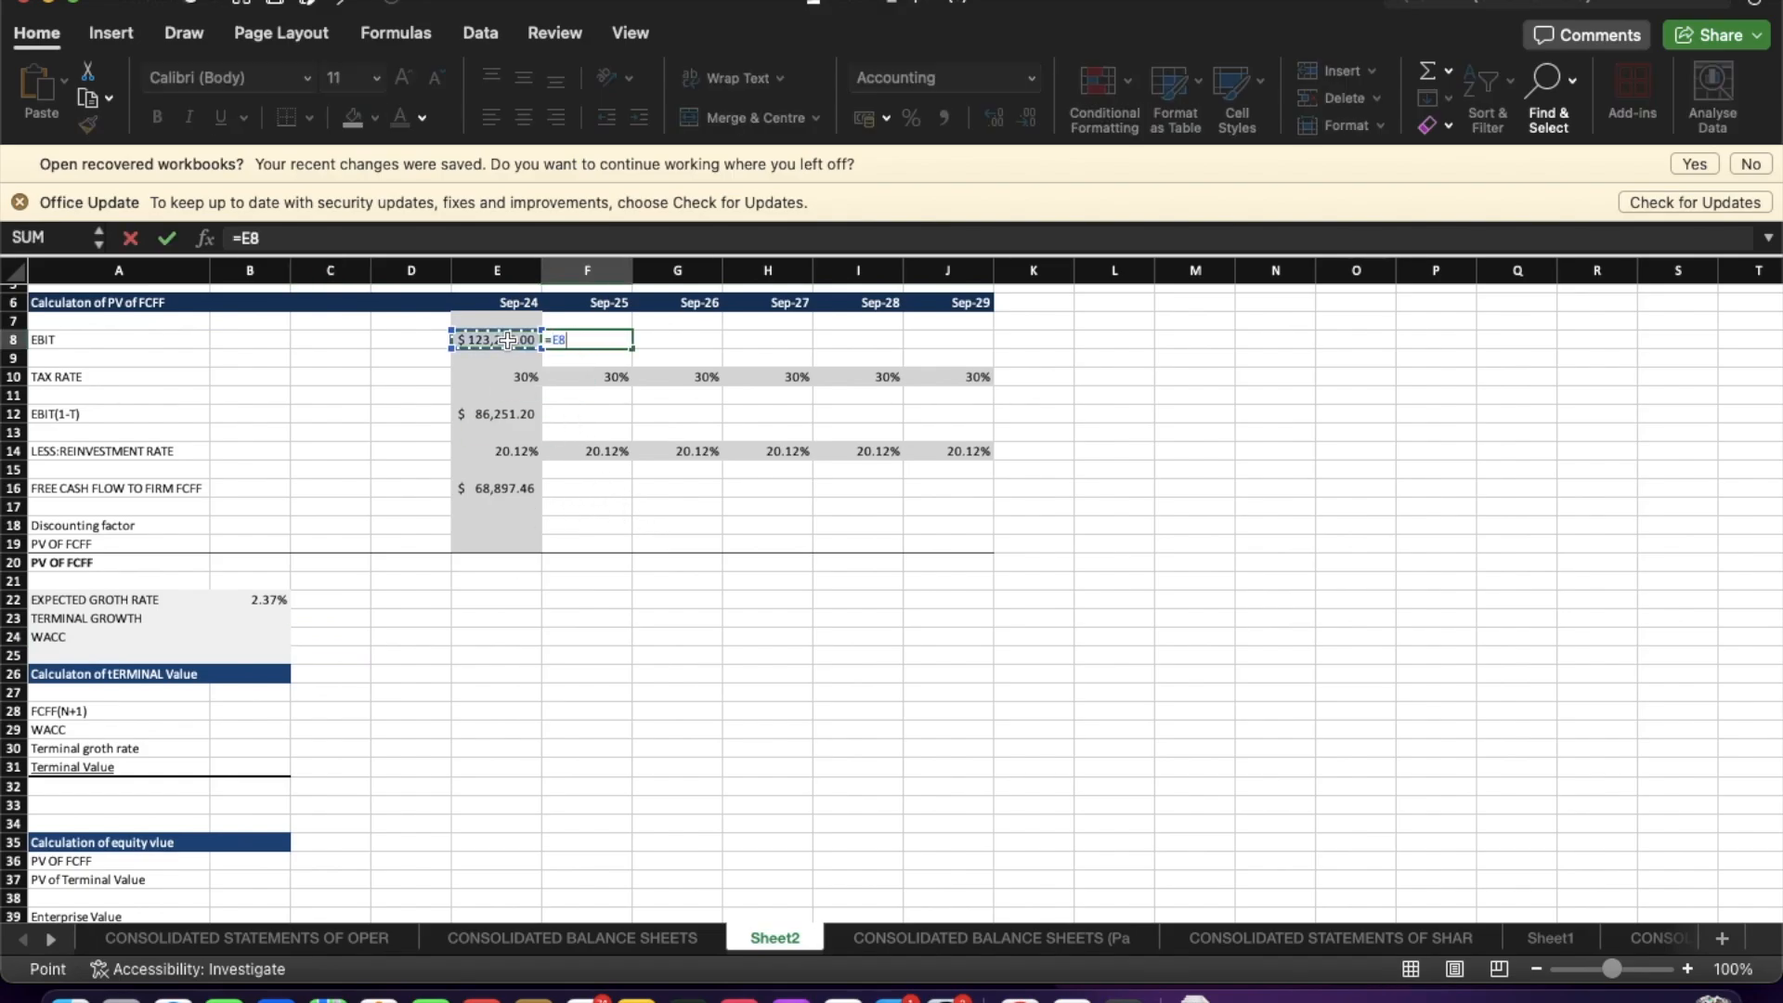
{"action": "type", "text": "(1+"}
{"action": "left_click", "coordinate": [264, 599]}
{"action": "type", "text": ")"}
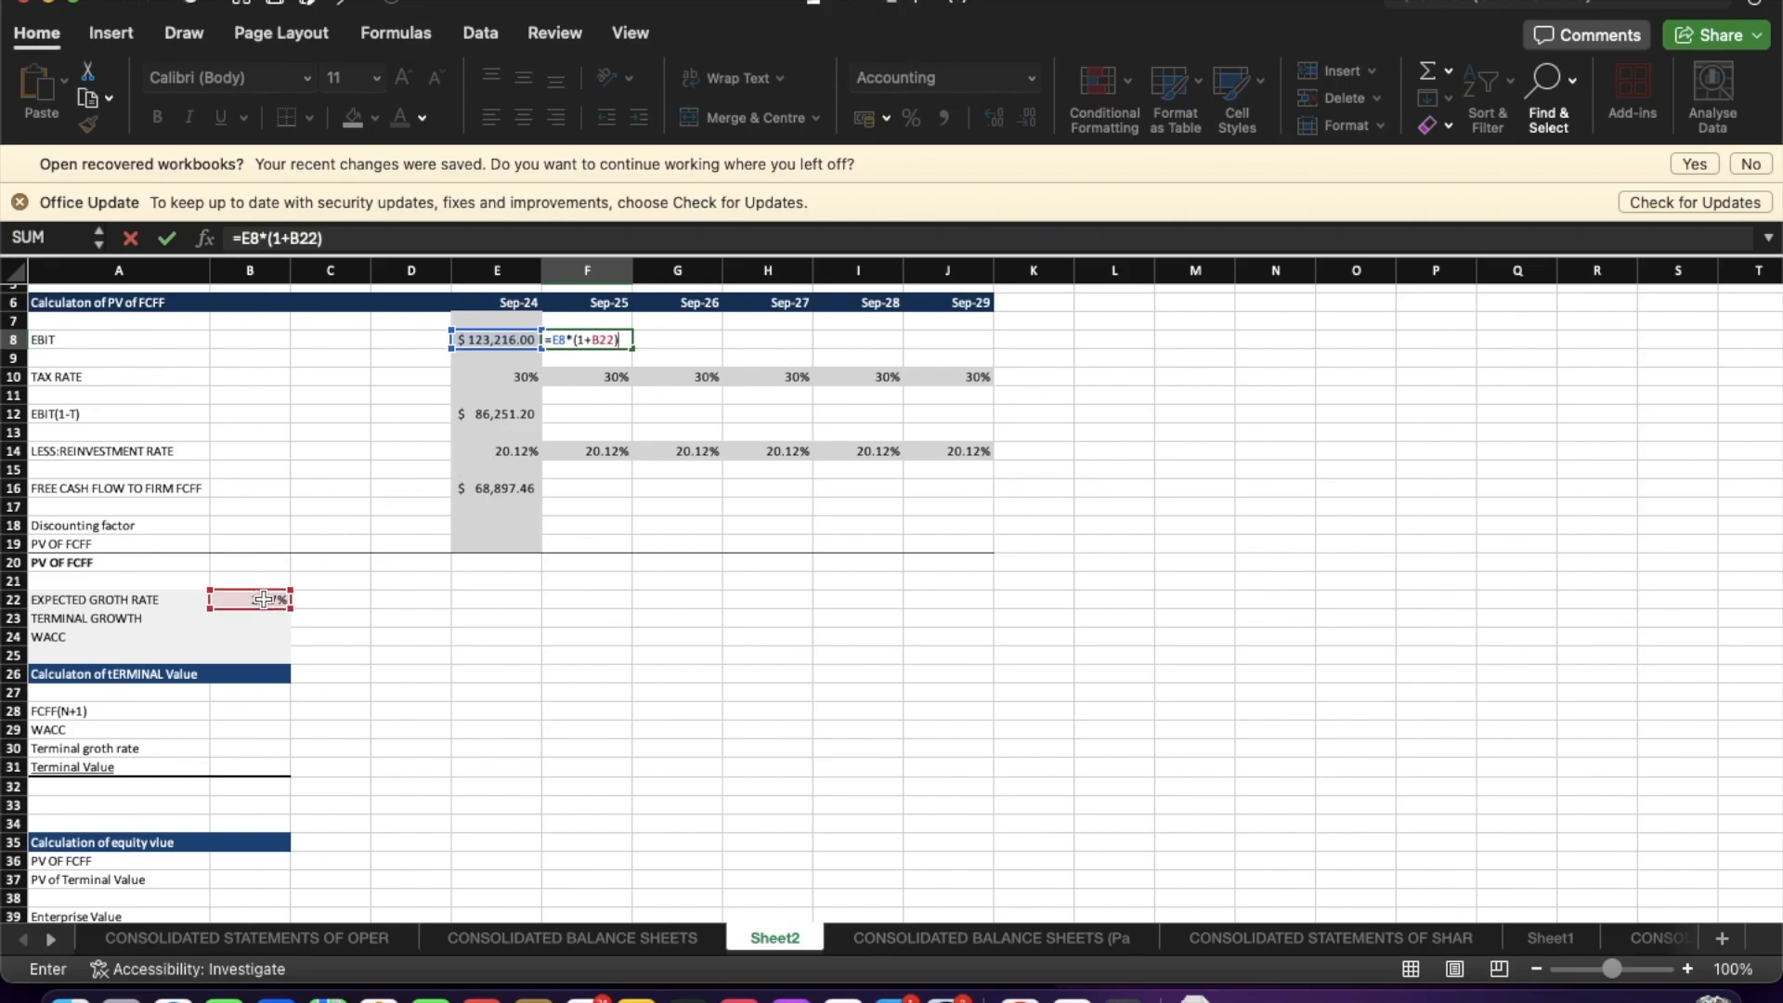
{"action": "key", "text": "Return"}
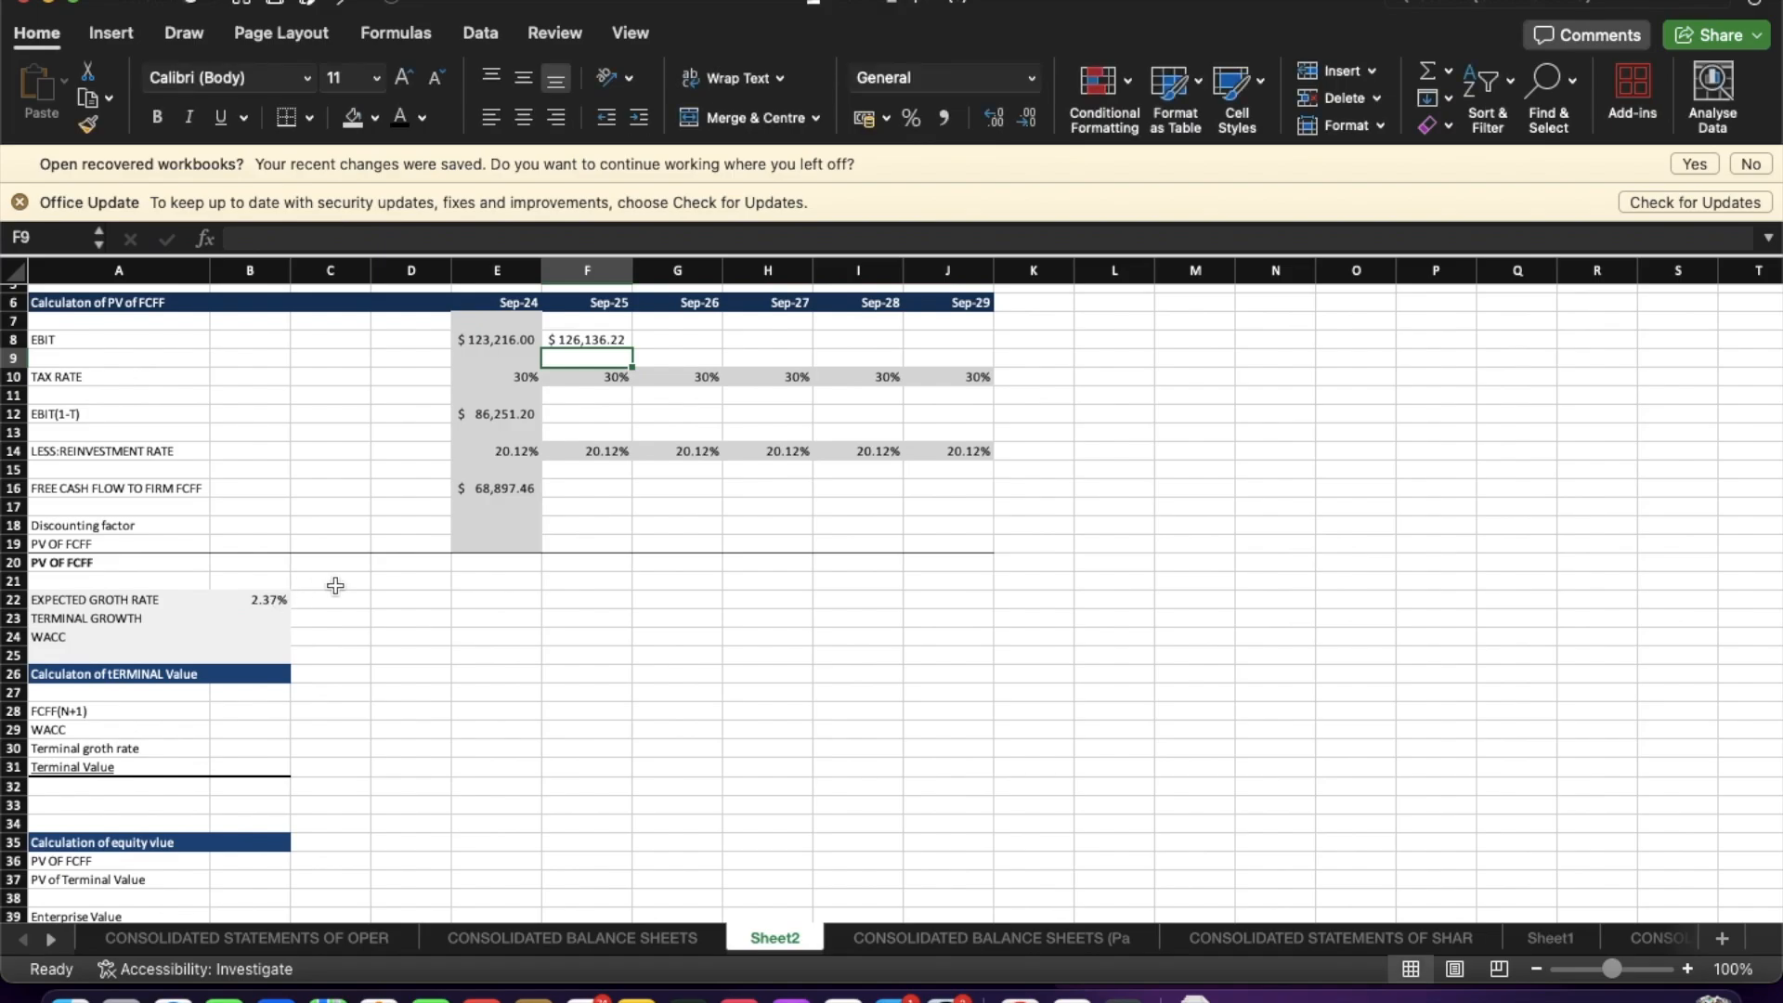
Make the growth rate reference absolute so the Sep-25 EBIT formula reads =E8*(1+$B$22).
{"action": "left_click", "coordinate": [602, 341]}
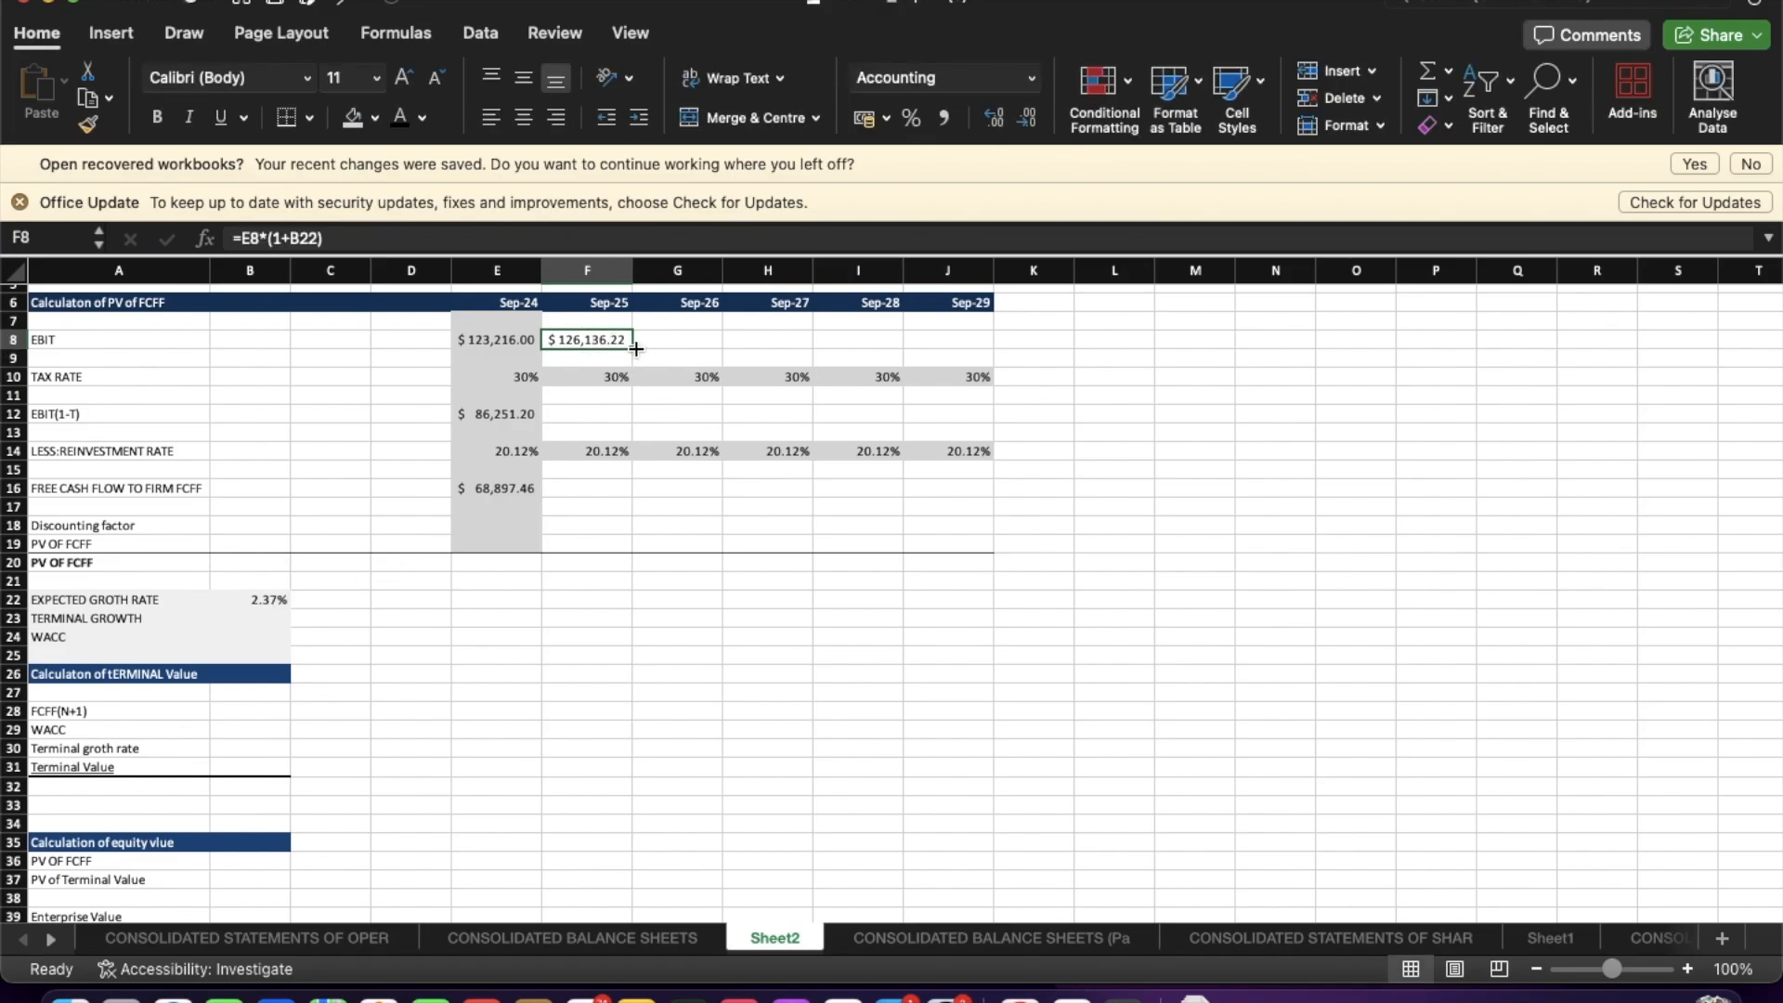
{"action": "left_click", "coordinate": [325, 238]}
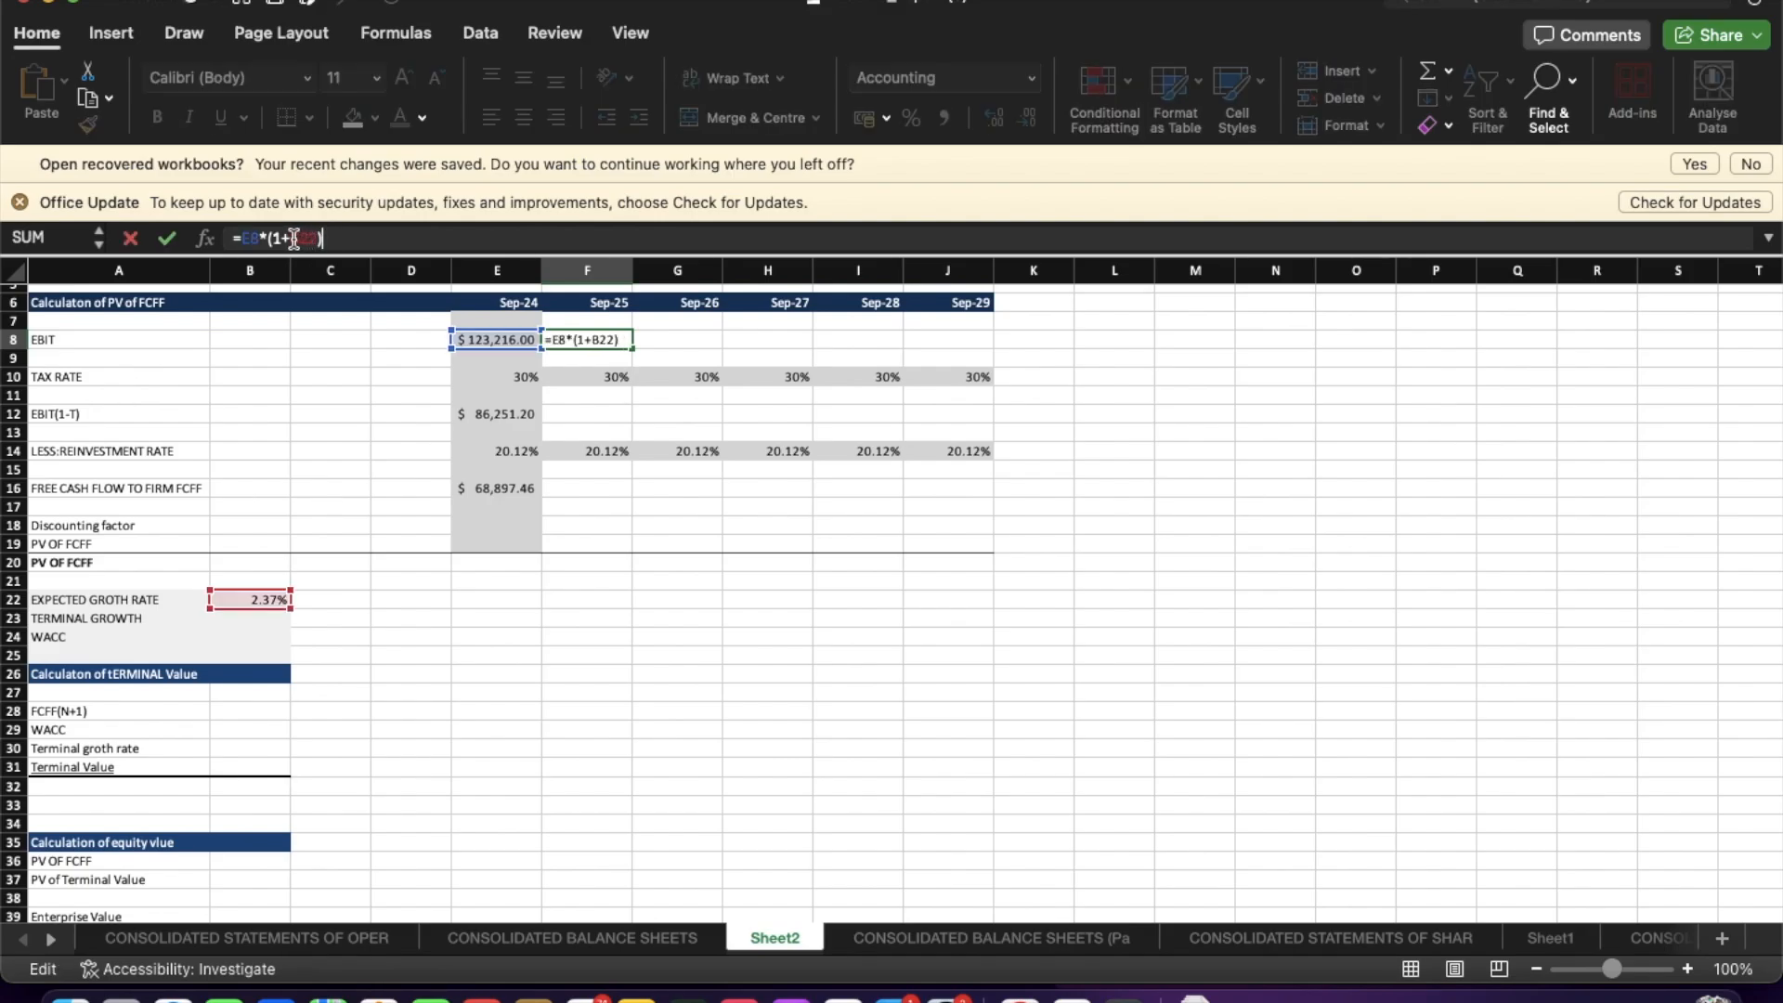
{"action": "left_click", "coordinate": [294, 239]}
{"action": "type", "text": "%"}
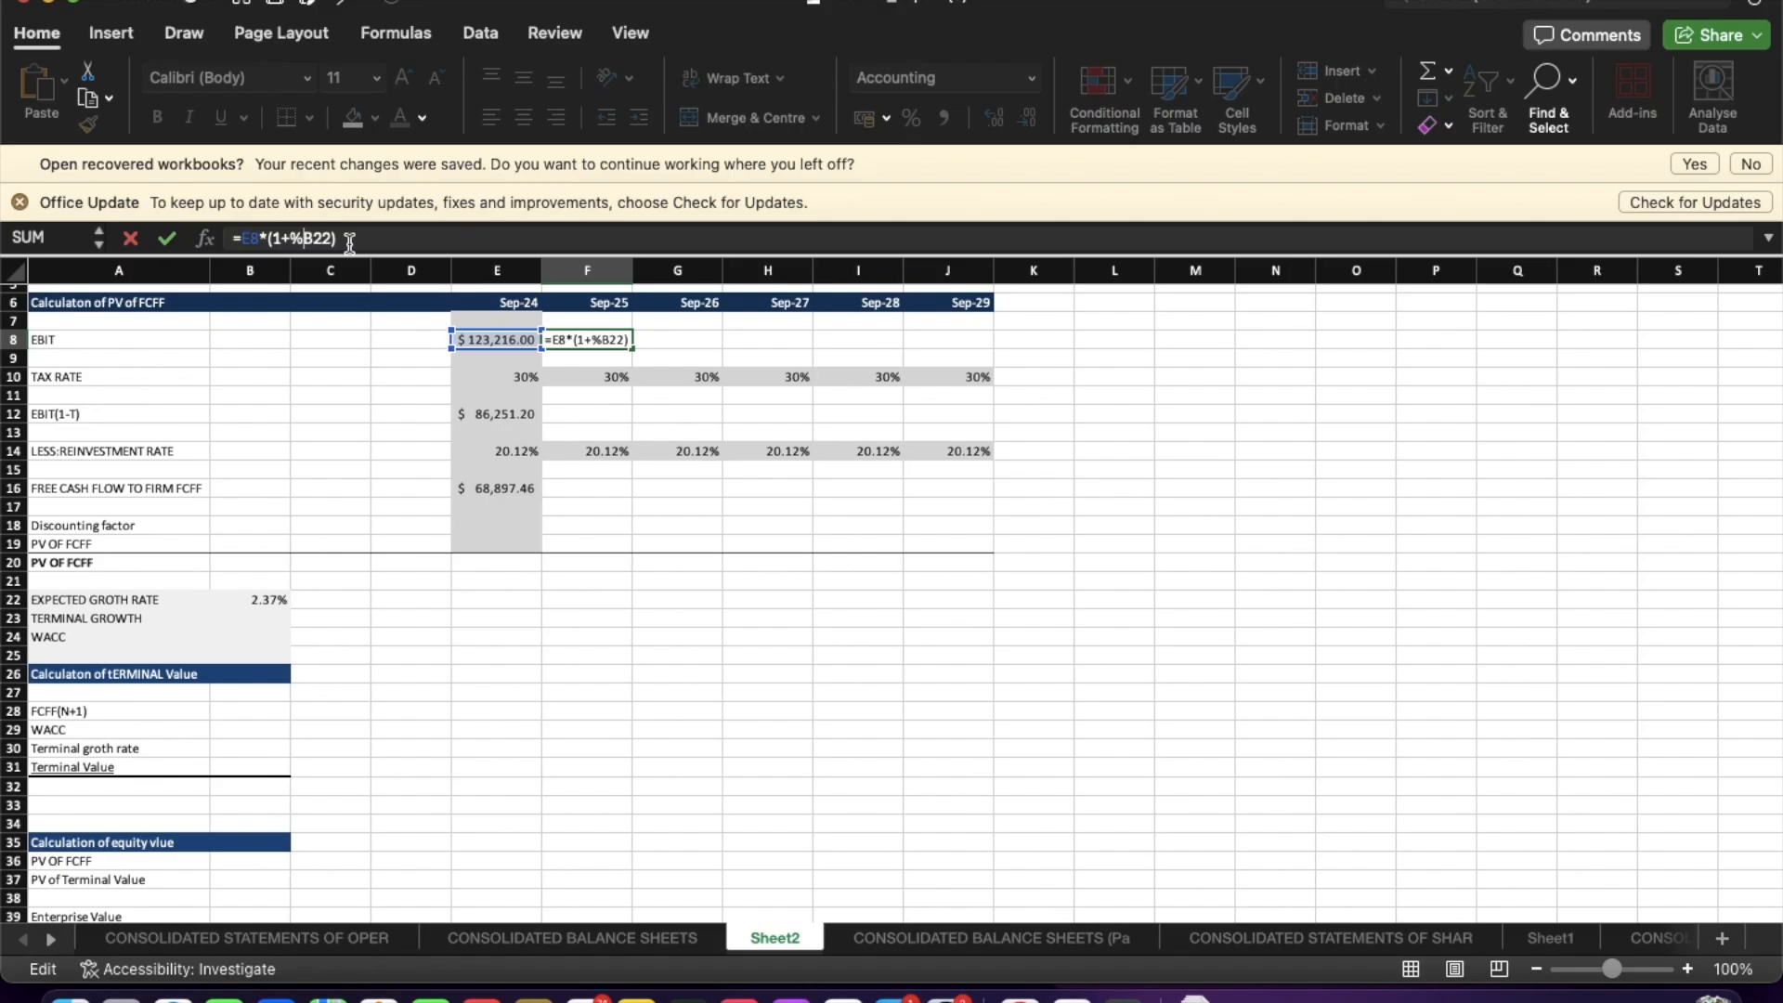
{"action": "key", "text": "BackSpace"}
{"action": "type", "text": "&"}
{"action": "key", "text": "BackSpace"}
{"action": "type", "text": "$B$"}
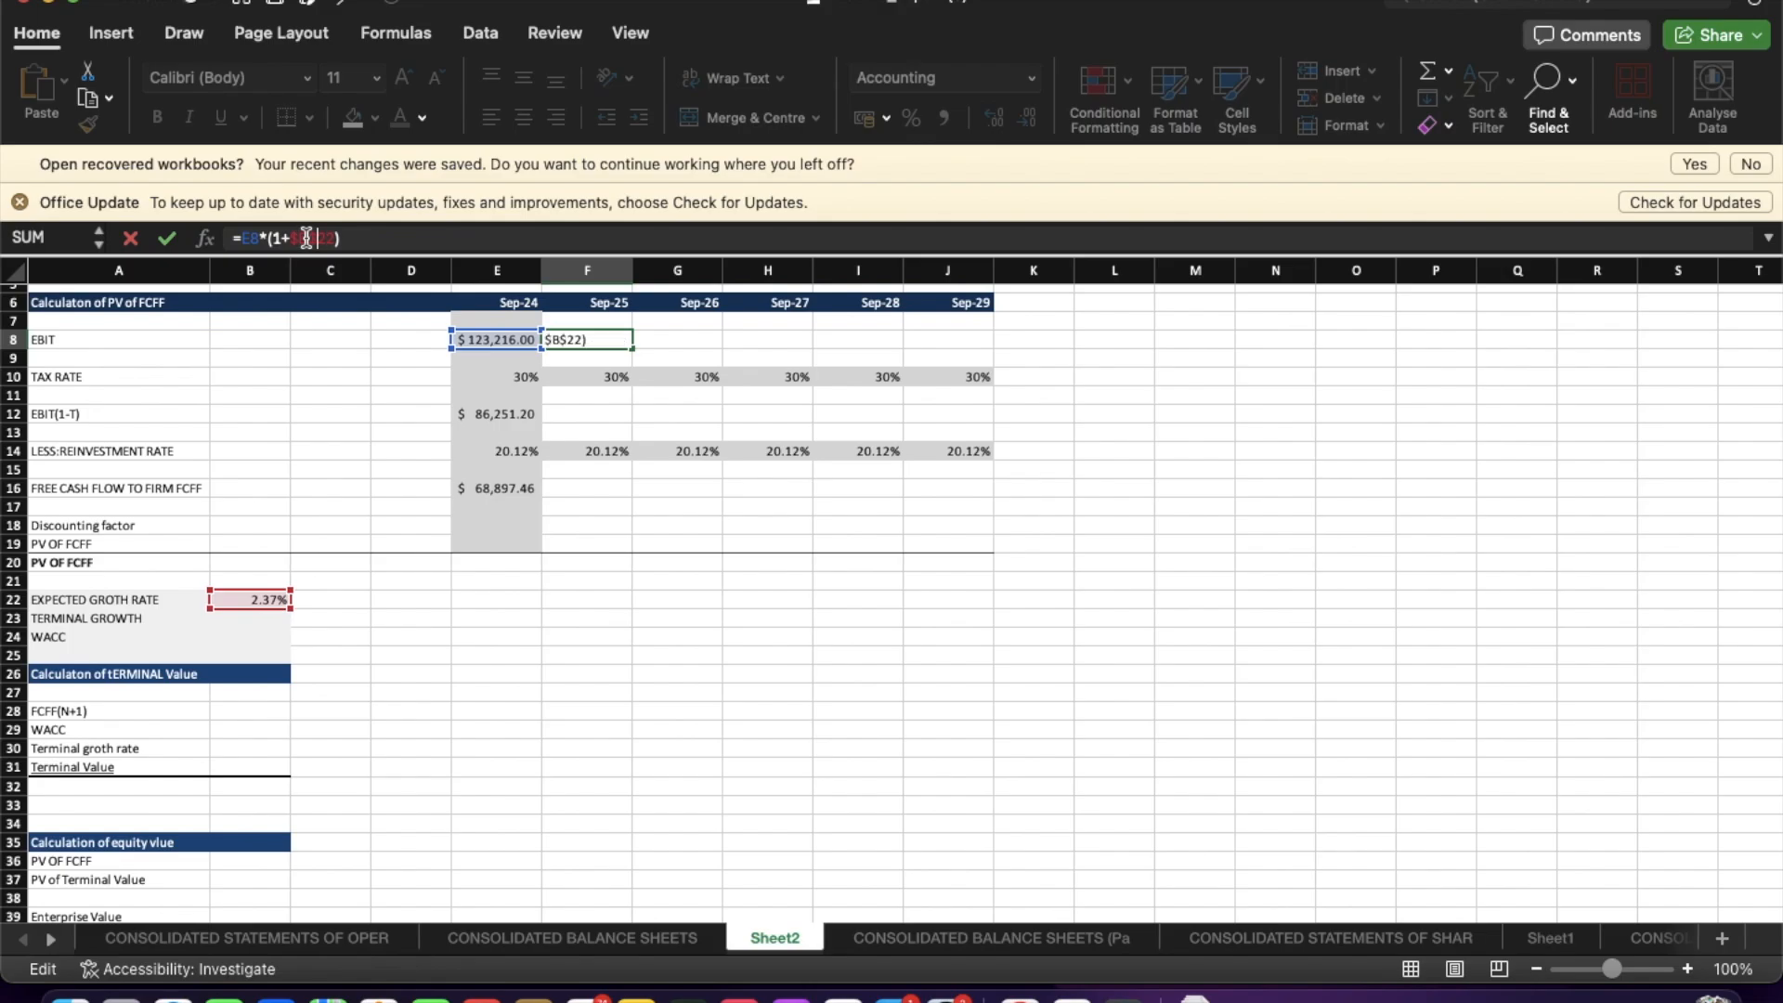
{"action": "key", "text": "Return"}
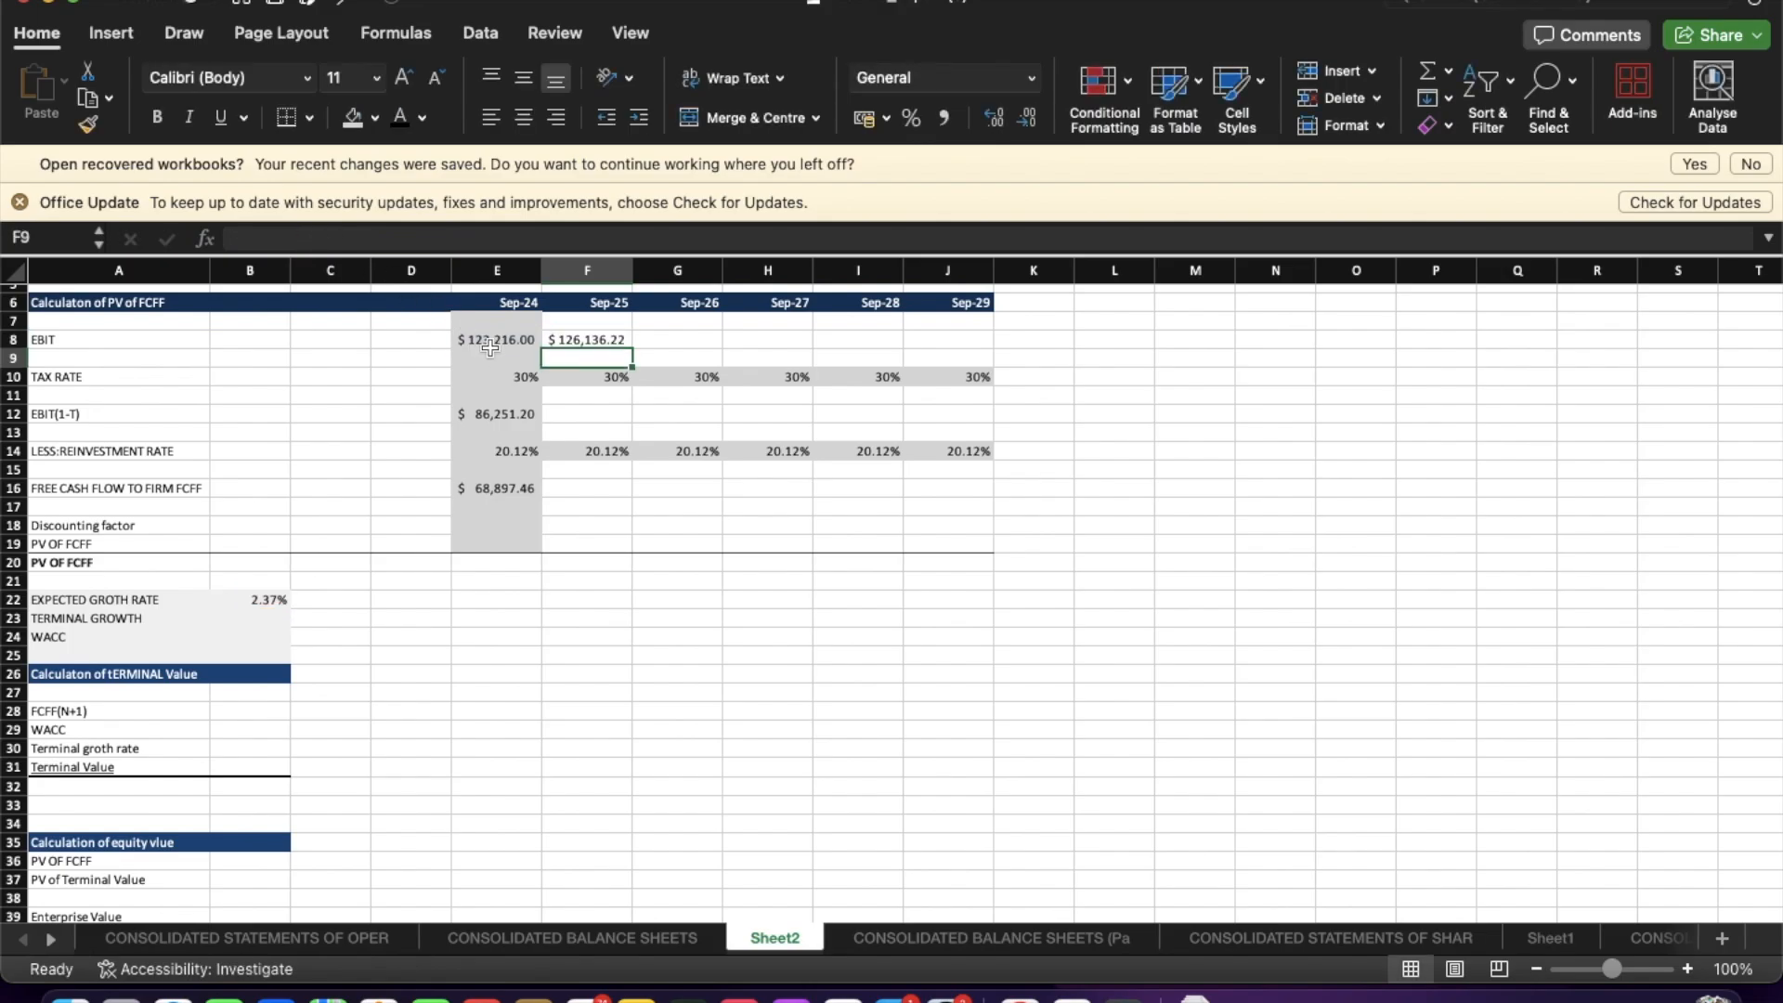
Extend the EBIT and EBIT(1-T) formulas across Sep-25 to Sep-29.
{"action": "left_click", "coordinate": [619, 342]}
{"action": "left_click_drag", "start_coordinate": [631, 348], "coordinate": [978, 347]}
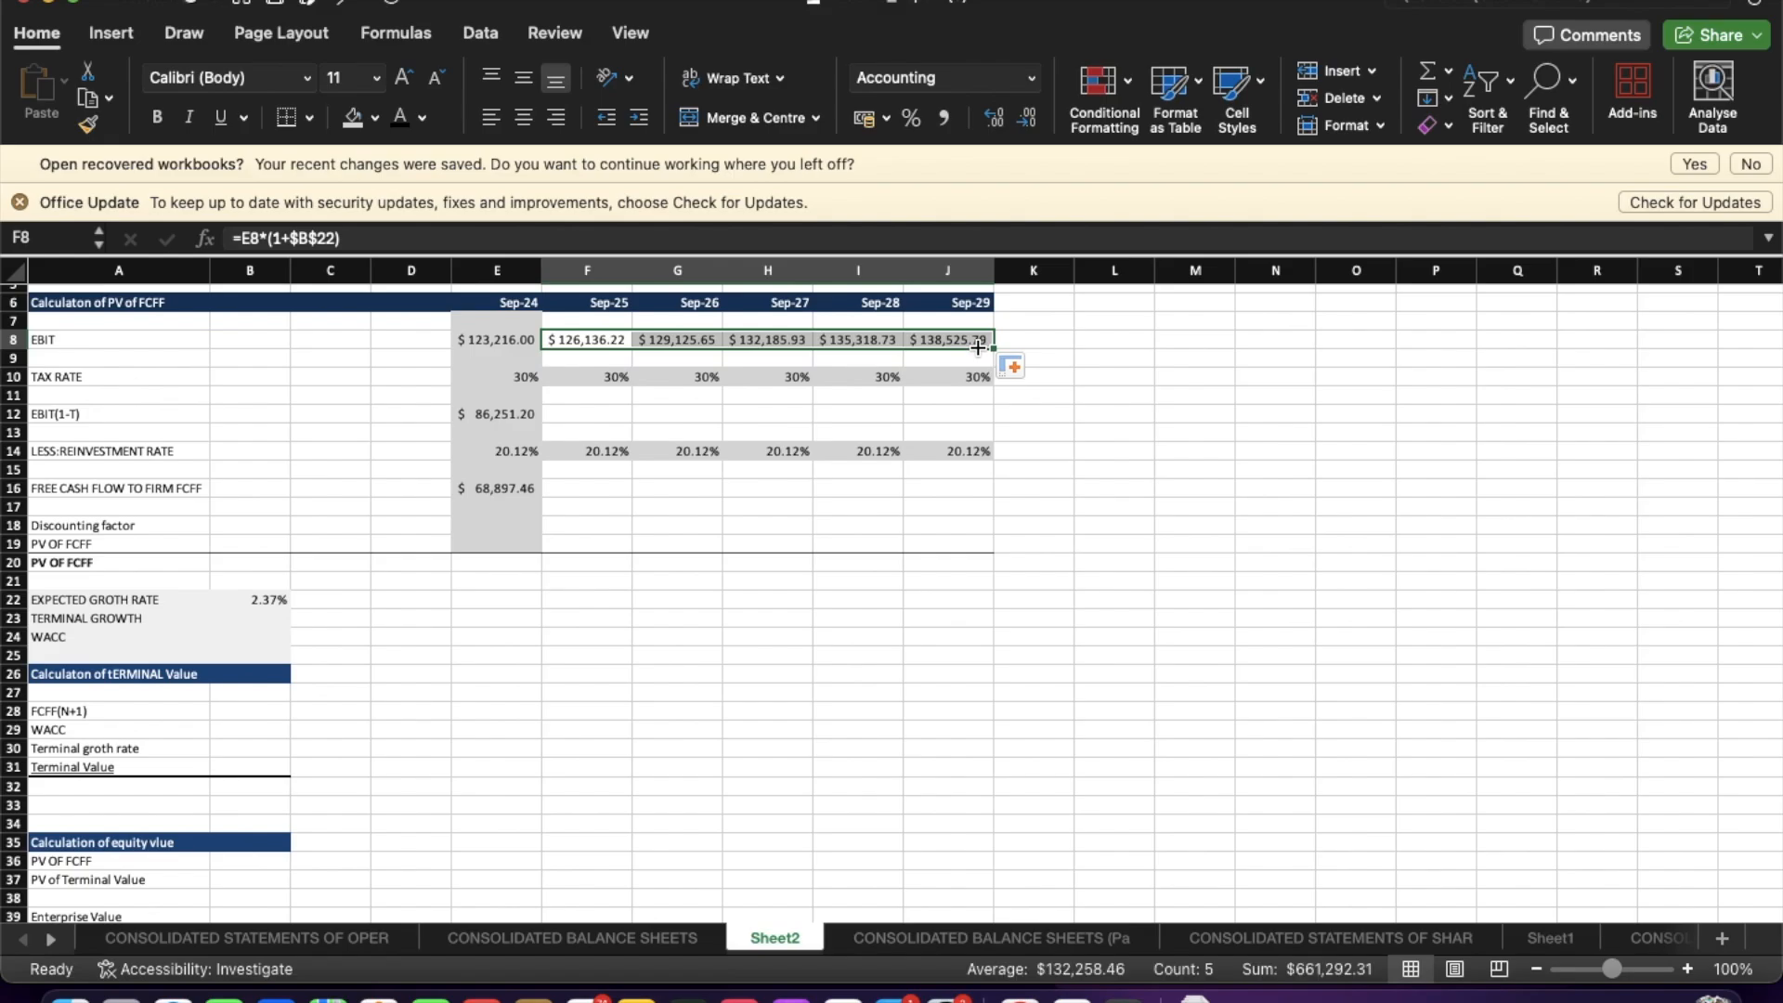
{"action": "left_click", "coordinate": [531, 415]}
{"action": "left_click_drag", "start_coordinate": [542, 421], "coordinate": [982, 405]}
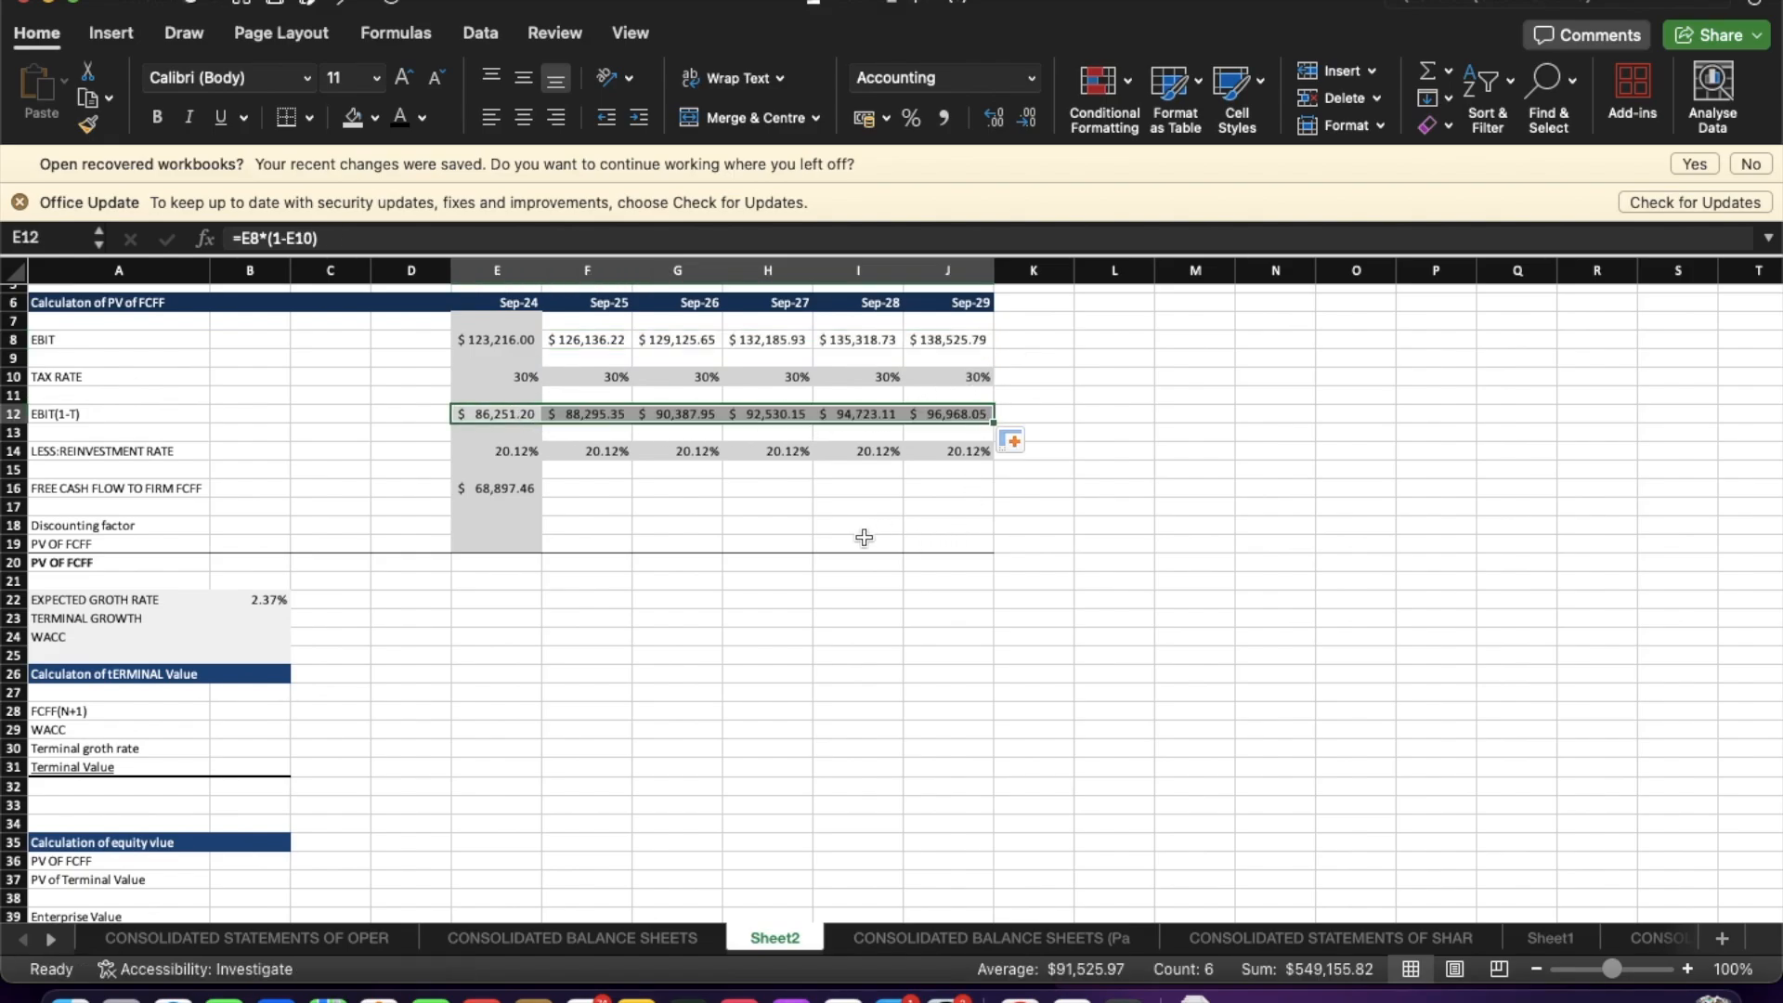
Extend the free cash flow to firm formula across Sep-25 to Sep-29.
{"action": "left_click", "coordinate": [493, 489]}
{"action": "left_click_drag", "start_coordinate": [542, 496], "coordinate": [934, 488]}
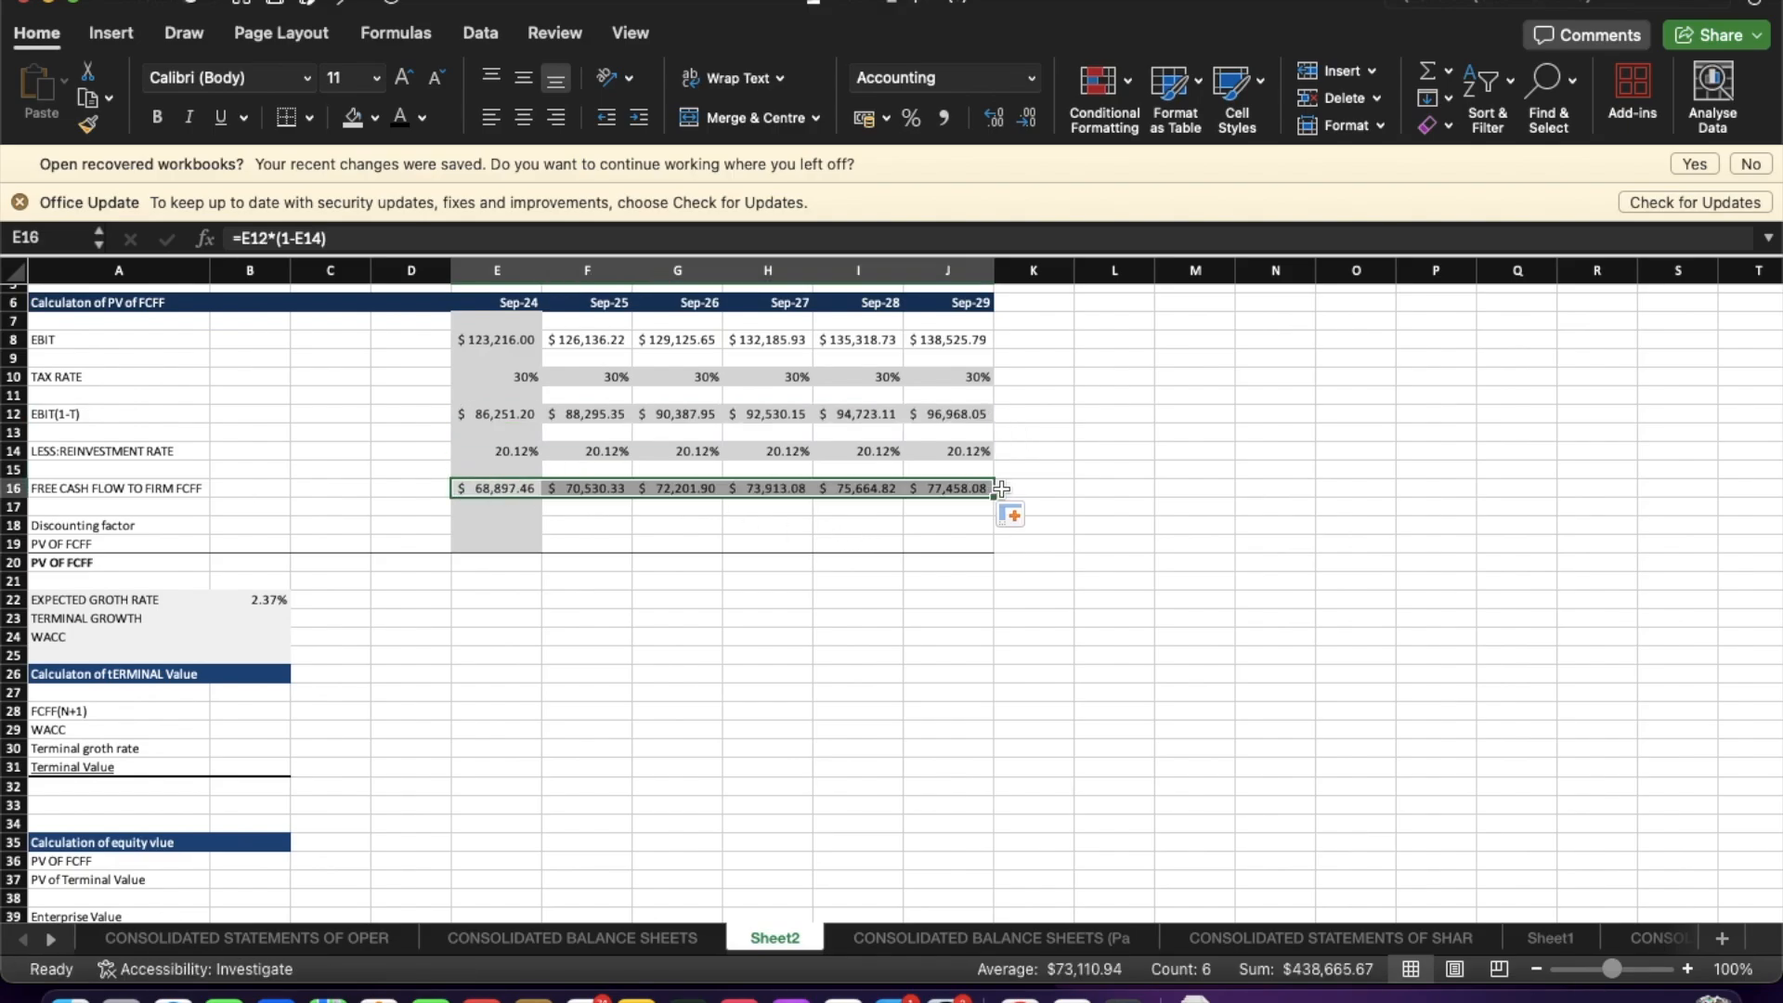
{"action": "left_click", "coordinate": [920, 540]}
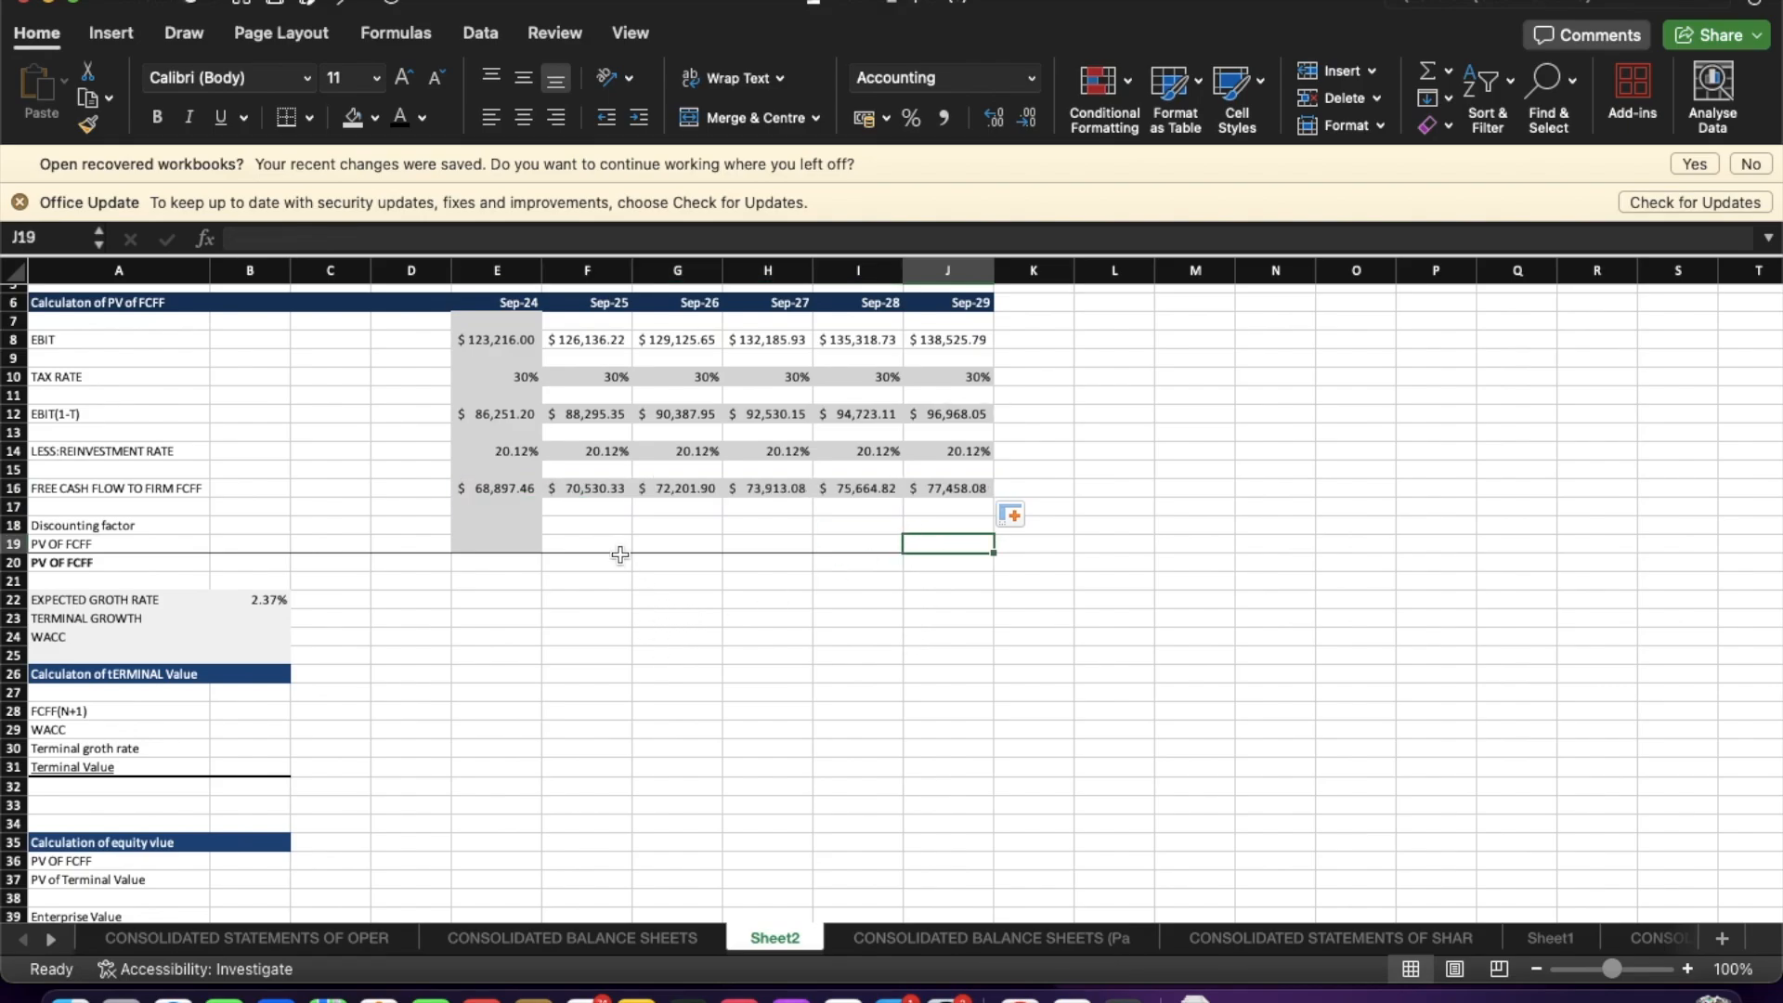
Switch to the browser and look up Apple's WACC.
{"action": "left_click", "coordinate": [578, 522]}
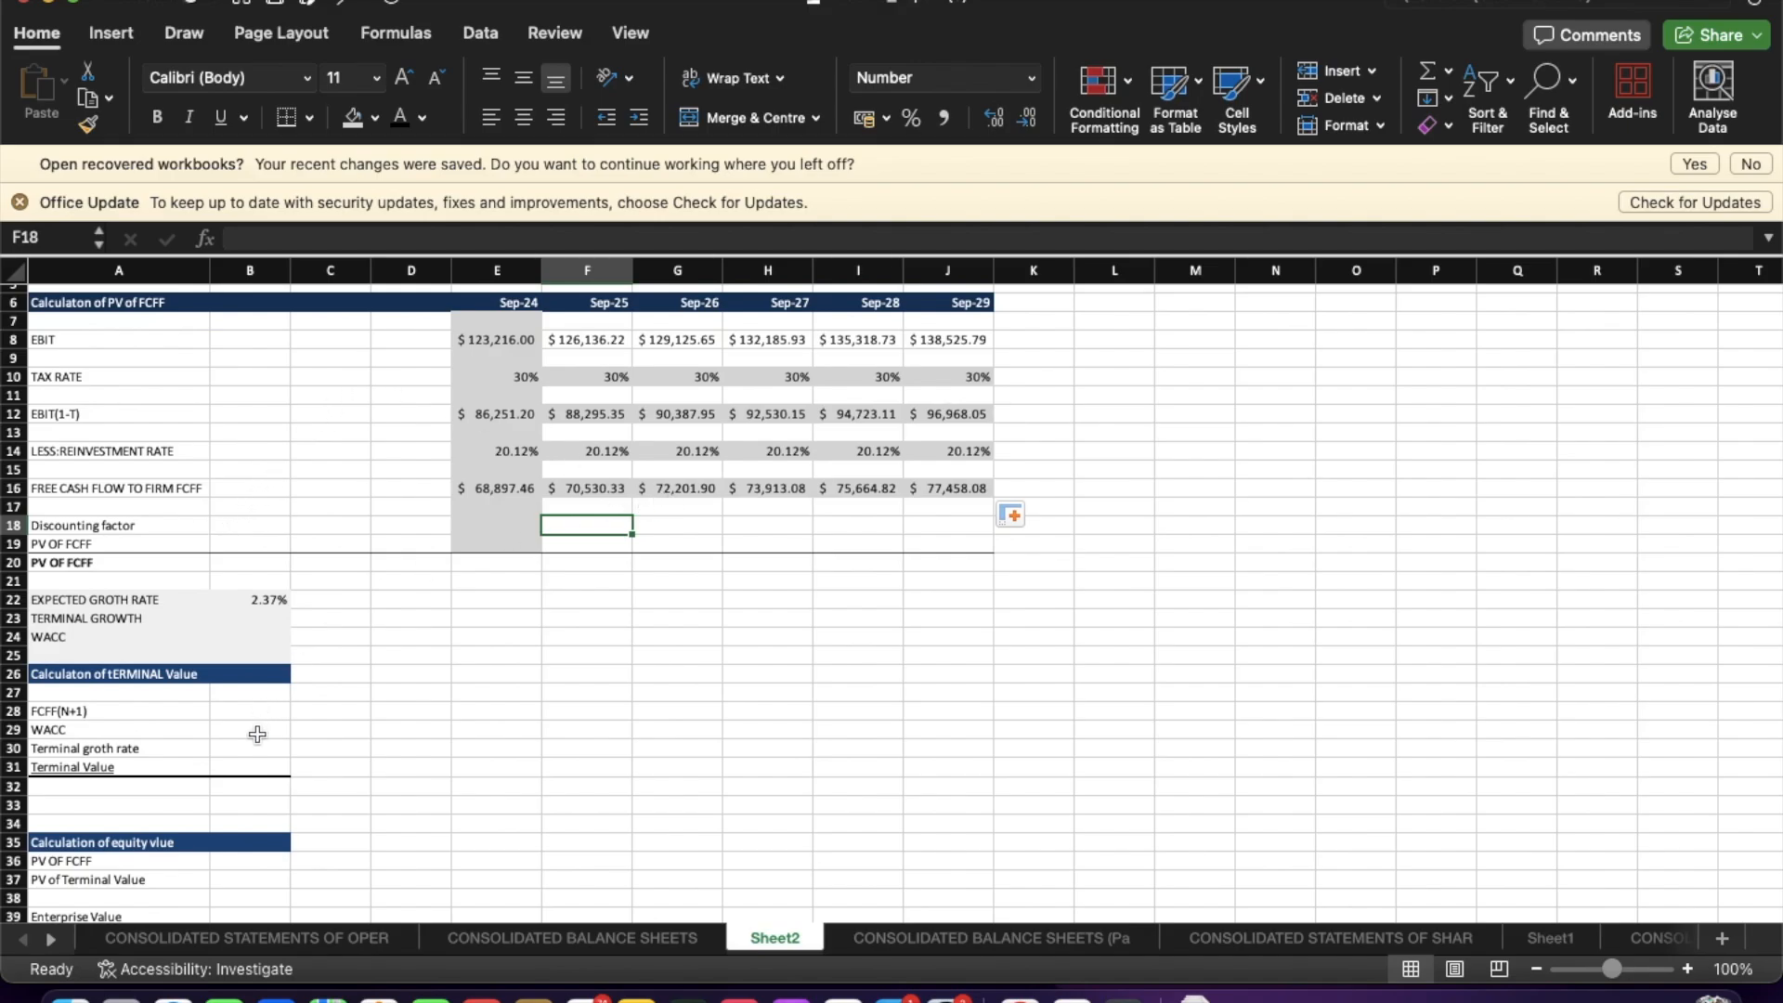
{"action": "left_click", "coordinate": [267, 618]}
{"action": "left_click", "coordinate": [254, 642]}
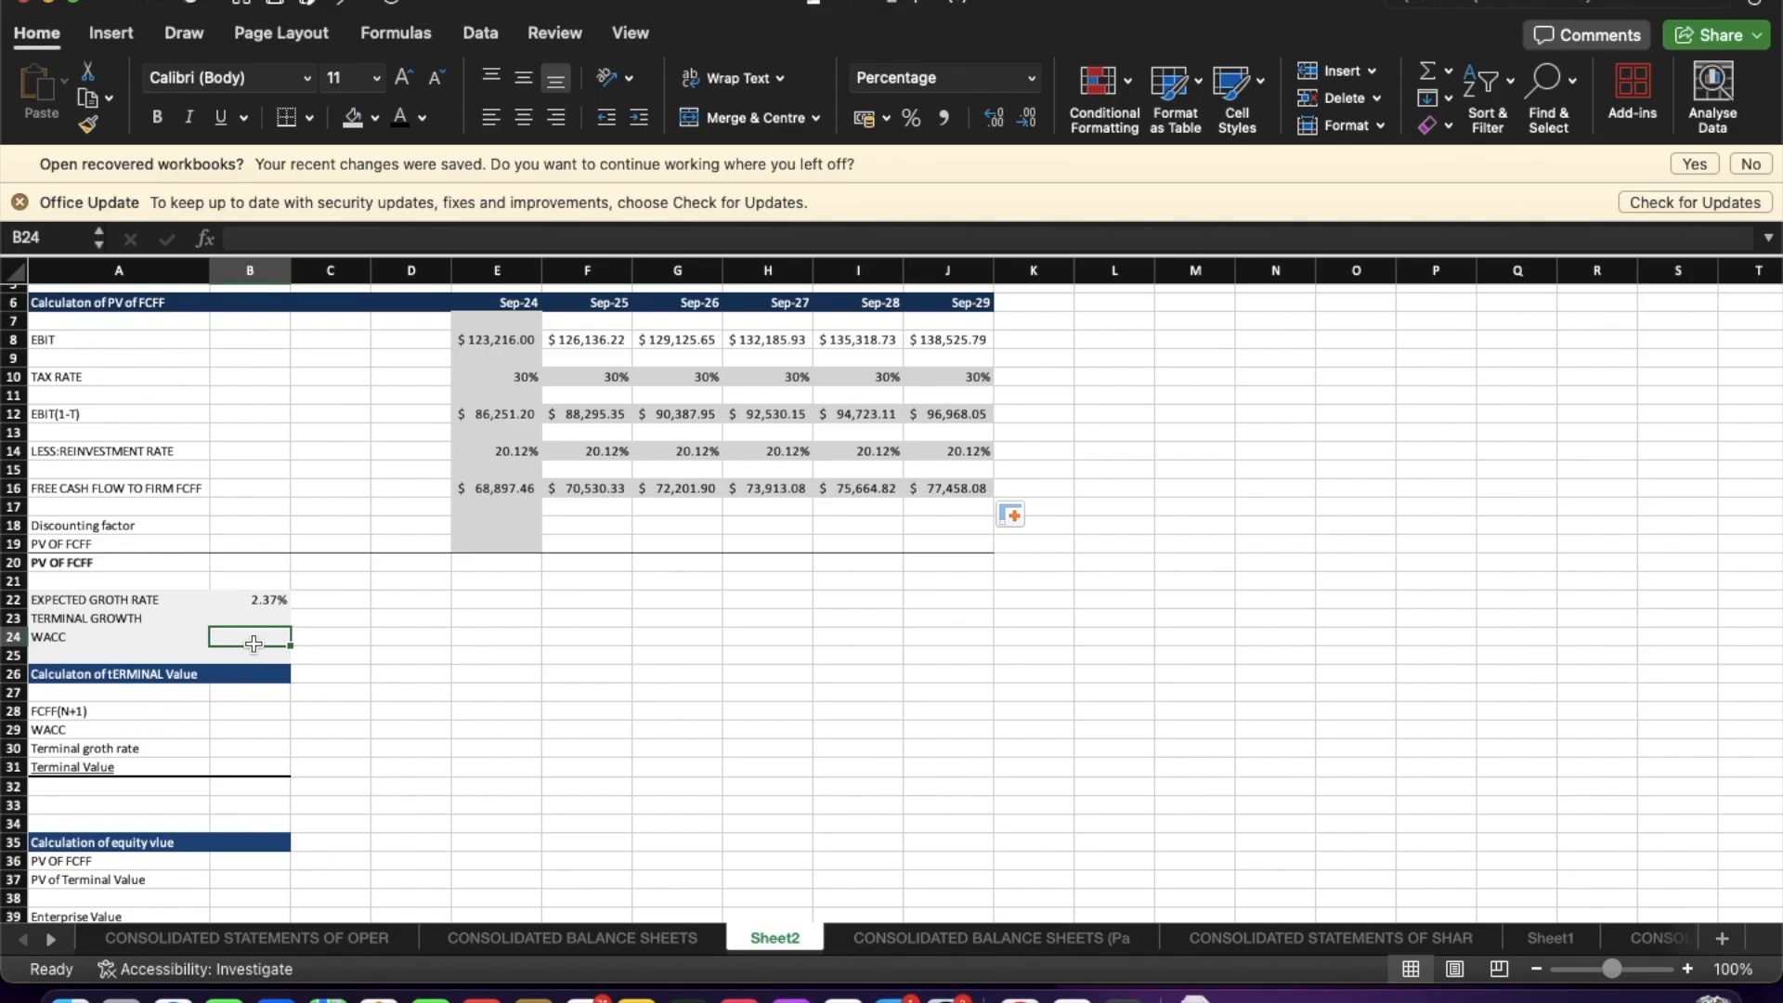
{"action": "scroll", "coordinate": [260, 668], "scroll_direction": "down", "scroll_amount": 7}
{"action": "scroll", "coordinate": [264, 689], "scroll_direction": "up", "scroll_amount": 6}
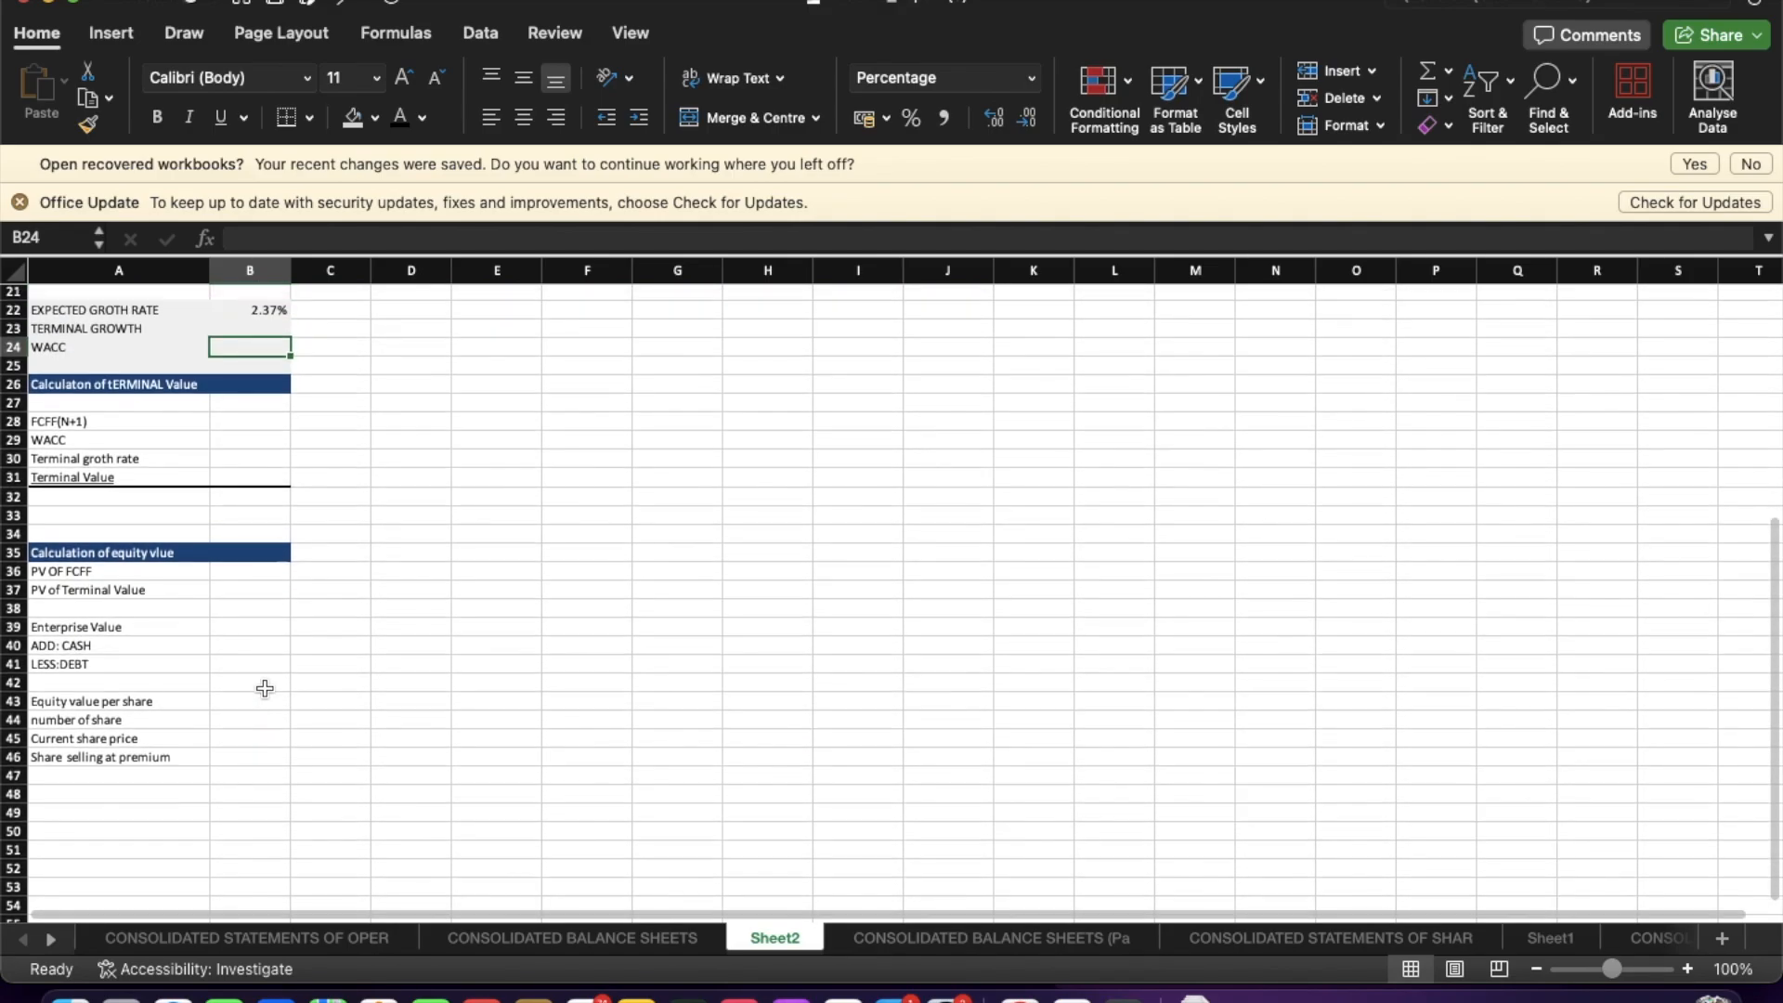
{"action": "key", "text": "ctrl+Up"}
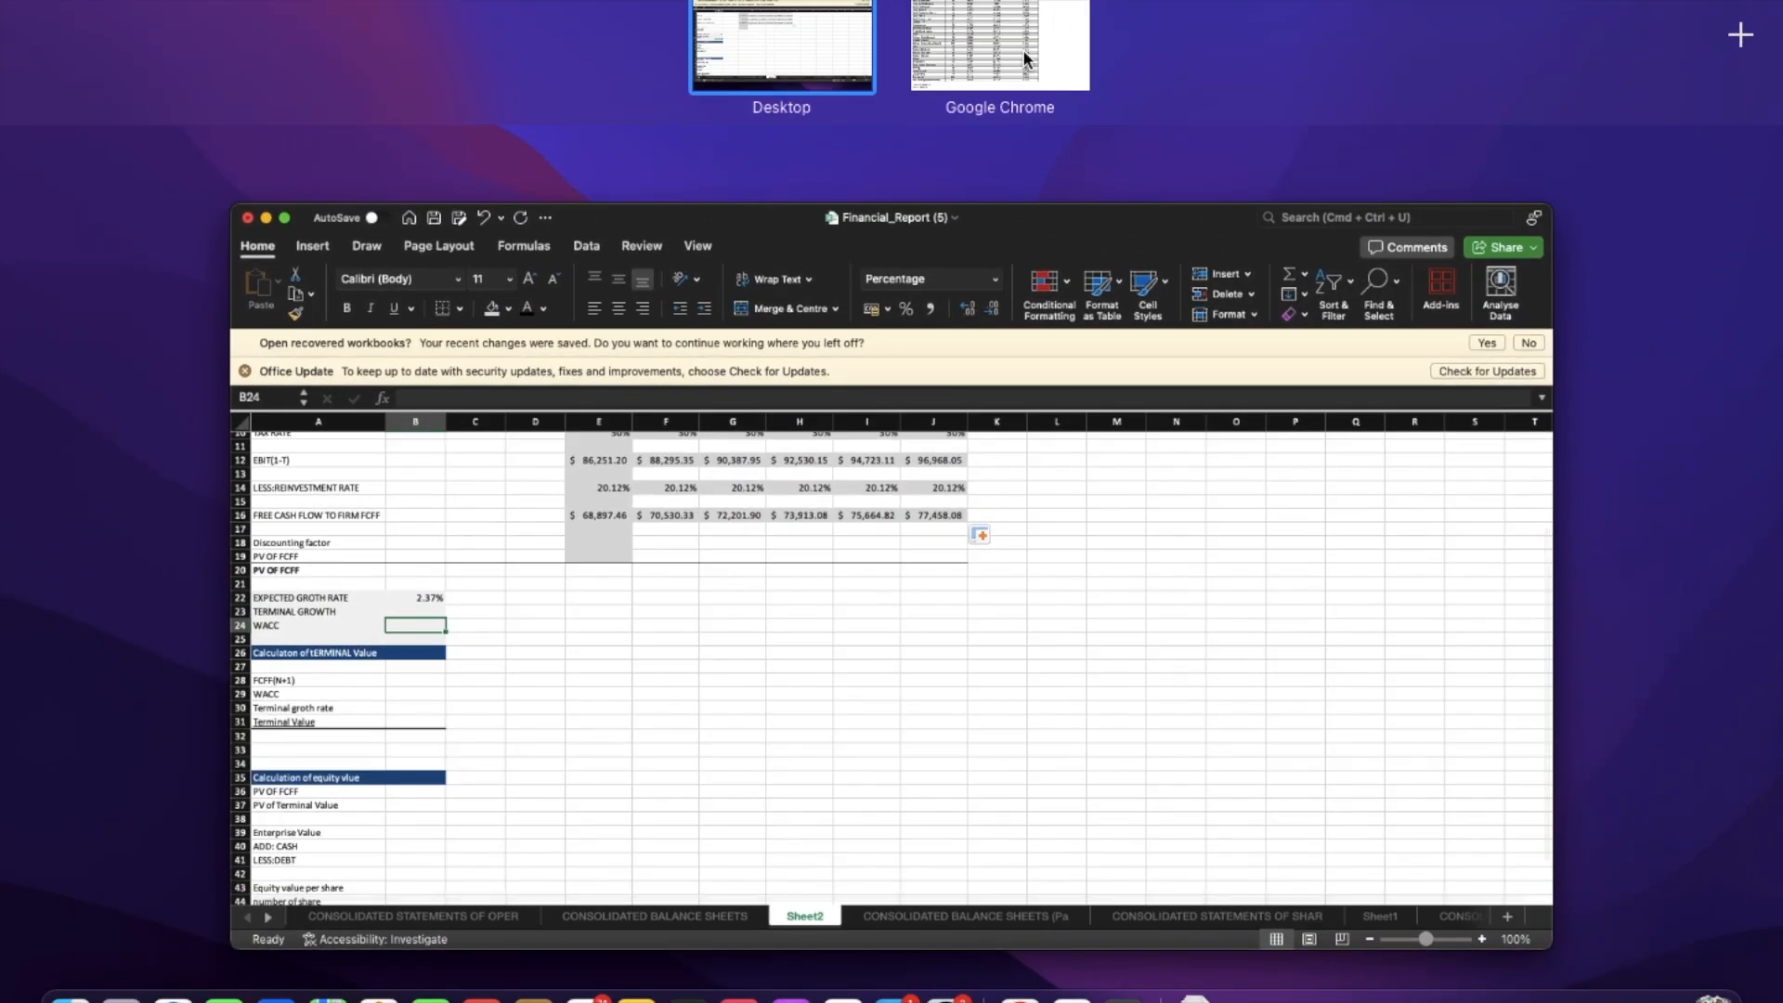
{"action": "left_click", "coordinate": [1023, 51]}
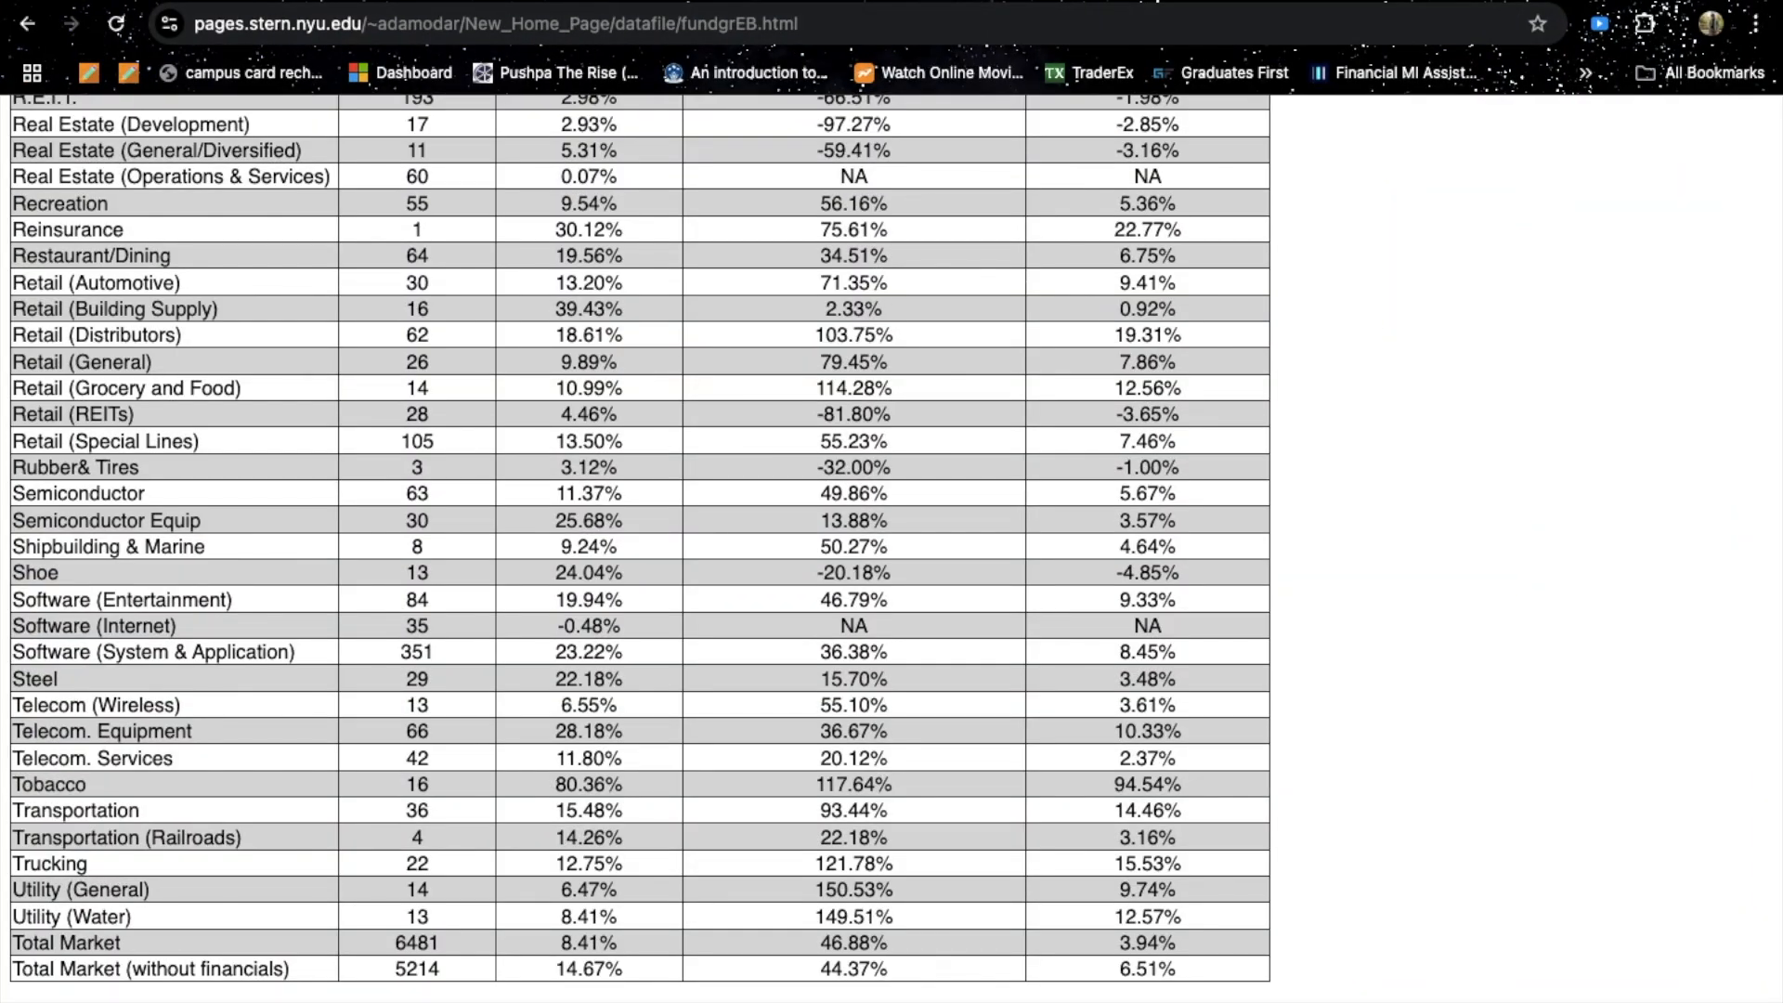
{"action": "left_click", "coordinate": [563, 1]}
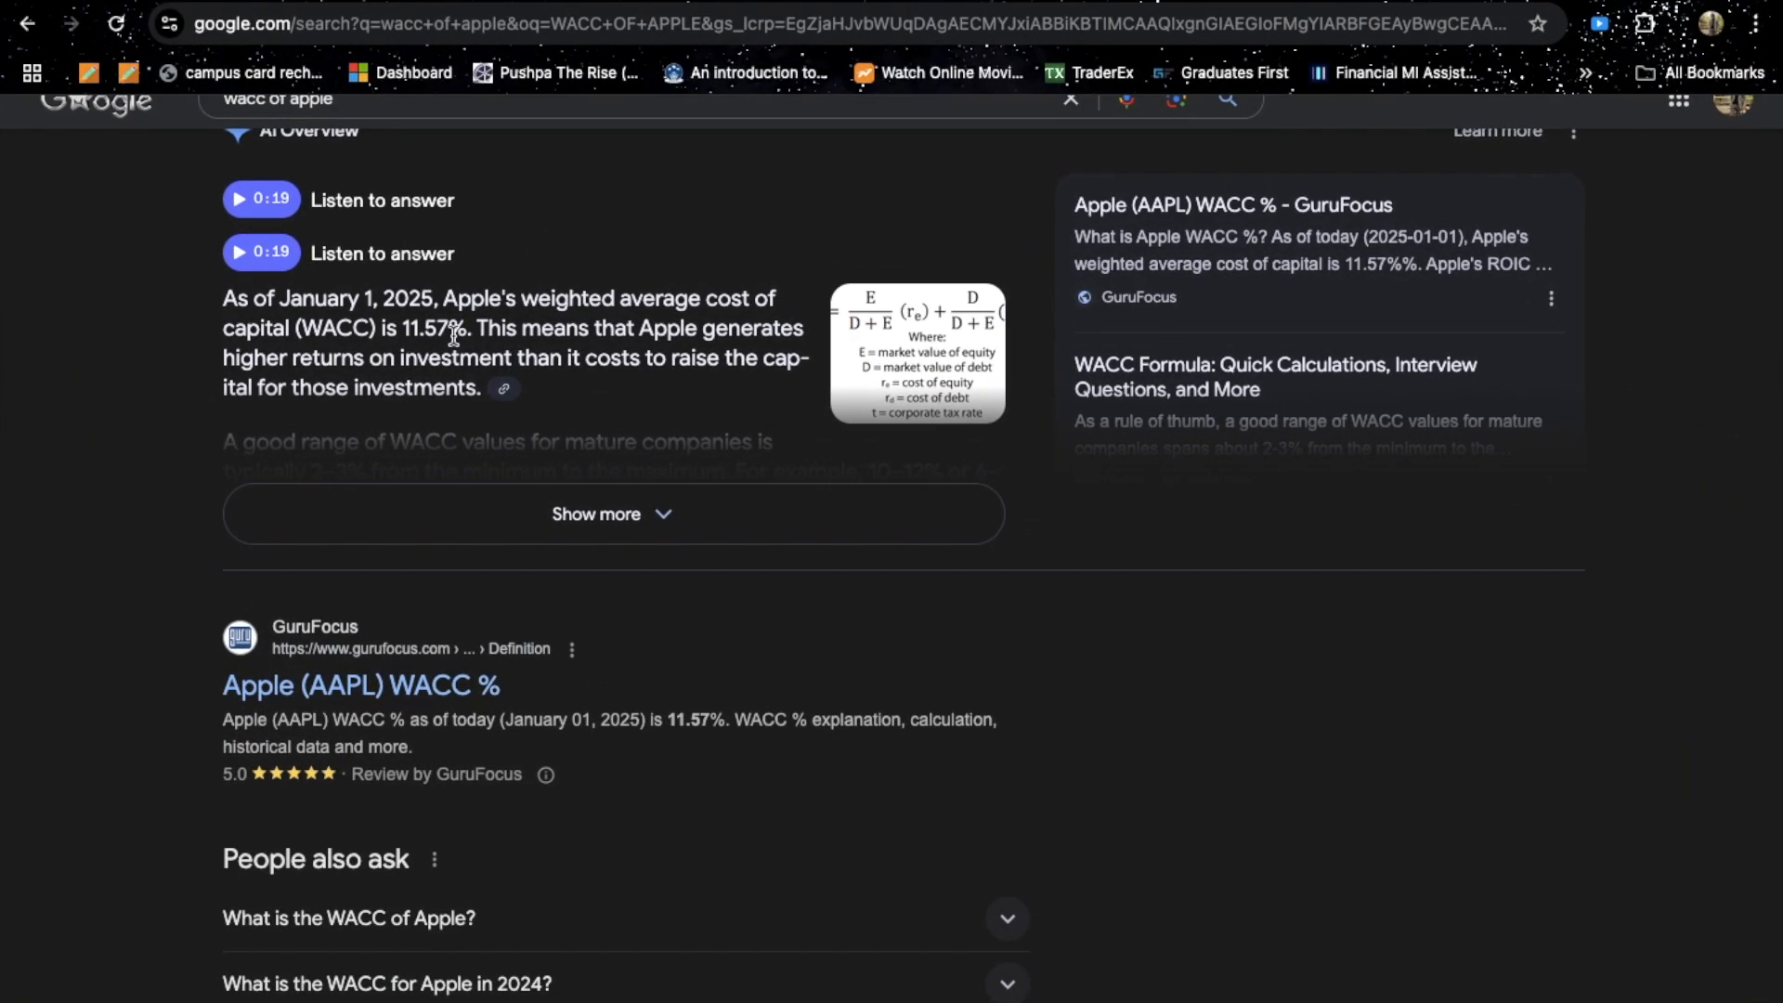
Read Apple's WACC from the search result and enter 11.57% as the WACC input.
{"action": "left_click_drag", "start_coordinate": [466, 330], "coordinate": [425, 330]}
{"action": "left_click_drag", "start_coordinate": [734, 720], "coordinate": [669, 720]}
{"action": "key", "text": "ctrl+Up"}
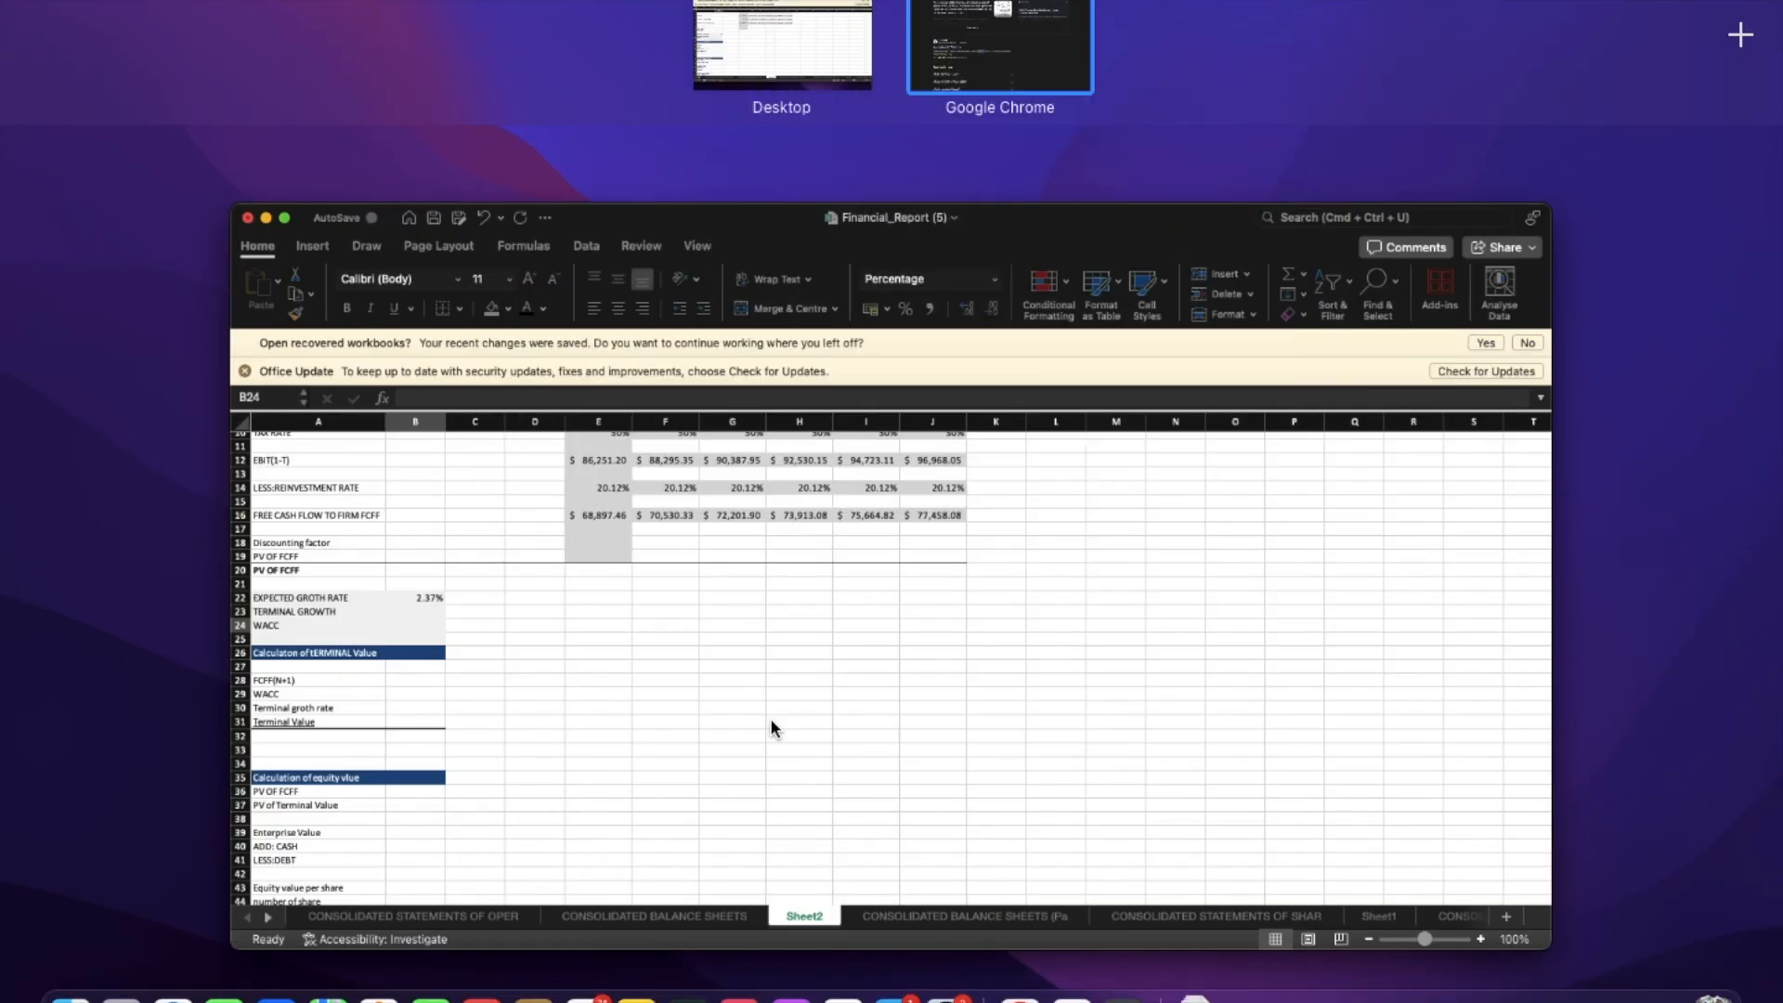
{"action": "left_click", "coordinate": [557, 641]}
{"action": "left_click", "coordinate": [256, 527]}
{"action": "left_click", "coordinate": [256, 550]}
{"action": "type", "text": "11"}
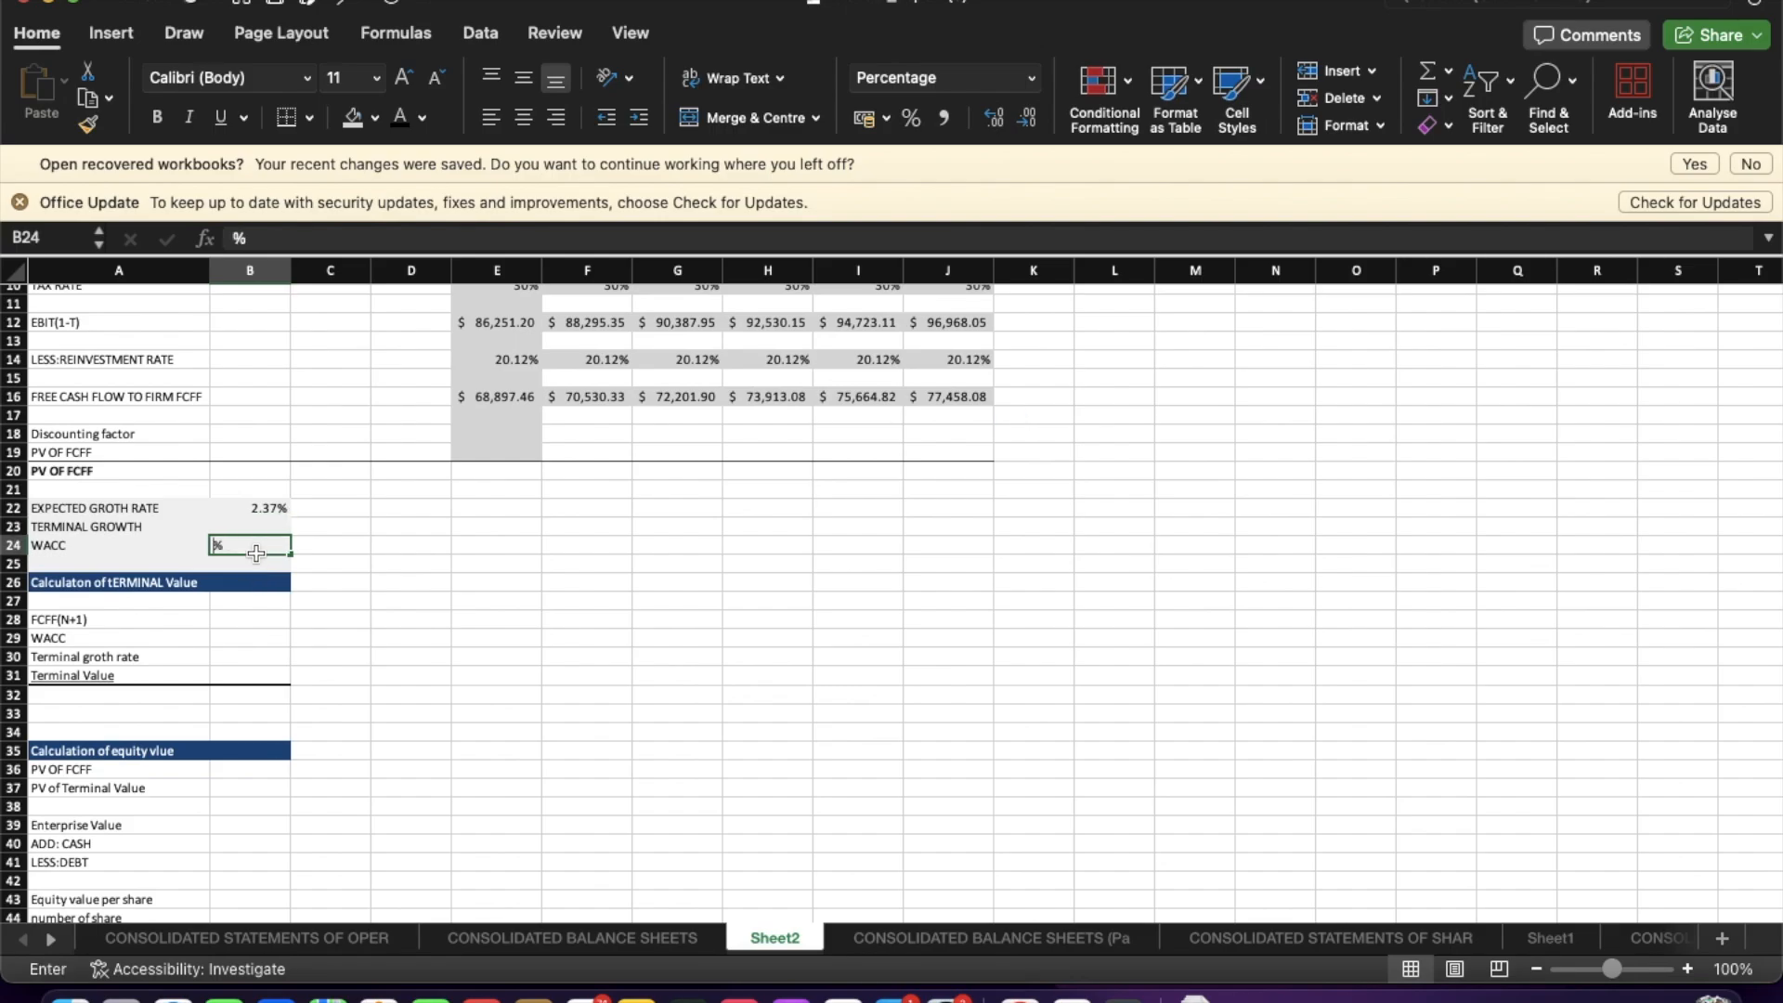
{"action": "type", "text": ".57"}
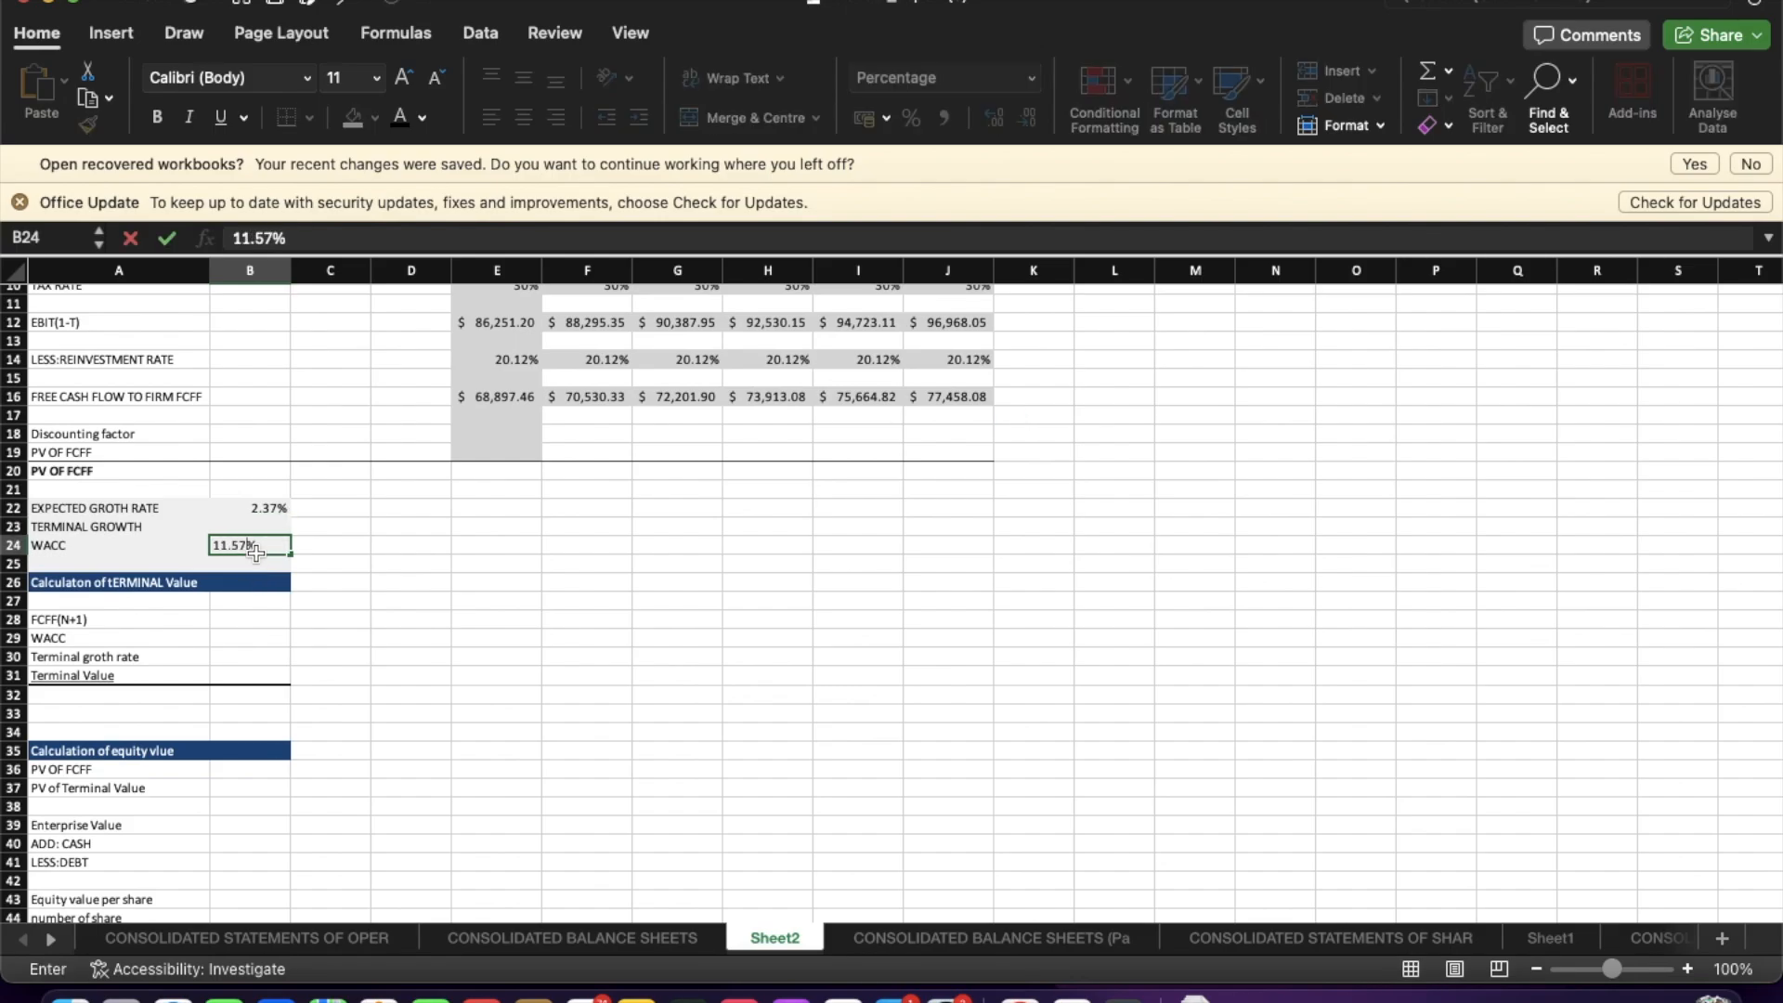
{"action": "key", "text": "Return"}
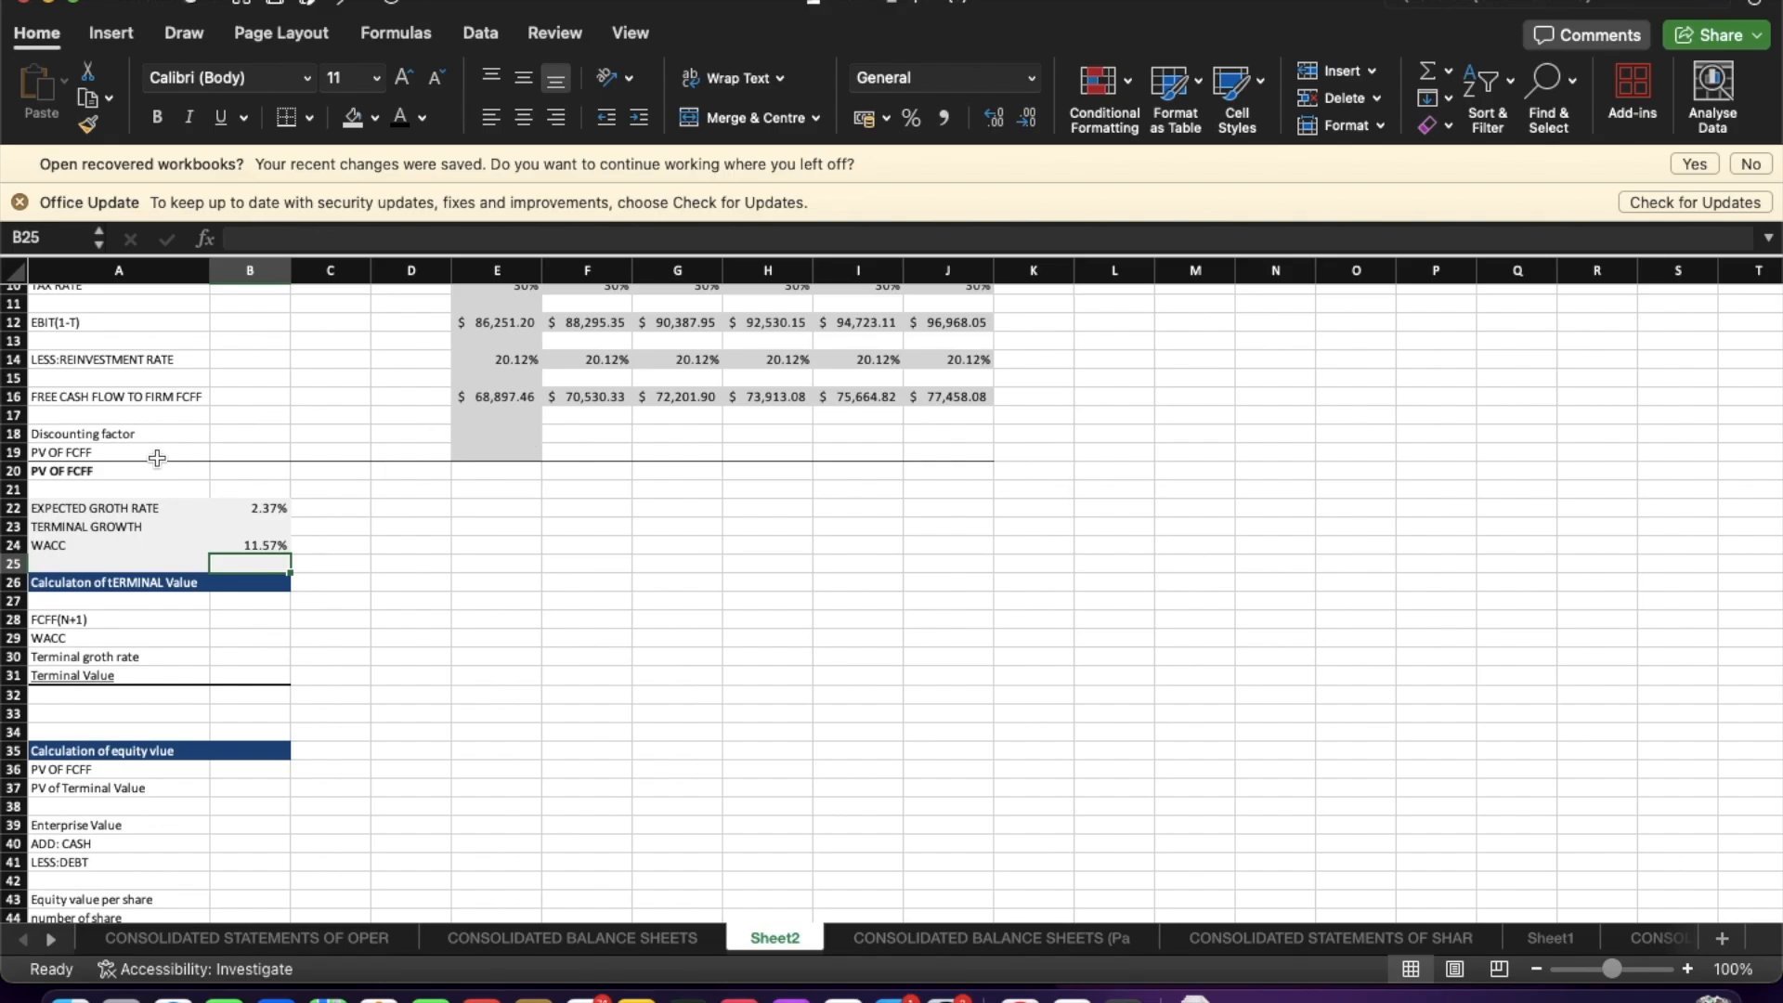
Add the row label "Term Time" below the free cash flow to firm row.
{"action": "left_click", "coordinate": [88, 415]}
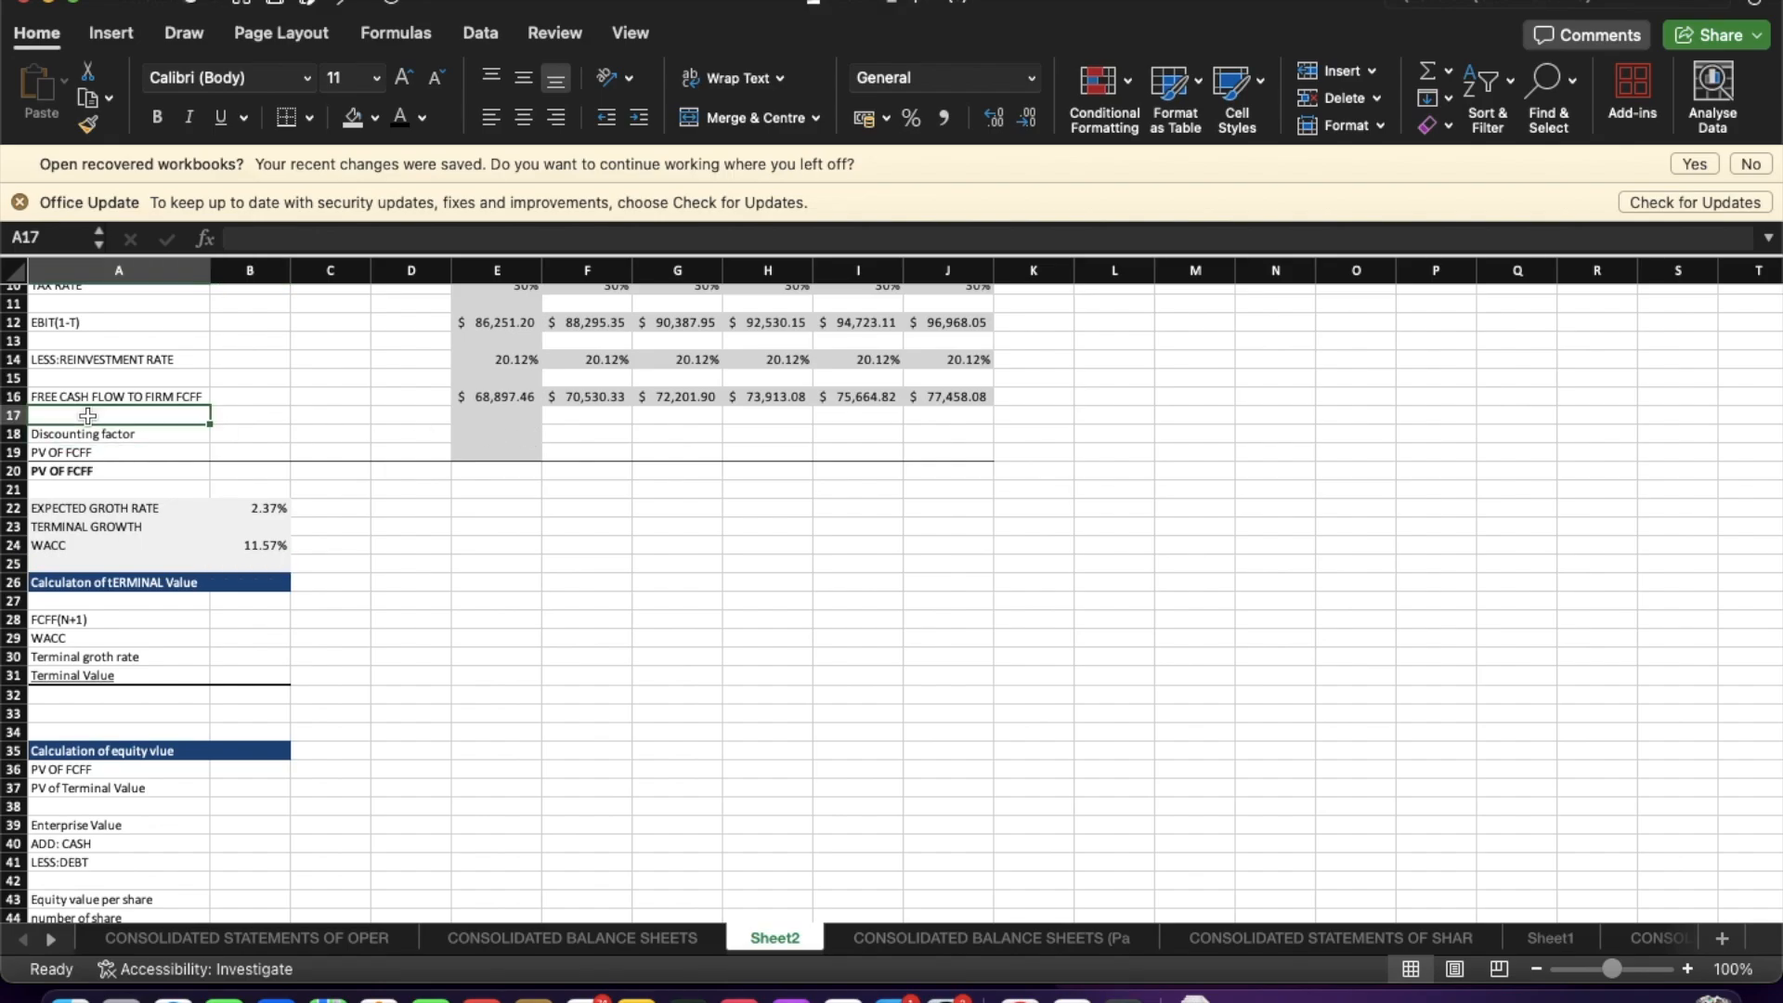
{"action": "type", "text": "Term"}
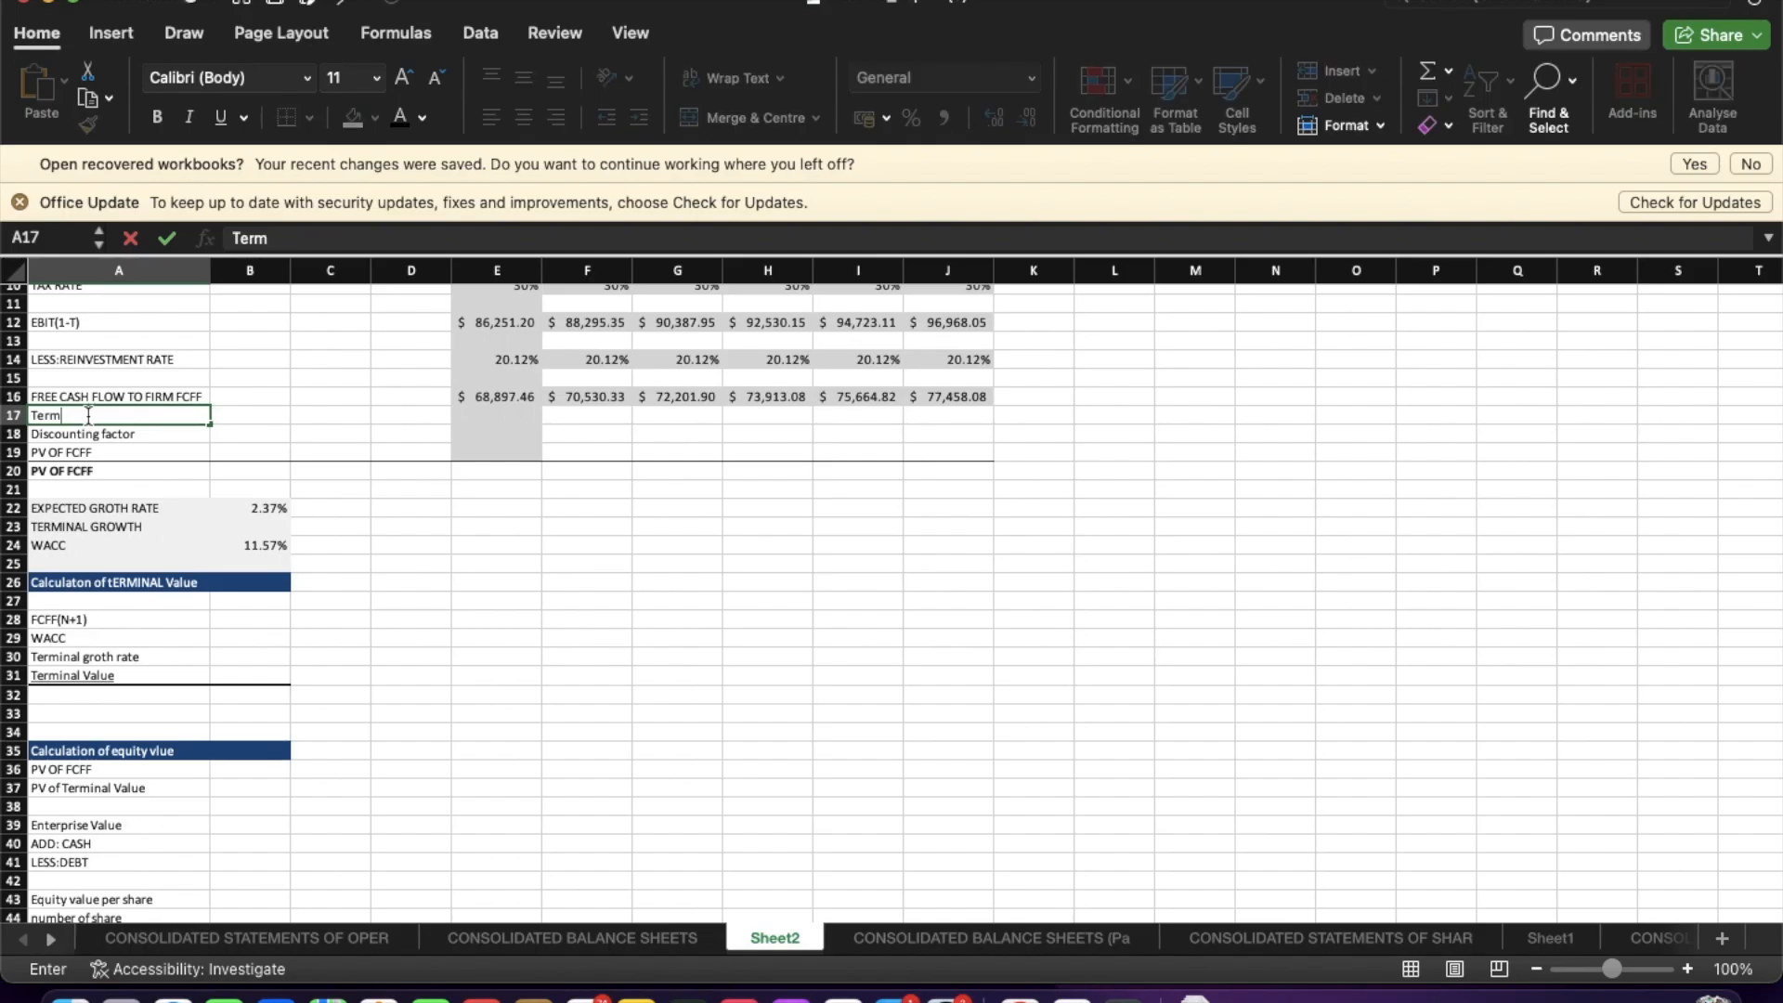
{"action": "type", "text": " Time"}
{"action": "key", "text": "Return"}
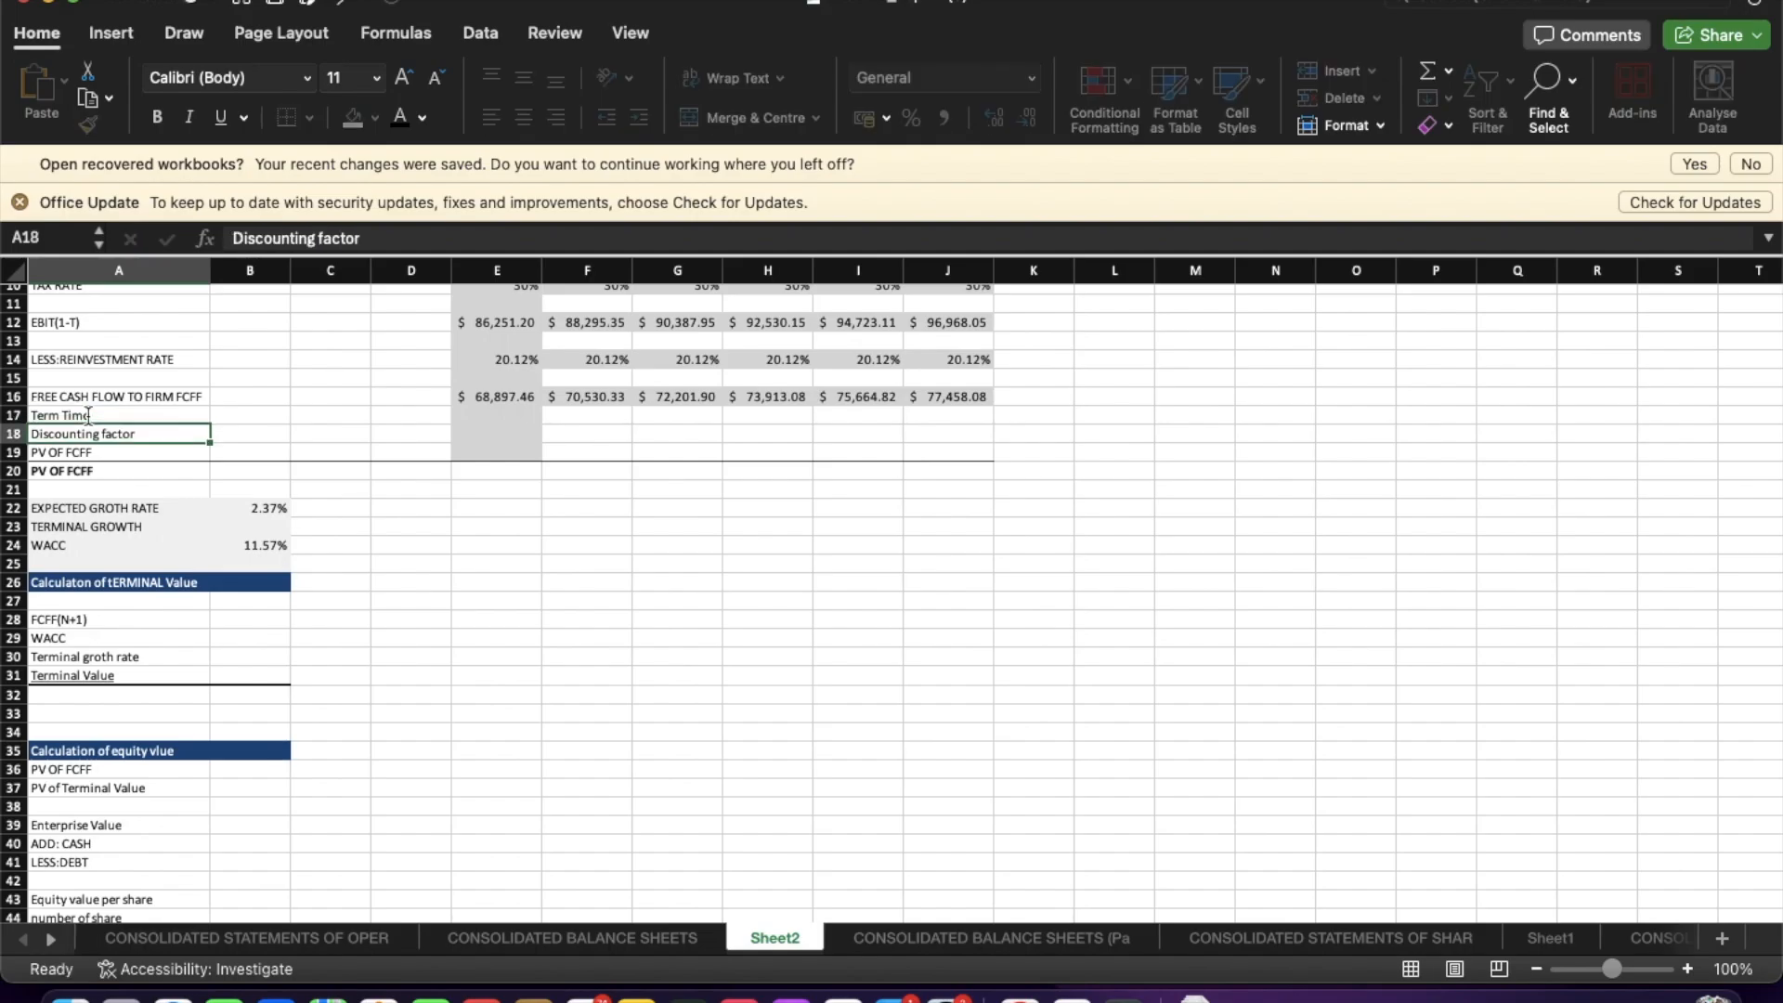
Set the Sep-25 term time to 0.5.
{"action": "left_click", "coordinate": [516, 417]}
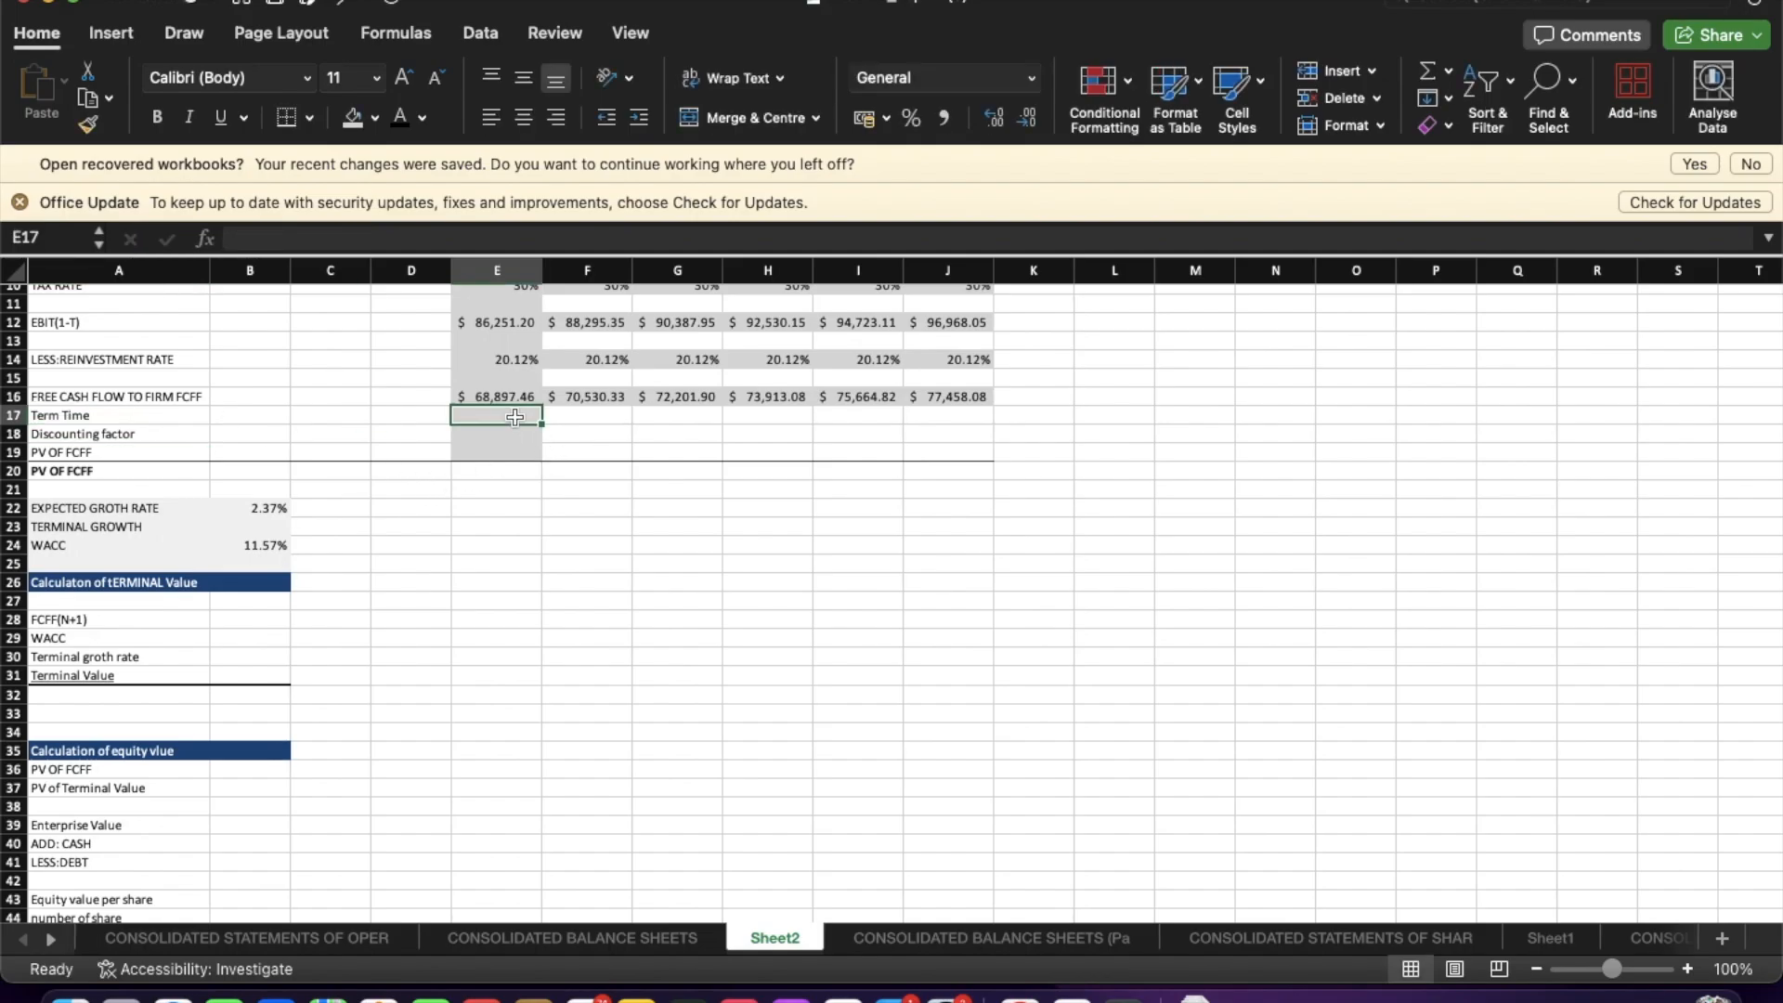
{"action": "left_click", "coordinate": [570, 416]}
{"action": "type", "text": "0."}
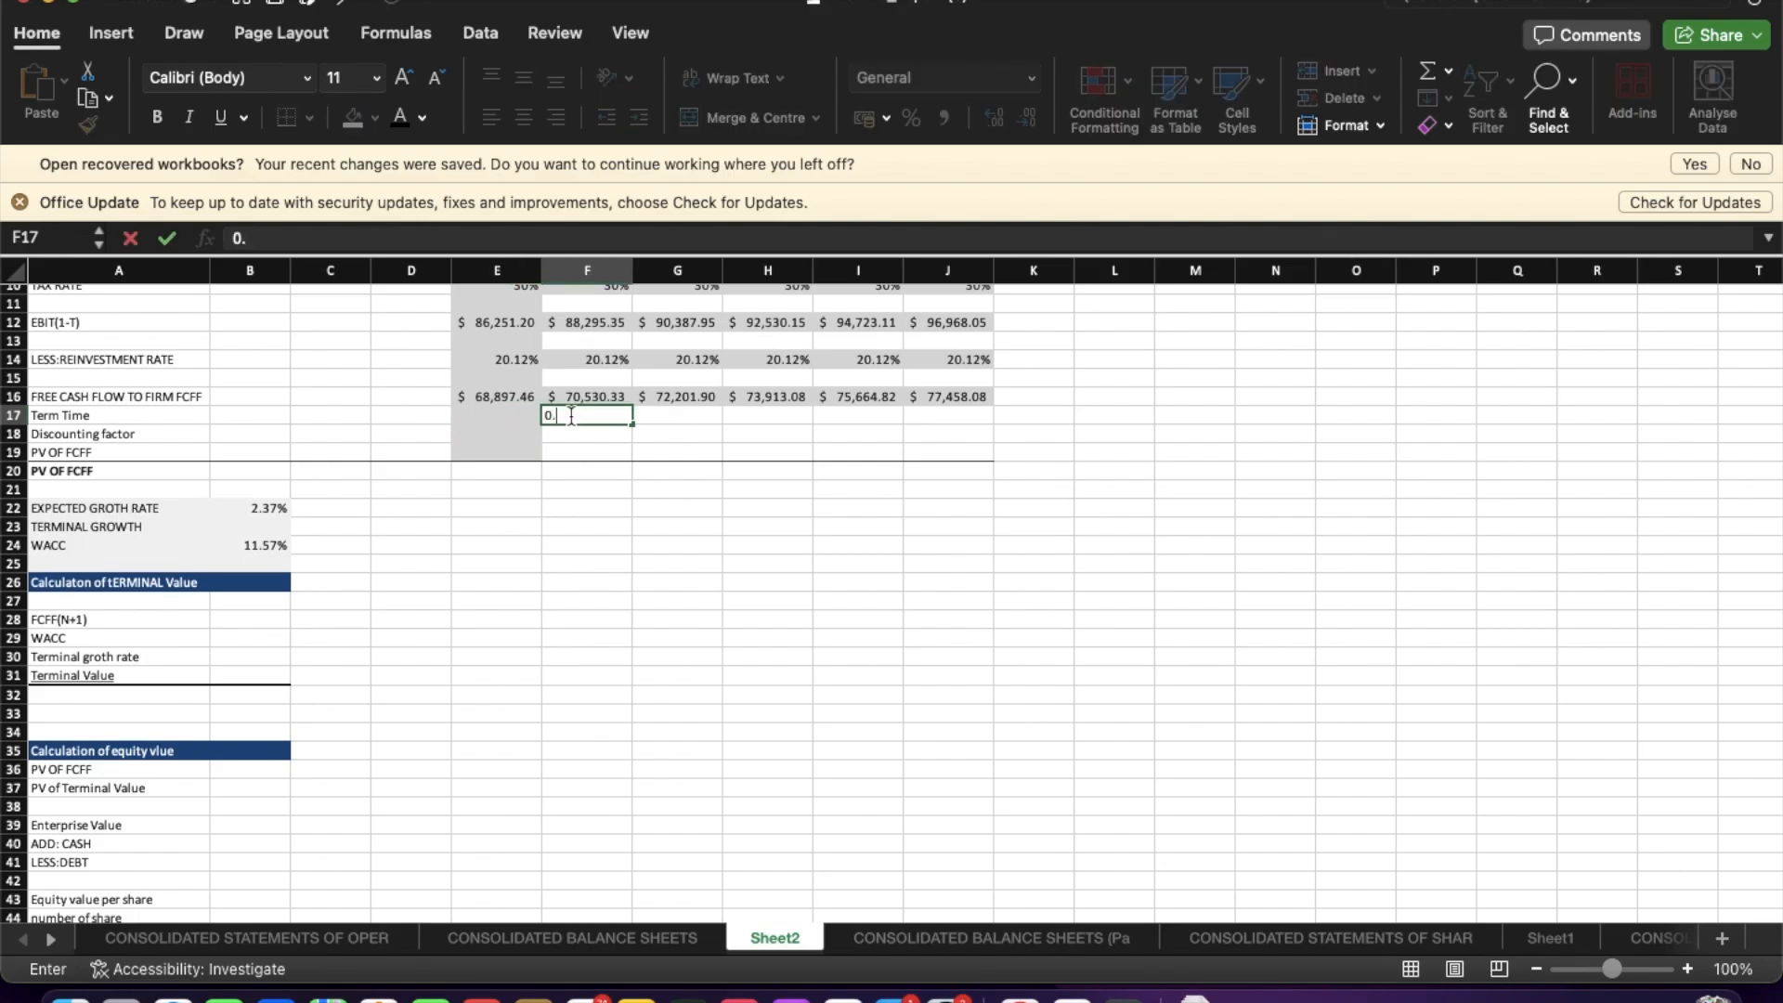
{"action": "type", "text": "5"}
{"action": "key", "text": "Return"}
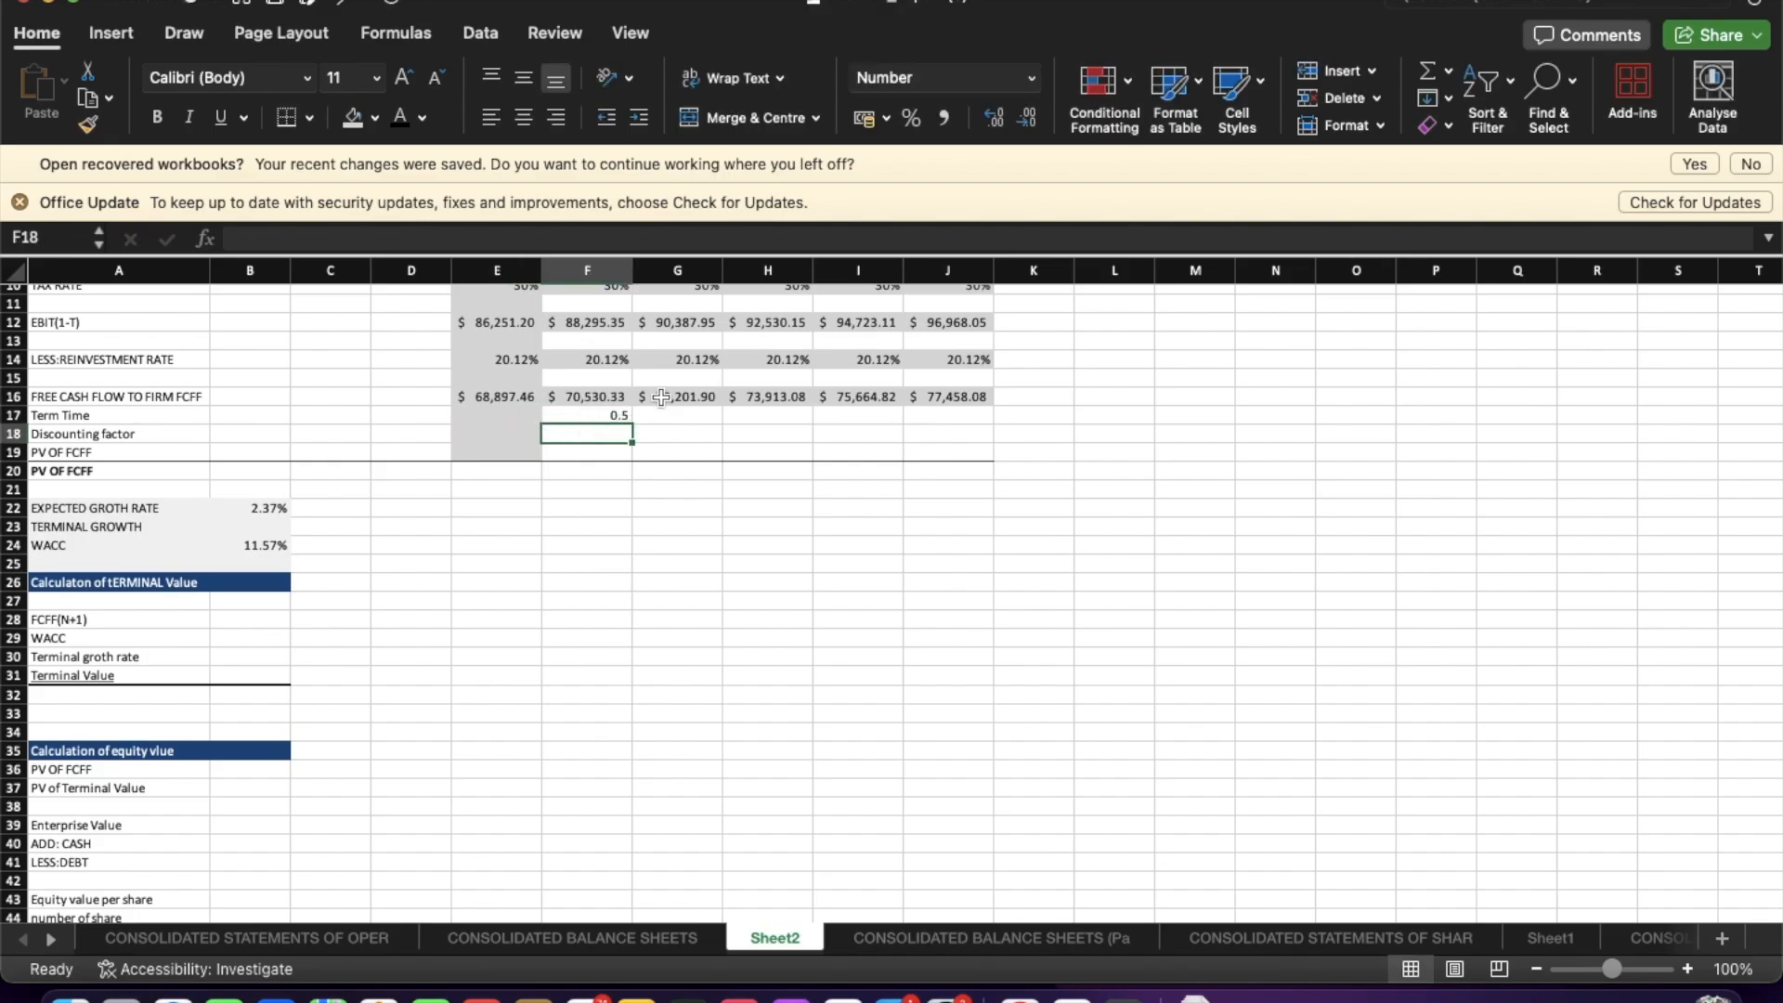
Set the Sep-26 term time to =1+F17 and extend it across to Sep-29.
{"action": "left_click", "coordinate": [667, 414]}
{"action": "type", "text": "="}
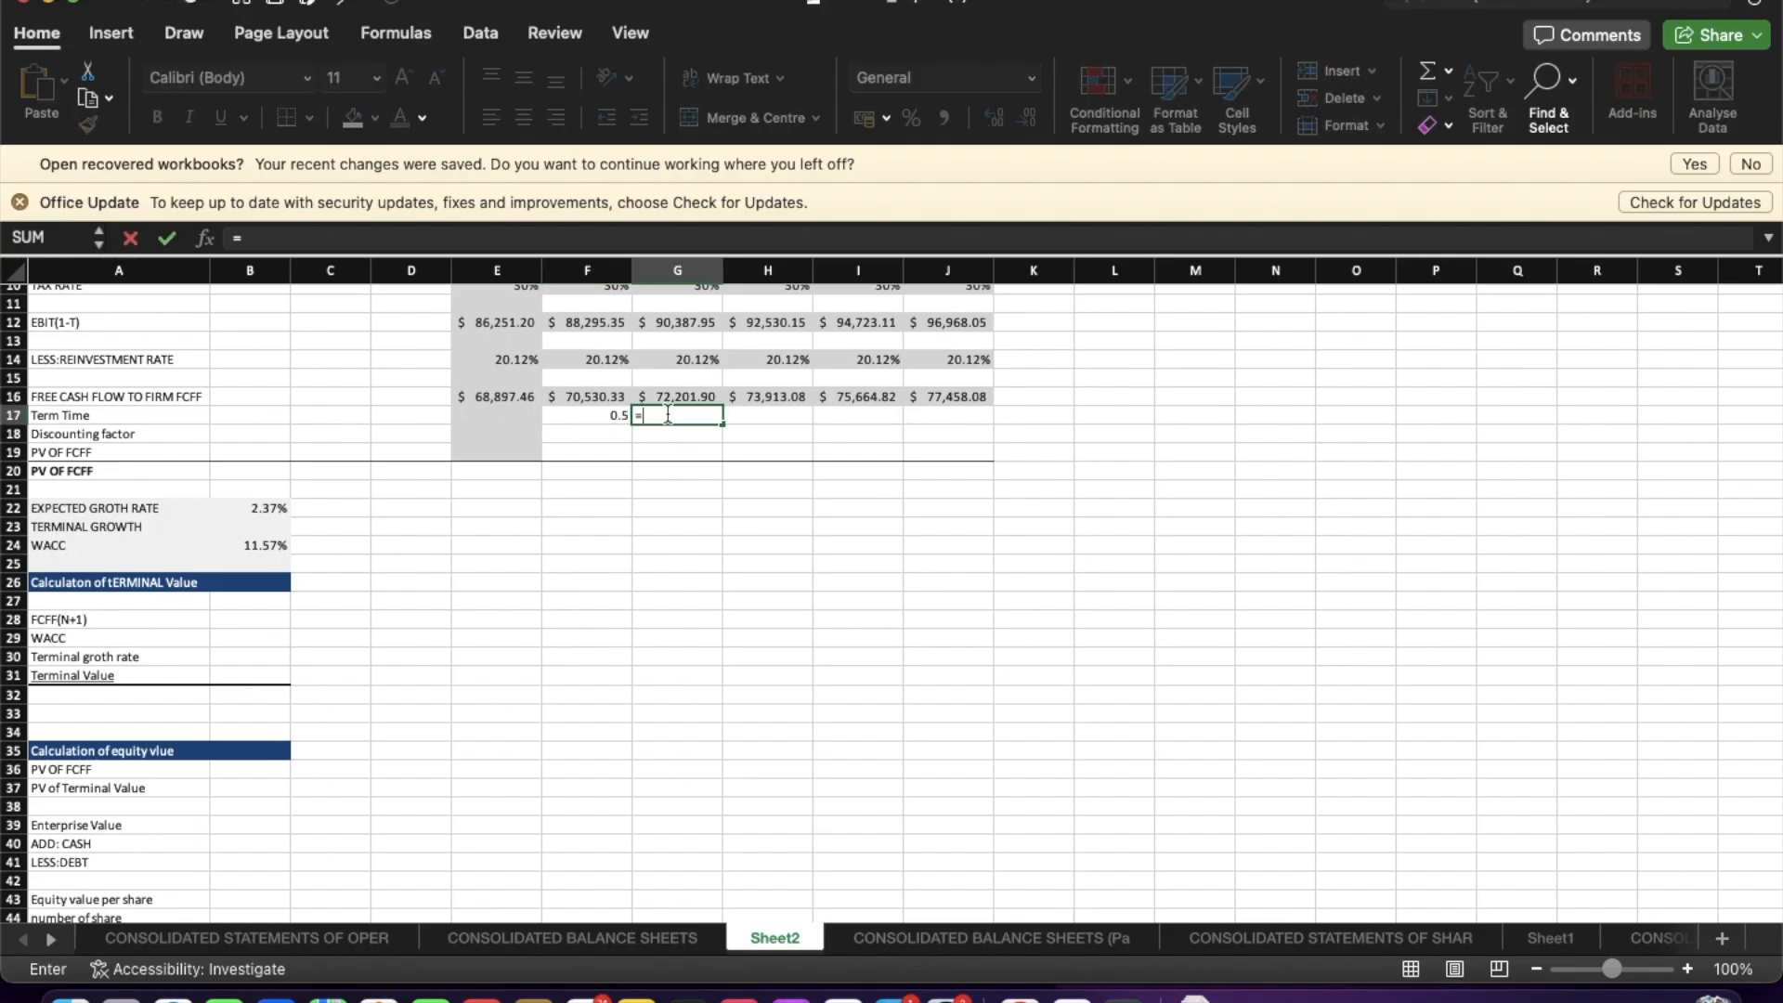
{"action": "type", "text": "1+"}
{"action": "left_click", "coordinate": [609, 415]}
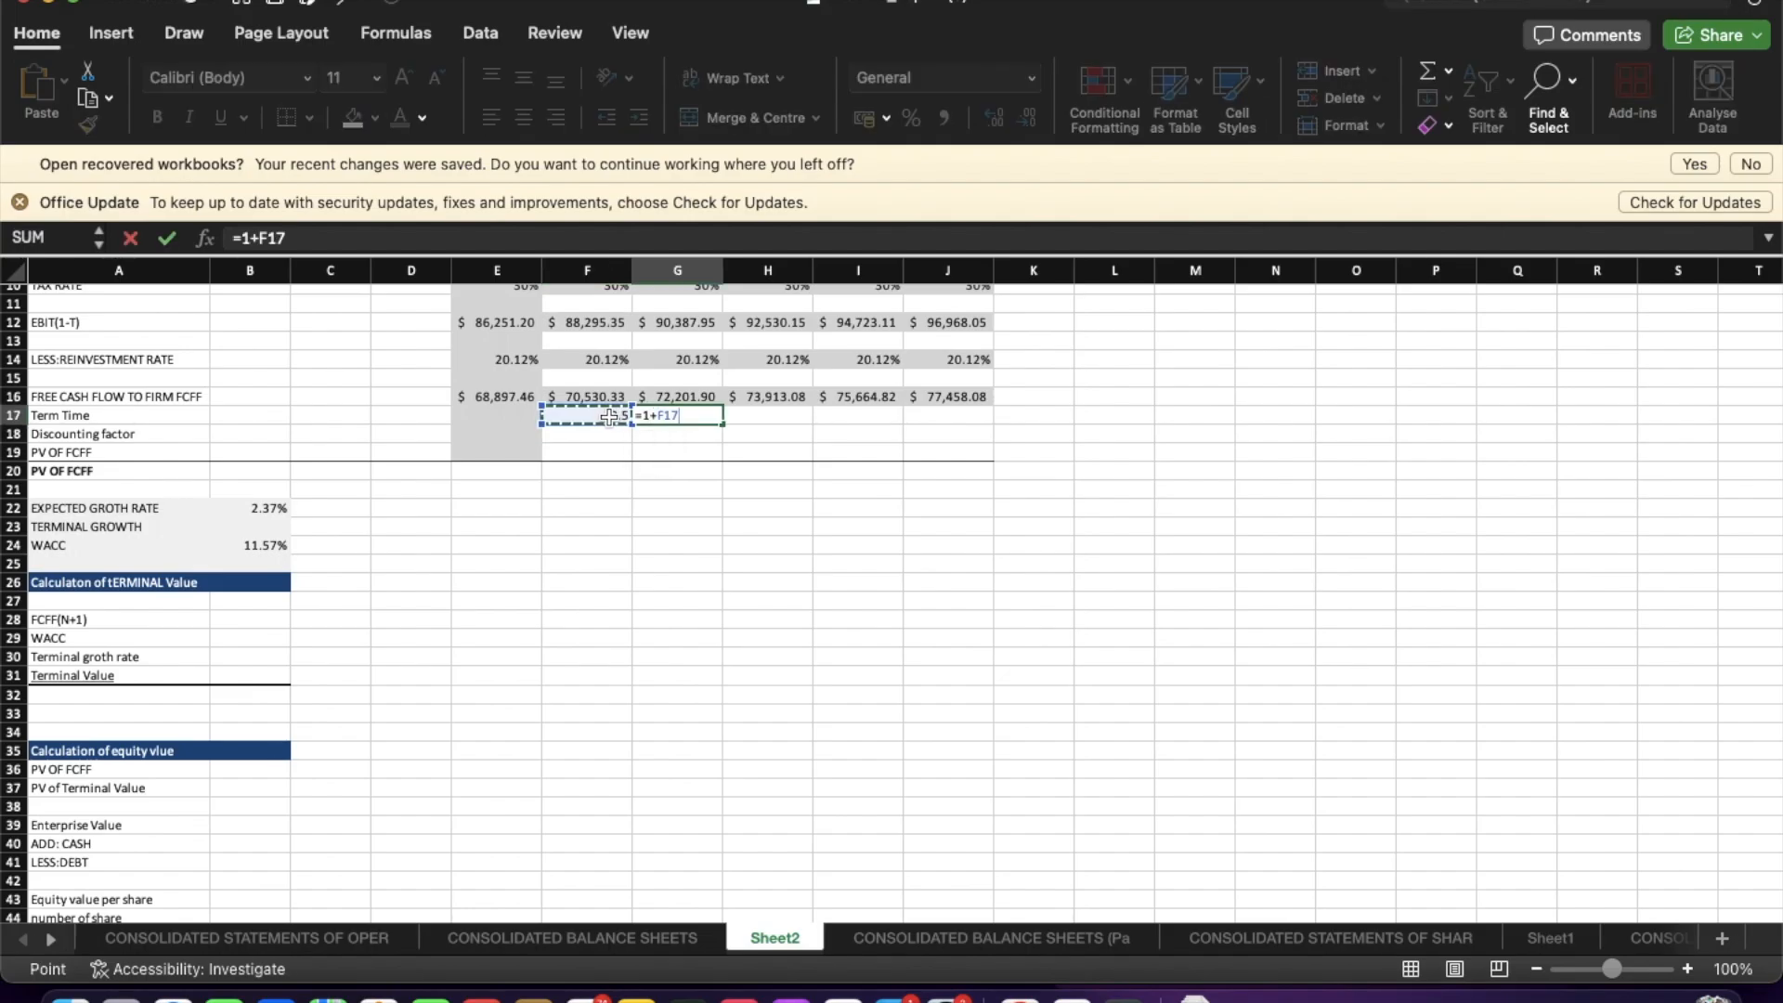
{"action": "key", "text": "Return"}
{"action": "left_click", "coordinate": [682, 416]}
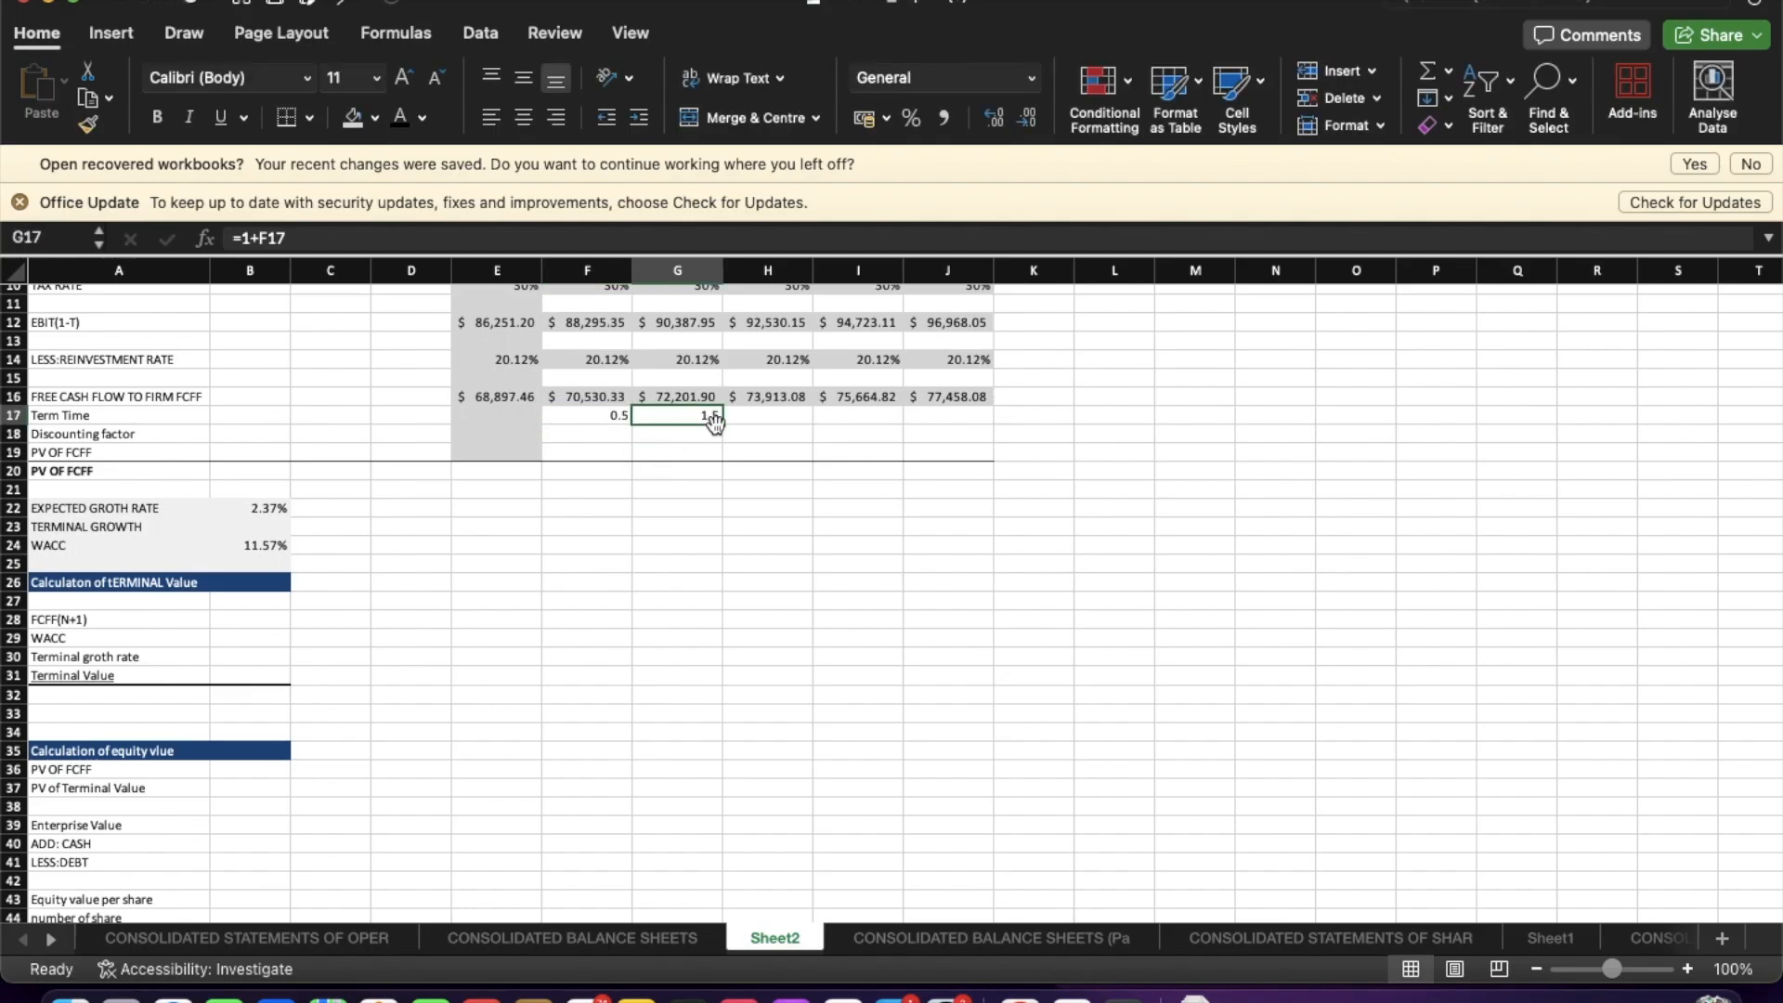
{"action": "left_click_drag", "start_coordinate": [723, 423], "coordinate": [984, 423]}
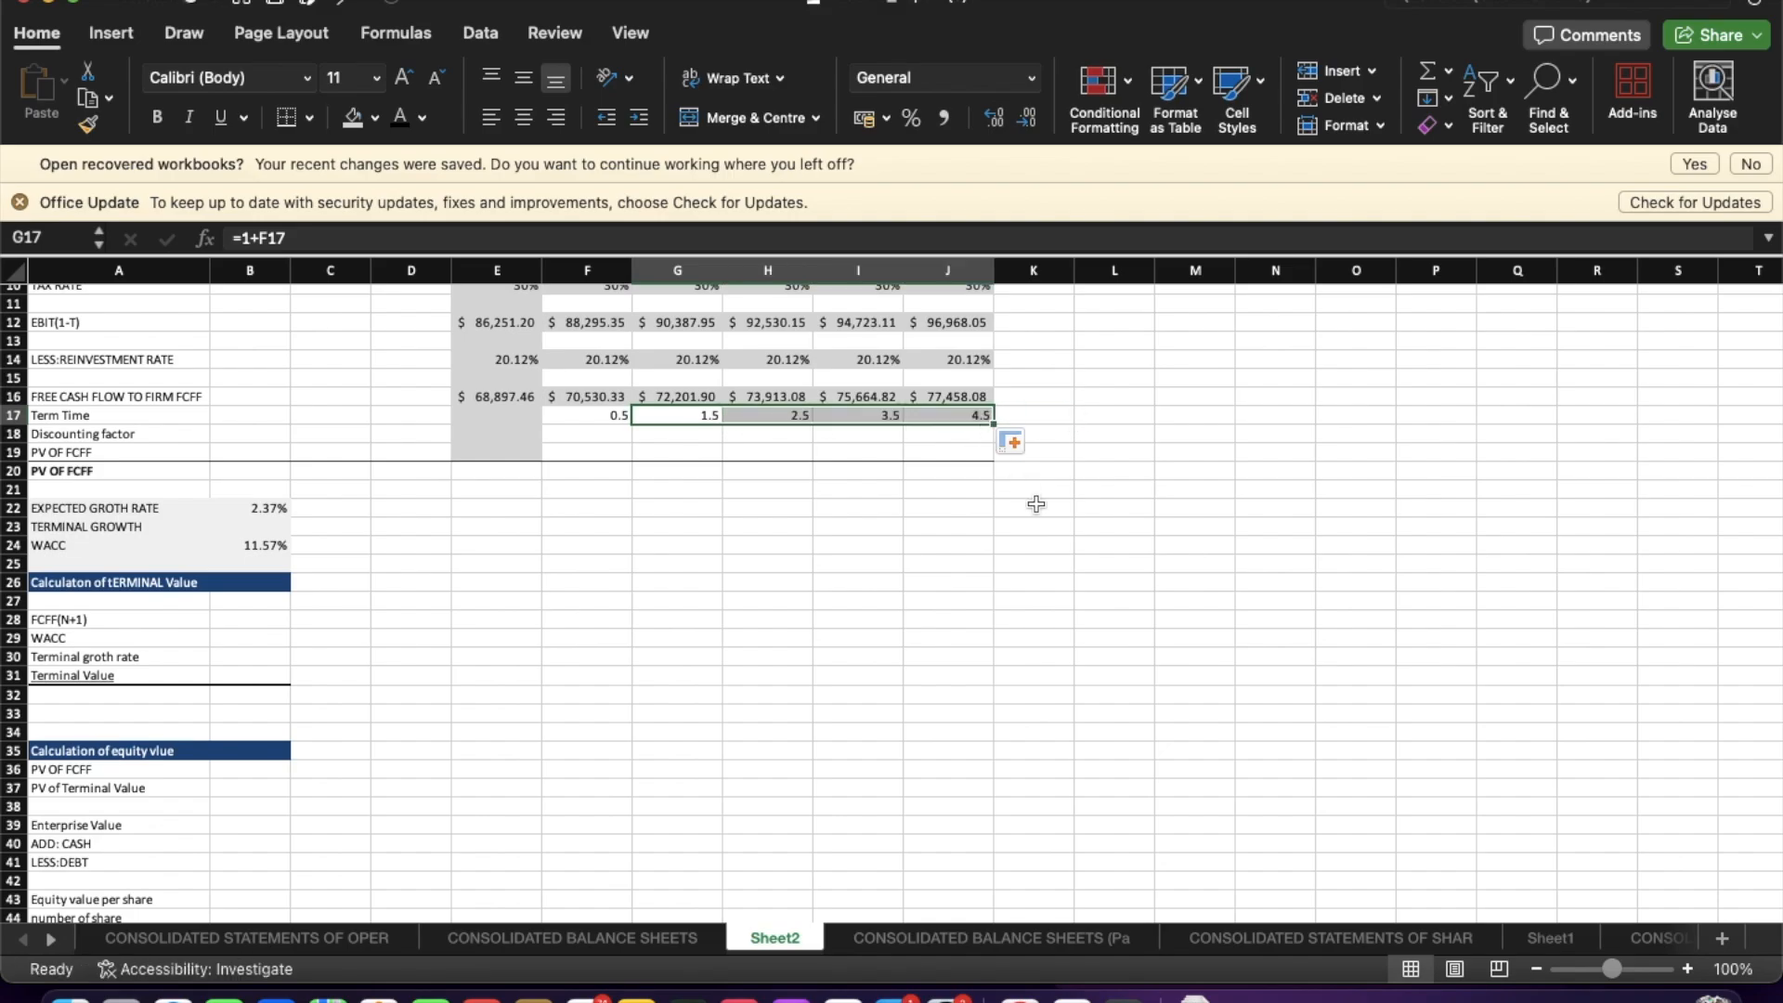
Set the Sep-24 PV of FCFF equal to that year's free cash flow to firm (=E16).
{"action": "left_click", "coordinate": [1041, 518]}
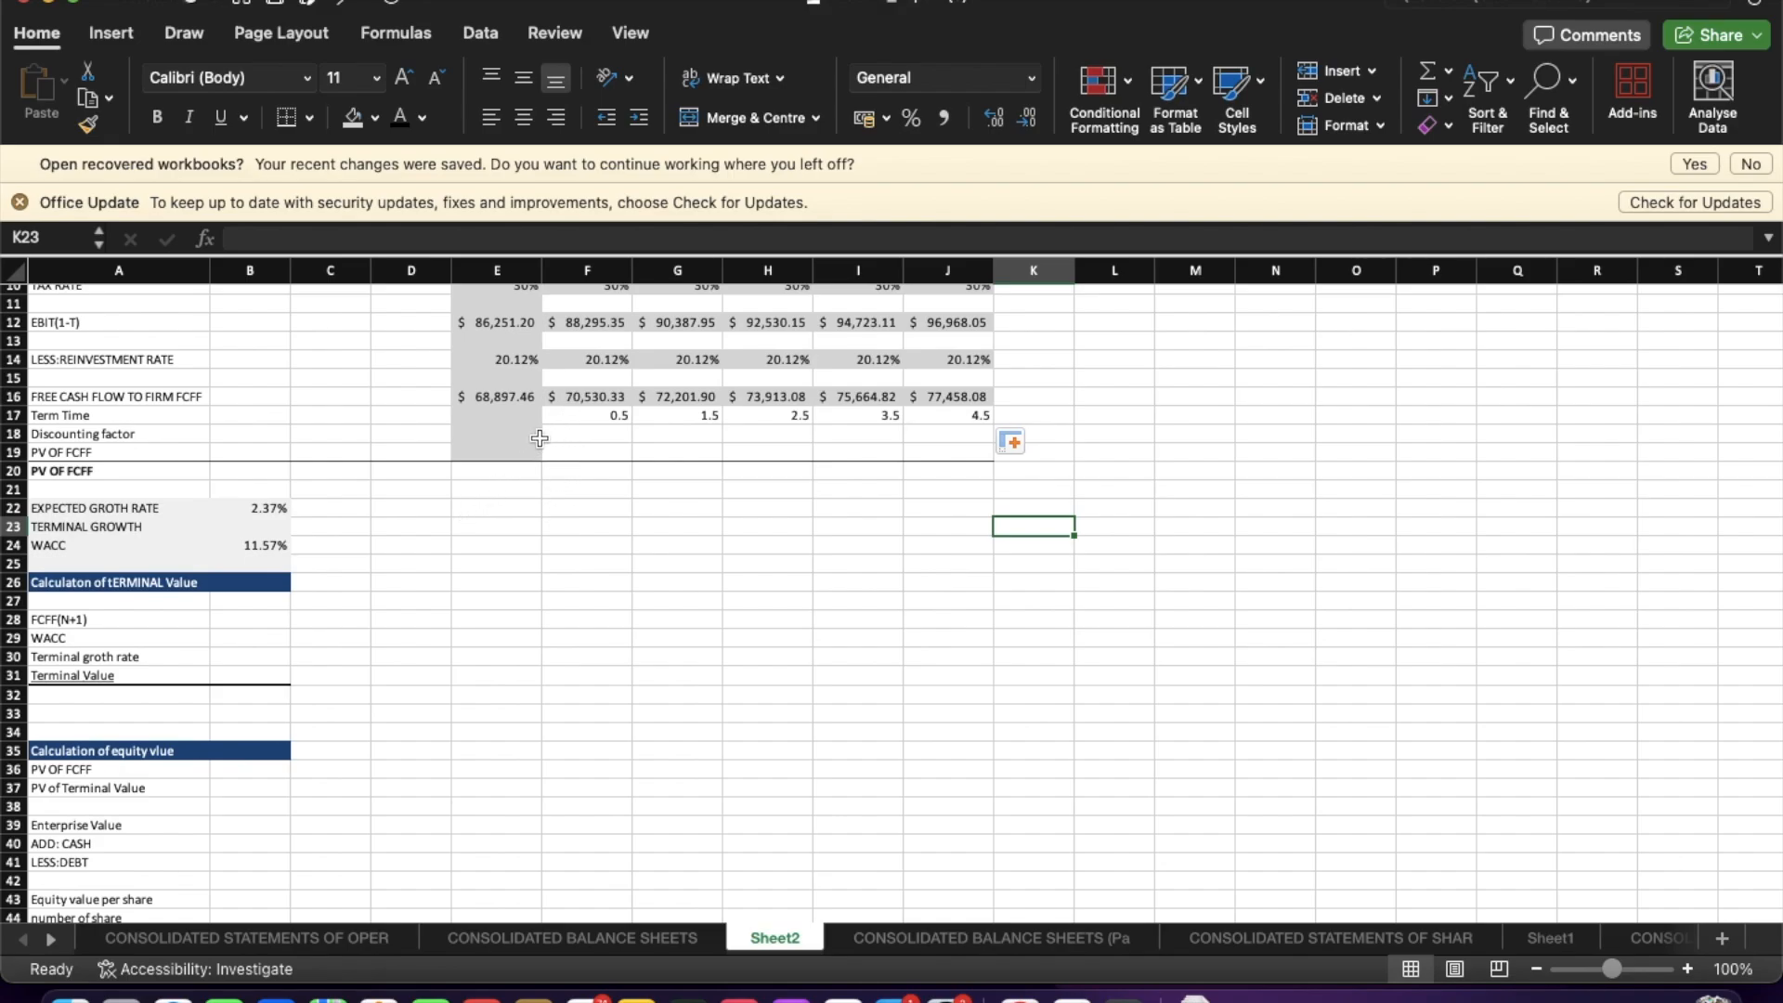
{"action": "left_click", "coordinate": [492, 433]}
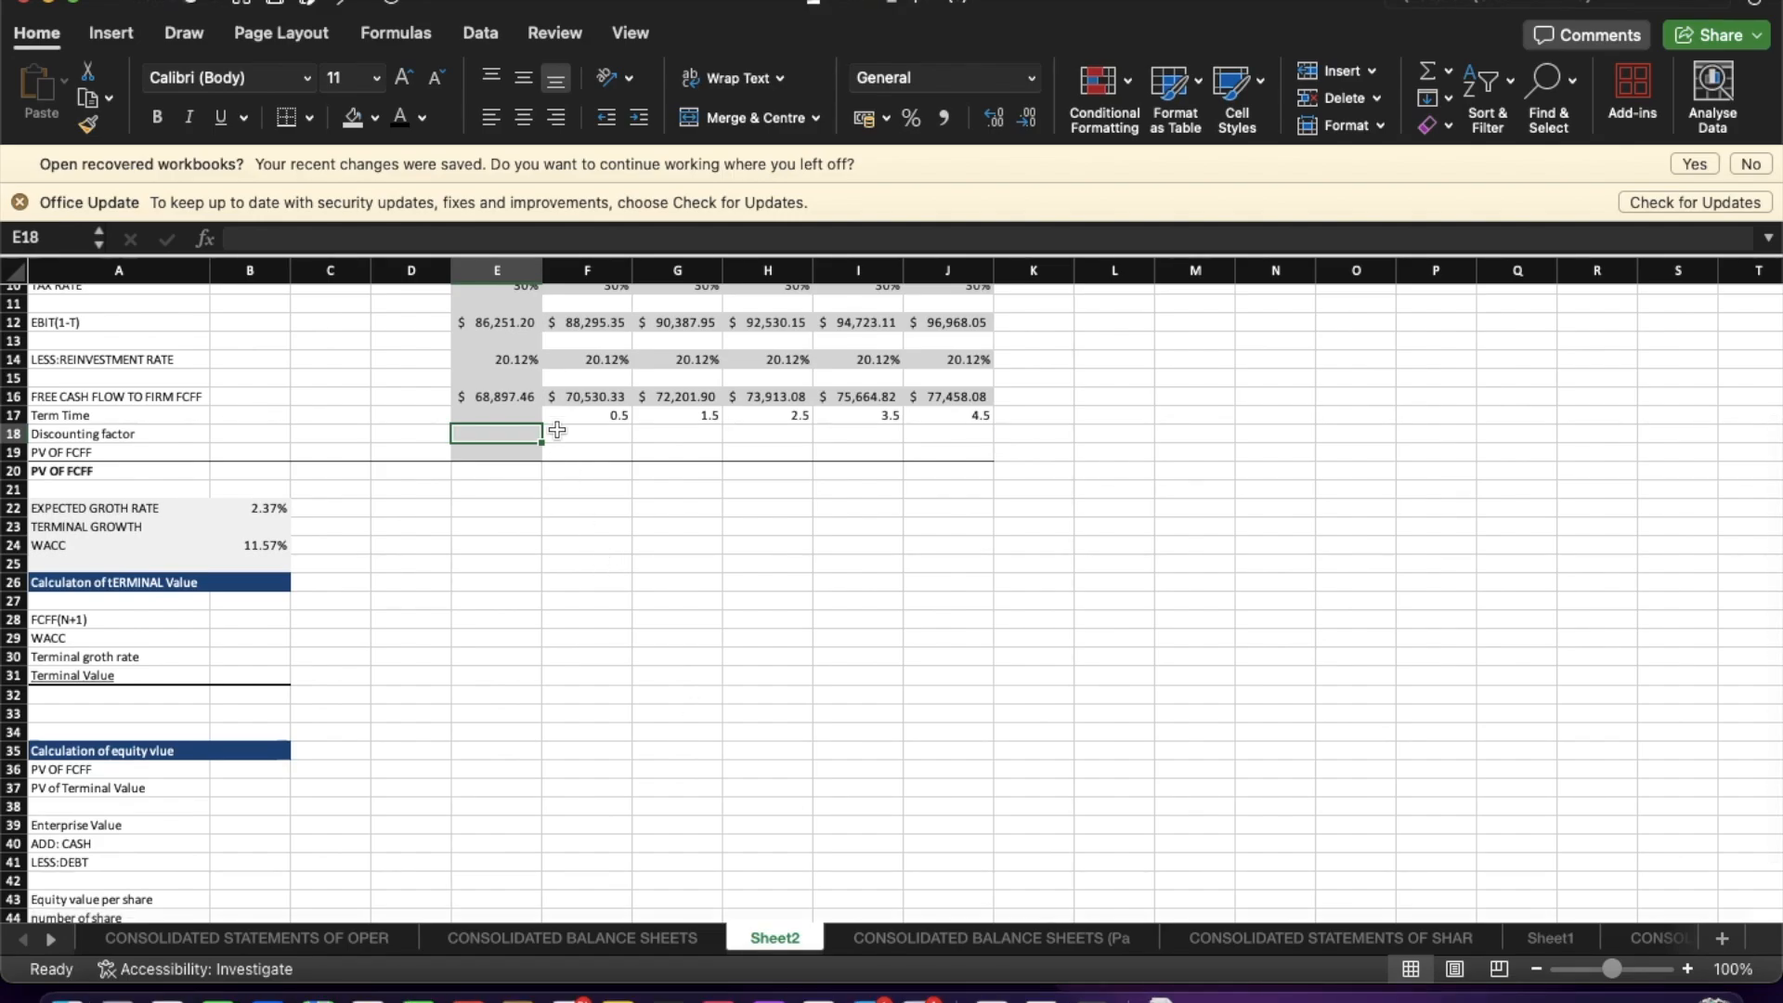
{"action": "left_click", "coordinate": [498, 453]}
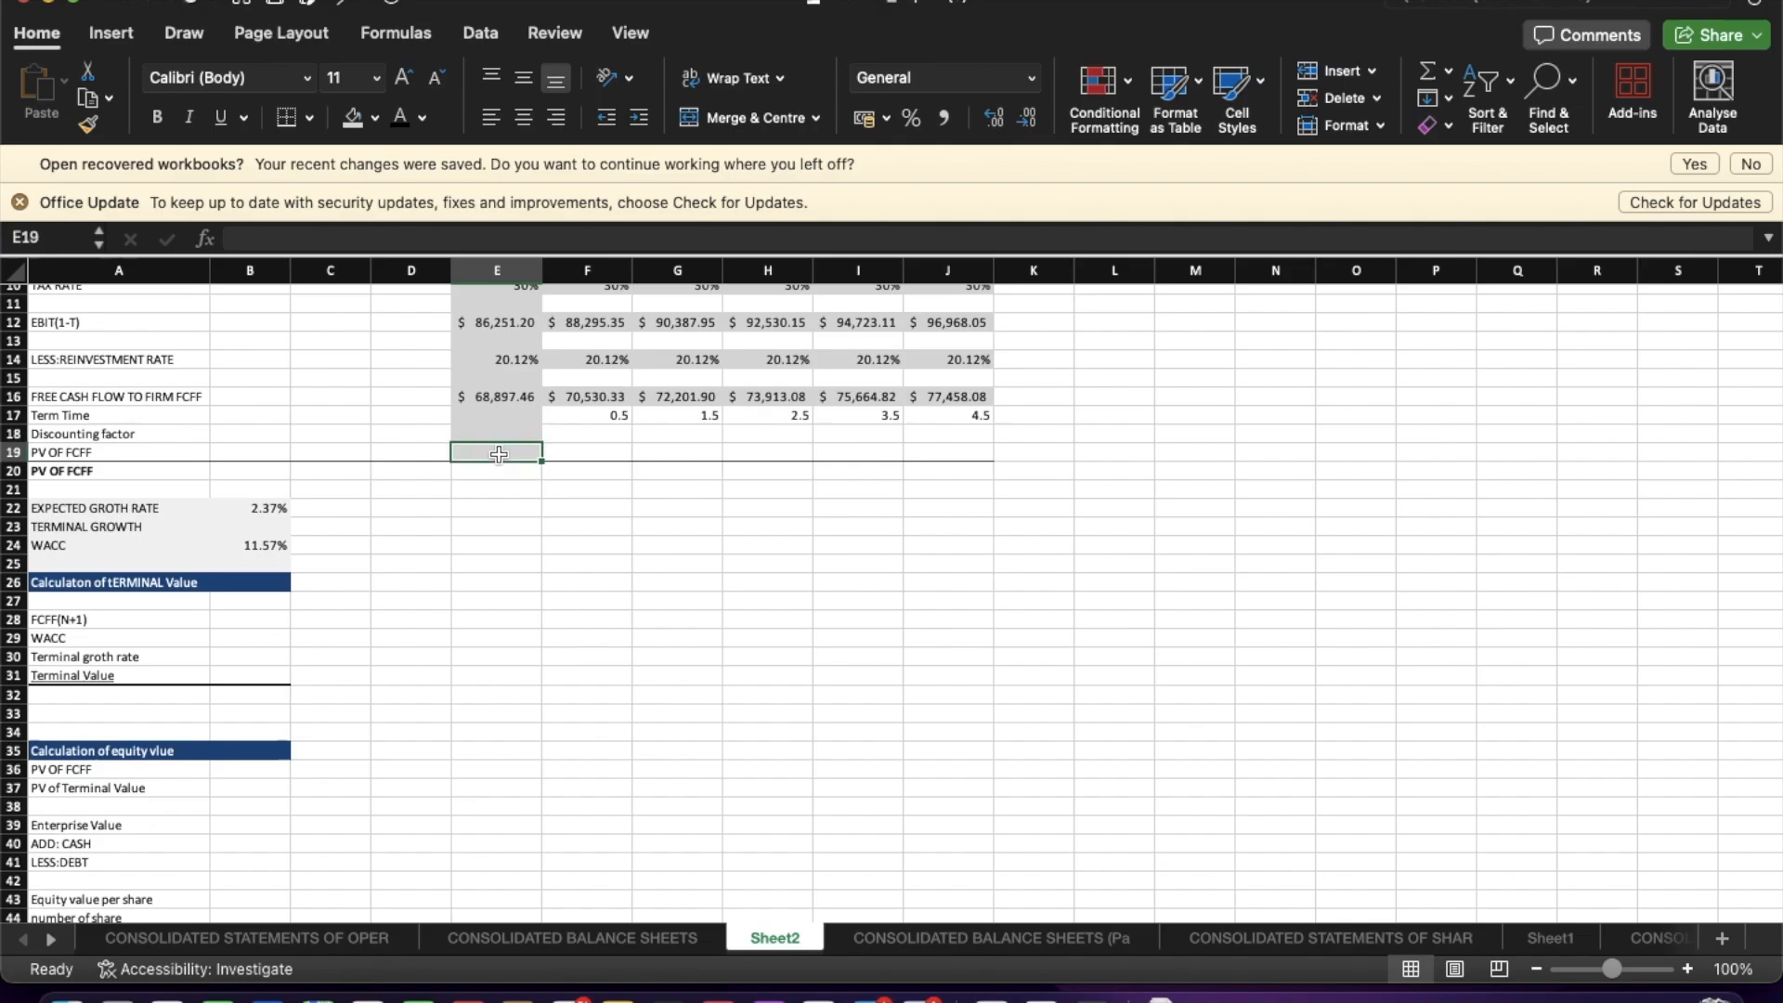
{"action": "type", "text": "="}
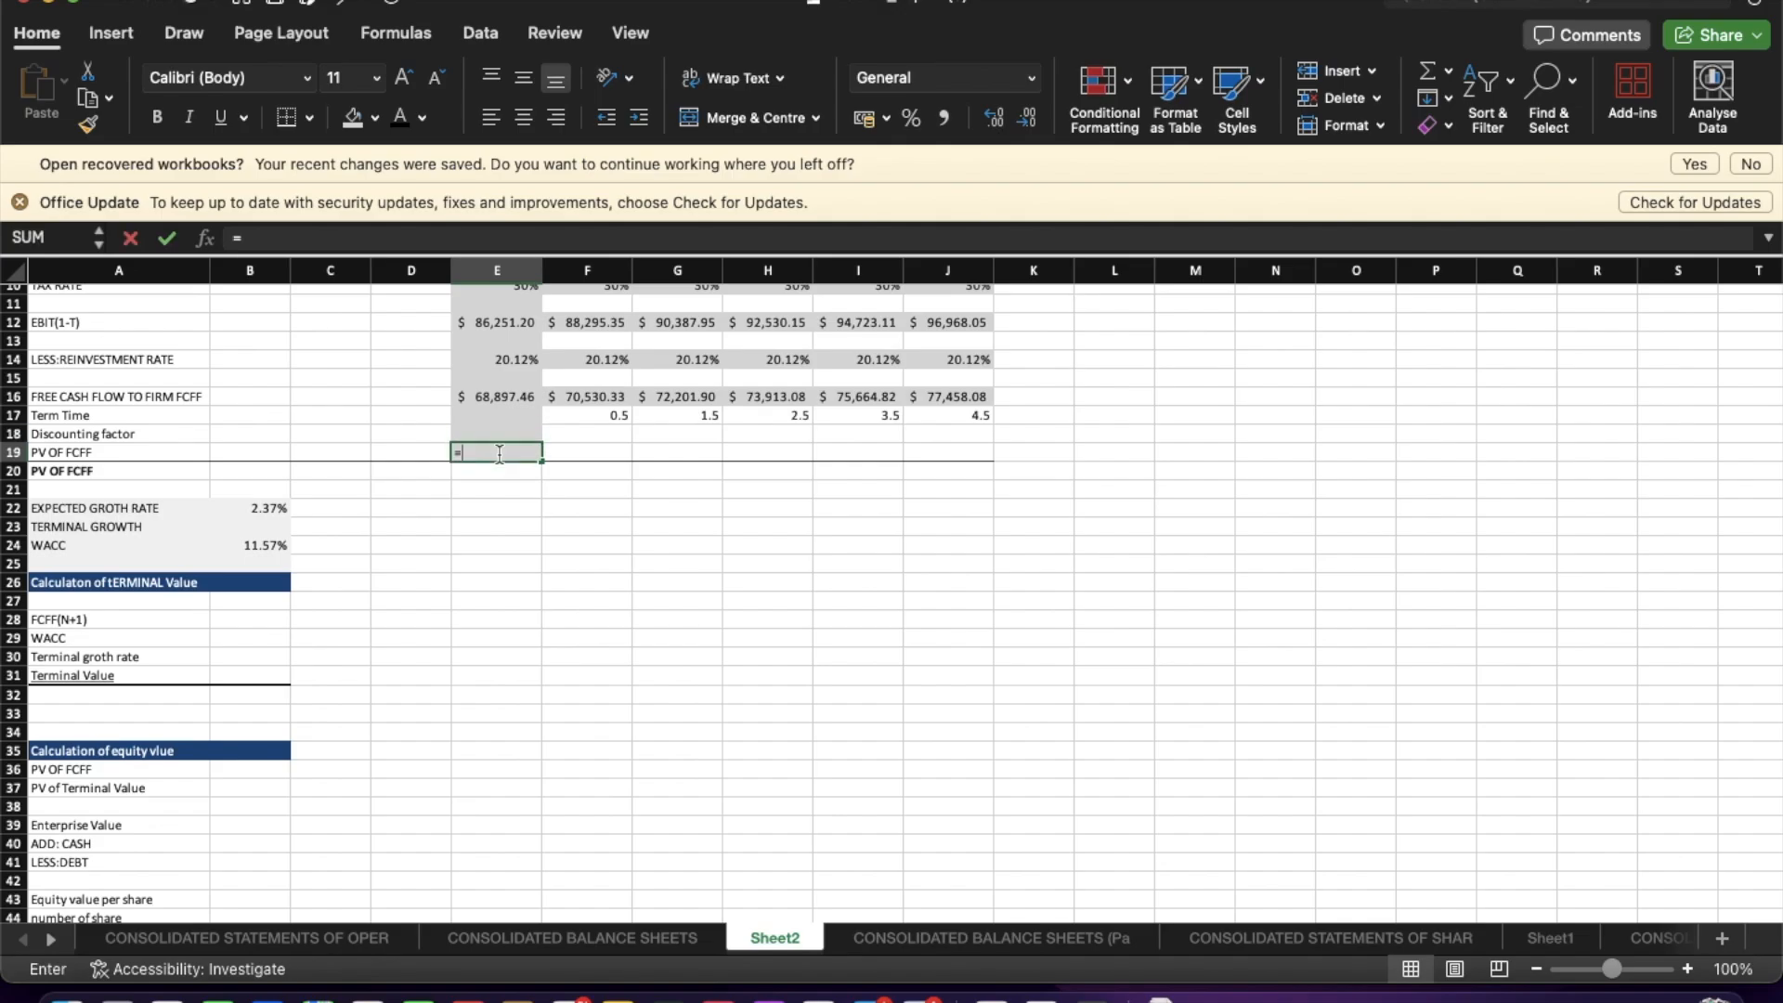
{"action": "left_click", "coordinate": [489, 397]}
{"action": "key", "text": "Return"}
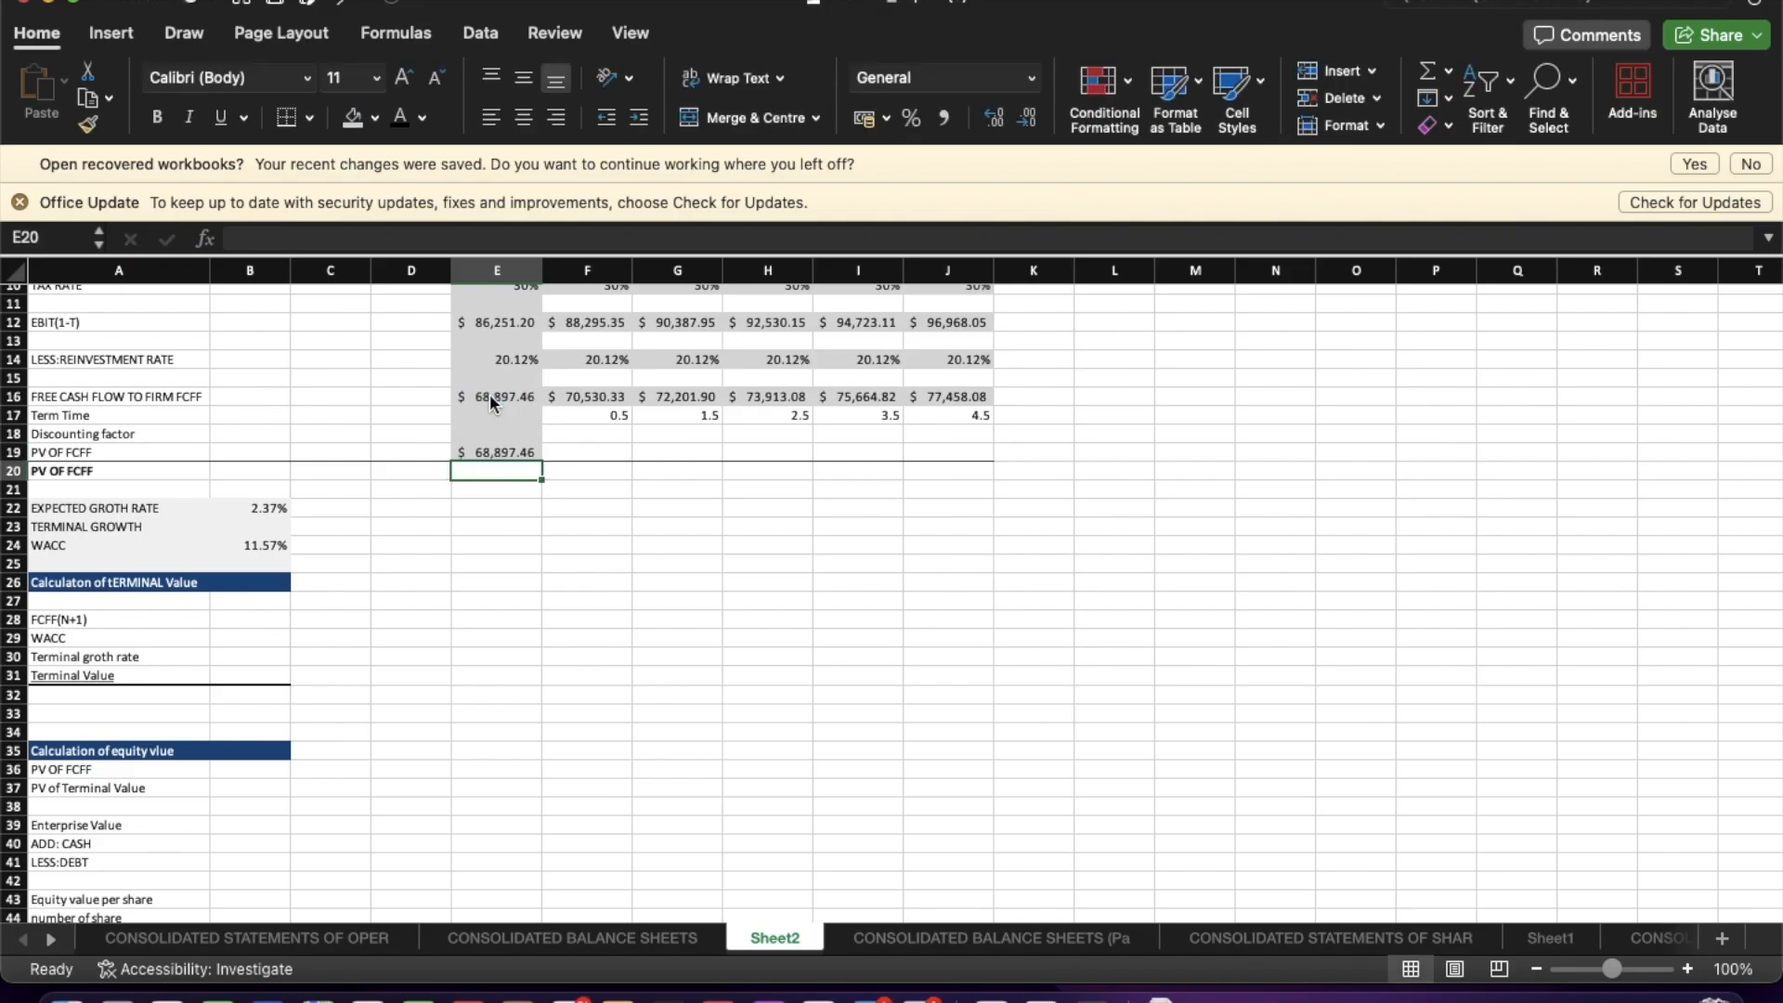
Enter the Sep-25 discounting factor formula =1/(1+B24)^F17.
{"action": "left_click", "coordinate": [592, 454]}
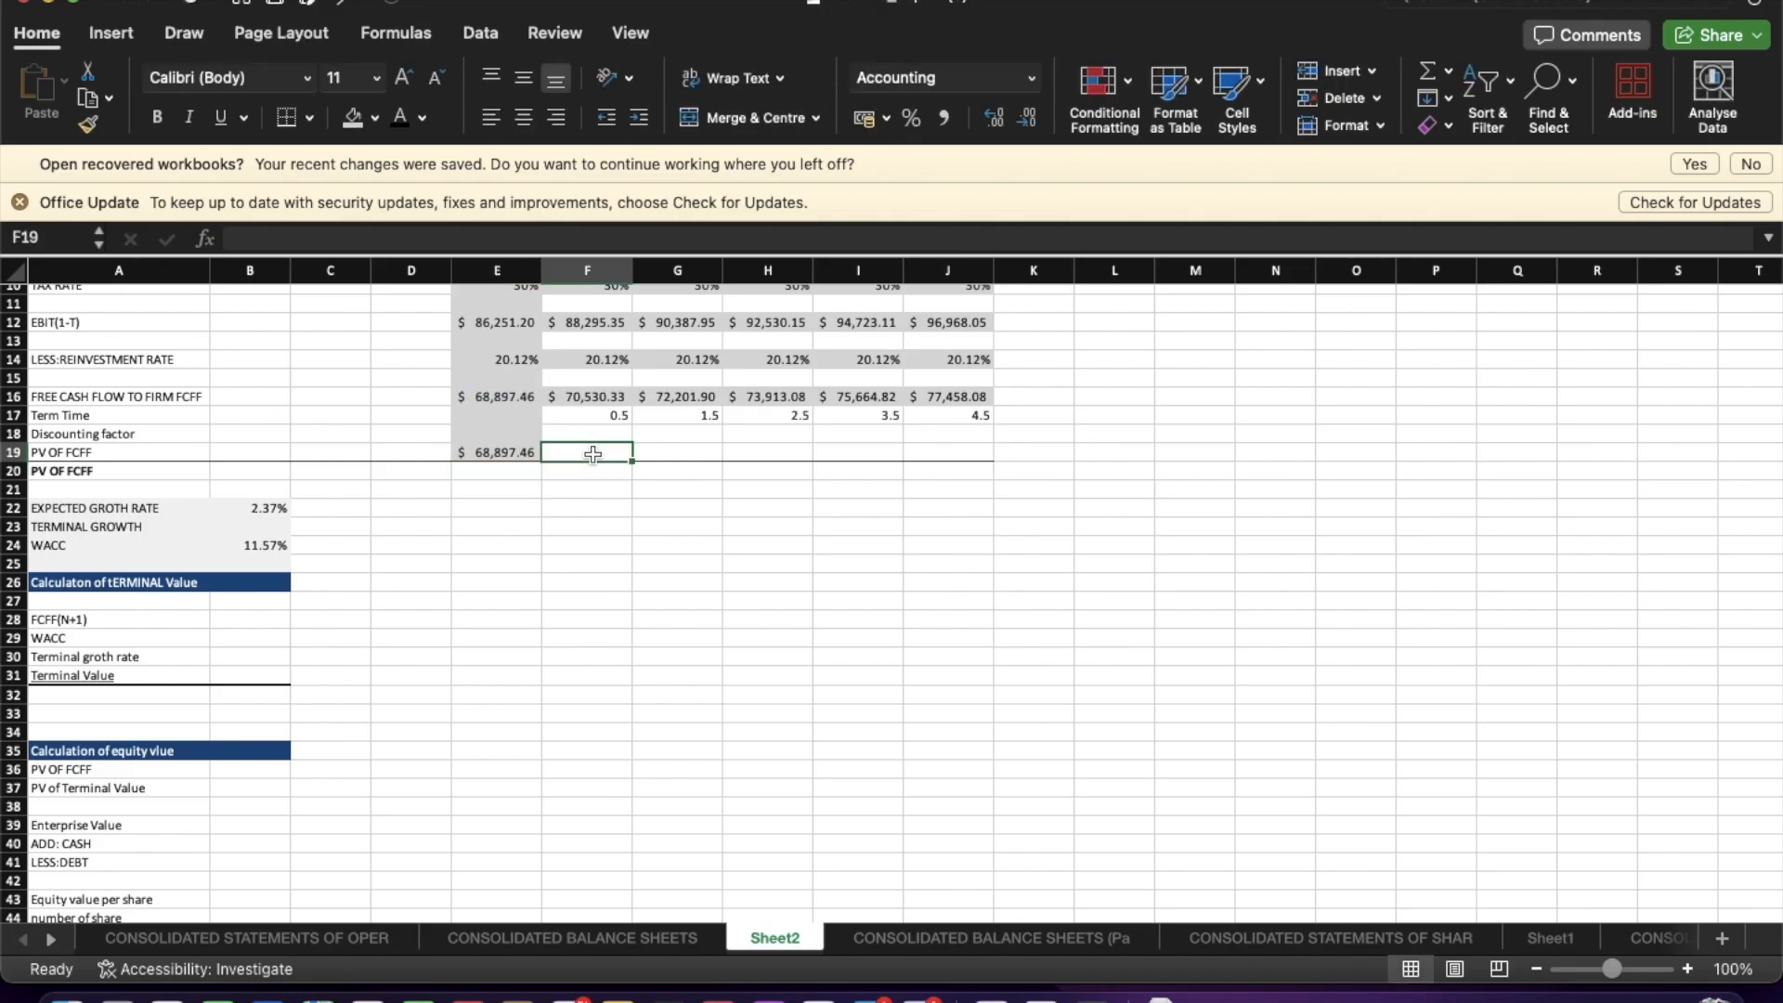
{"action": "left_click", "coordinate": [577, 433]}
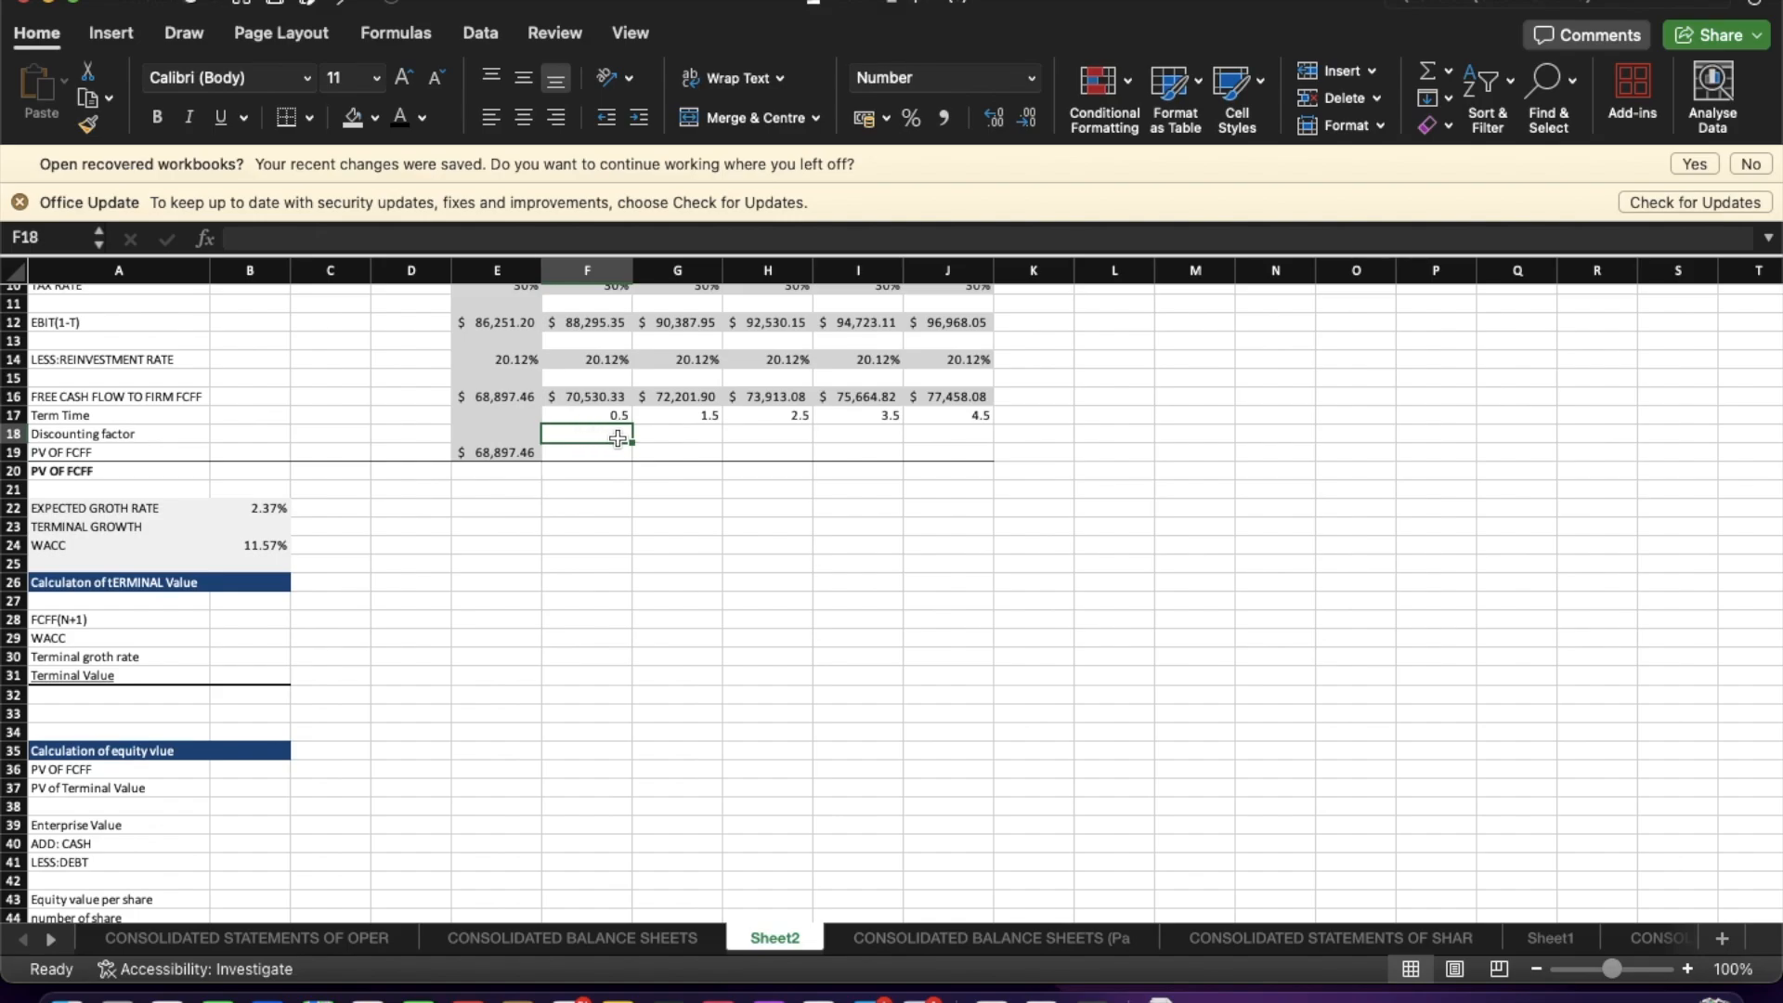
{"action": "type", "text": "="}
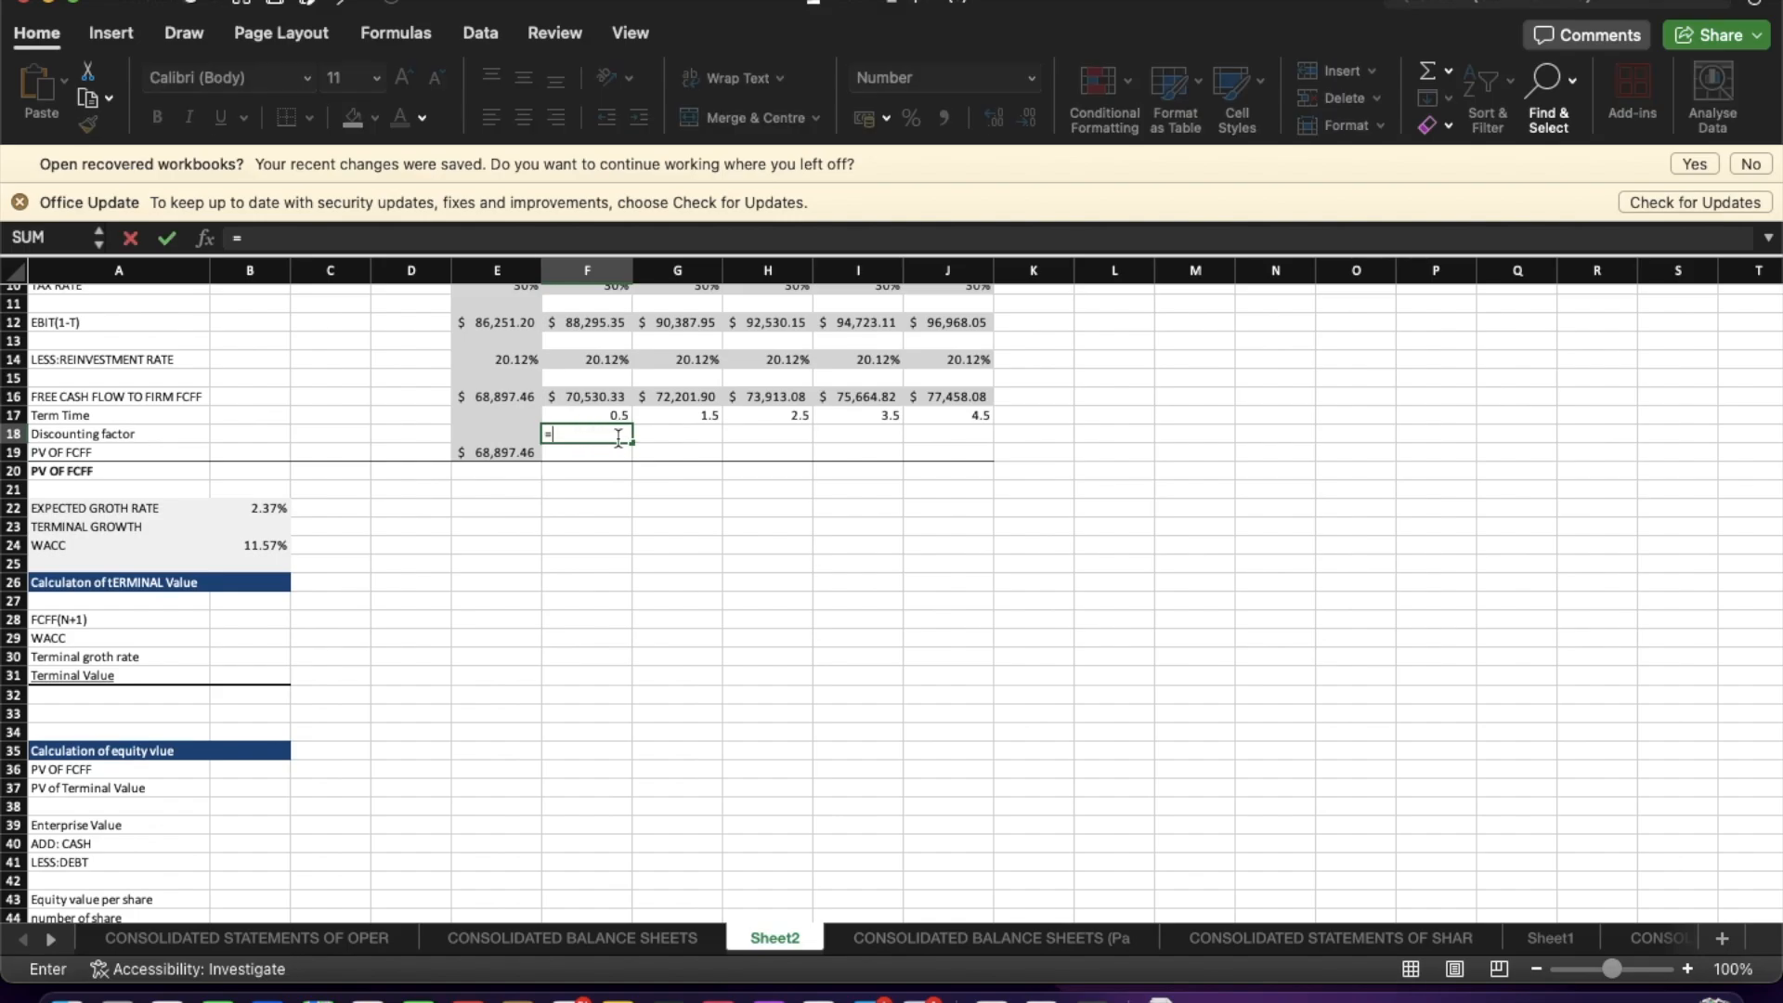
{"action": "type", "text": "1/(1+"}
{"action": "left_click", "coordinate": [279, 547]}
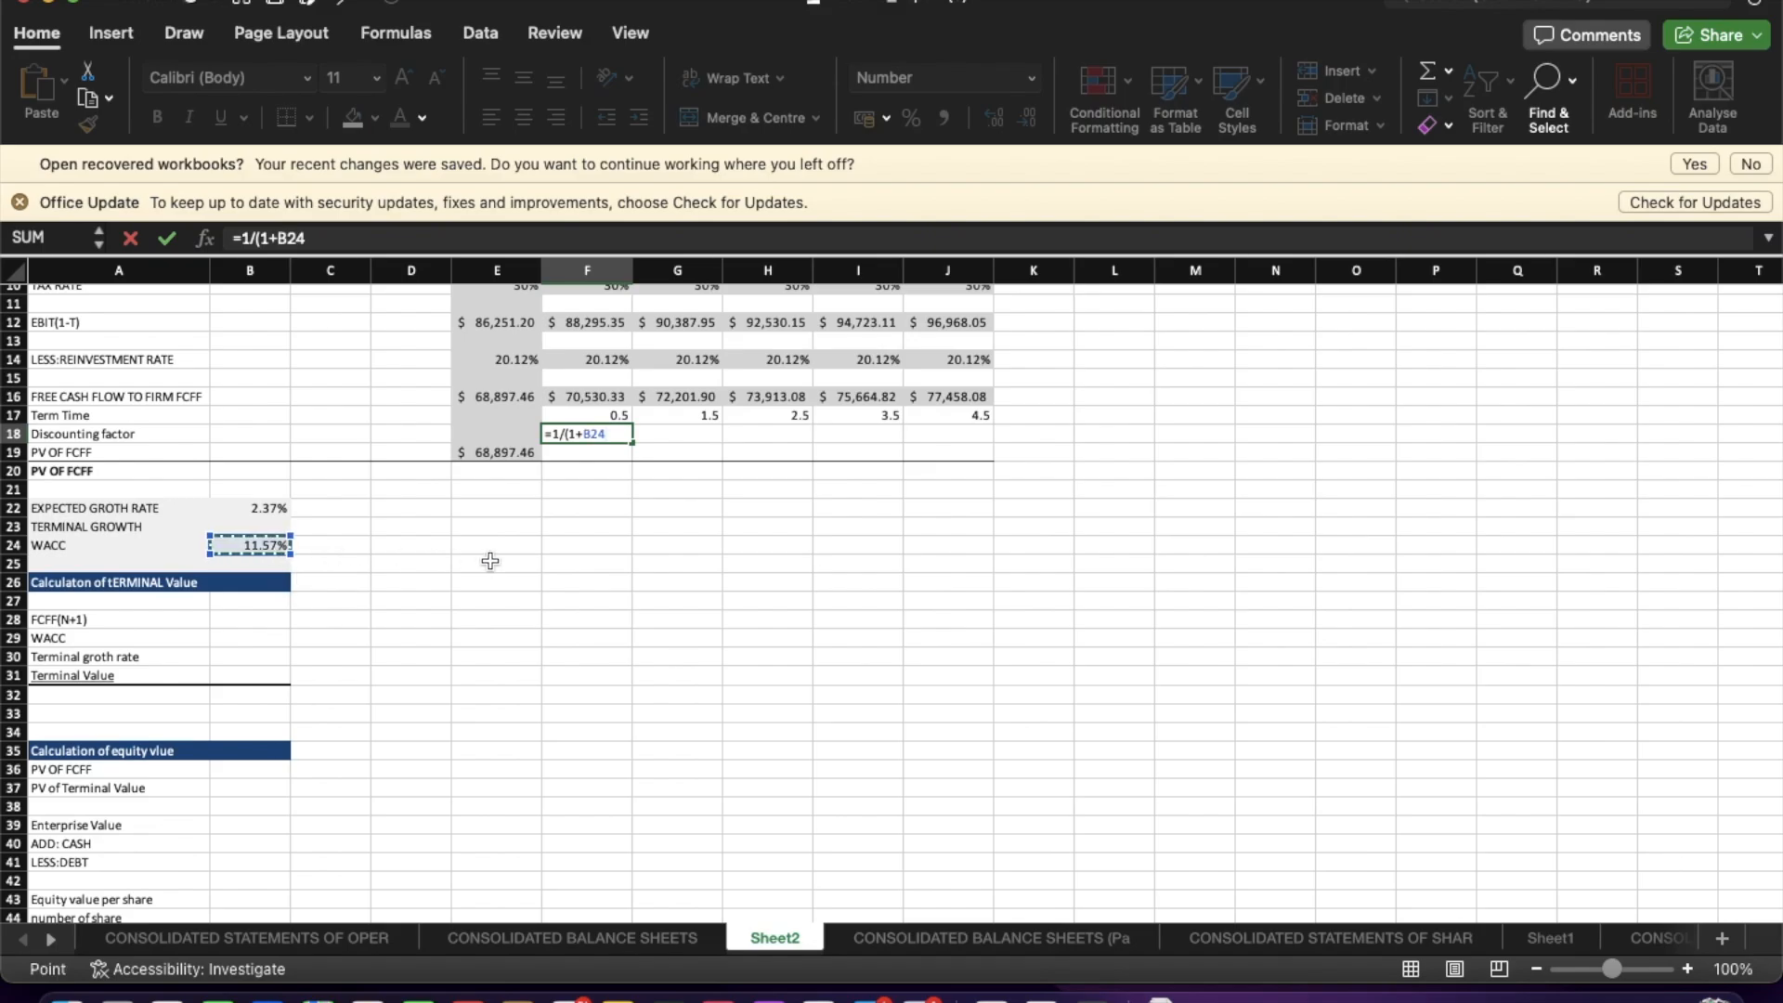
{"action": "type", "text": ")^"}
{"action": "left_click", "coordinate": [613, 418]}
{"action": "key", "text": "Return"}
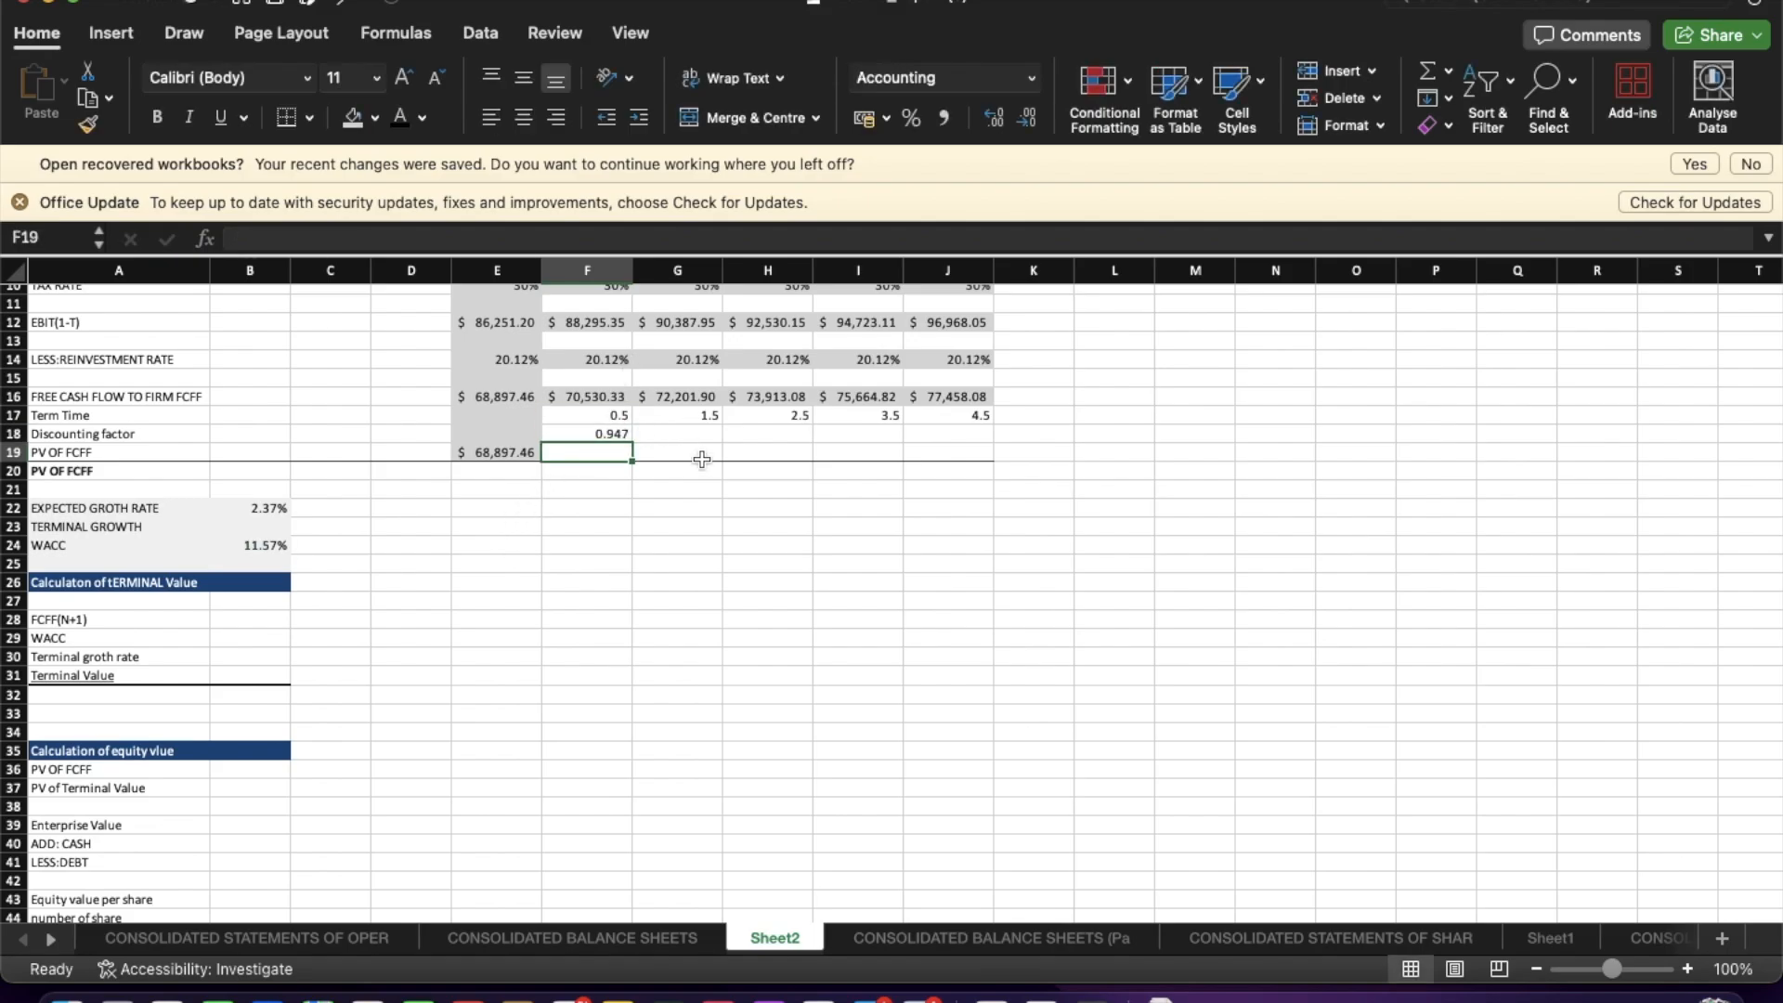
Extend the discounting factor formula across Sep-26 to Sep-29.
{"action": "left_click", "coordinate": [622, 434]}
{"action": "left_click_drag", "start_coordinate": [639, 441], "coordinate": [887, 416]}
{"action": "left_click", "coordinate": [599, 430]}
{"action": "left_click_drag", "start_coordinate": [632, 443], "coordinate": [992, 449]}
Fill the Sep-25 to Sep-29 date header cells with dark green.
{"action": "scroll", "coordinate": [992, 450], "scroll_direction": "up", "scroll_amount": 3}
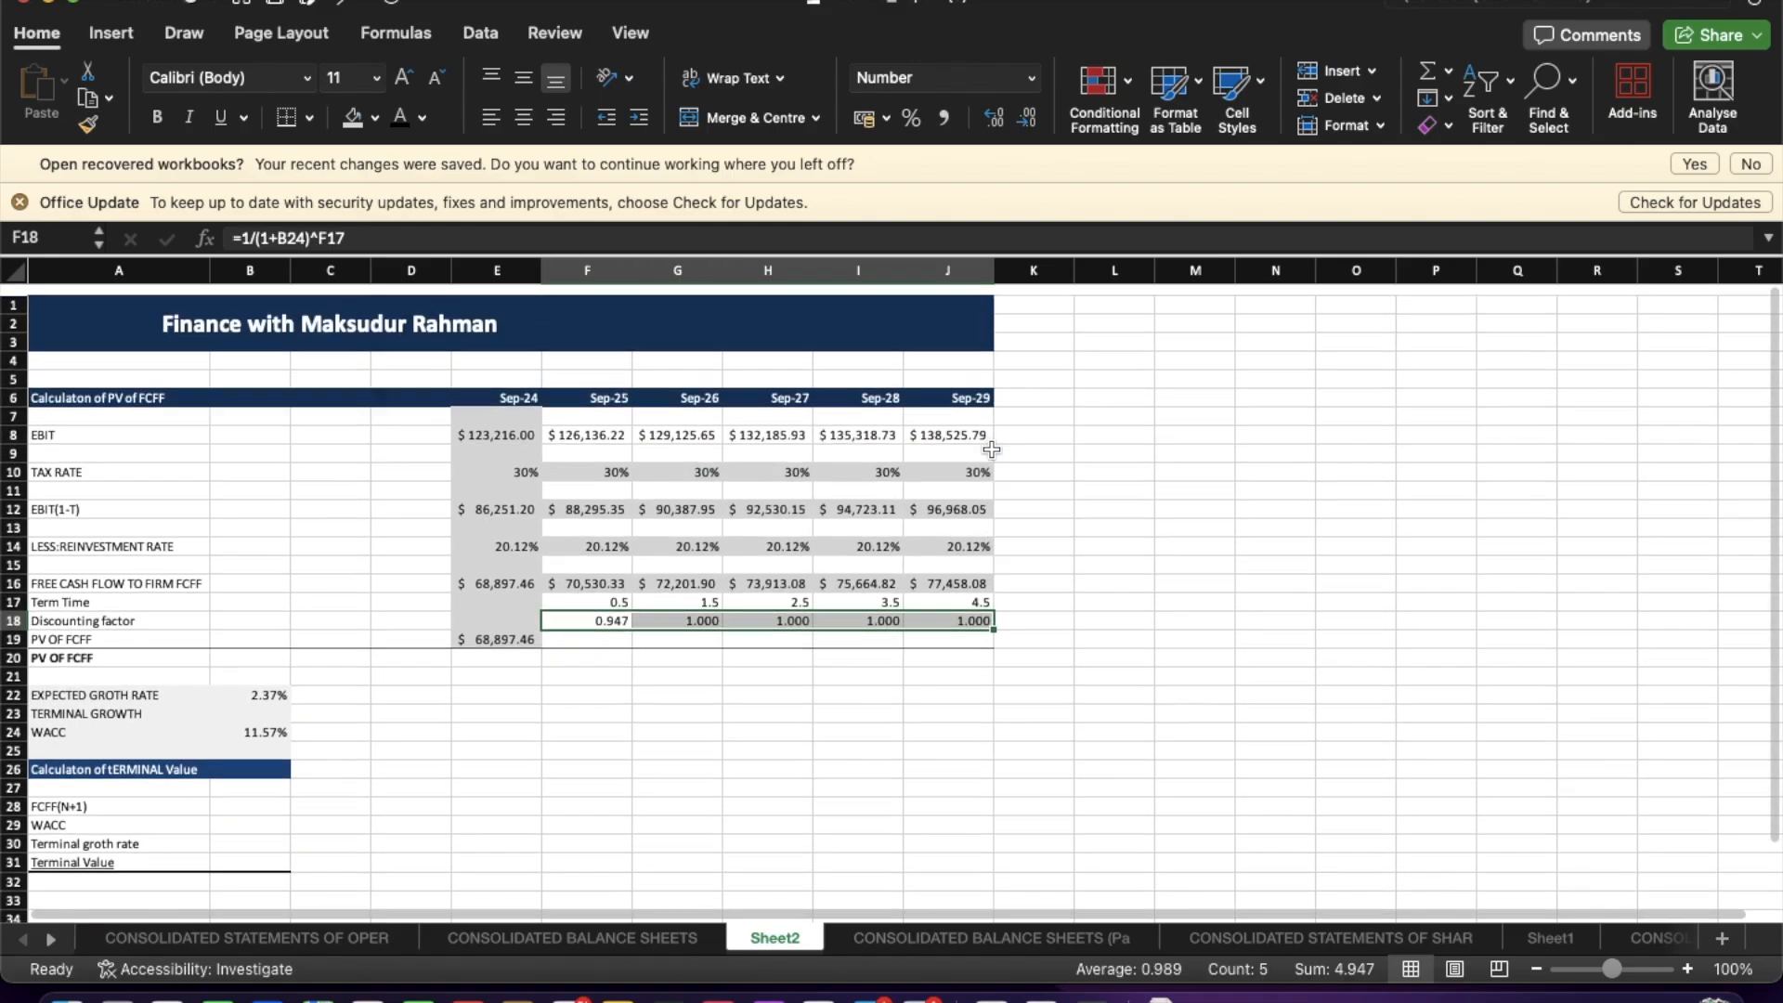
{"action": "left_click", "coordinate": [583, 384]}
{"action": "left_click_drag", "start_coordinate": [583, 384], "coordinate": [973, 383]}
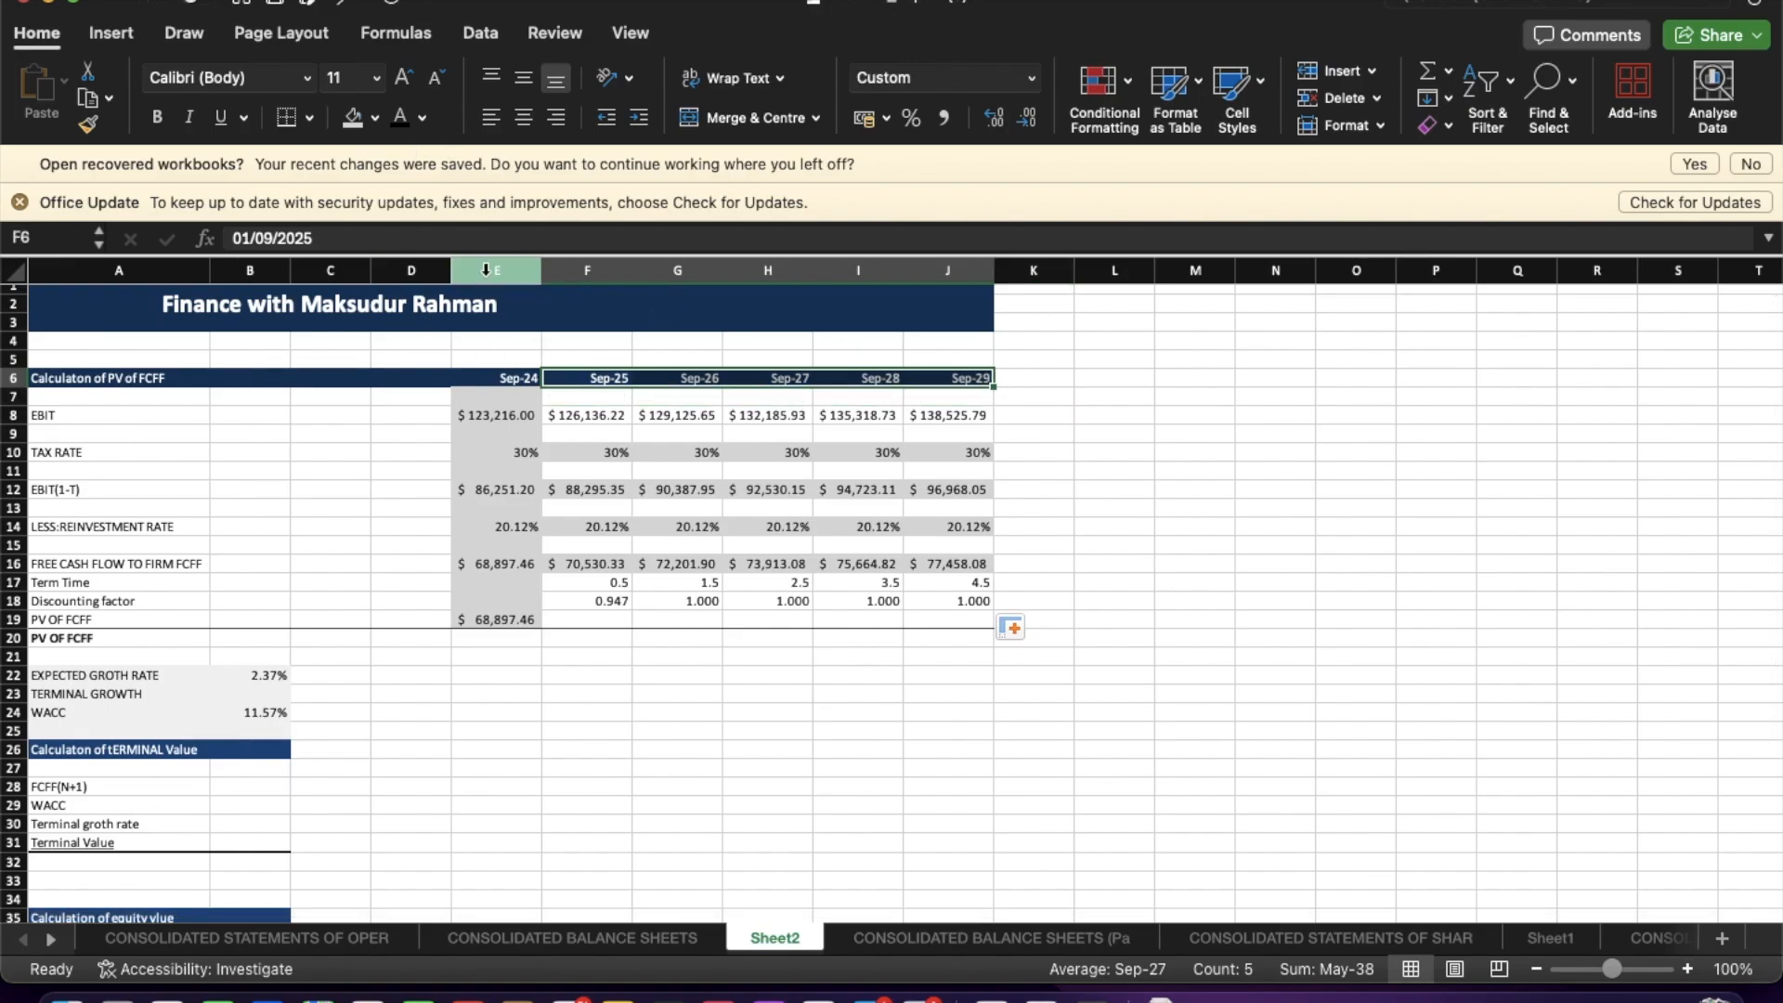
{"action": "left_click", "coordinate": [374, 117]}
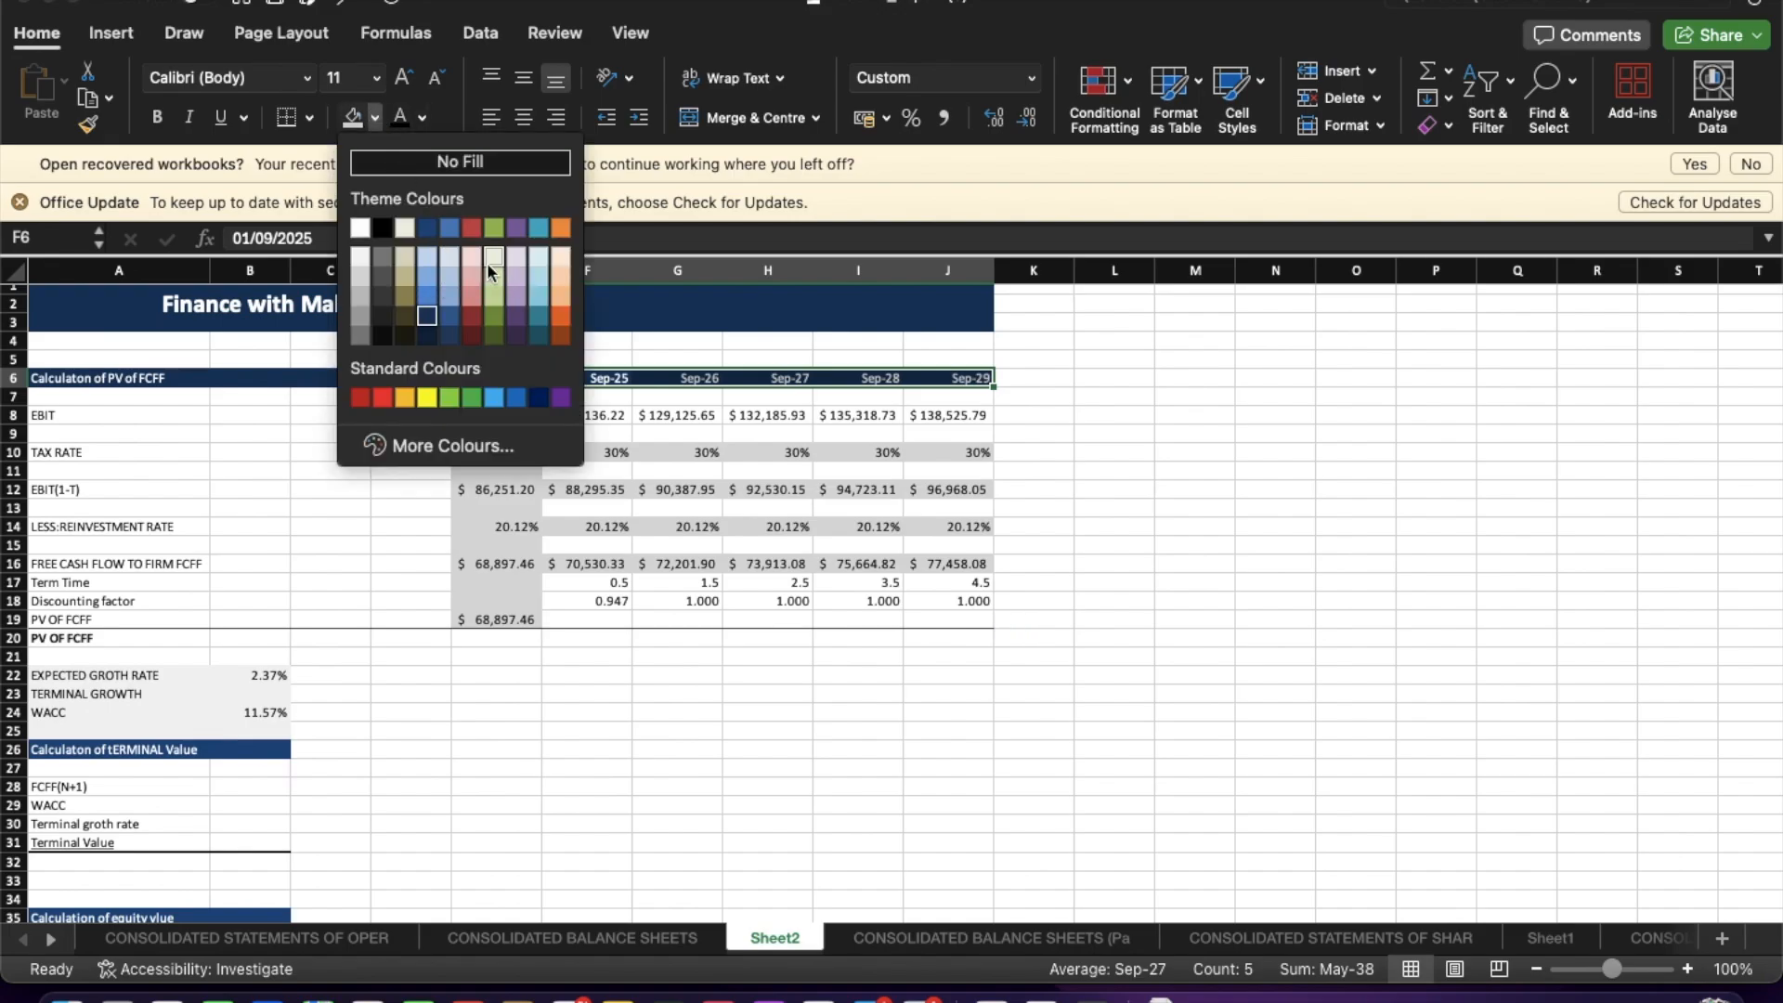
{"action": "left_click", "coordinate": [493, 276]}
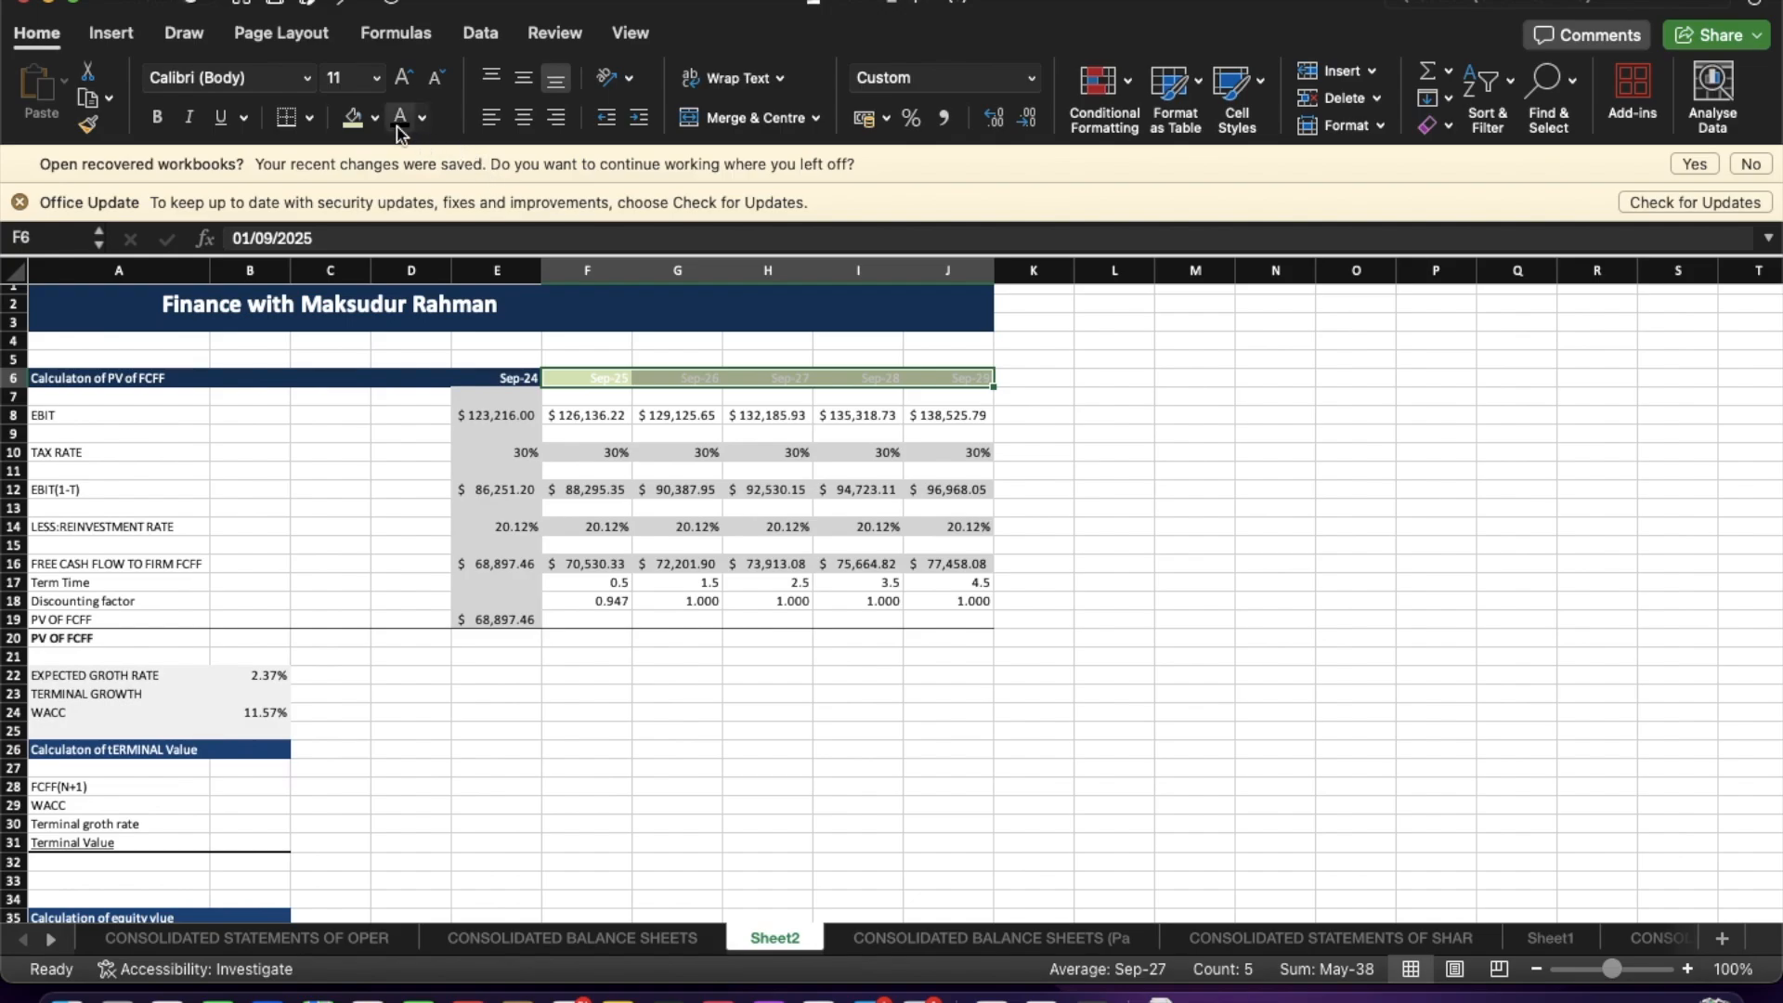
{"action": "left_click", "coordinate": [374, 118]}
{"action": "left_click", "coordinate": [494, 337]}
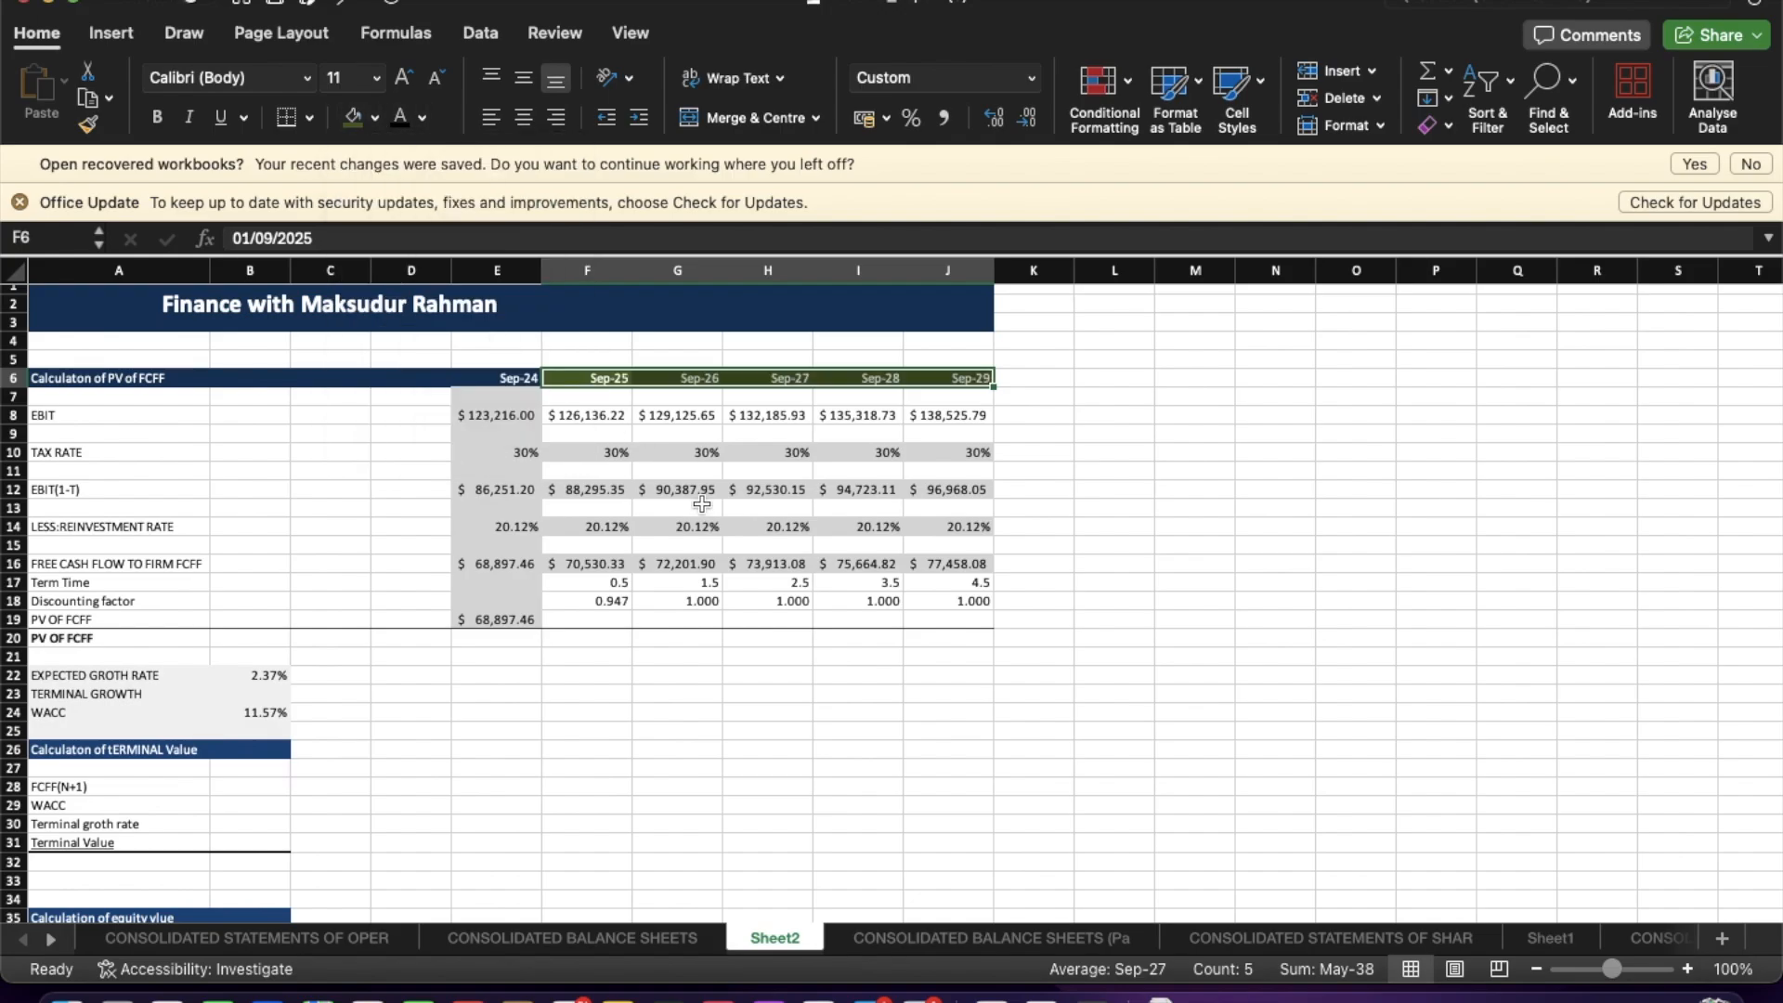
Enter "Forecasted" above the Sep-26 header and merge and centre it across Sep-26 and Sep-27.
{"action": "left_click", "coordinate": [742, 542]}
{"action": "left_click", "coordinate": [804, 694]}
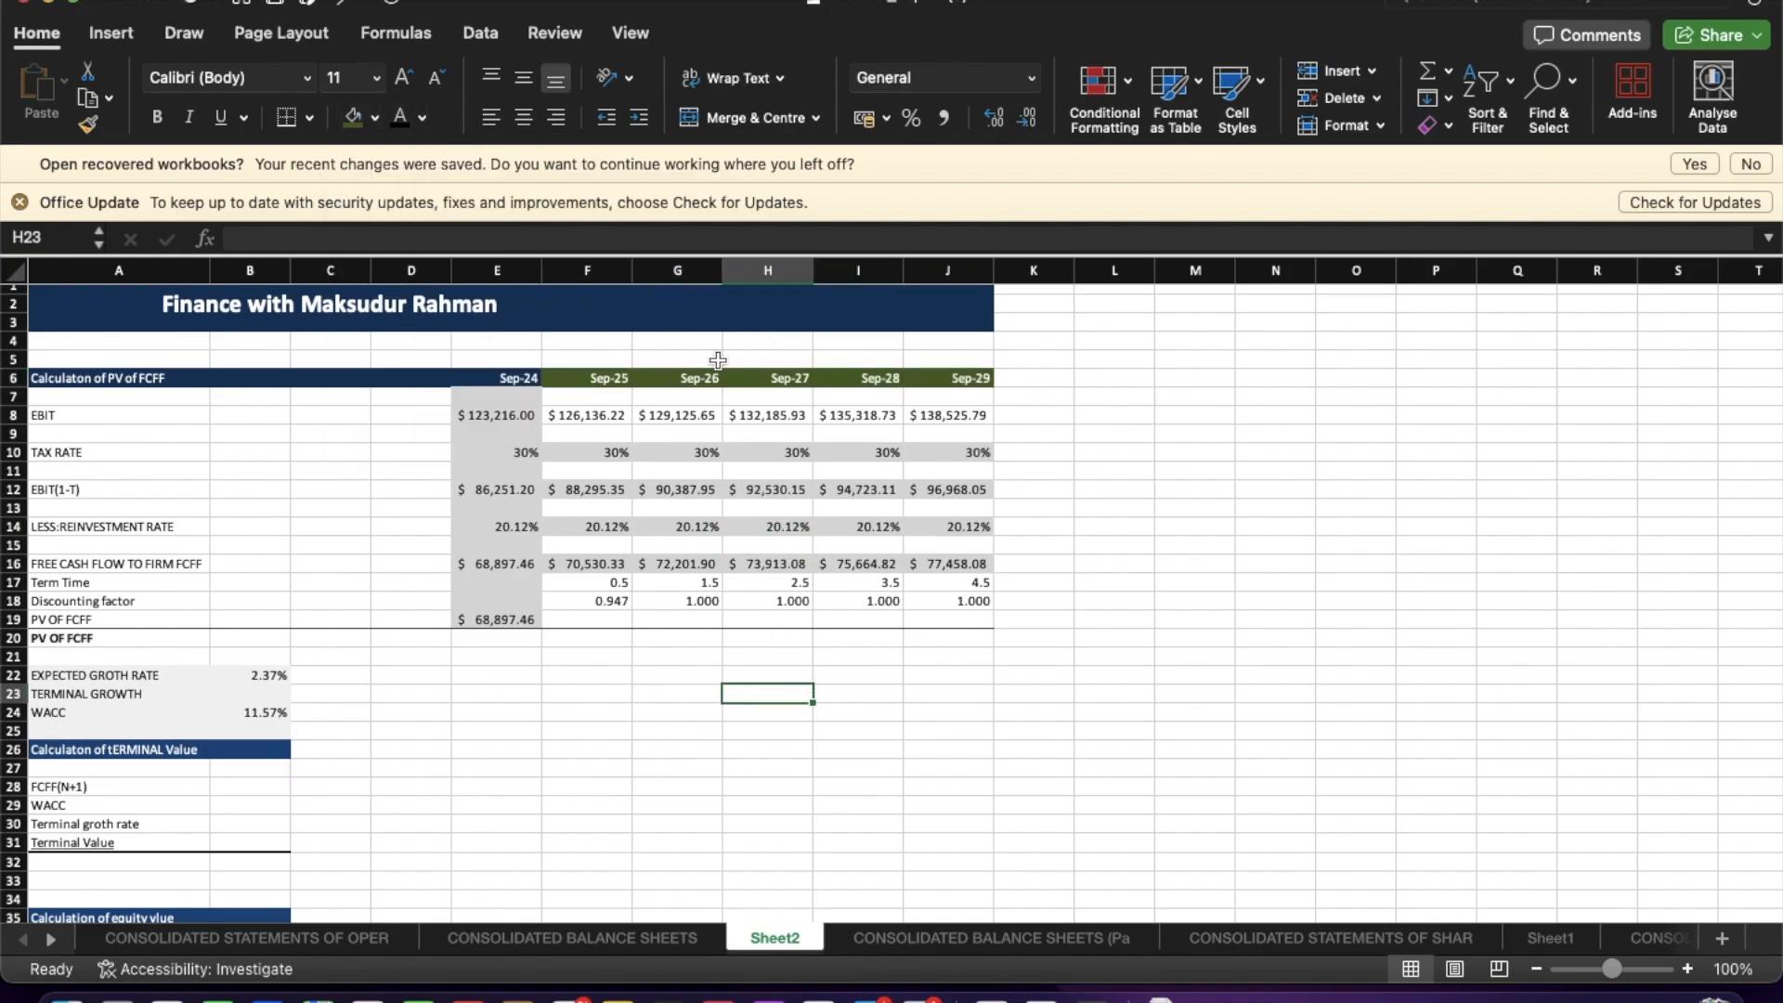
{"action": "left_click", "coordinate": [713, 360]}
{"action": "type", "text": "Forecasted"}
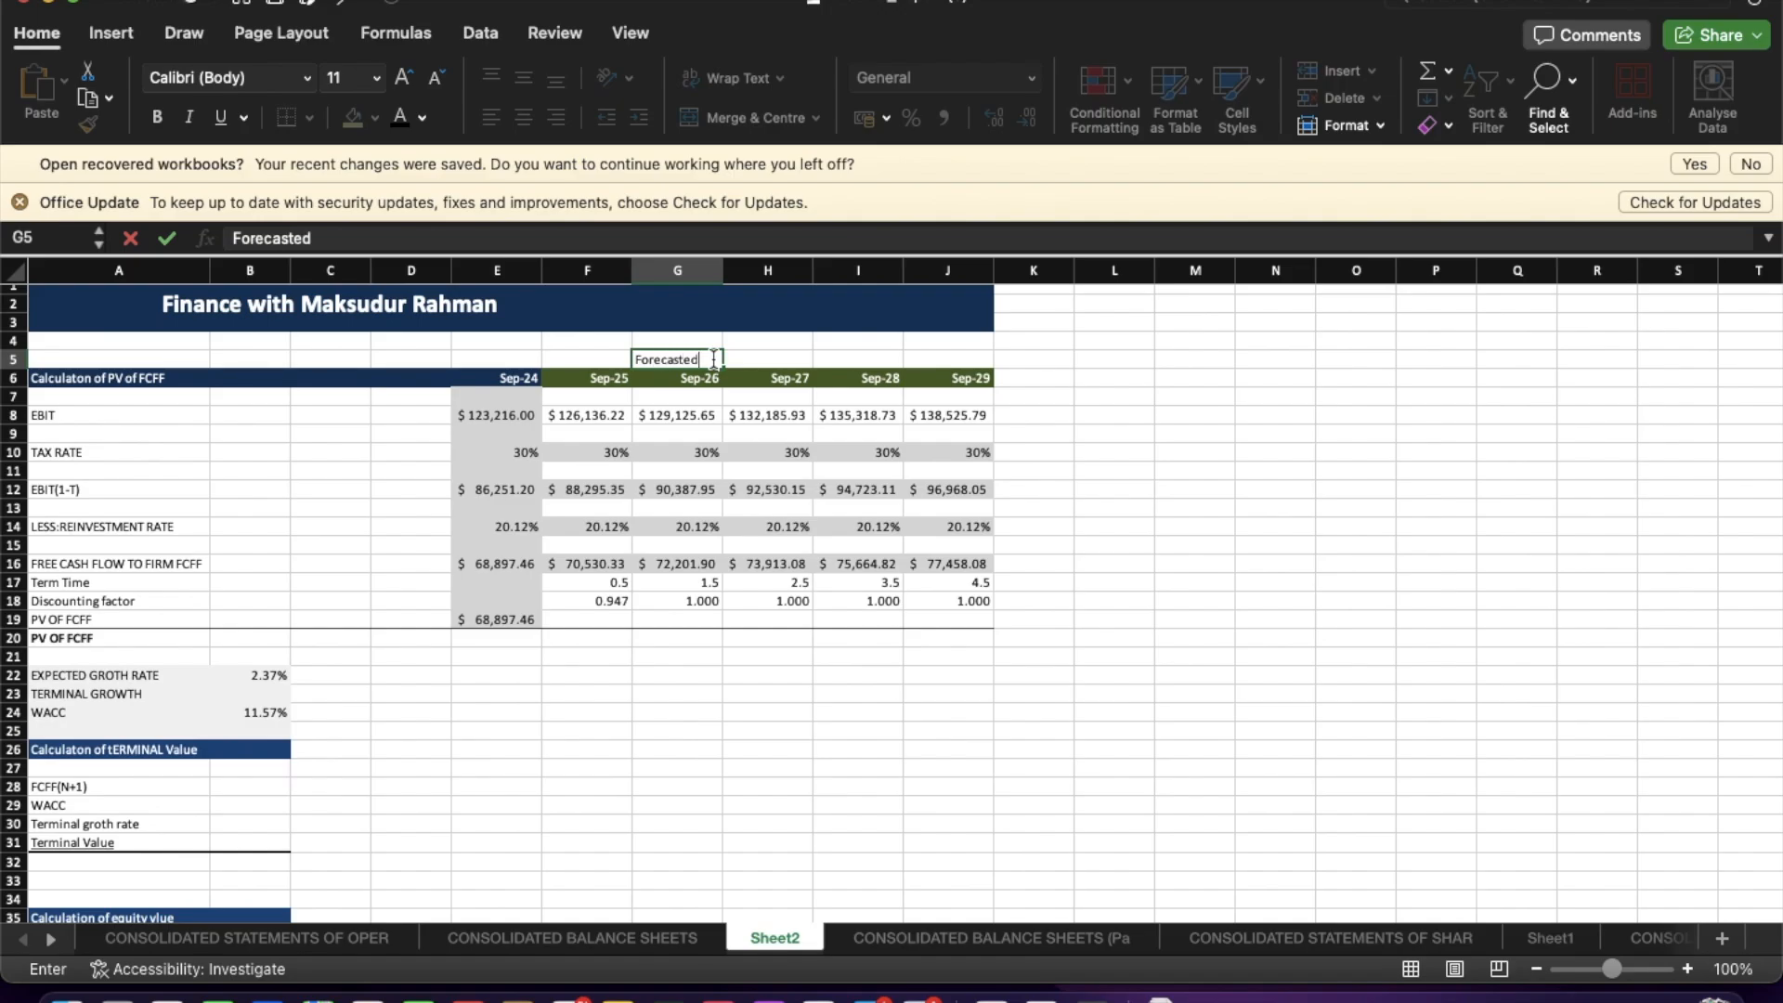
{"action": "key", "text": "Return"}
{"action": "left_click_drag", "start_coordinate": [707, 359], "coordinate": [778, 365]}
{"action": "left_click", "coordinate": [742, 118]}
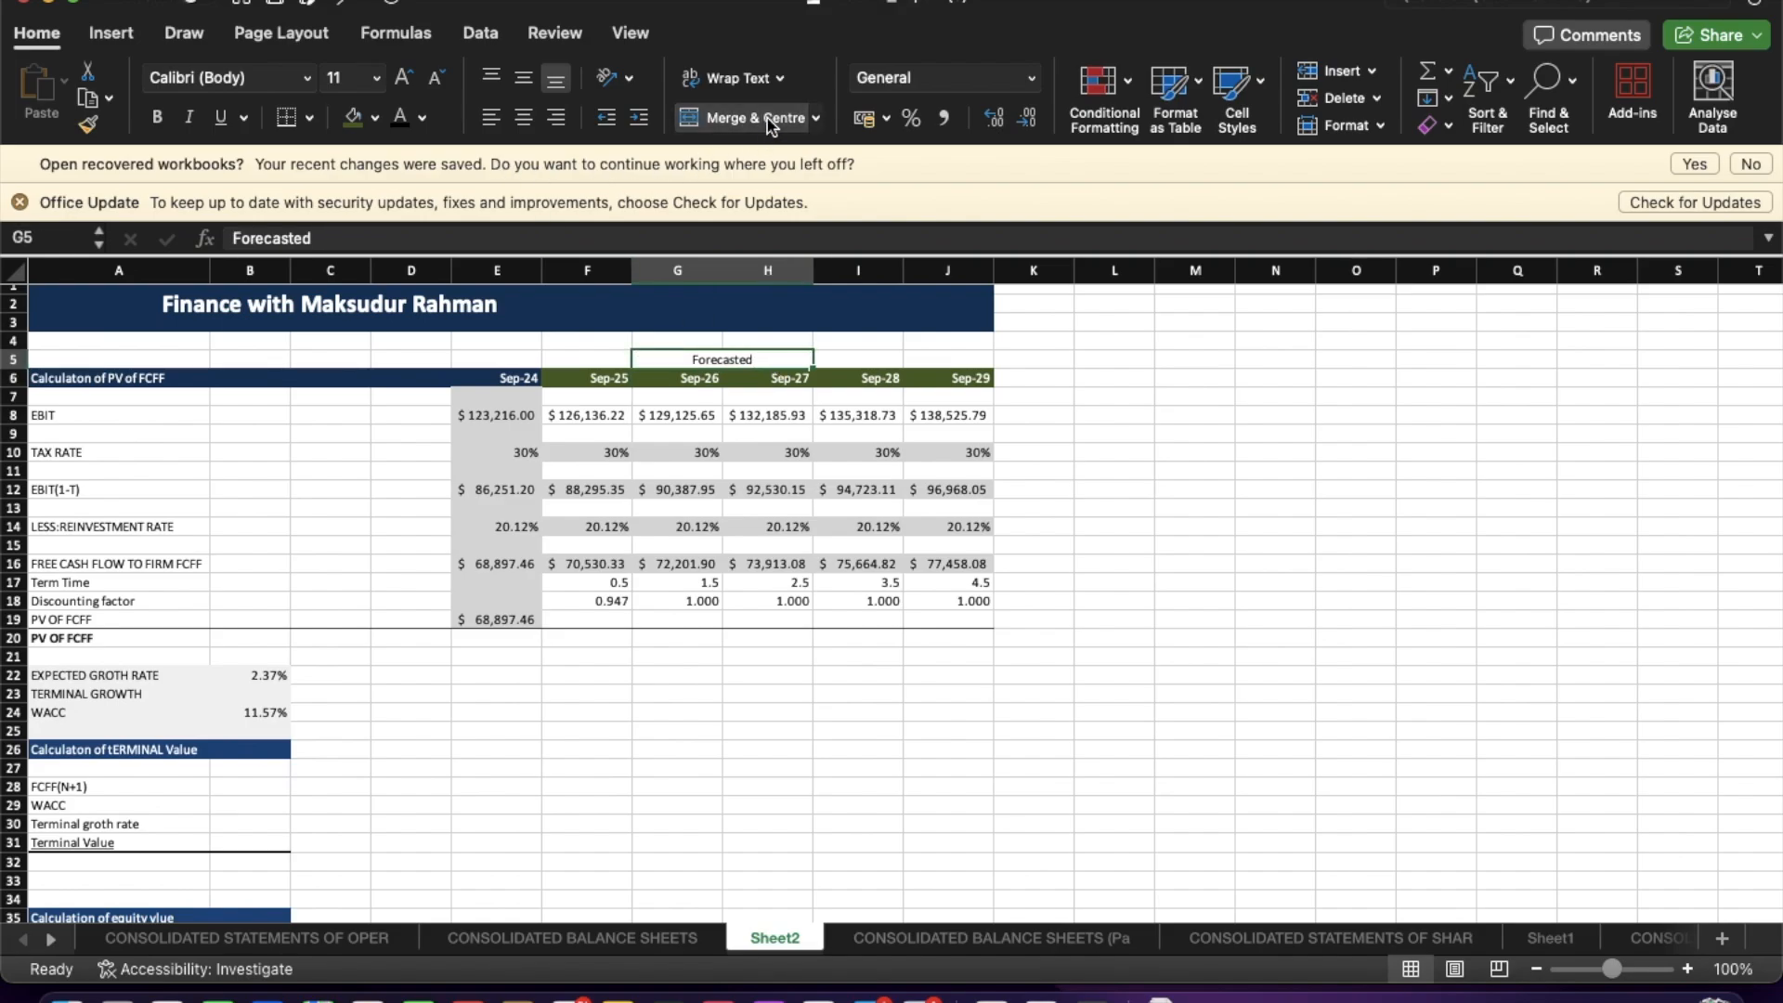
Fill the Forecasted label with dark green and set its font colour to white.
{"action": "left_click", "coordinate": [352, 117]}
{"action": "left_click", "coordinate": [664, 526]}
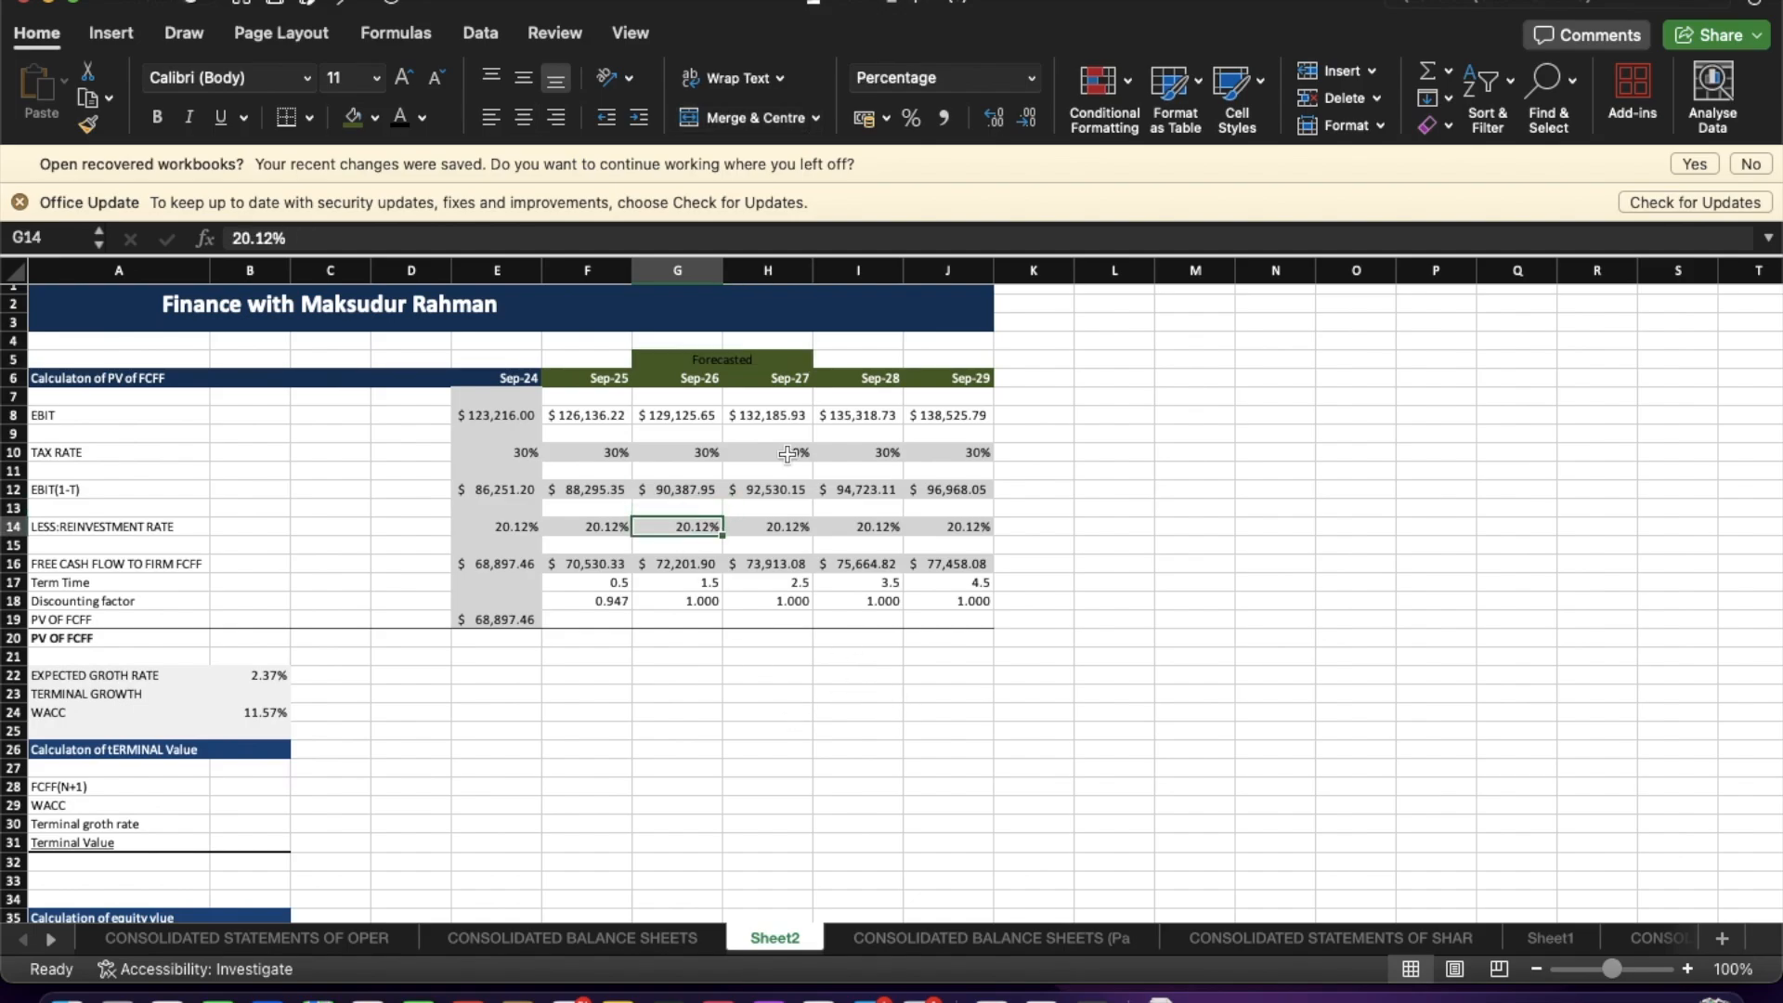
{"action": "left_click", "coordinate": [747, 359]}
{"action": "left_click", "coordinate": [423, 118]}
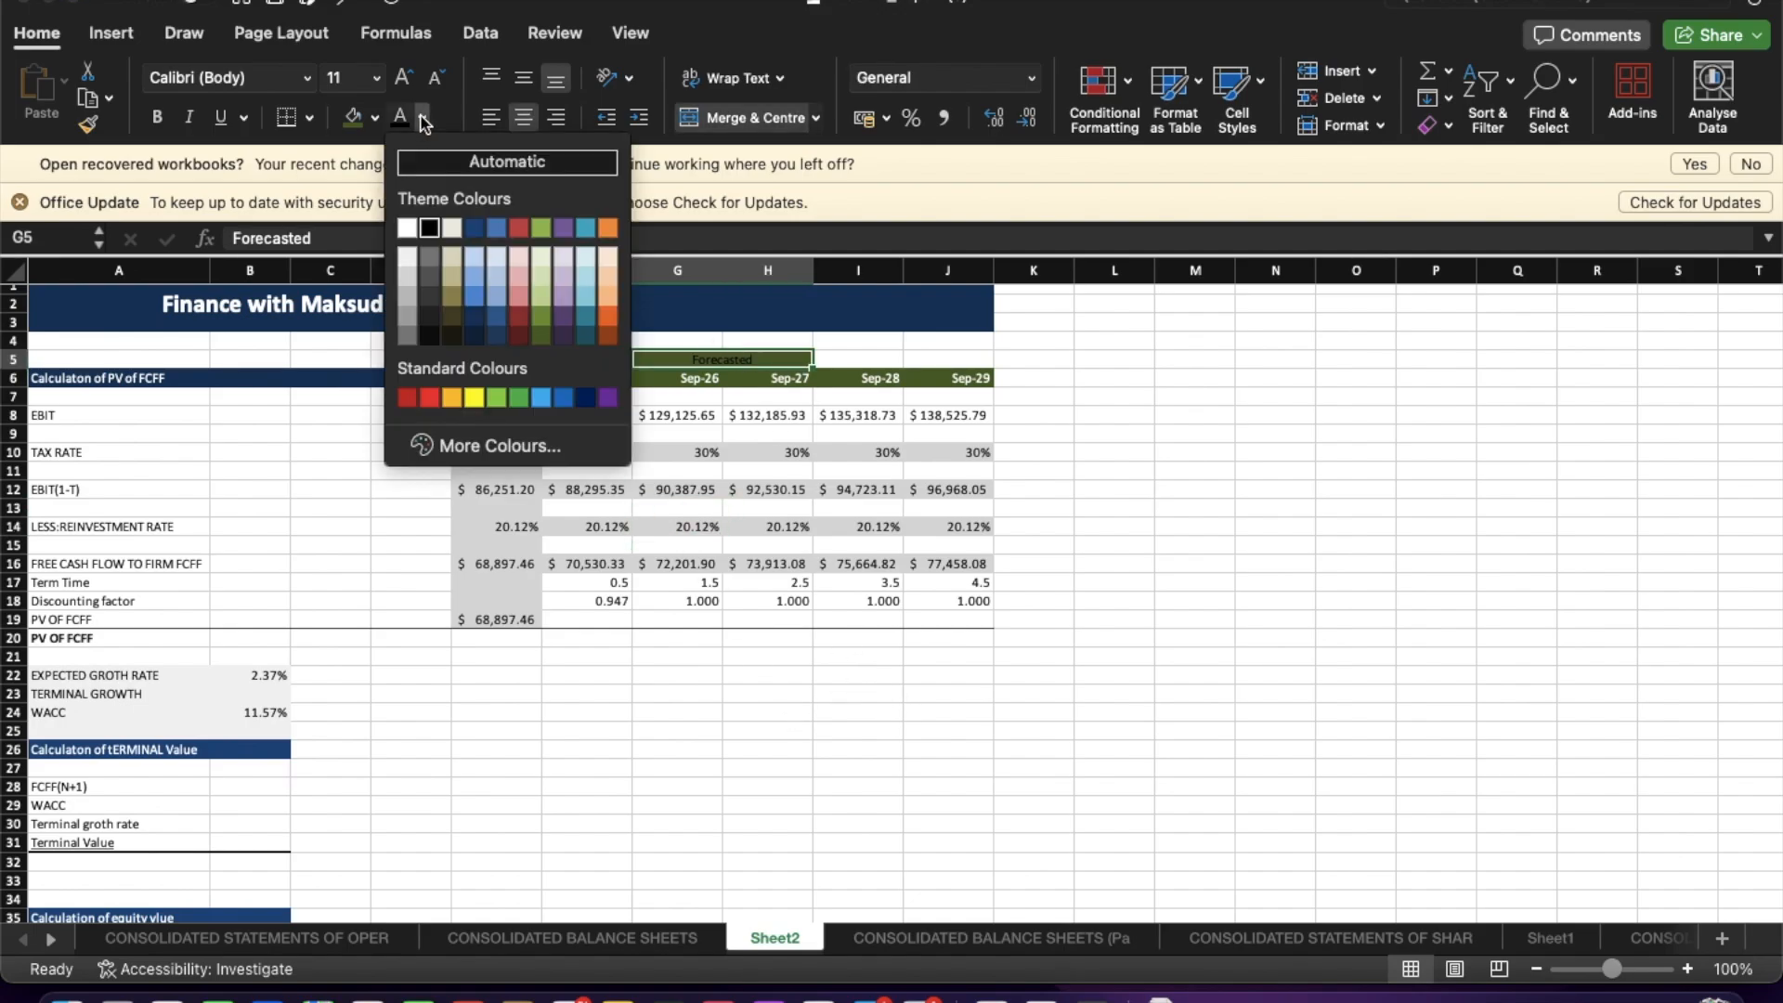
{"action": "left_click", "coordinate": [407, 229]}
{"action": "left_click", "coordinate": [673, 489]}
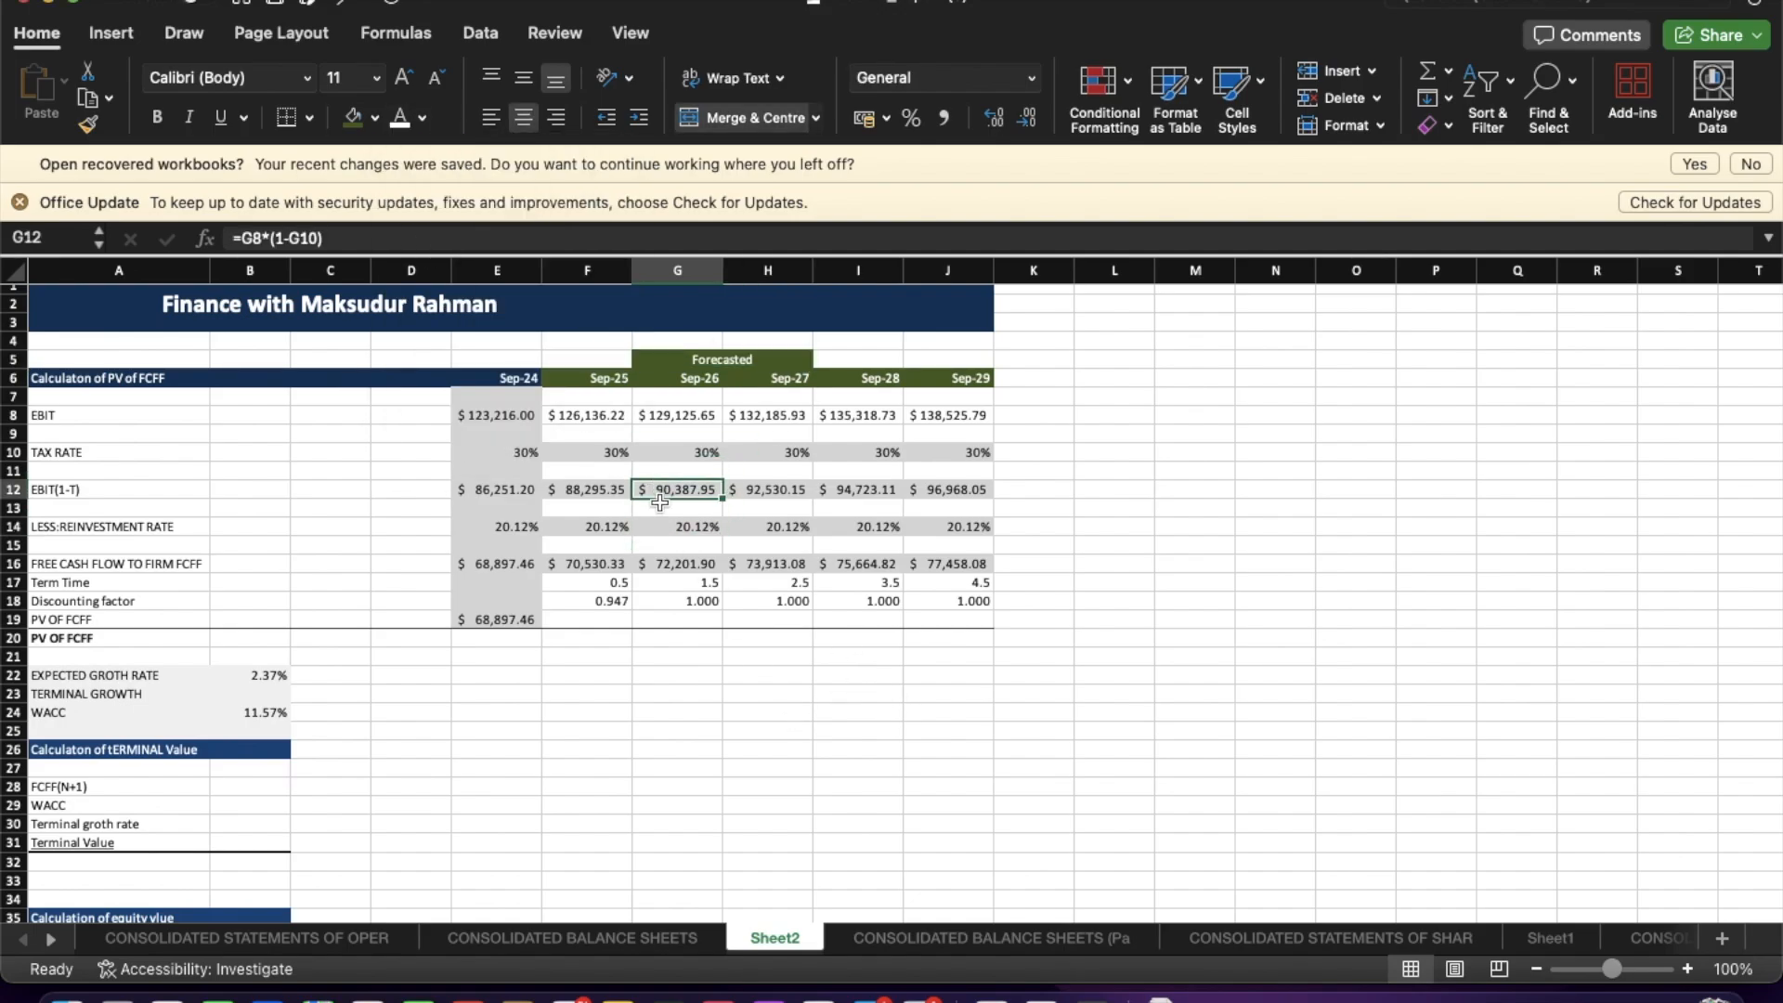
{"action": "left_click", "coordinate": [756, 729]}
{"action": "left_click", "coordinate": [753, 361]}
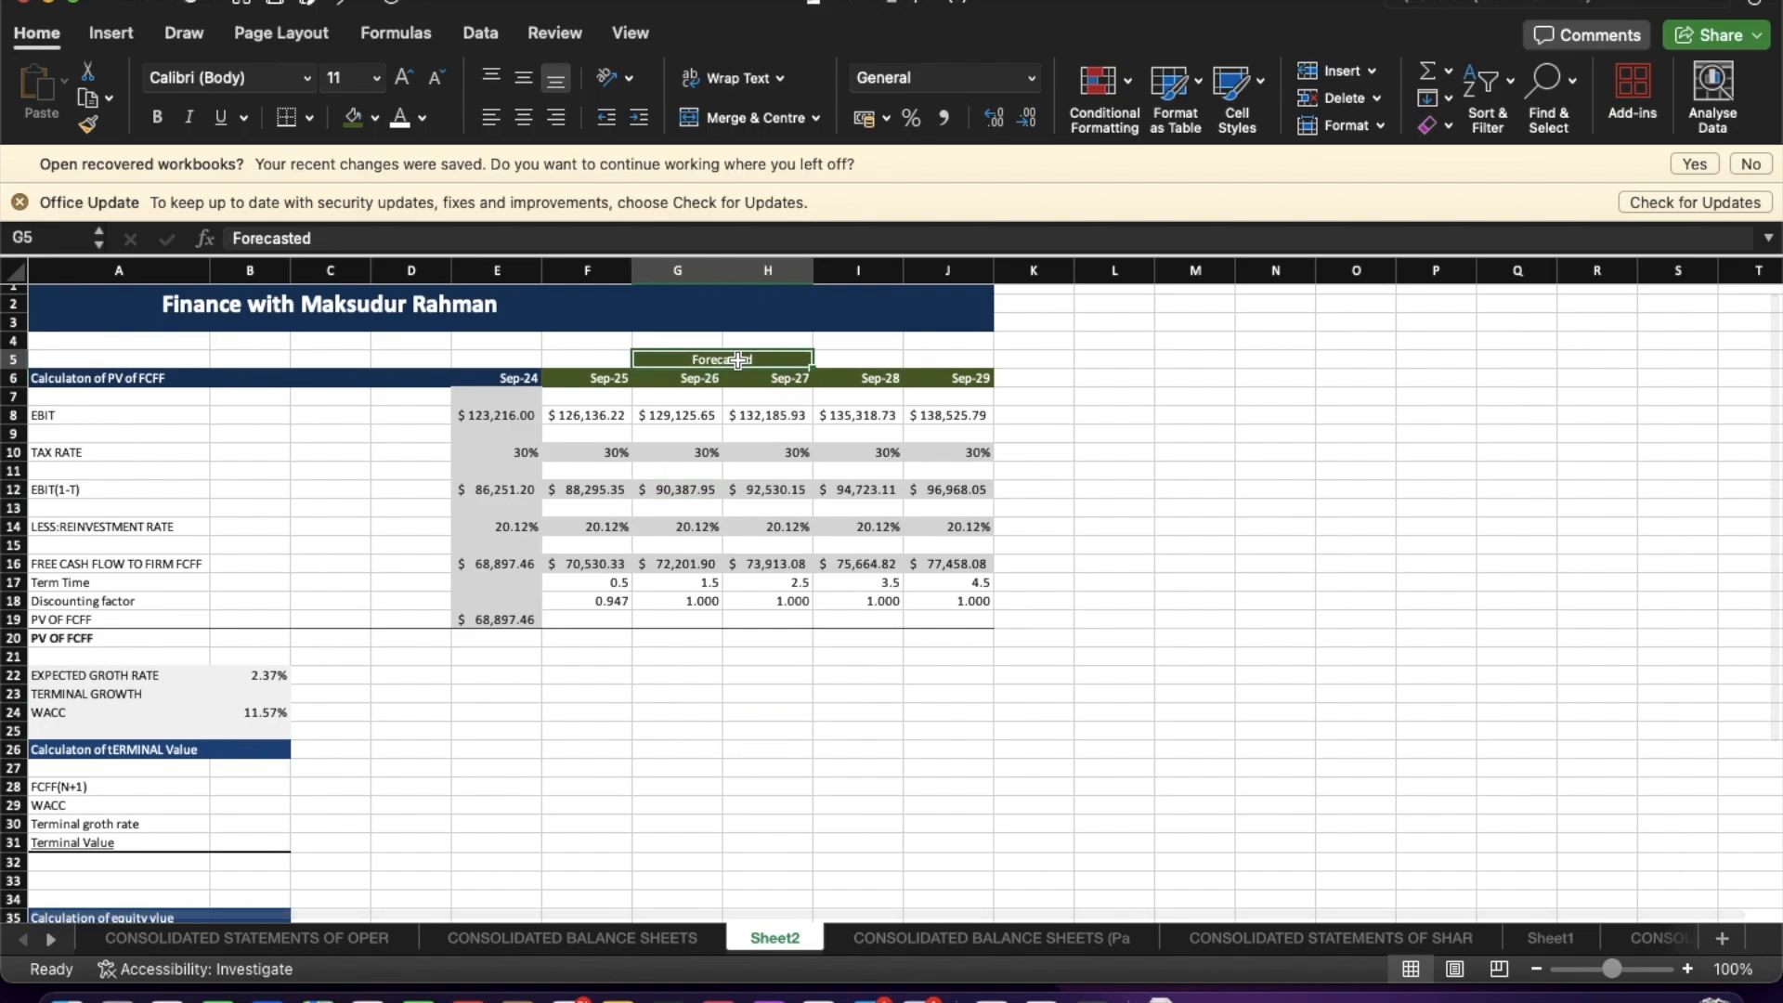
{"action": "left_click", "coordinate": [607, 634]}
{"action": "left_click", "coordinate": [677, 804]}
{"action": "left_click", "coordinate": [760, 775]}
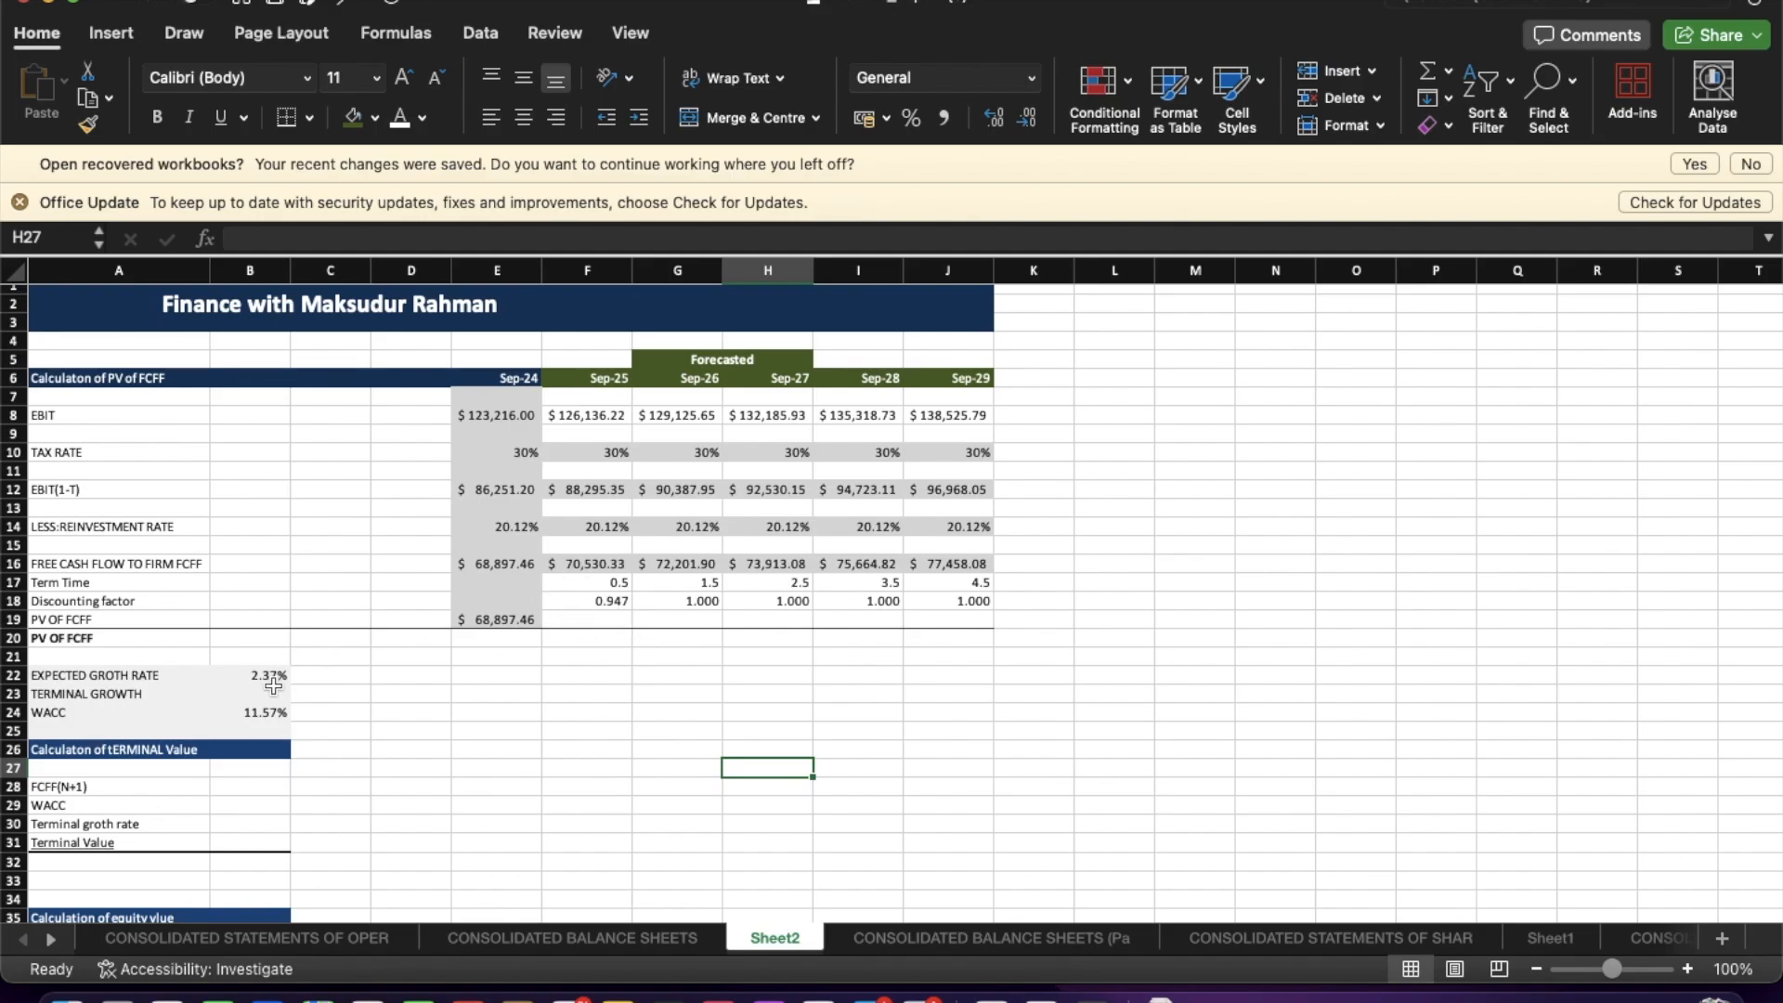
{"action": "left_click", "coordinate": [273, 698]}
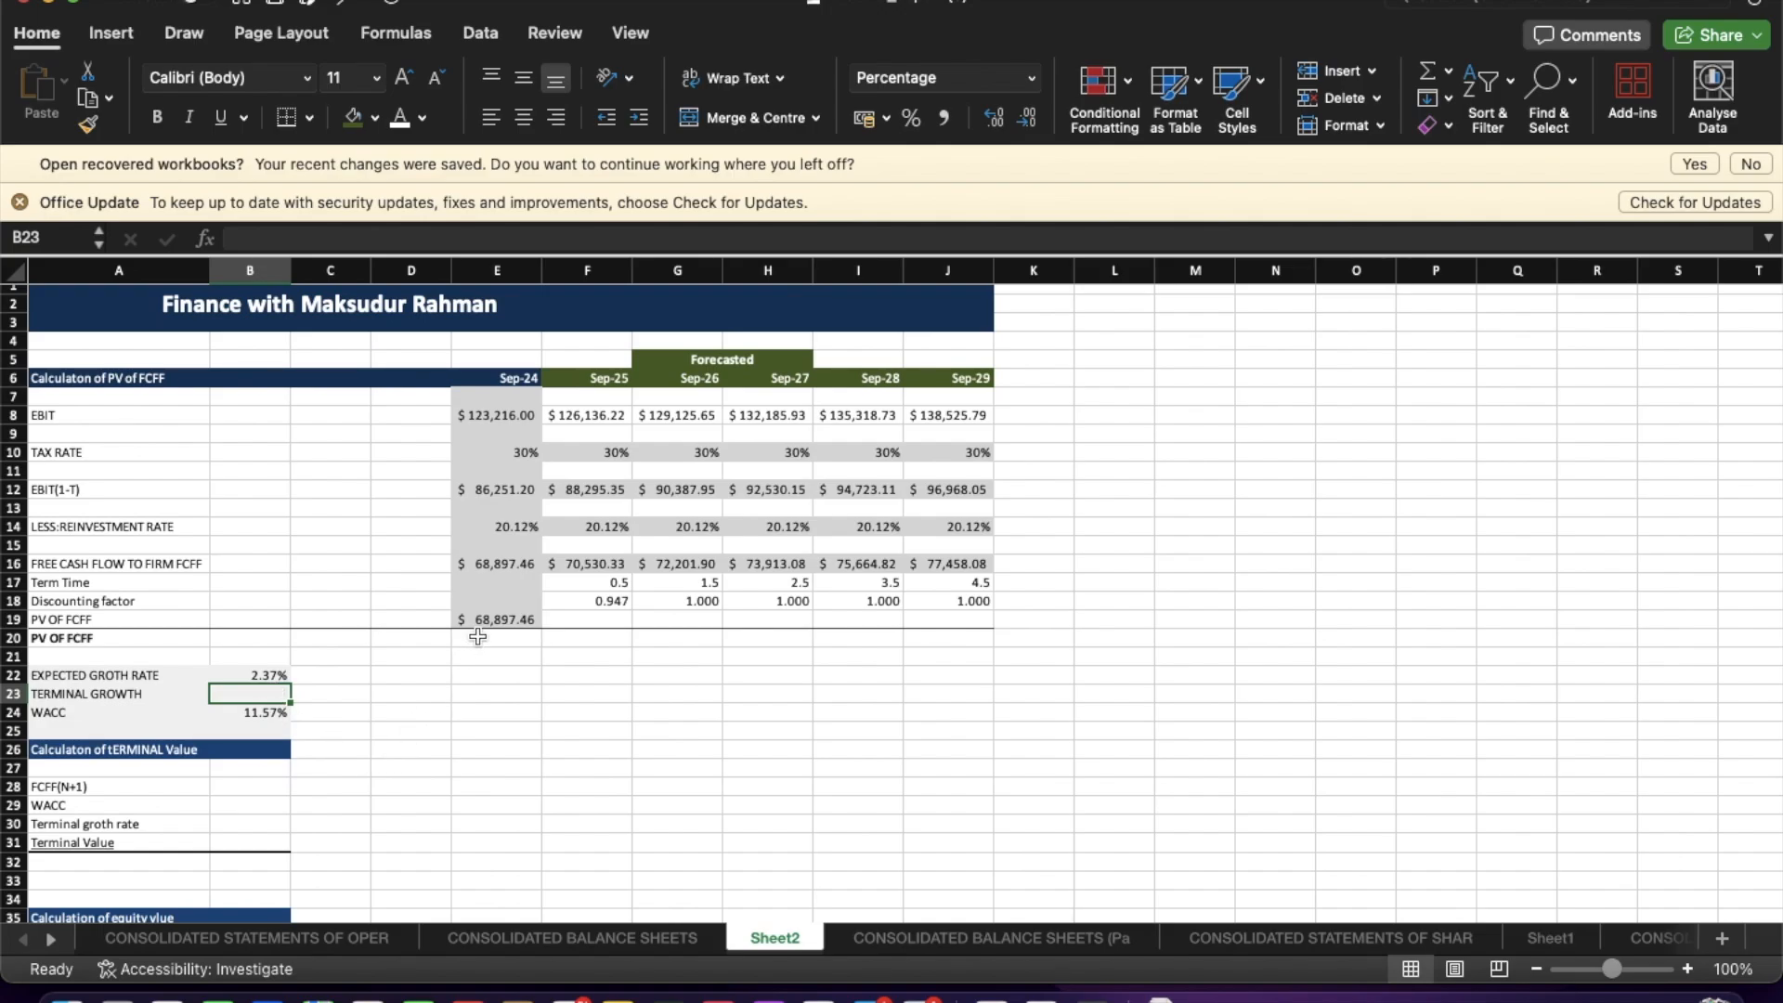
Rename the terminal growth label to "TERMINAL GROWTH (GDP)".
{"action": "left_click", "coordinate": [170, 711]}
{"action": "left_click_drag", "start_coordinate": [170, 719], "coordinate": [172, 704]}
{"action": "left_click", "coordinate": [769, 396]}
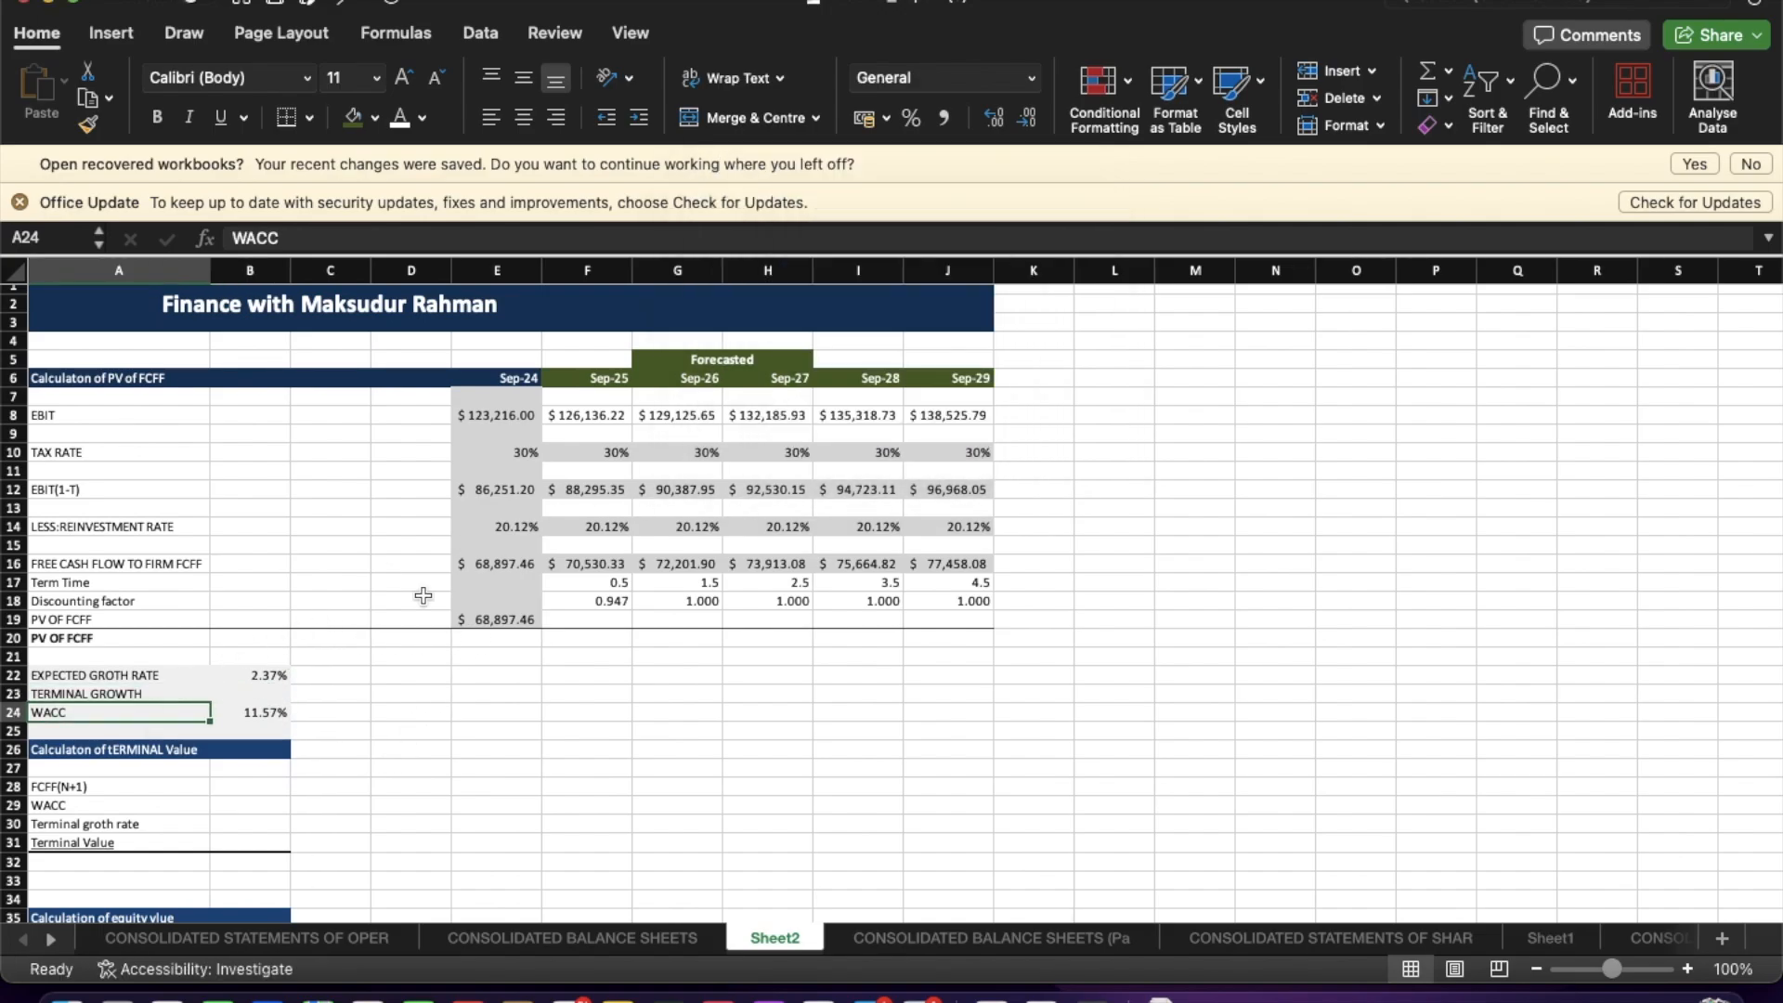
{"action": "left_click", "coordinate": [205, 694]}
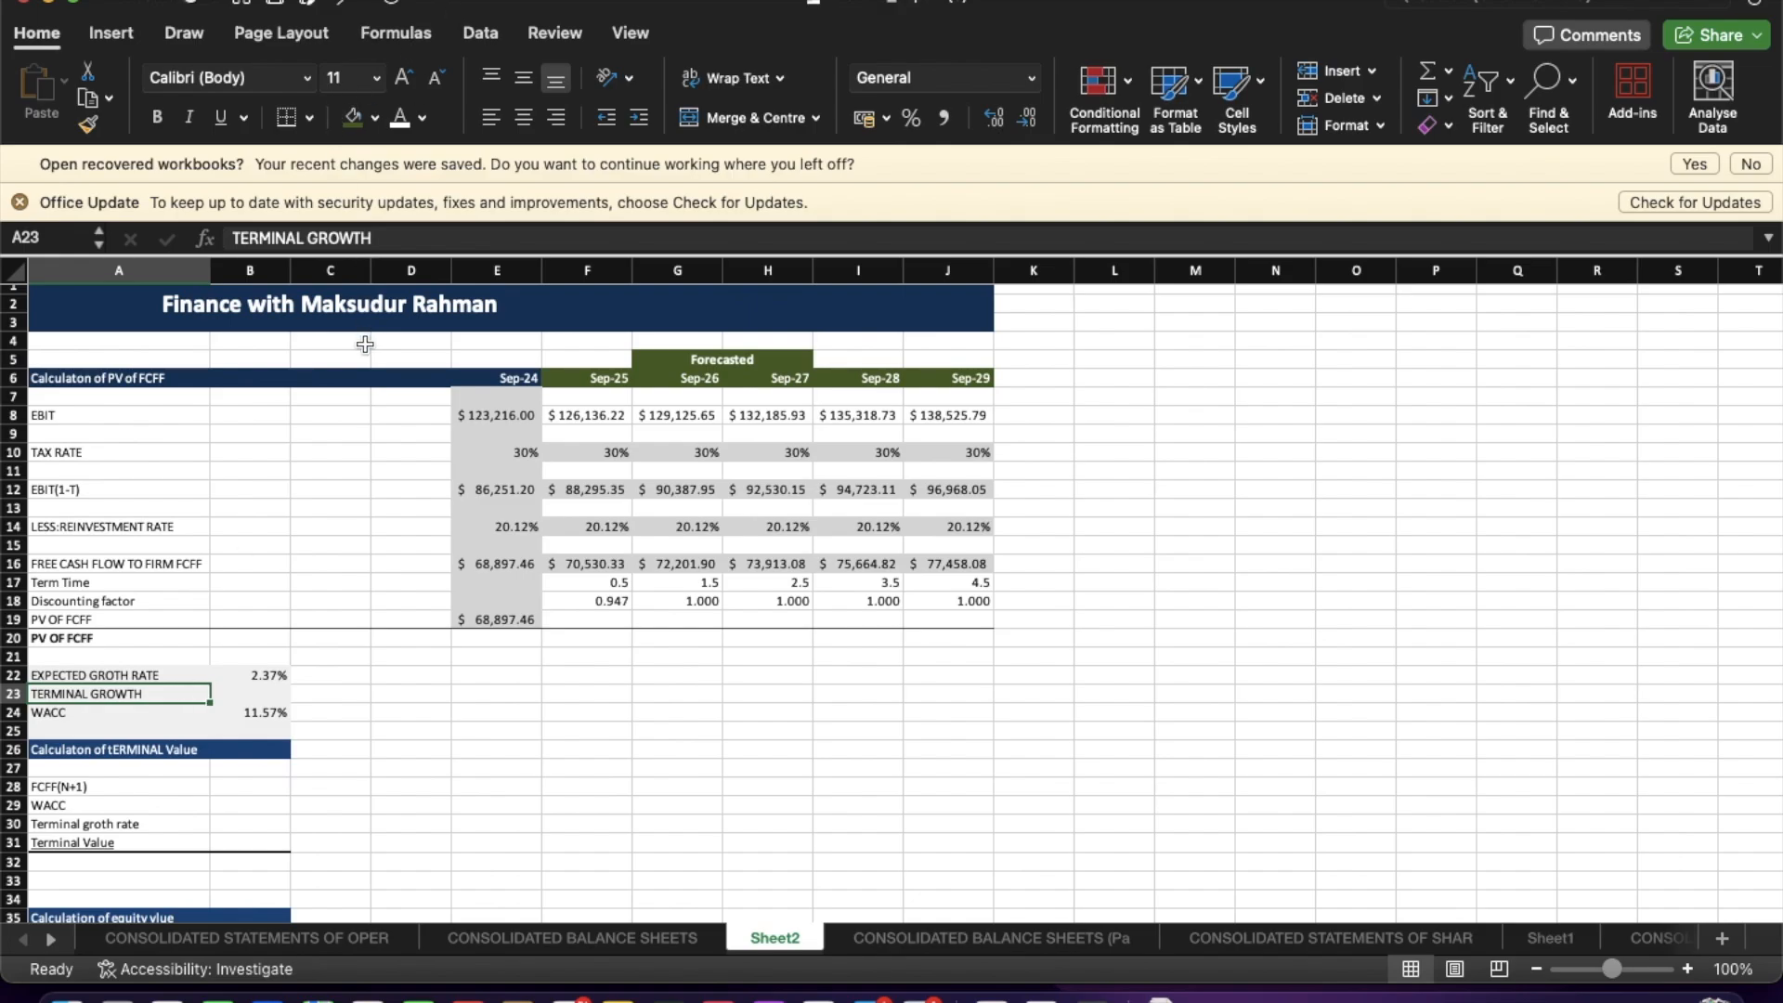
{"action": "left_click", "coordinate": [381, 240]}
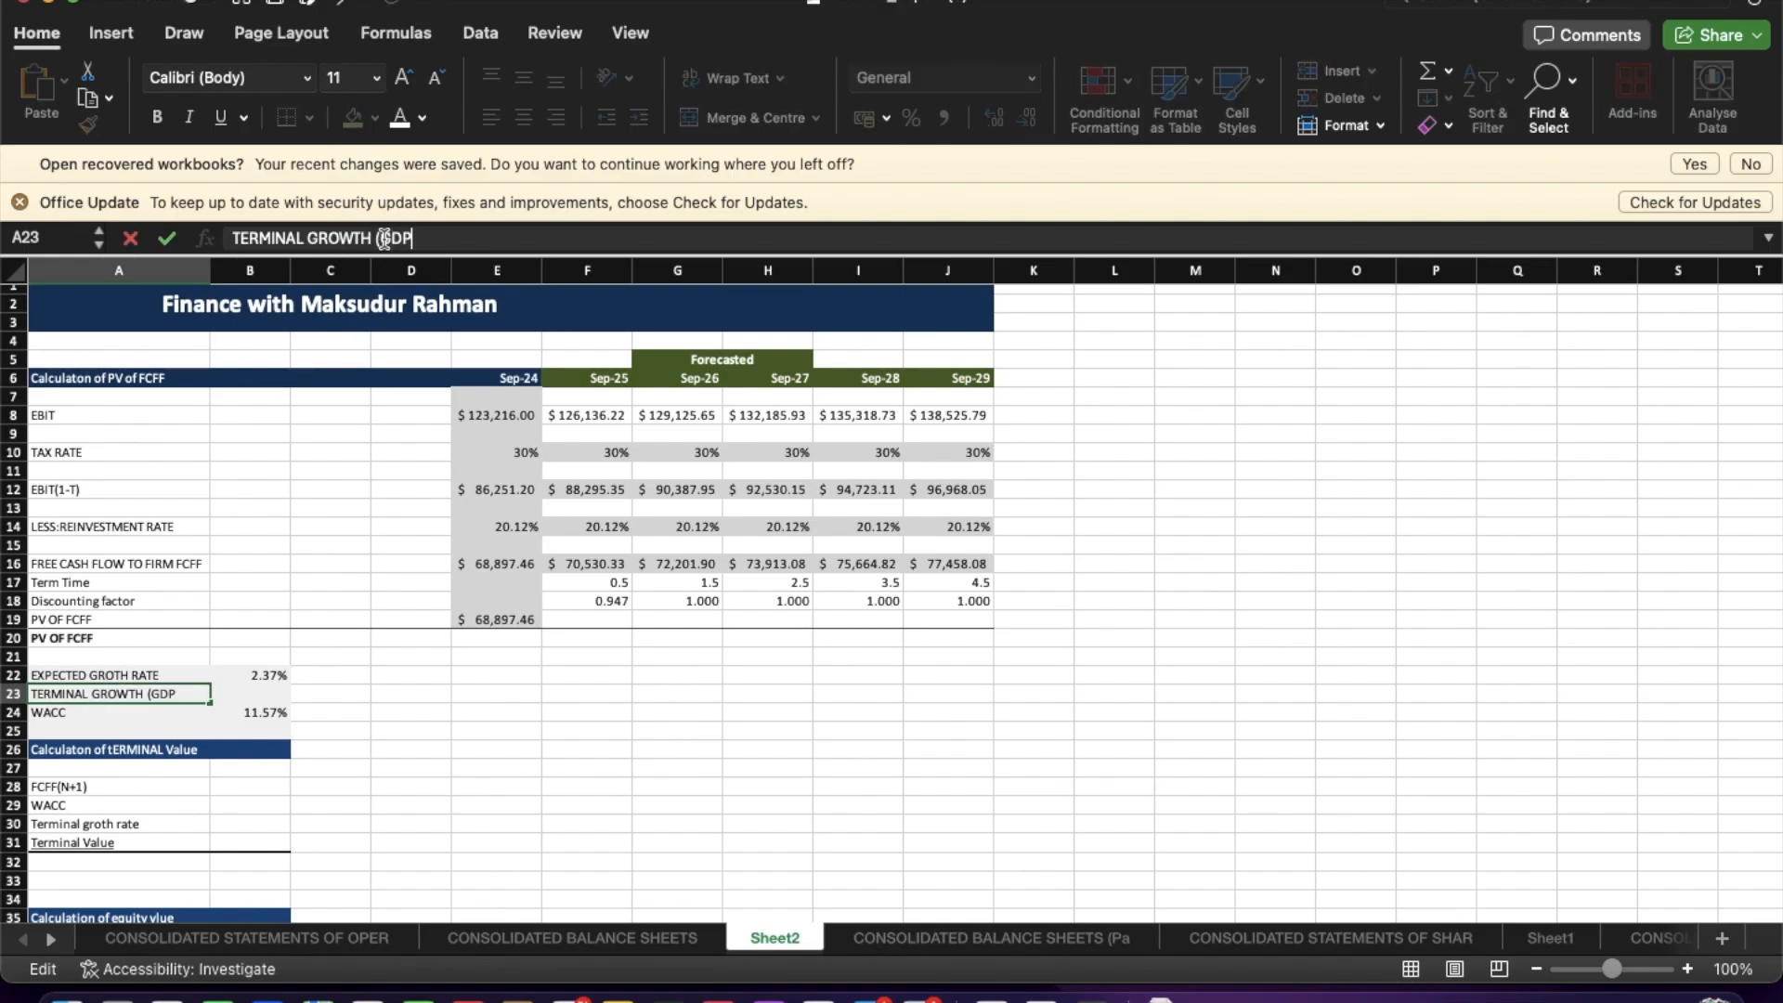
{"action": "key", "text": "Return"}
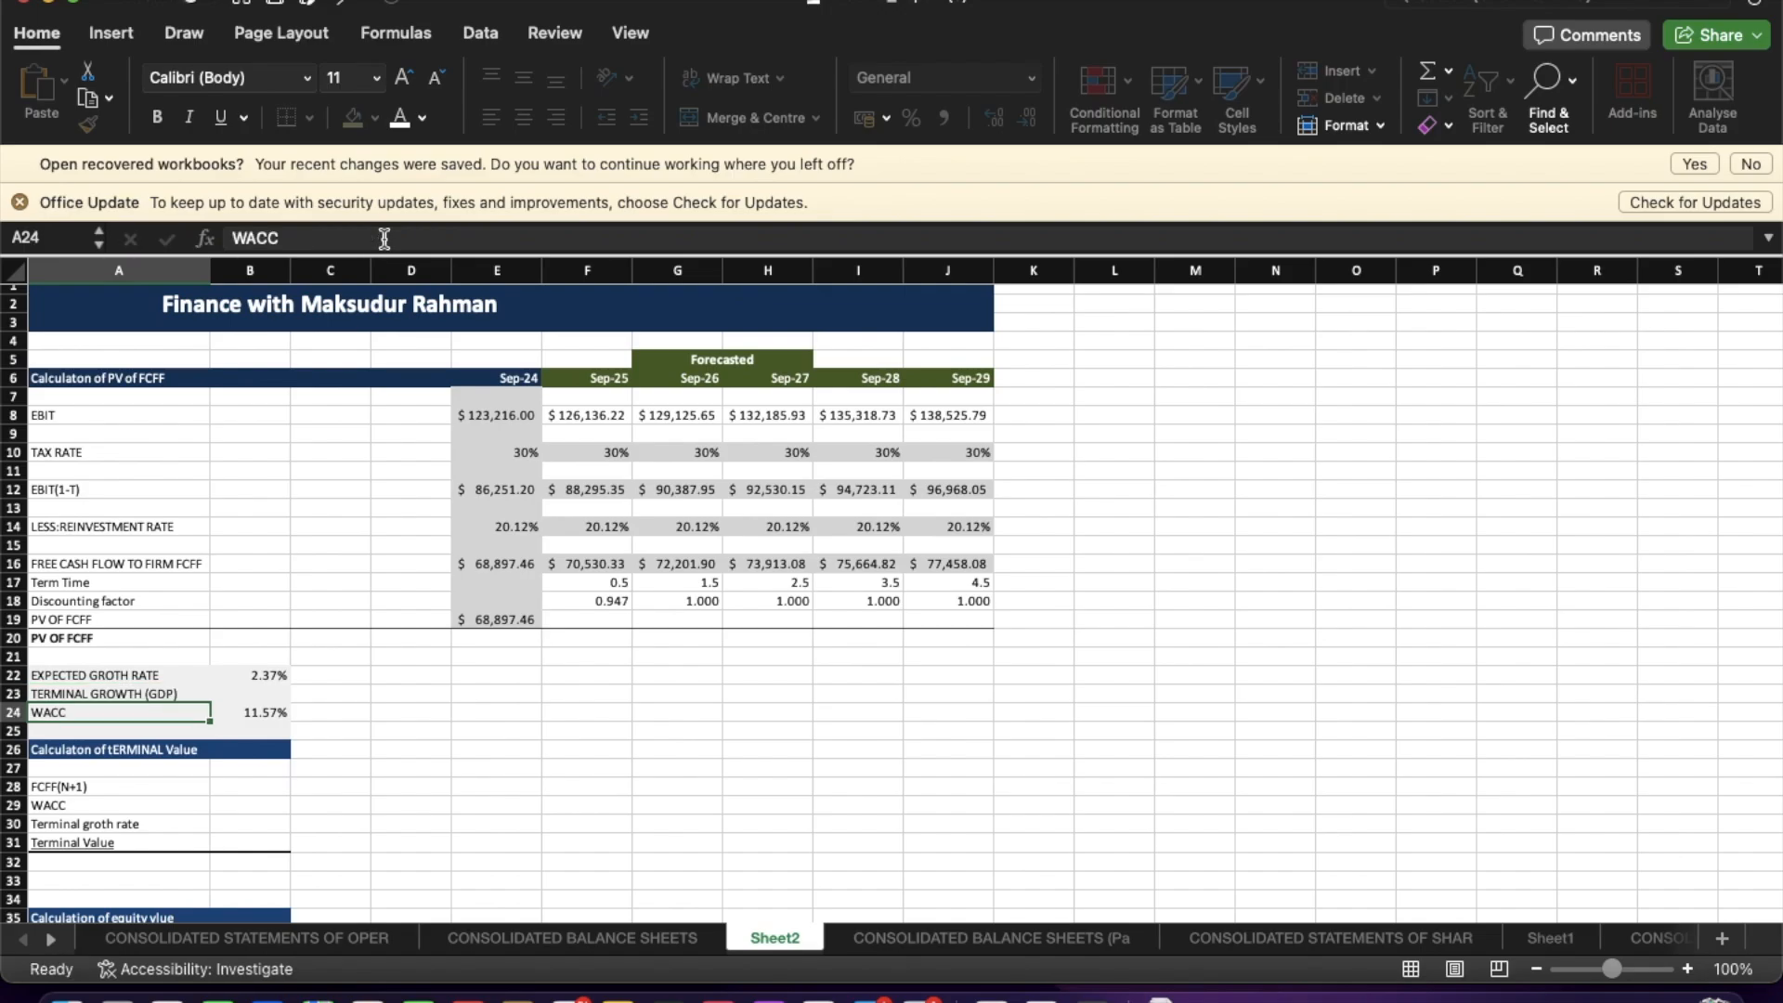
Look up Apple's WACC and the 2024 US GDP growth rate in the browser.
{"action": "left_click", "coordinate": [524, 767]}
{"action": "left_click", "coordinate": [295, 692]}
{"action": "left_click", "coordinate": [286, 694]}
{"action": "key", "text": "ctrl+Up"}
{"action": "left_click", "coordinate": [996, 42]}
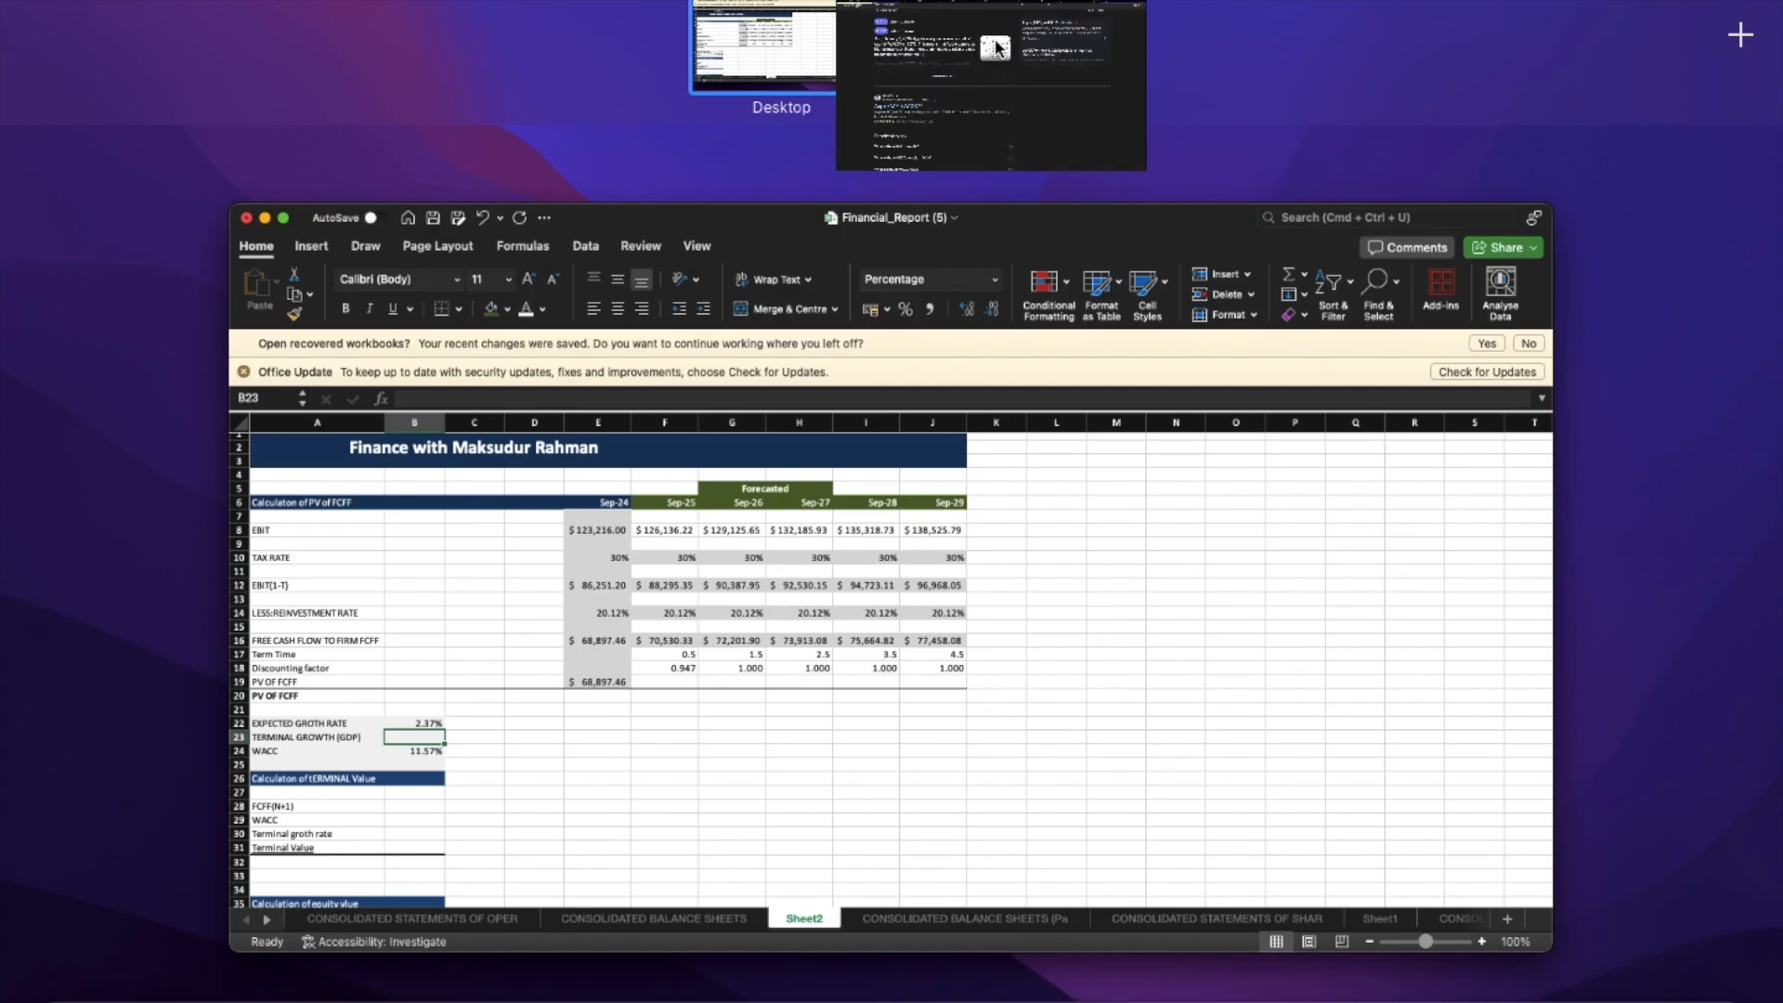
{"action": "scroll", "coordinate": [469, 179], "scroll_direction": "up", "scroll_amount": 3}
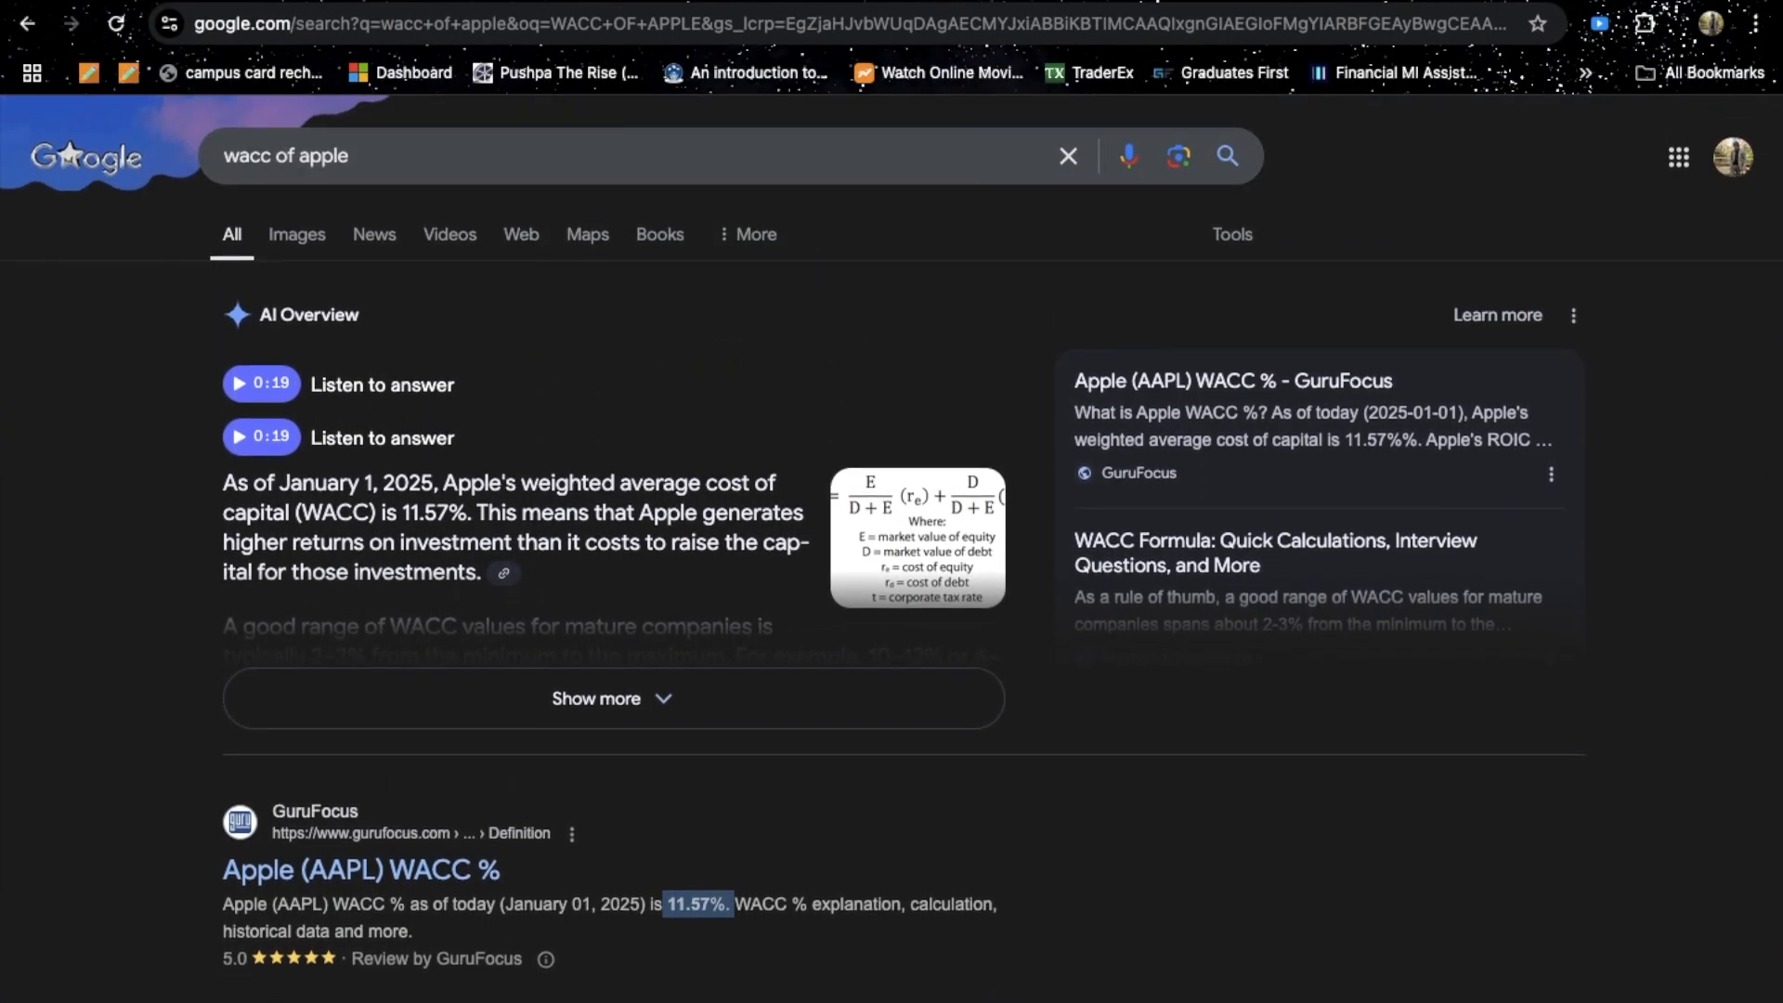
{"action": "left_click", "coordinate": [743, 2]}
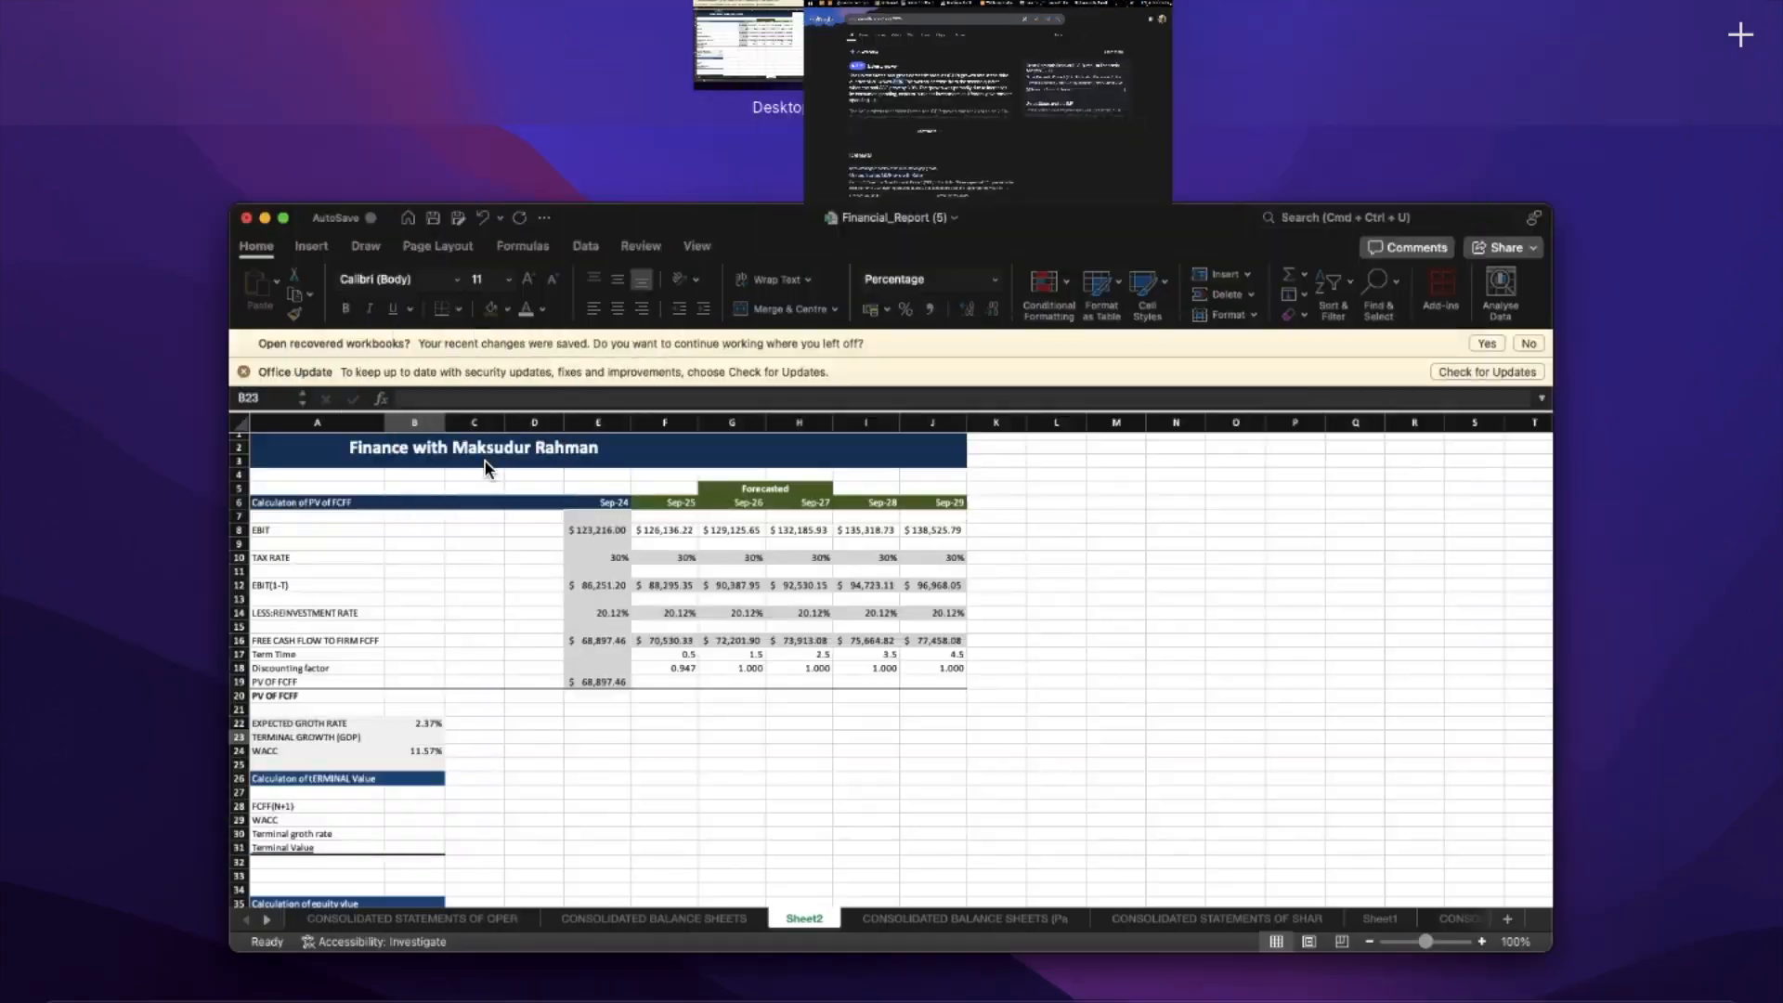
{"action": "key", "text": "ctrl+Up"}
Enter 3.1% as the terminal growth (GDP) rate.
{"action": "left_click", "coordinate": [559, 729]}
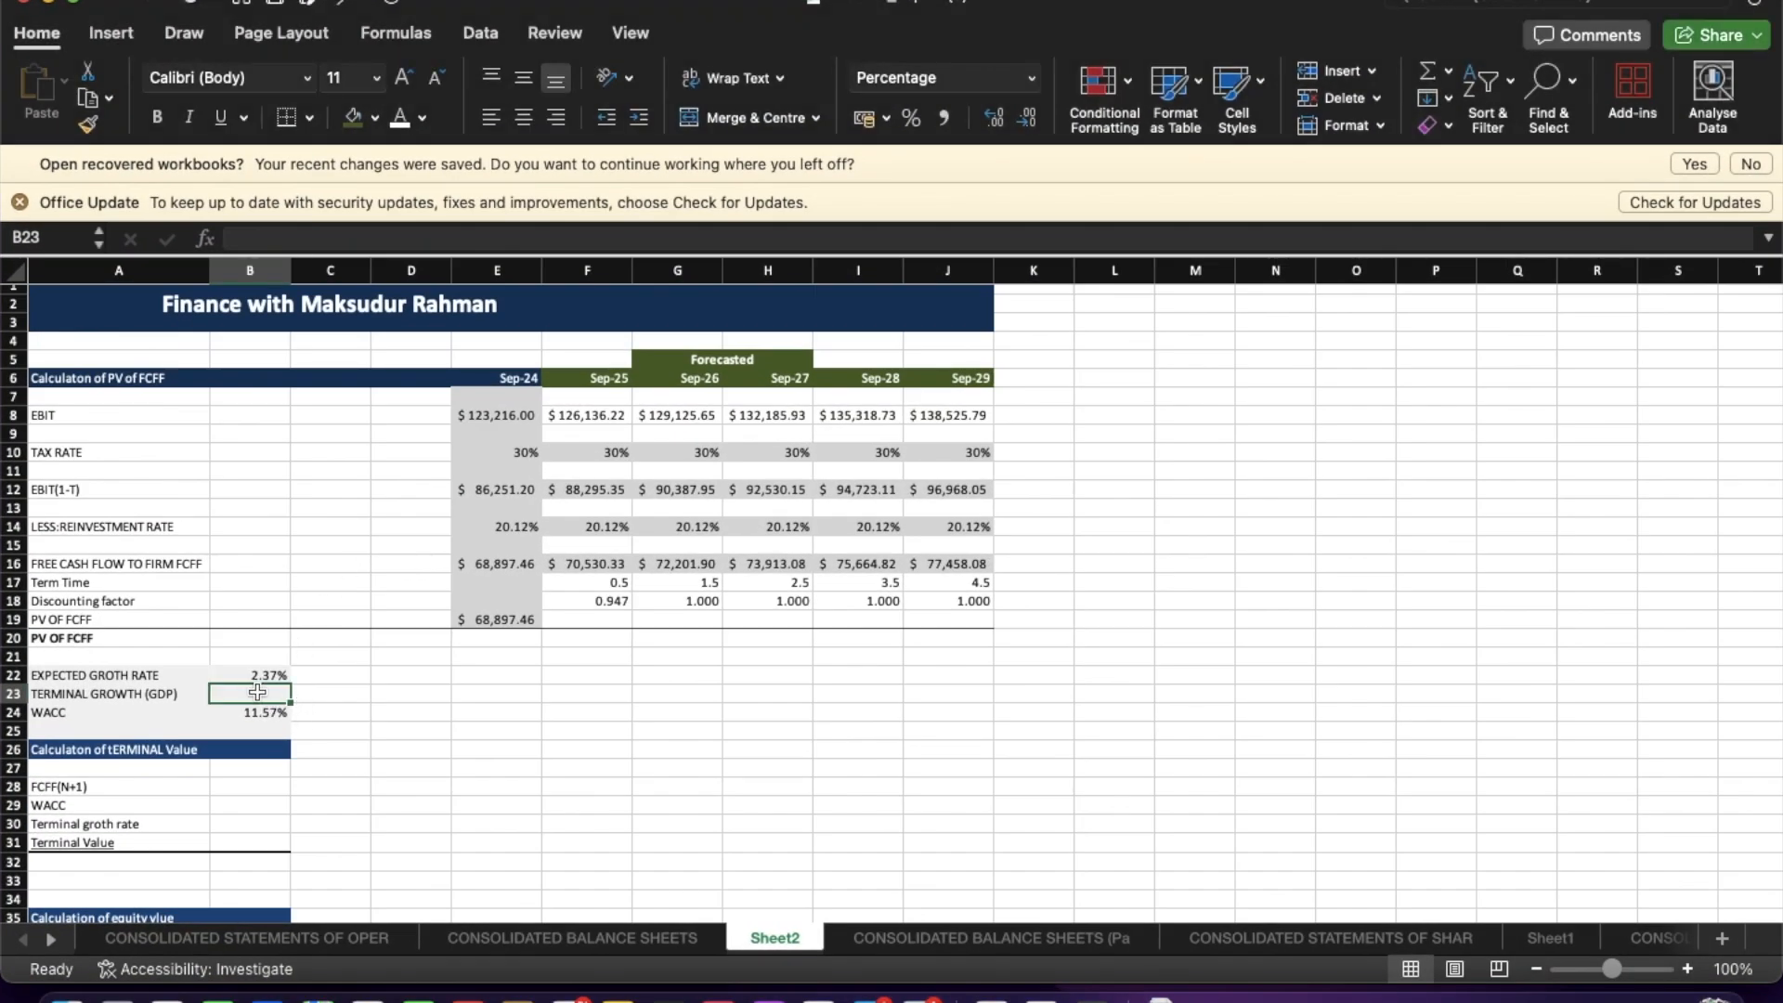
{"action": "type", "text": "3.1"}
{"action": "left_click", "coordinate": [418, 771]}
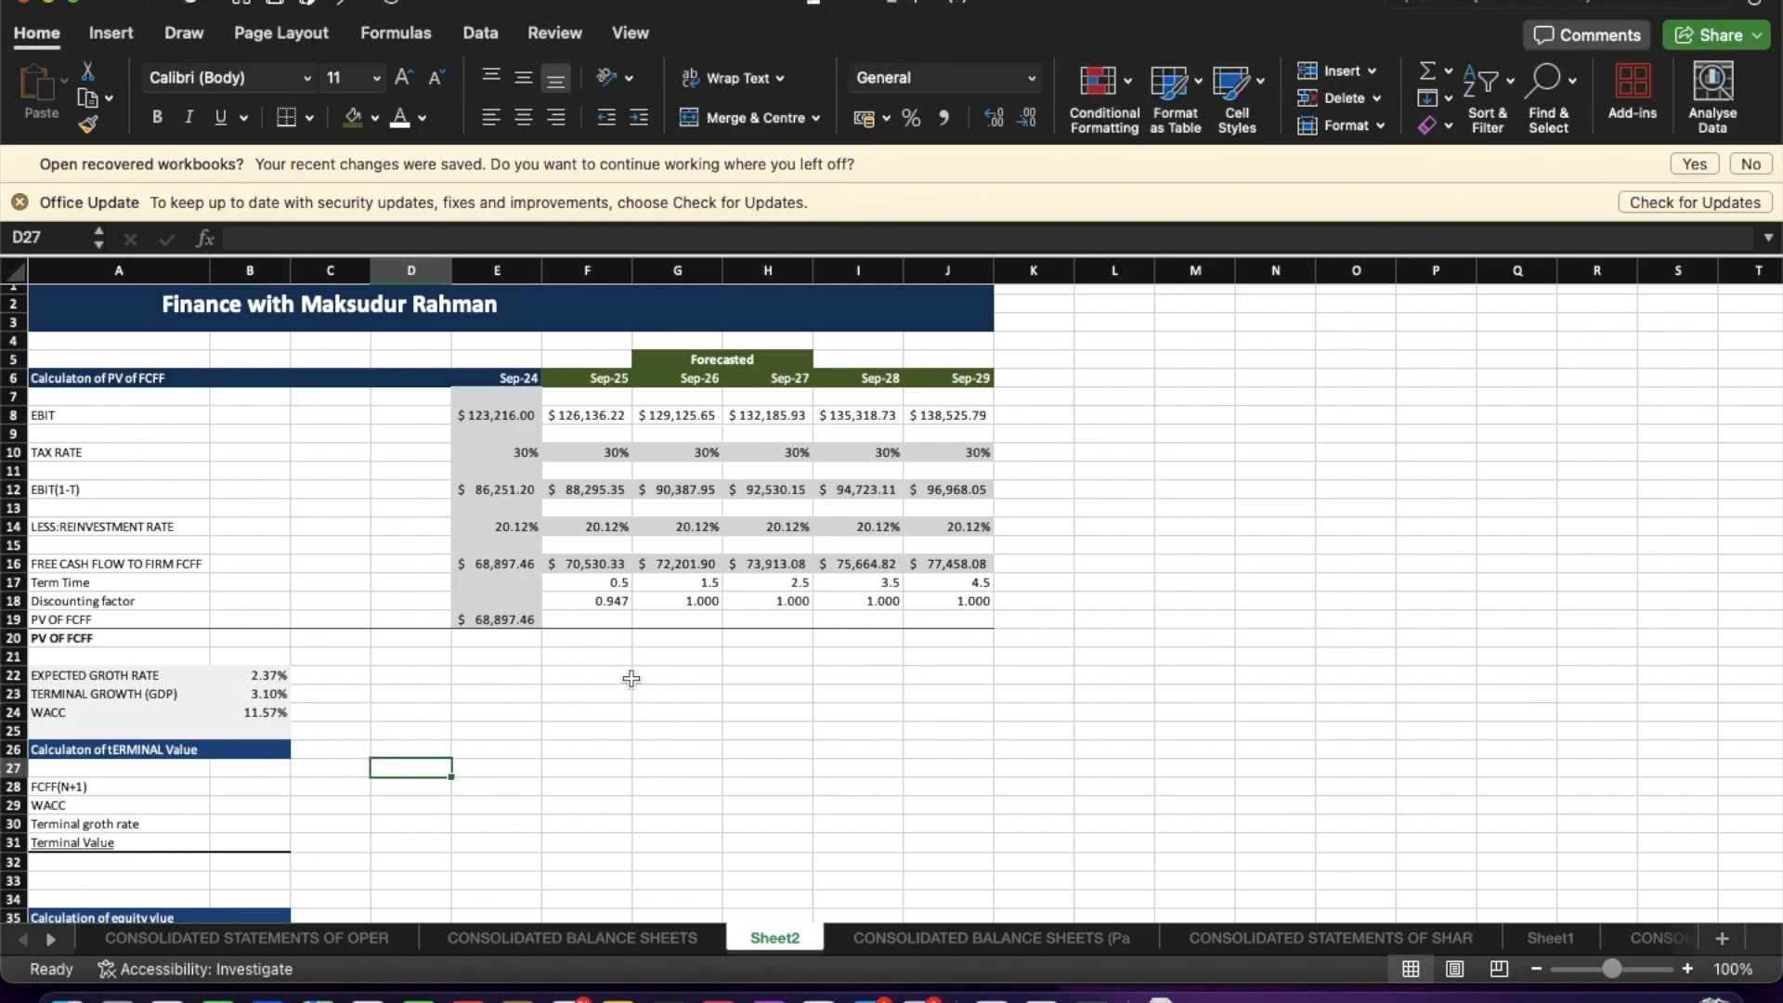
Compute the Sep-25 PV of FCFF as FCFF times the discounting factor and fill it across to Sep-29.
{"action": "left_click", "coordinate": [586, 620]}
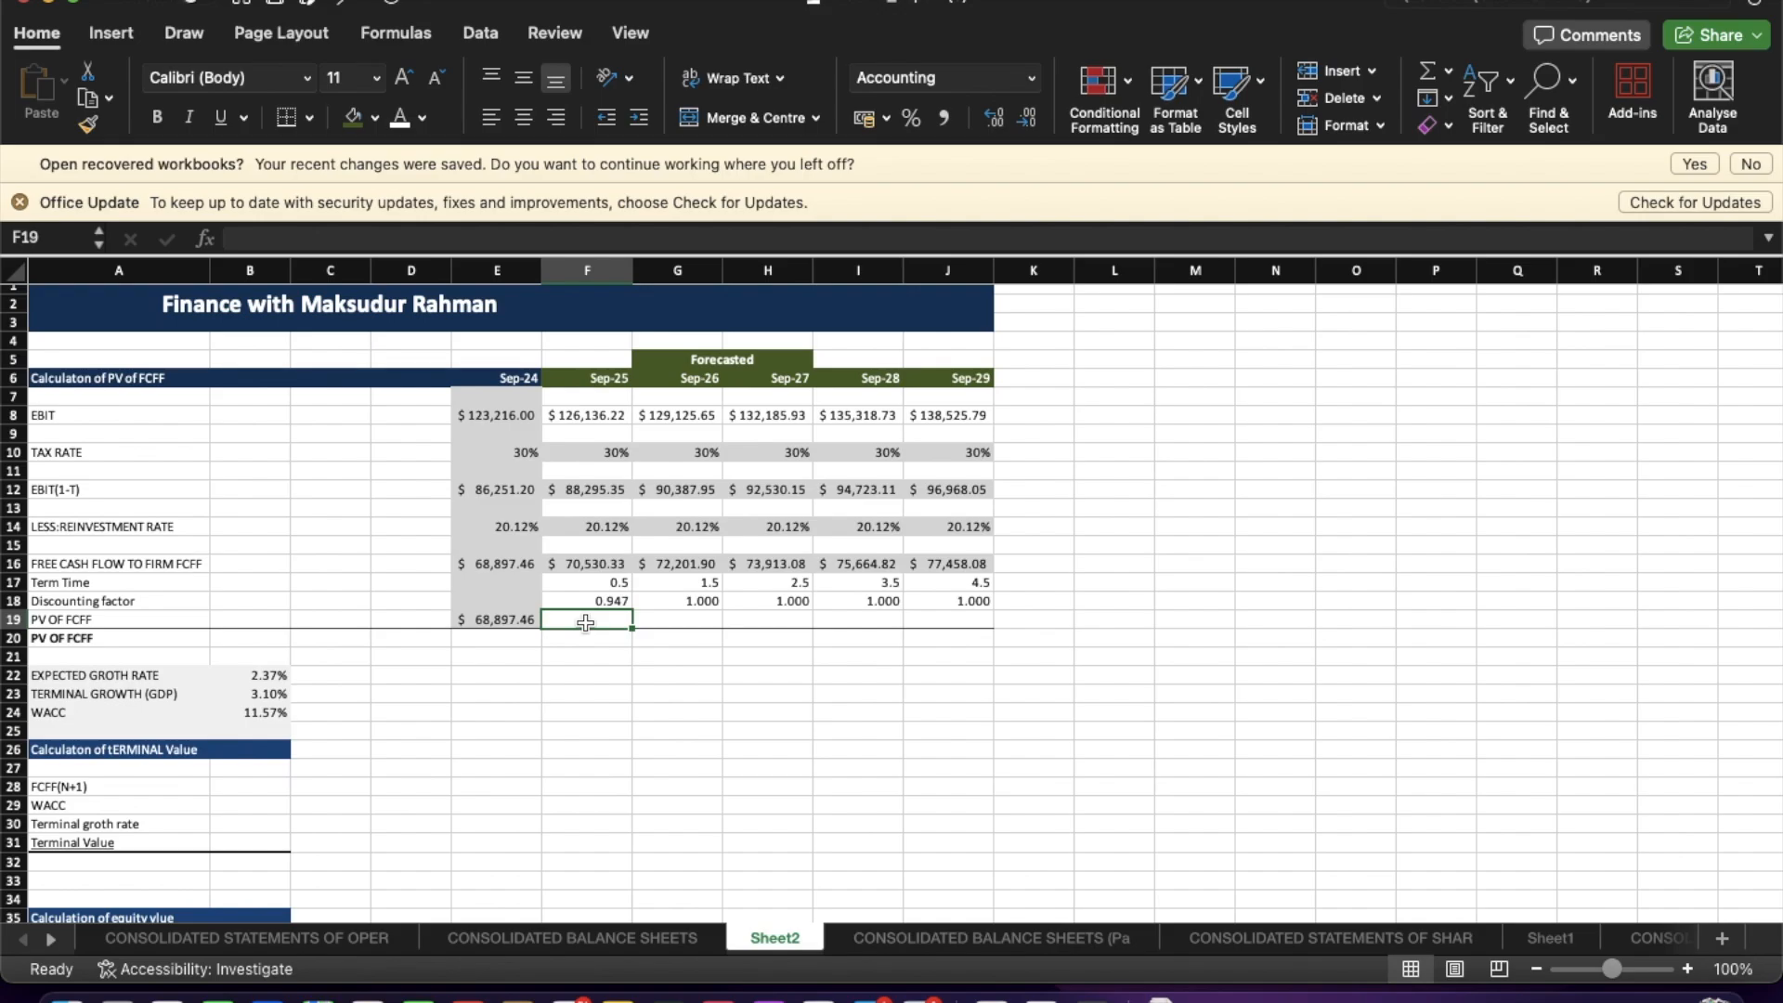
{"action": "type", "text": "="}
{"action": "left_click", "coordinate": [588, 564]}
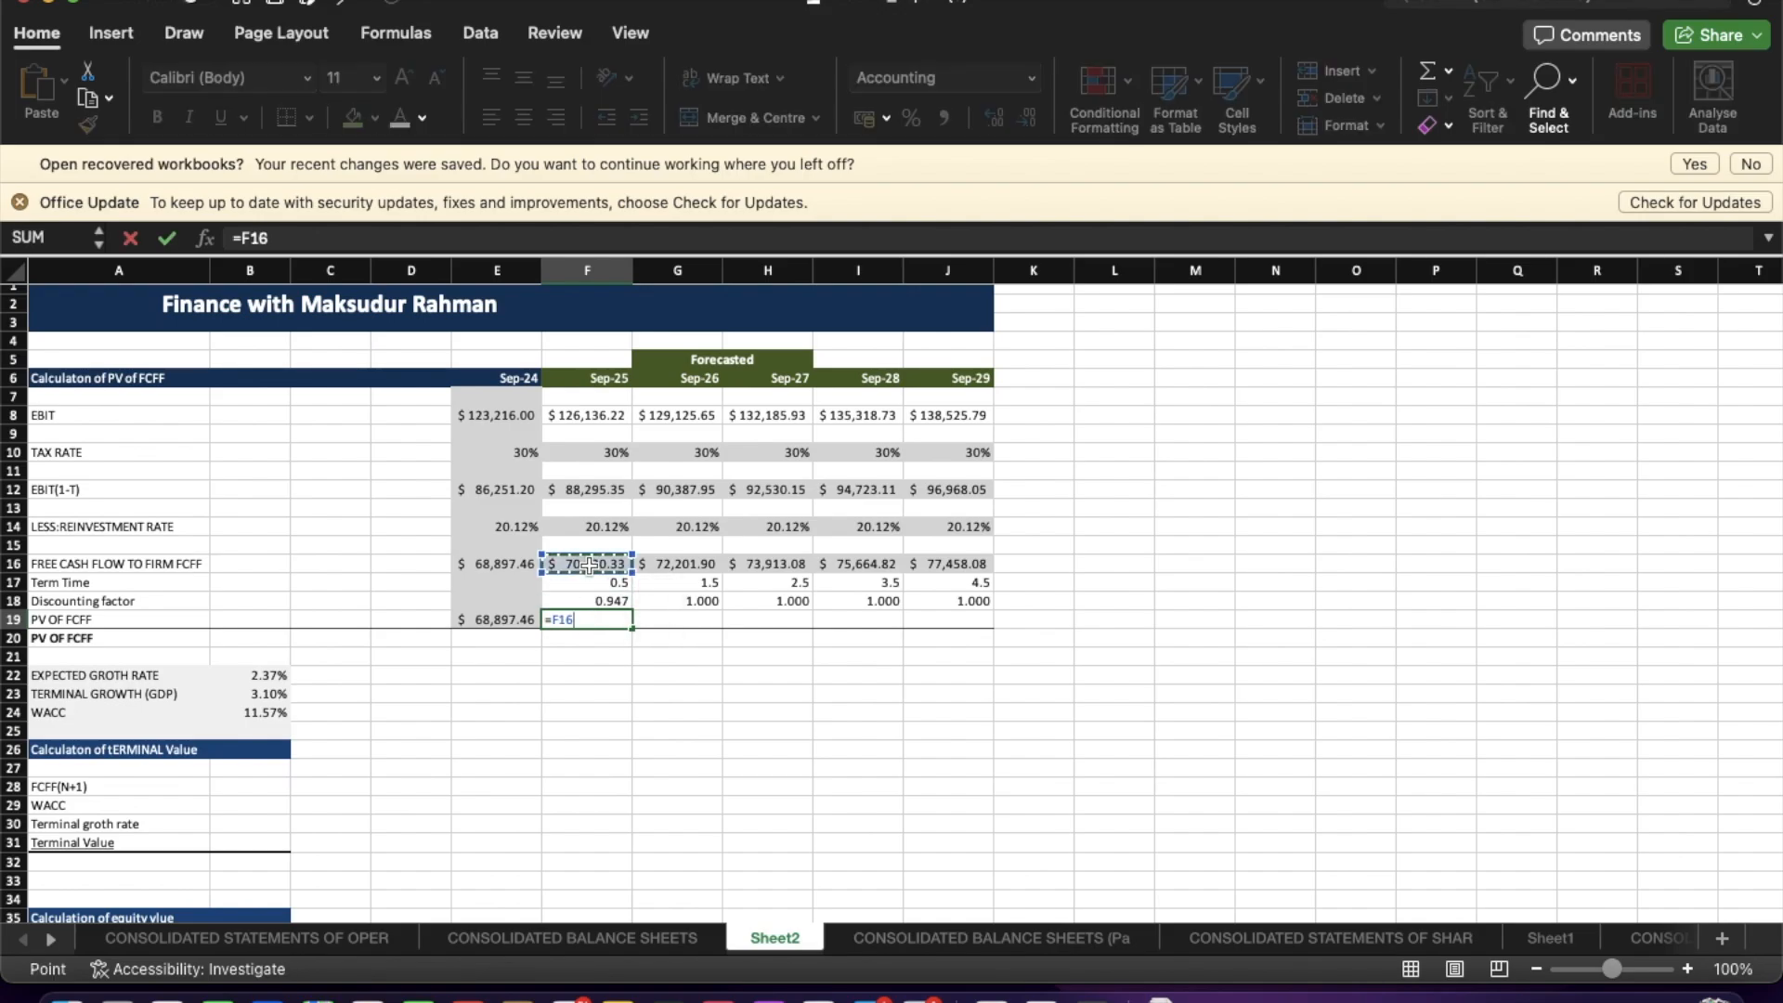
{"action": "type", "text": "*"}
{"action": "left_click", "coordinate": [610, 597]}
{"action": "key", "text": "Return"}
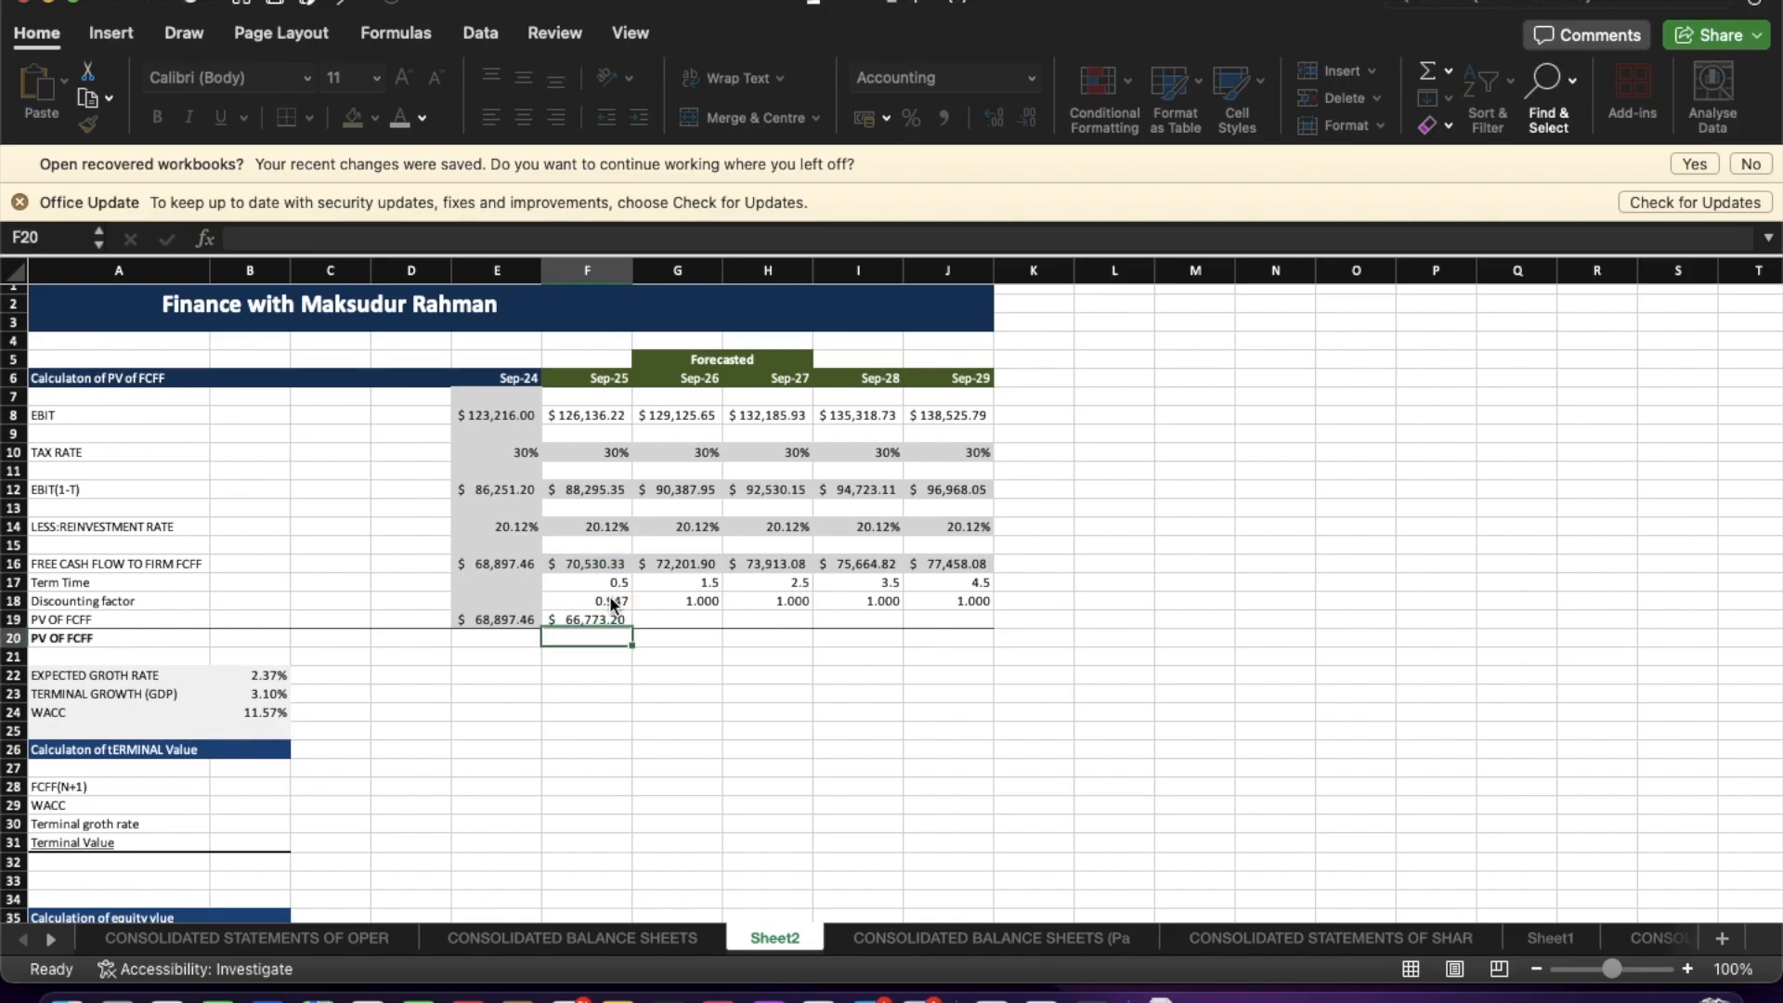
{"action": "left_click", "coordinate": [610, 620]}
{"action": "left_click_drag", "start_coordinate": [632, 629], "coordinate": [955, 631]}
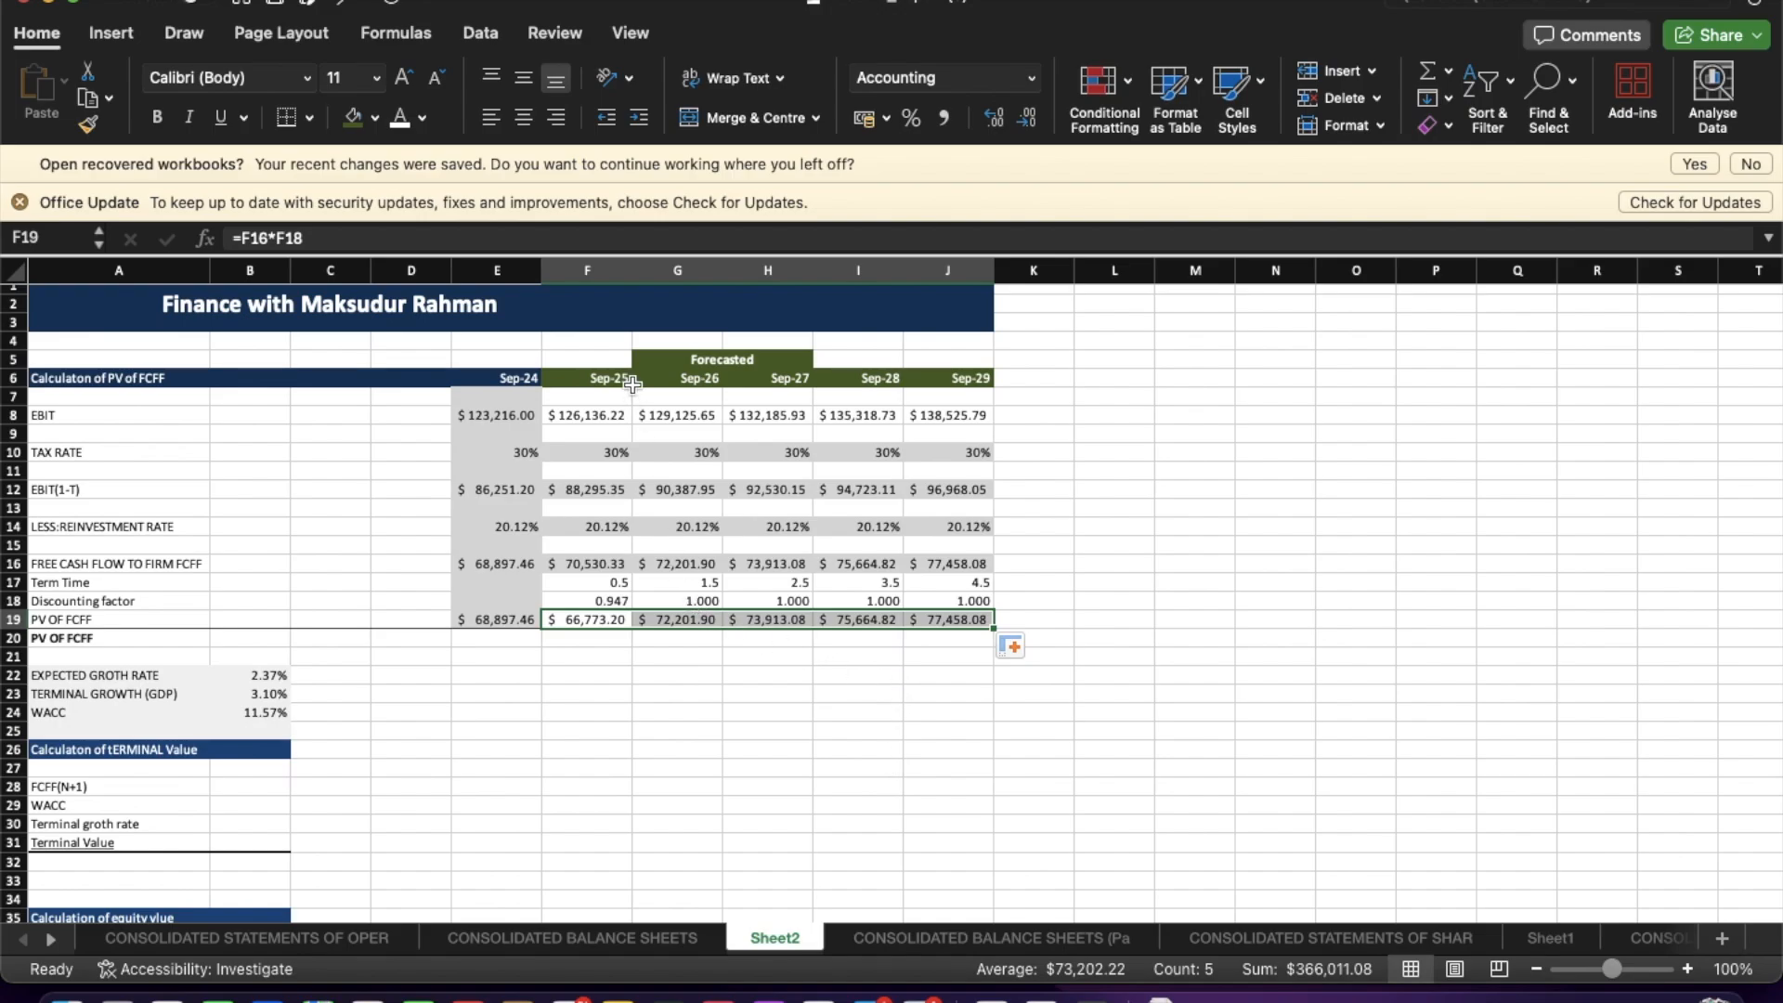
Make the WACC reference absolute ($B$24) in the Sep-25 discounting factor formula and refill it across to Sep-29.
{"action": "left_click", "coordinate": [682, 618]}
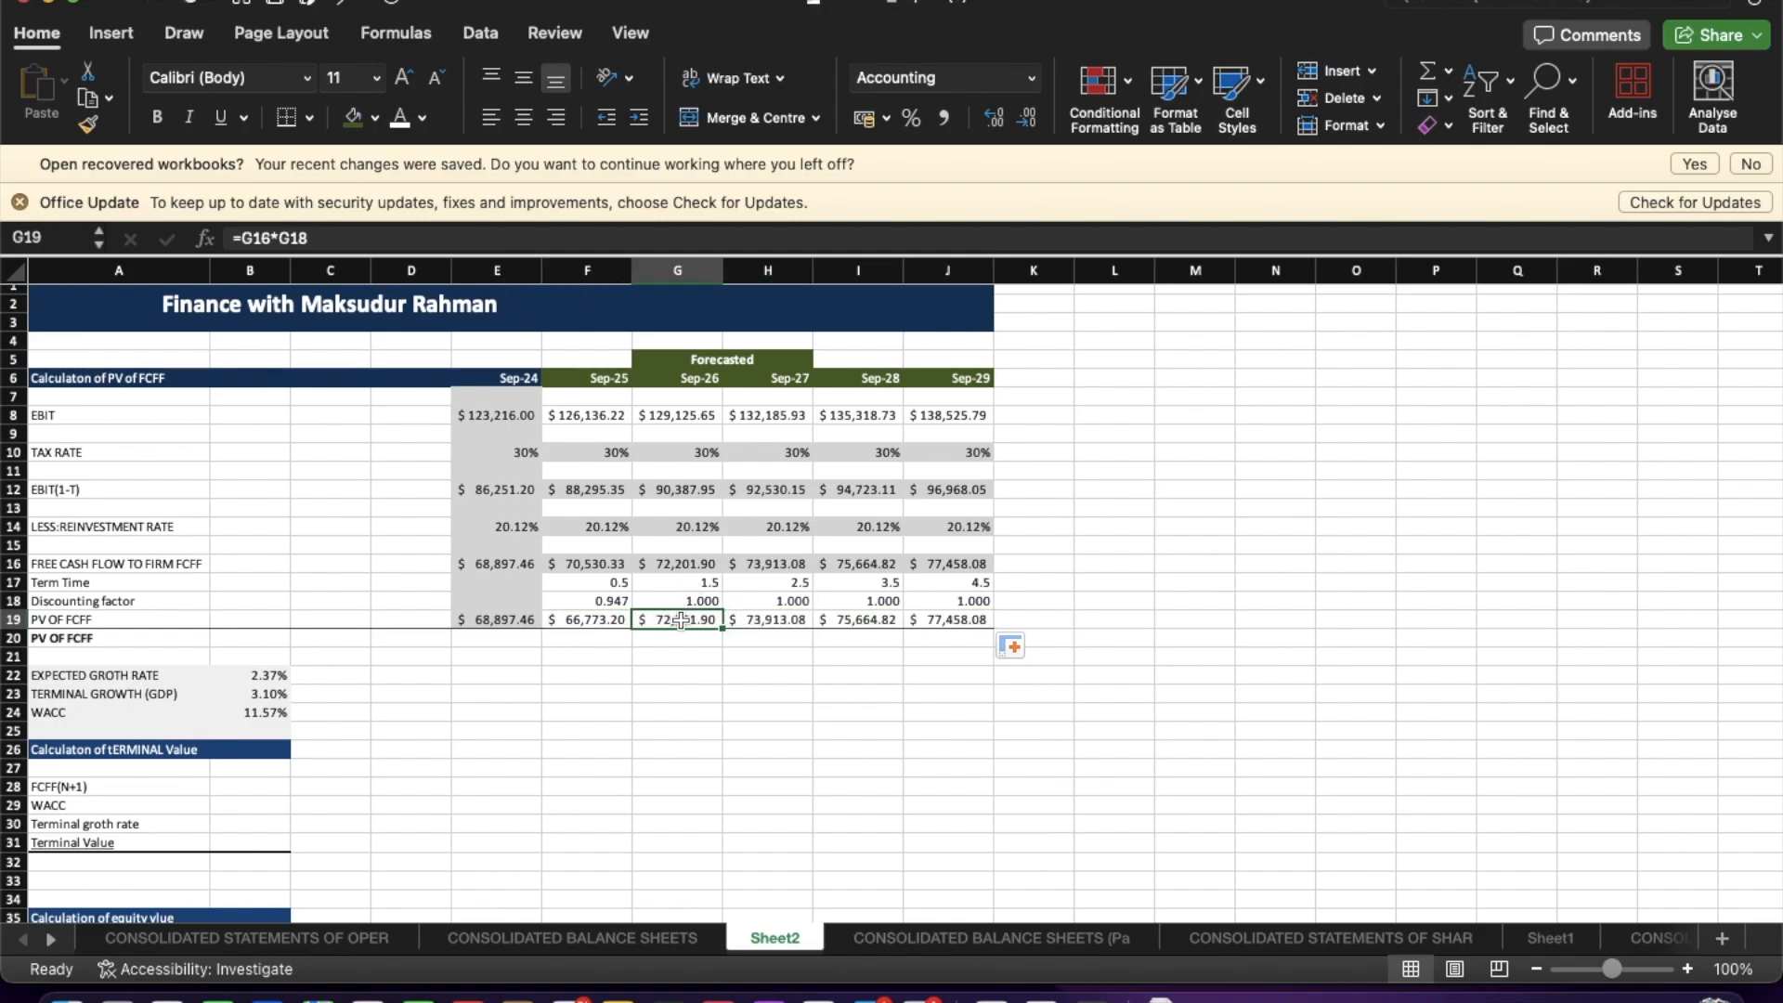
{"action": "left_click", "coordinate": [421, 238]}
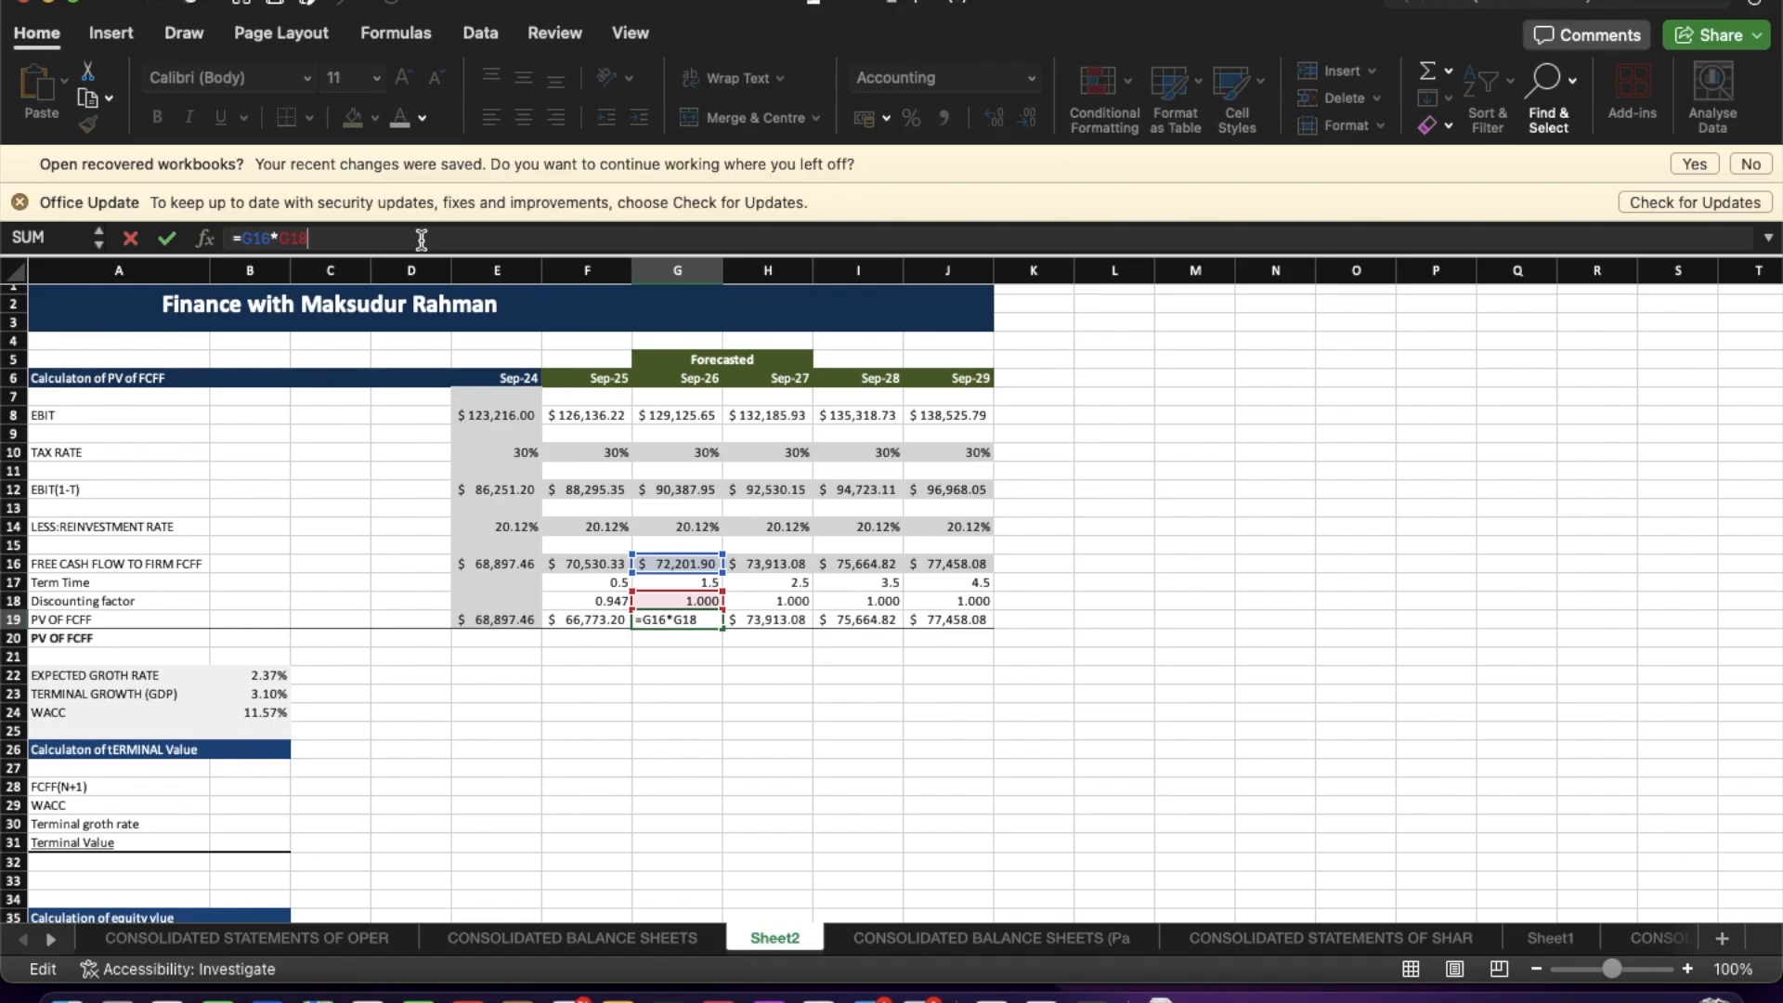
{"action": "left_click", "coordinate": [647, 698]}
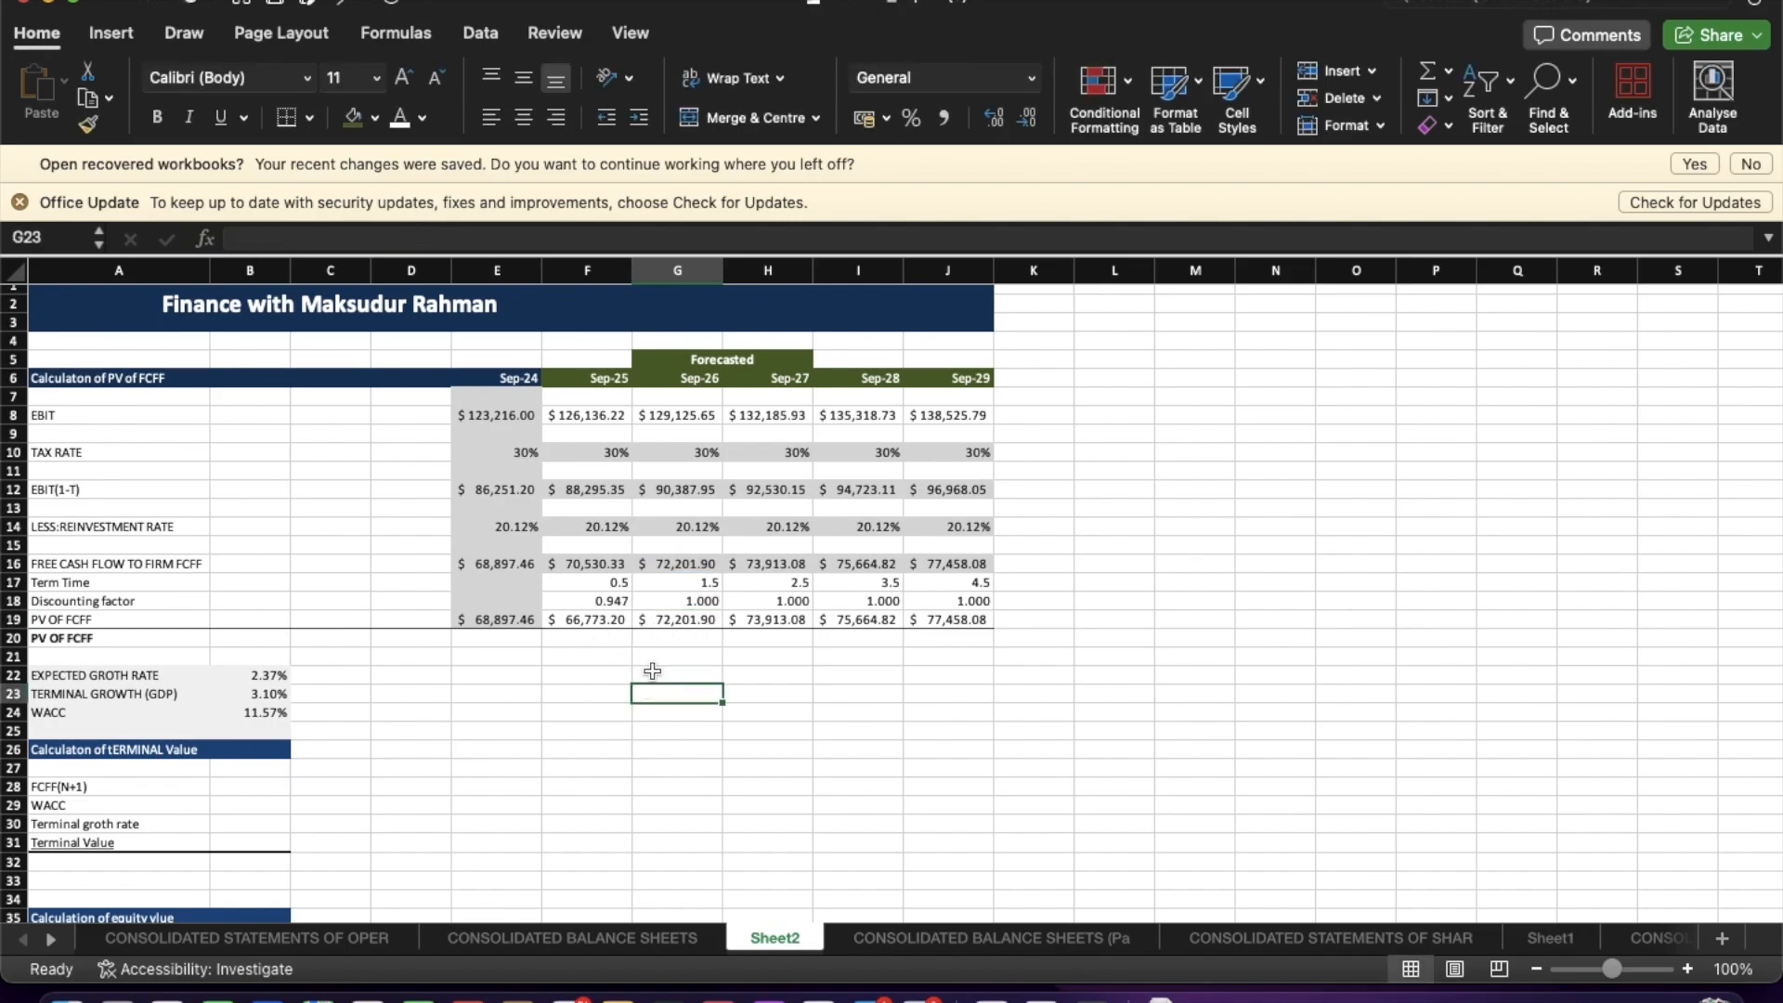
{"action": "left_click", "coordinate": [617, 599]}
{"action": "left_click", "coordinate": [423, 236]}
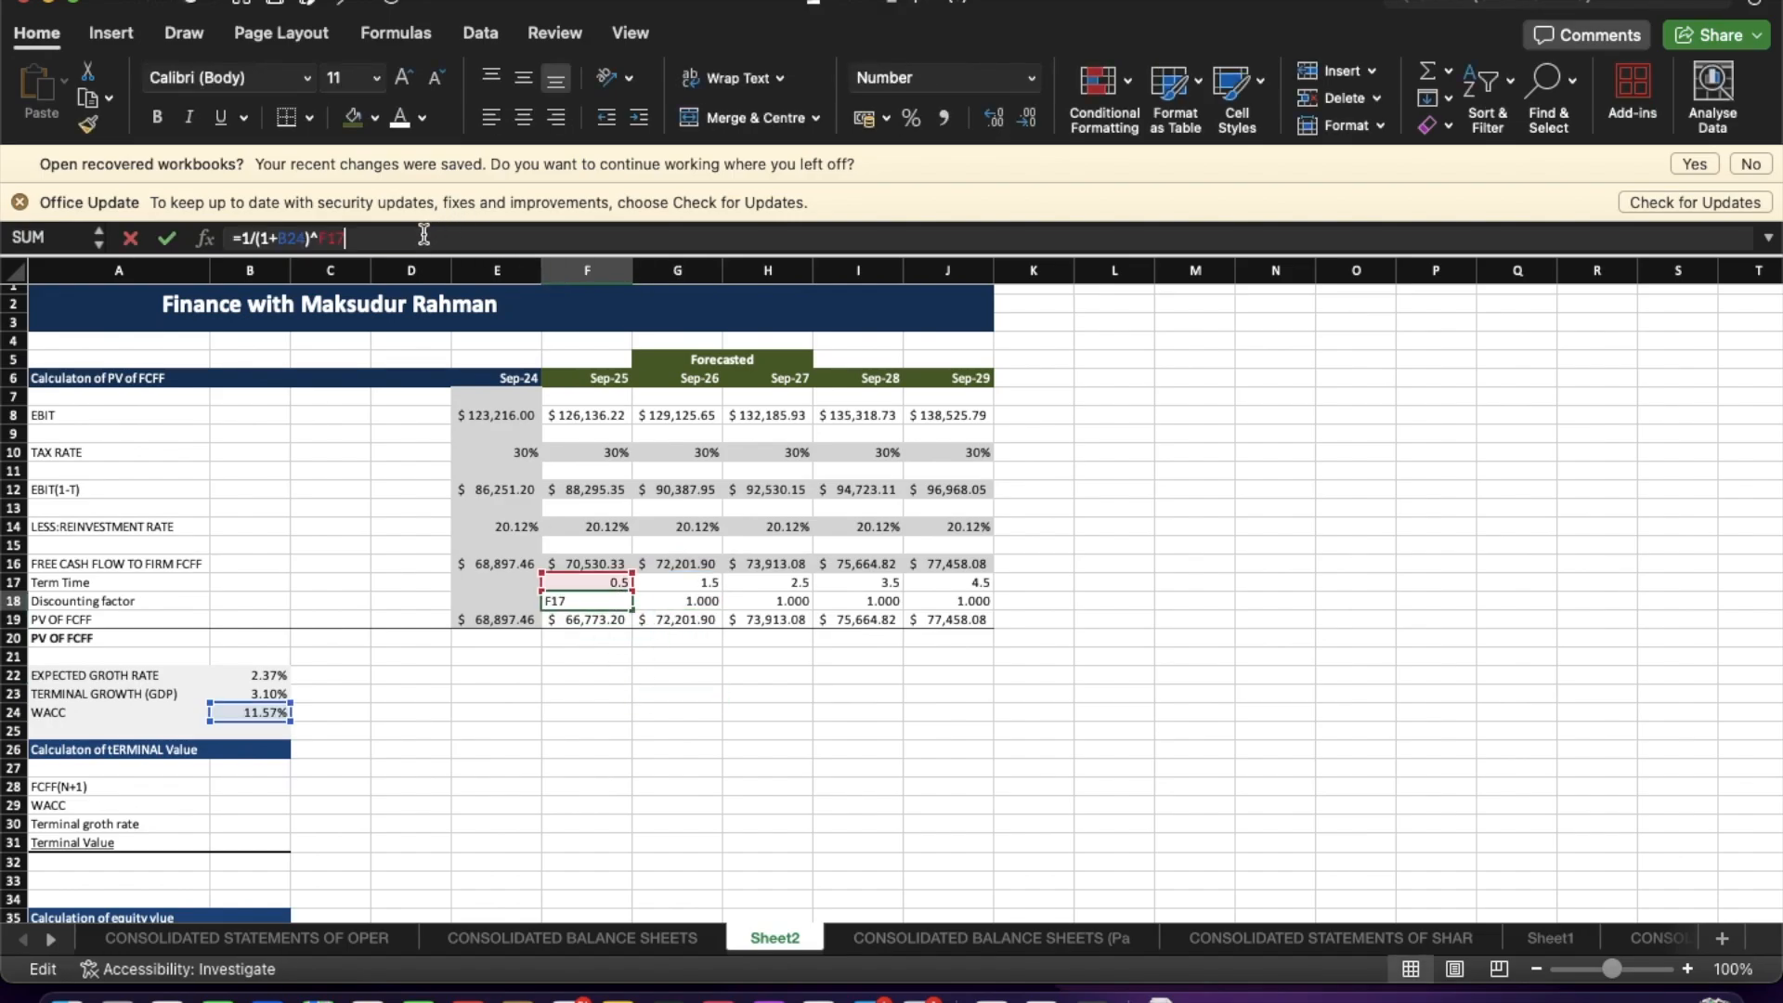
{"action": "left_click", "coordinate": [285, 238]}
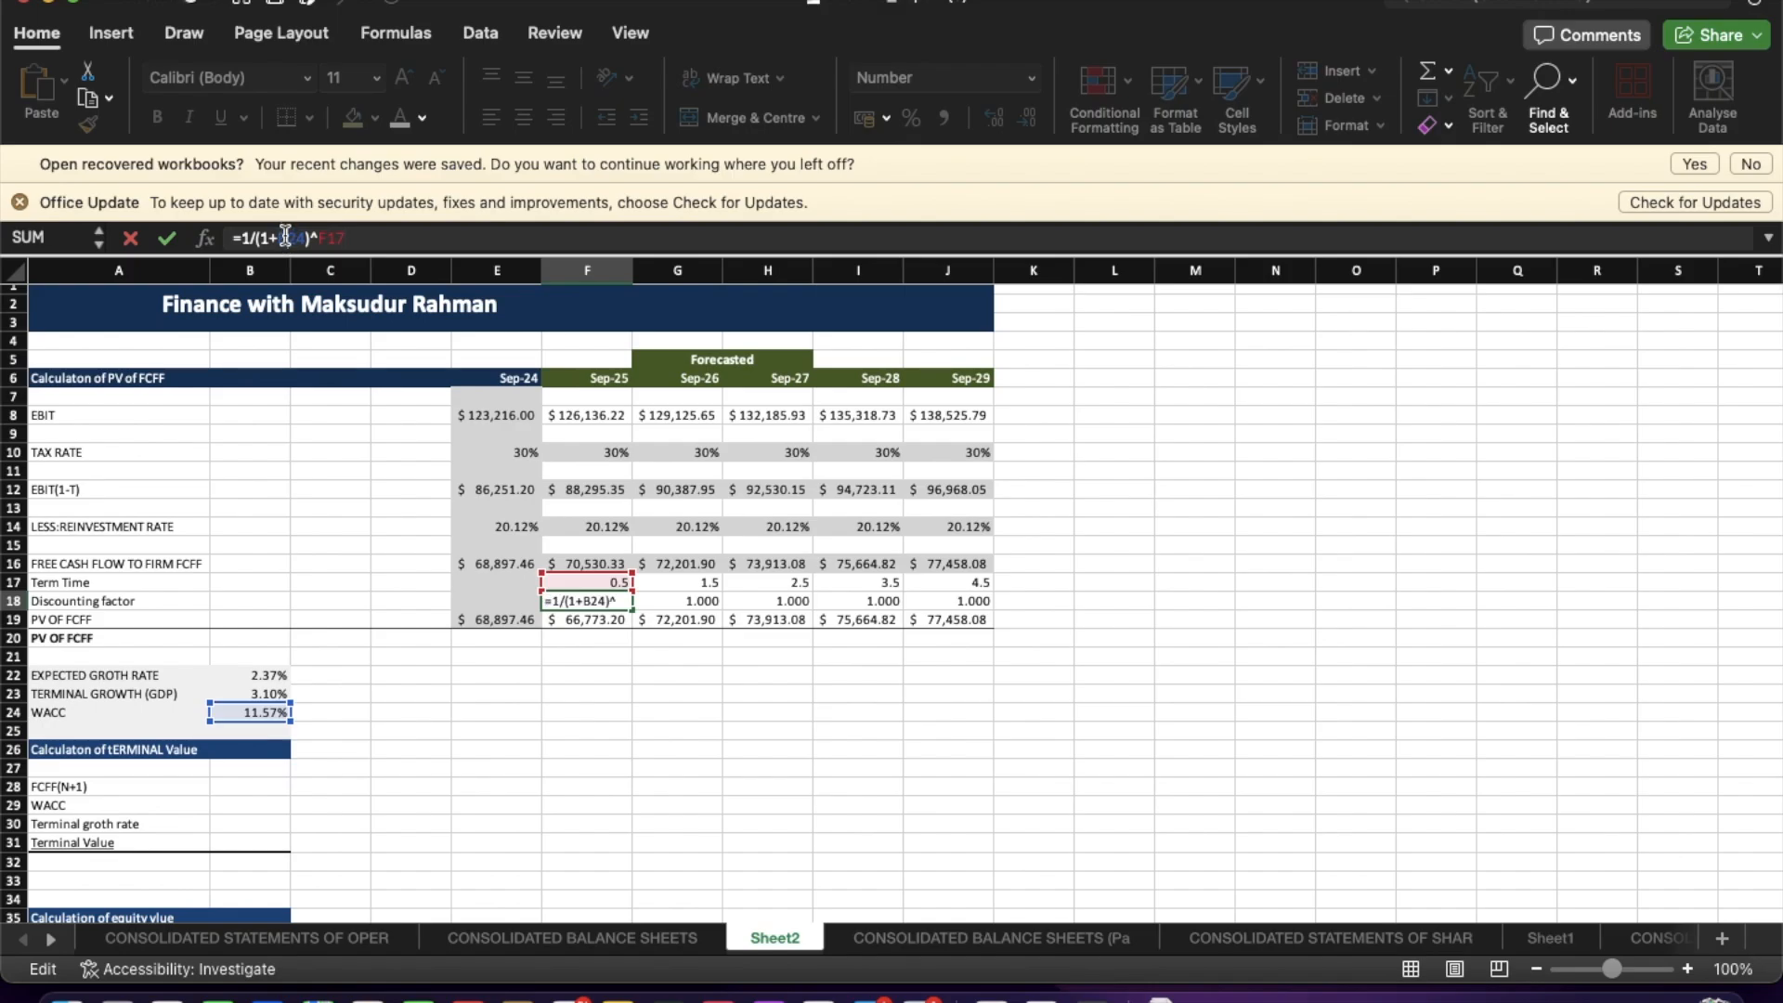
{"action": "type", "text": "$B$"}
{"action": "key", "text": "Return"}
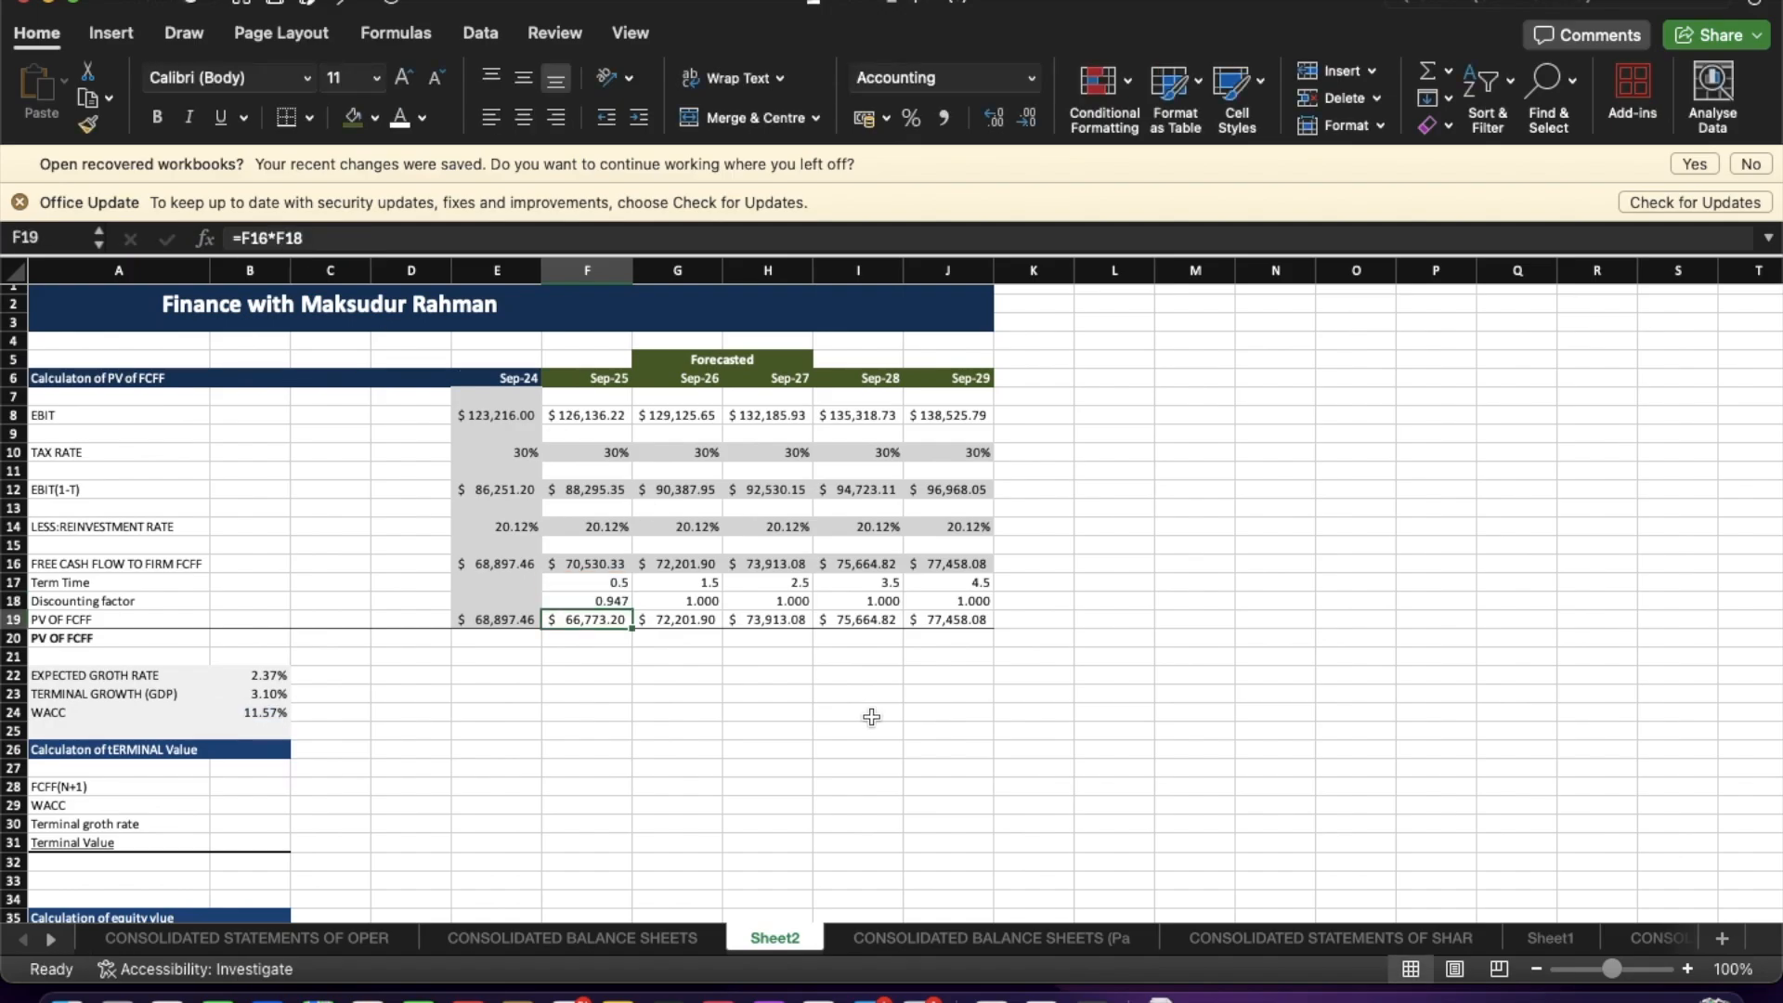
{"action": "left_click", "coordinate": [625, 602]}
{"action": "left_click_drag", "start_coordinate": [631, 608], "coordinate": [973, 608]}
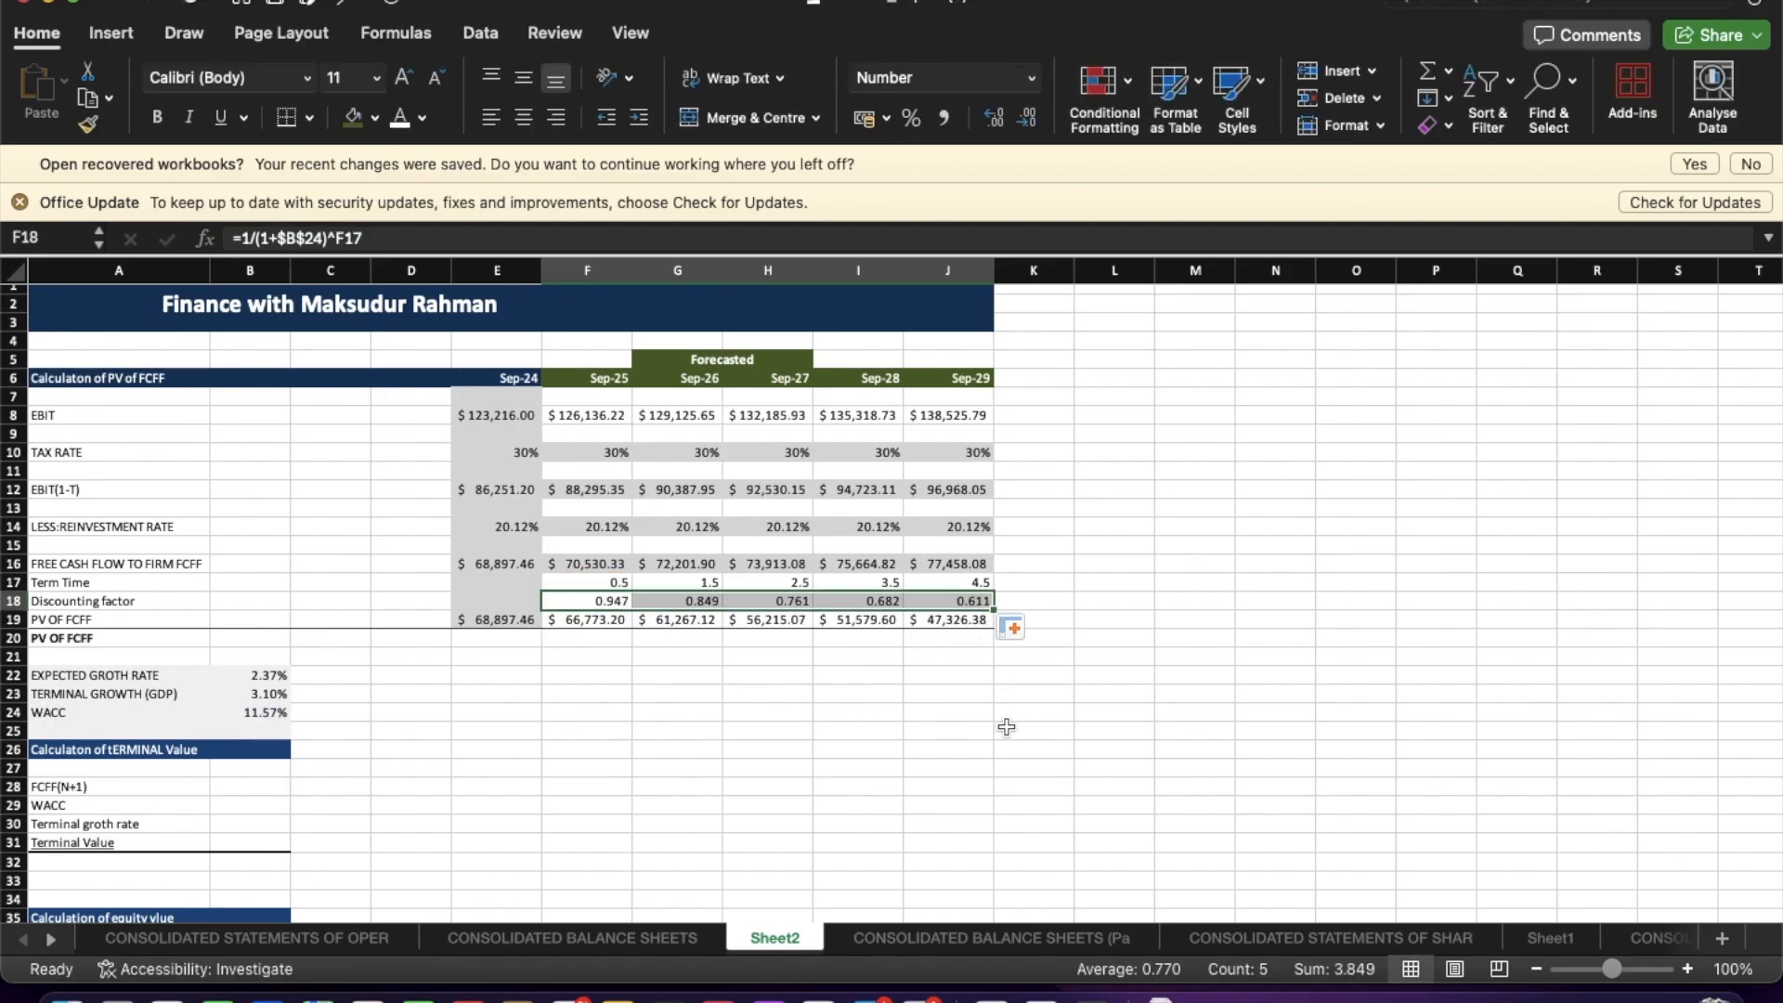
Set FCFF(N+1) to the Sep-29 PV of FCFF multiplied by one plus the expected growth rate.
{"action": "left_click", "coordinate": [1005, 726]}
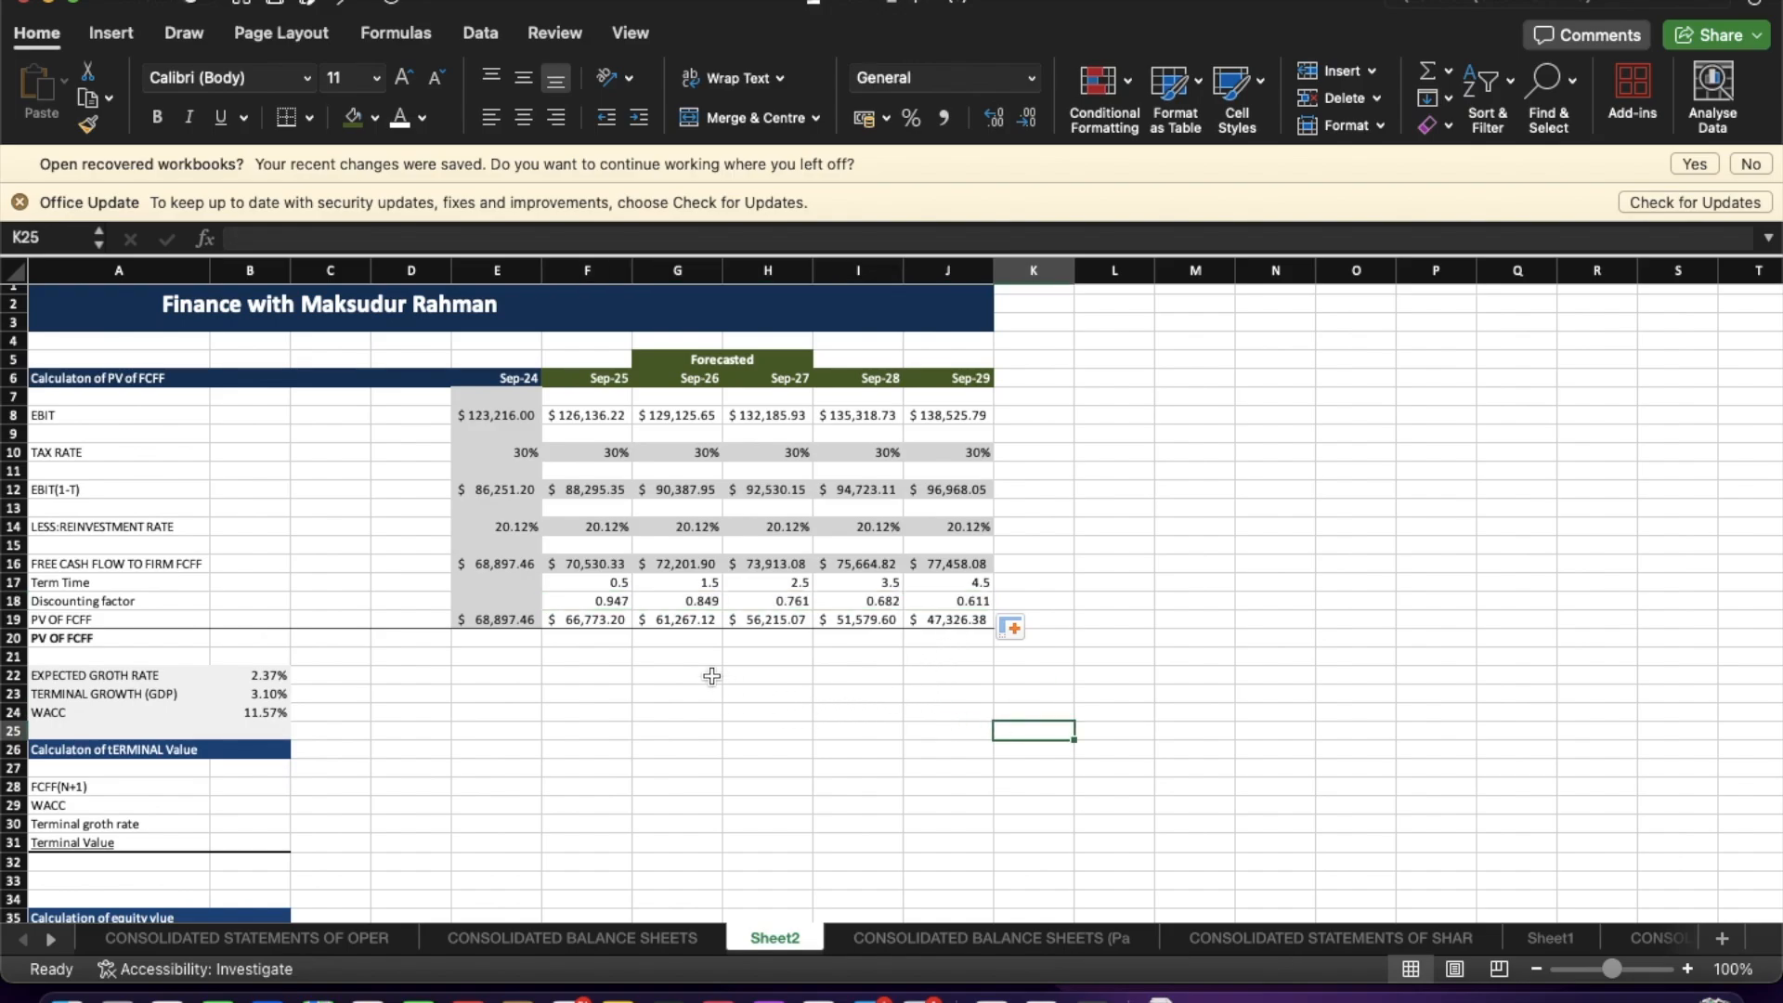
{"action": "scroll", "coordinate": [546, 704], "scroll_direction": "down", "scroll_amount": 3}
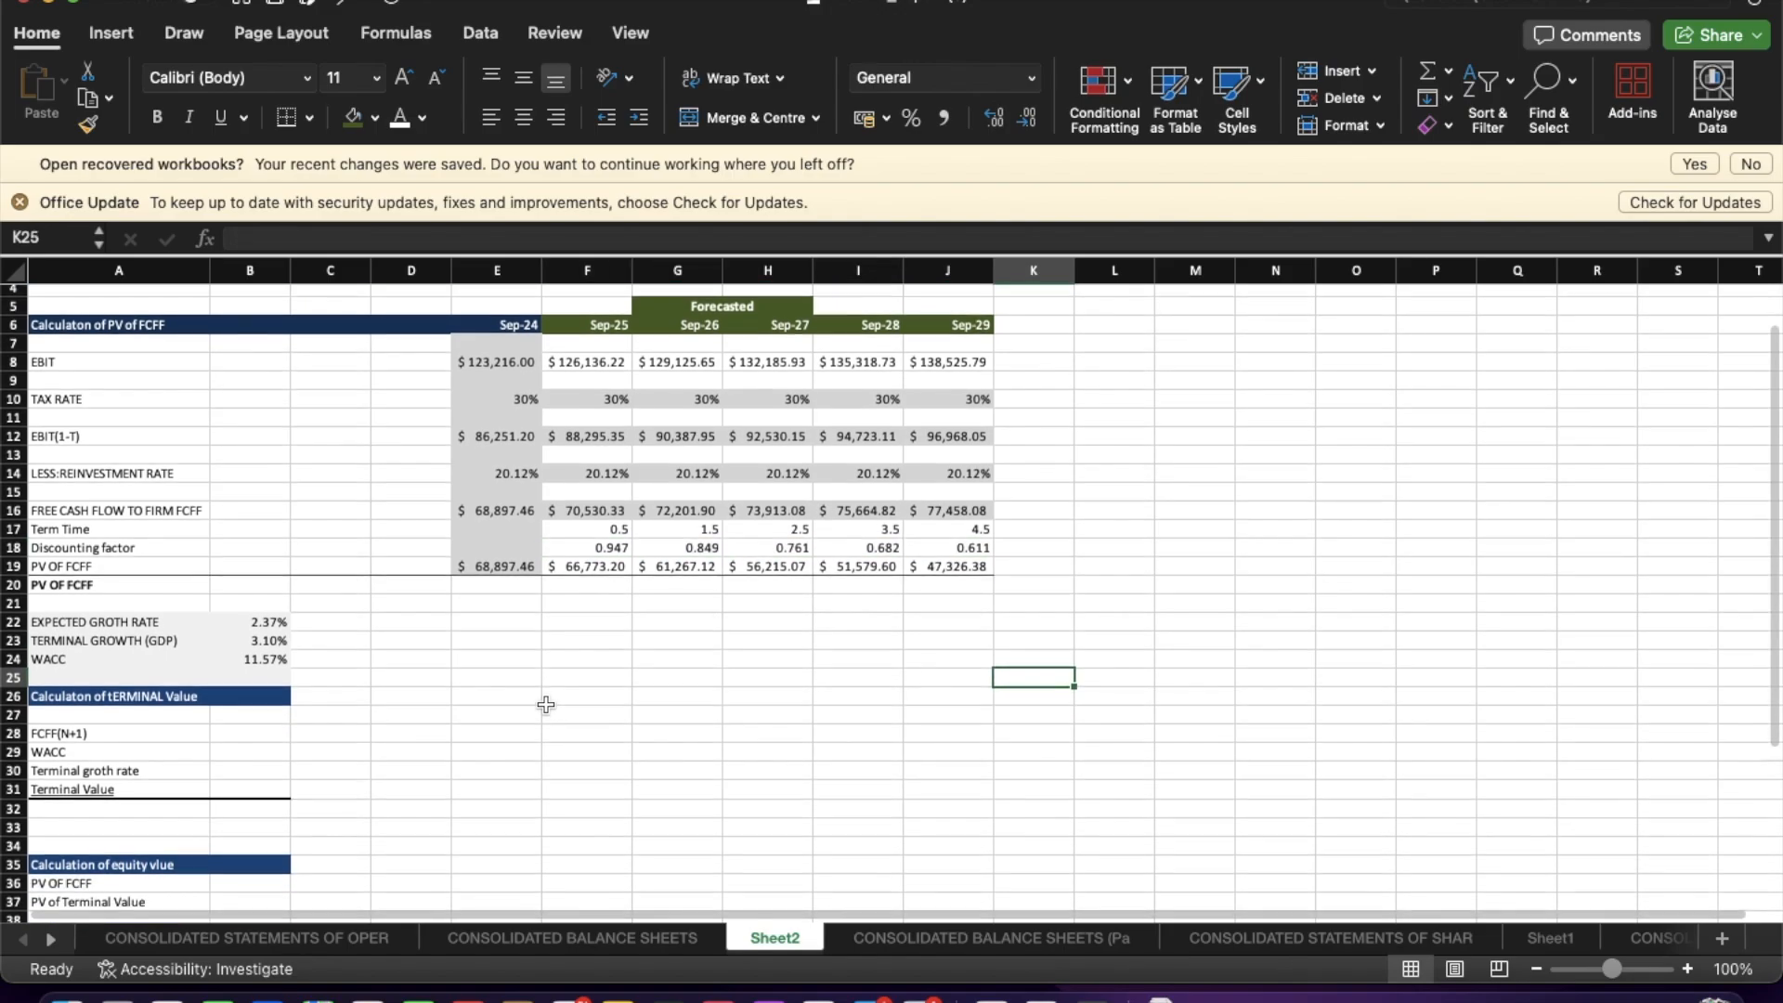
{"action": "scroll", "coordinate": [546, 705], "scroll_direction": "down", "scroll_amount": 1}
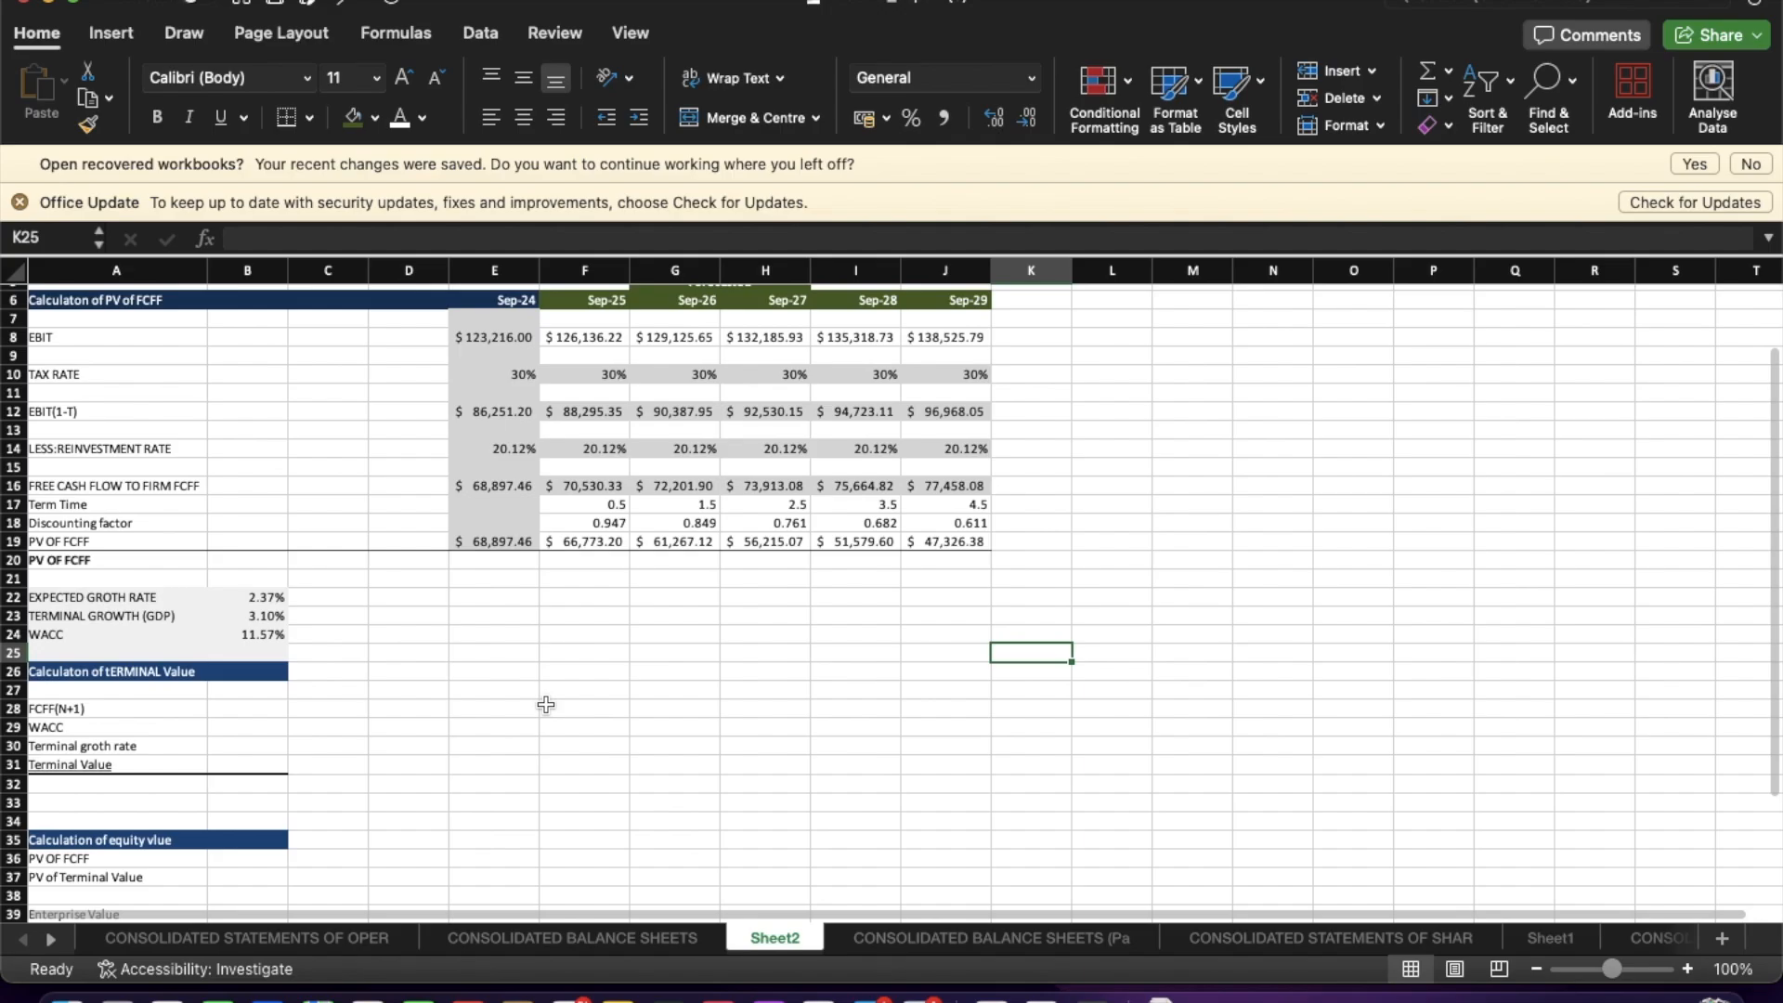
{"action": "scroll", "coordinate": [546, 705], "scroll_direction": "down", "scroll_amount": 1}
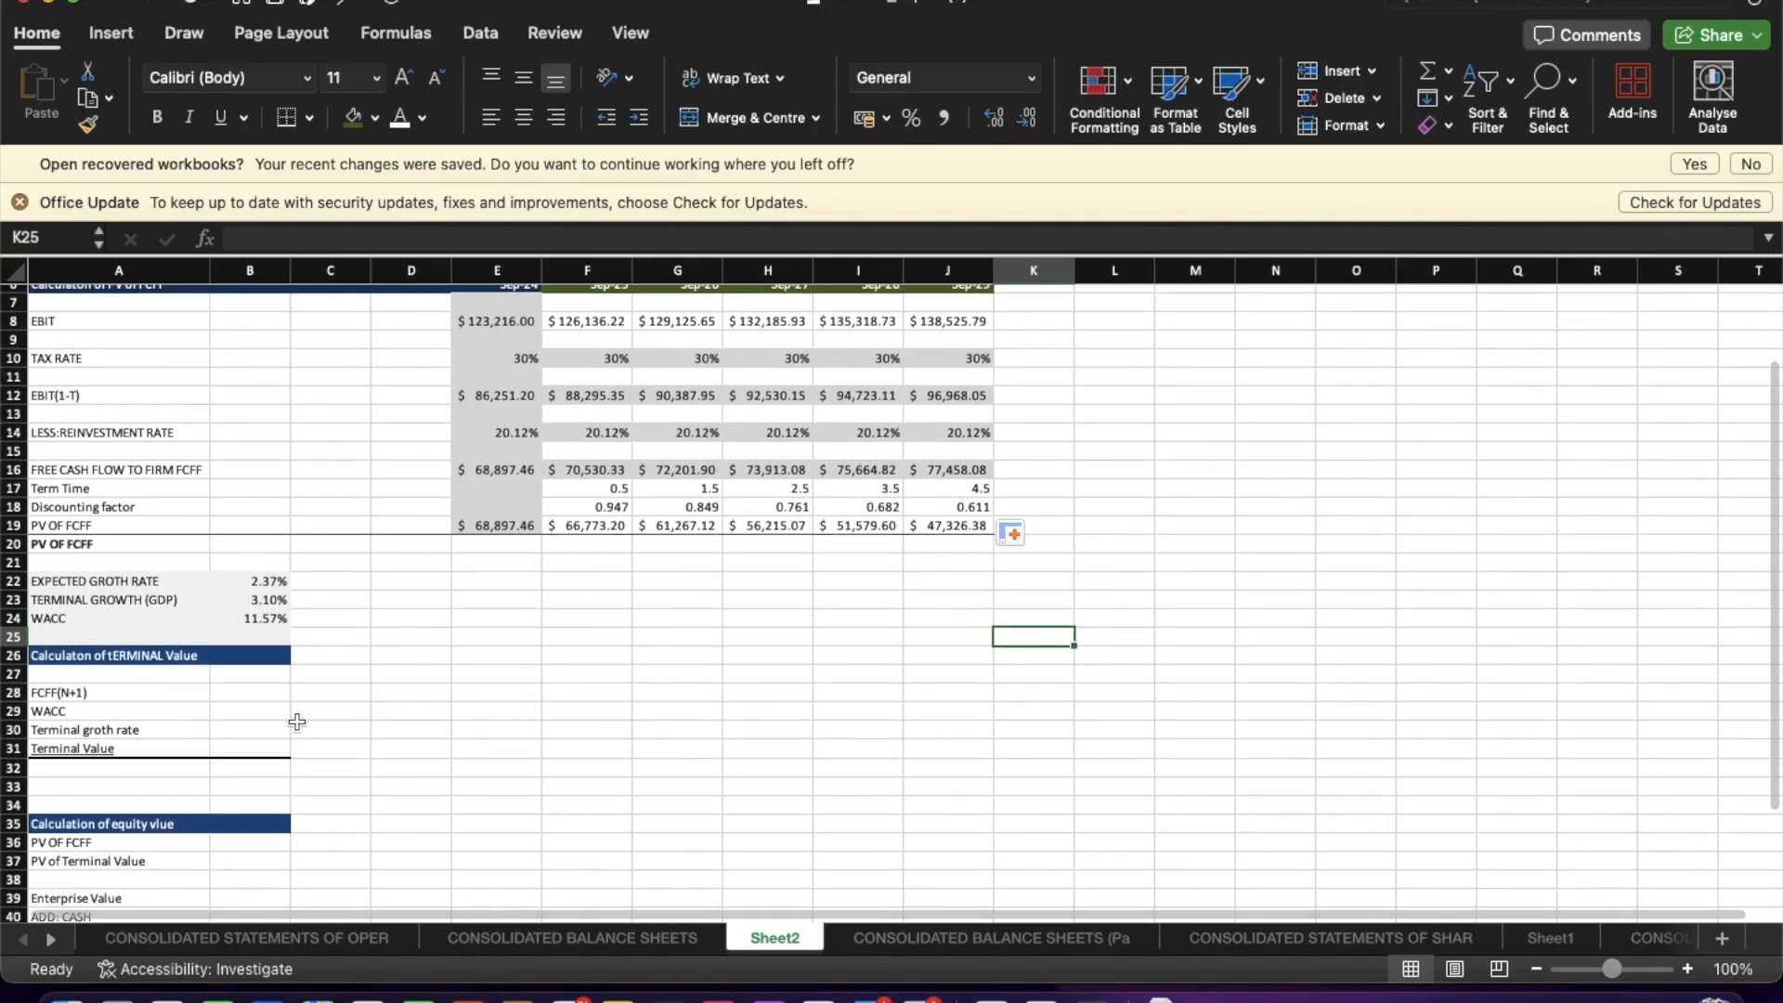
{"action": "left_click", "coordinate": [242, 701]}
{"action": "type", "text": "="}
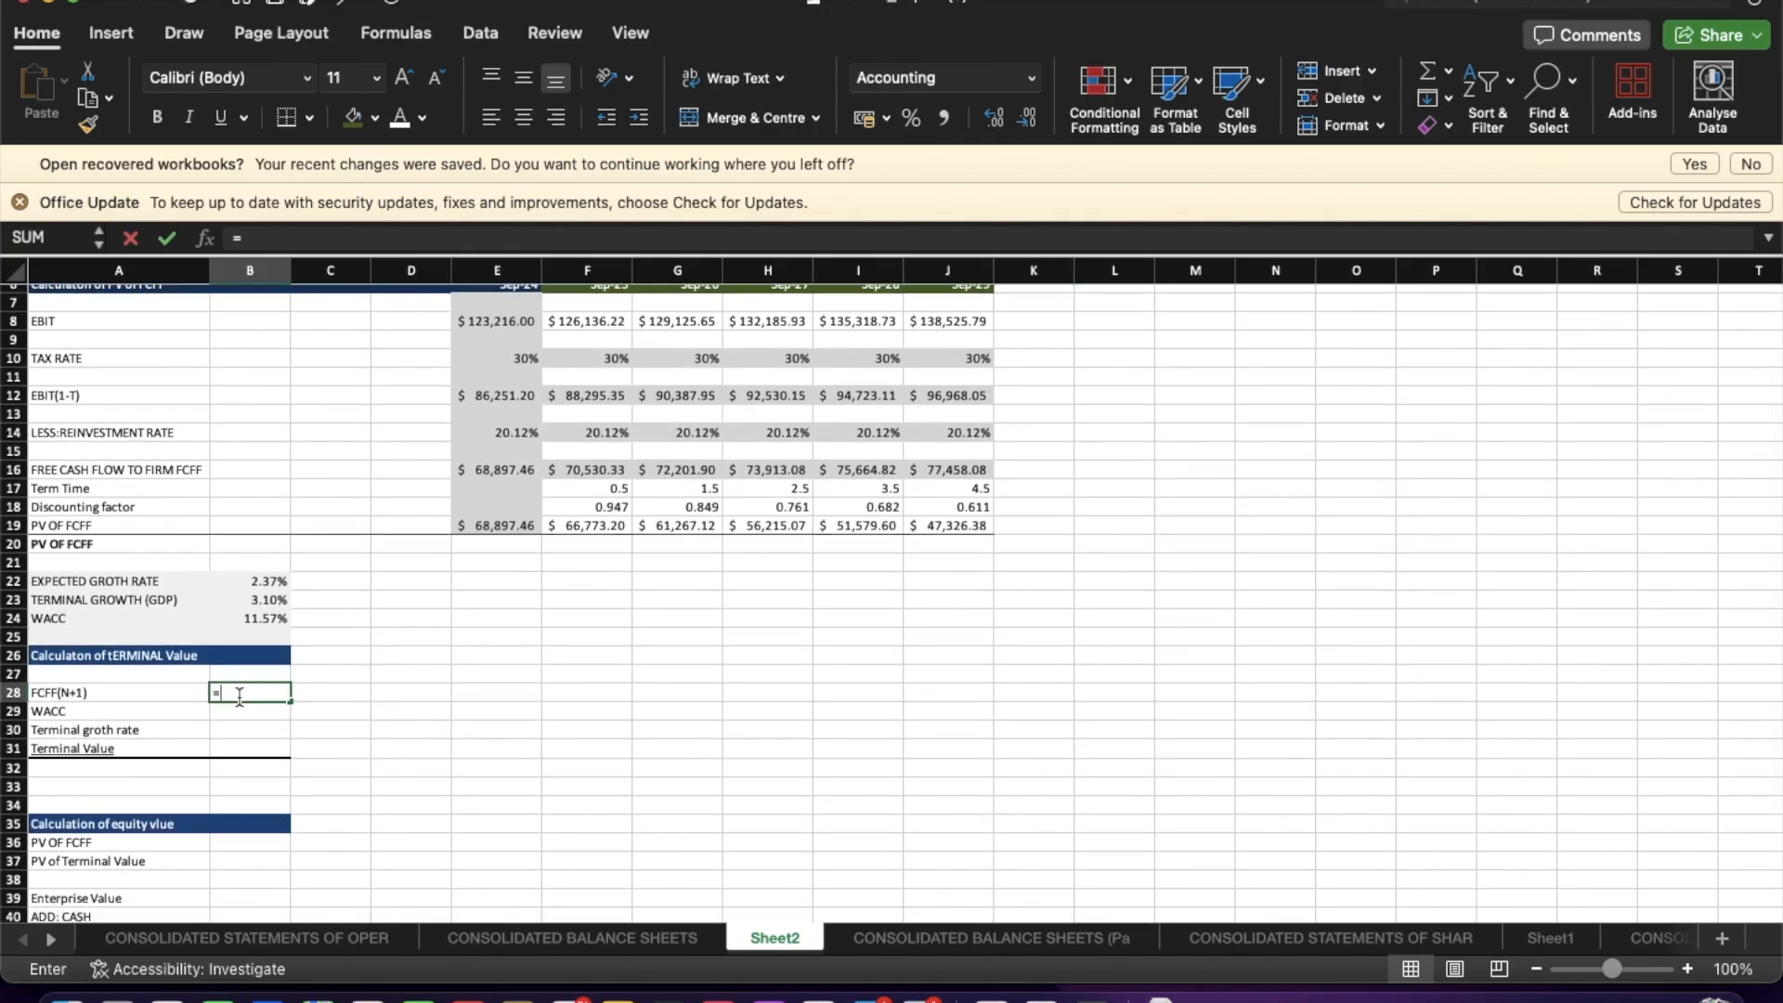
{"action": "left_click", "coordinate": [928, 528]}
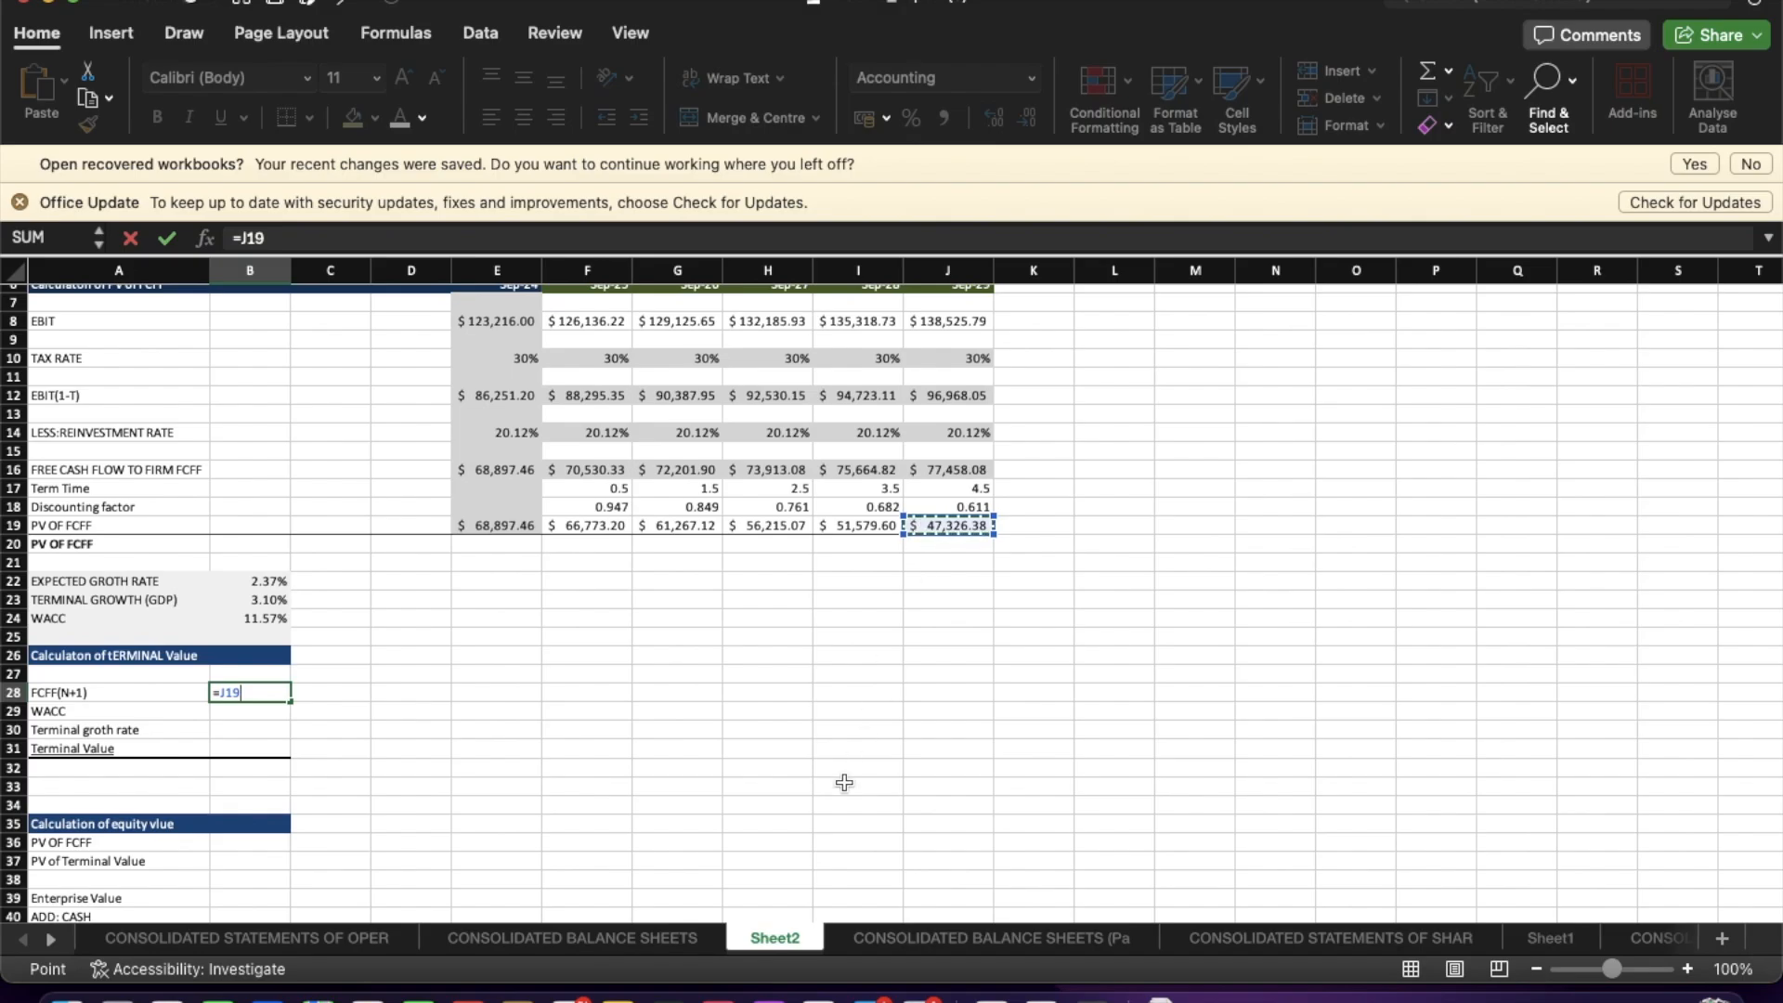
{"action": "type", "text": "*"}
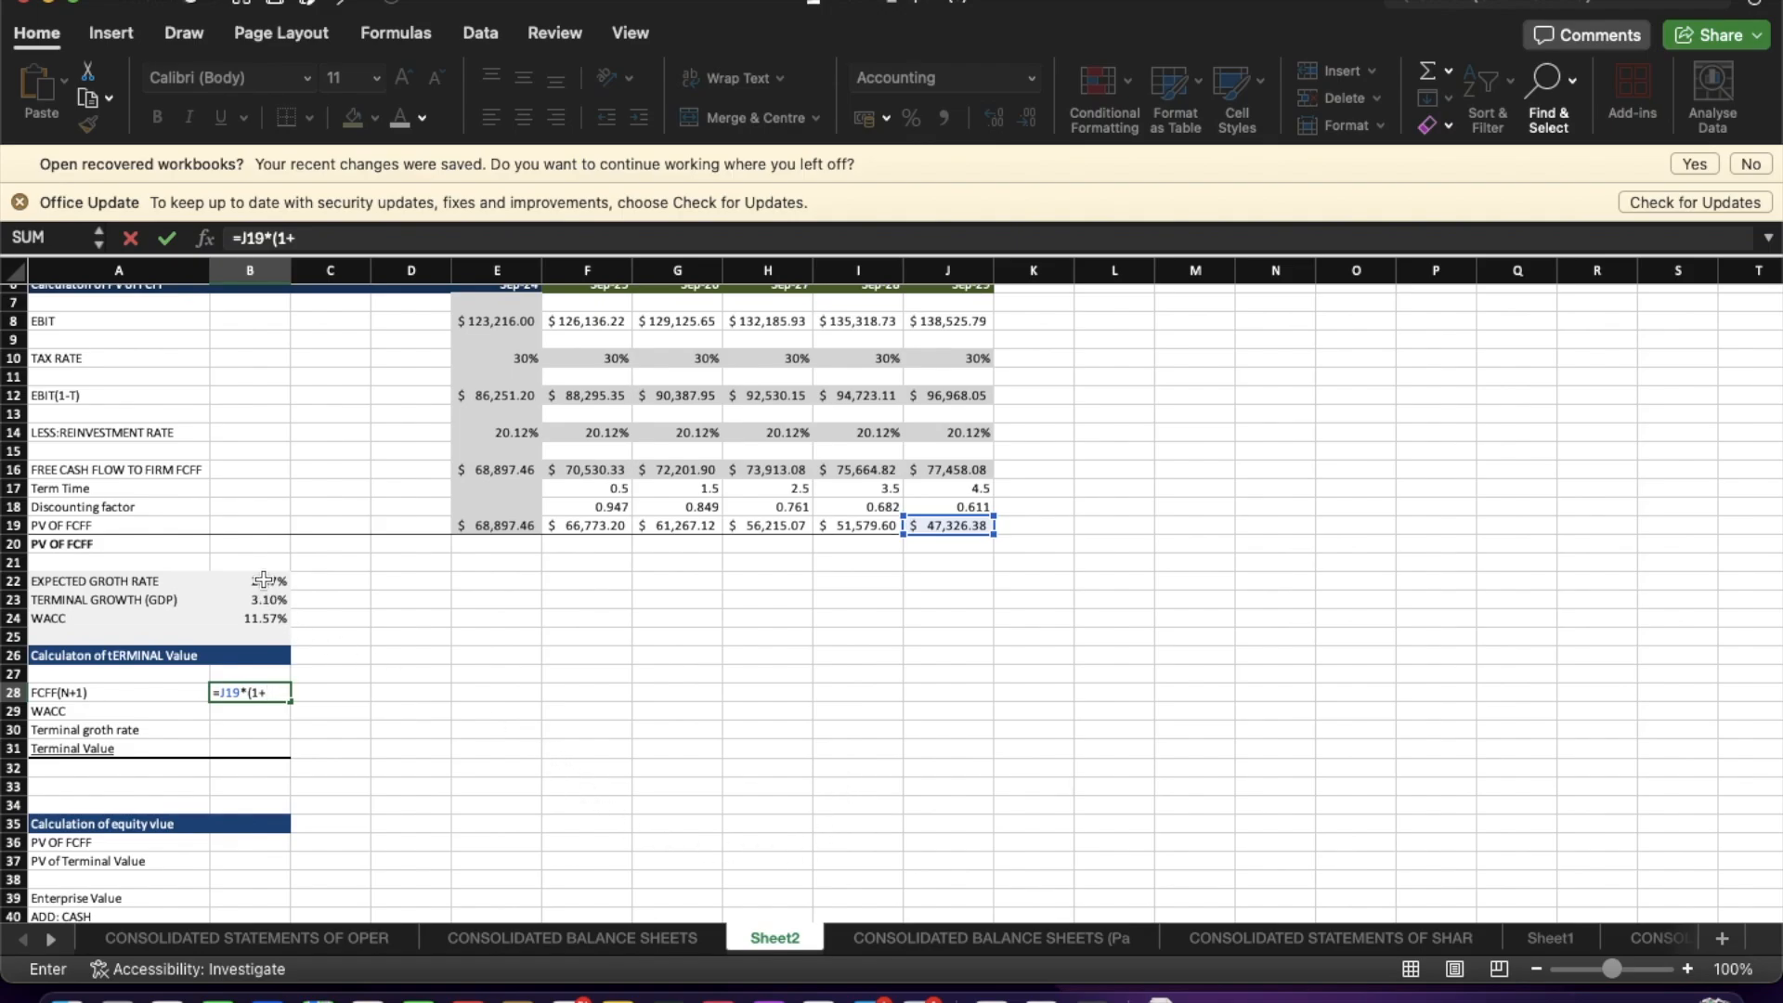
{"action": "left_click", "coordinate": [264, 581]}
{"action": "type", "text": ")"}
{"action": "key", "text": "Return"}
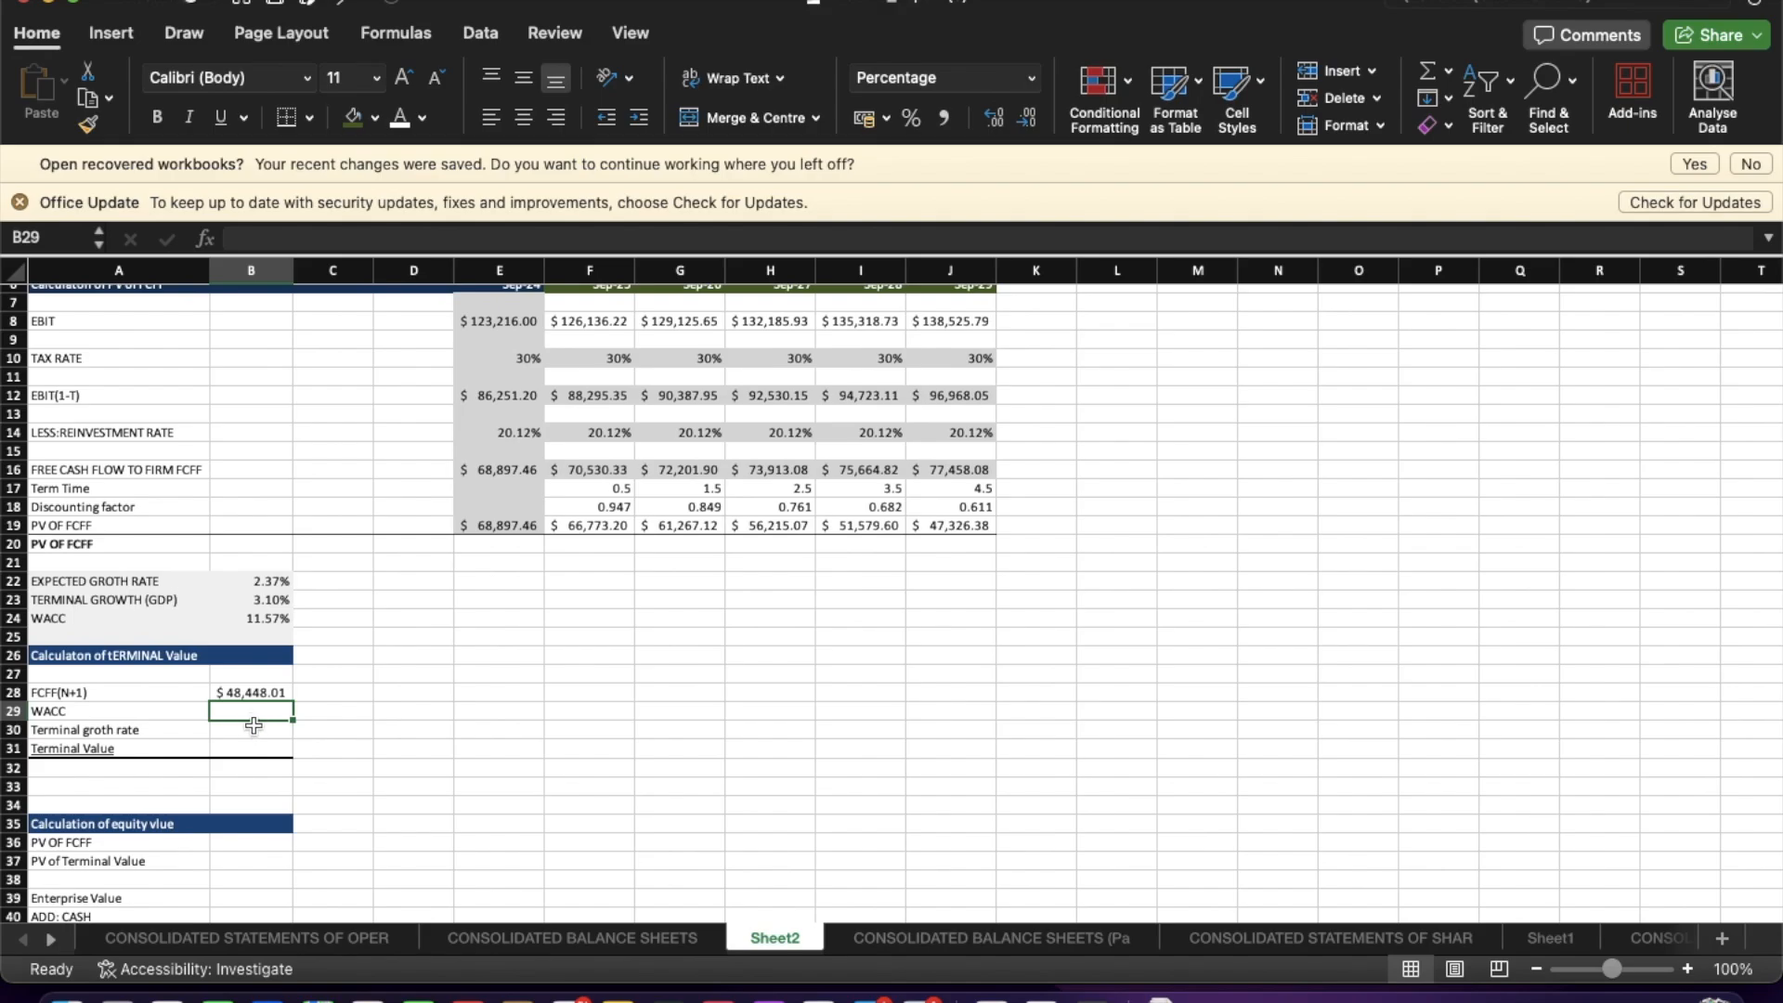
Set the terminal-value WACC to reference the WACC cell (B24).
{"action": "type", "text": "="}
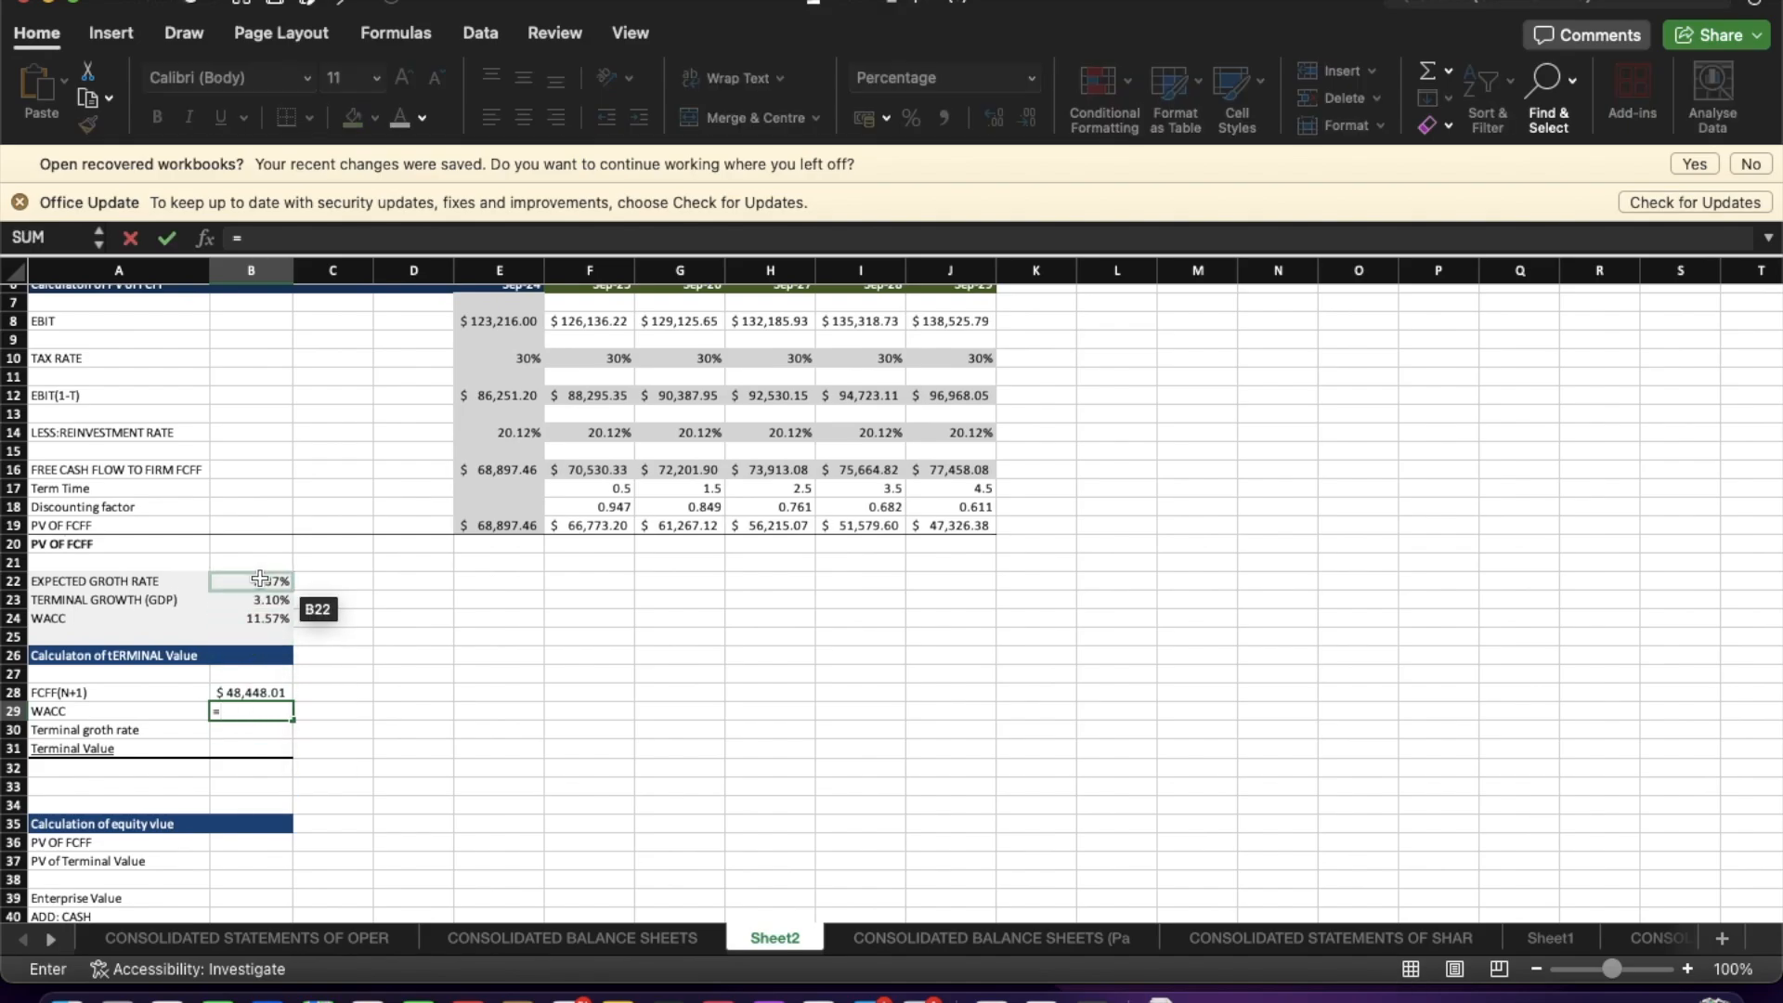
{"action": "left_click", "coordinate": [251, 618]}
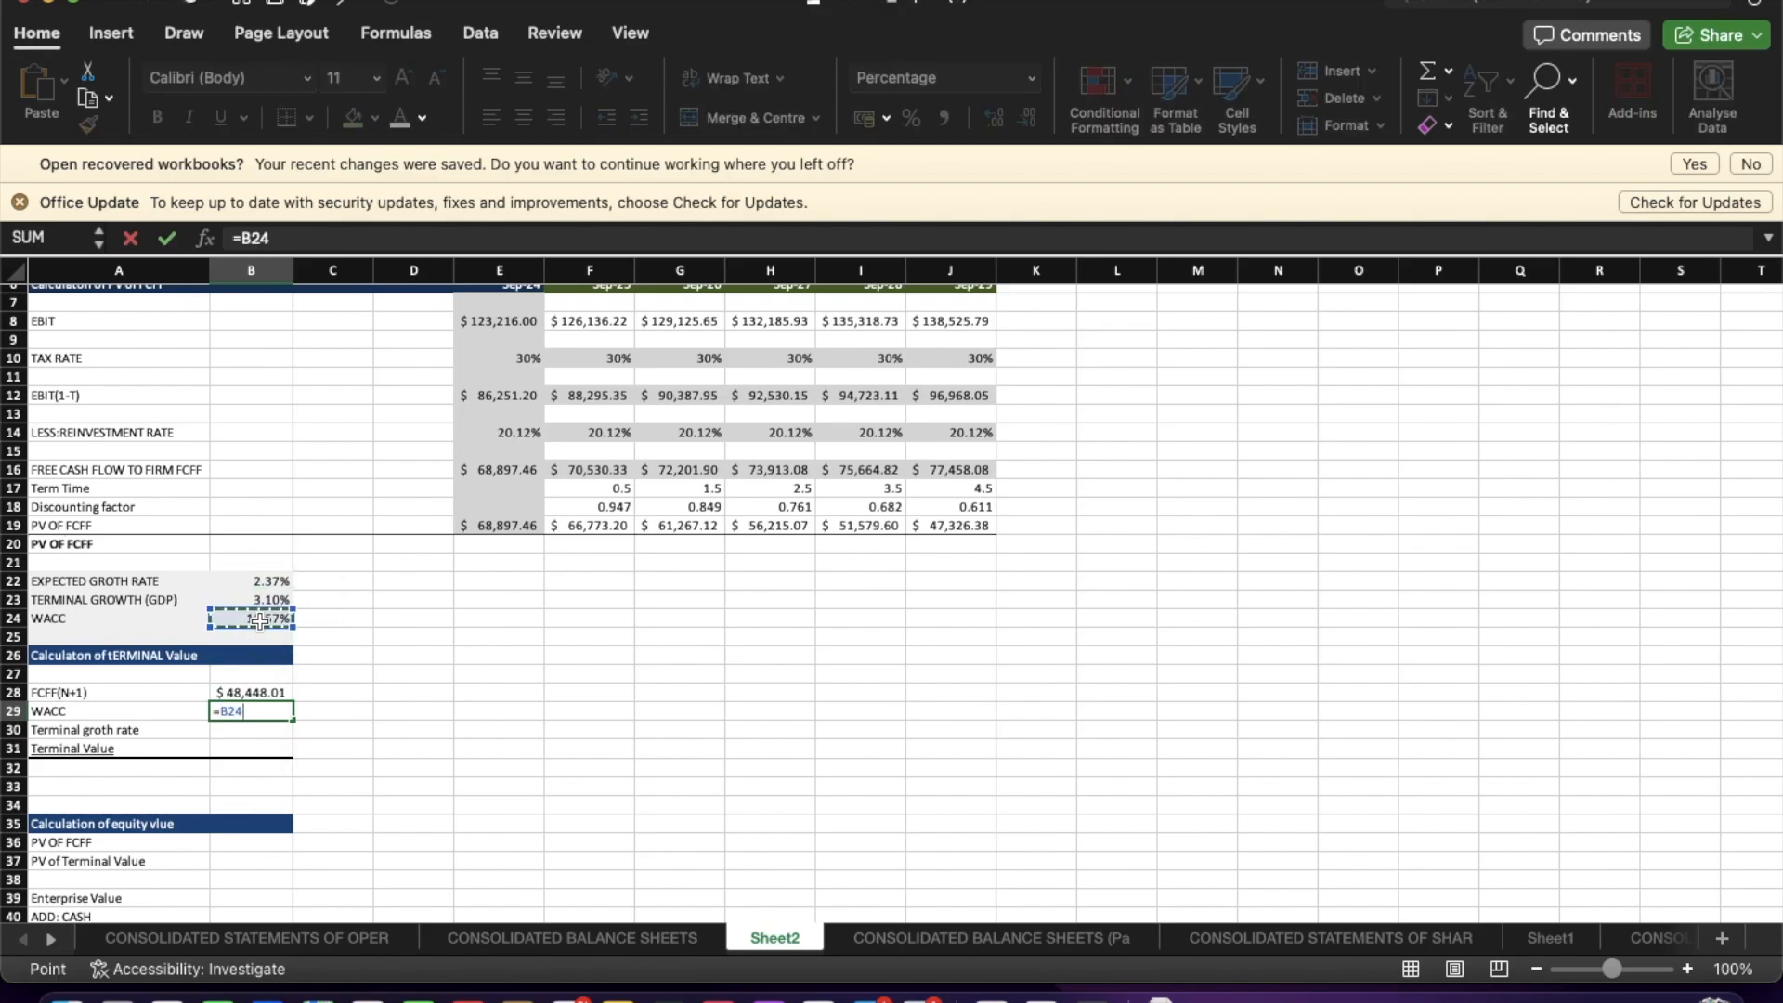
{"action": "key", "text": "Return"}
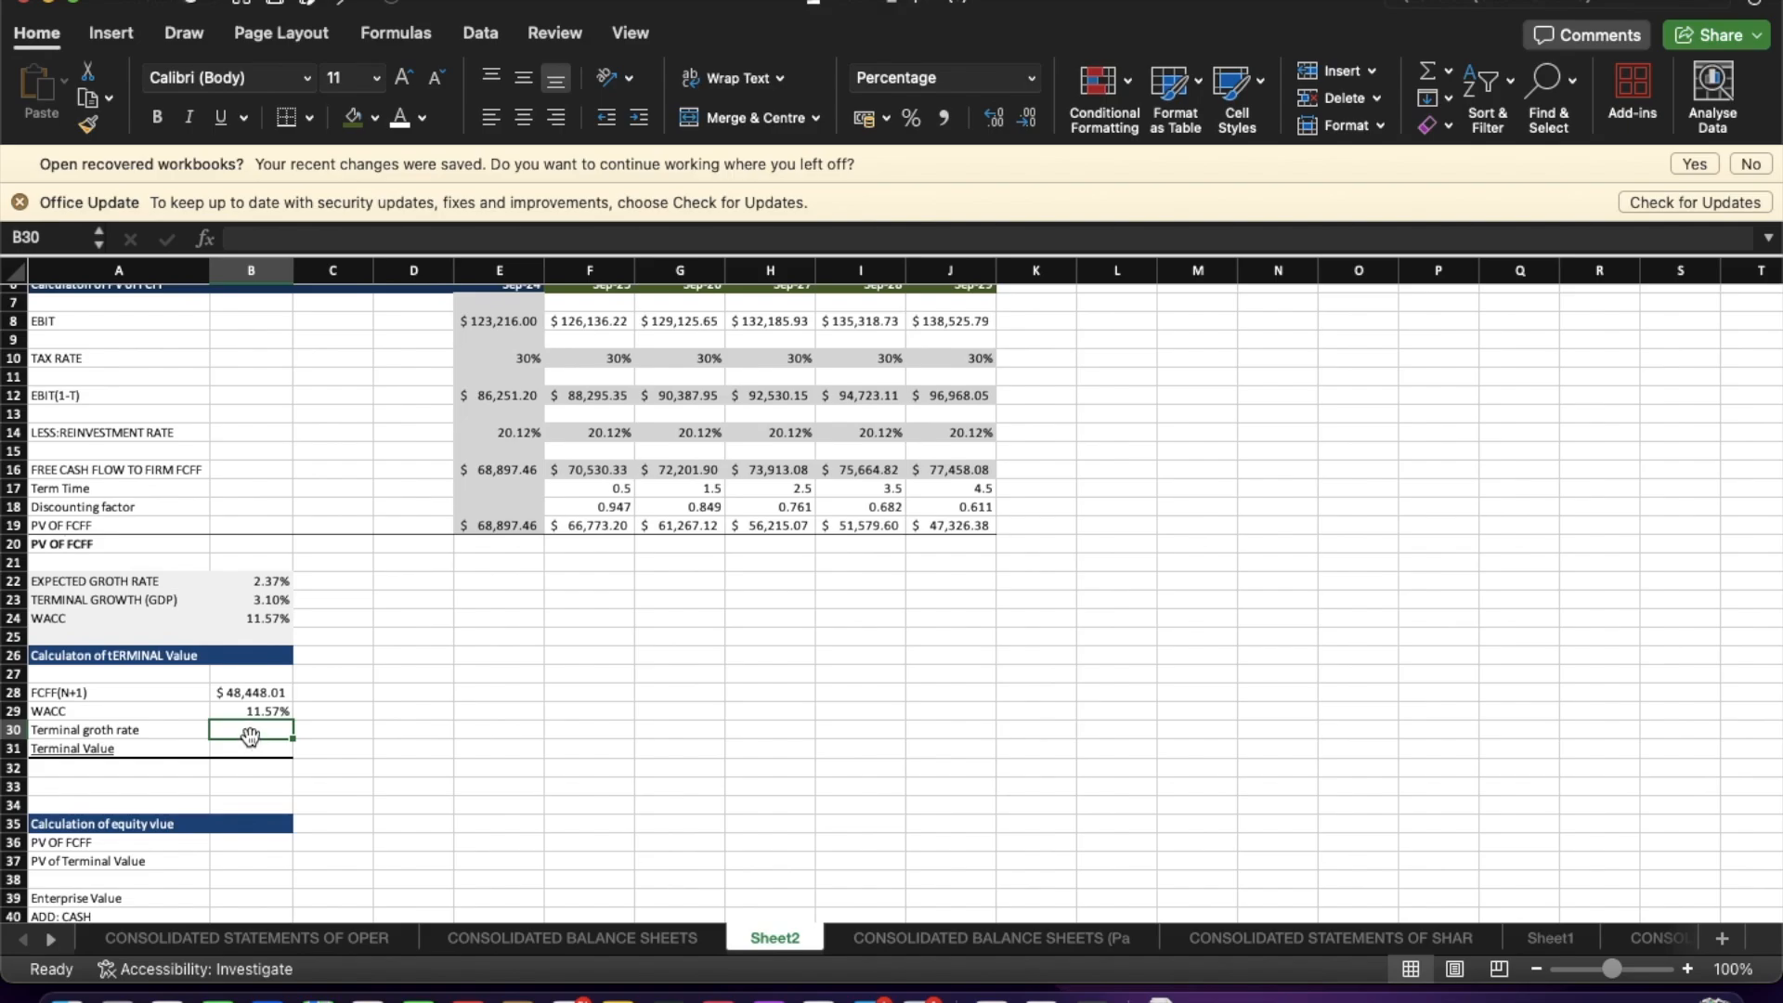
Set the terminal growth rate to reference the terminal growth (GDP) cell (B23).
{"action": "type", "text": "="}
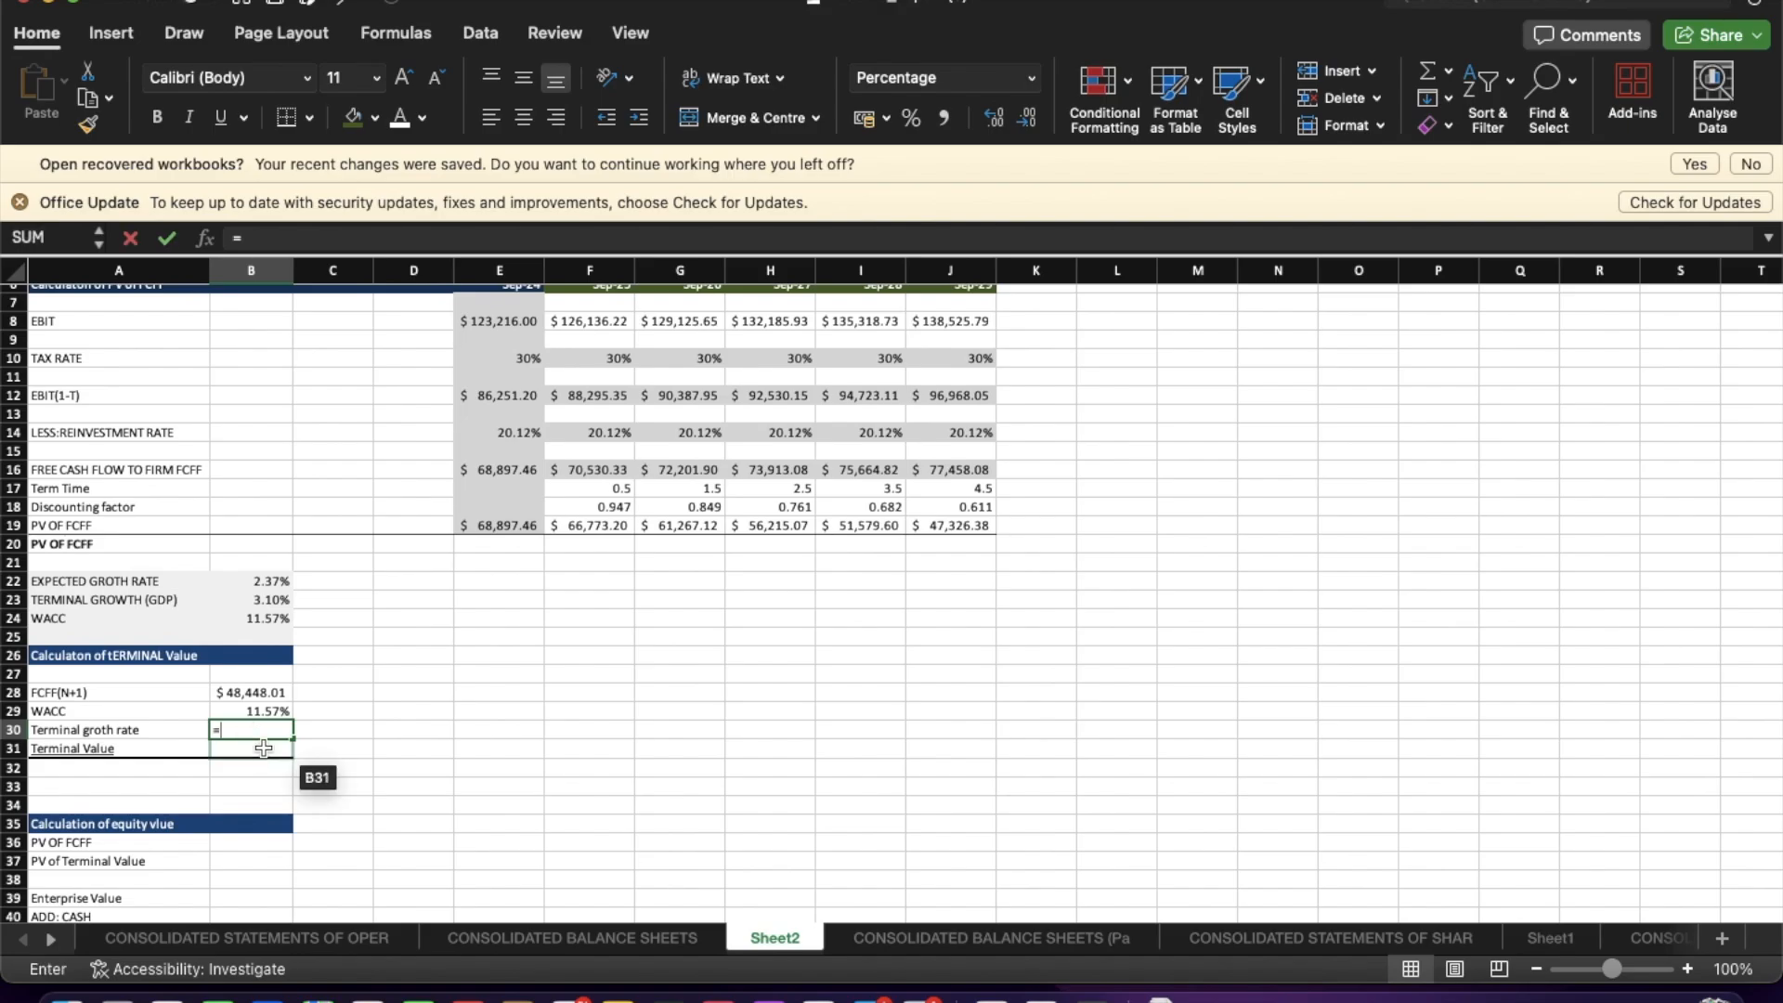
{"action": "left_click", "coordinate": [268, 602]}
{"action": "type", "text": "\\"}
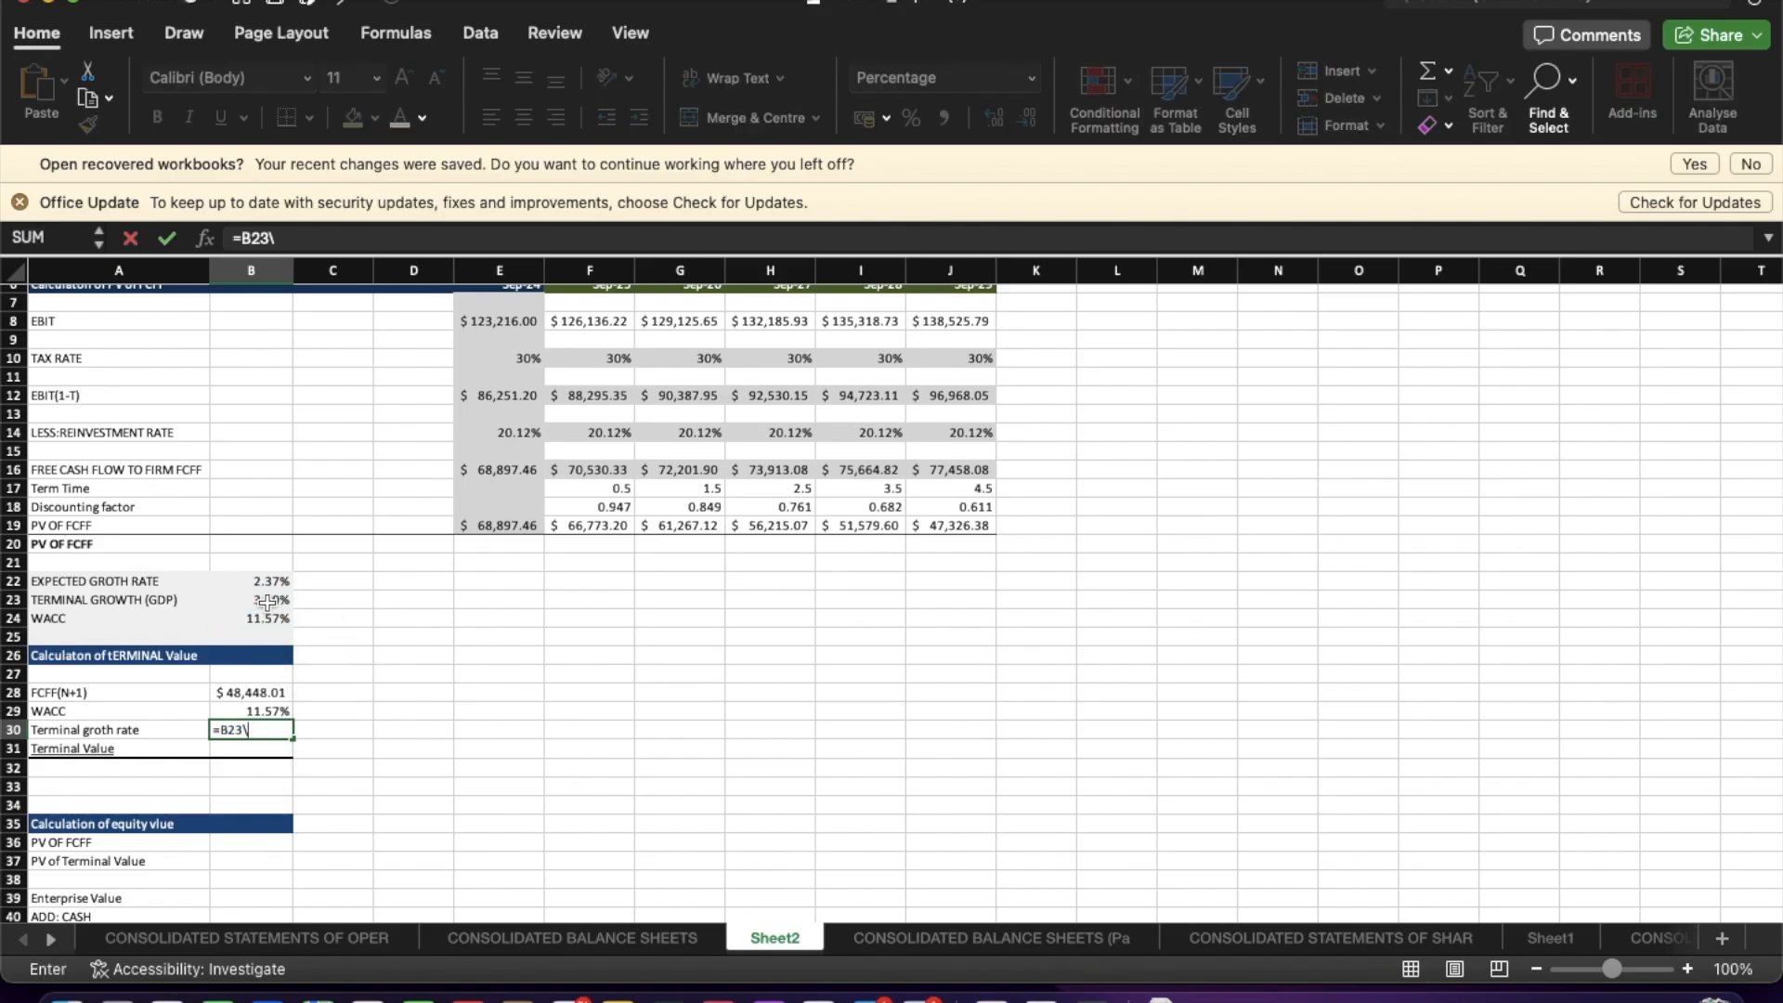
{"action": "key", "text": "BackSpace"}
{"action": "key", "text": "Return"}
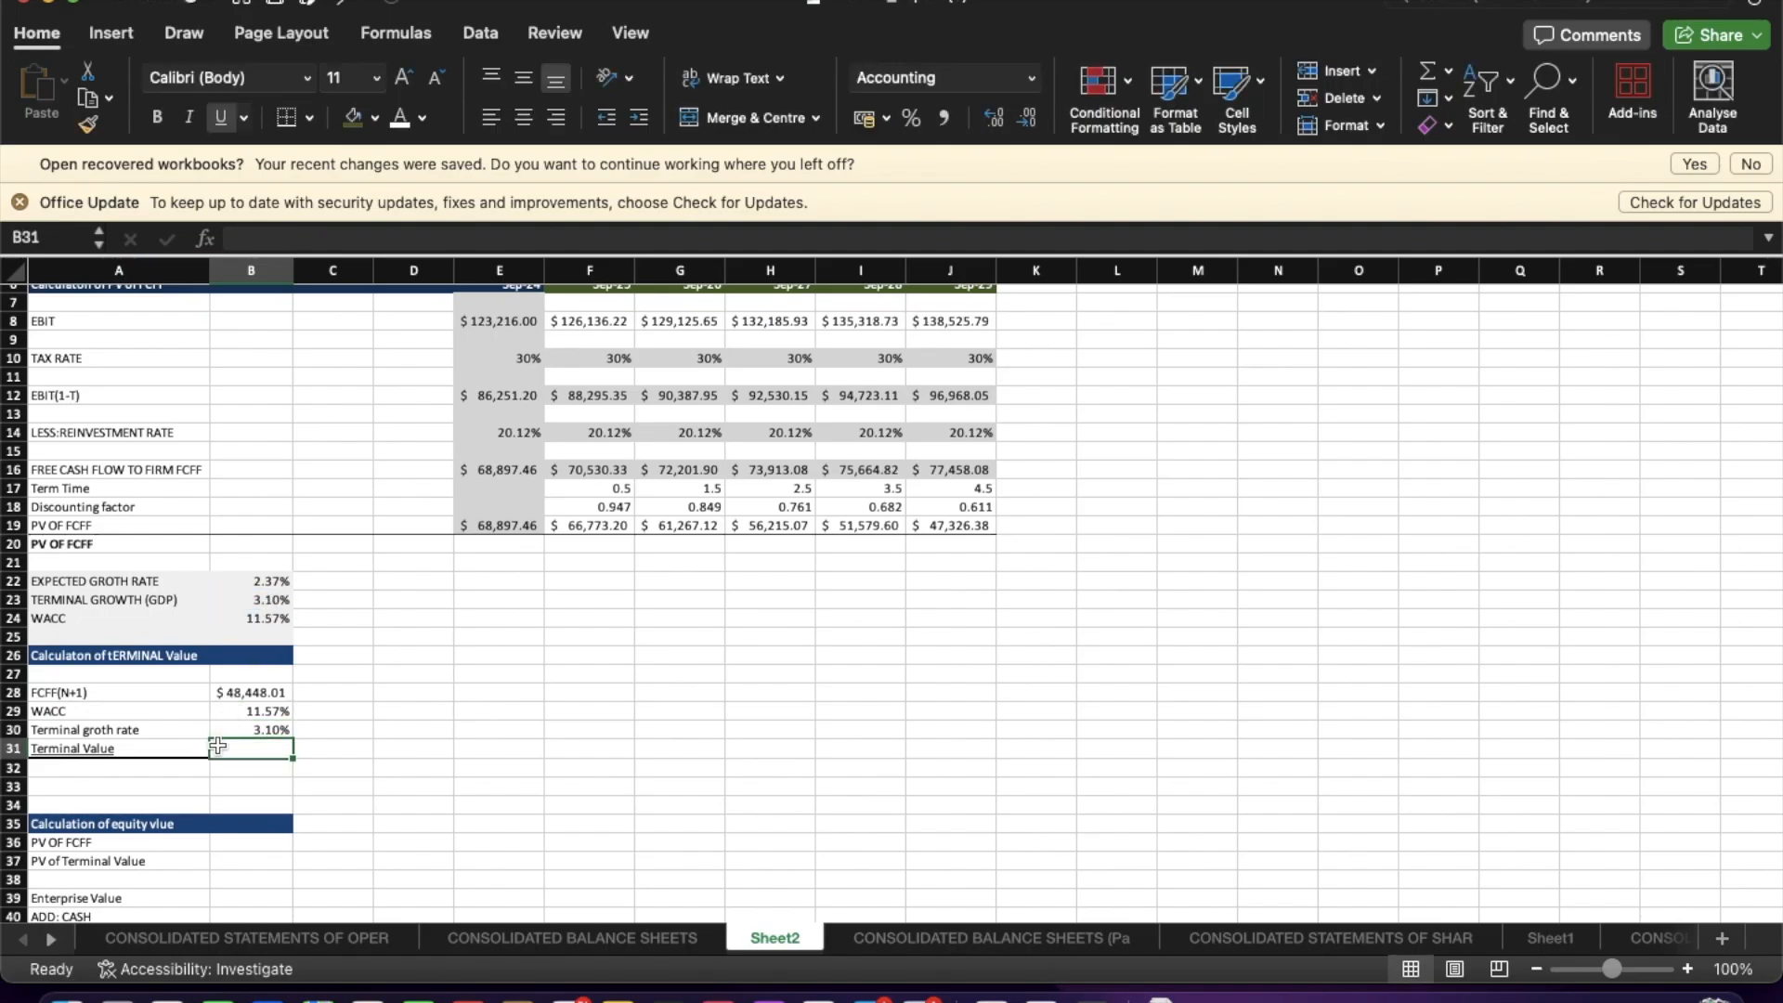
Compute the Terminal Value as FCFF(N+1) divided by WACC minus terminal growth rate: =B28/(B29-B30).
{"action": "type", "text": "="}
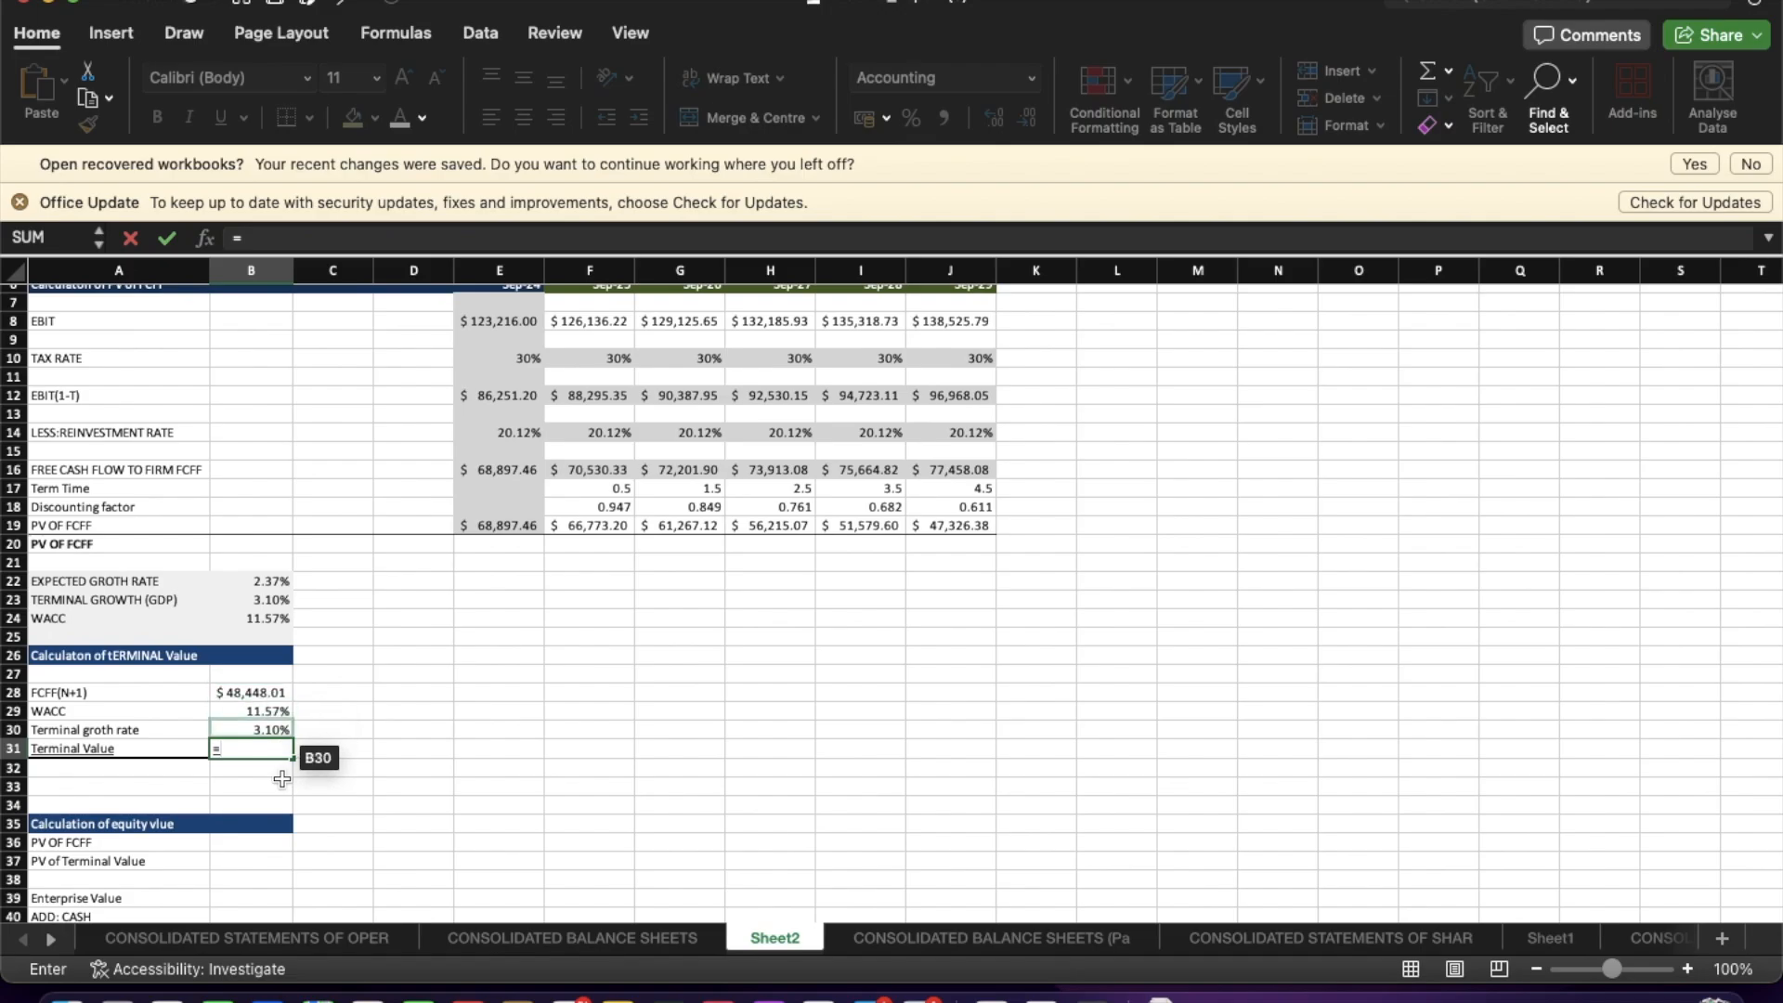
{"action": "key", "text": "BackSpace"}
{"action": "type", "text": "="}
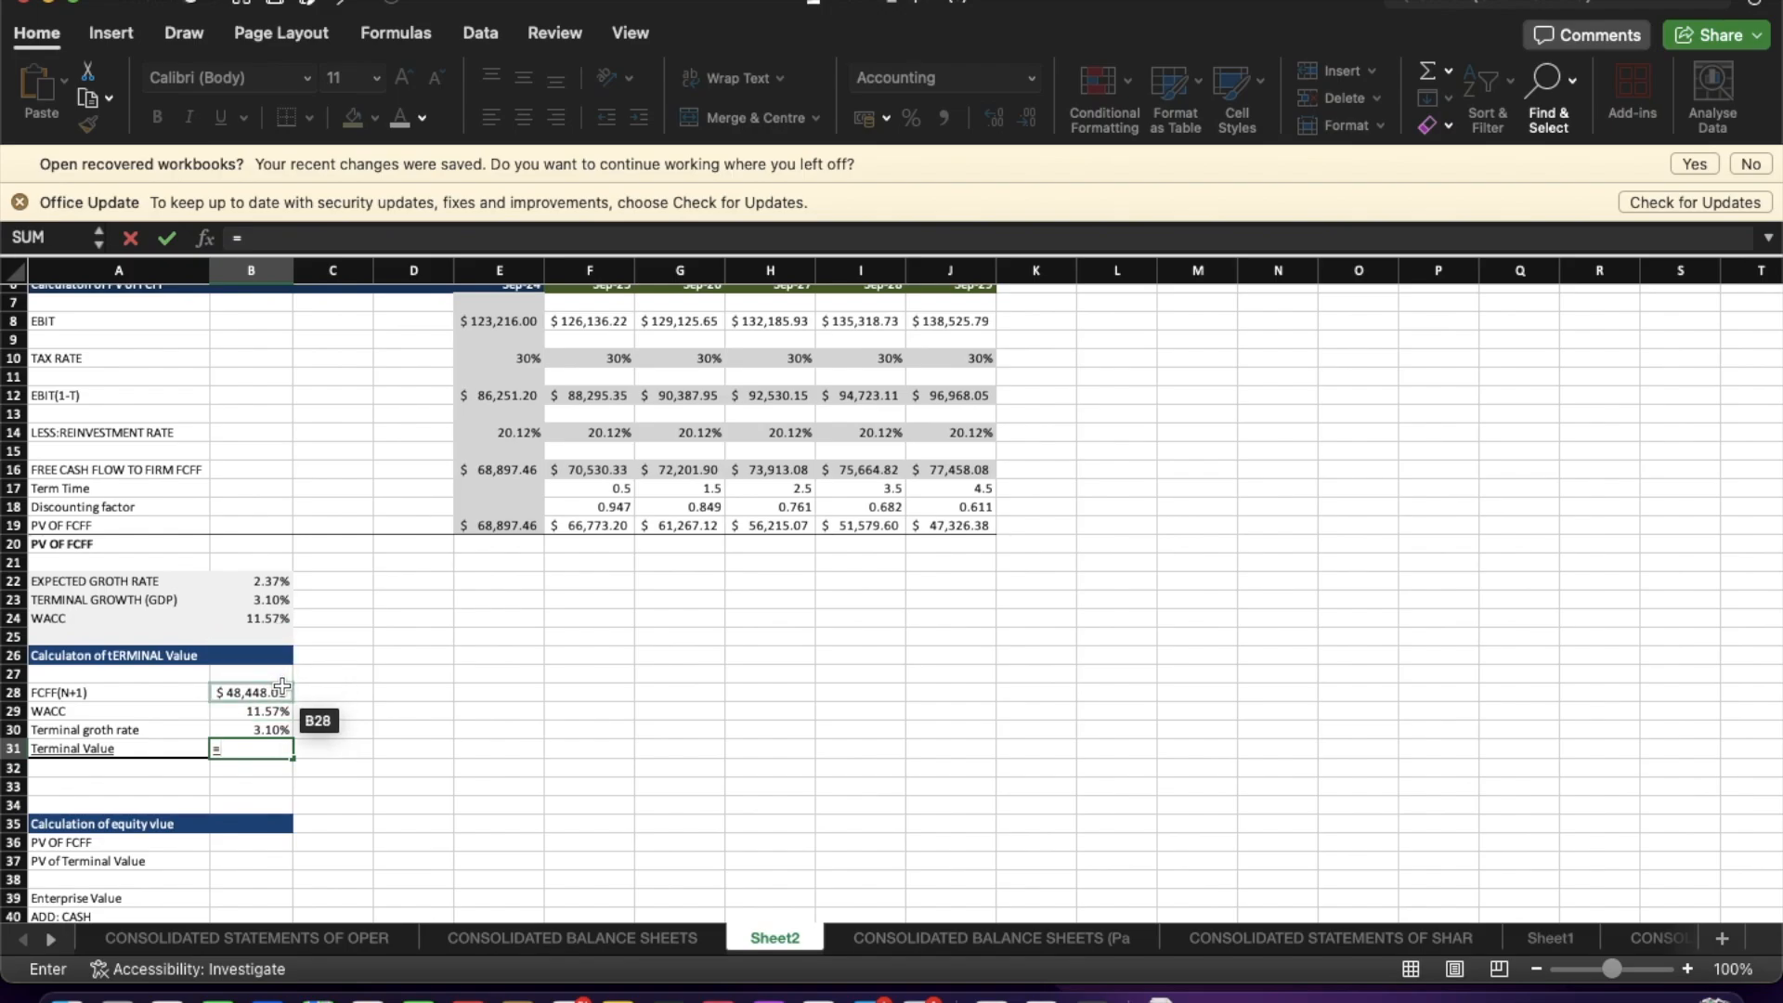
{"action": "left_click", "coordinate": [283, 690]}
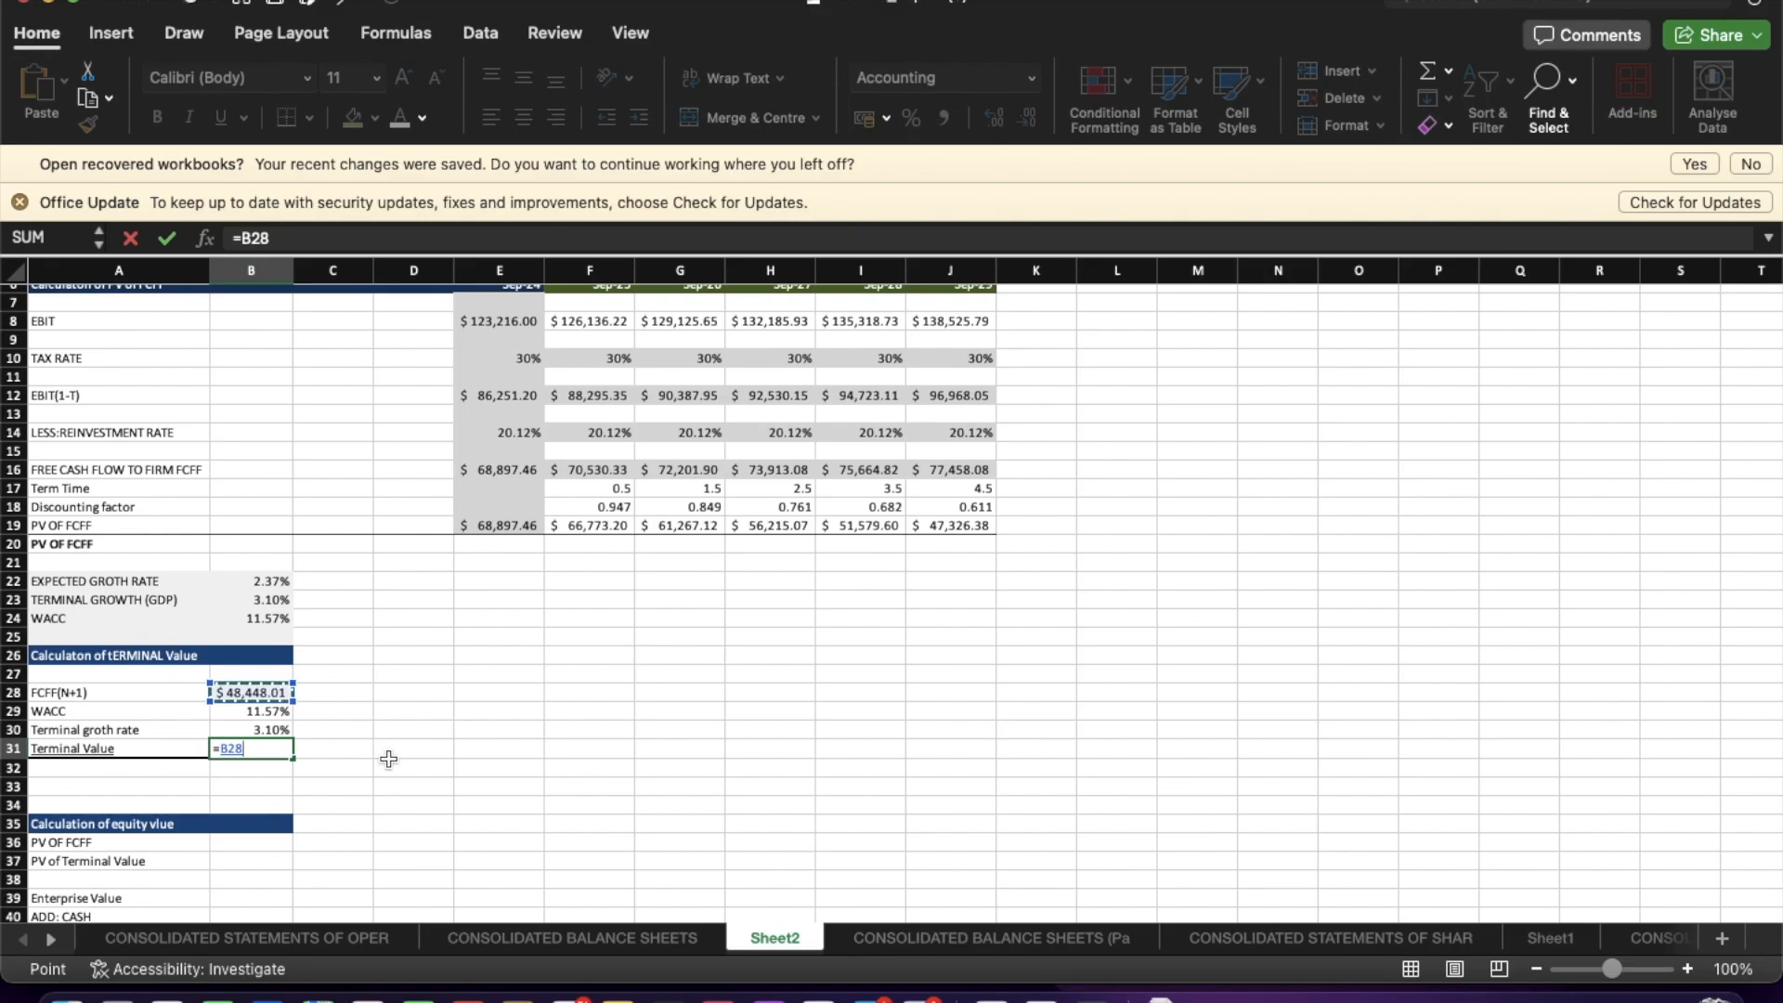
{"action": "type", "text": "/("}
{"action": "left_click", "coordinate": [268, 710]}
{"action": "type", "text": "-"}
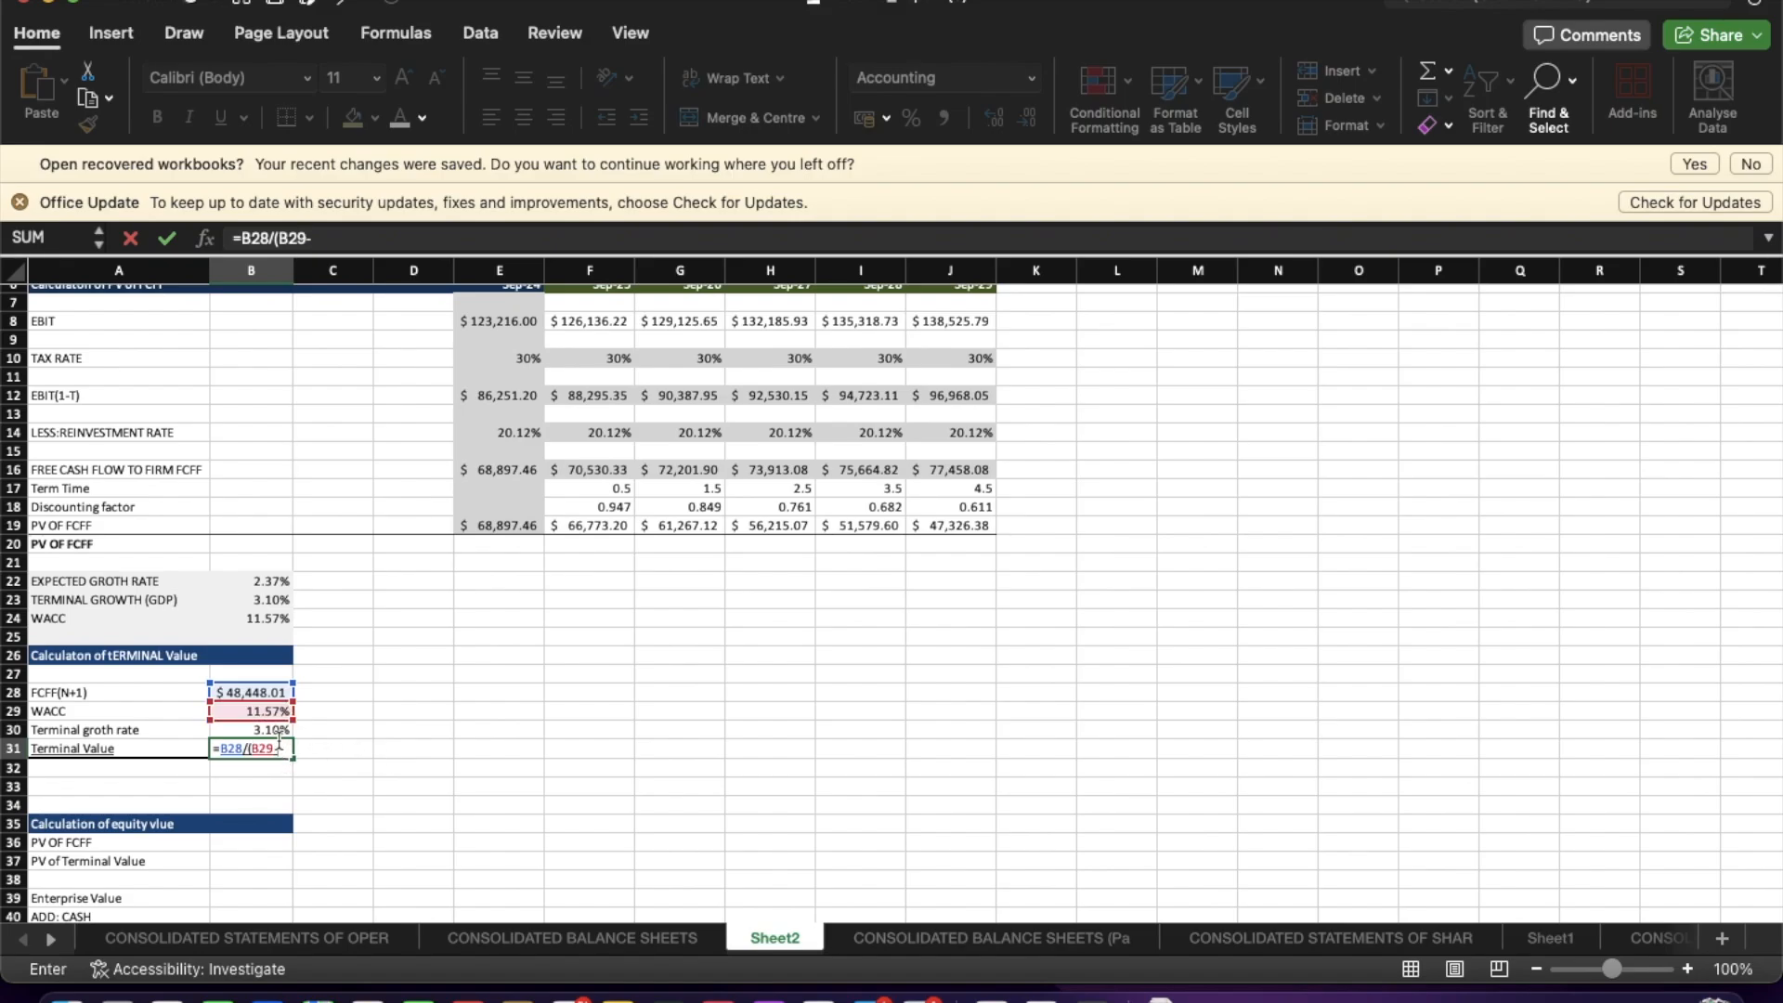
{"action": "left_click", "coordinate": [272, 729]}
{"action": "type", "text": ")"}
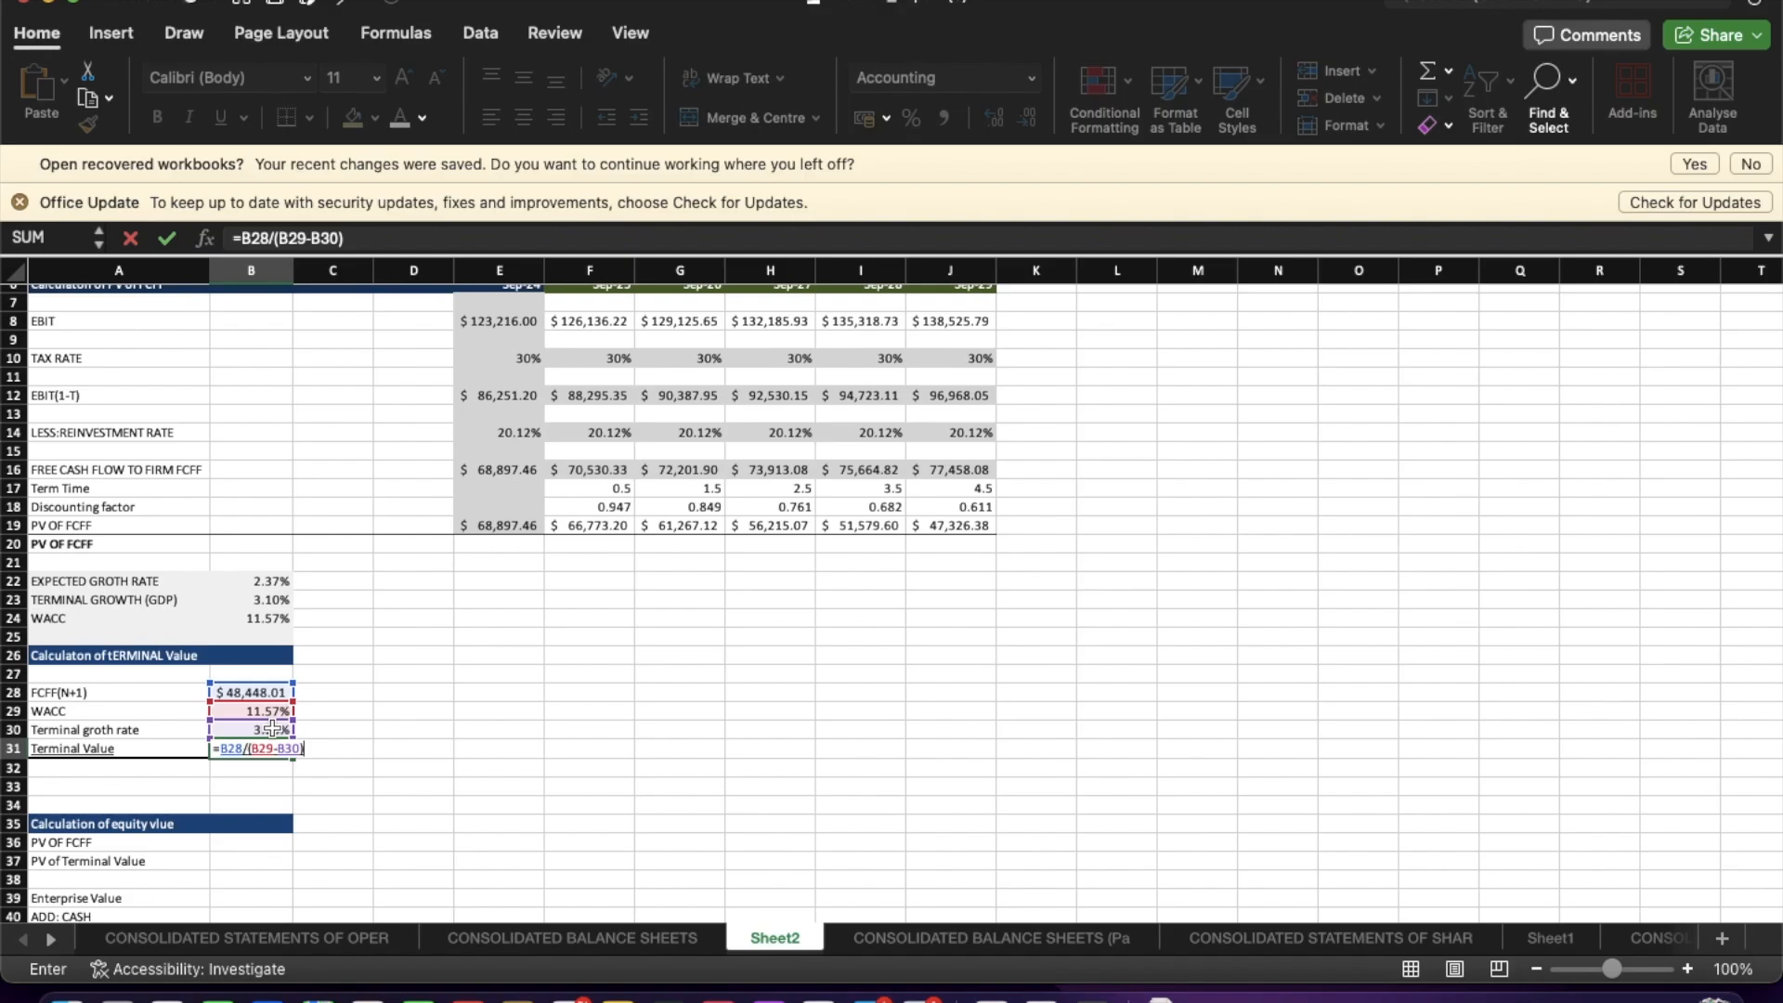
{"action": "key", "text": "Return"}
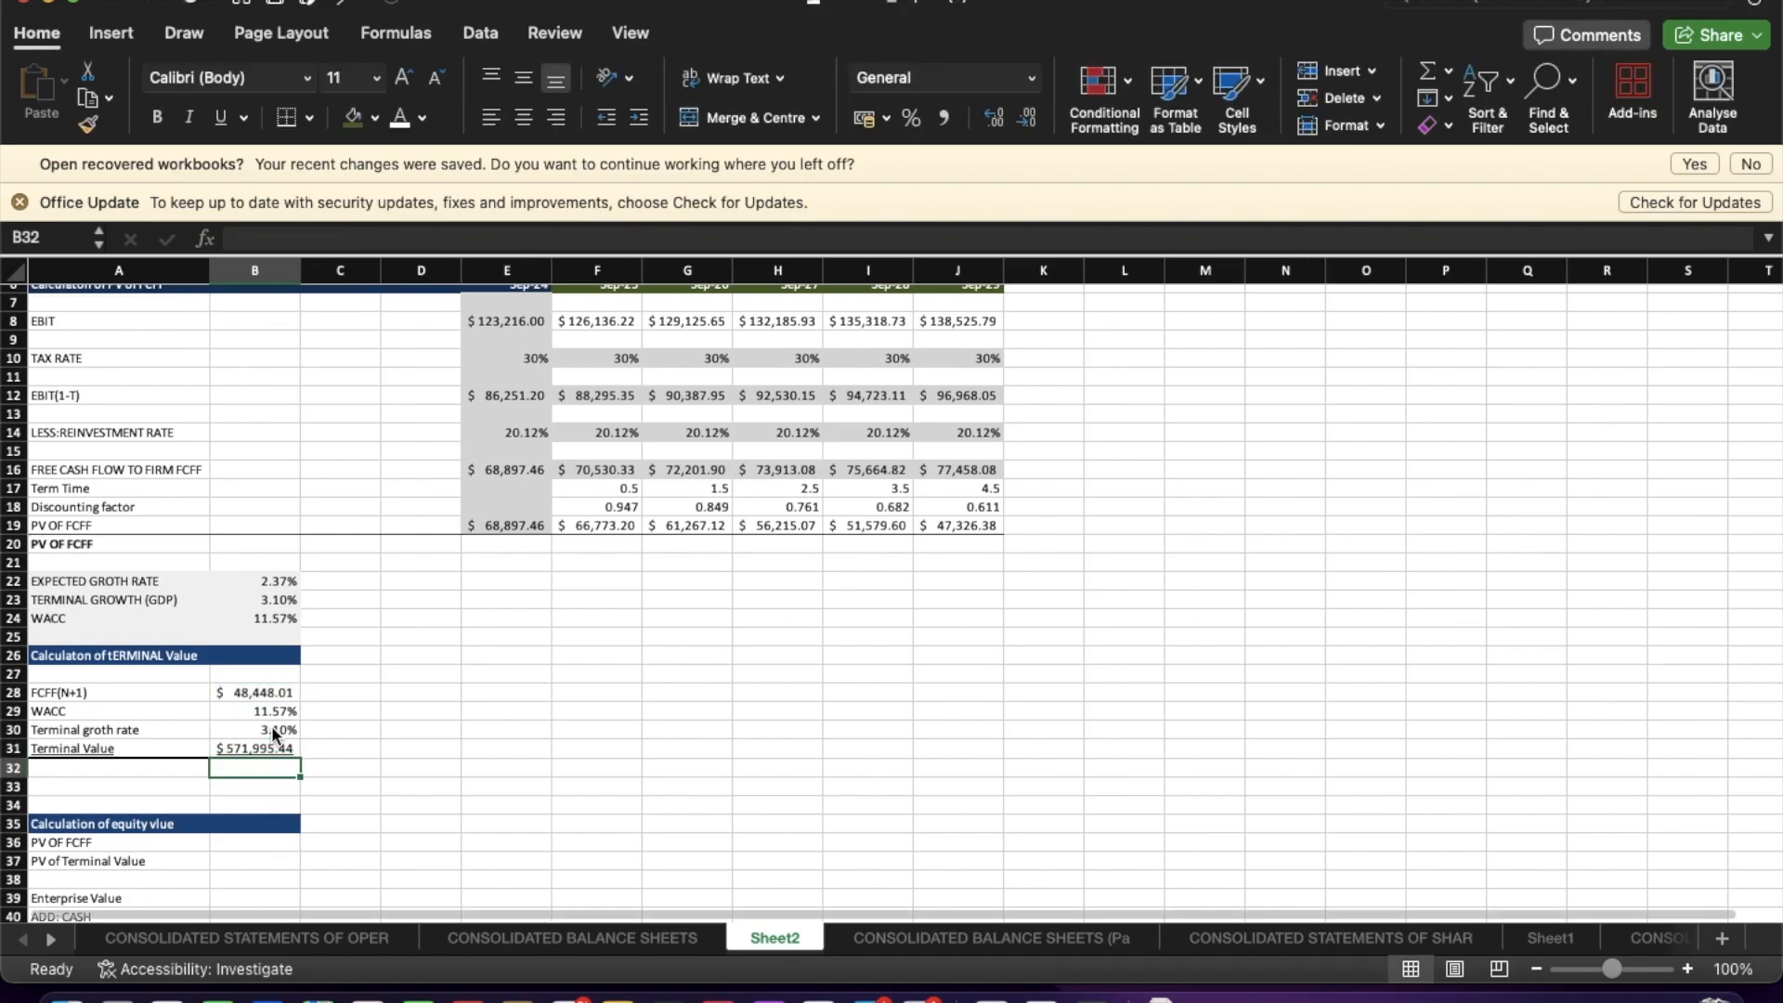
Set PV OF FCFF in the equity value section to the SUM of the Sep-24 to Sep-29 PV of FCFF (E19:J19).
{"action": "scroll", "coordinate": [325, 809], "scroll_direction": "down", "scroll_amount": 5}
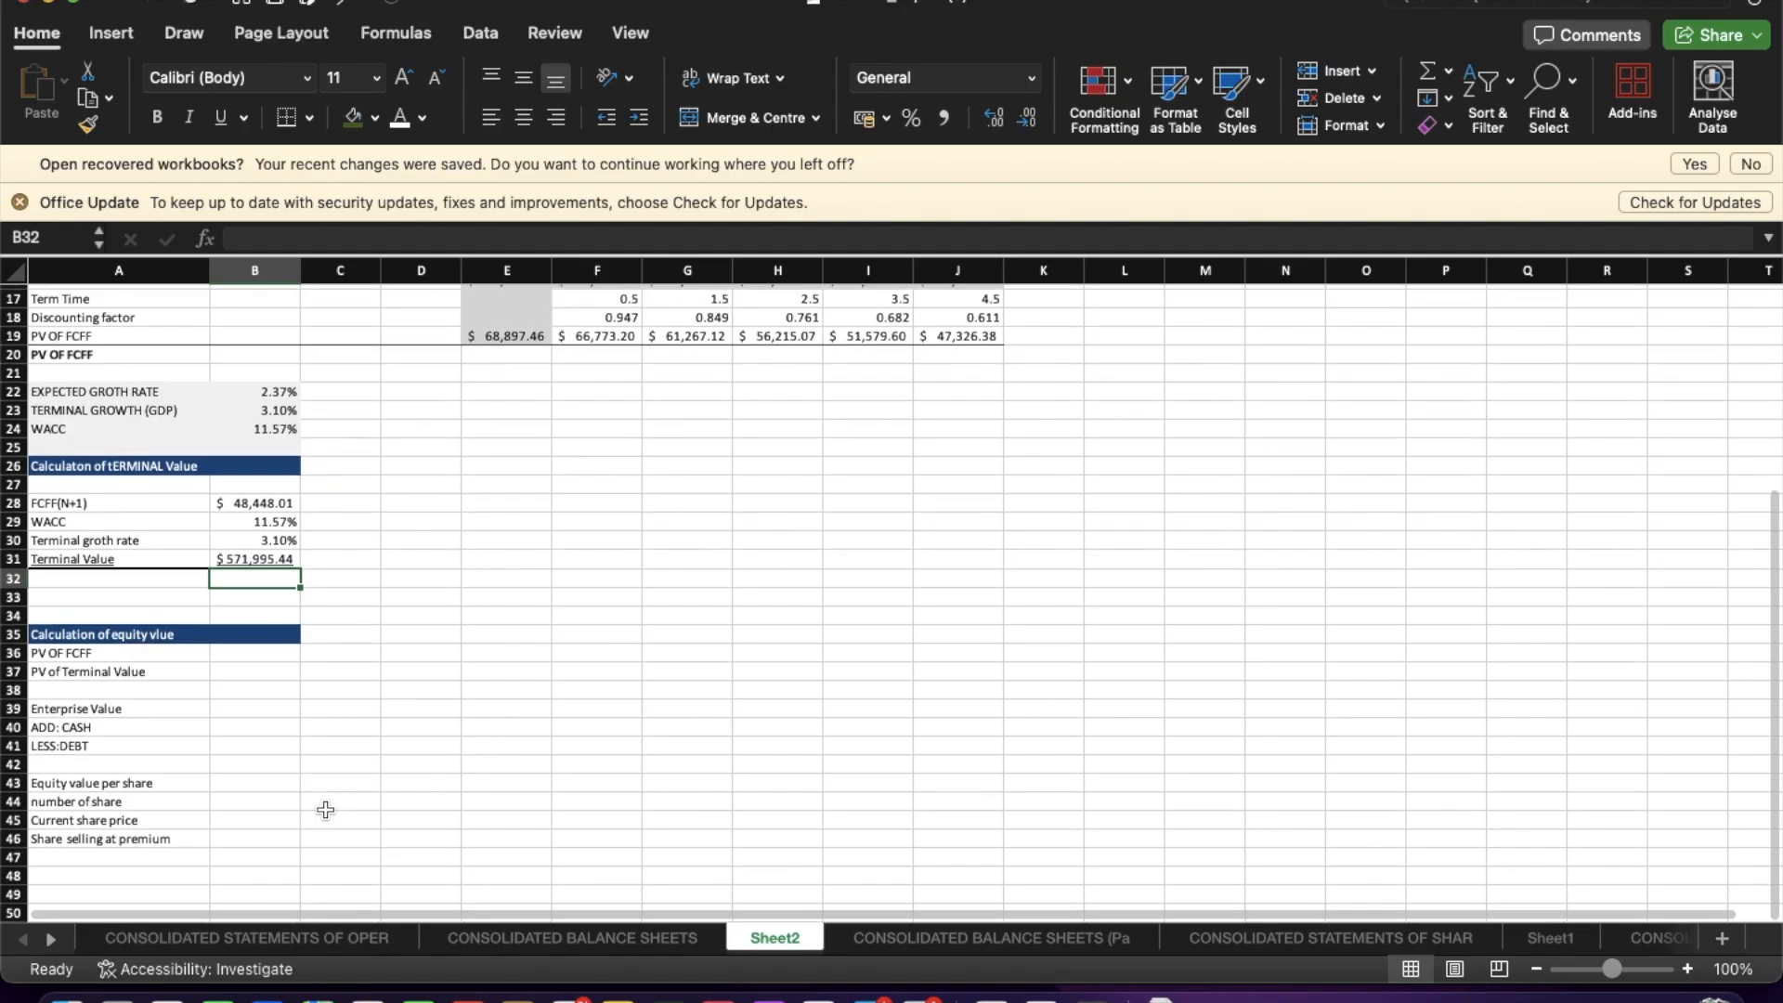
{"action": "scroll", "coordinate": [325, 810], "scroll_direction": "up", "scroll_amount": 1}
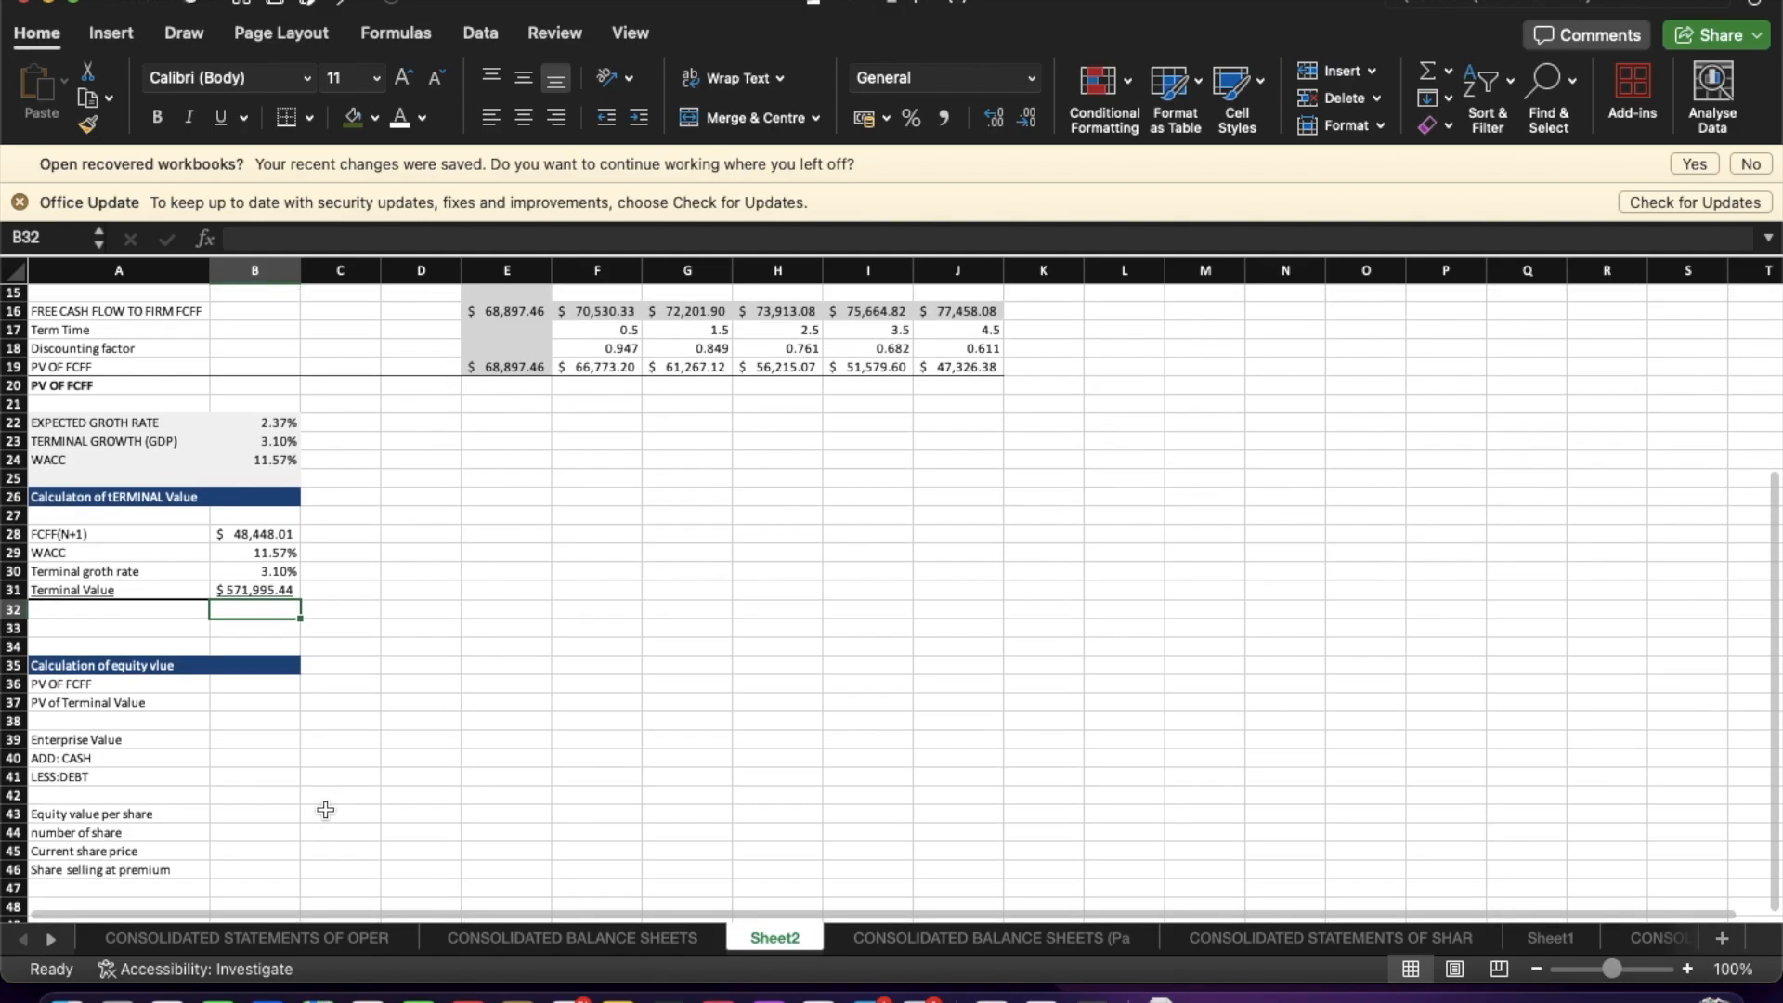
{"action": "left_click", "coordinate": [253, 685]}
{"action": "type", "text": "="}
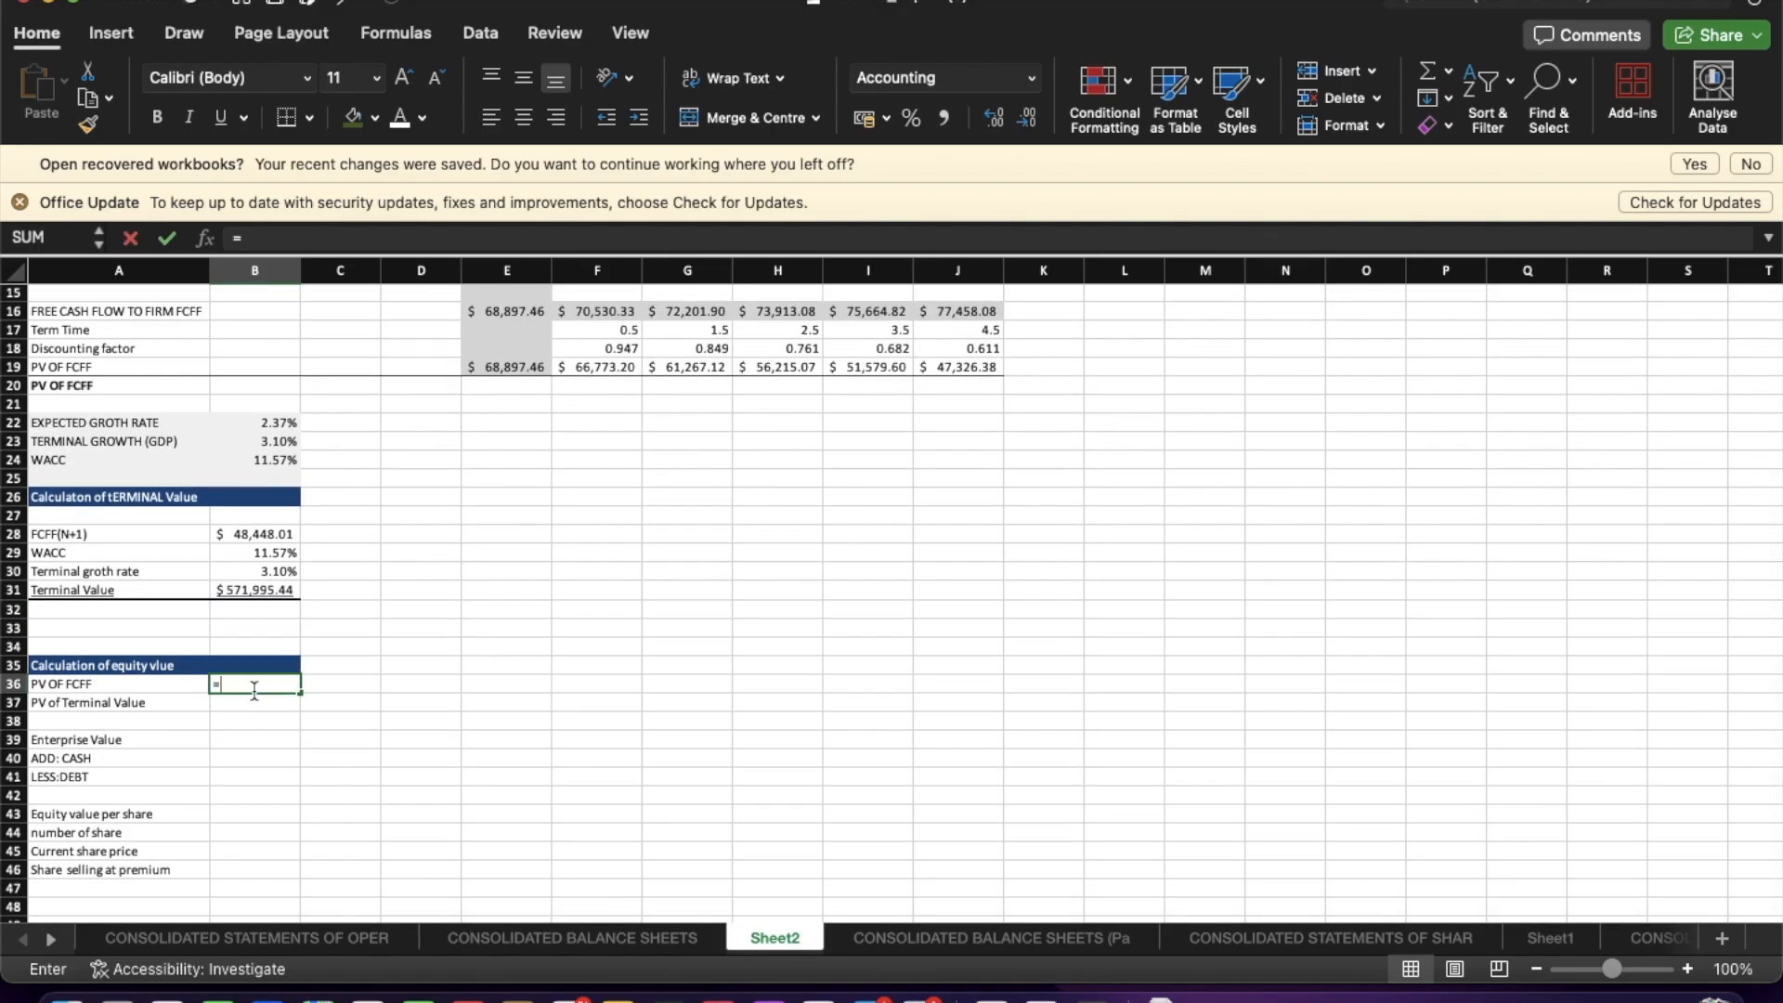
{"action": "type", "text": "SUM"}
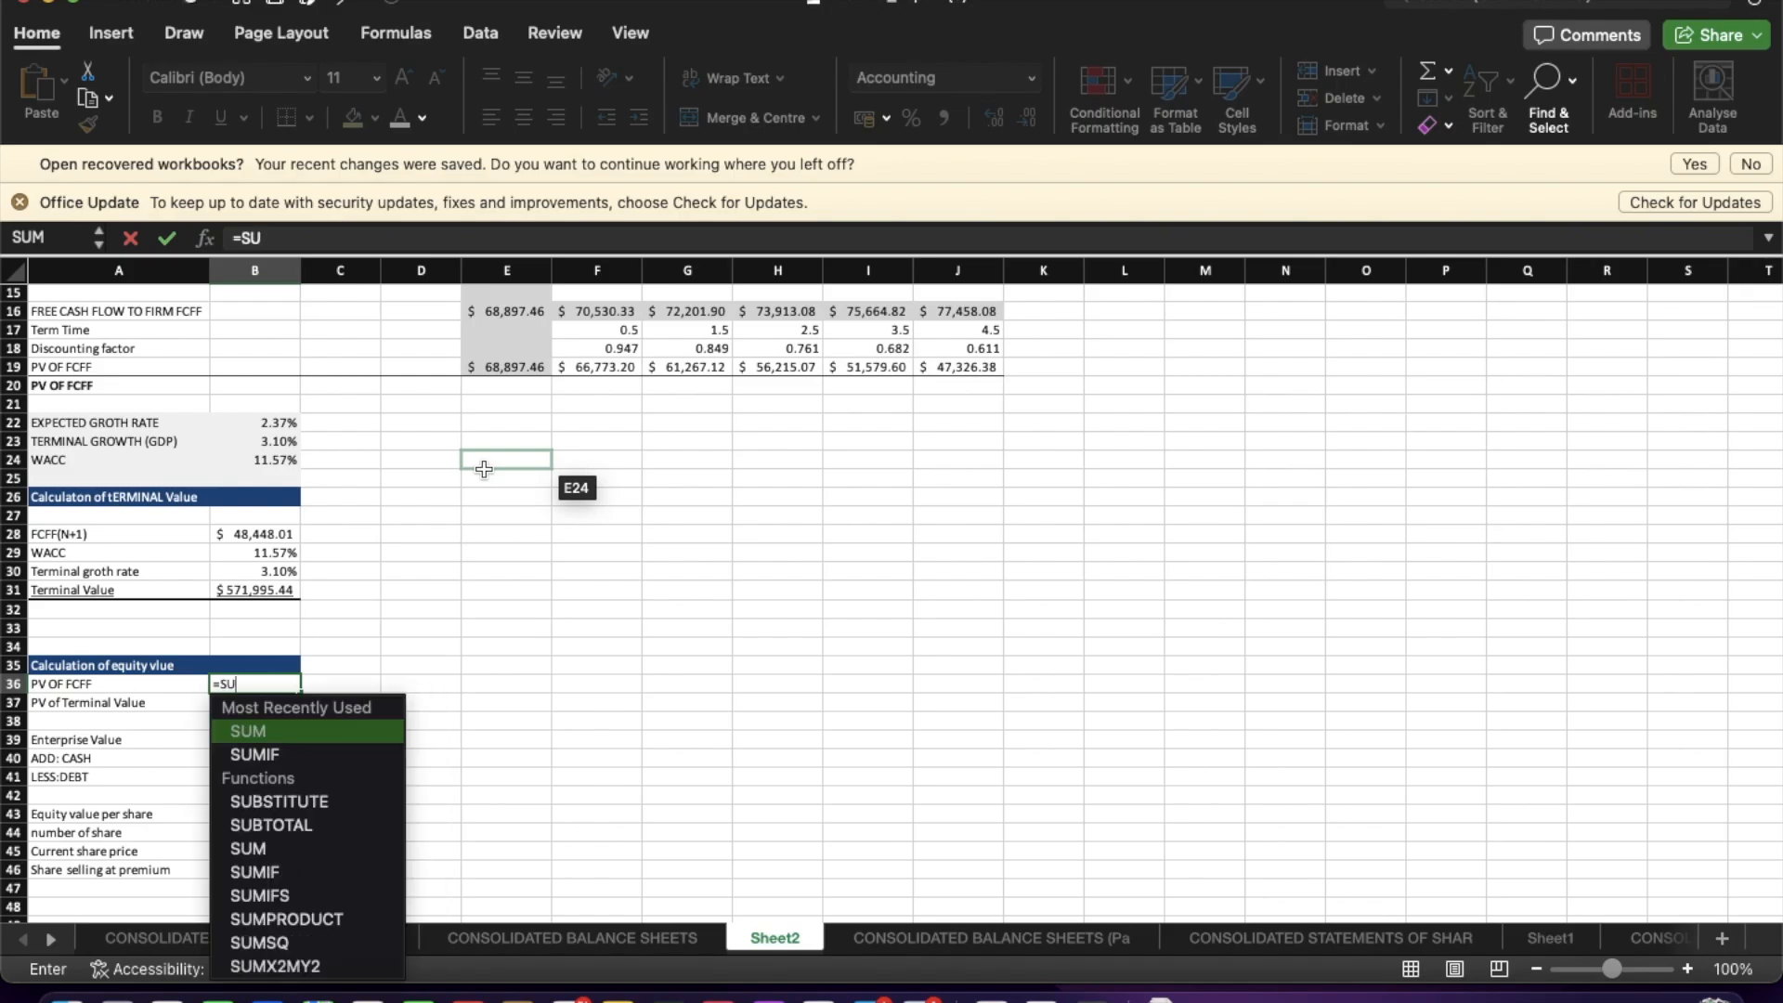
{"action": "left_click", "coordinate": [327, 734]}
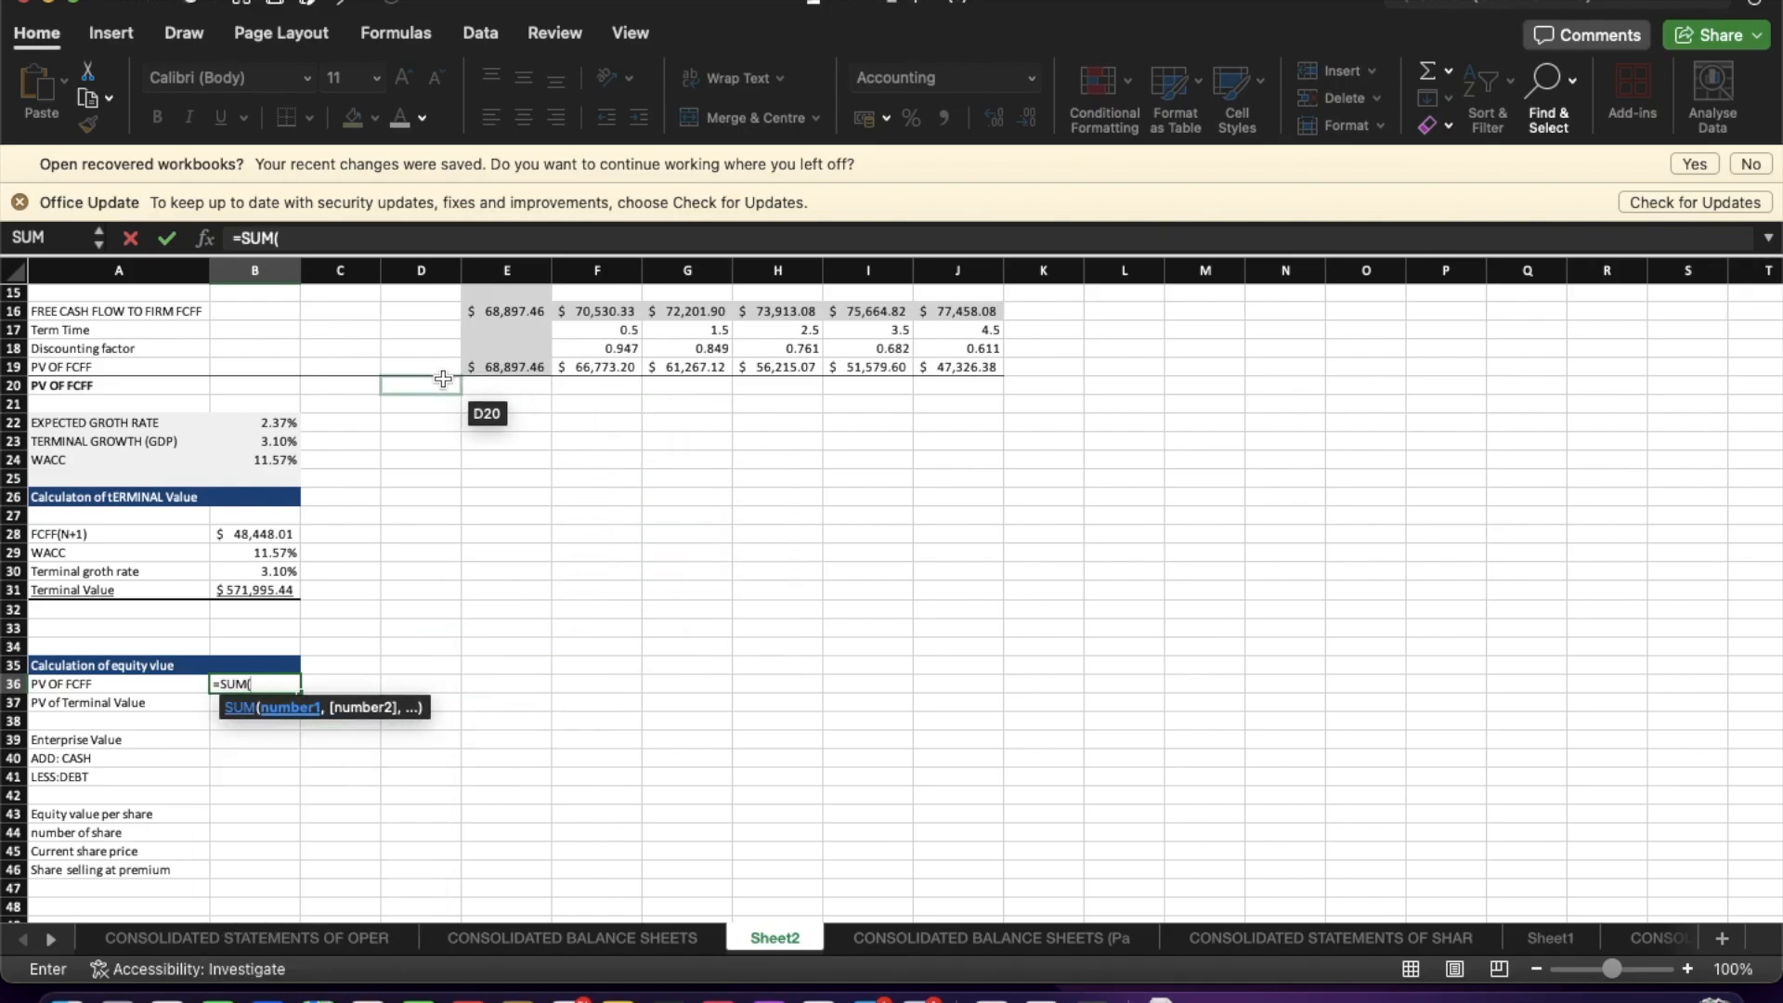
{"action": "scroll", "coordinate": [437, 386], "scroll_direction": "up", "scroll_amount": 2}
{"action": "left_click_drag", "start_coordinate": [482, 415], "coordinate": [945, 416]}
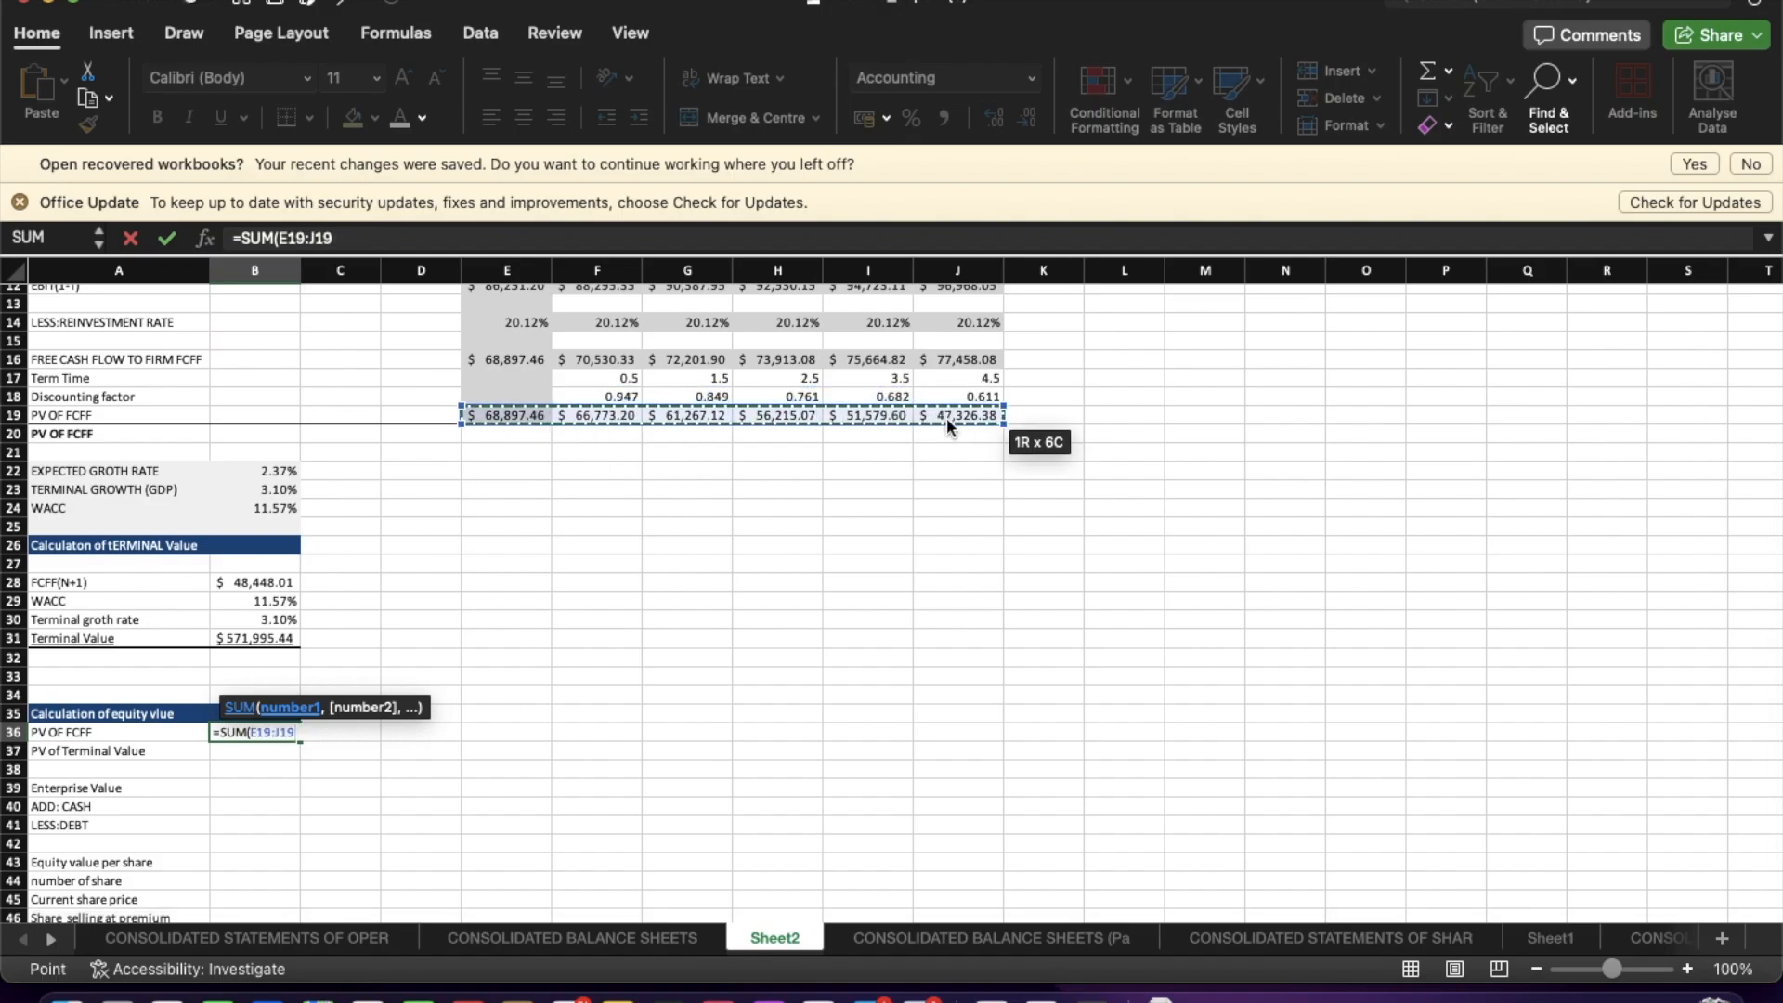
{"action": "key", "text": "Return"}
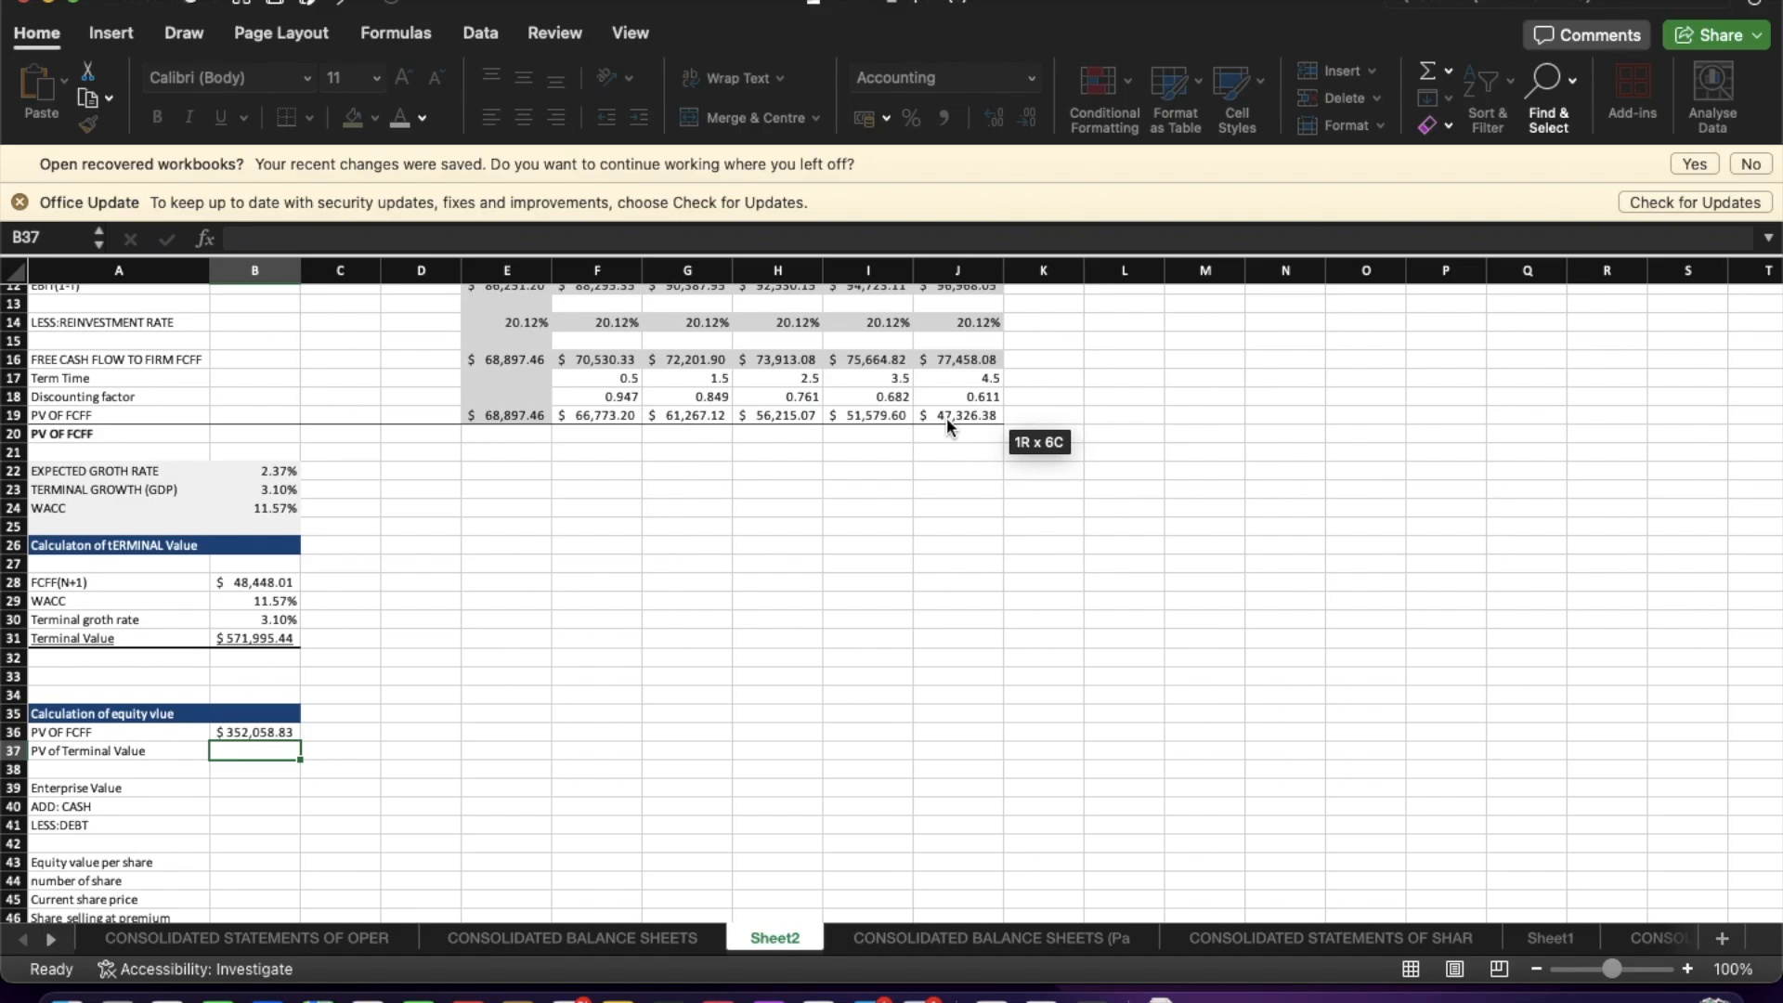
Set PV of Terminal Value to reference the Terminal Value cell (B31).
{"action": "type", "text": "="}
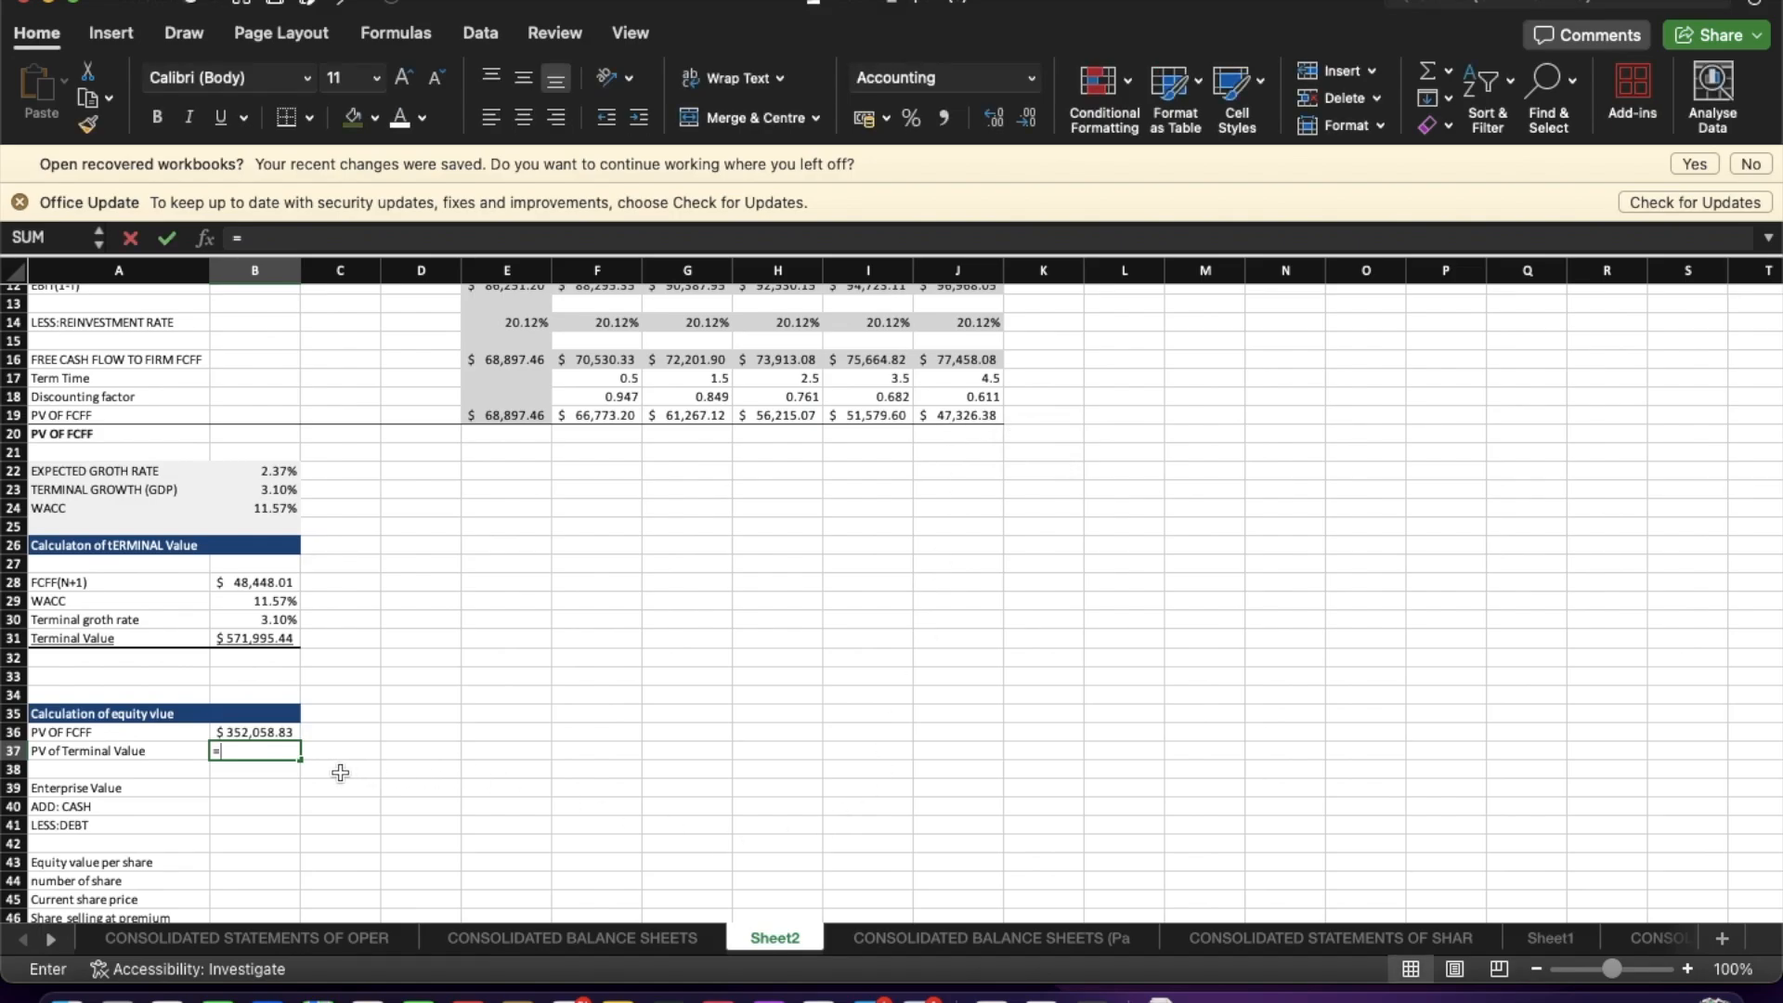
{"action": "left_click", "coordinate": [263, 640]}
{"action": "key", "text": "Return"}
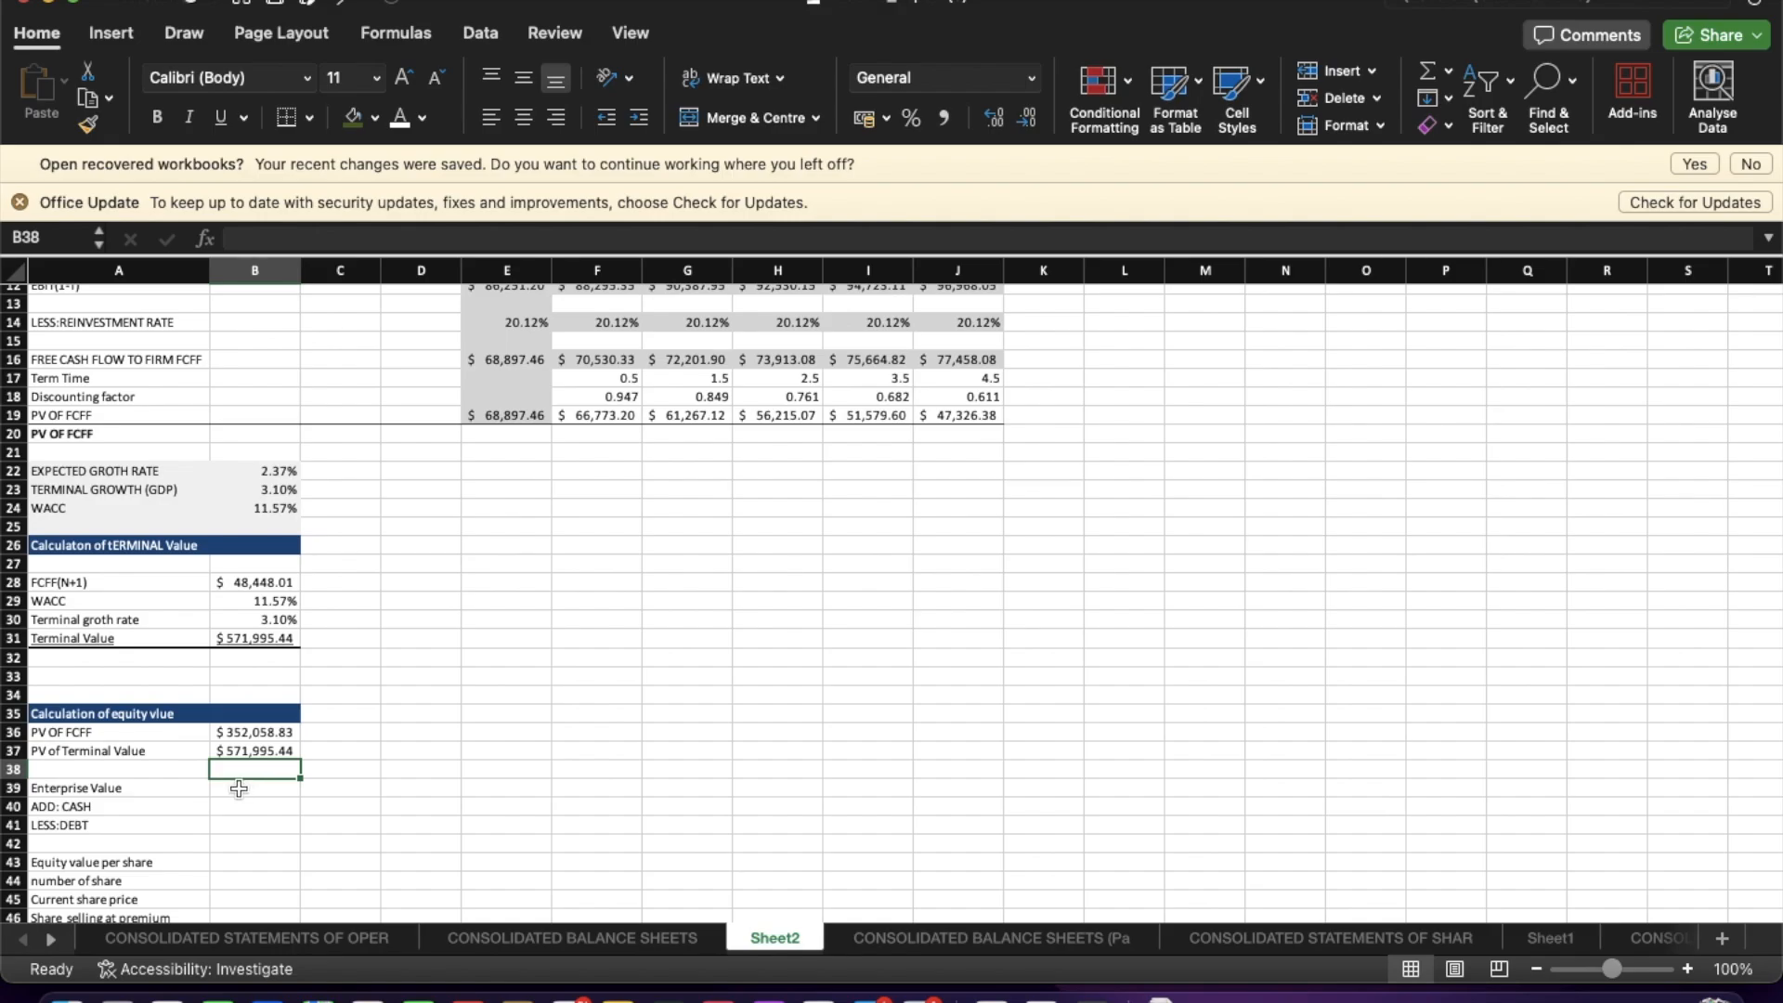
Compute Enterprise Value as the SUM of PV OF FCFF and PV of Terminal Value (B36:B37).
{"action": "left_click", "coordinate": [239, 789]}
{"action": "type", "text": "="}
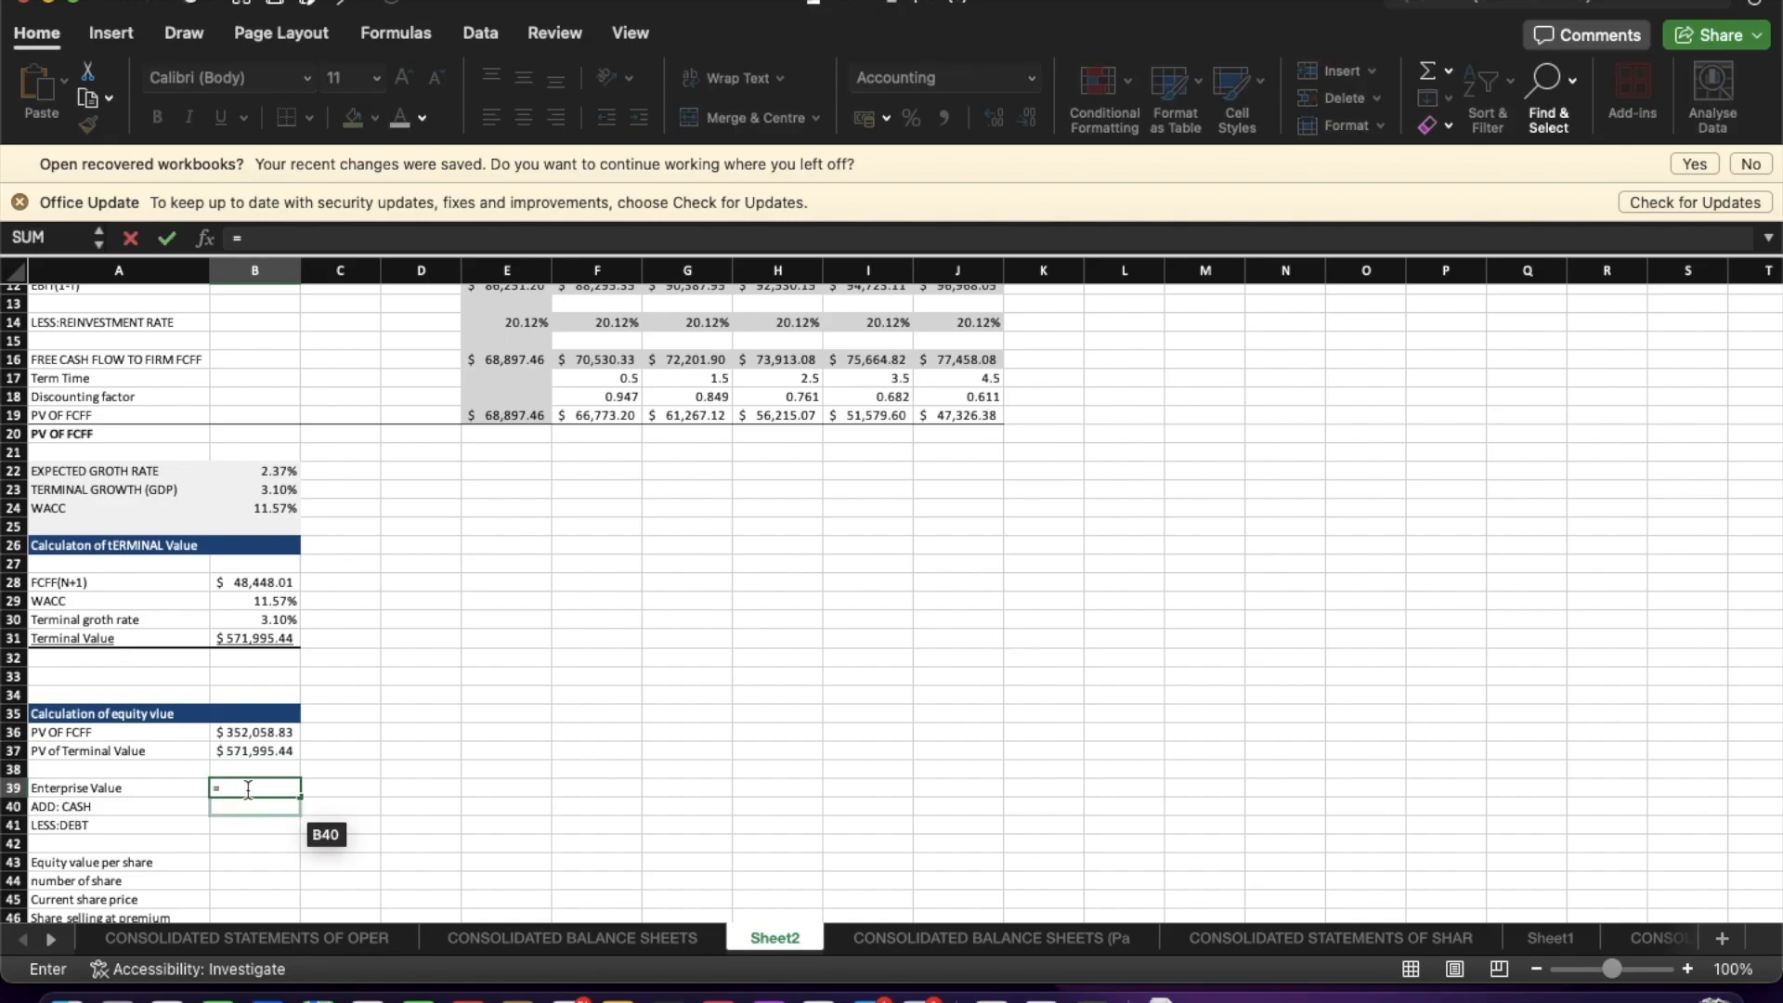
{"action": "type", "text": "SUM"}
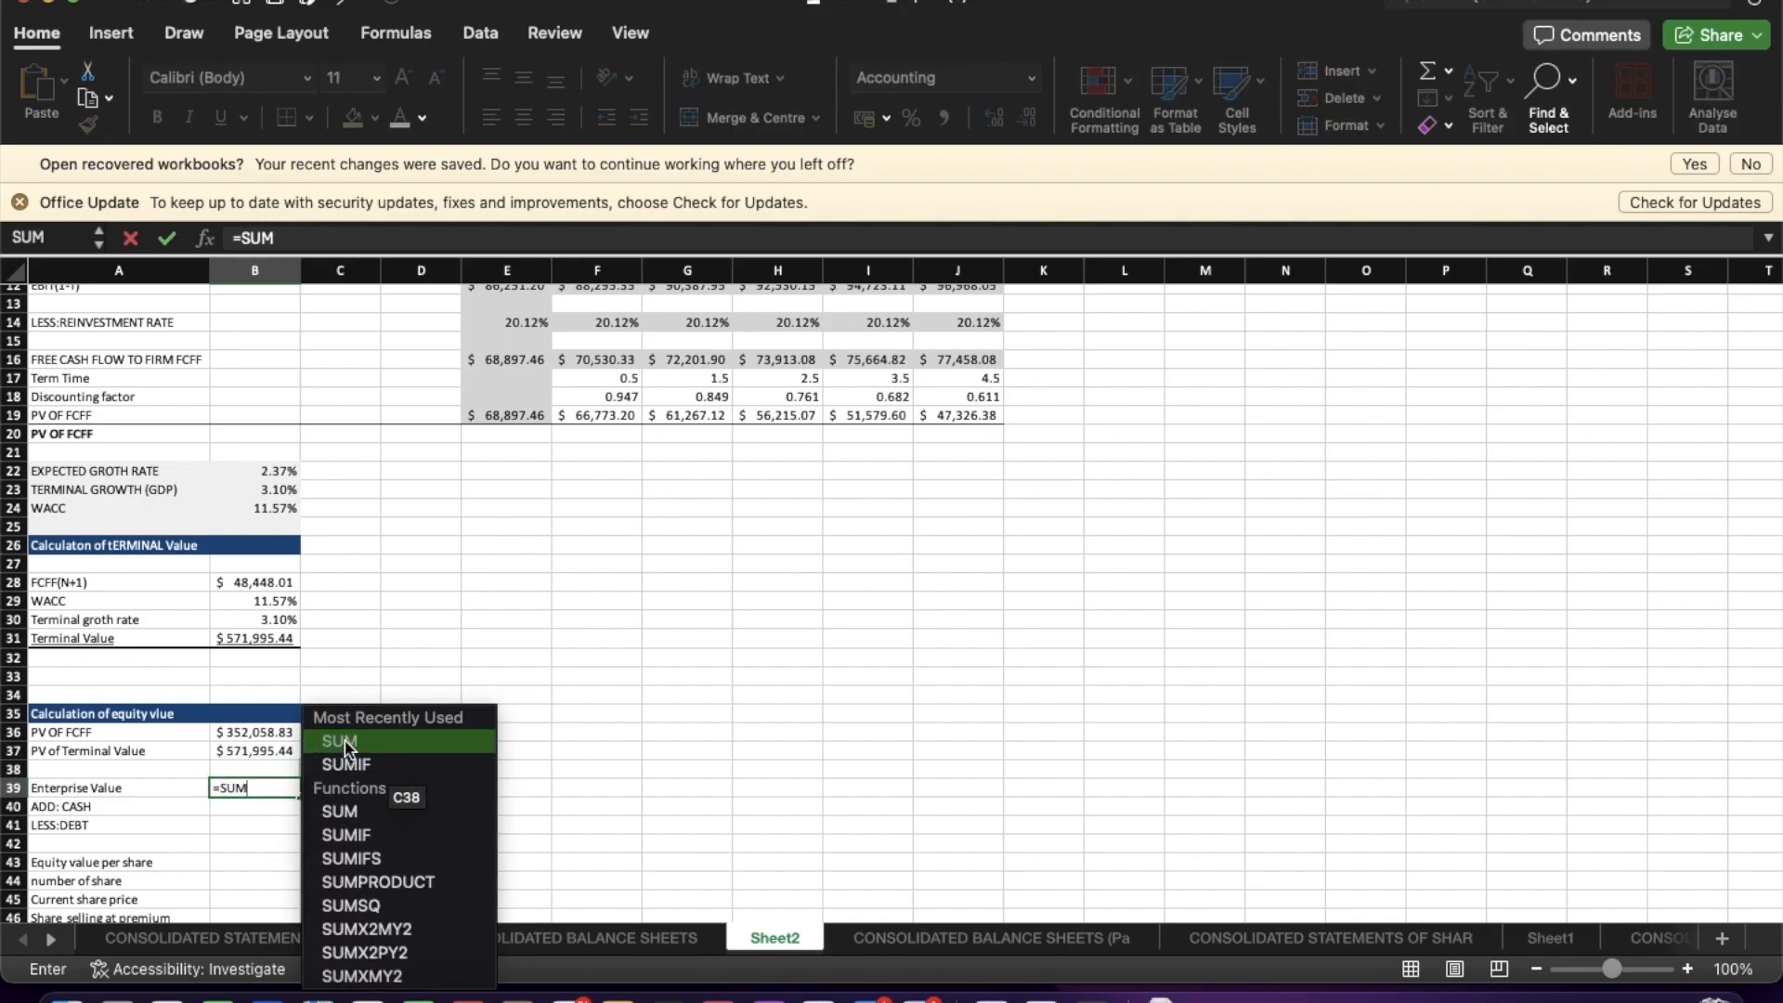
{"action": "double_click", "coordinate": [345, 742]}
{"action": "left_click_drag", "start_coordinate": [260, 733], "coordinate": [270, 754]}
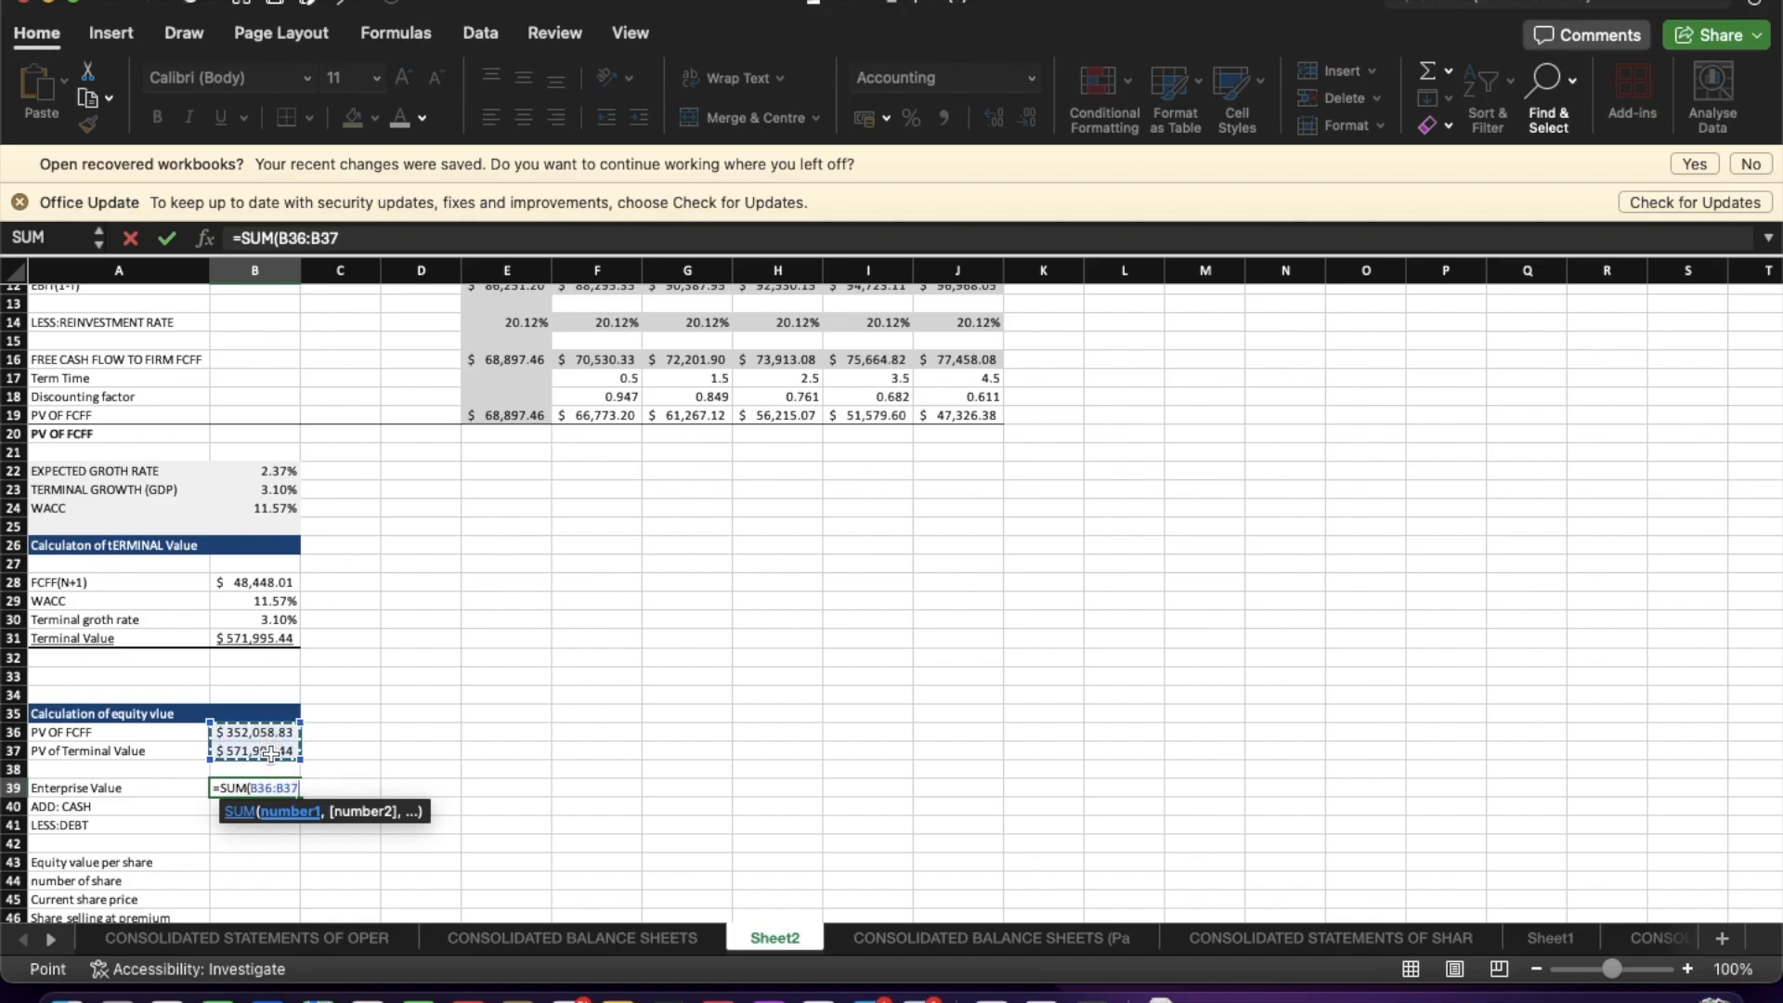
{"action": "key", "text": "Return"}
Link ADD: CASH to the Sep. 28, 2024 cash and cash equivalents on the Consolidated Balance Sheets sheet.
{"action": "left_click", "coordinate": [290, 862]}
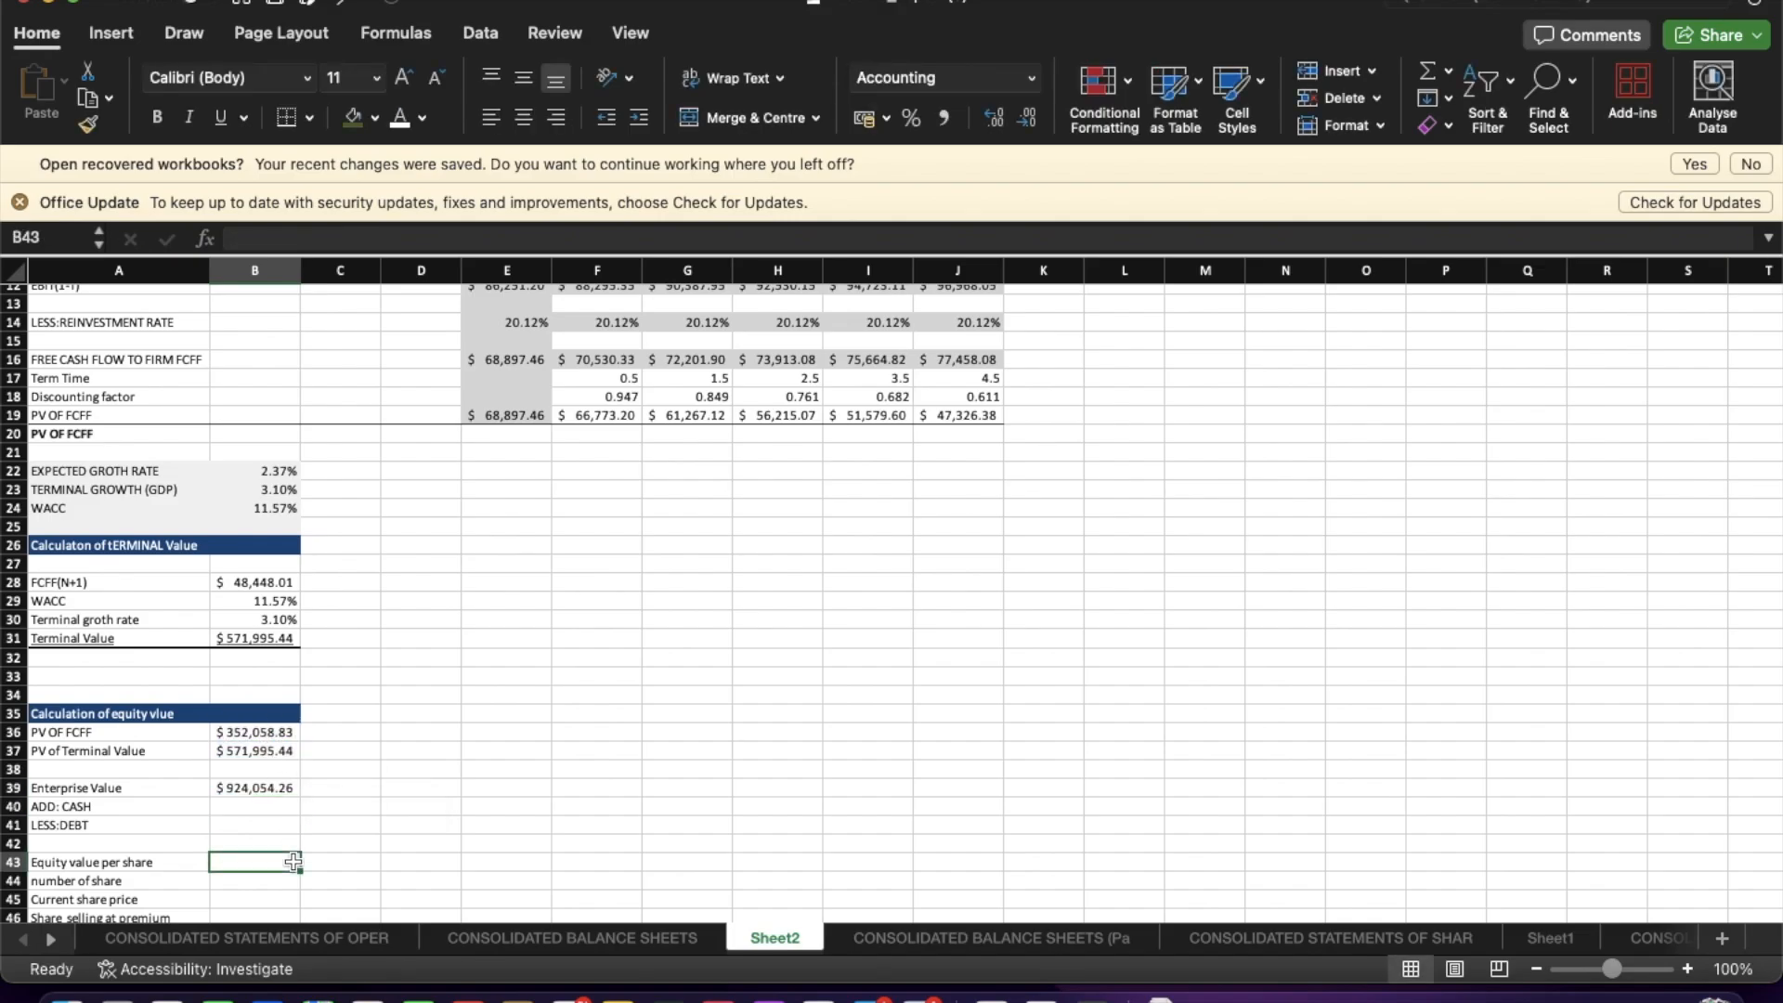
{"action": "left_click", "coordinate": [253, 807]}
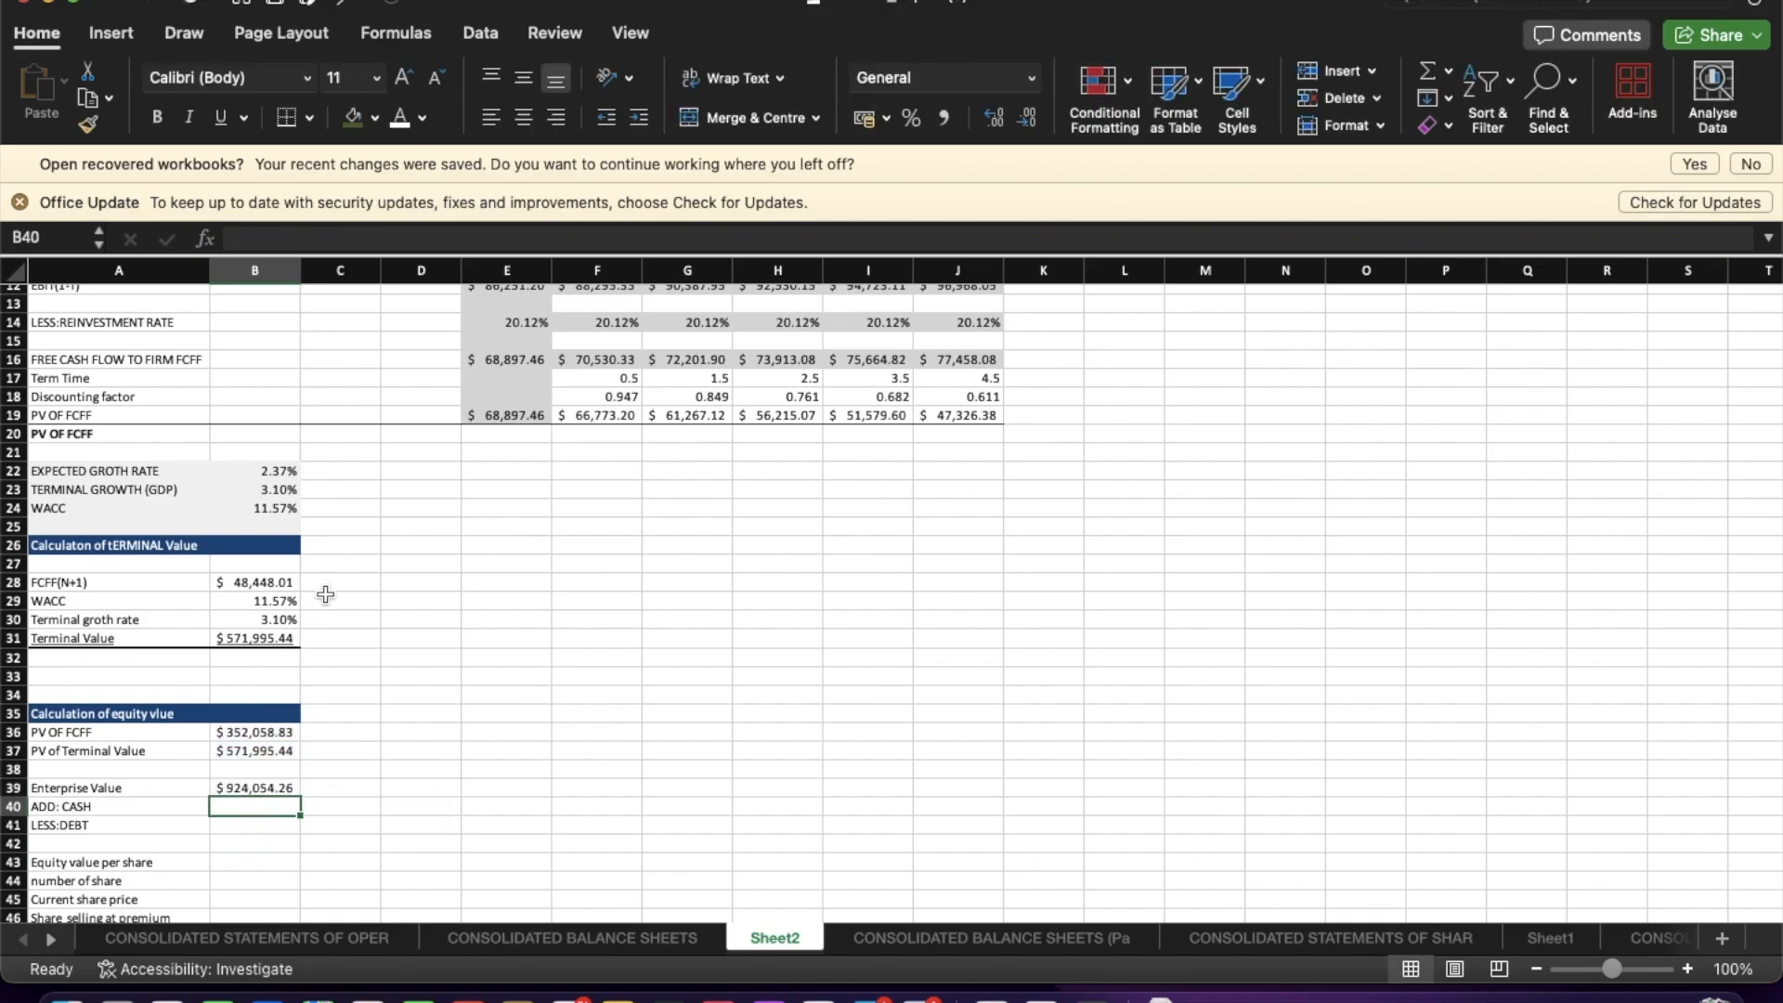
{"action": "scroll", "coordinate": [472, 662], "scroll_direction": "up", "scroll_amount": 4}
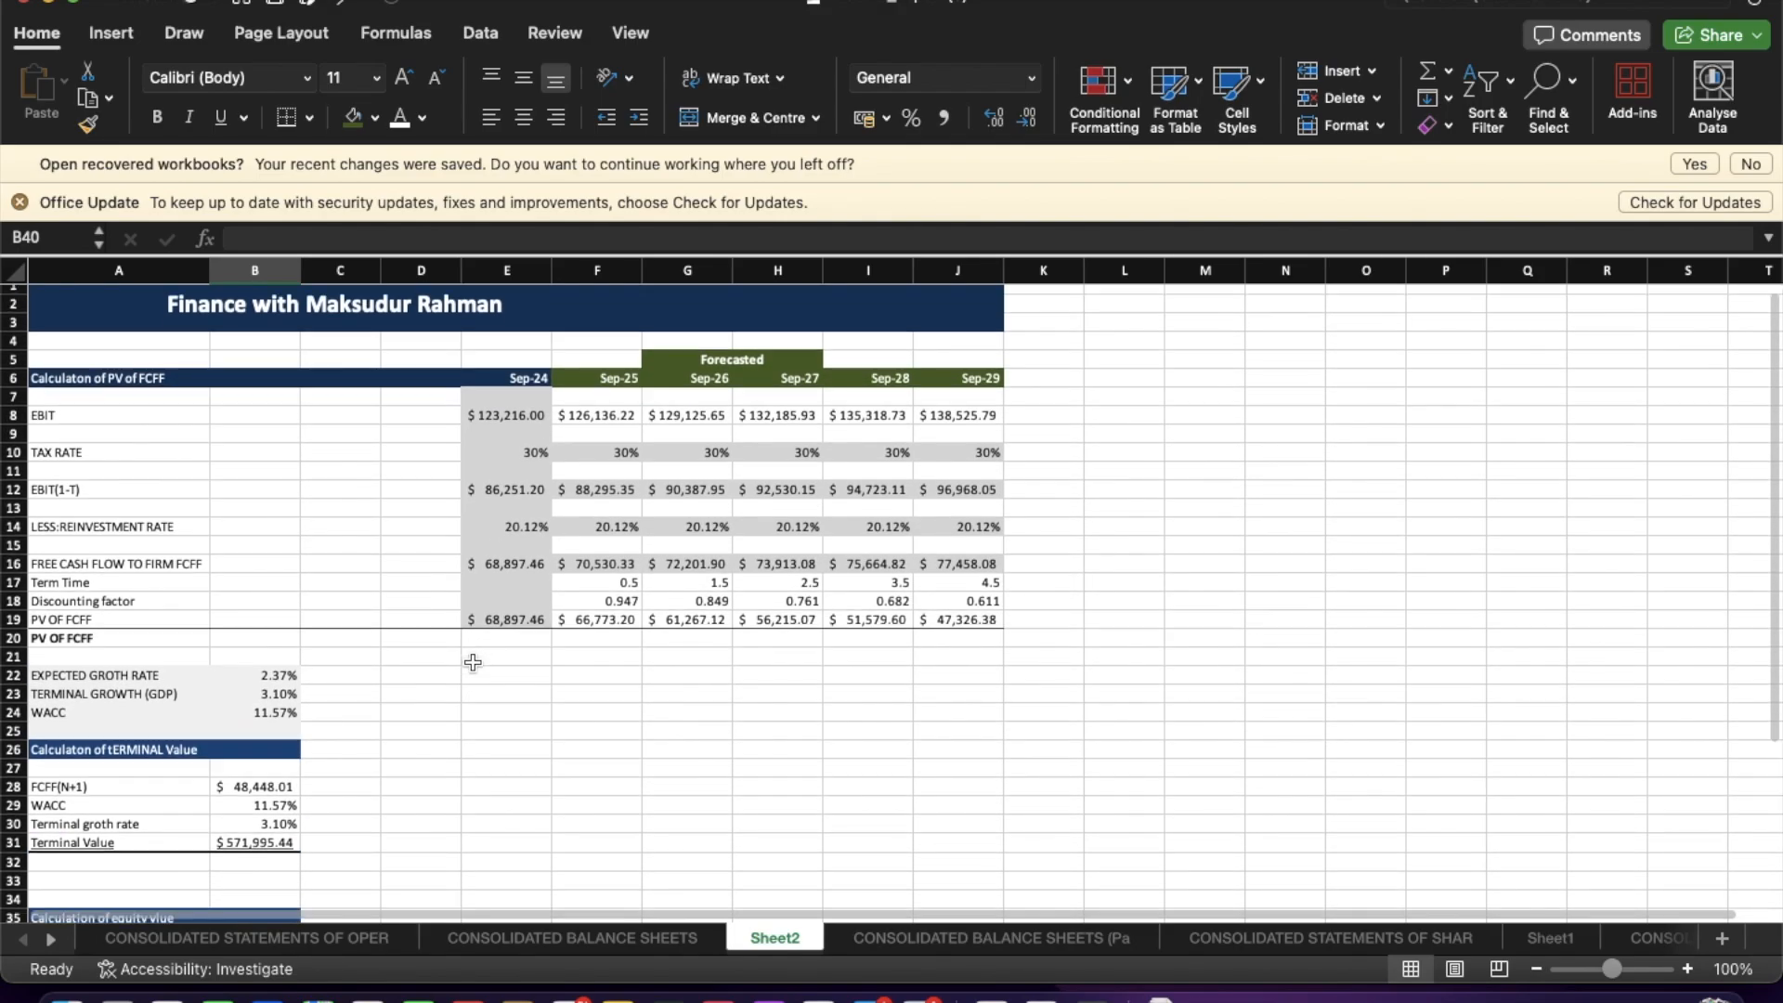
{"action": "scroll", "coordinate": [473, 662], "scroll_direction": "down", "scroll_amount": 7}
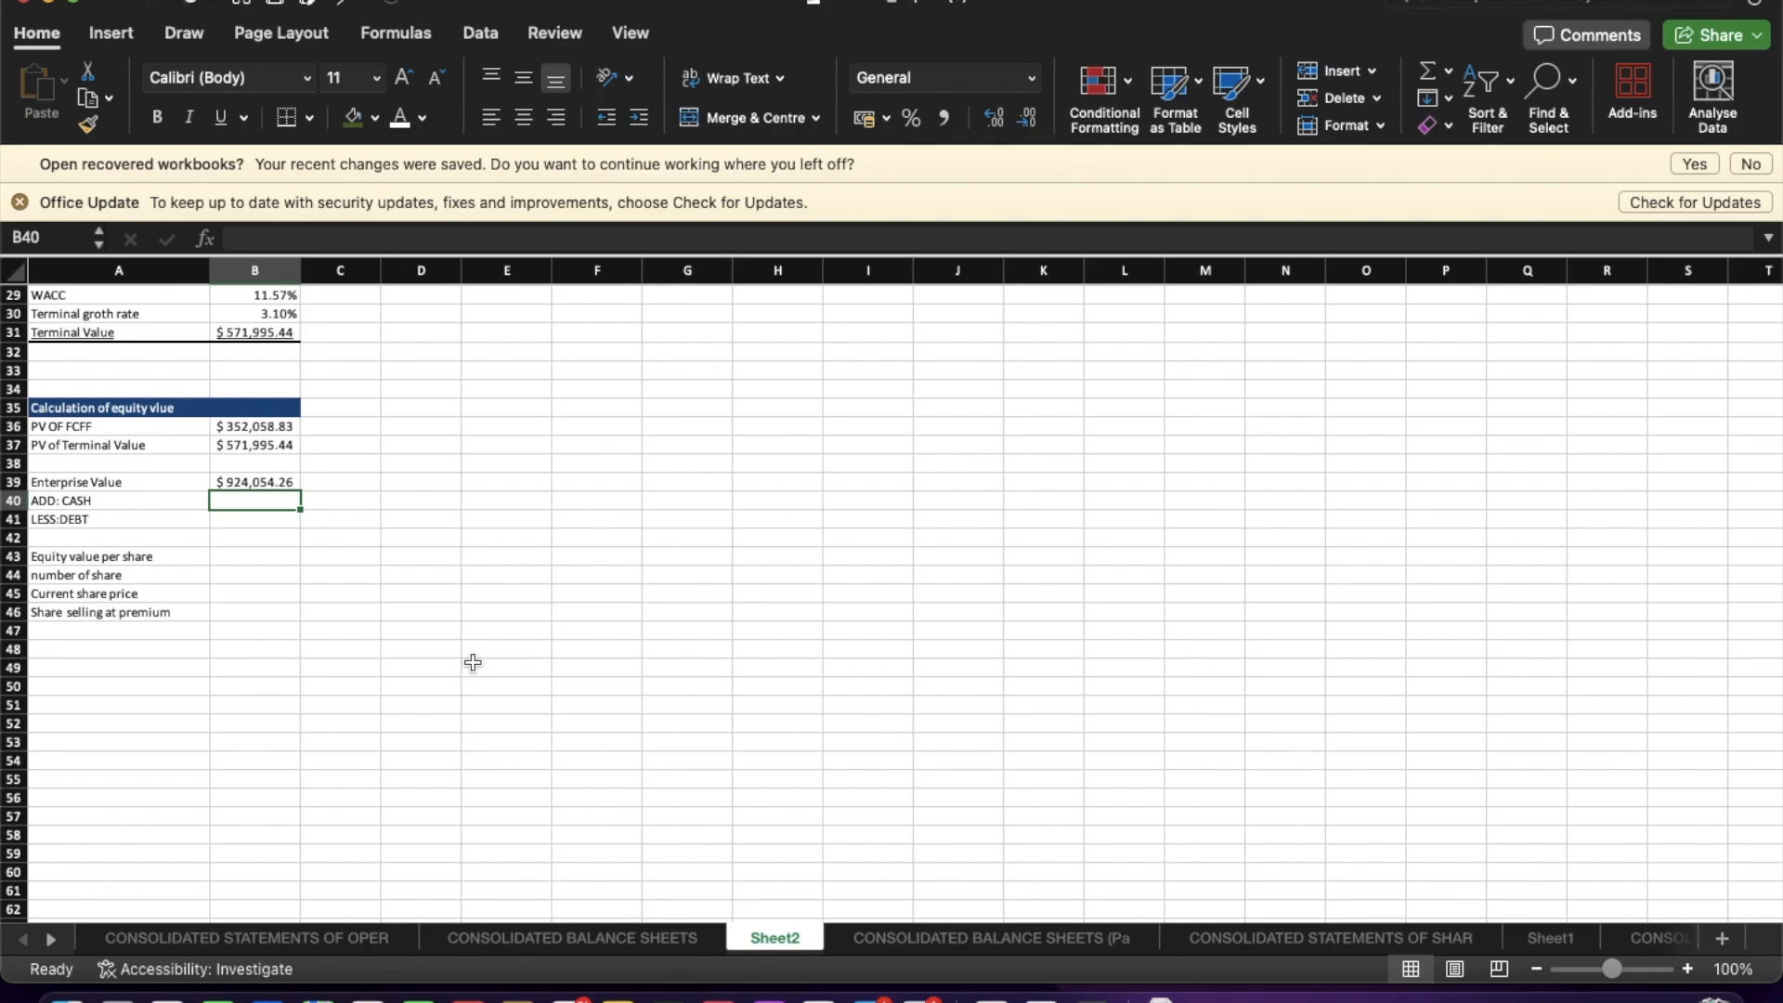
{"action": "scroll", "coordinate": [473, 662], "scroll_direction": "up", "scroll_amount": 4}
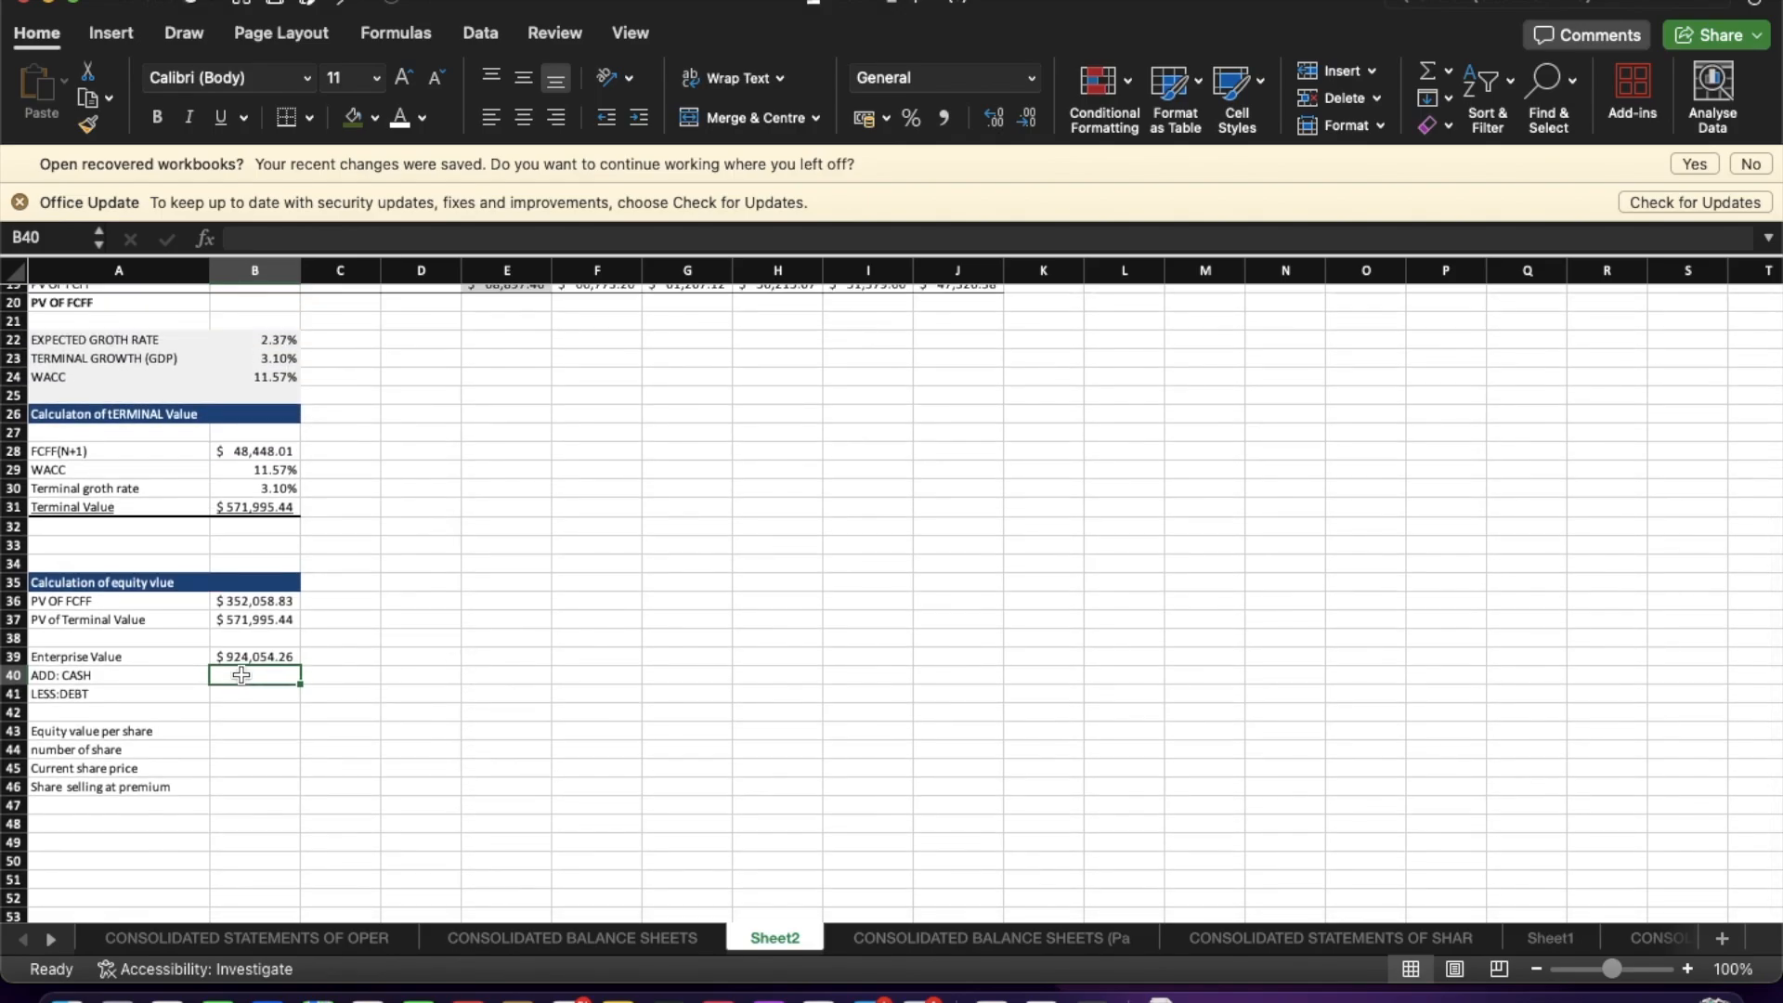
{"action": "type", "text": "="}
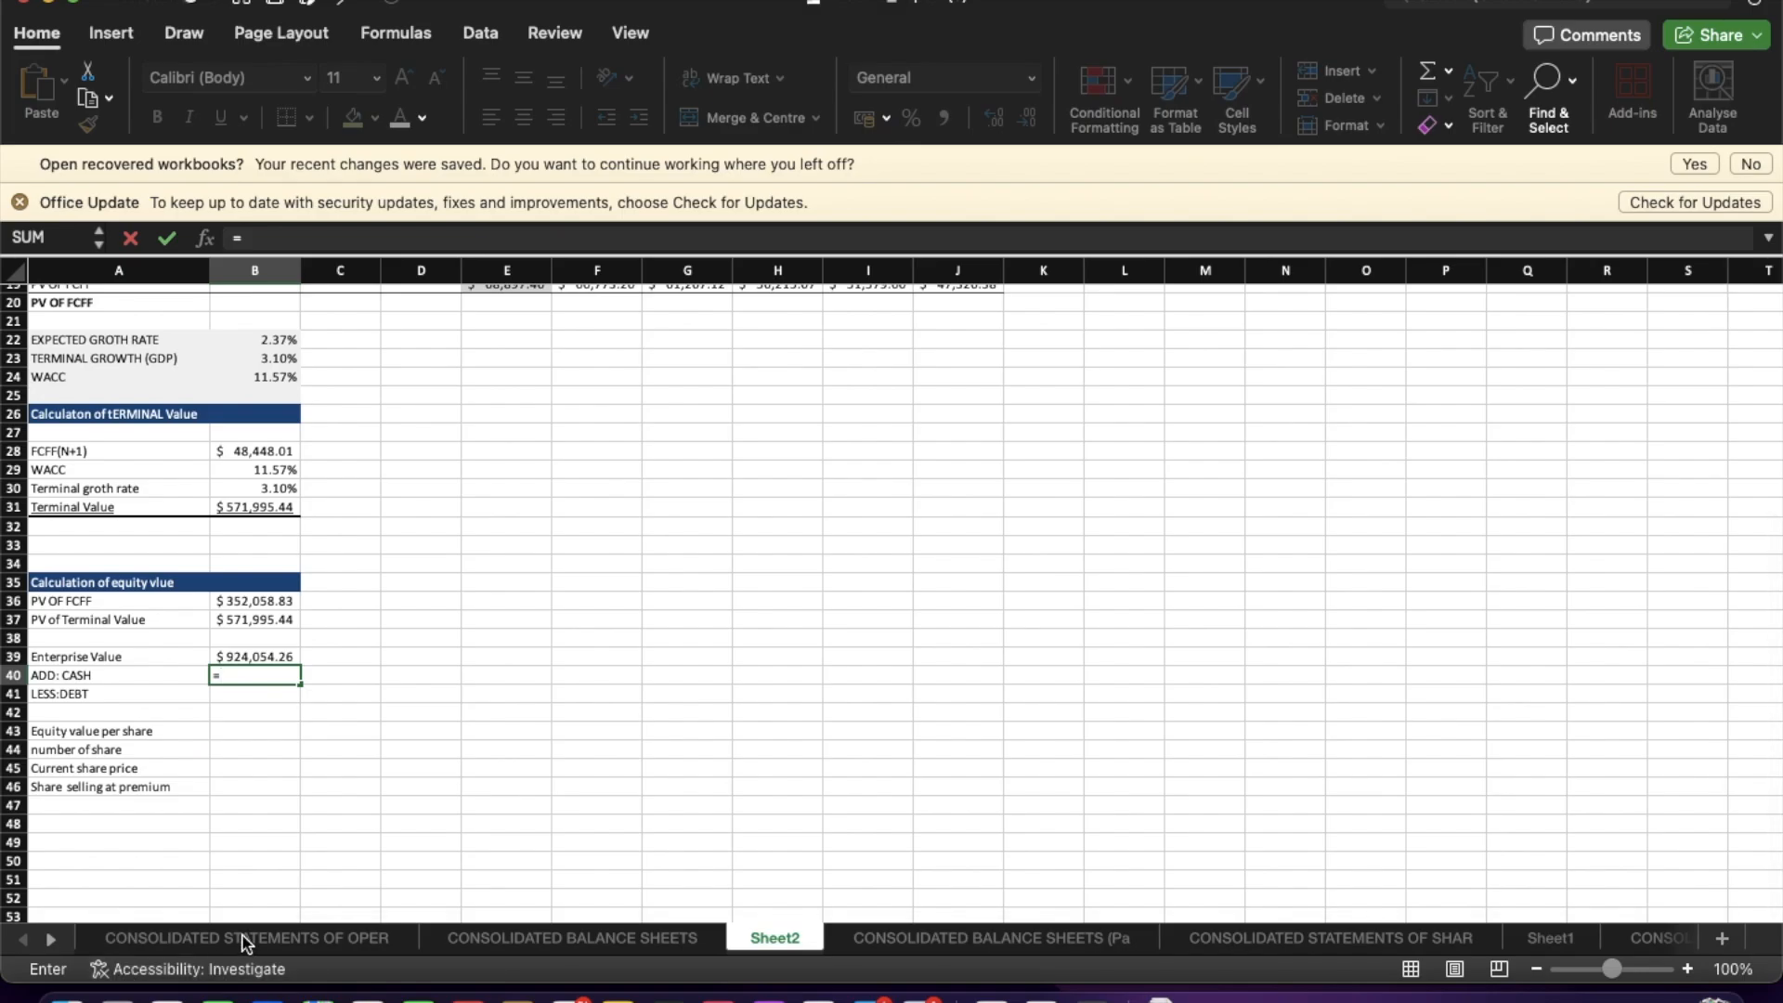
{"action": "left_click", "coordinate": [246, 938]}
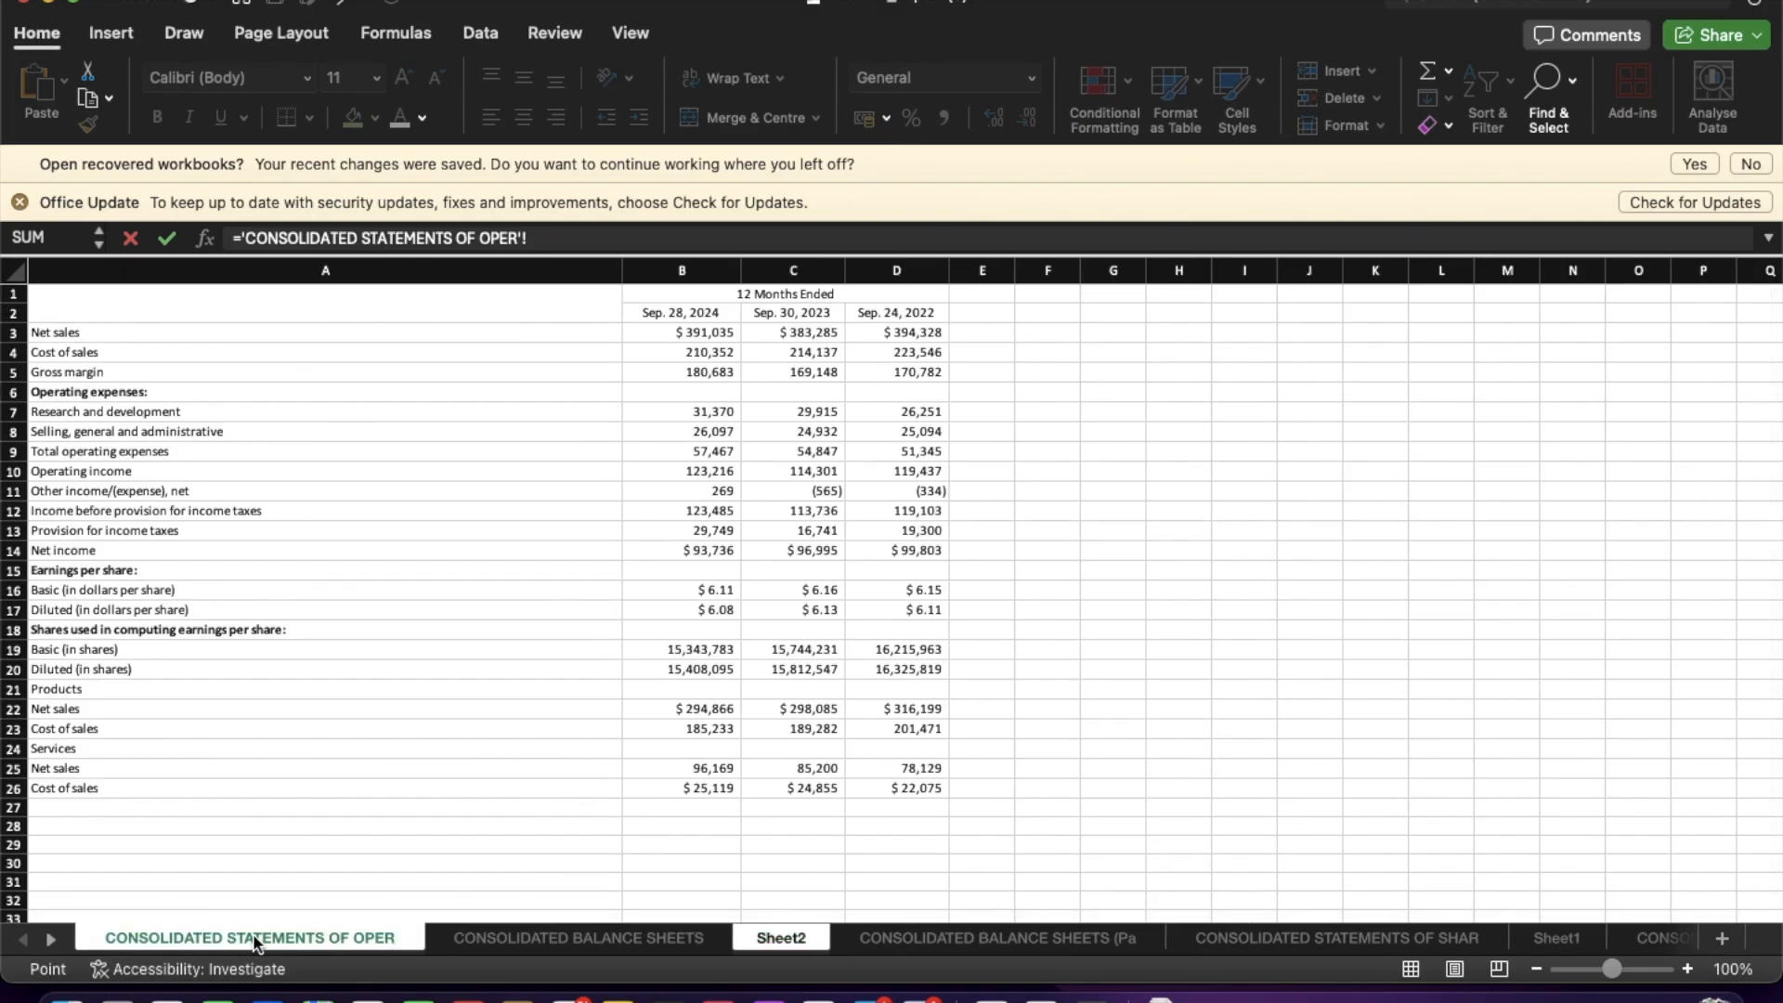
{"action": "left_click", "coordinate": [576, 938]}
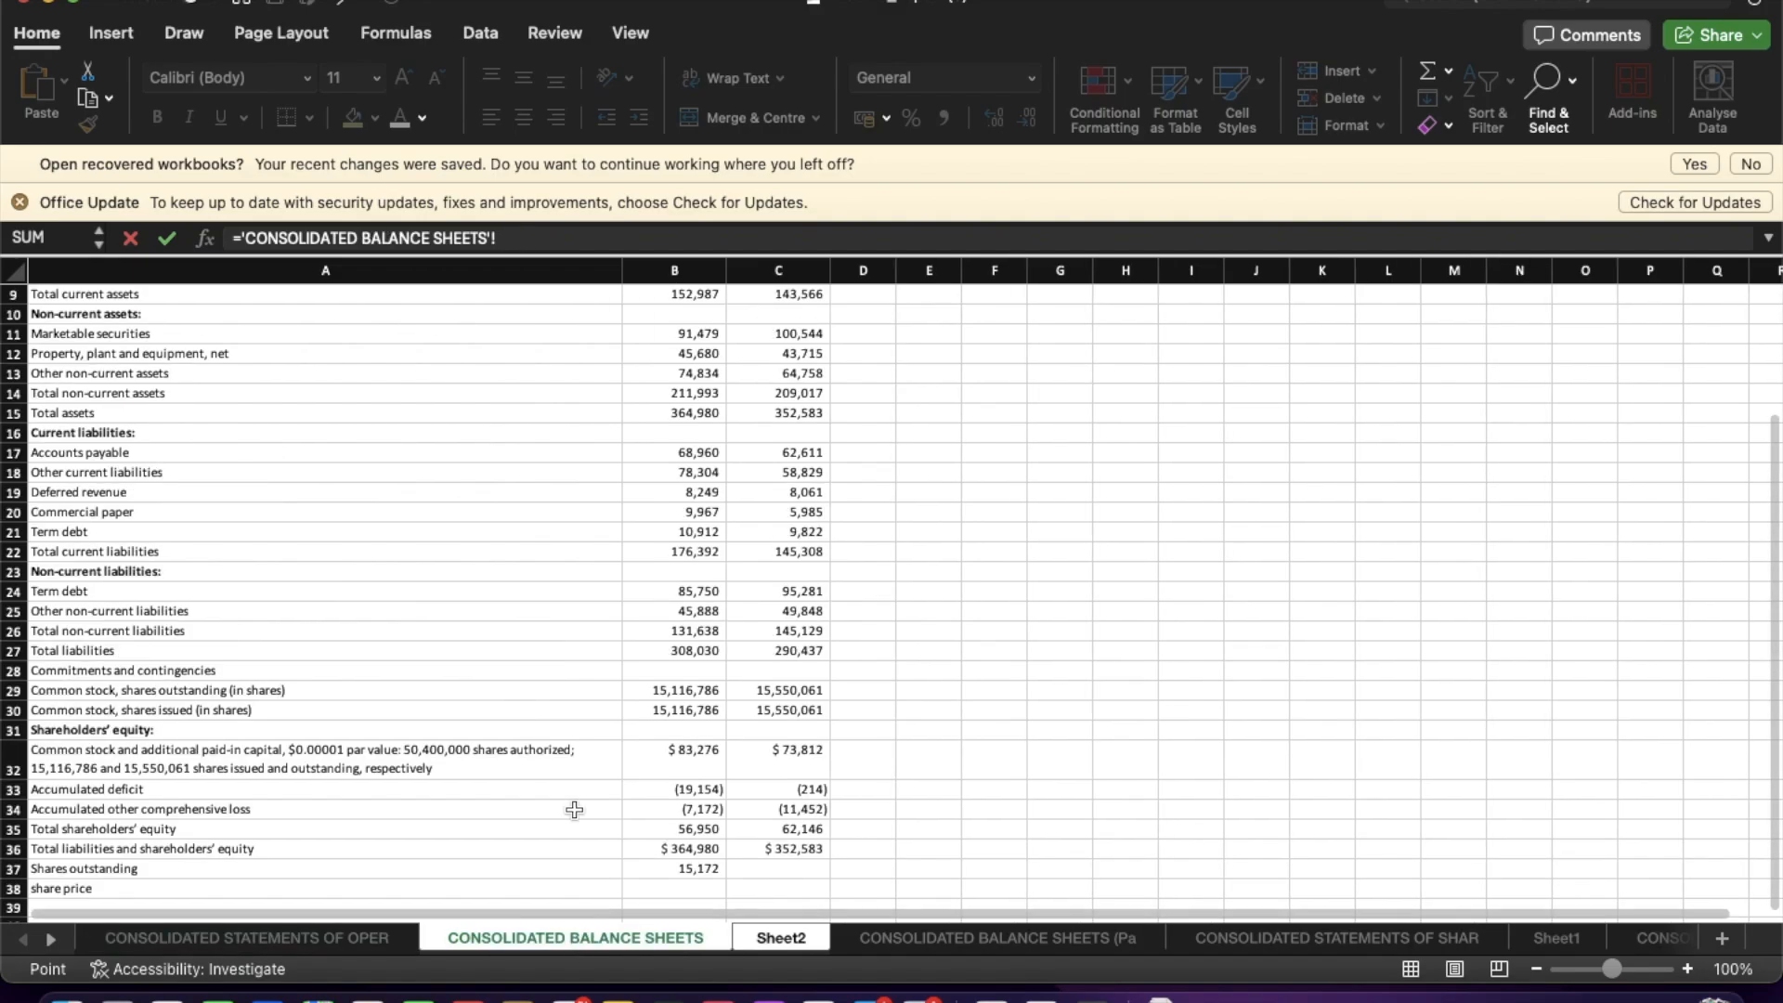
{"action": "scroll", "coordinate": [549, 605], "scroll_direction": "up", "scroll_amount": 3}
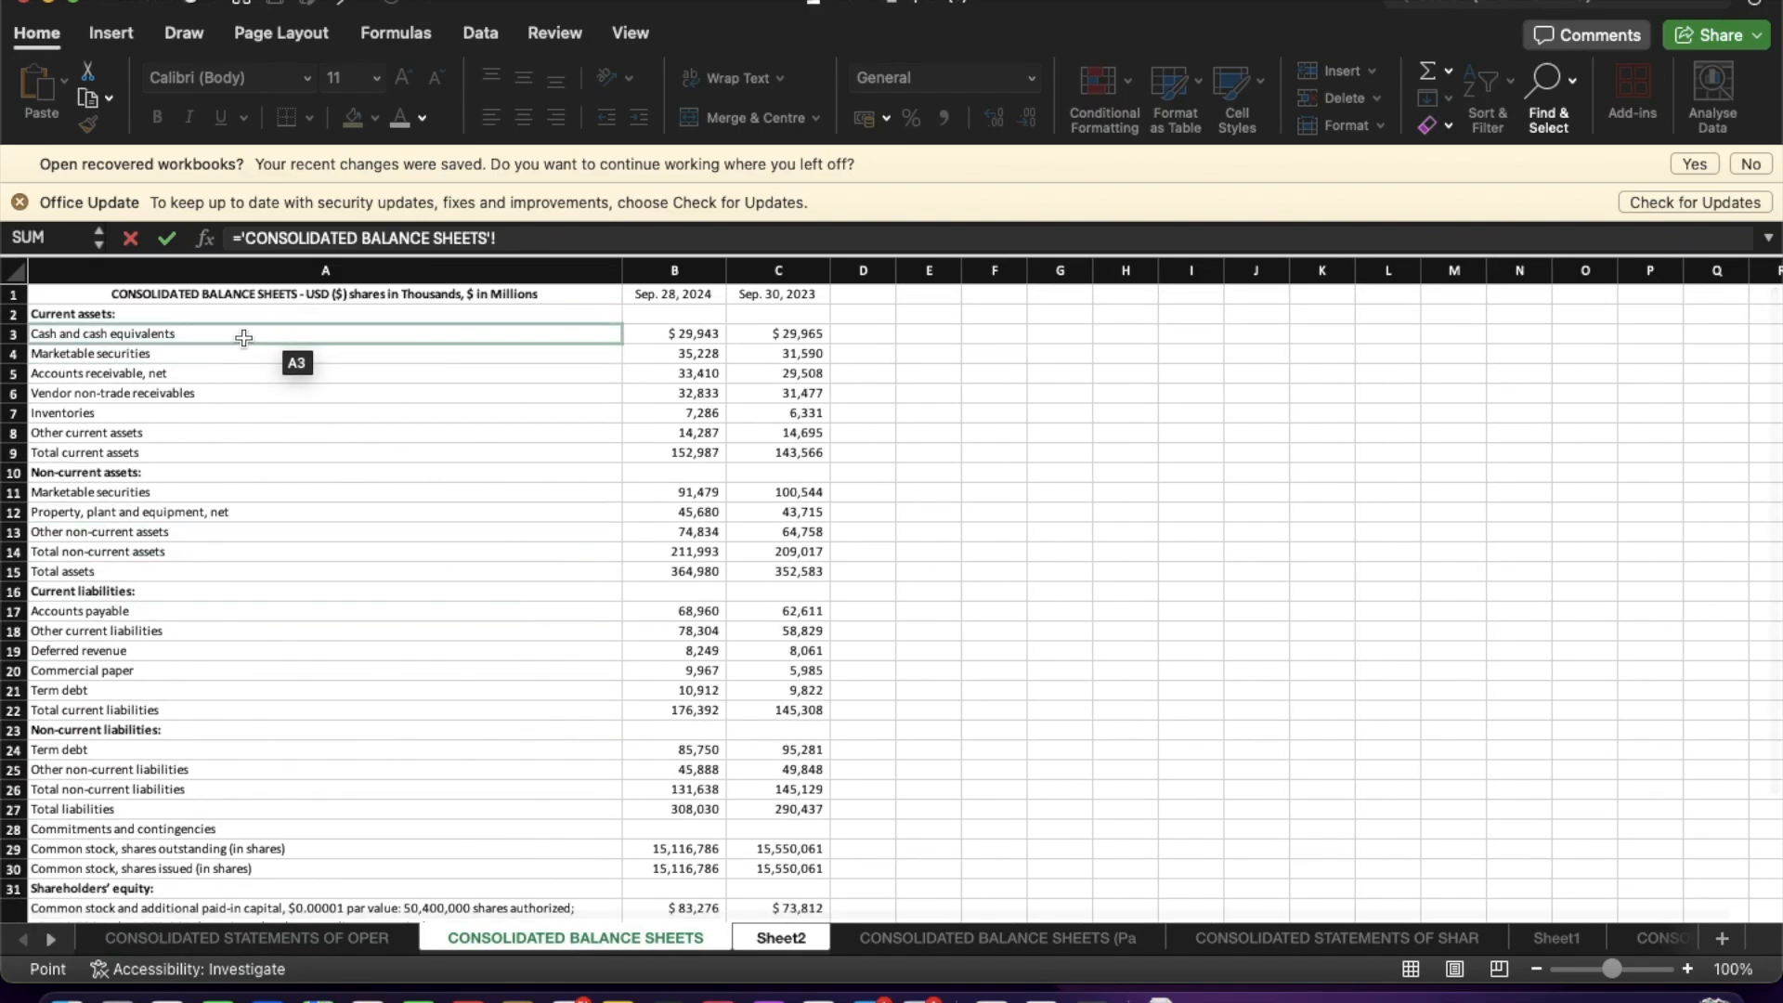
{"action": "left_click", "coordinate": [688, 335]}
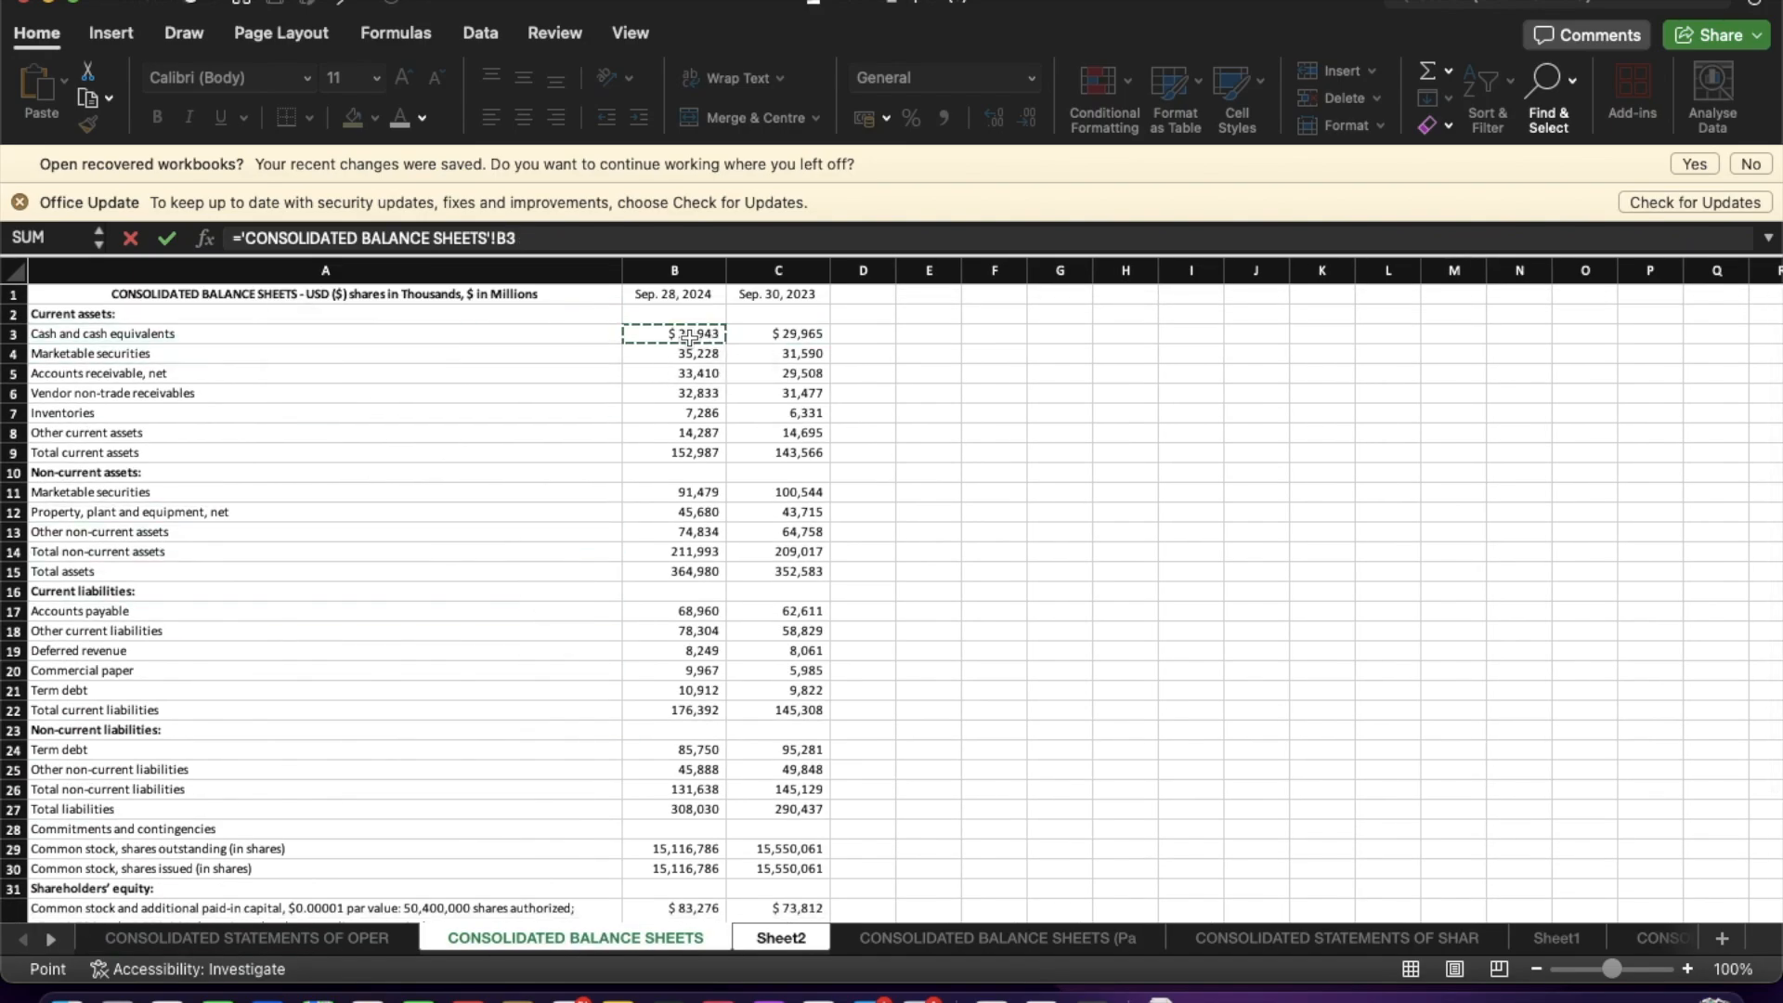
{"action": "key", "text": "Return"}
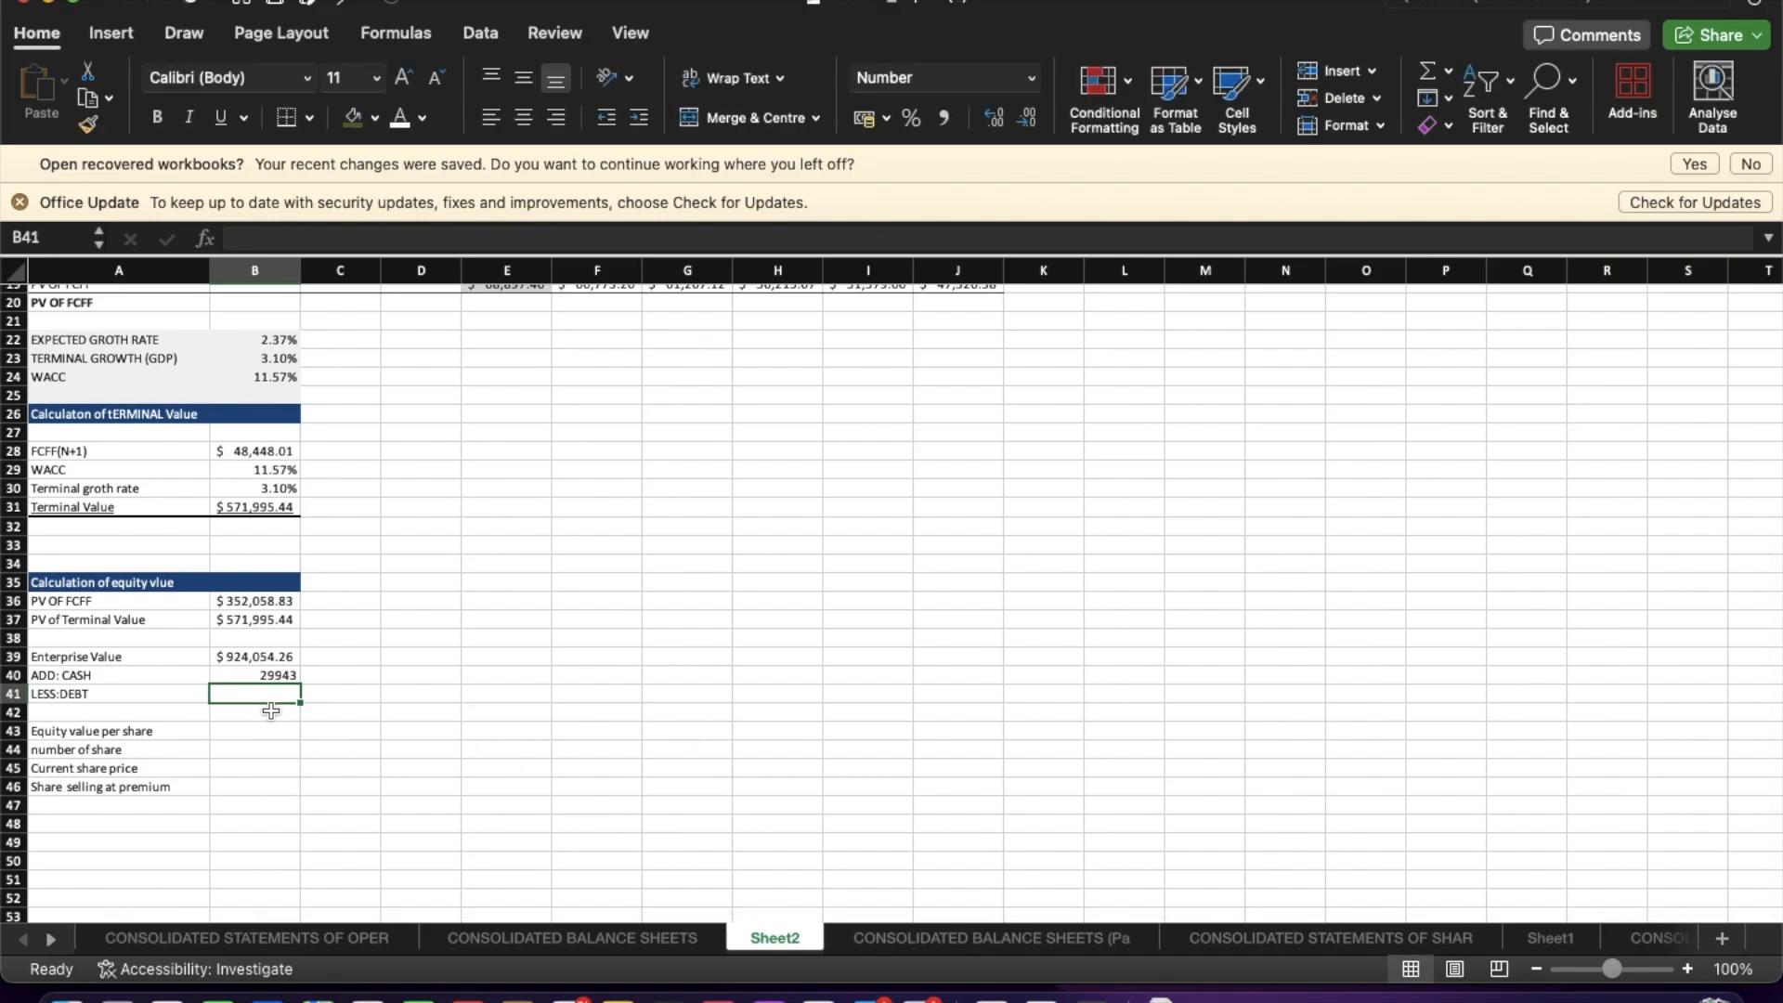
Set LESS:DEBT to the SUM of balance sheet debt items B17:B18, B20:B22 and B26 on the Consolidated Balance Sheets sheet.
{"action": "type", "text": "=SUM"}
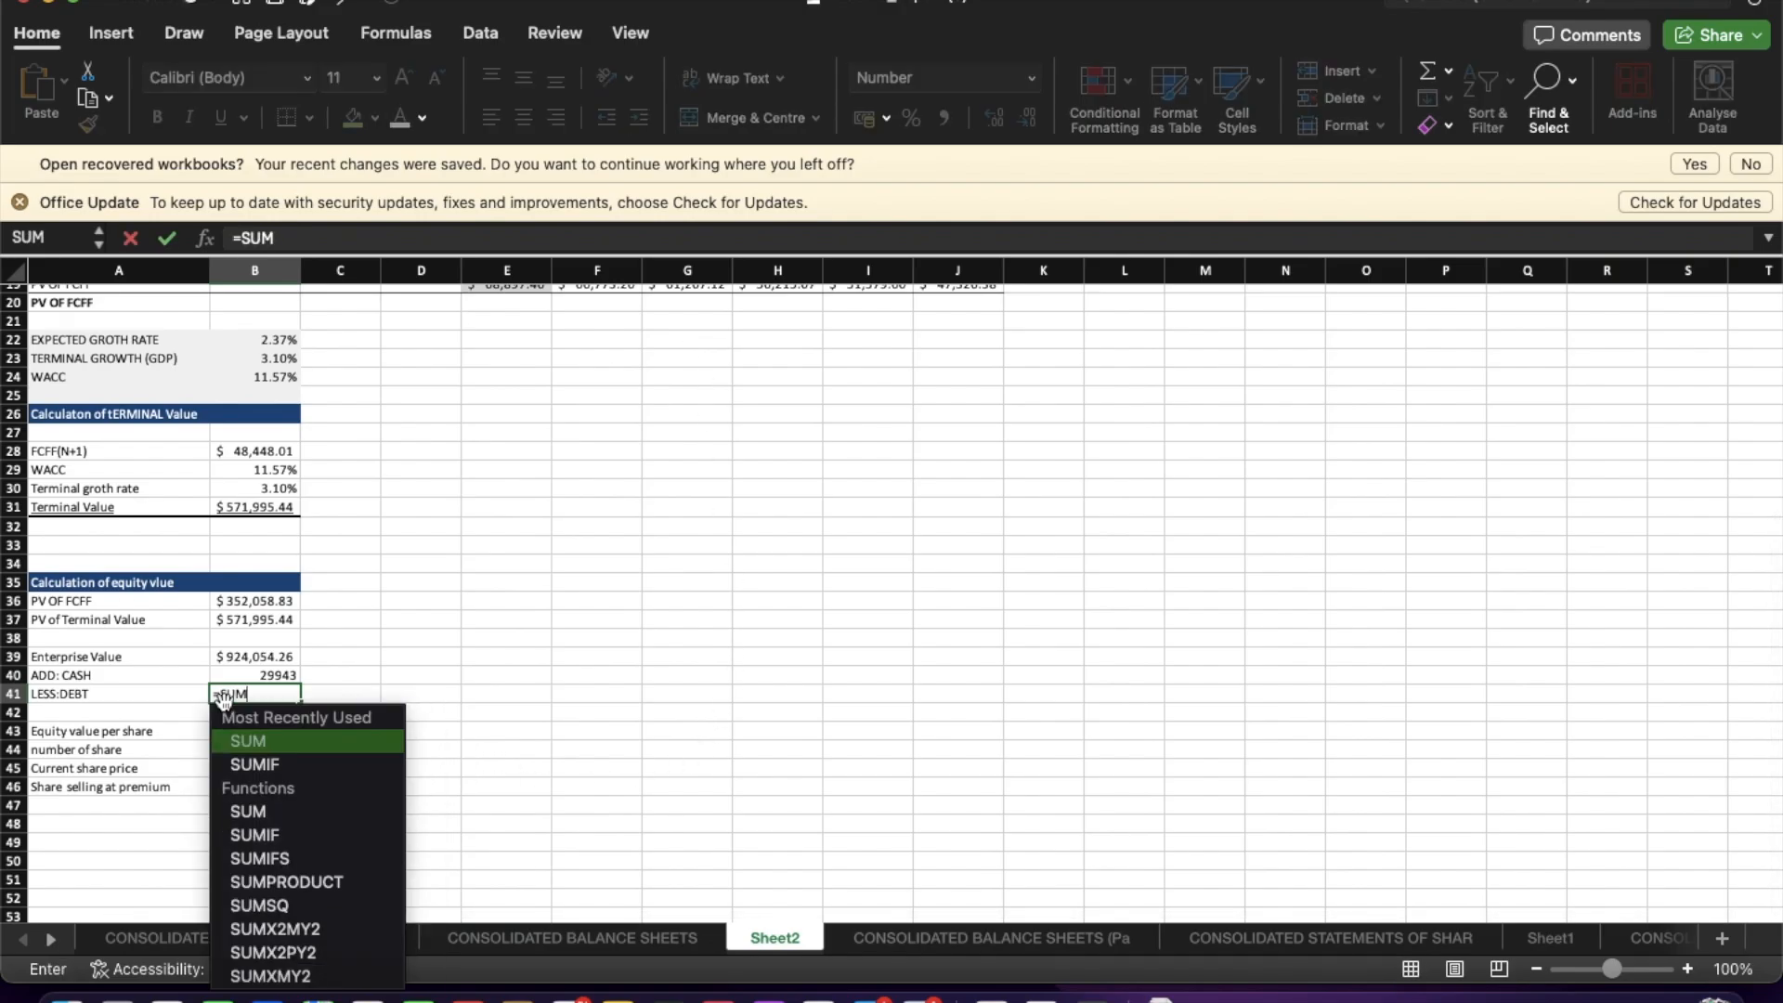
{"action": "double_click", "coordinate": [265, 740]}
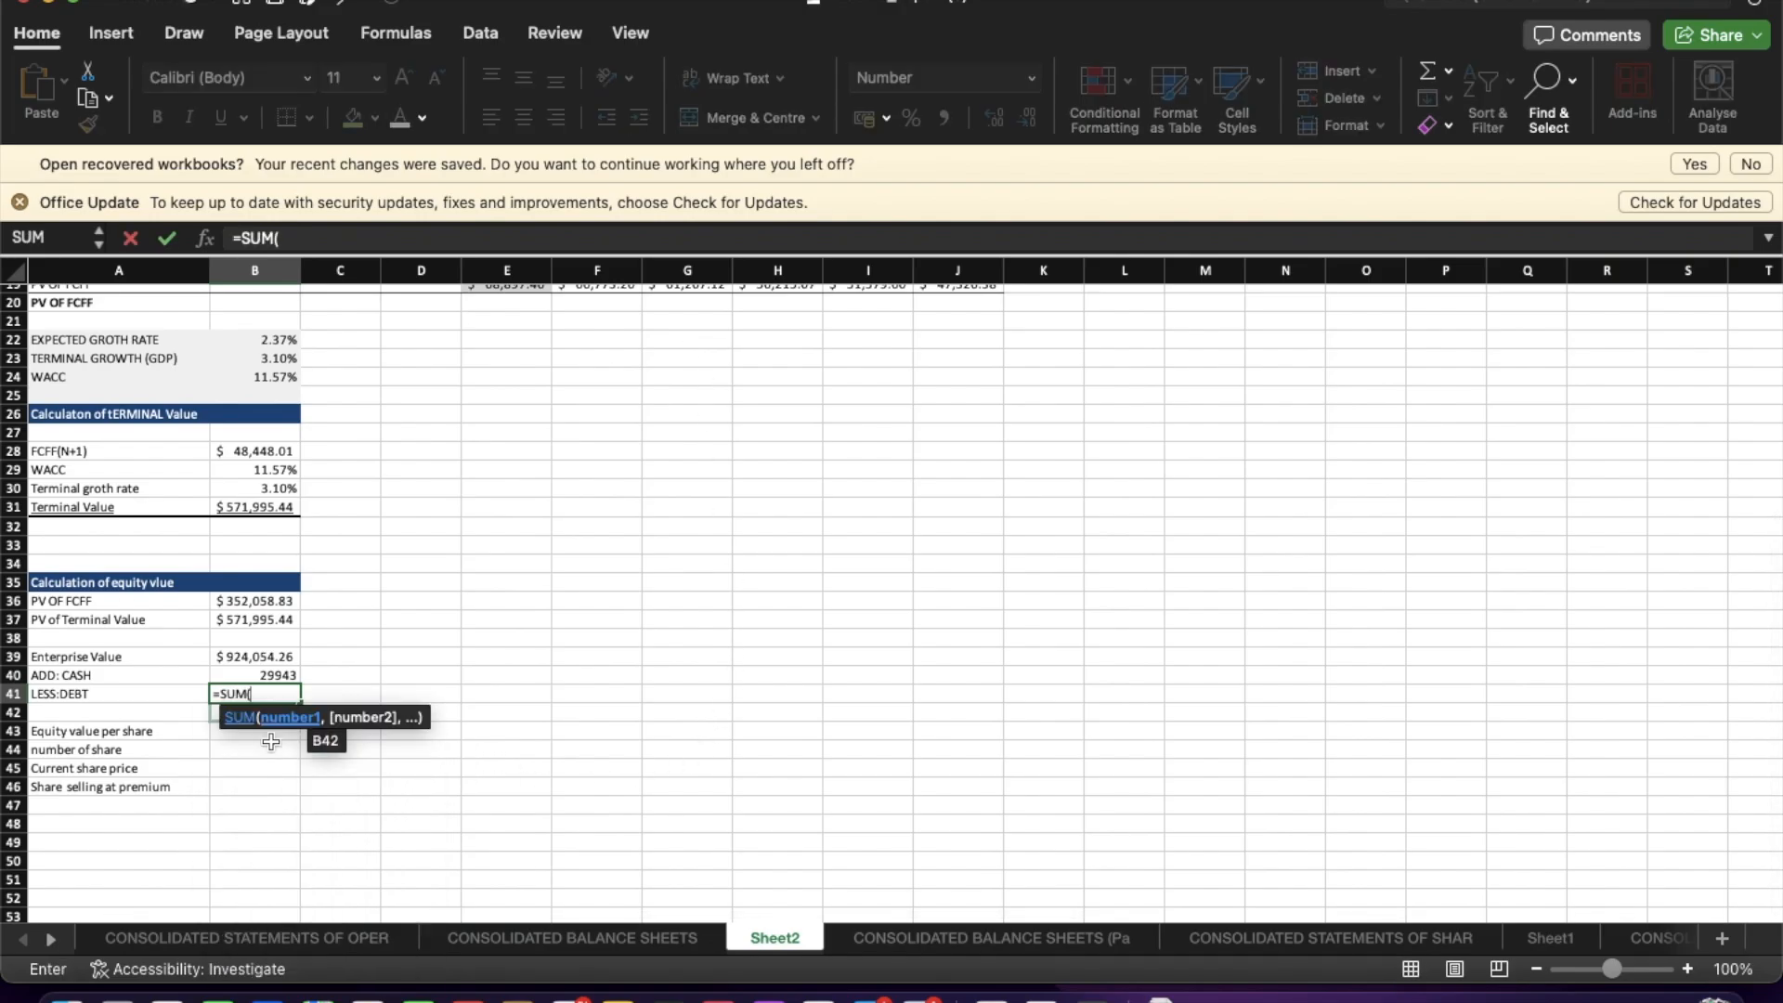
{"action": "left_click", "coordinate": [560, 940]}
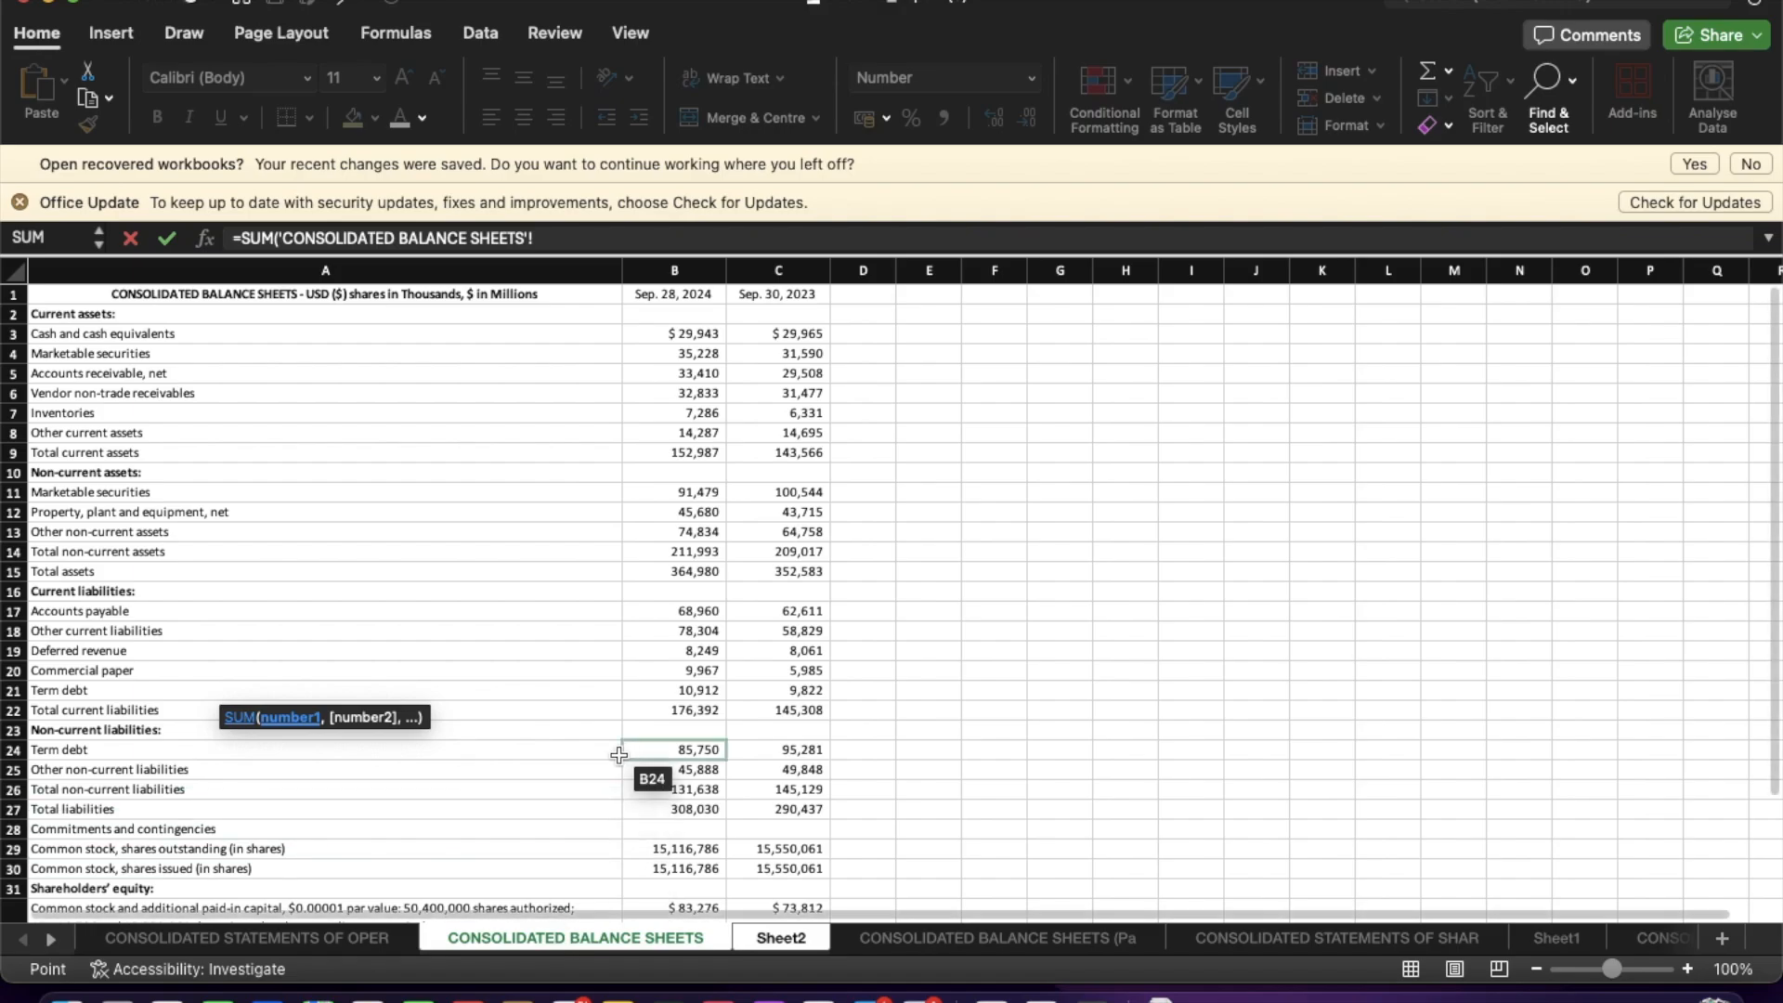
{"action": "scroll", "coordinate": [599, 609], "scroll_direction": "down", "scroll_amount": 5}
{"action": "scroll", "coordinate": [599, 609], "scroll_direction": "down", "scroll_amount": 1}
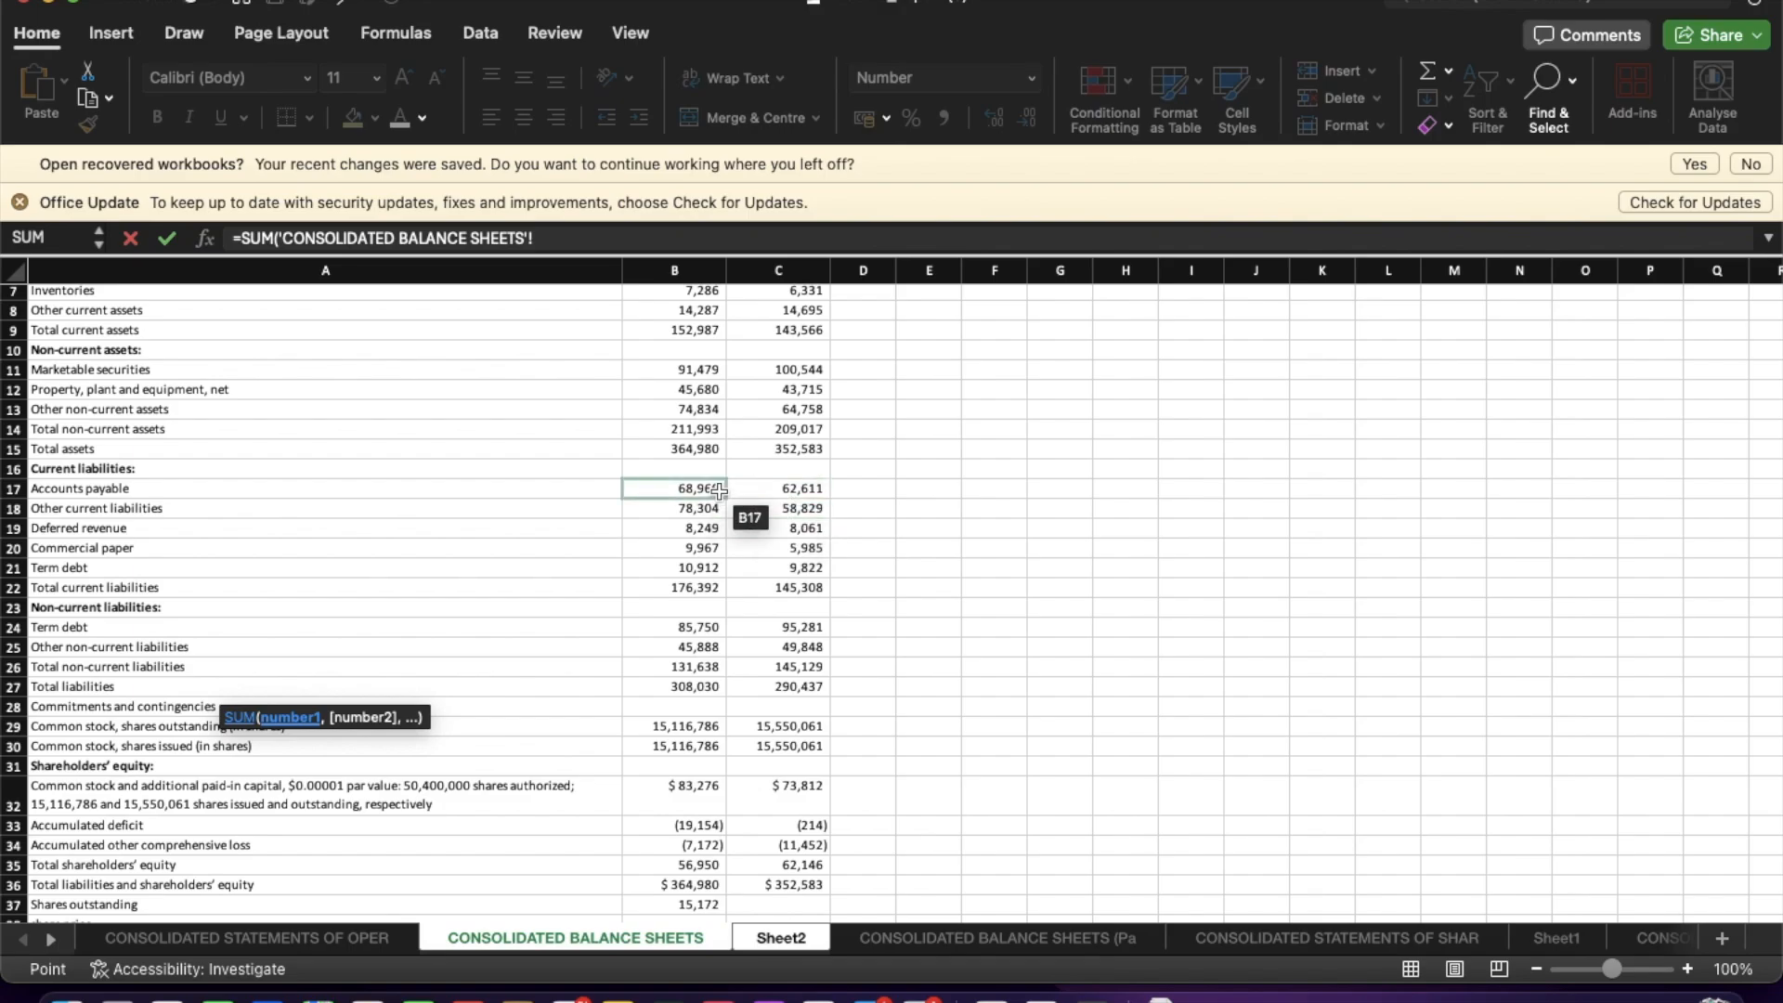
{"action": "scroll", "coordinate": [713, 497], "scroll_direction": "up", "scroll_amount": 5}
{"action": "scroll", "coordinate": [720, 491], "scroll_direction": "down", "scroll_amount": 5}
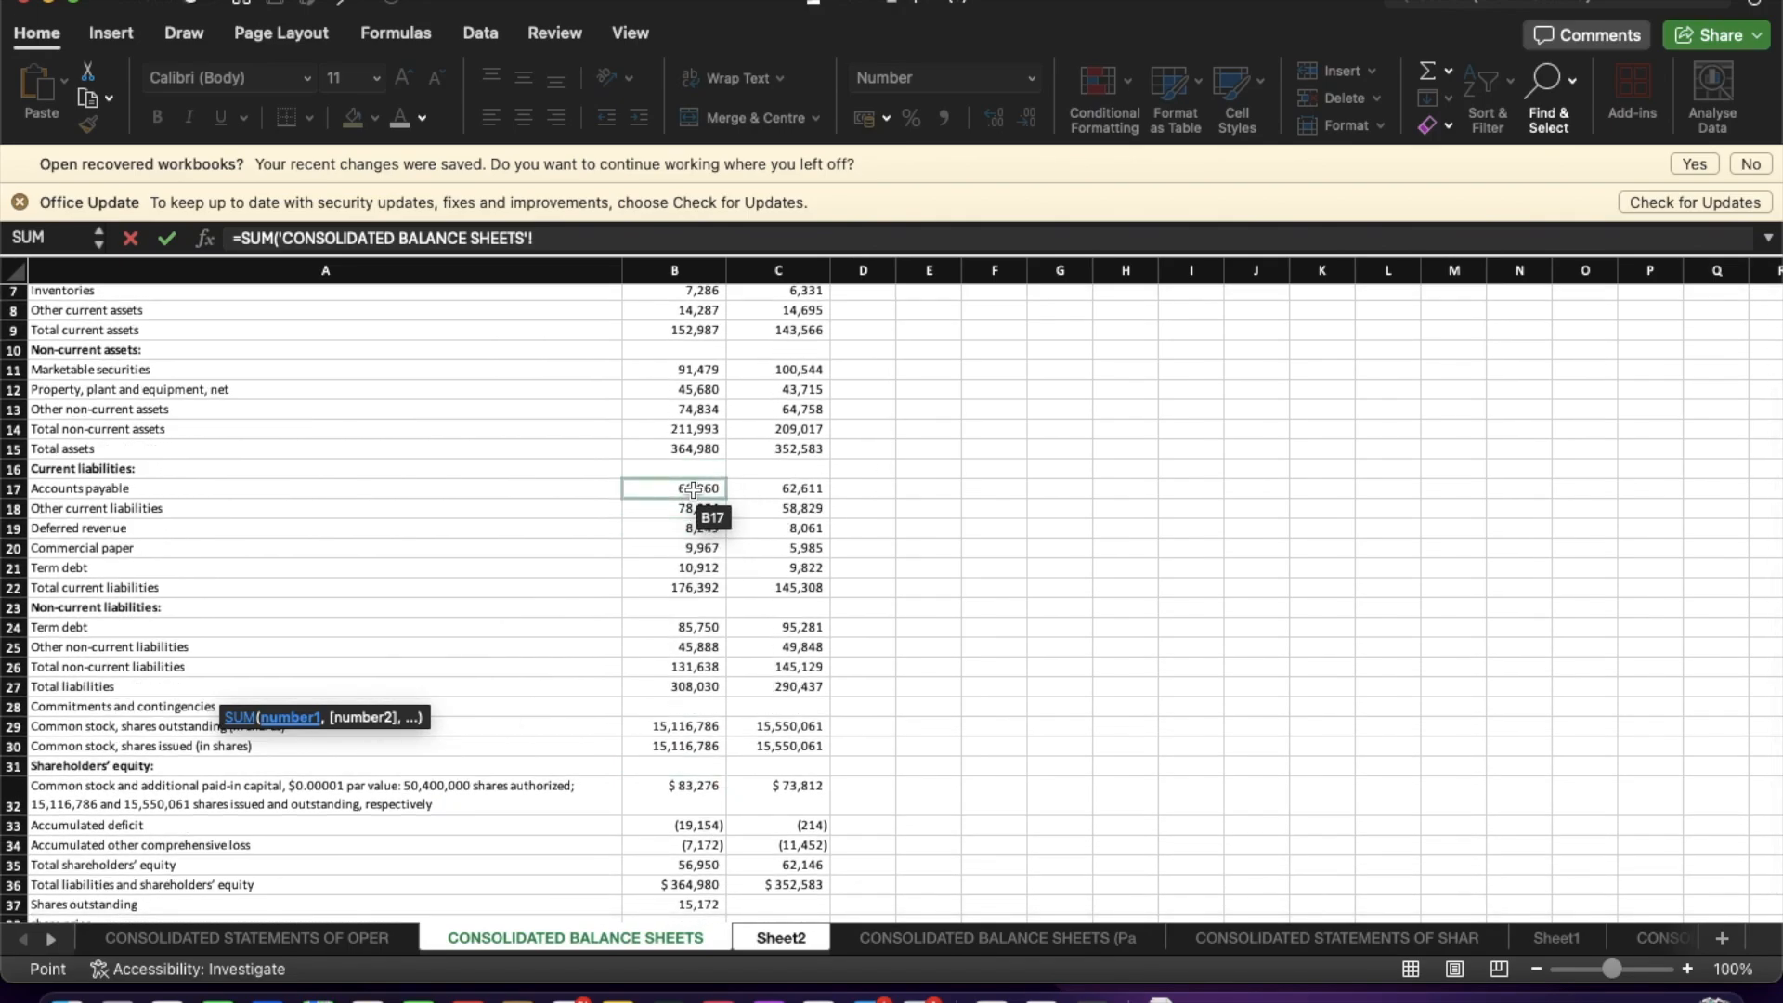
{"action": "left_click_drag", "start_coordinate": [693, 489], "coordinate": [685, 588]}
{"action": "left_click", "coordinate": [687, 547], "text": "super"}
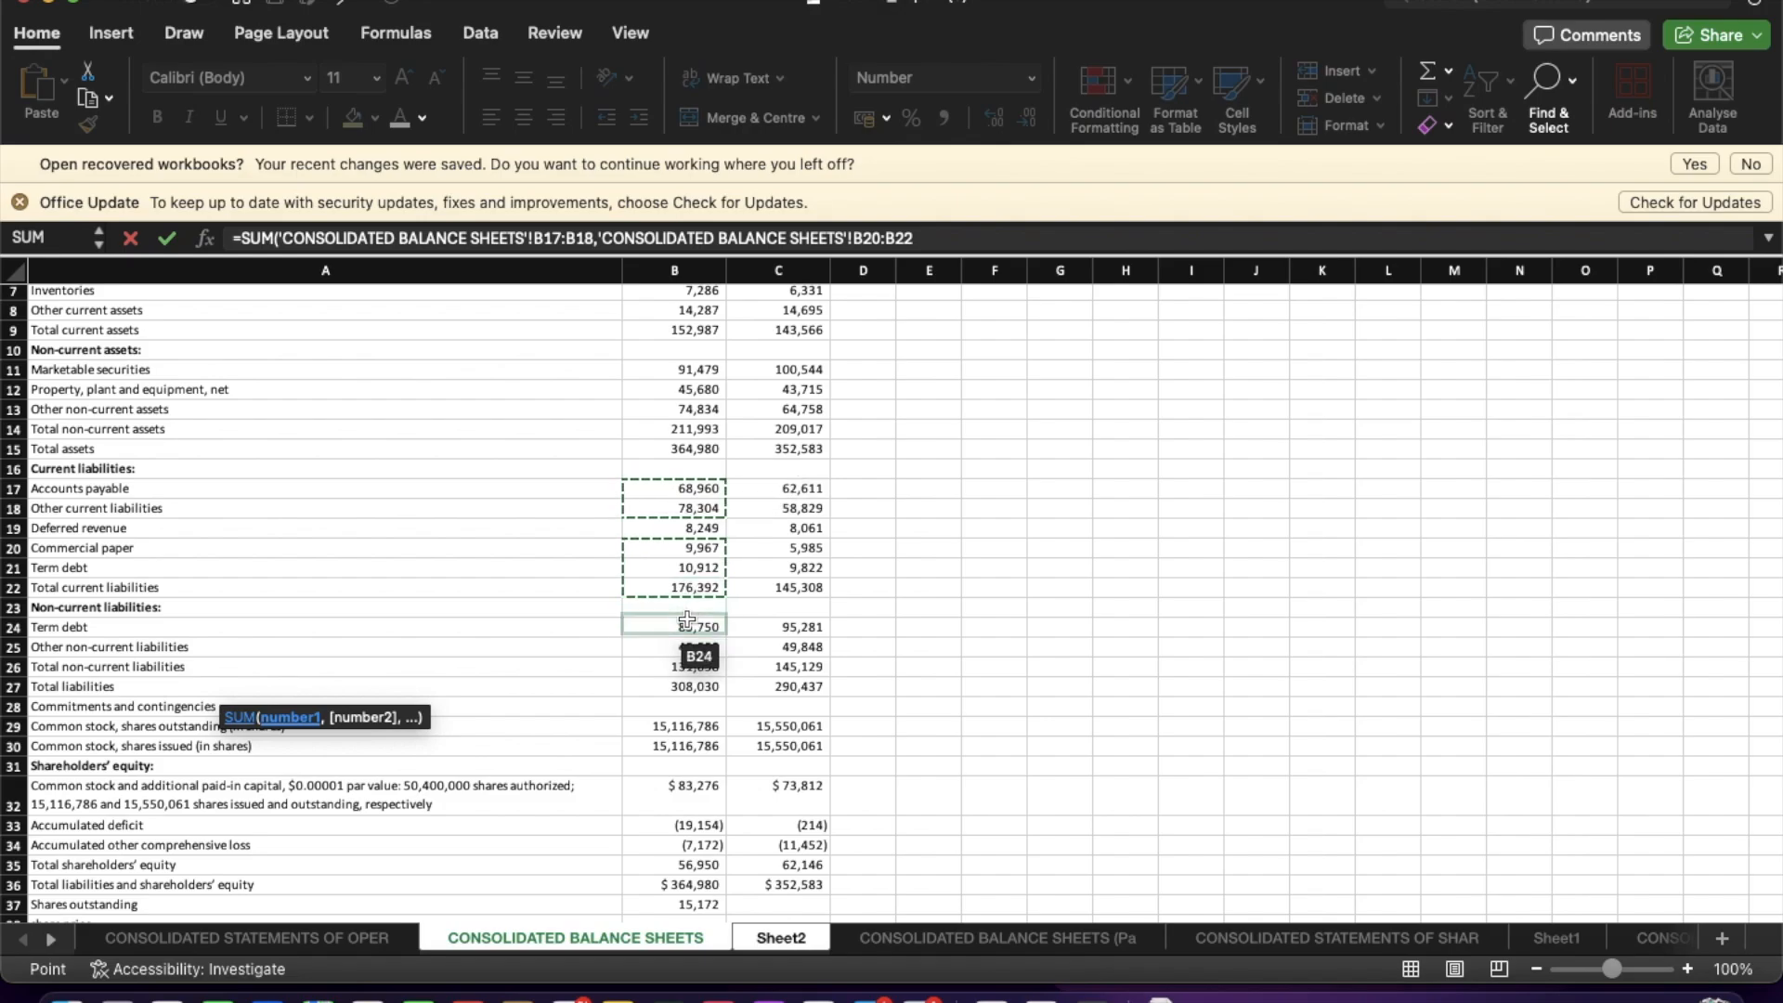
{"action": "left_click", "coordinate": [712, 667], "text": "super"}
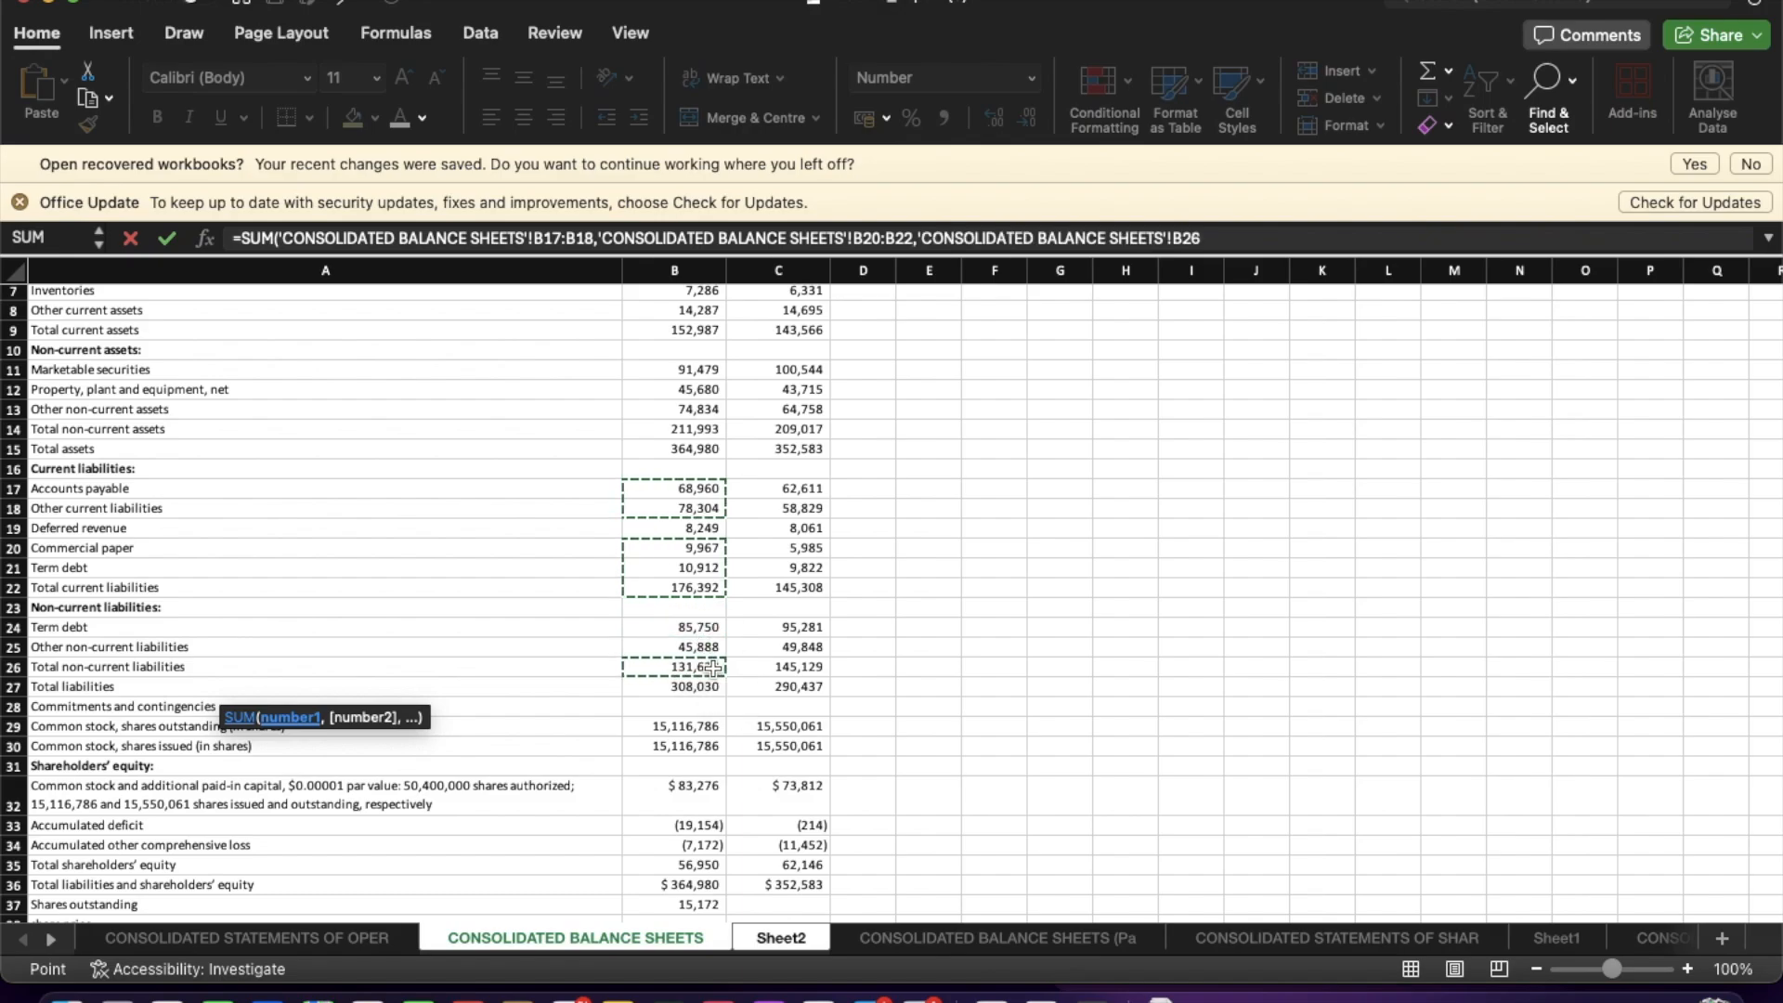
{"action": "key", "text": "Return"}
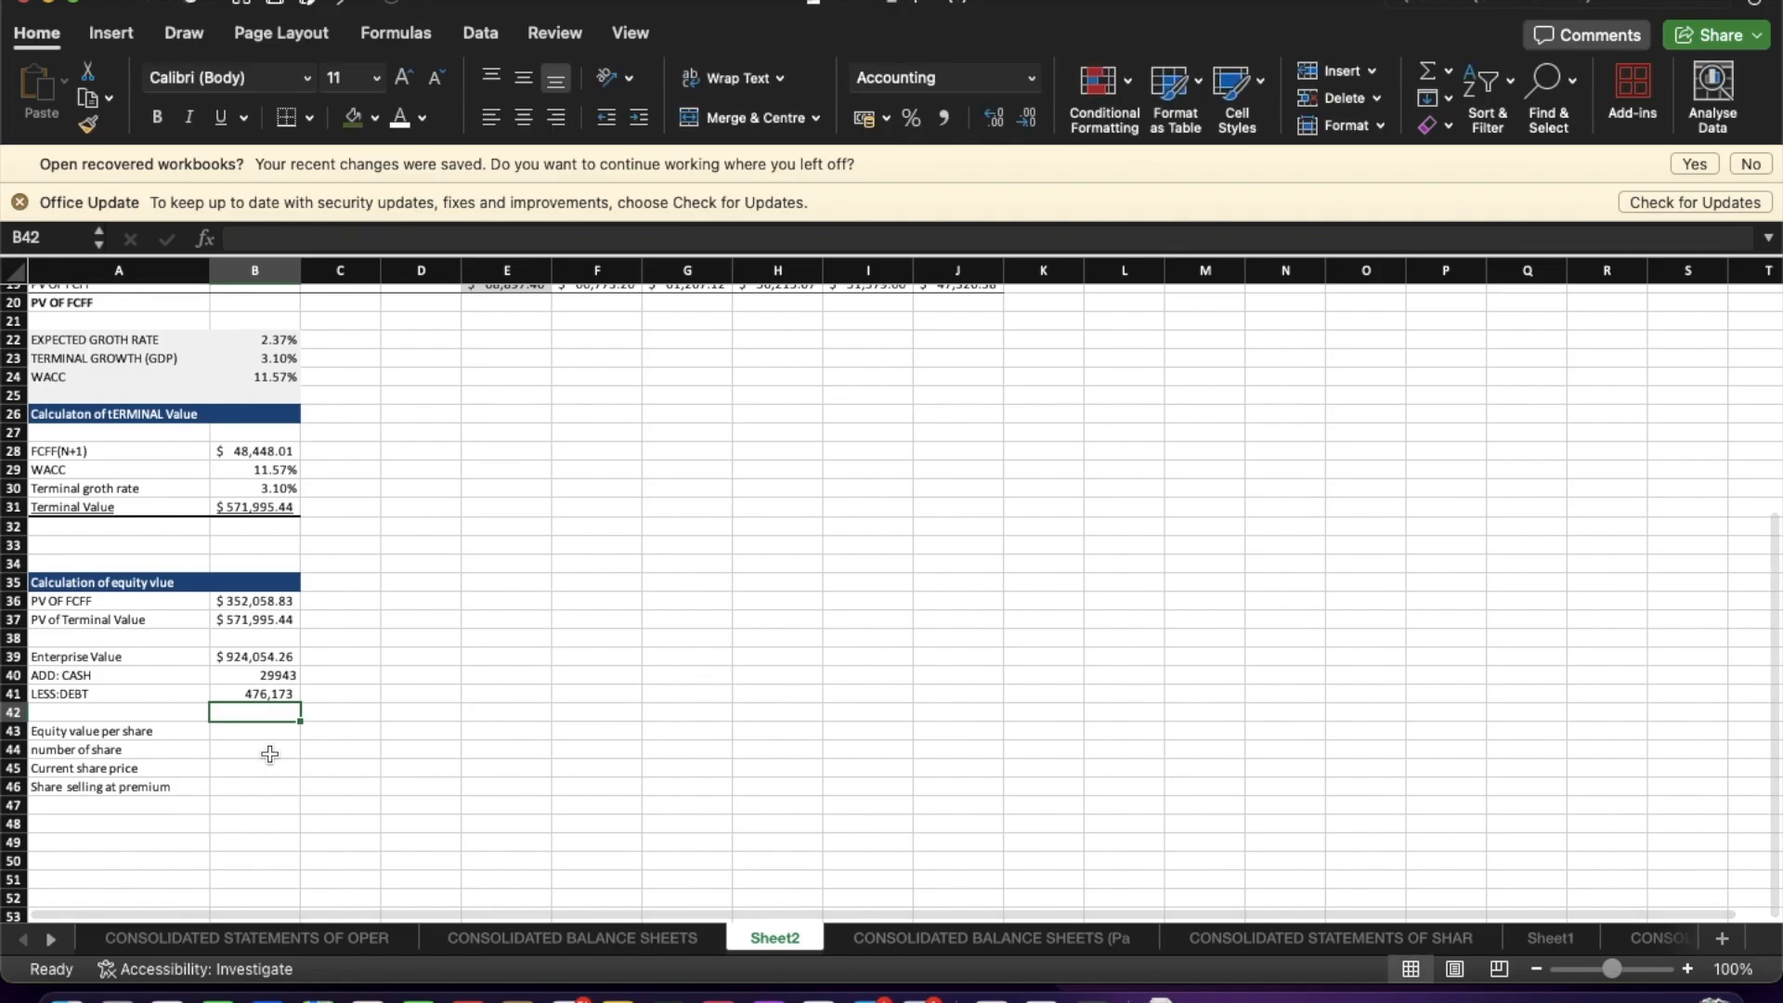
Make the LESS:DEBT formula negative by prefixing the SUM with a minus sign.
{"action": "left_click", "coordinate": [291, 694]}
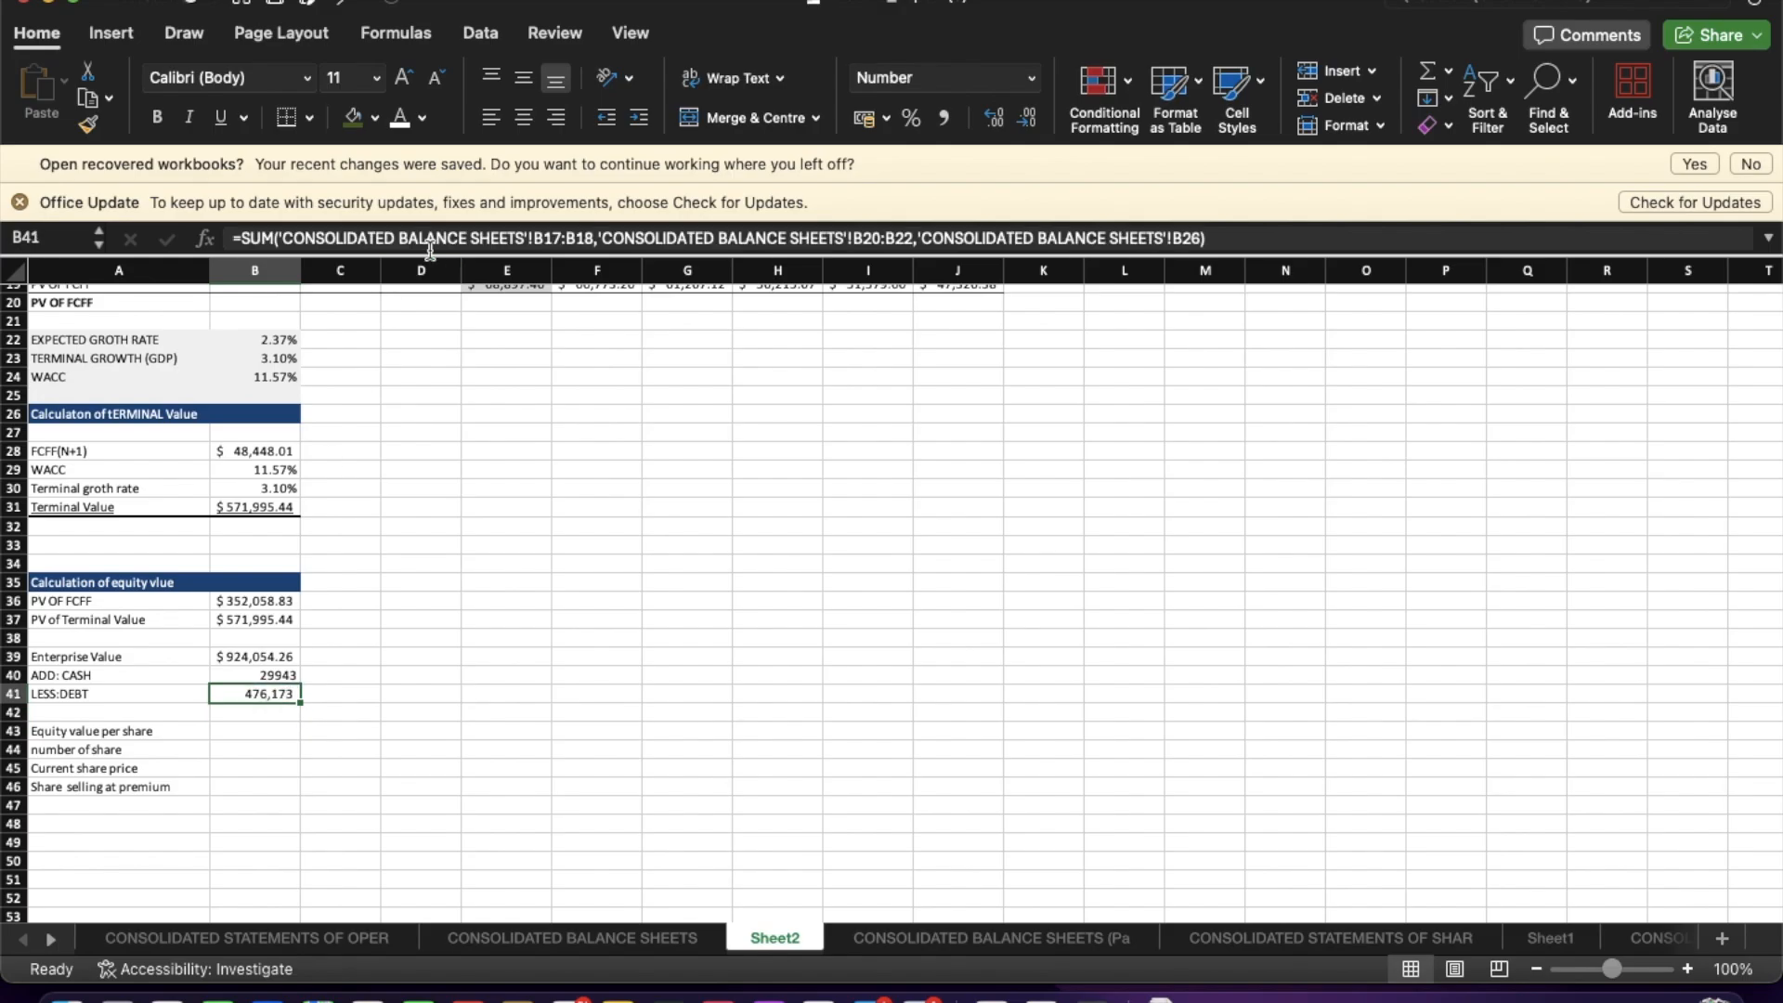
{"action": "left_click", "coordinate": [243, 239]}
{"action": "type", "text": "-"}
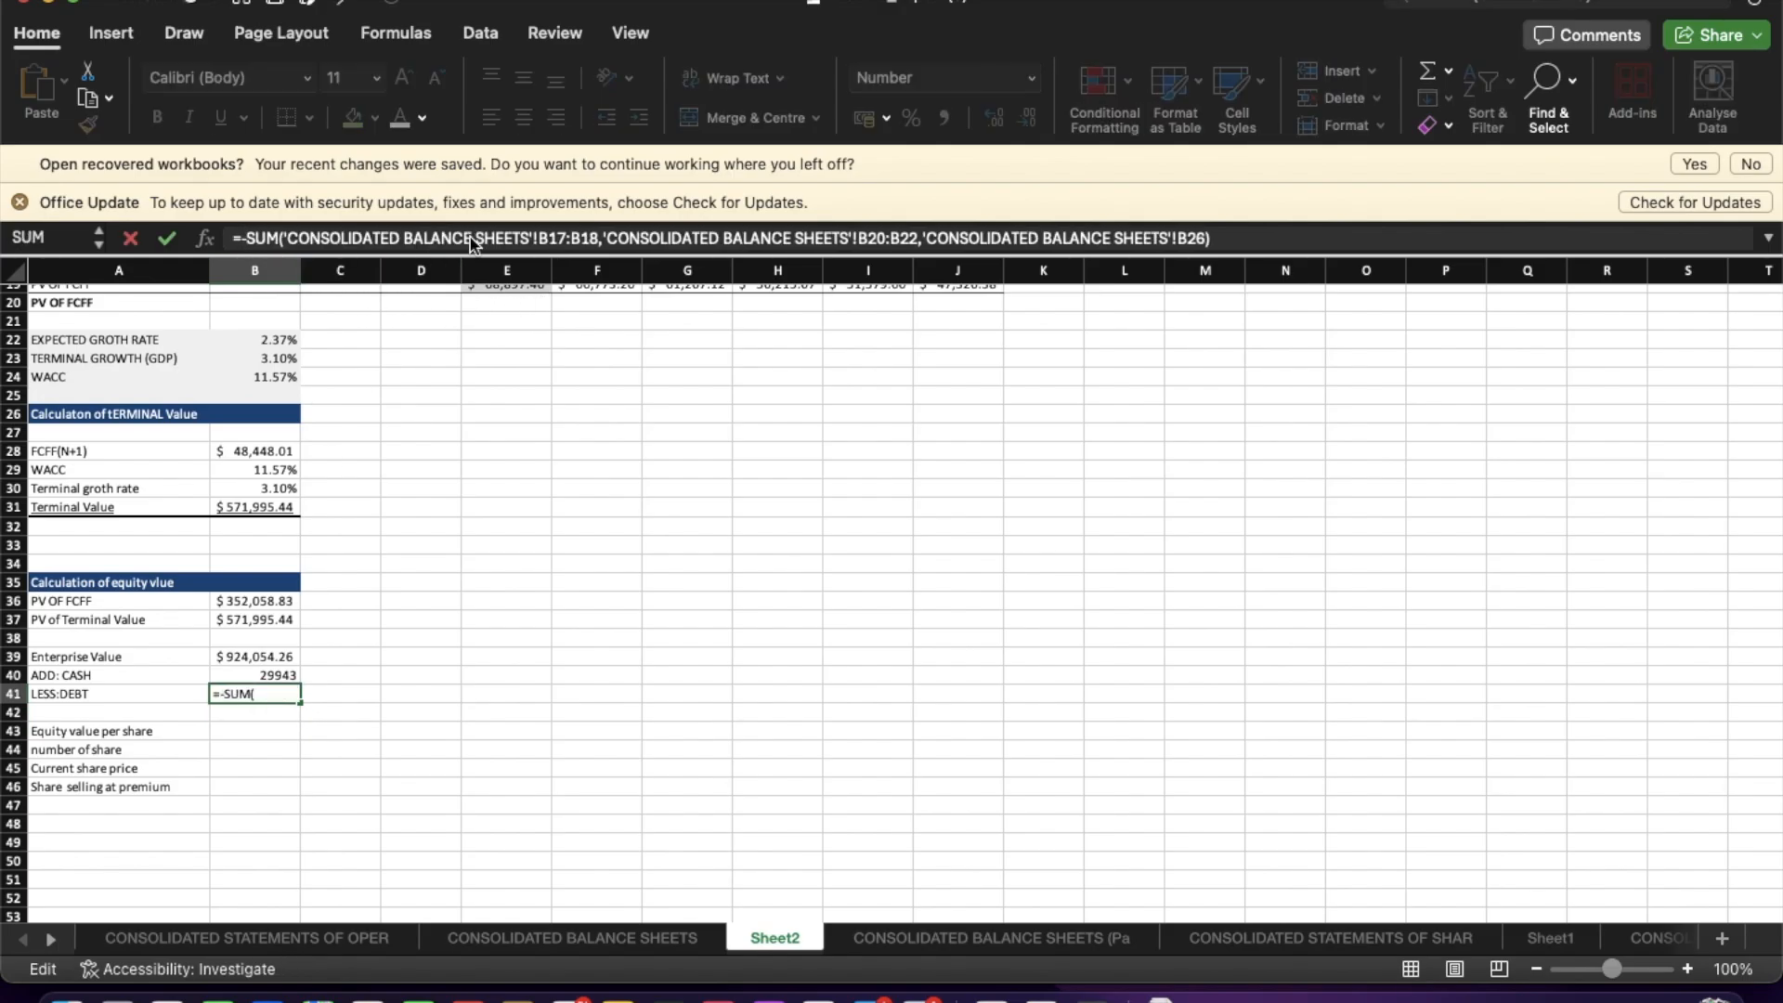
{"action": "key", "text": "Return"}
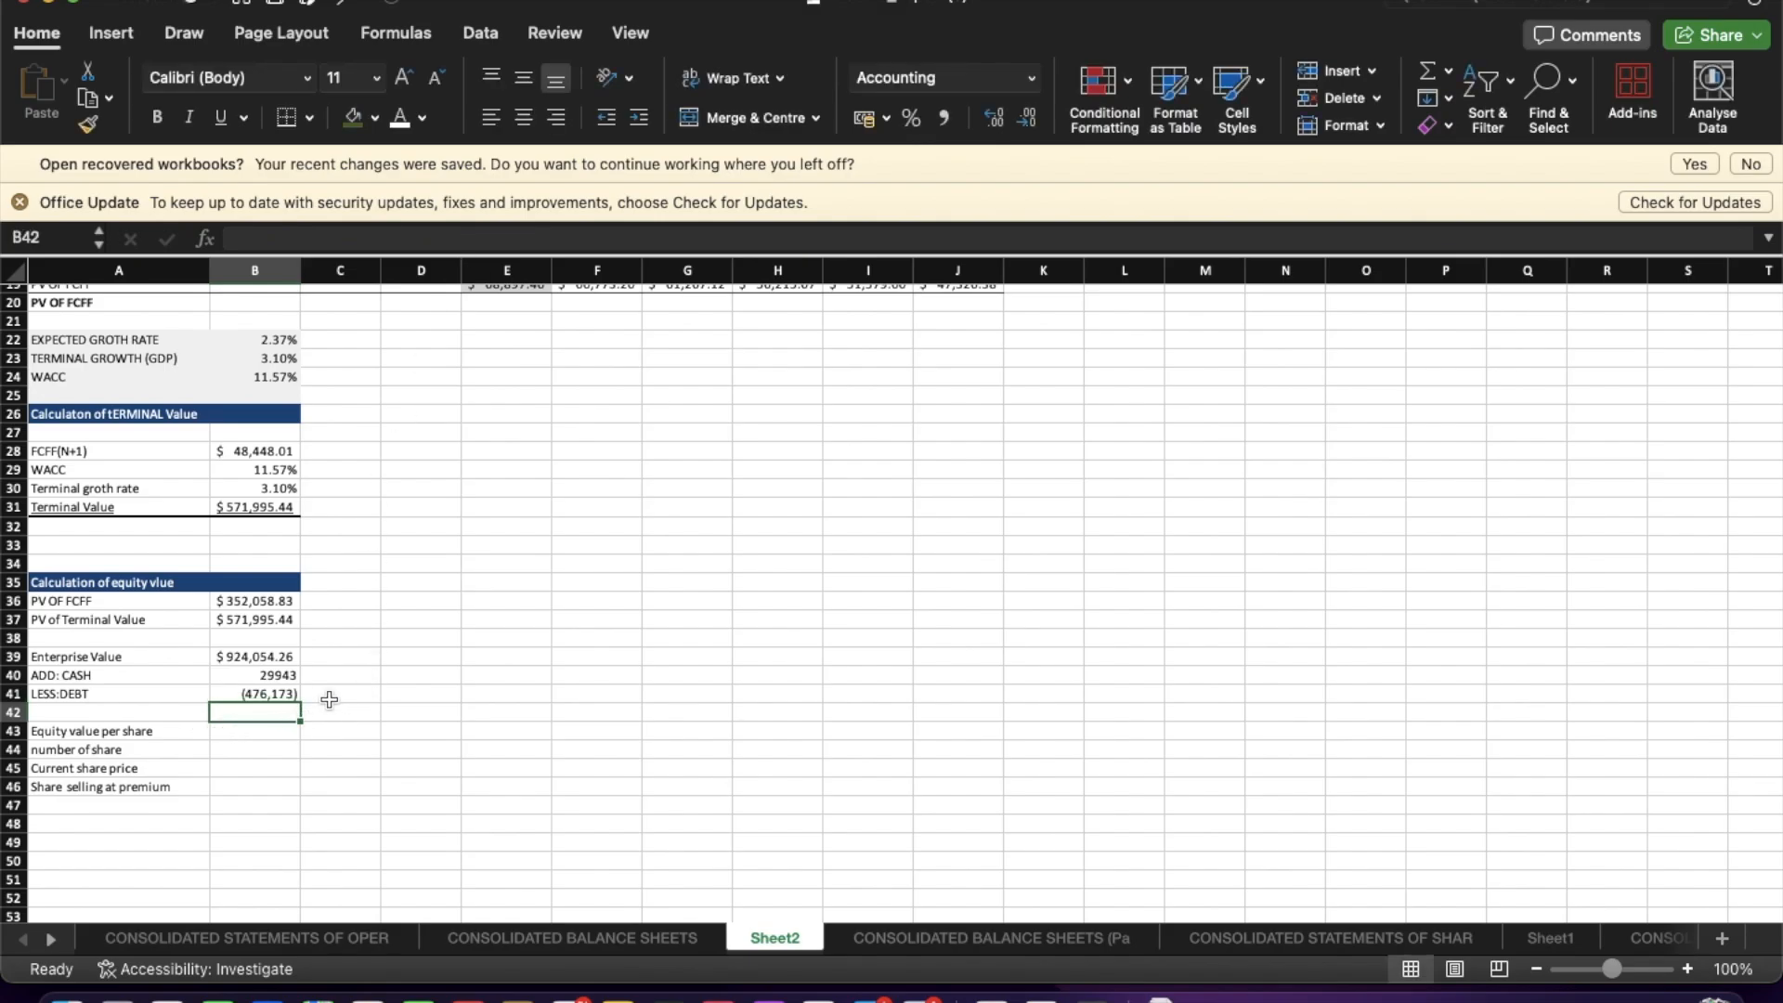
Add the label Equity value in the empty row below LESS:DEBT.
{"action": "left_click", "coordinate": [141, 715]}
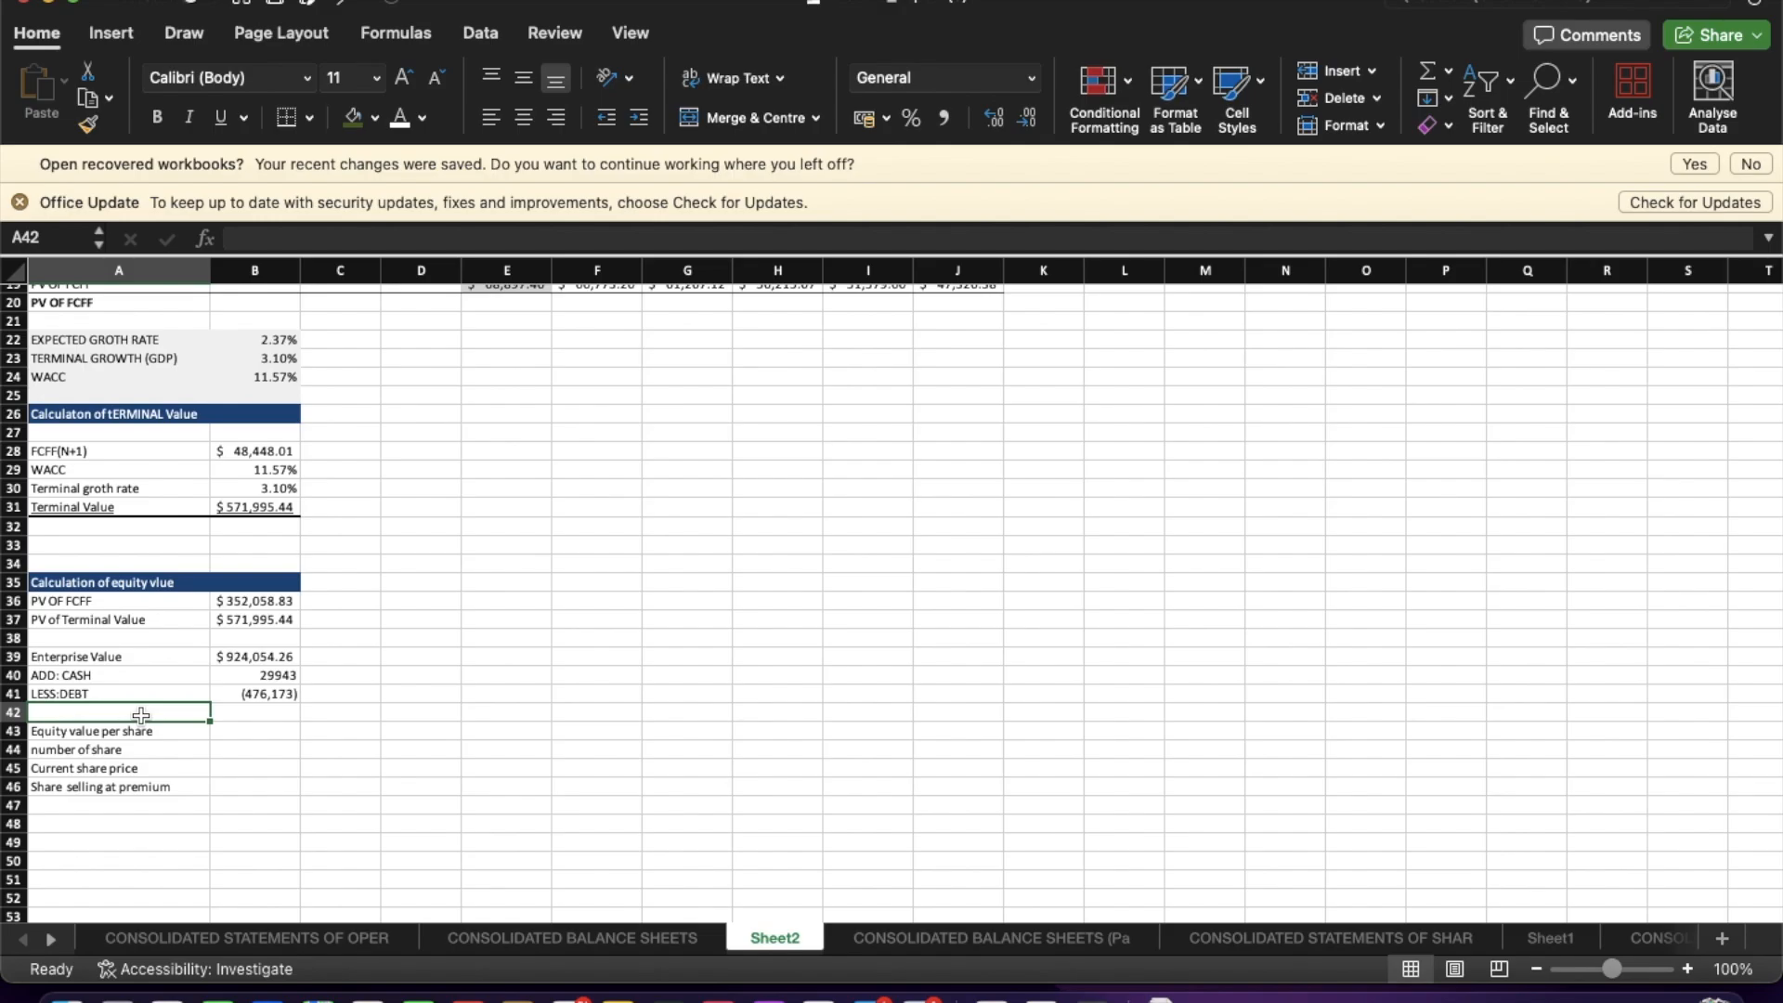
{"action": "type", "text": "E"}
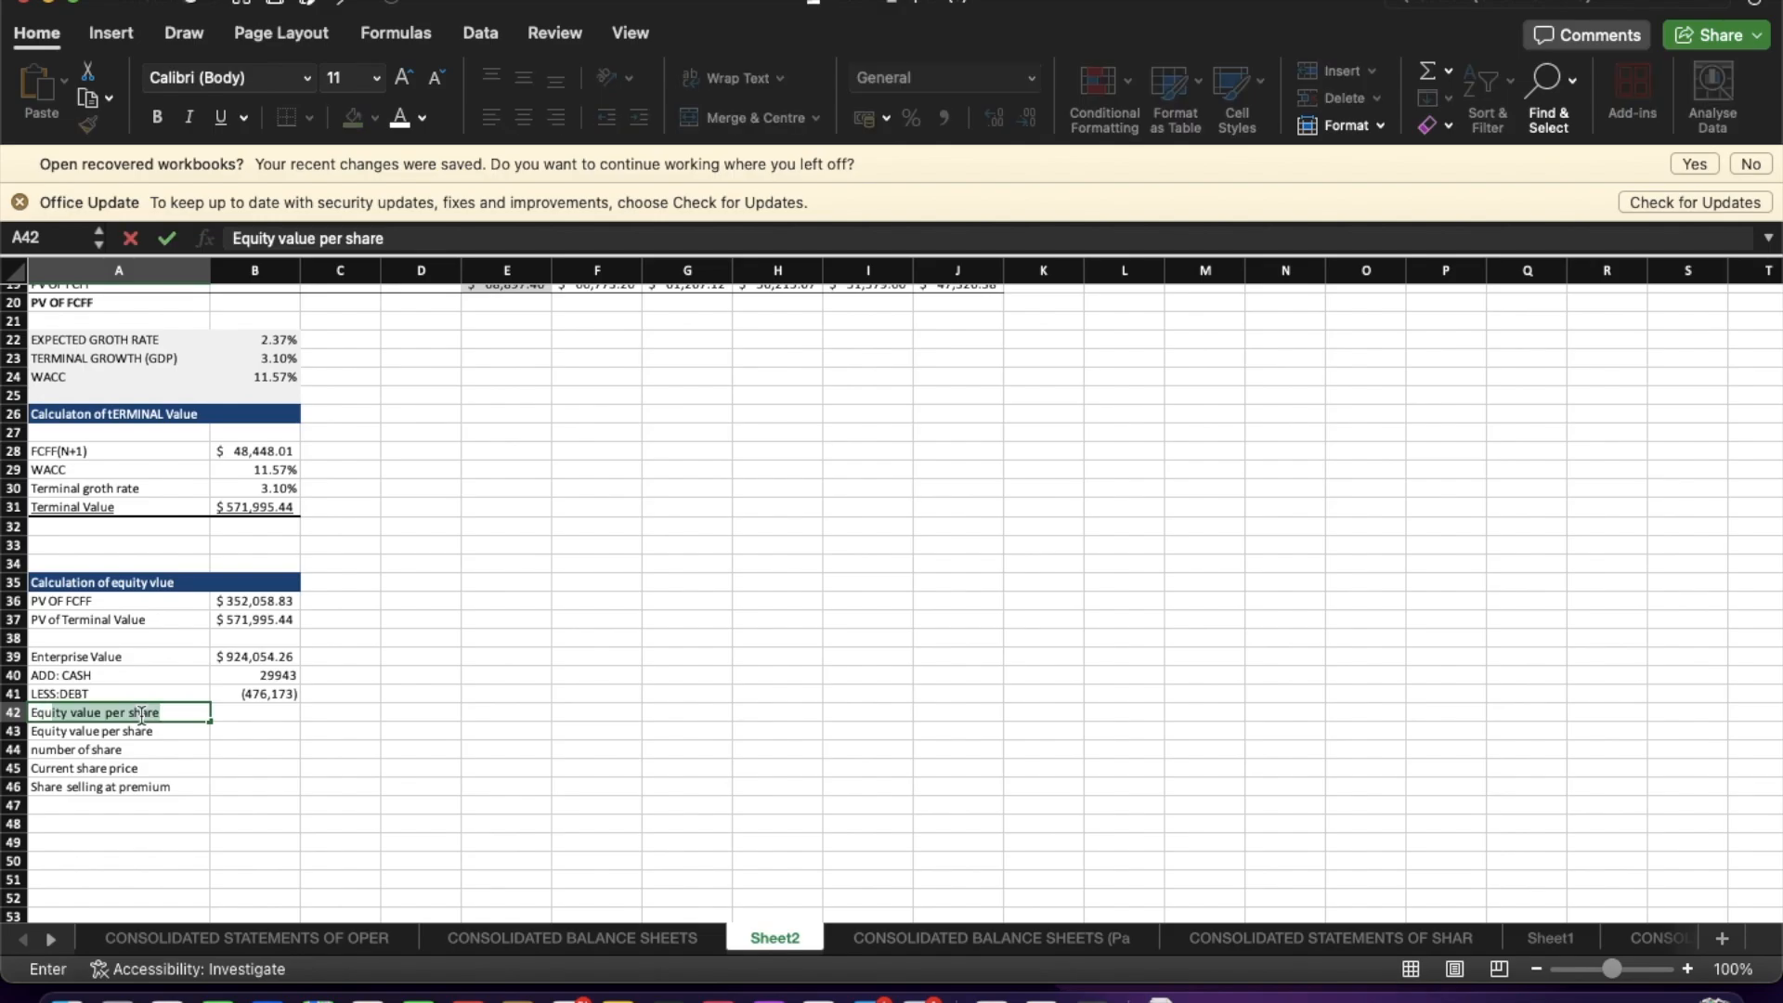
{"action": "type", "text": "quity Value"}
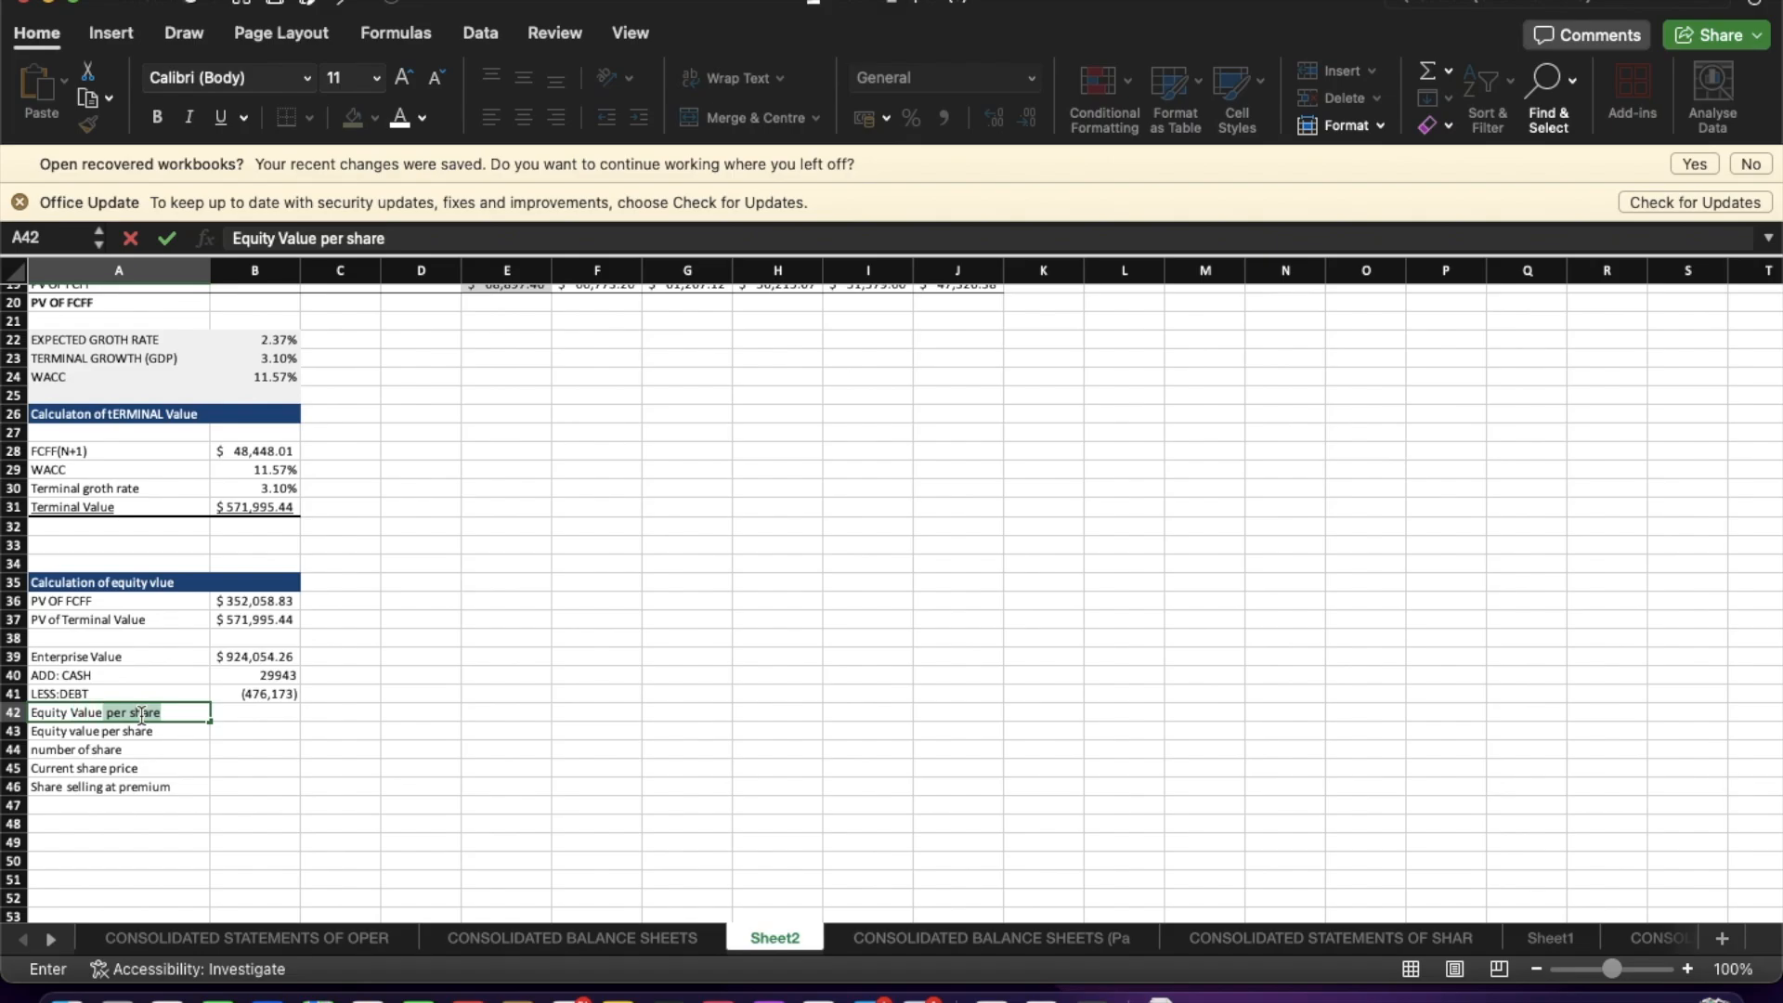
{"action": "key", "text": "Return"}
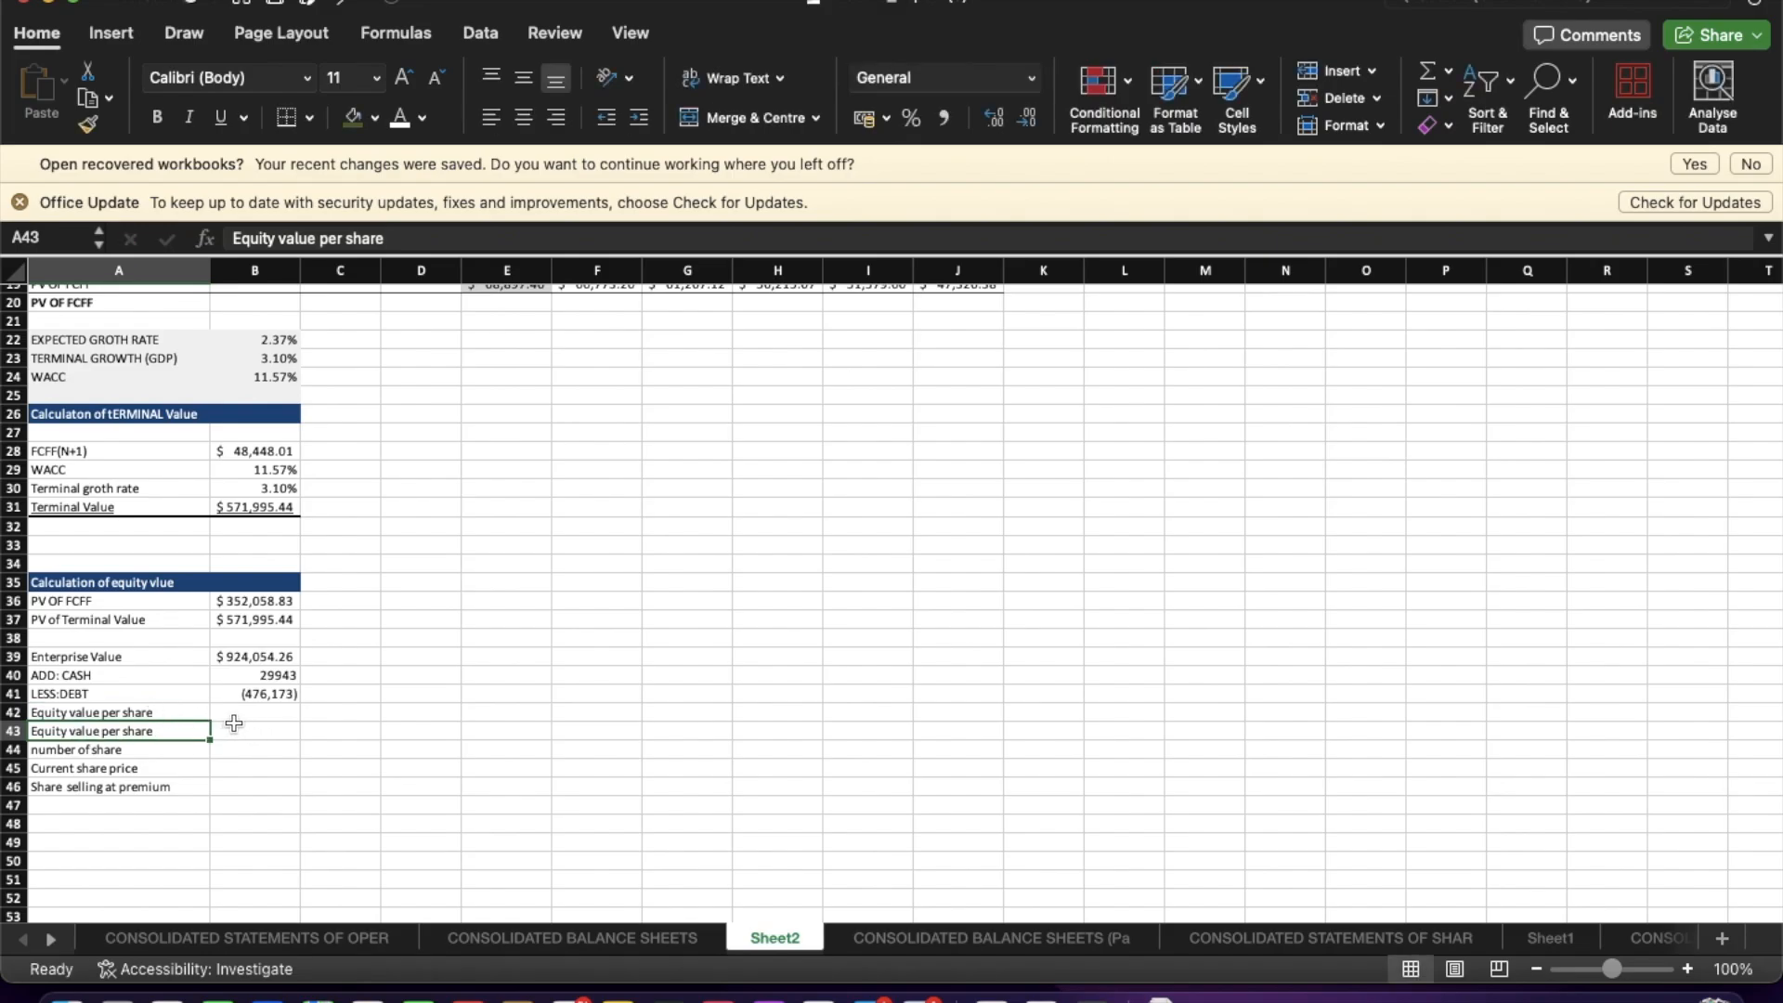
{"action": "left_click", "coordinate": [167, 711]}
{"action": "left_click_drag", "start_coordinate": [385, 239], "coordinate": [319, 239]}
{"action": "key", "text": "BackSpace"}
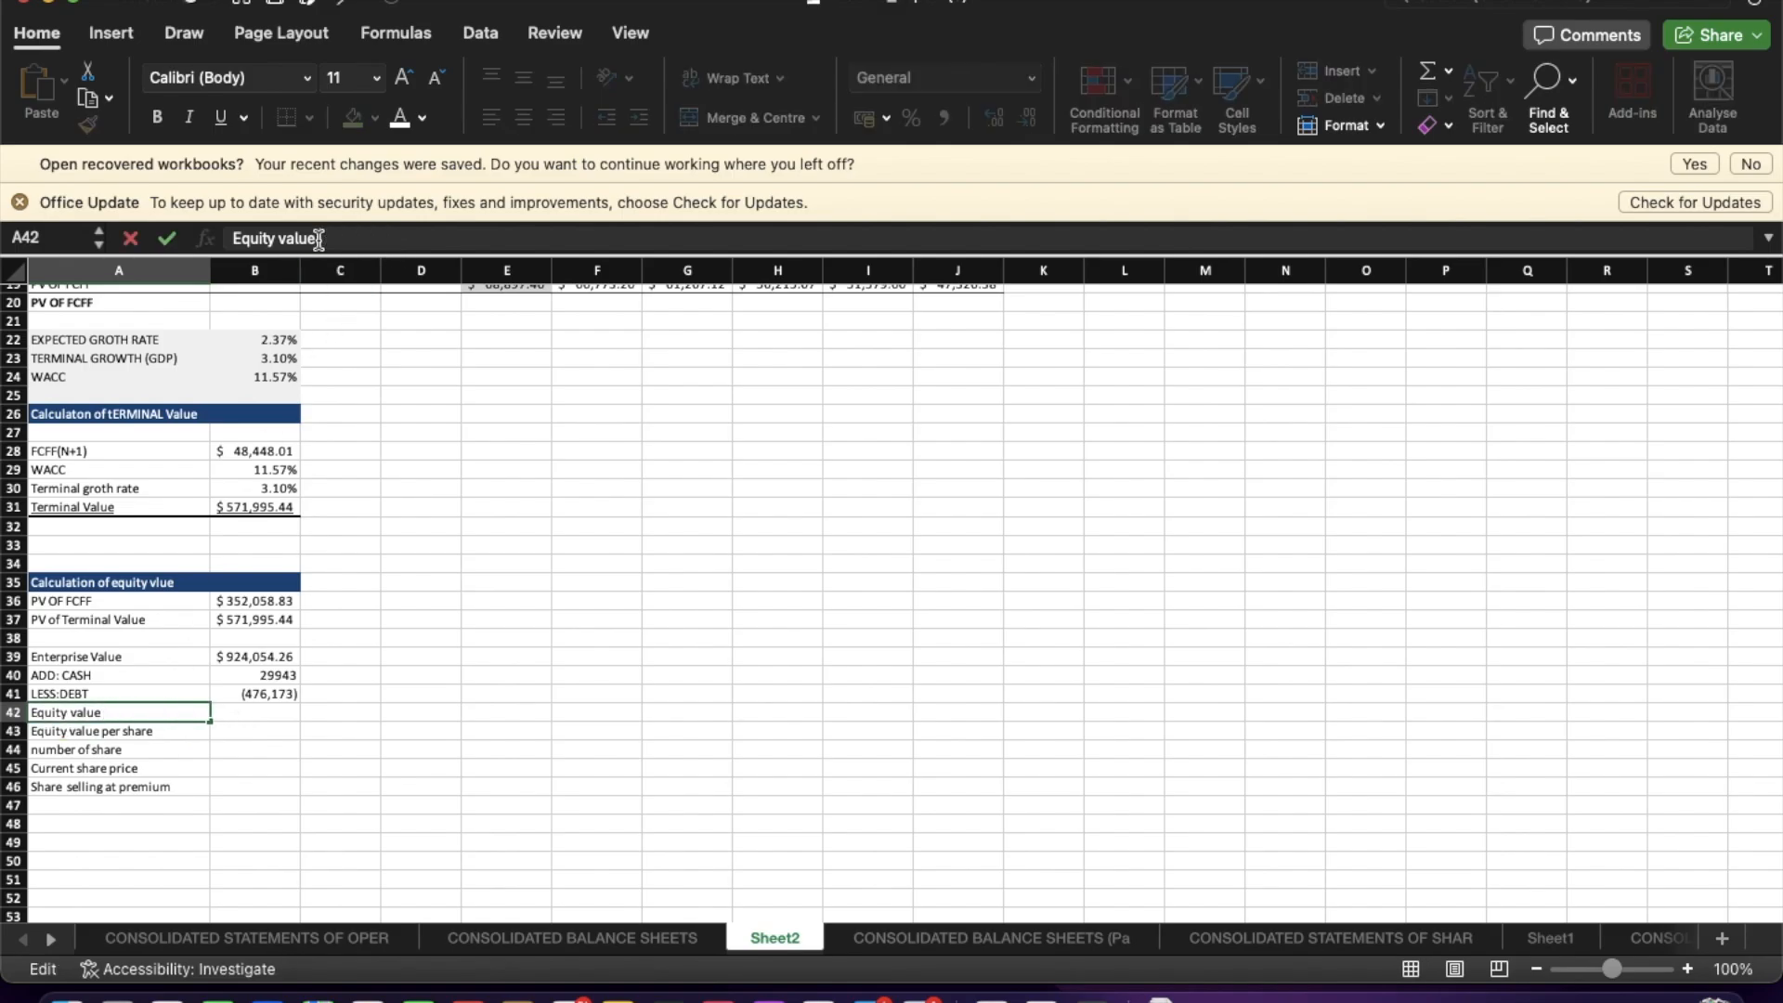
{"action": "key", "text": "Return"}
Compute Equity value as the SUM of Enterprise Value, ADD: CASH and LESS:DEBT (B39:B41).
{"action": "left_click", "coordinate": [256, 709]}
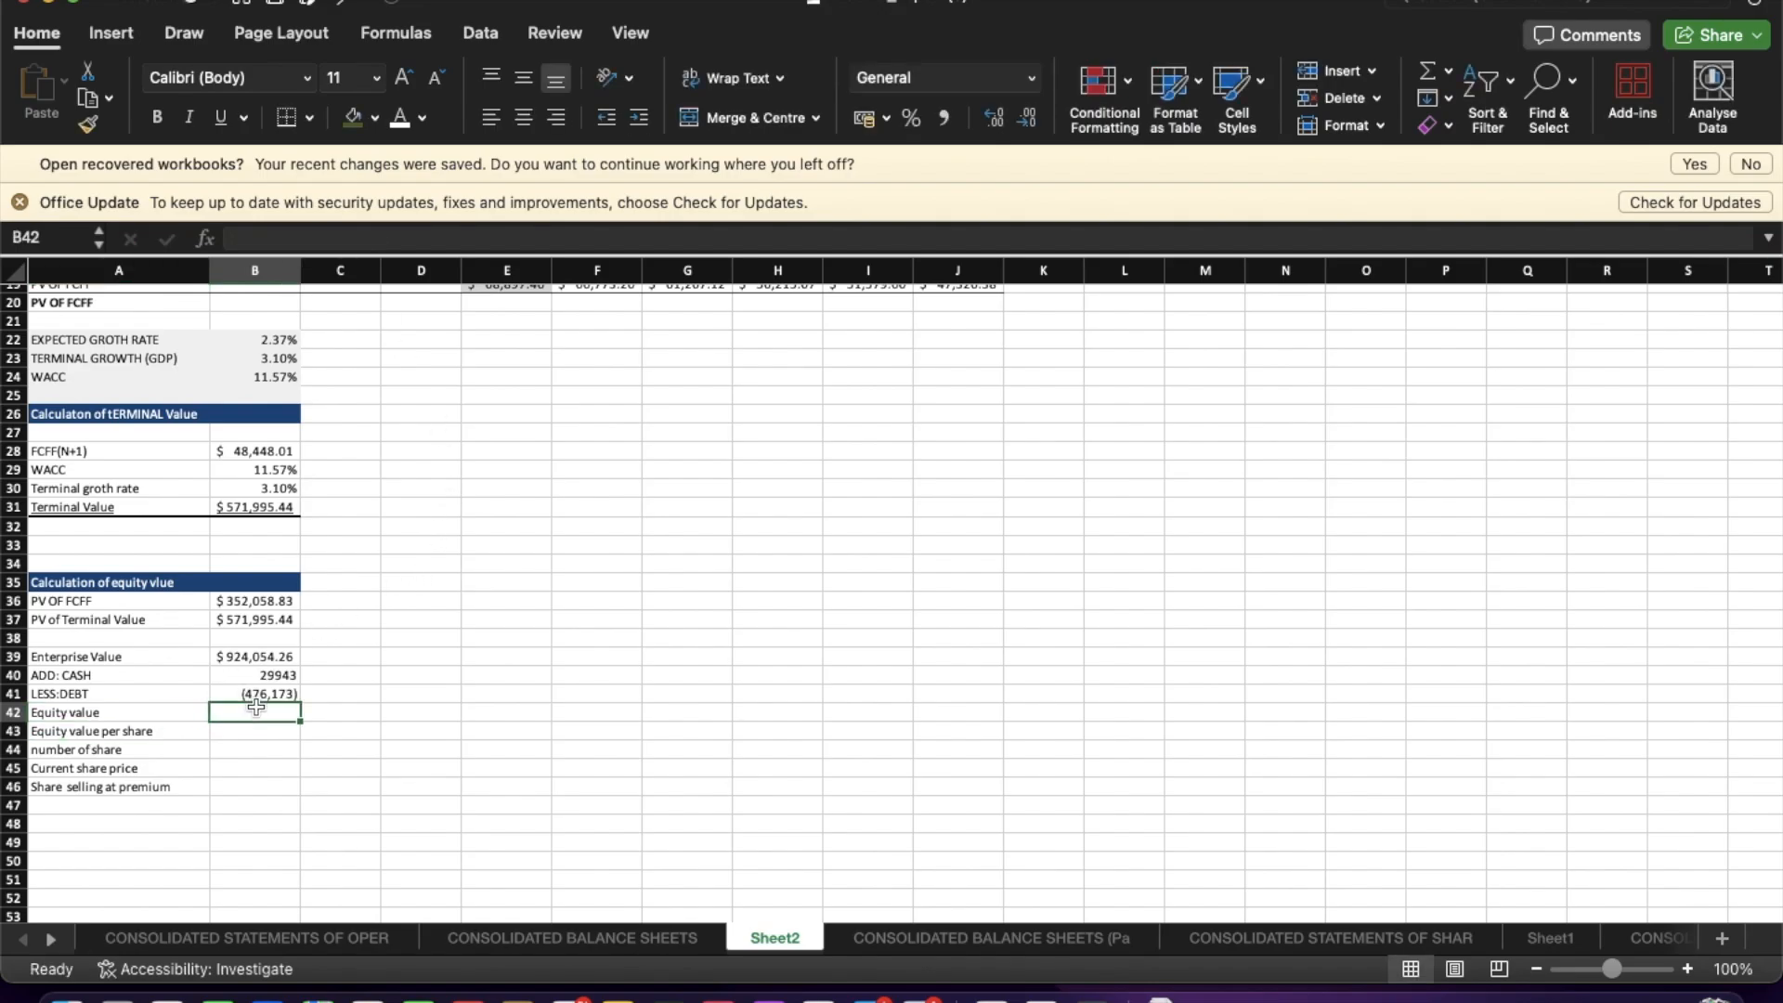
{"action": "type", "text": "="}
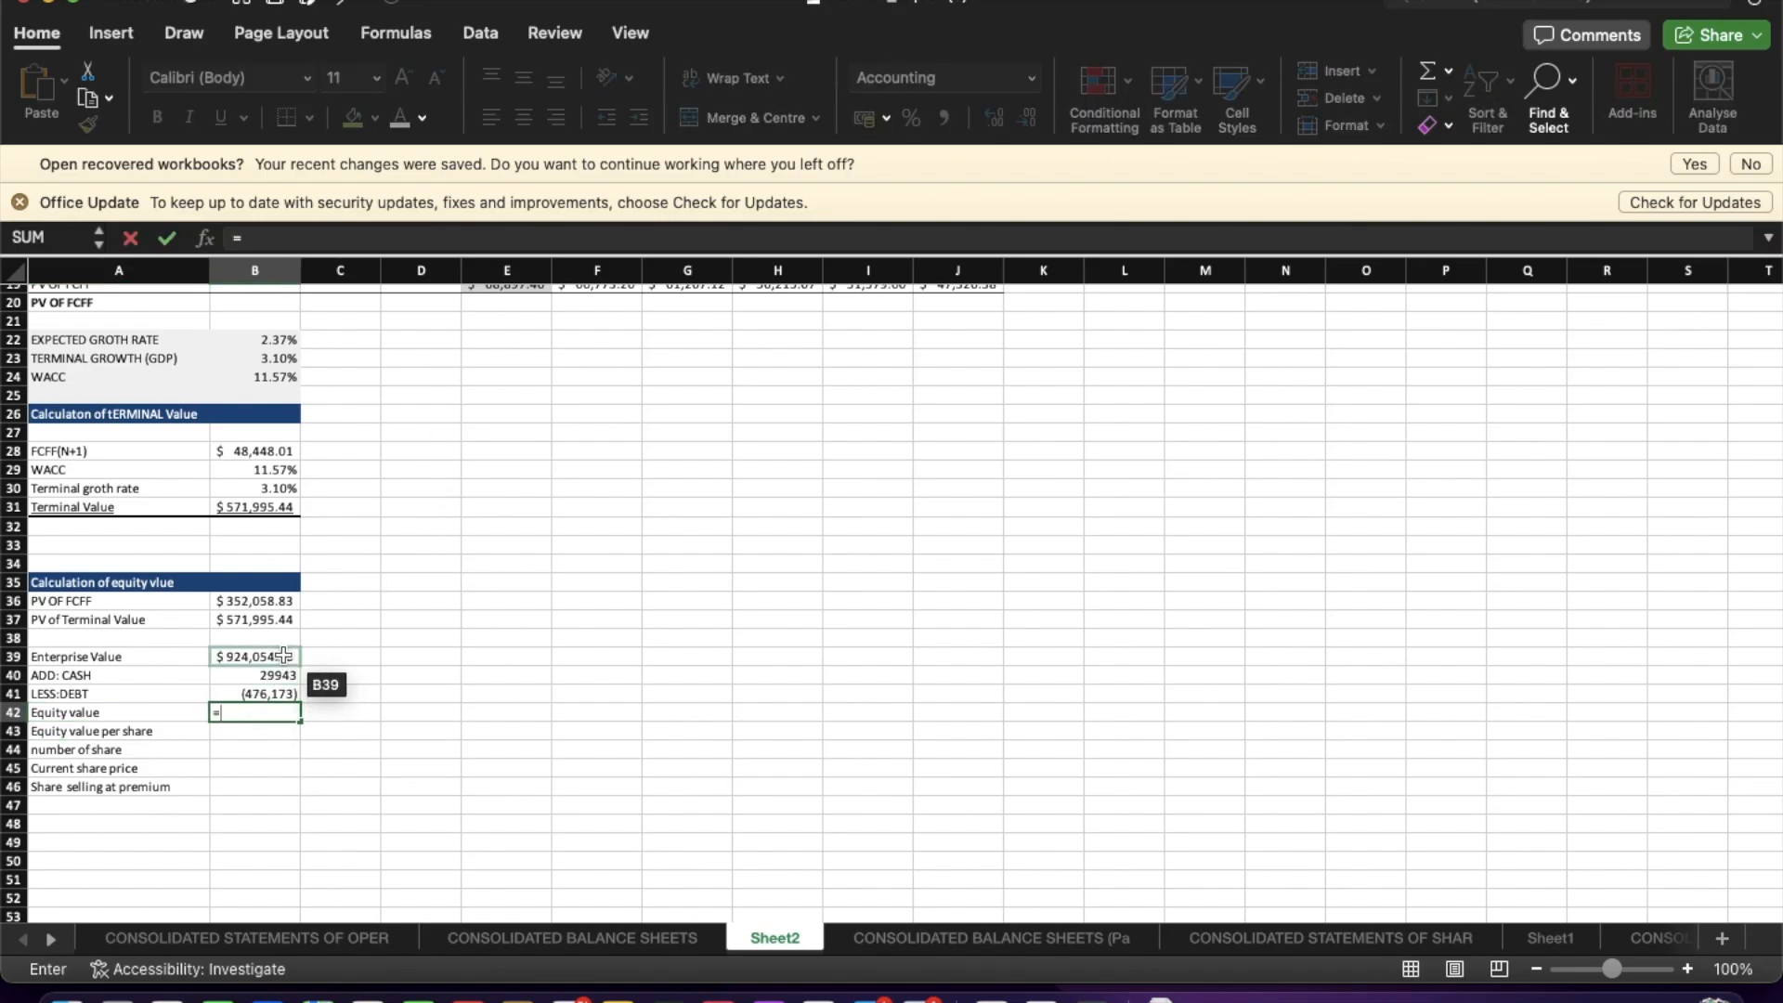
{"action": "type", "text": "sum"}
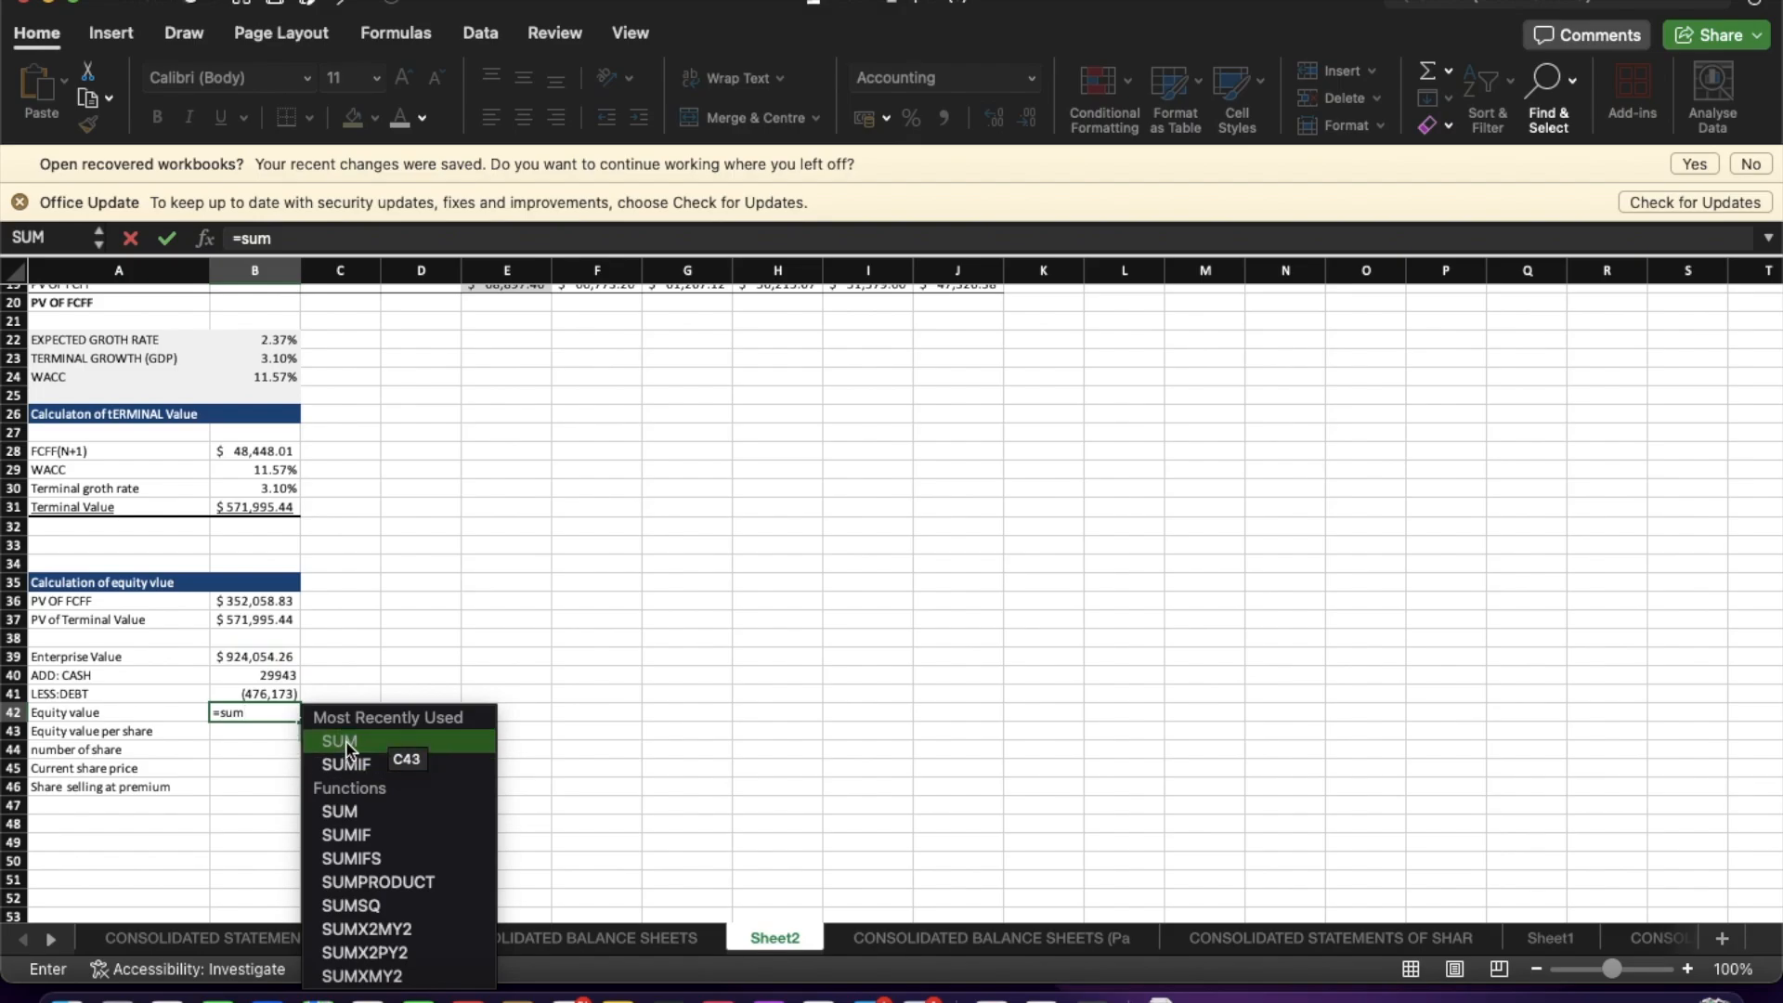
{"action": "double_click", "coordinate": [344, 734]}
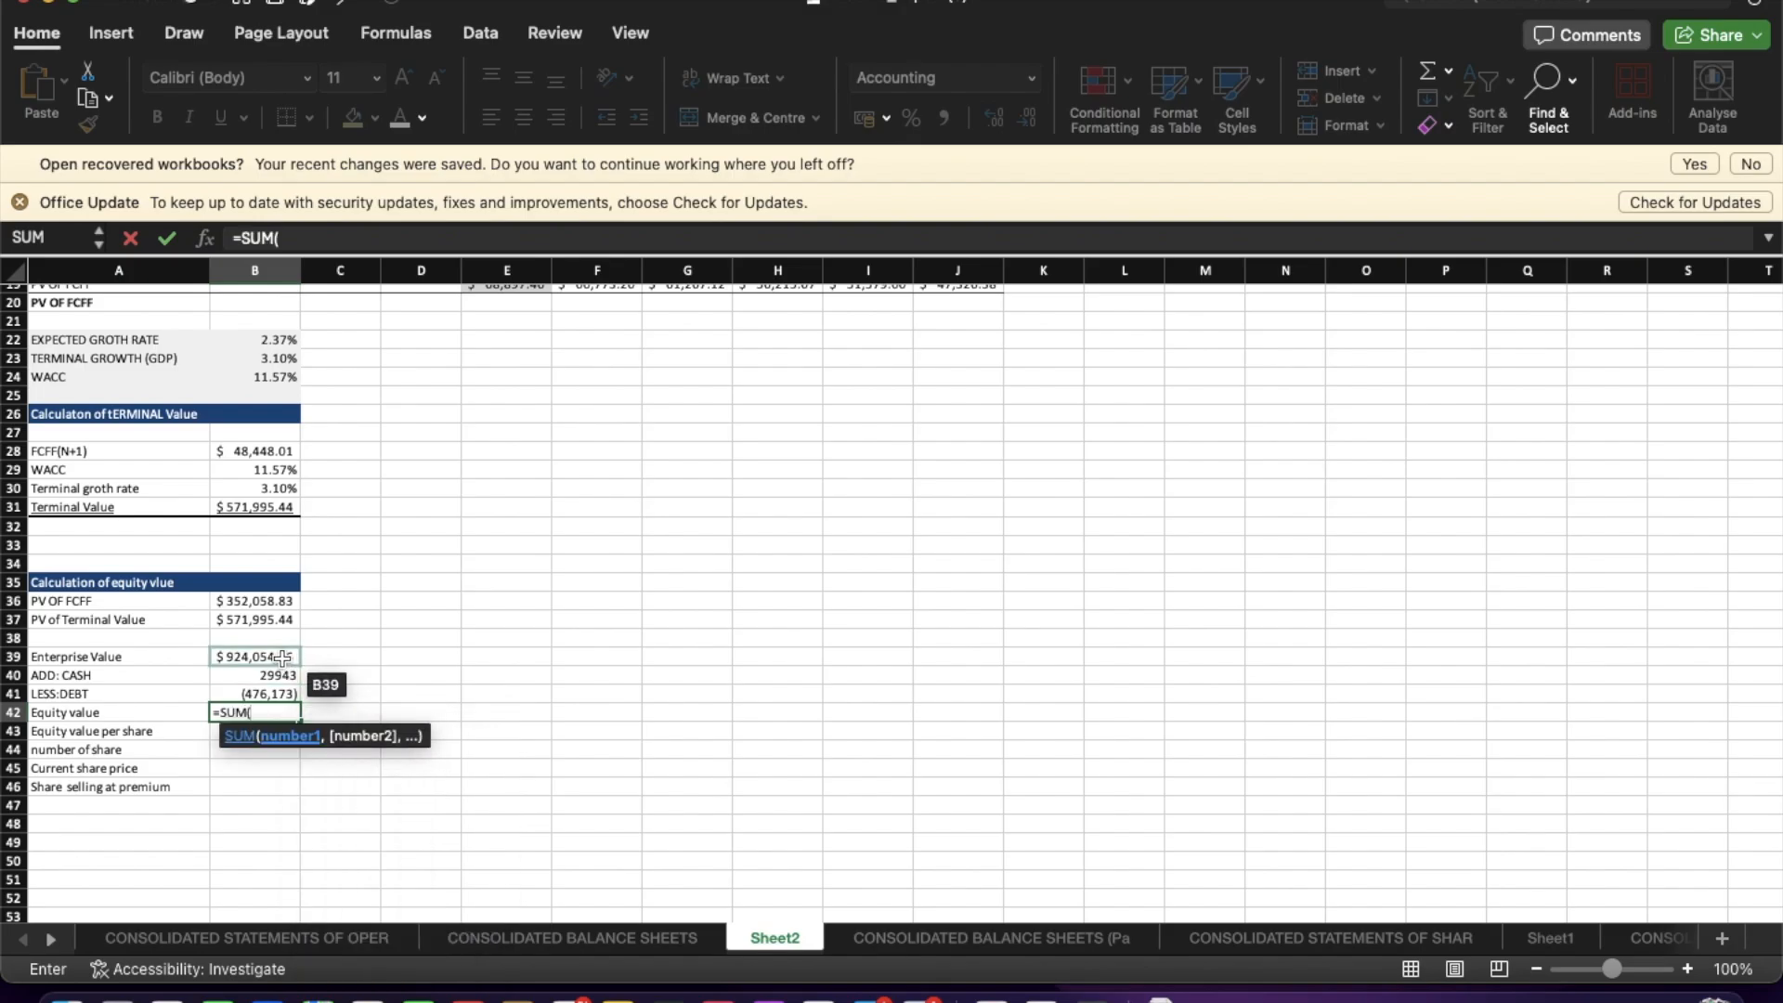
{"action": "left_click_drag", "start_coordinate": [282, 658], "coordinate": [282, 703]}
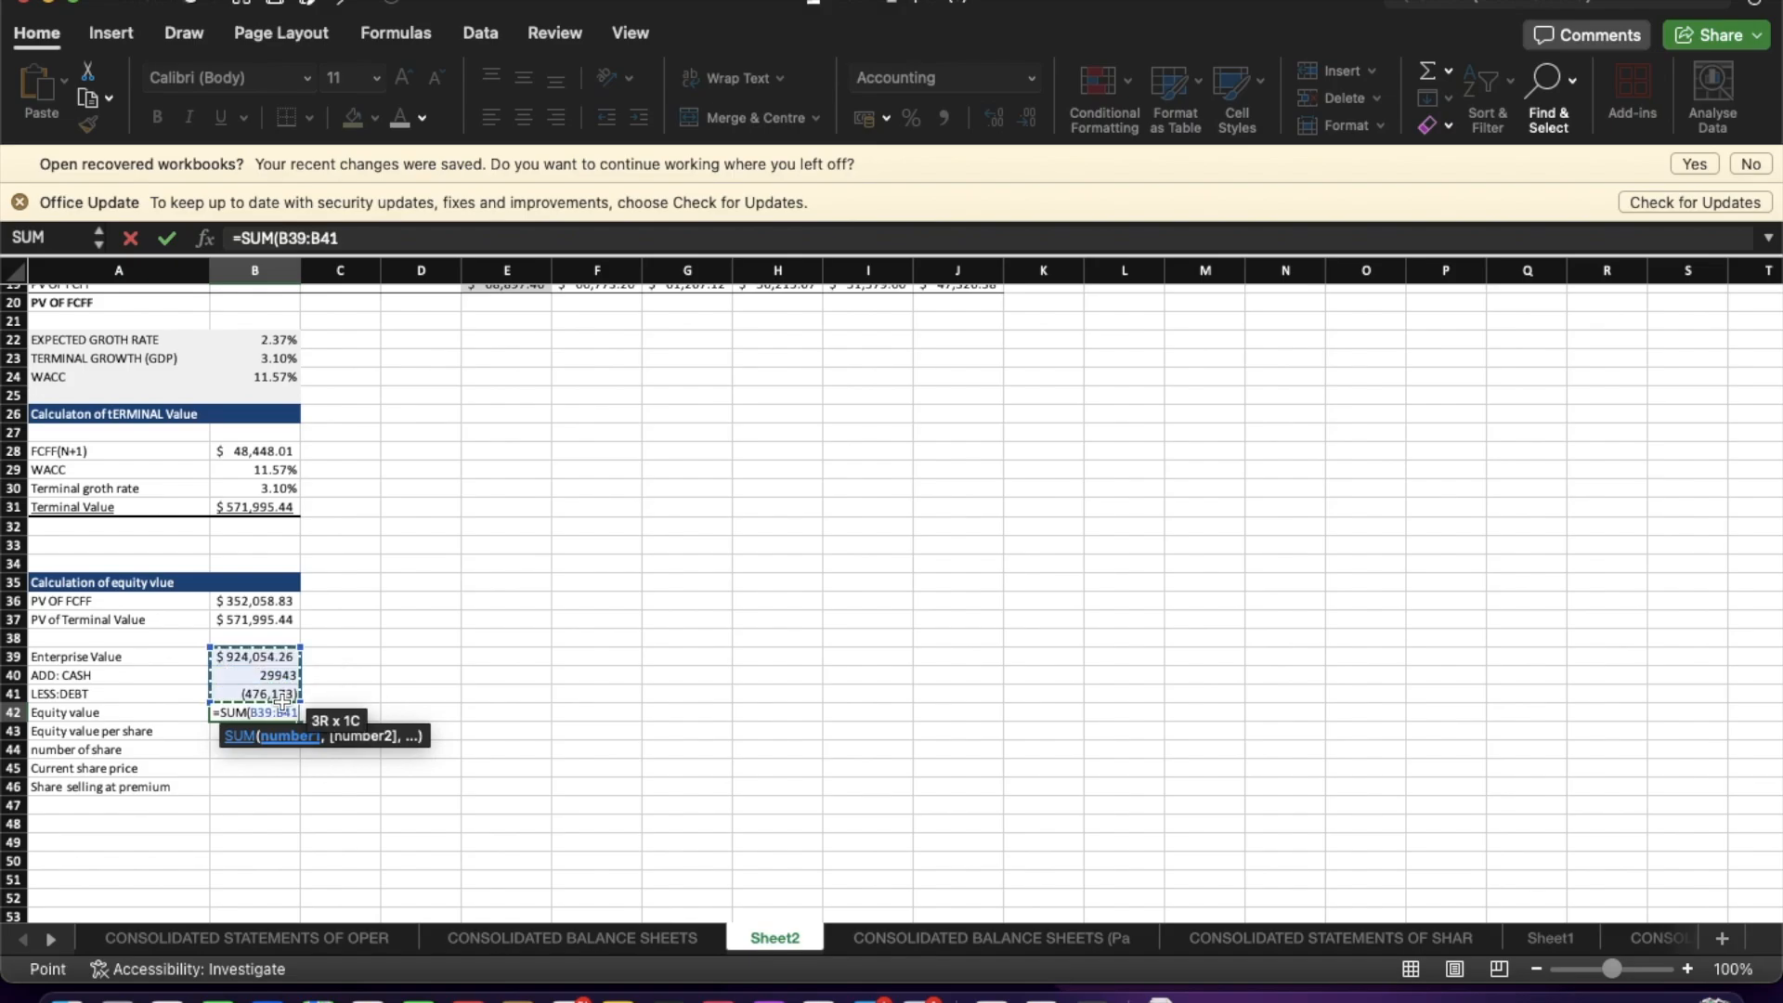
{"action": "key", "text": "Return"}
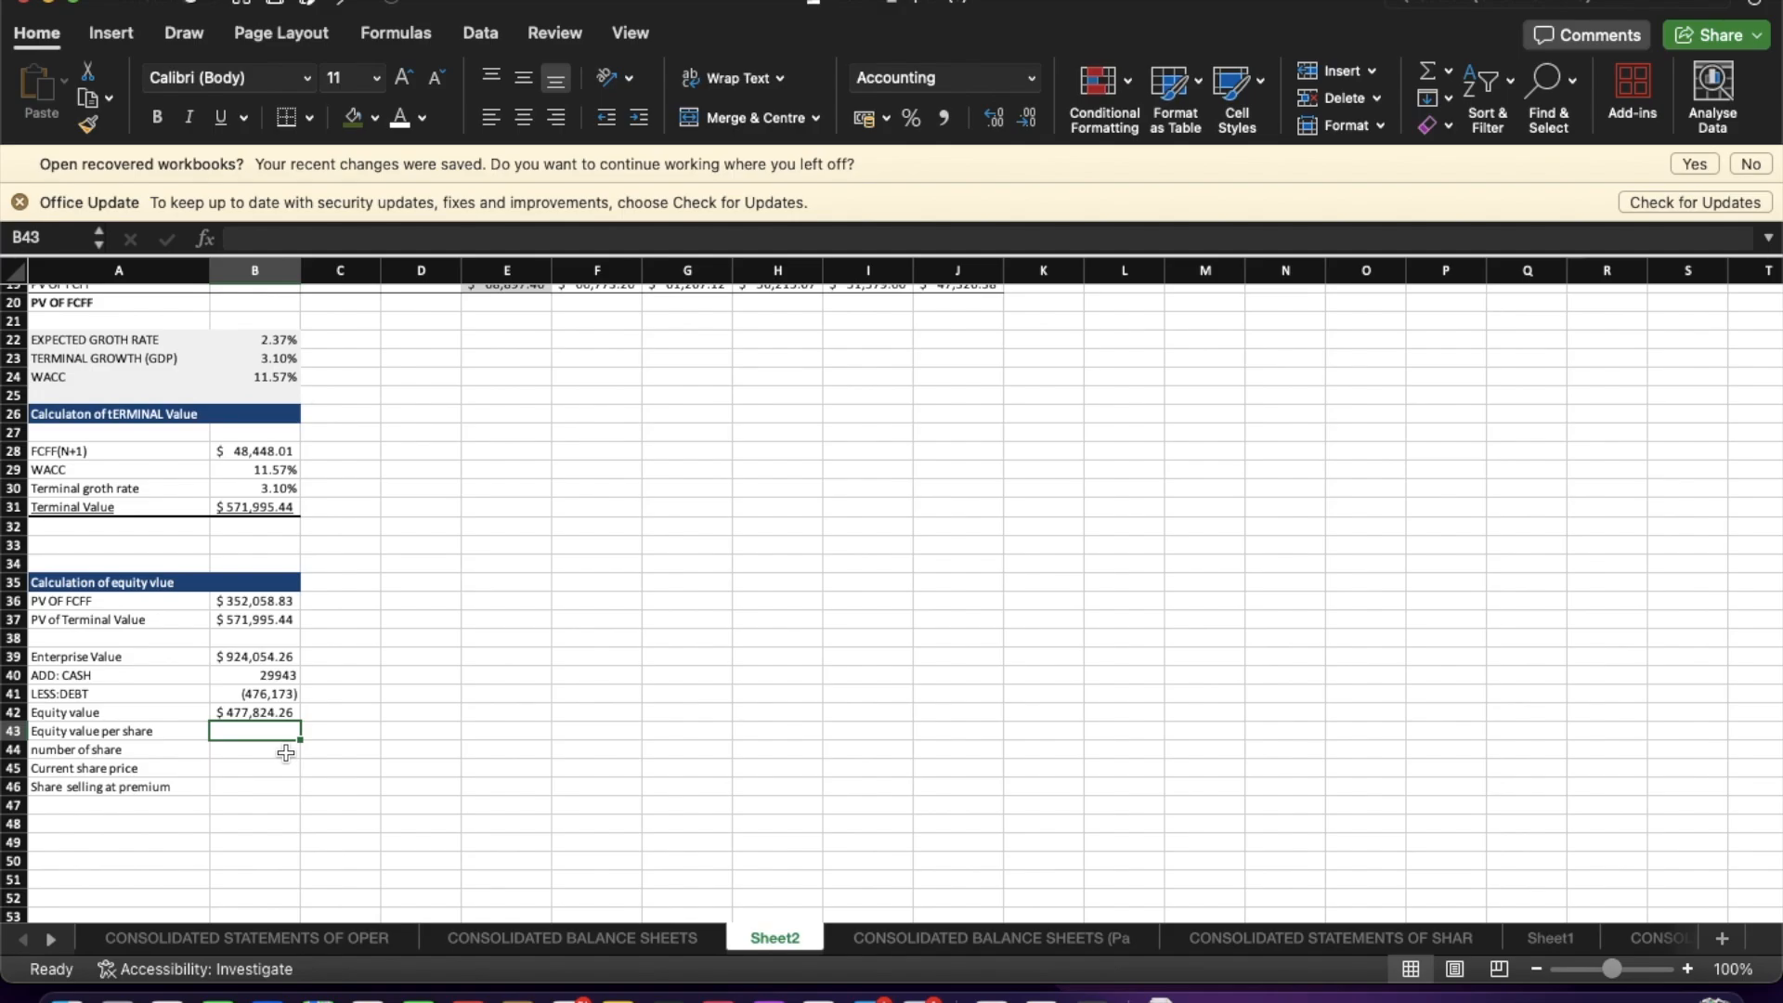
Review the browser search results for Apple's total shares outstanding.
{"action": "key", "text": "ctrl+Up"}
{"action": "left_click", "coordinate": [996, 56]}
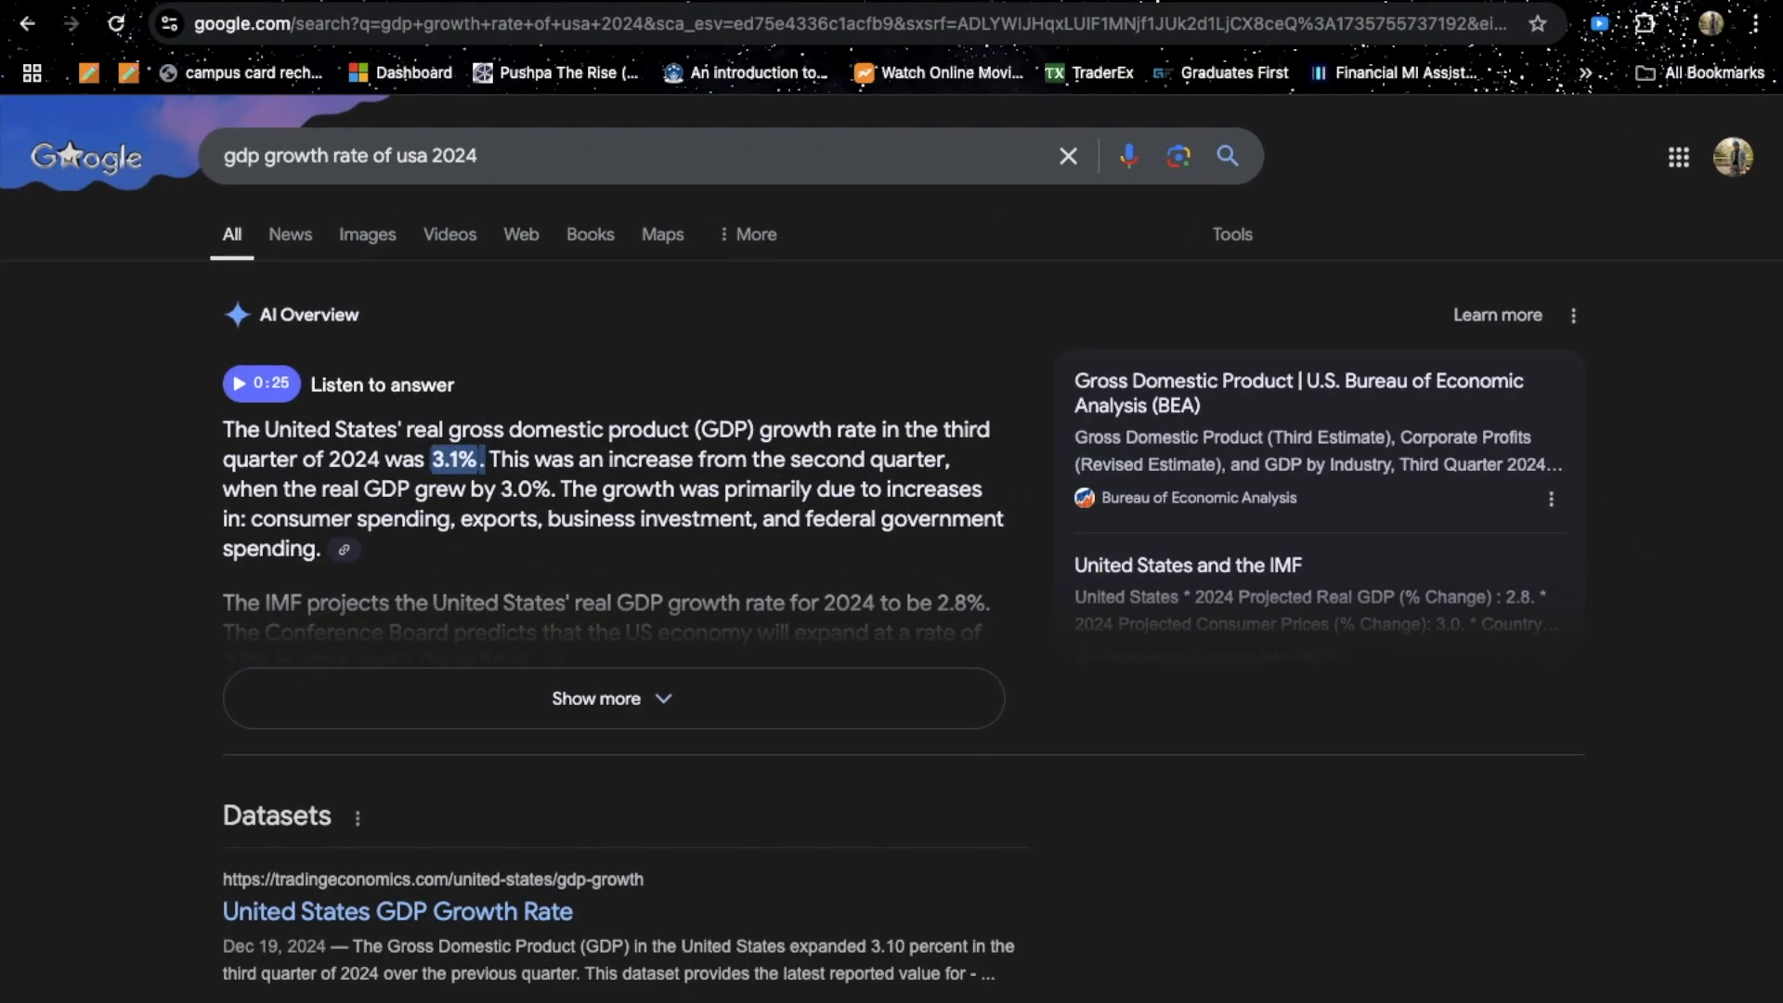
{"action": "key", "text": "ctrl+Tab"}
{"action": "scroll", "coordinate": [587, 621], "scroll_direction": "up", "scroll_amount": 1}
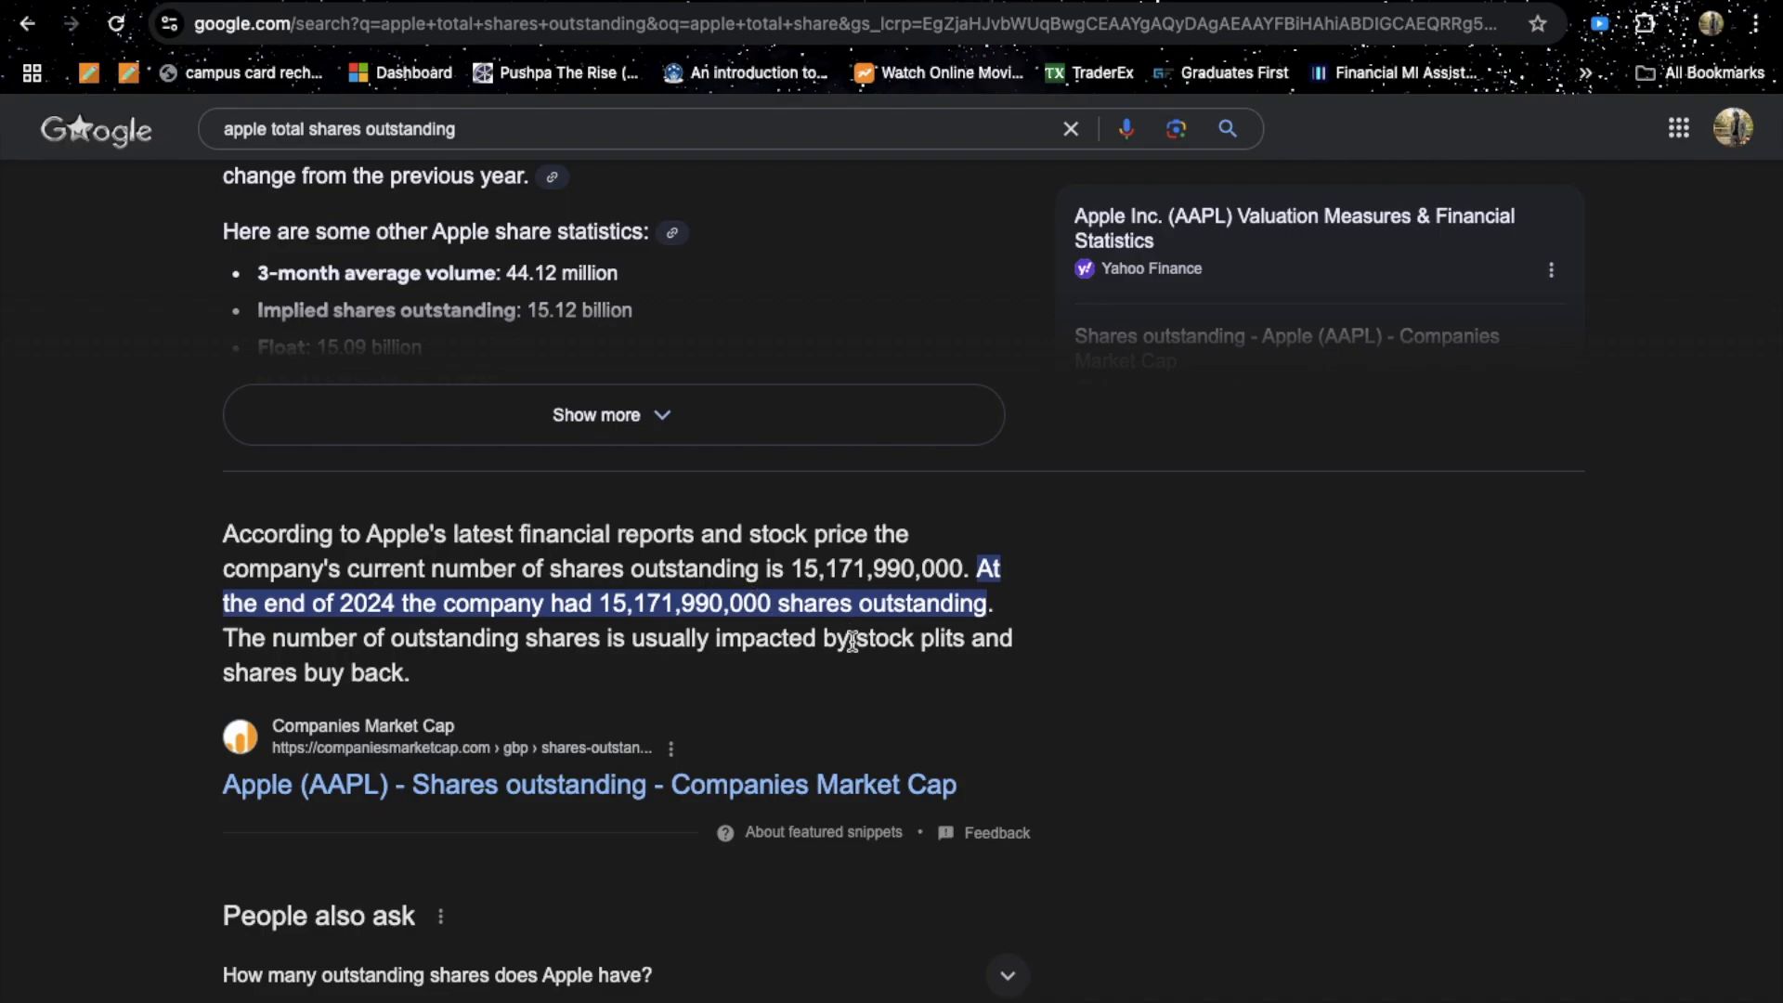
{"action": "scroll", "coordinate": [850, 643], "scroll_direction": "down", "scroll_amount": 8}
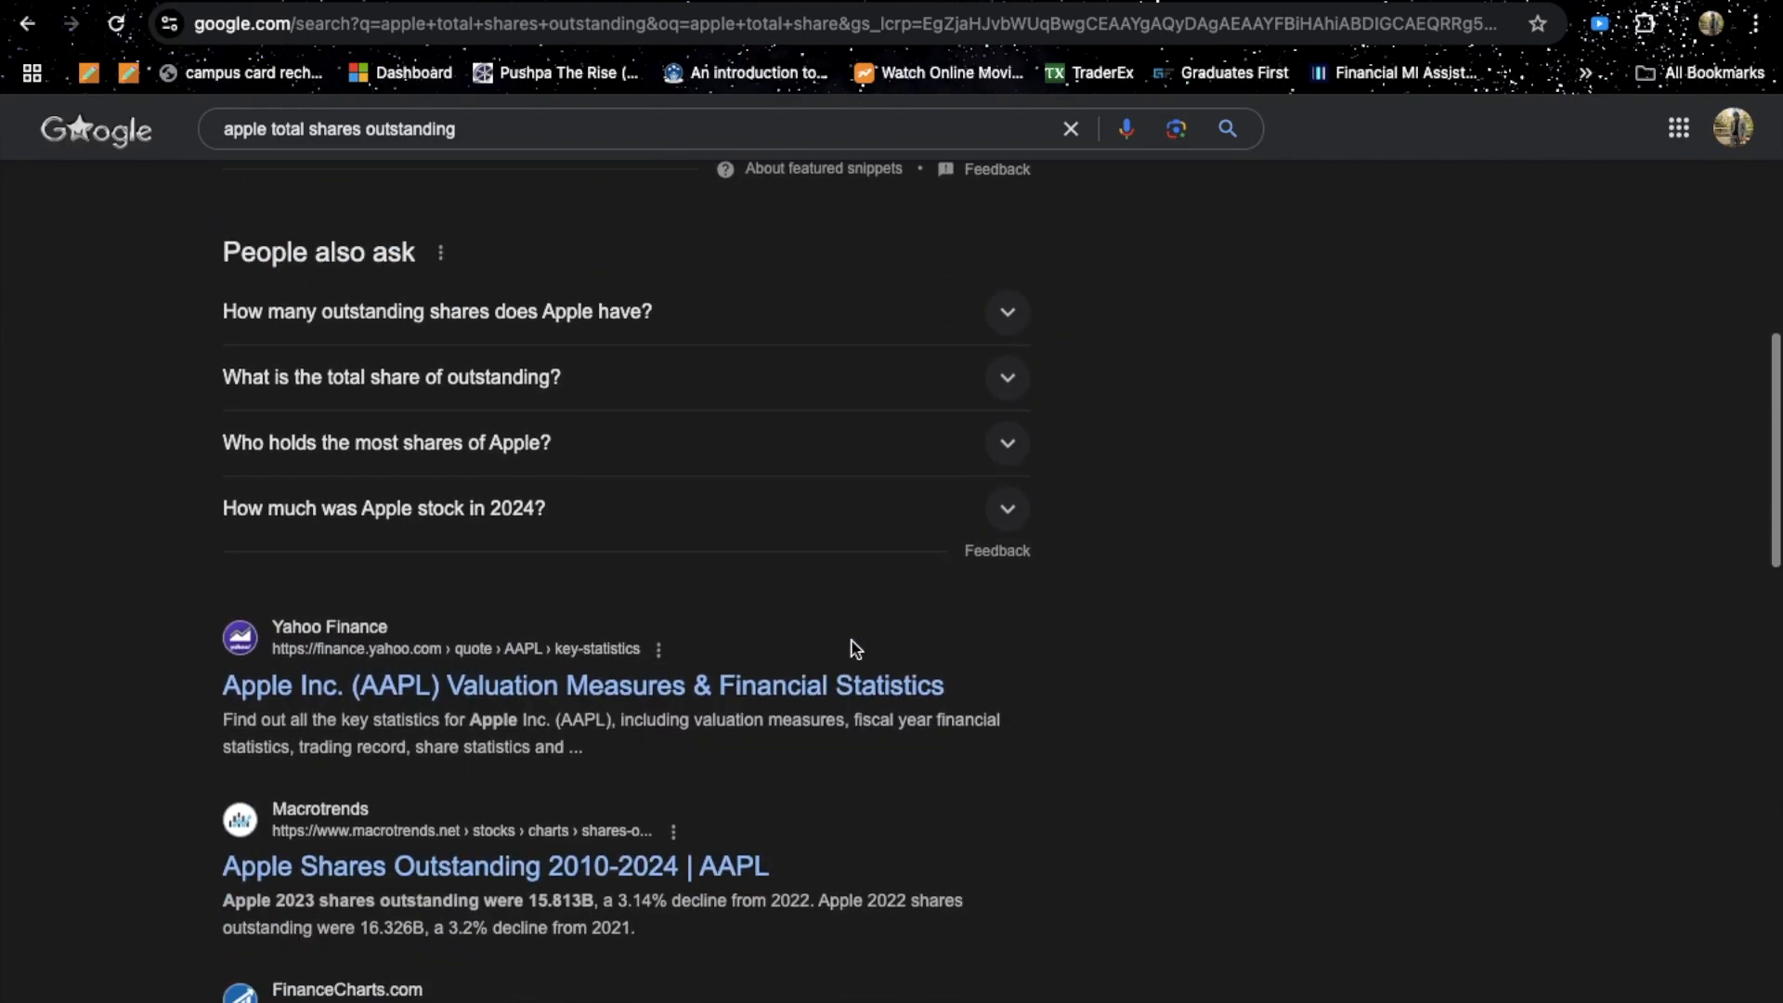
{"action": "scroll", "coordinate": [851, 645], "scroll_direction": "up", "scroll_amount": 9}
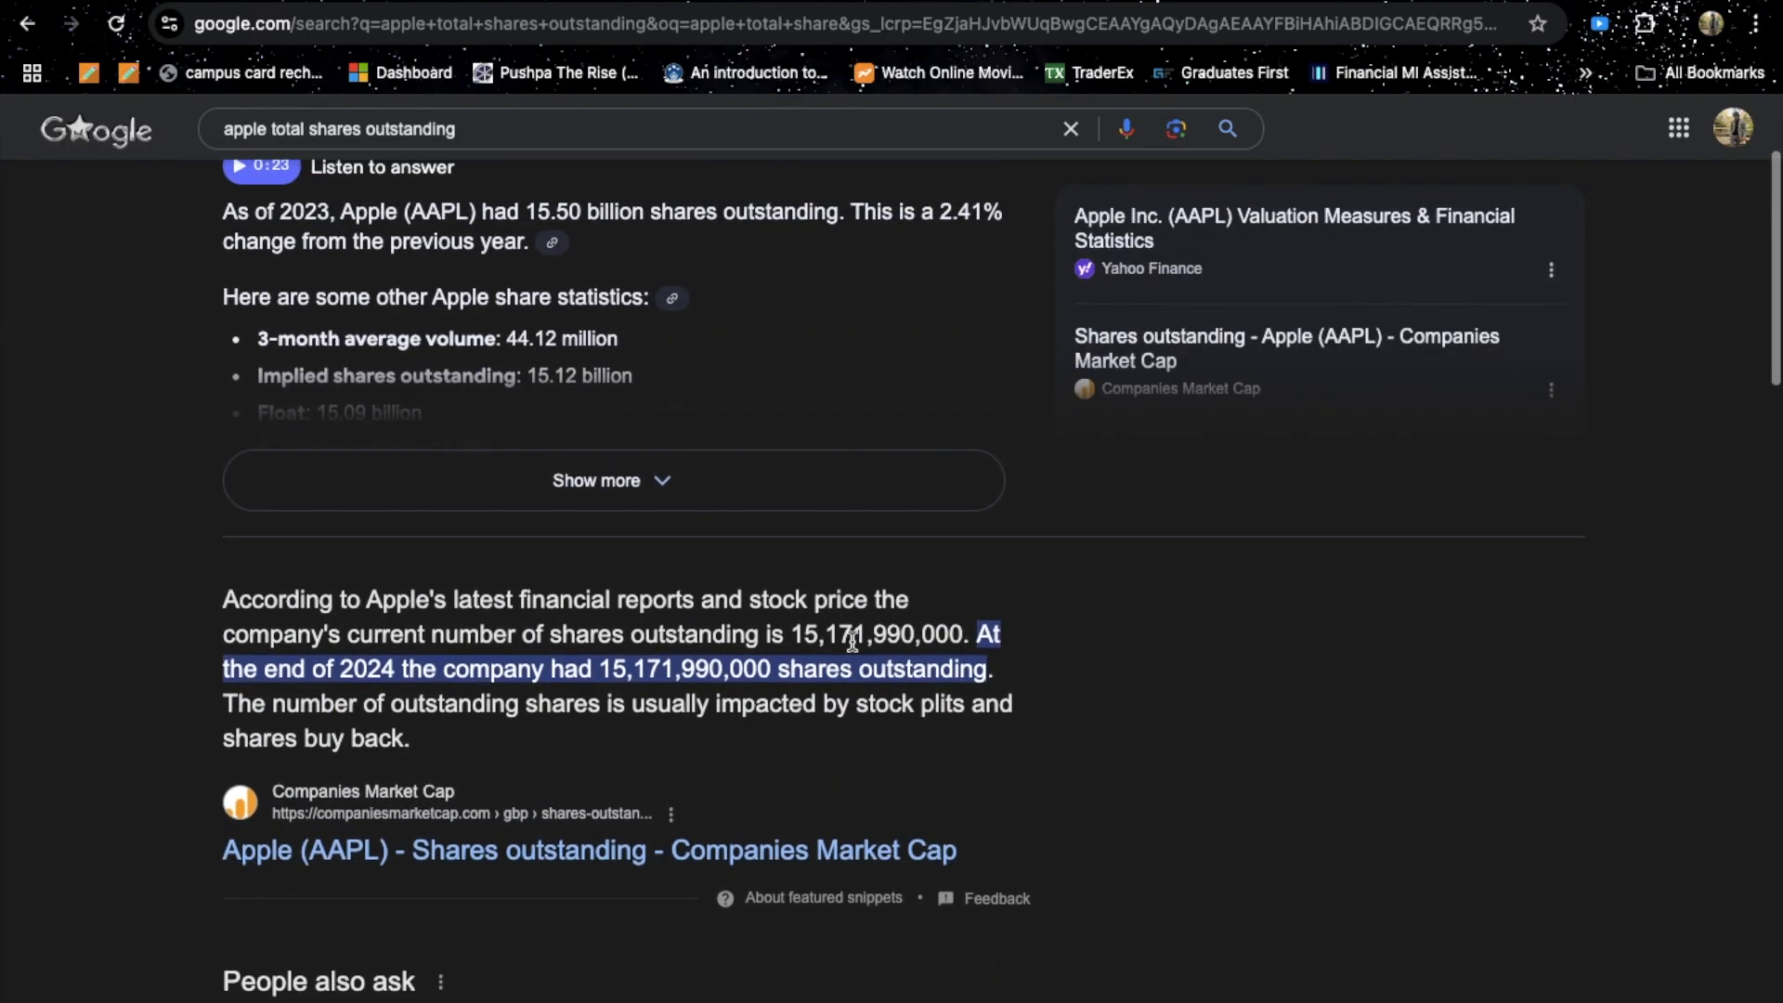
{"action": "key", "text": "ctrl+Up"}
{"action": "left_click", "coordinate": [751, 722]}
{"action": "left_click", "coordinate": [247, 732]}
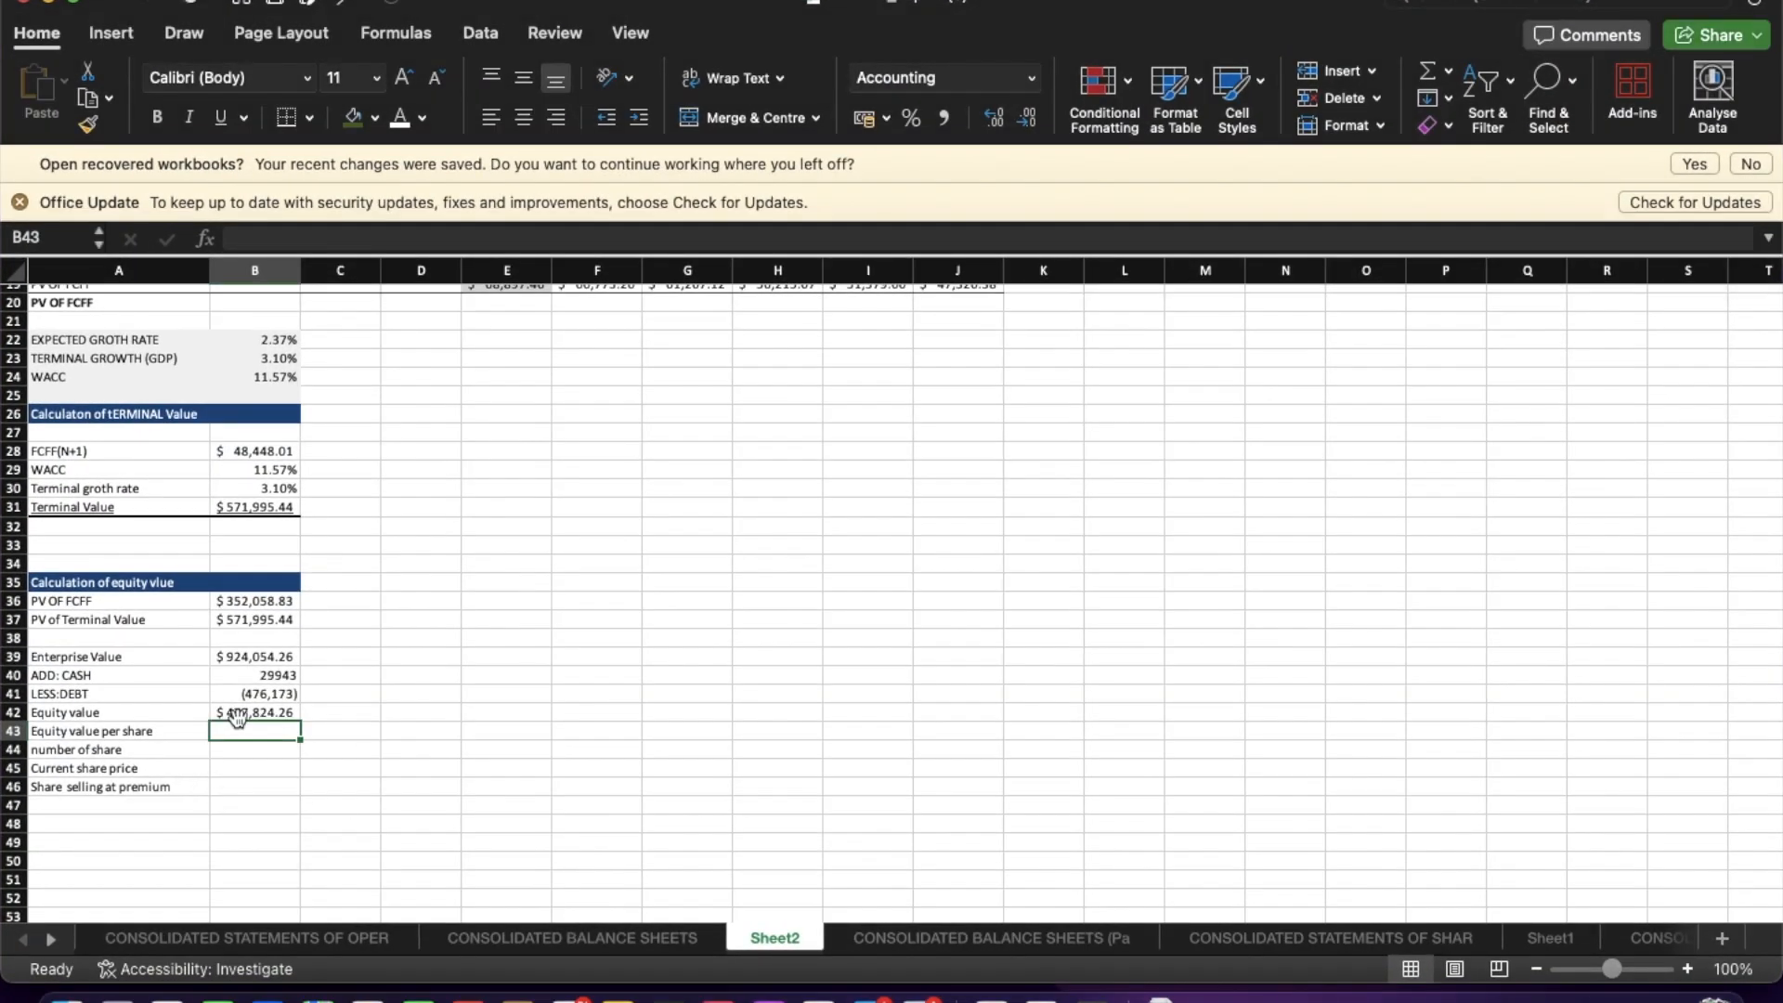
{"action": "type", "text": "=151719900000/1000000"}
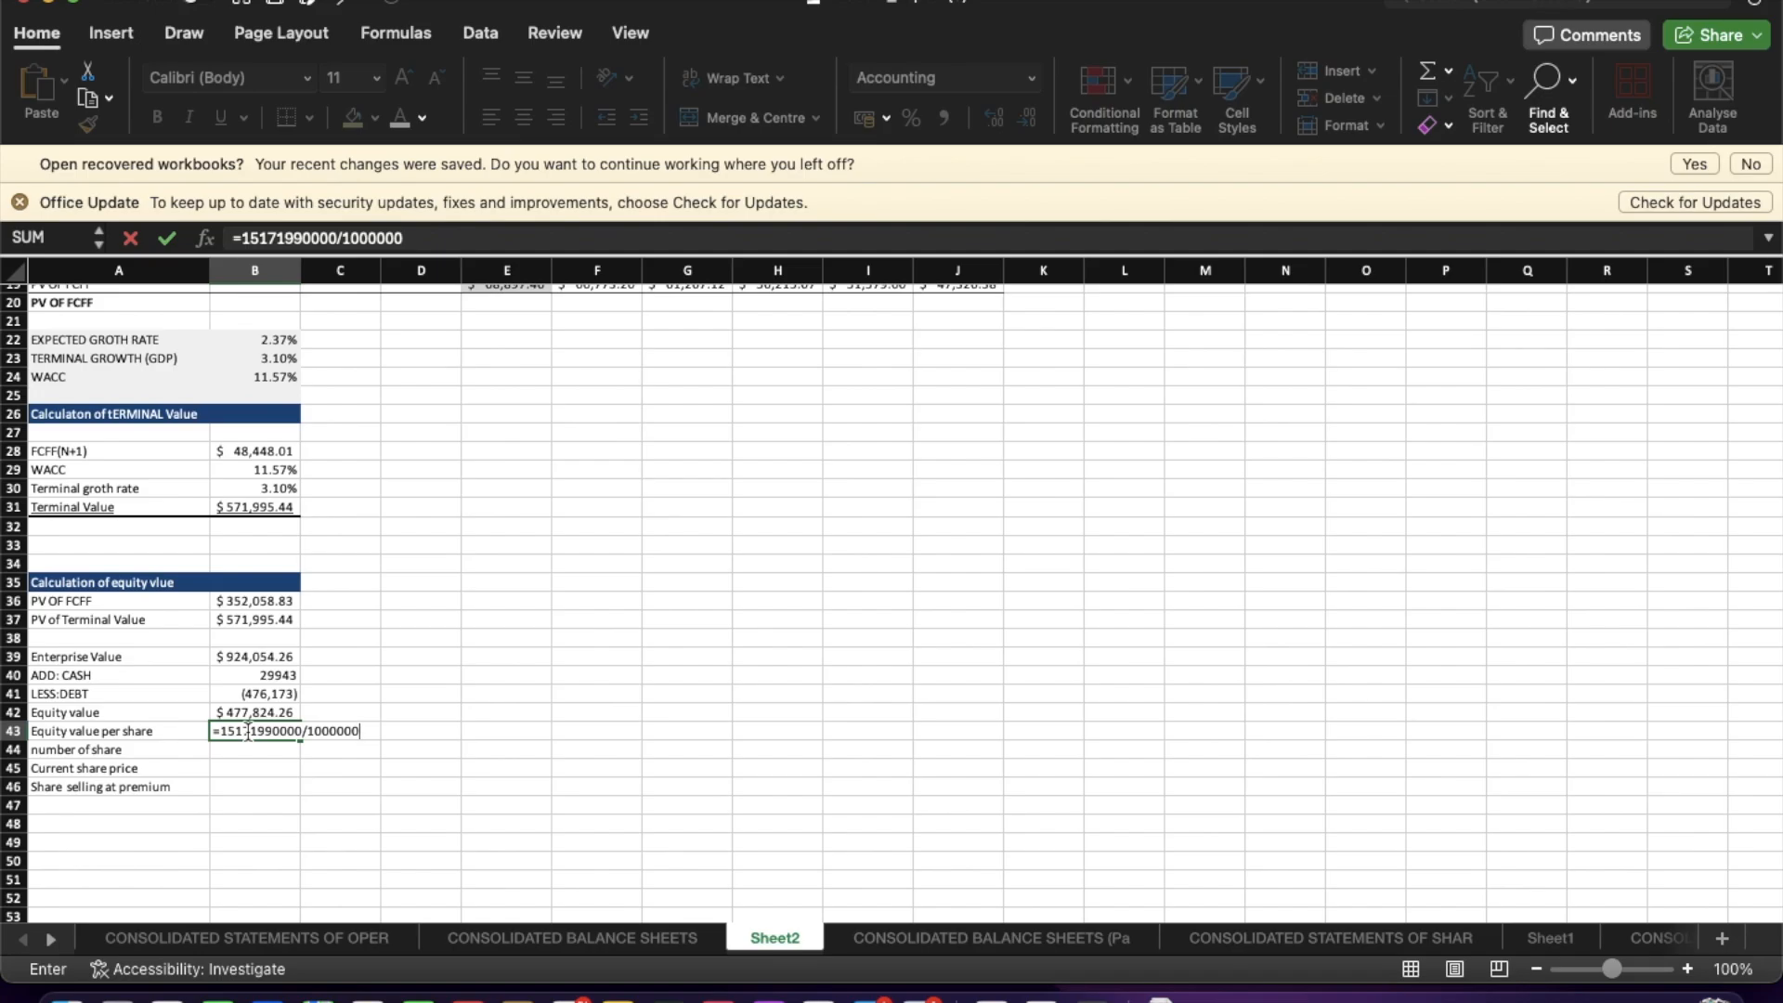
{"action": "key", "text": "Return"}
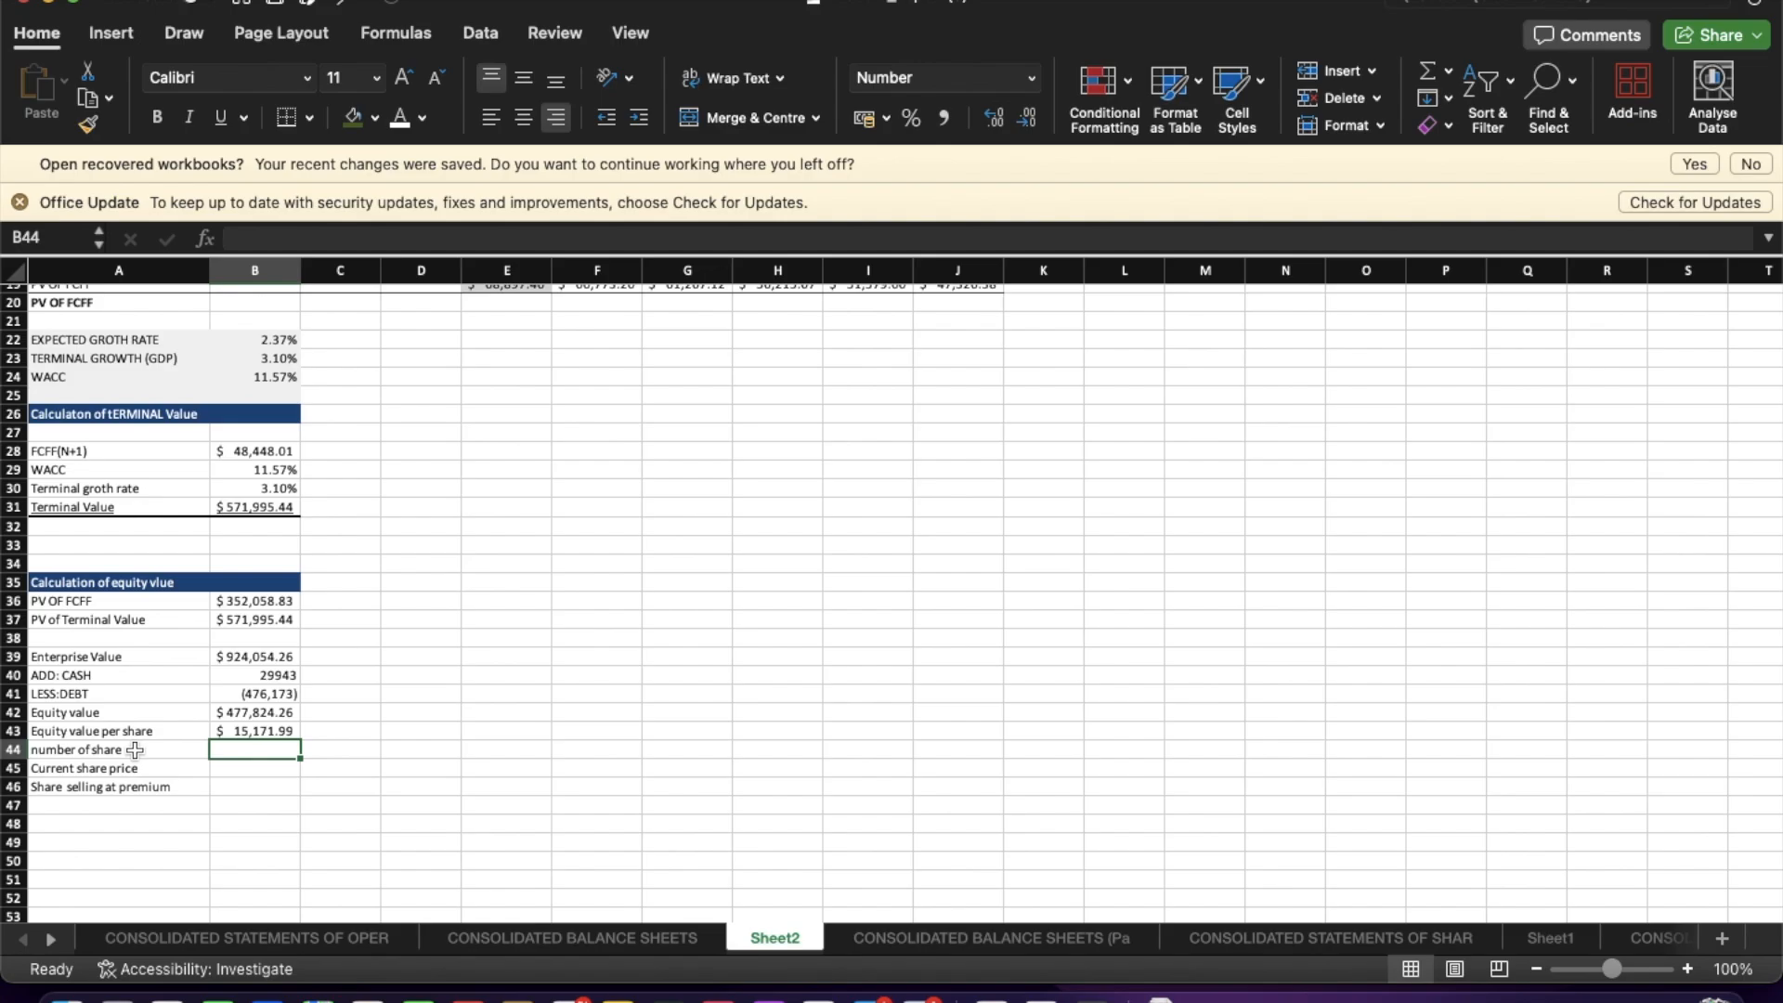
{"action": "left_click", "coordinate": [135, 749]}
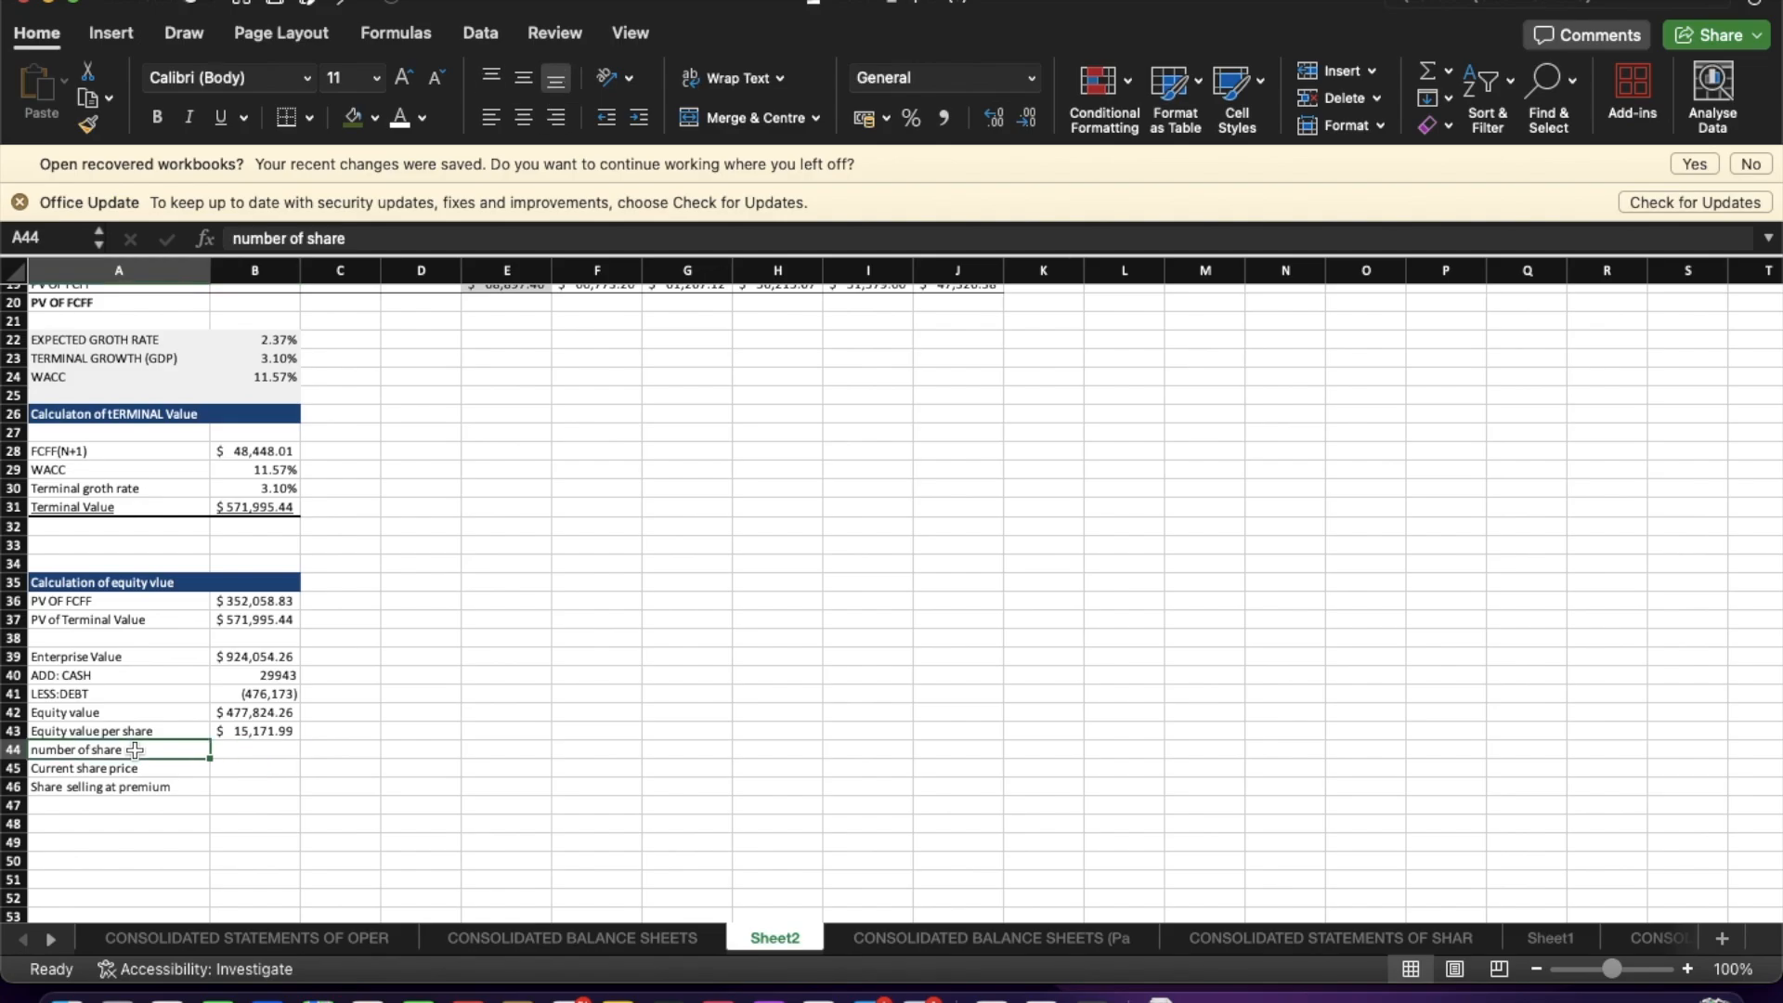
{"action": "left_click", "coordinate": [243, 732]}
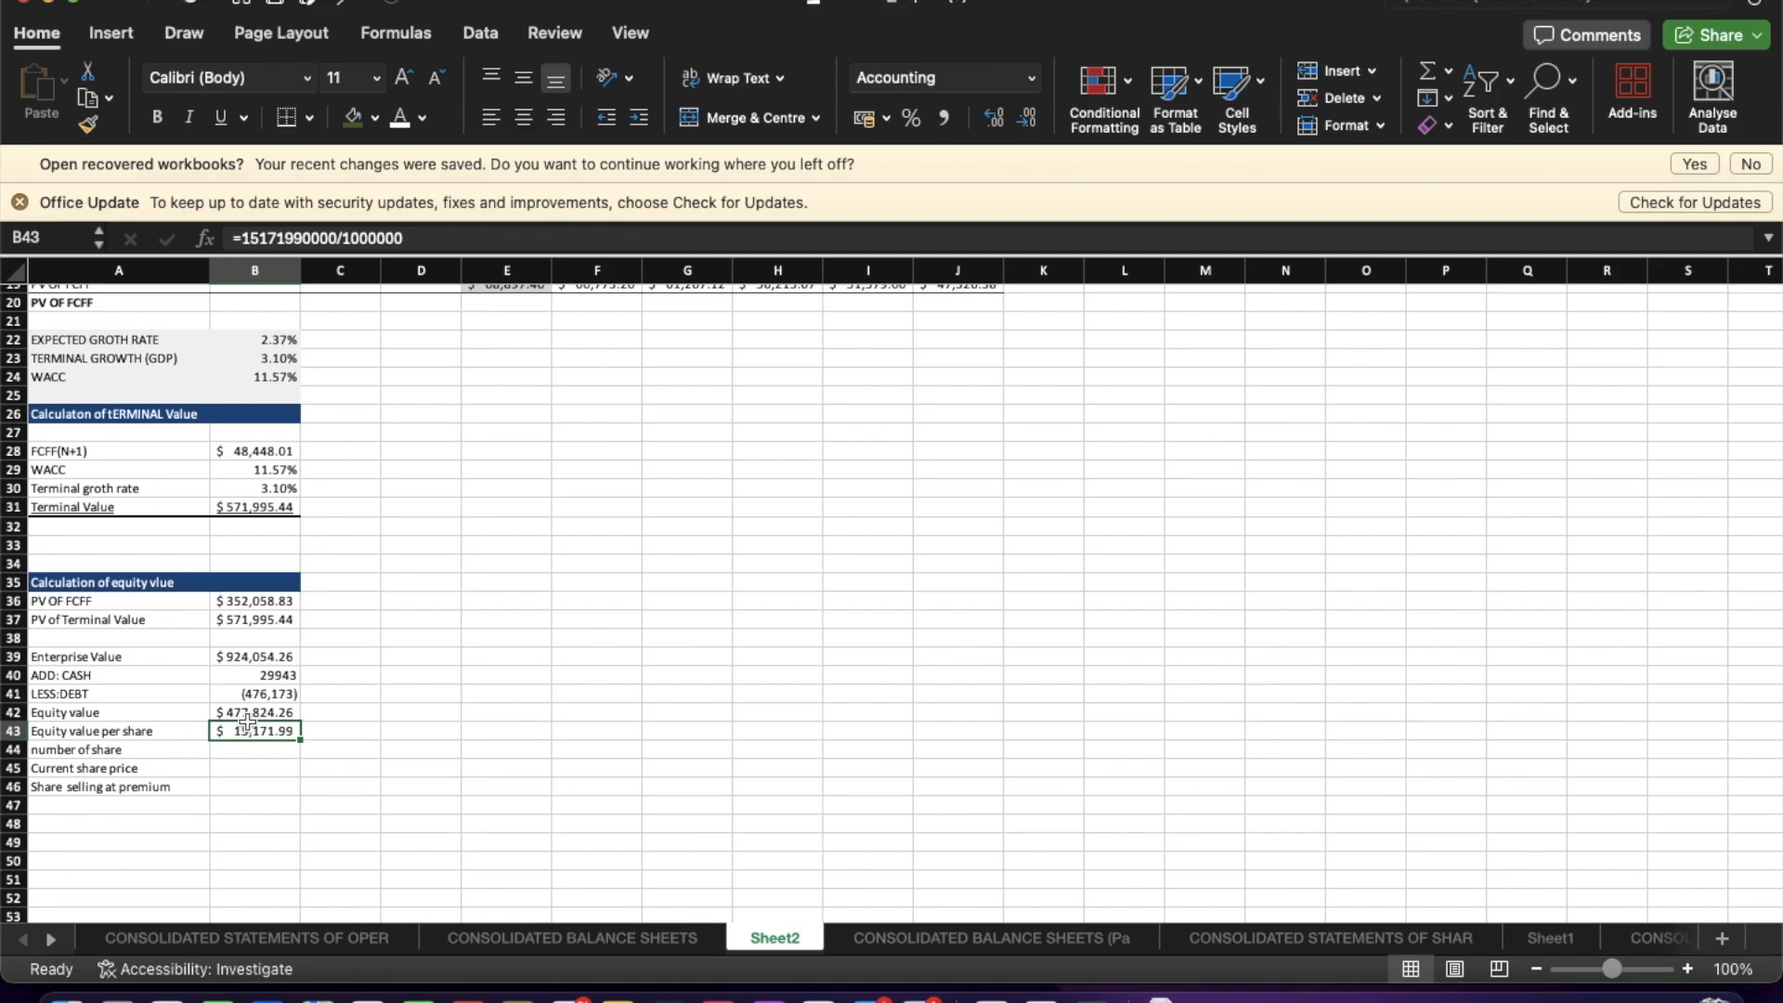
{"action": "left_click_drag", "start_coordinate": [247, 718], "coordinate": [247, 749]}
{"action": "left_click", "coordinate": [269, 803]}
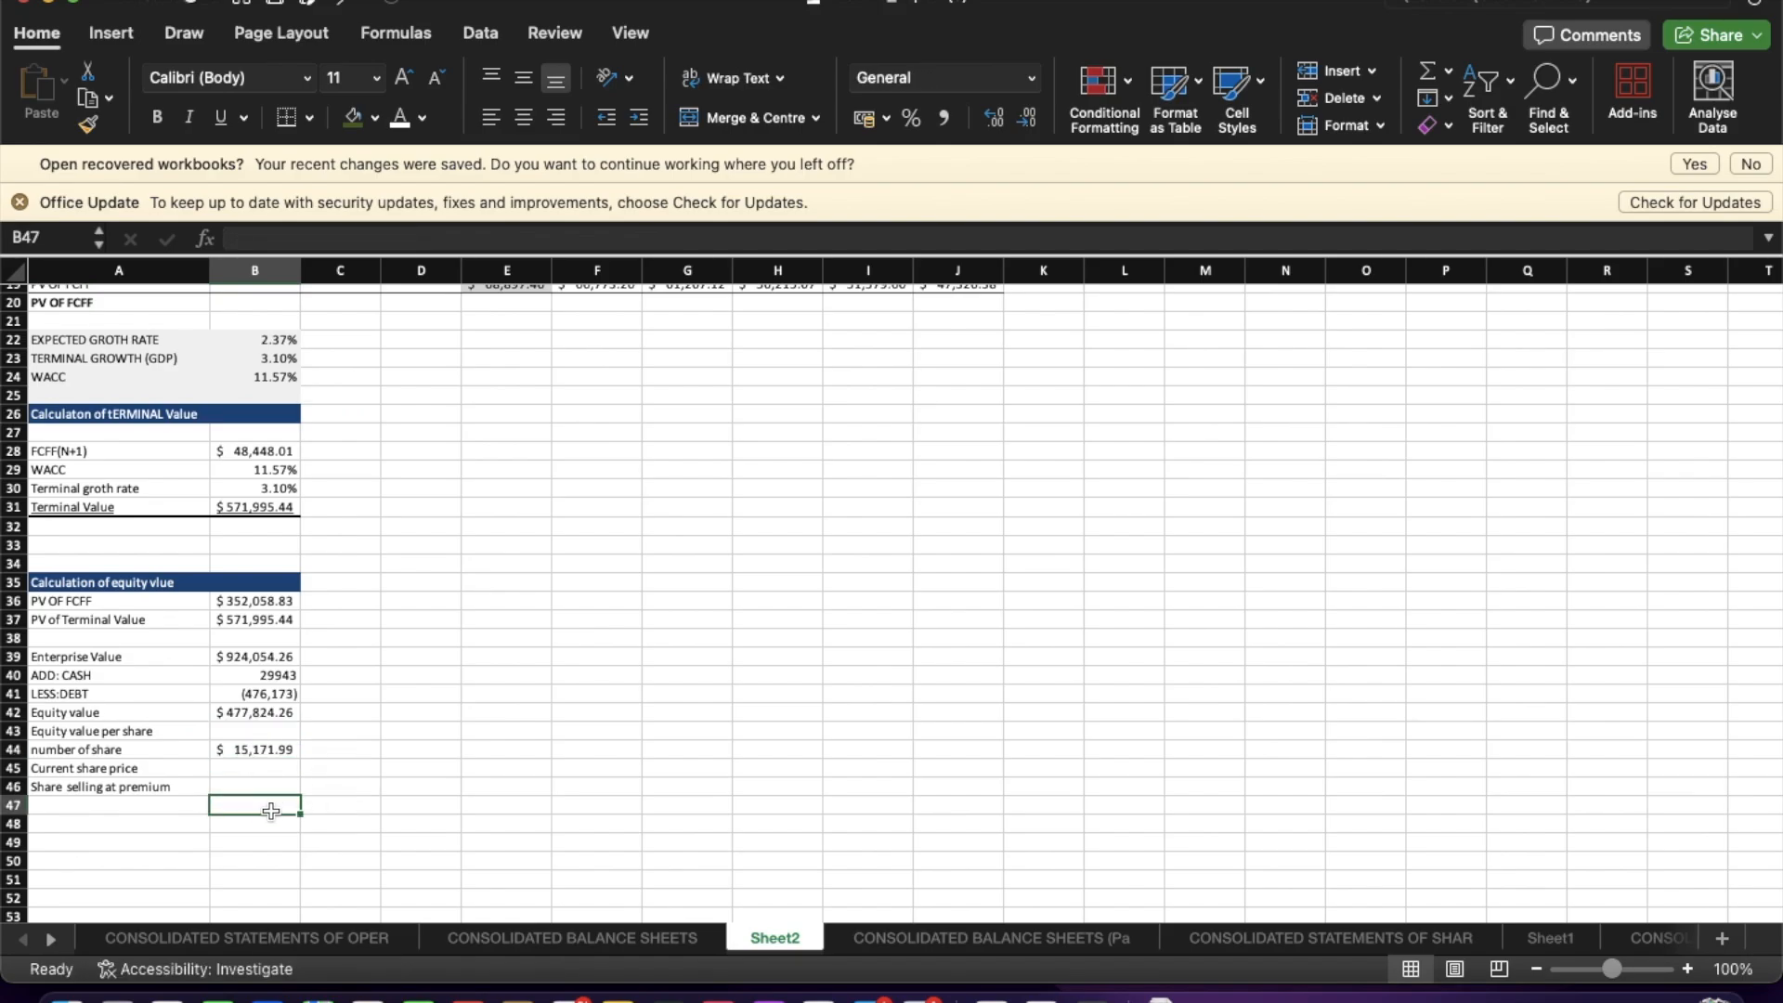
{"action": "left_click", "coordinate": [291, 749]}
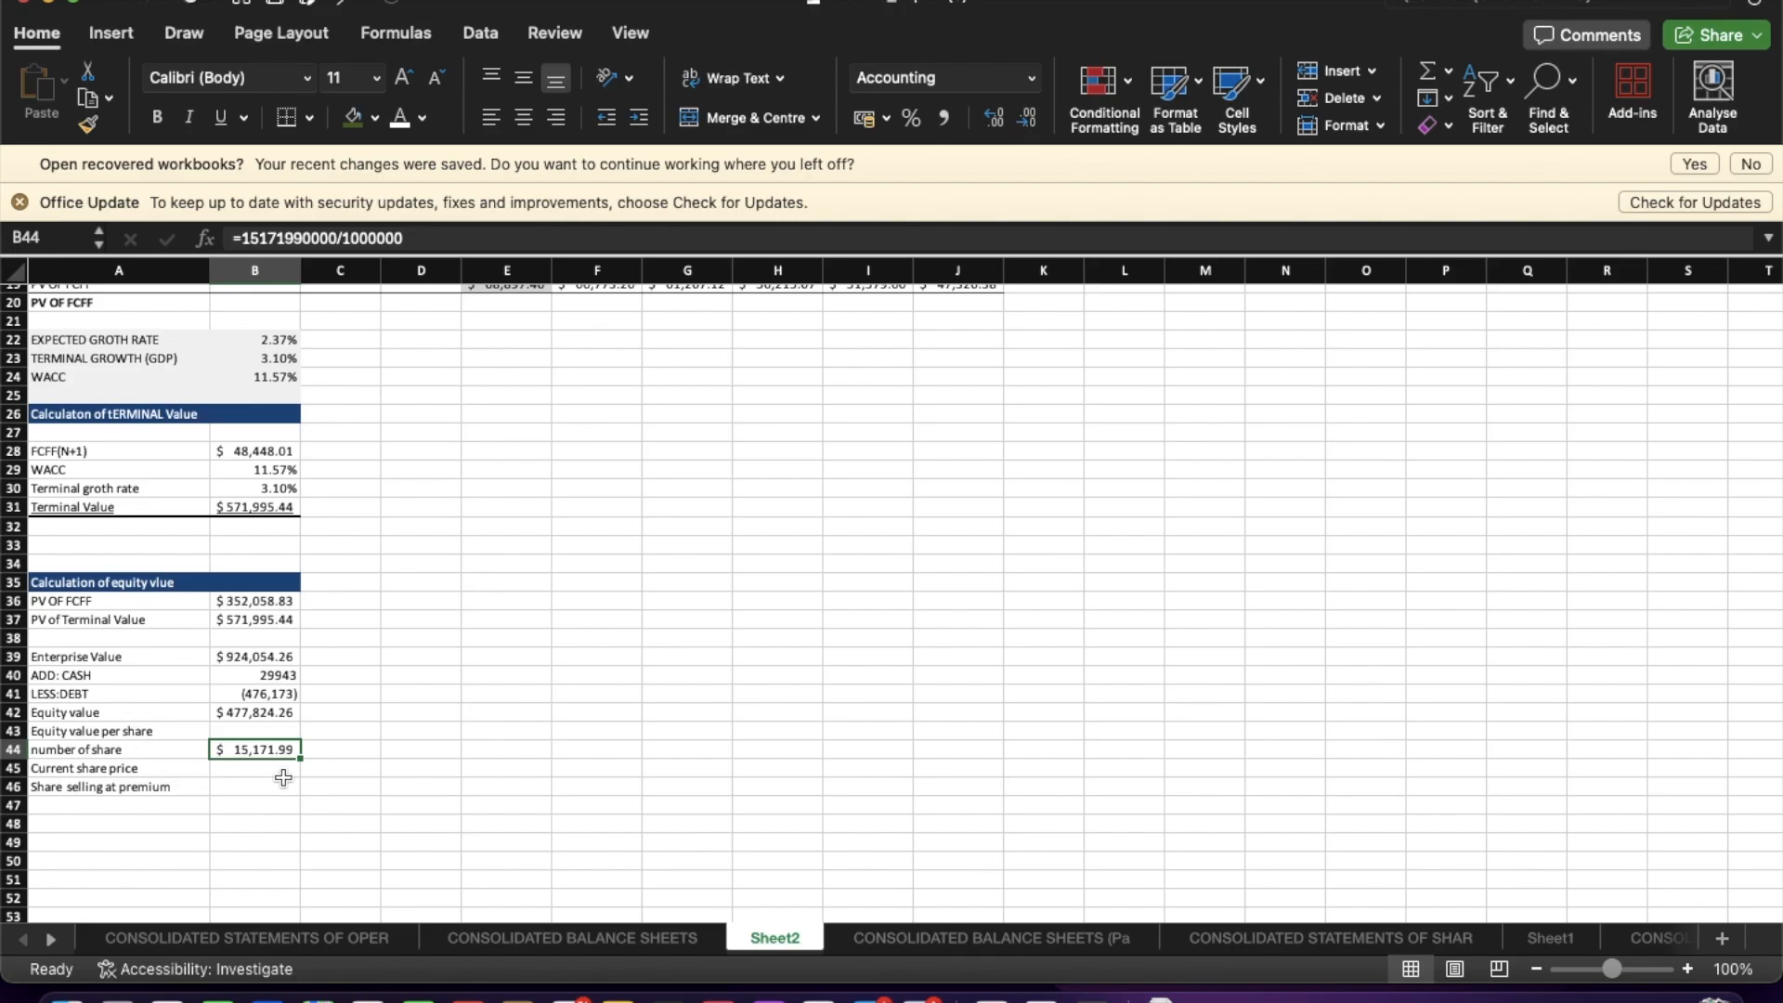
Compute Equity value per share in B43 as Equity value divided by number of shares (=B42/B44).
{"action": "left_click", "coordinate": [256, 731]}
{"action": "type", "text": "="}
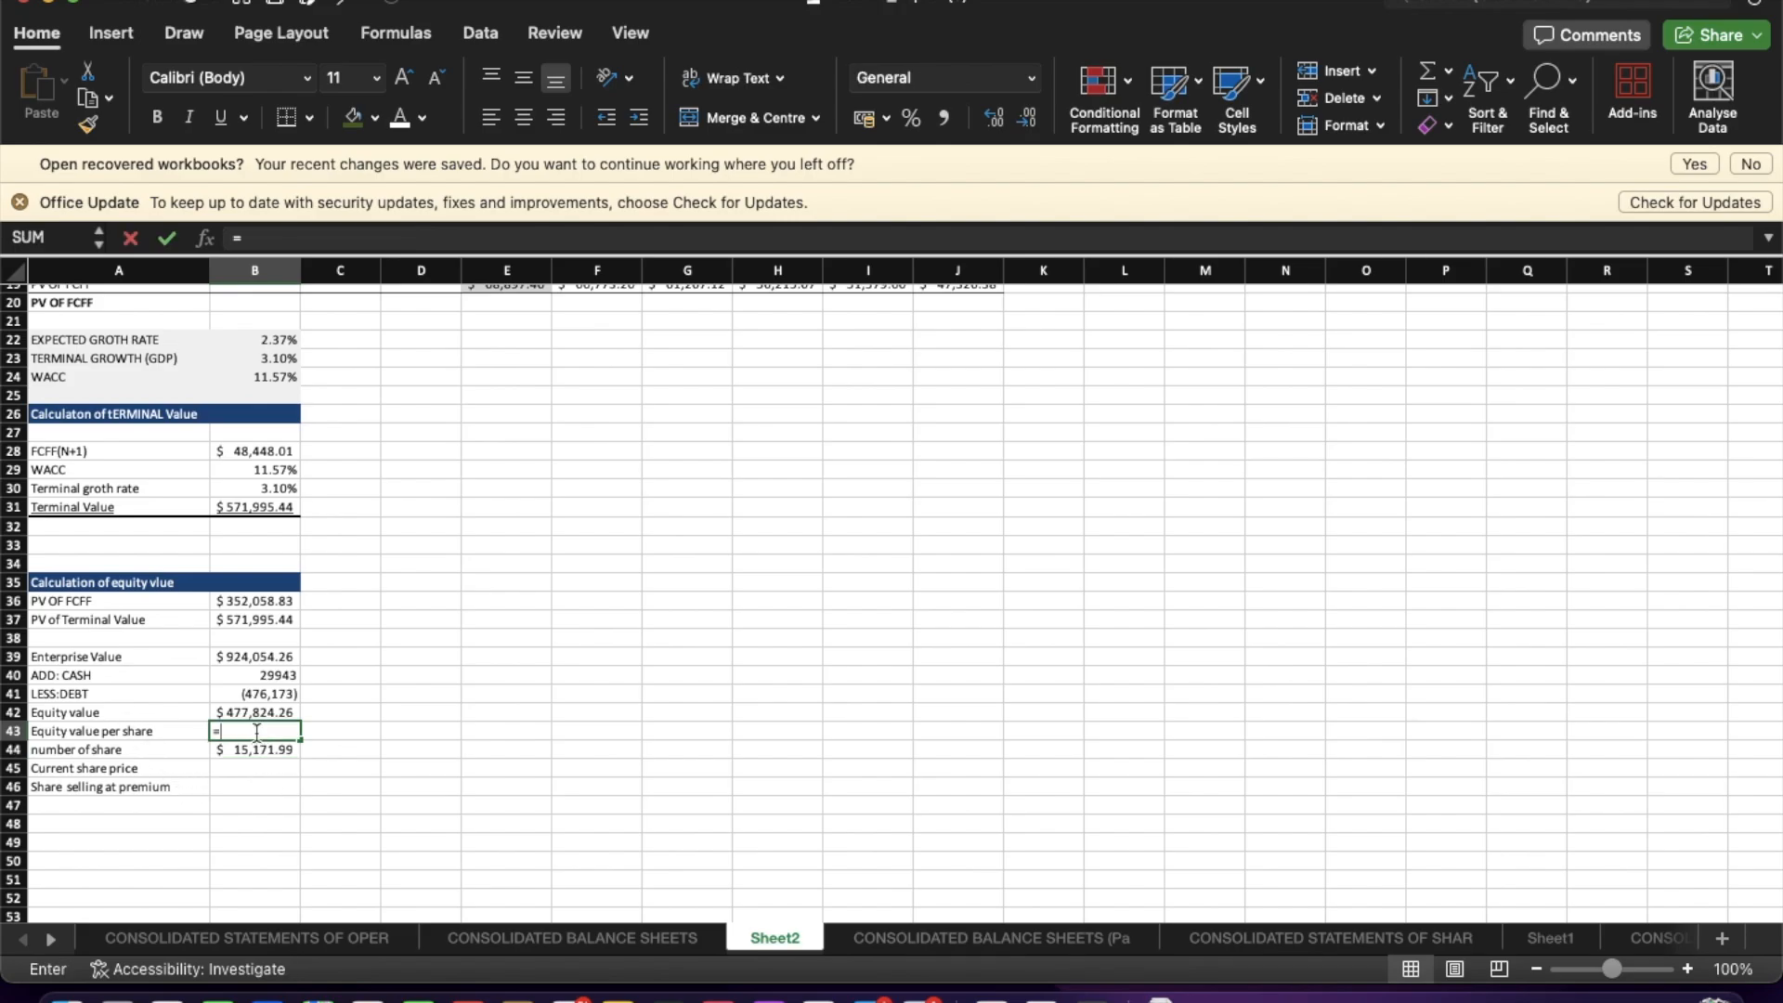
{"action": "left_click", "coordinate": [250, 712]}
{"action": "type", "text": "/"}
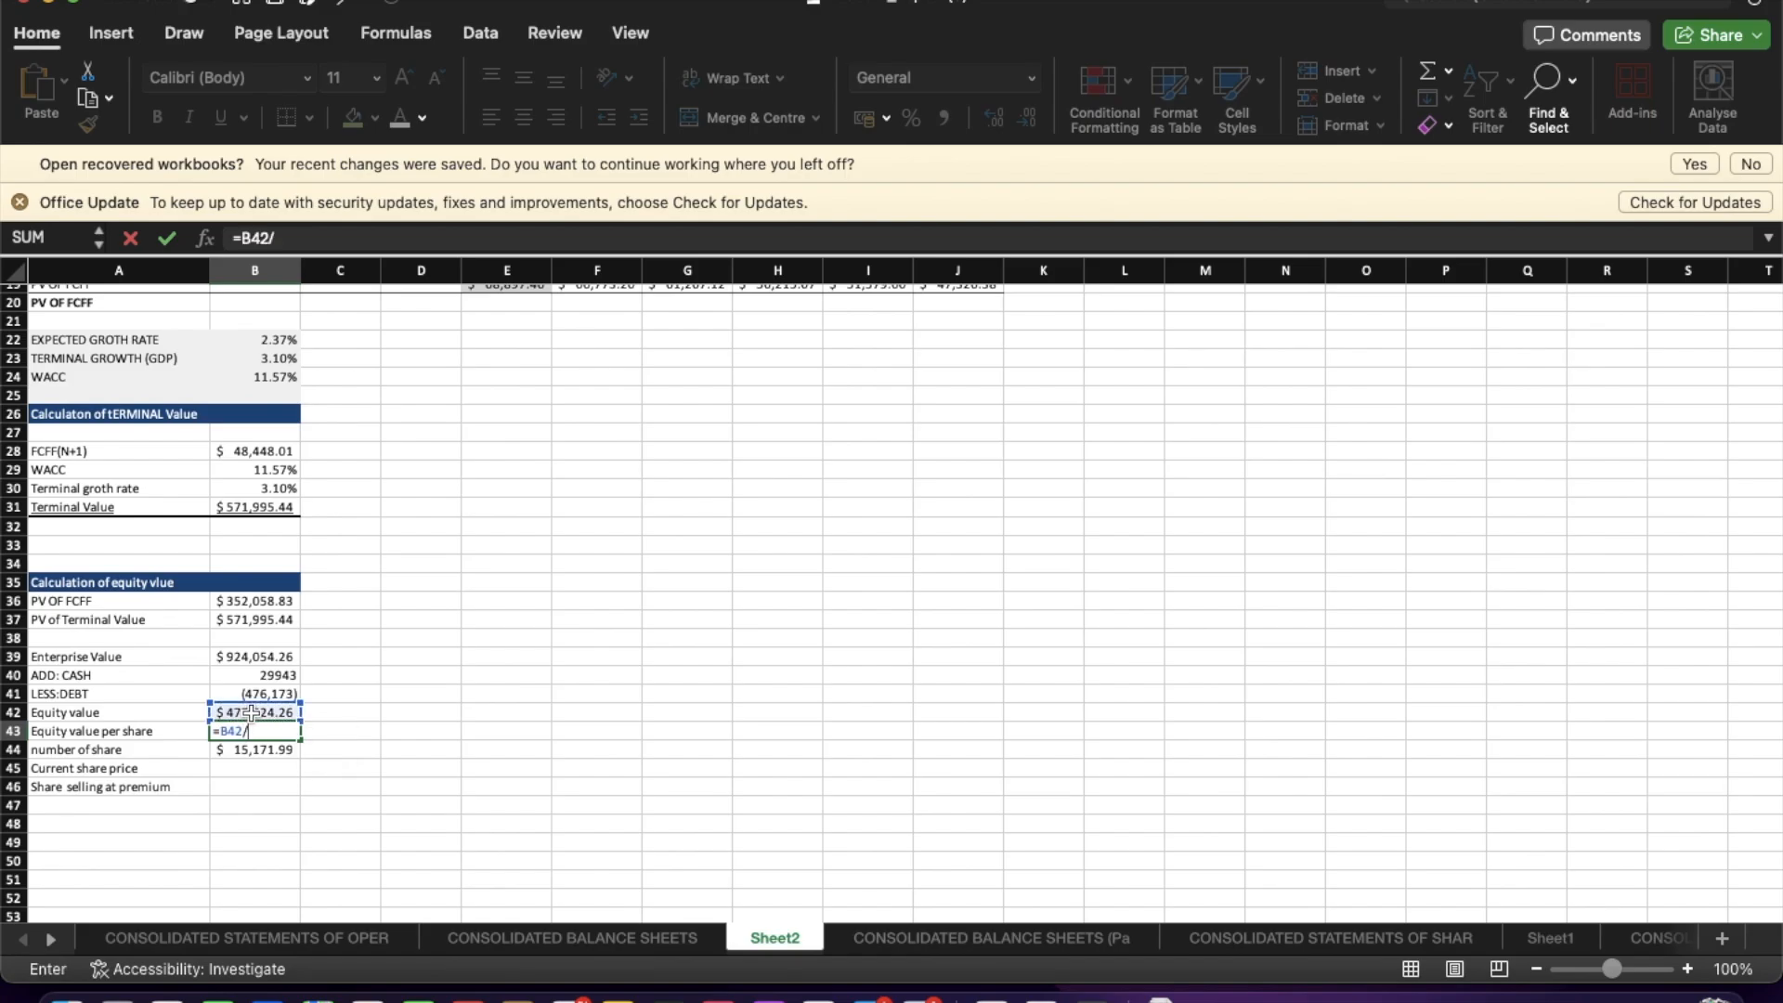
{"action": "left_click", "coordinate": [257, 746]}
{"action": "key", "text": "Return"}
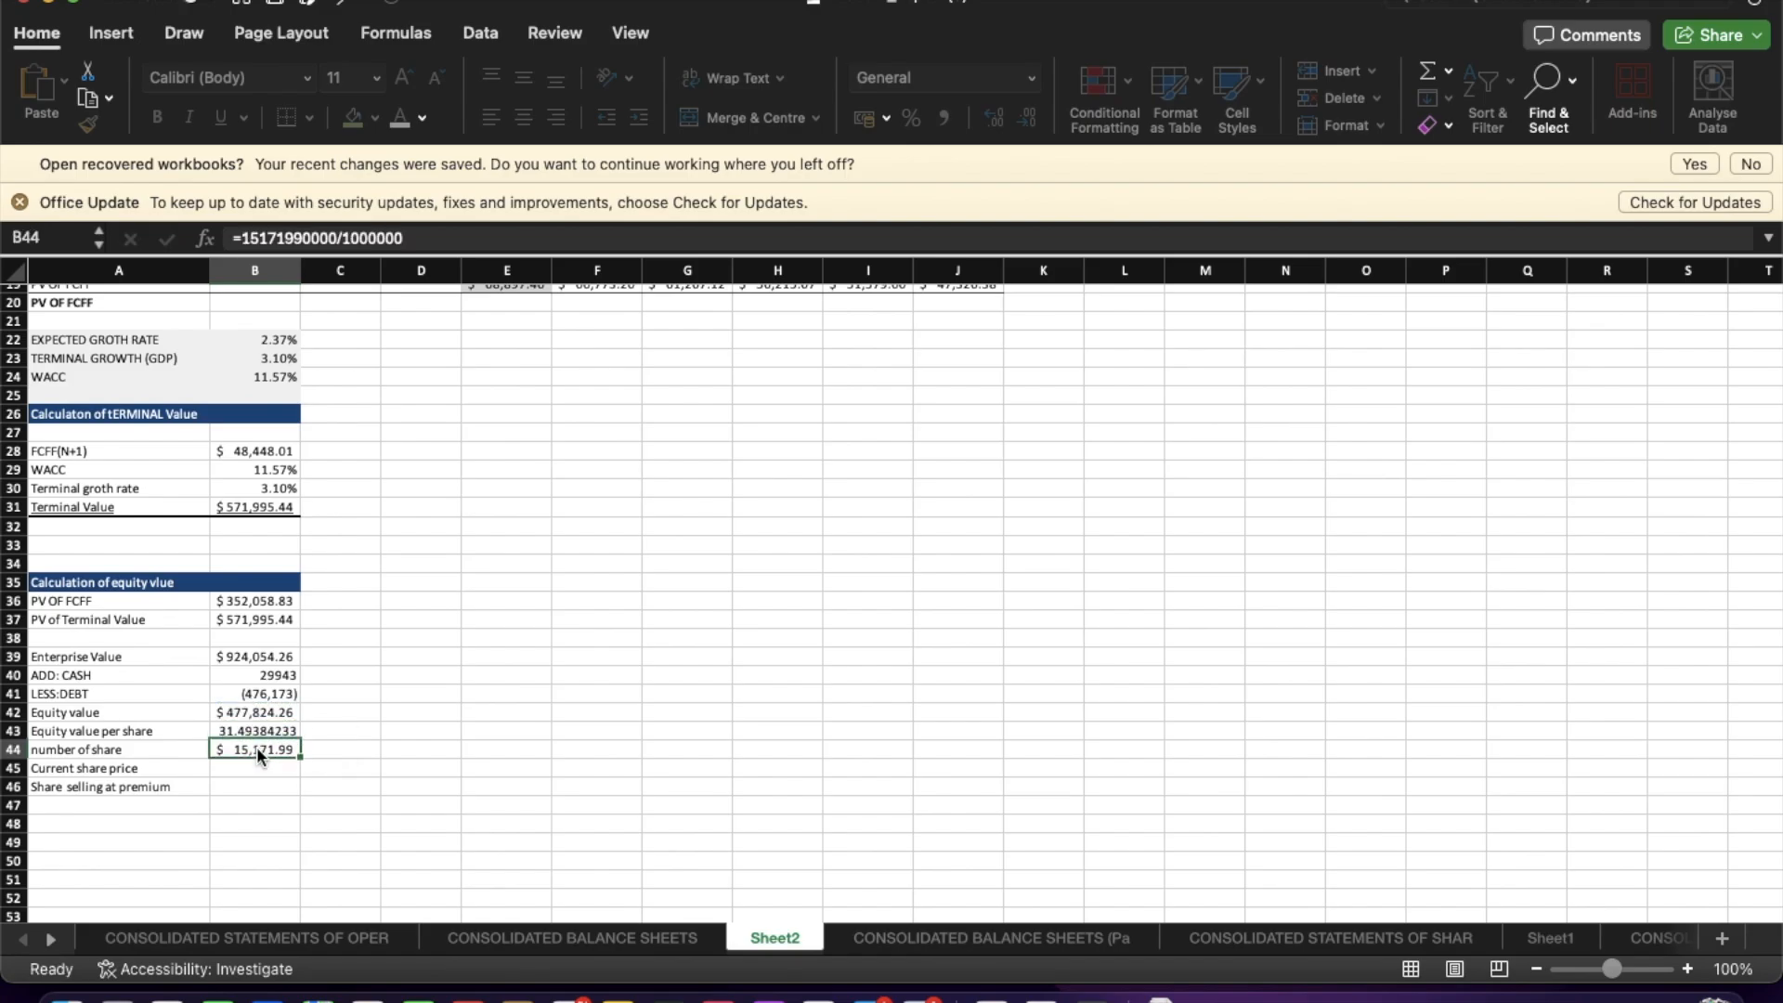
Make the Equity value per share row bold across its label and value cells.
{"action": "left_click", "coordinate": [225, 736]}
{"action": "left_click_drag", "start_coordinate": [116, 734], "coordinate": [212, 734]}
{"action": "left_click", "coordinate": [157, 117]}
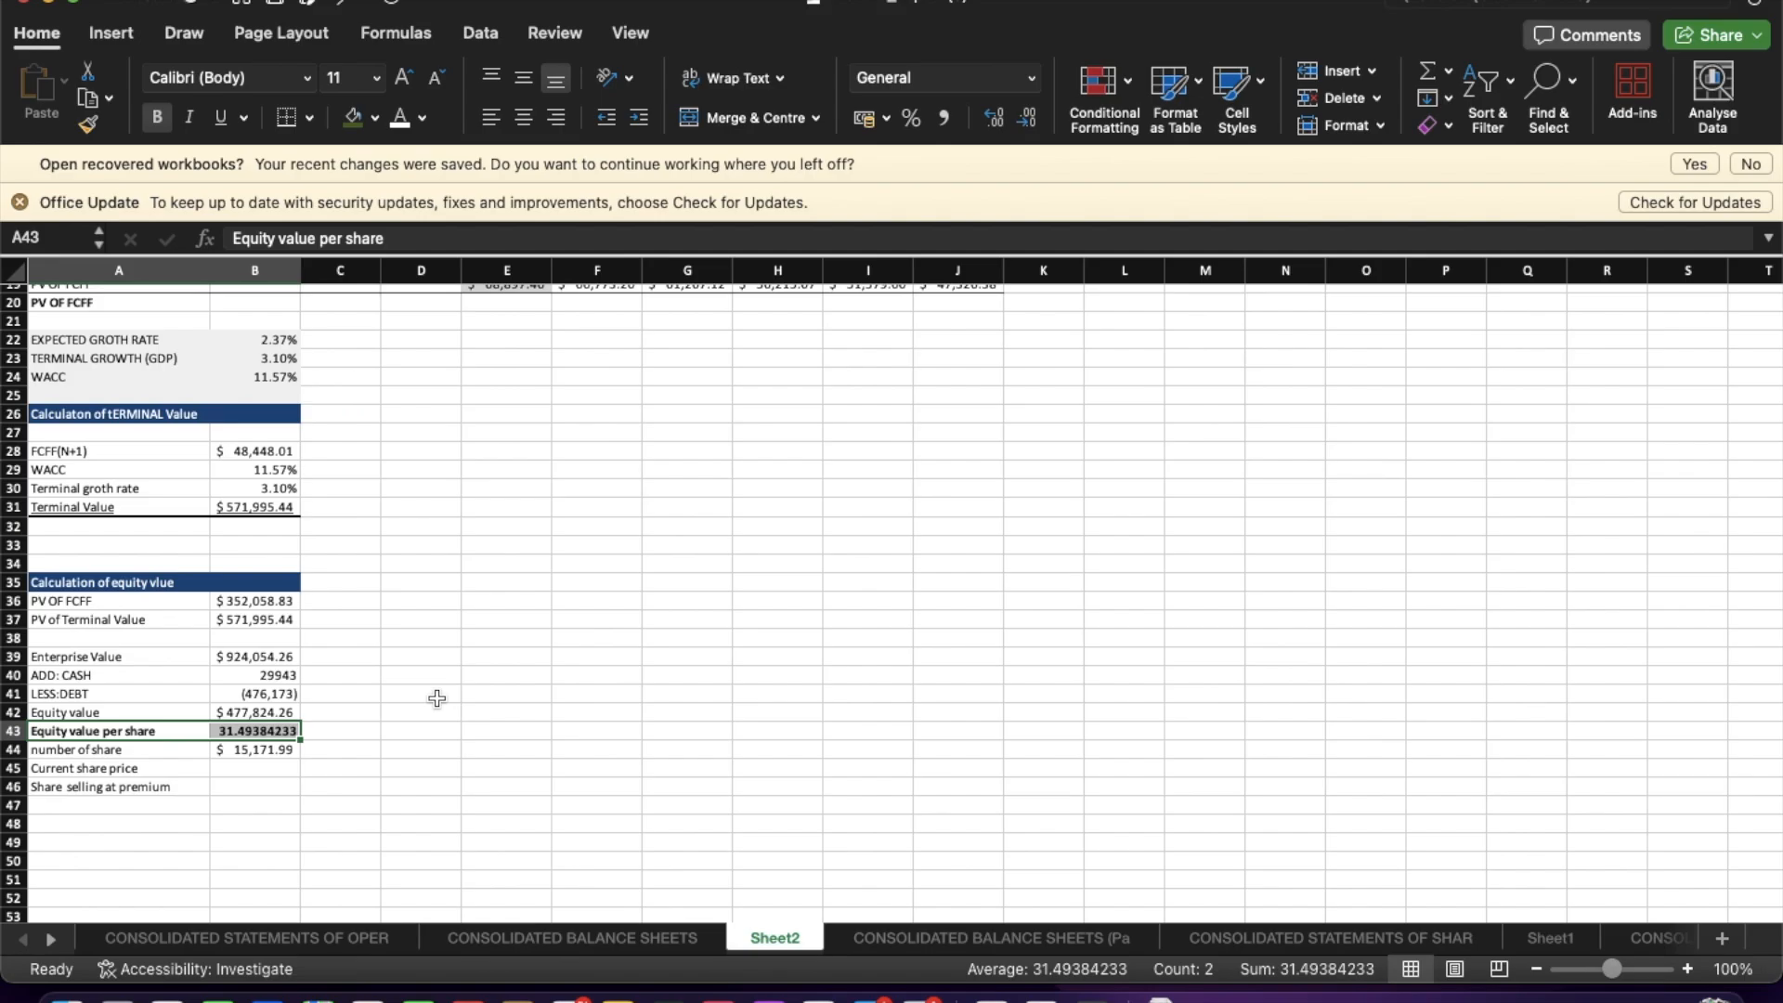
Examine the LESS:DEBT formula and the liability rows on the CONSOLIDATED BALANCE SHEETS sheet.
{"action": "left_click", "coordinate": [426, 768]}
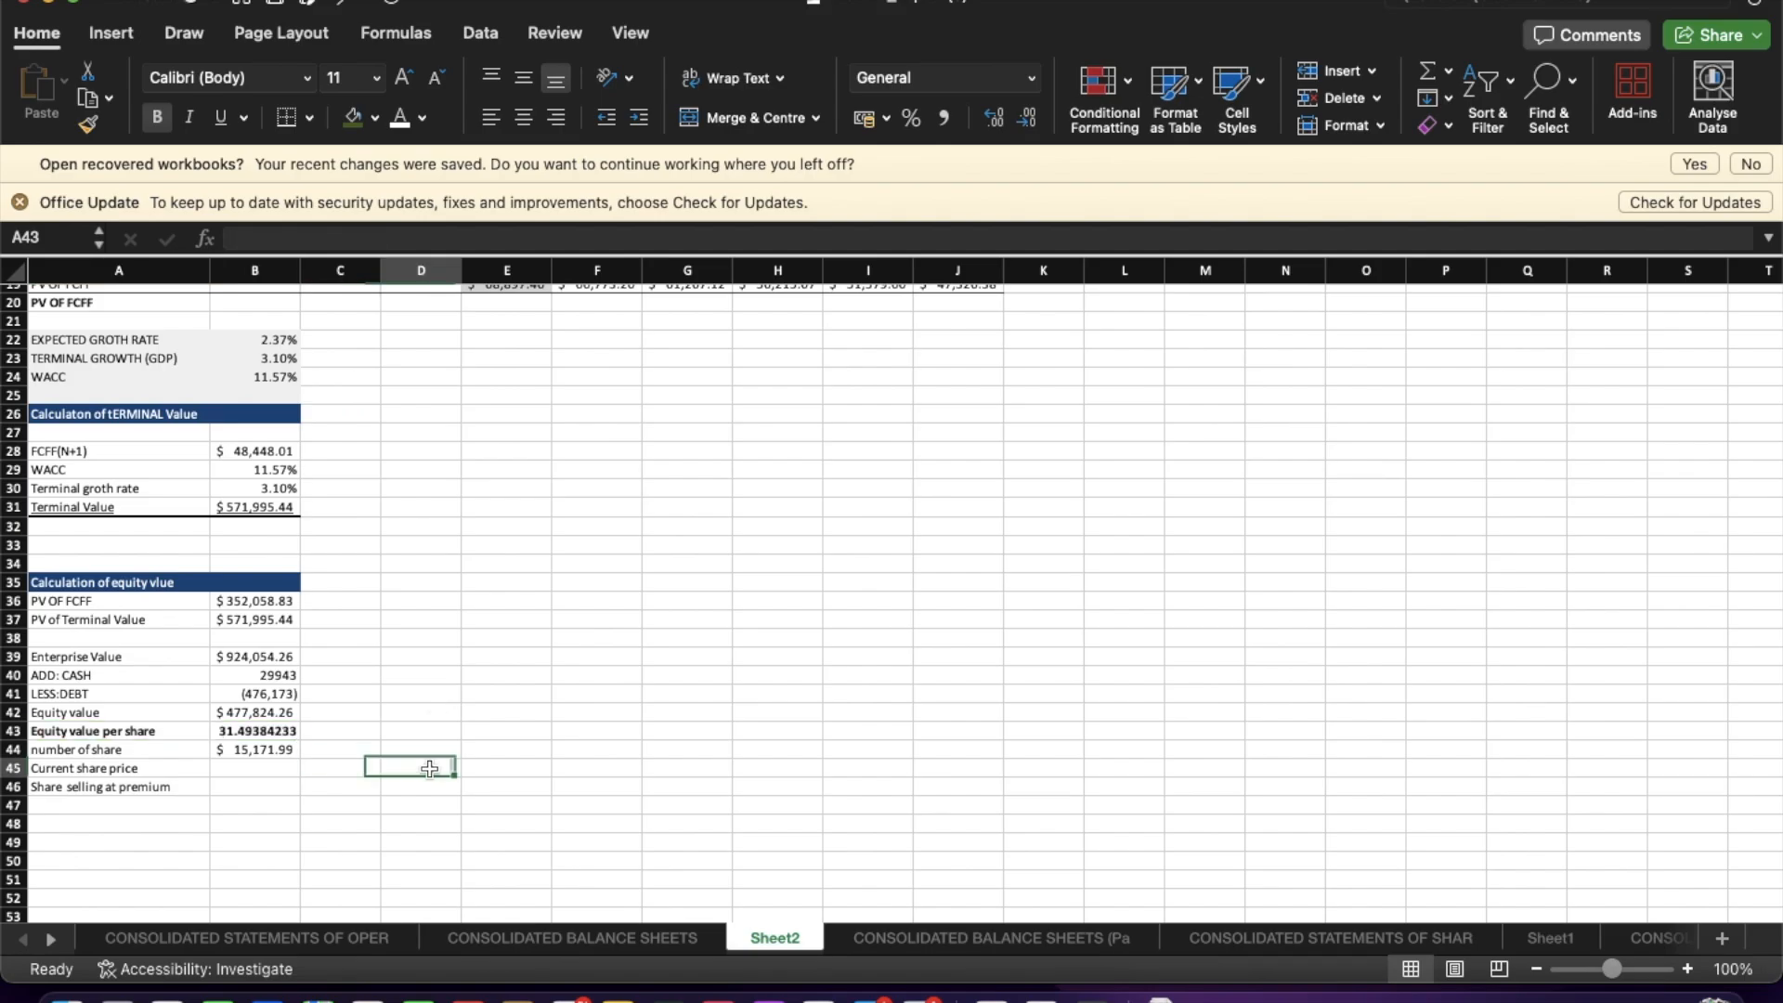
{"action": "left_click", "coordinate": [255, 775]}
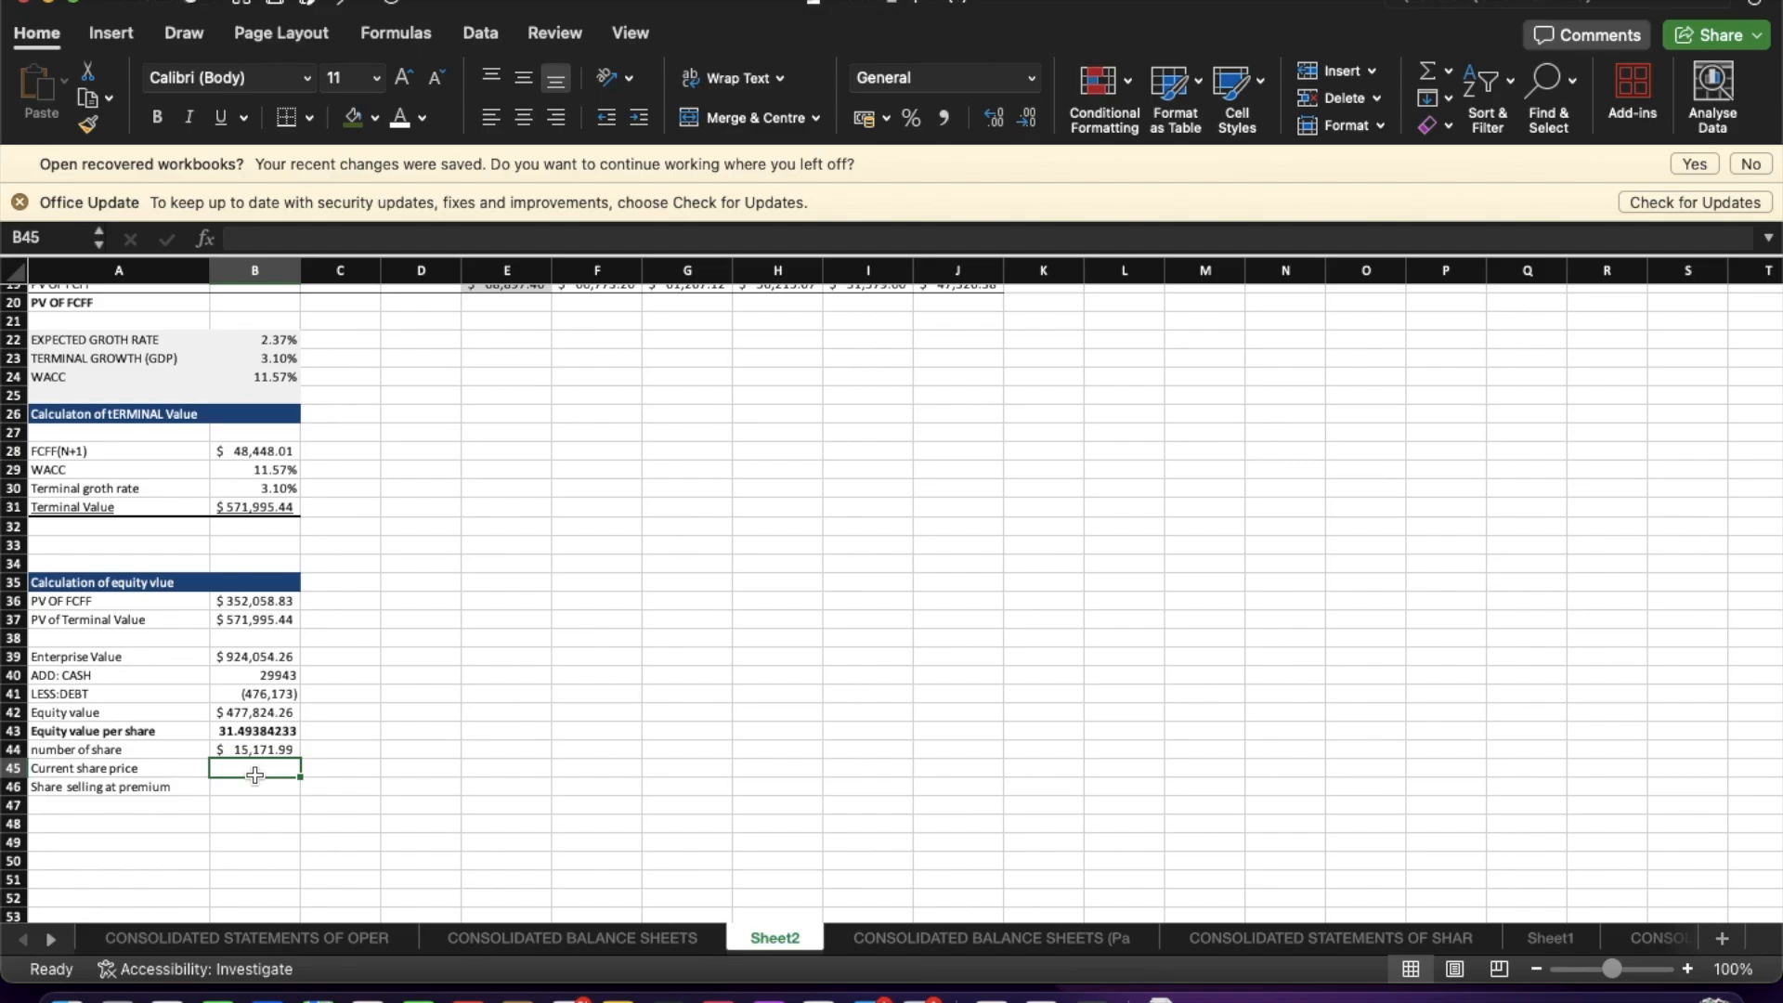
{"action": "left_click", "coordinate": [260, 695]}
{"action": "left_click", "coordinate": [1286, 241]}
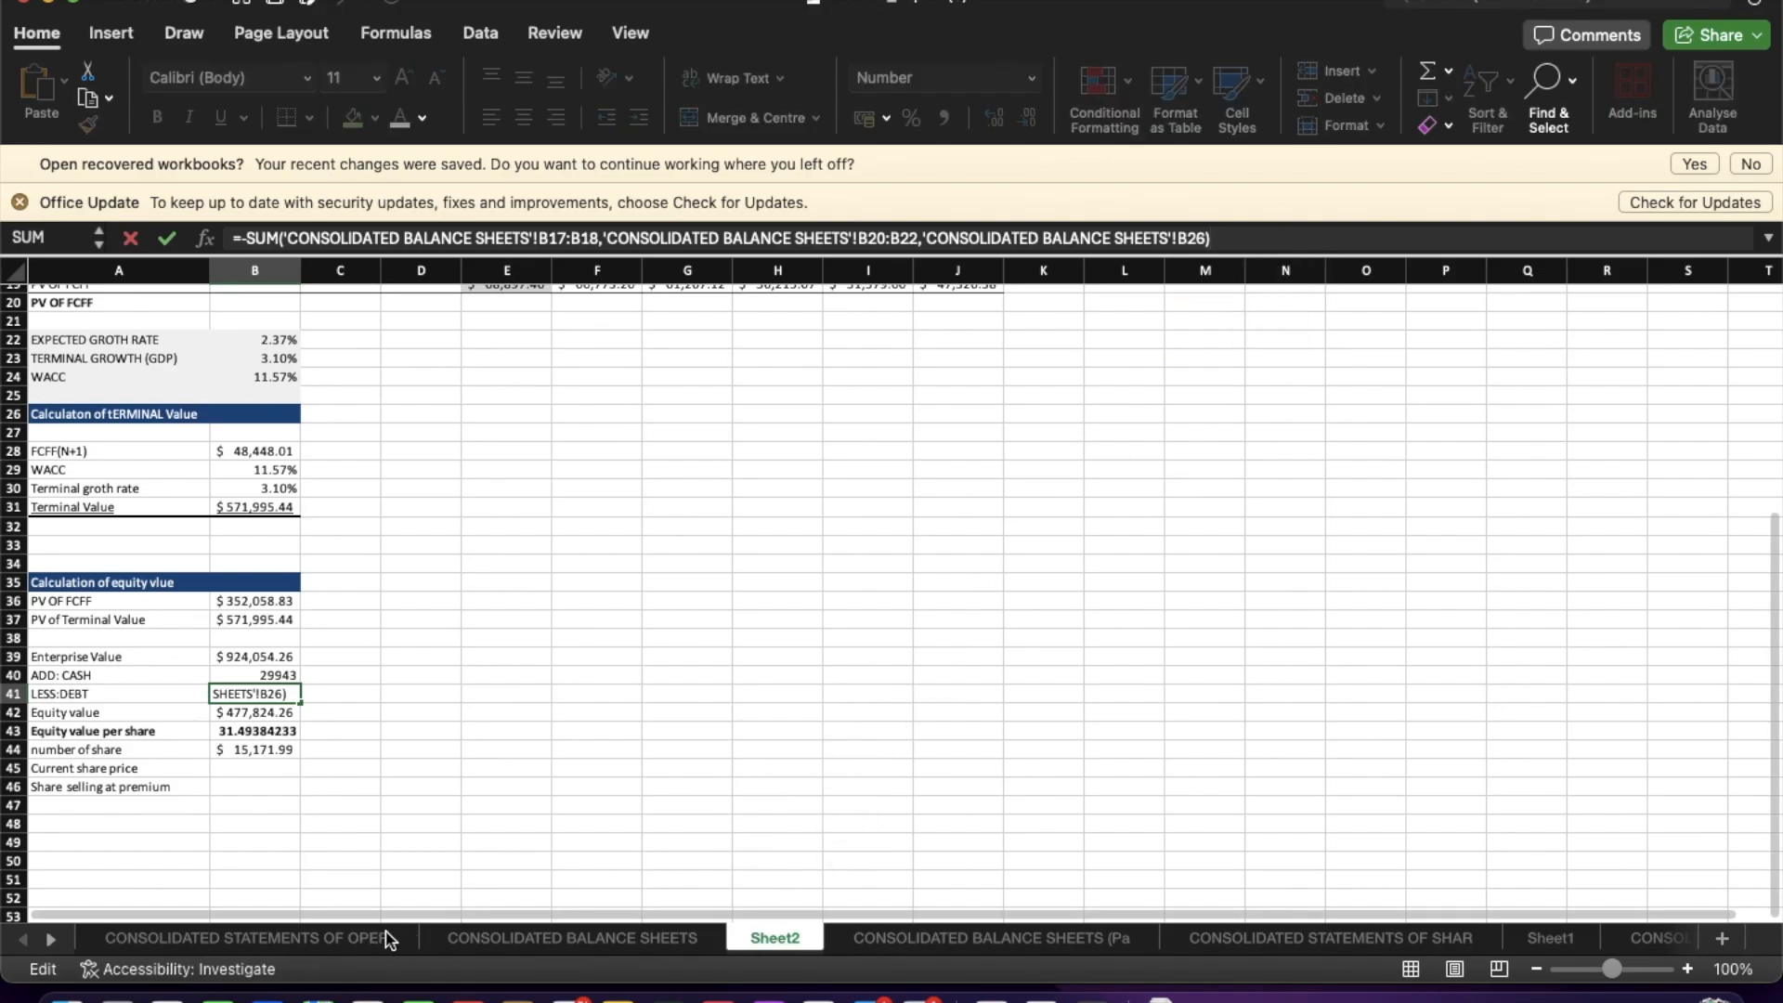
{"action": "left_click", "coordinate": [509, 938]}
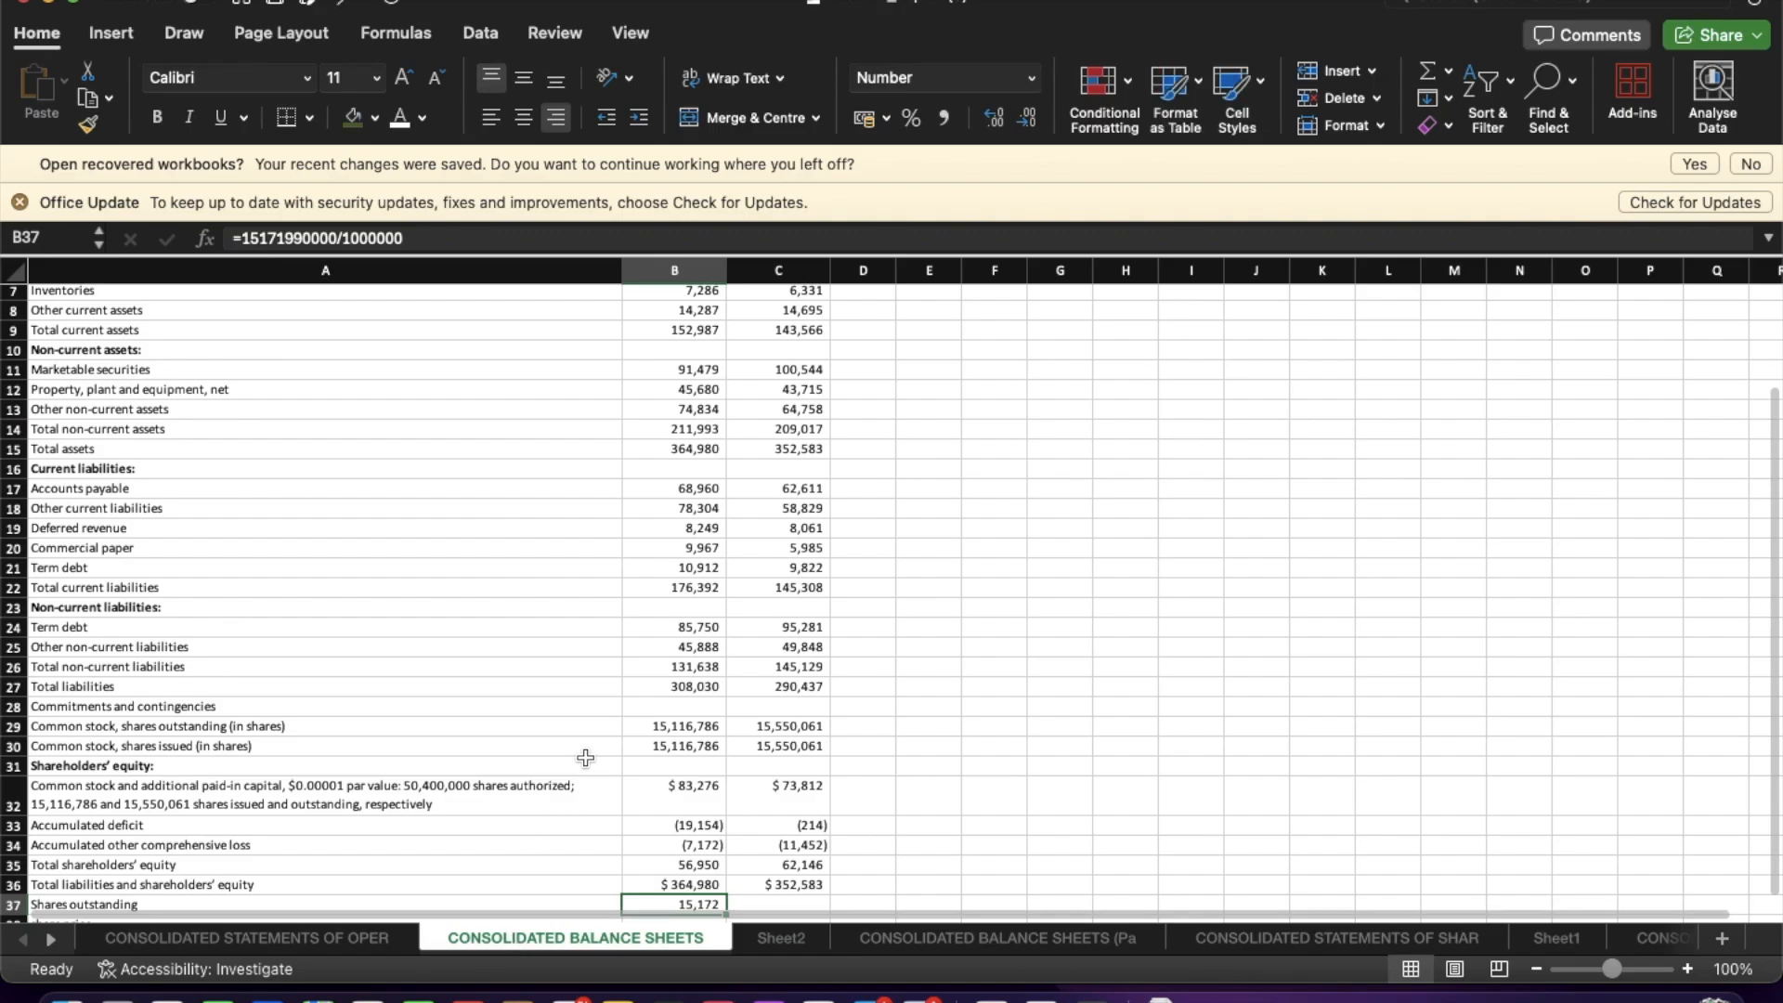
{"action": "scroll", "coordinate": [587, 755], "scroll_direction": "up", "scroll_amount": 3}
{"action": "scroll", "coordinate": [586, 755], "scroll_direction": "down", "scroll_amount": 9}
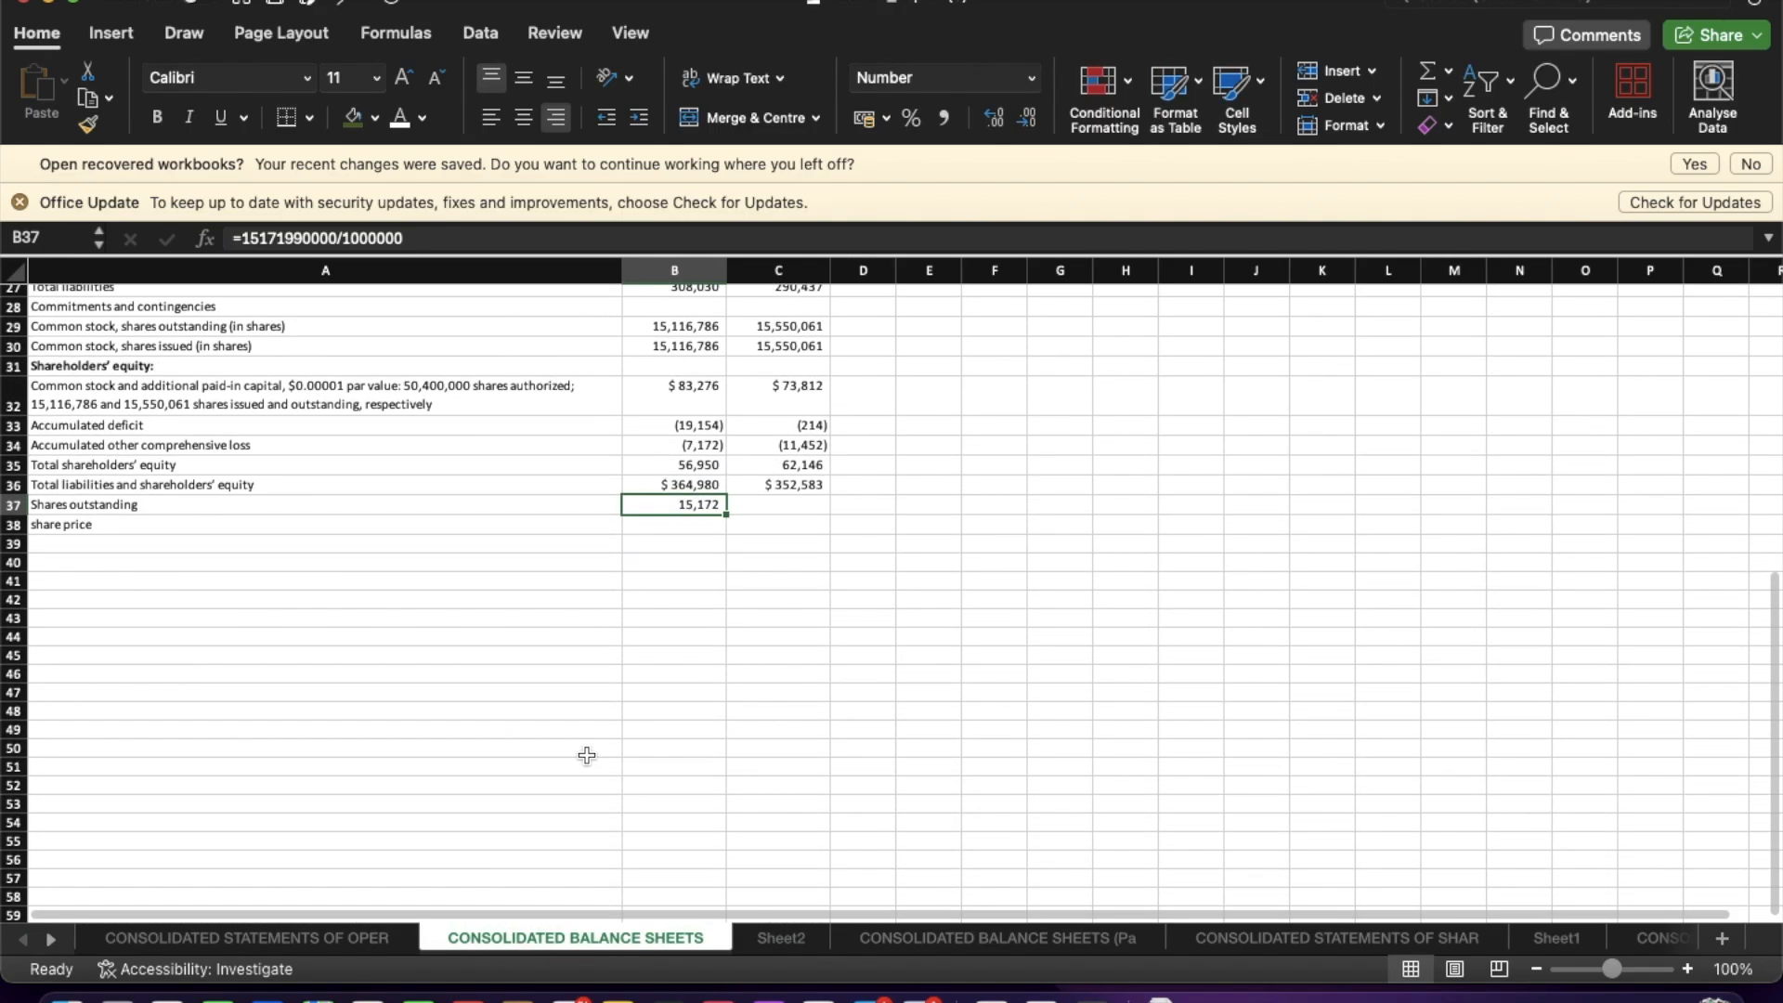
{"action": "scroll", "coordinate": [587, 755], "scroll_direction": "up", "scroll_amount": 1}
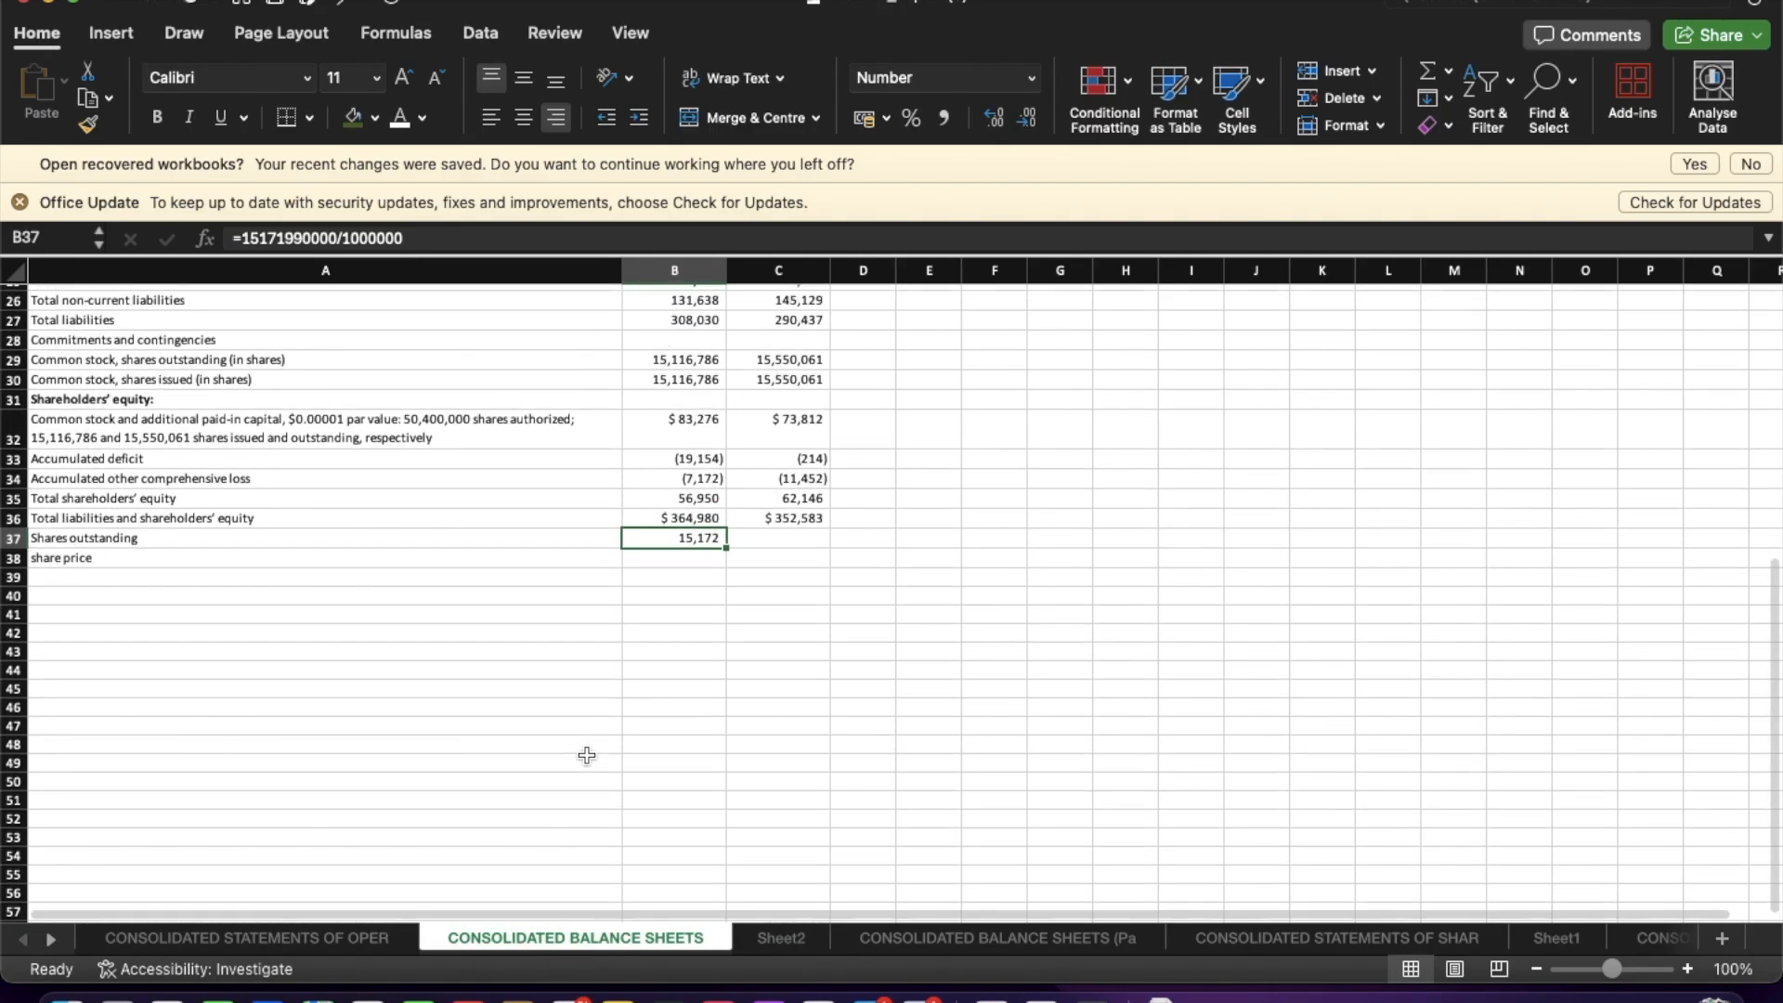
{"action": "scroll", "coordinate": [587, 755], "scroll_direction": "up", "scroll_amount": 8}
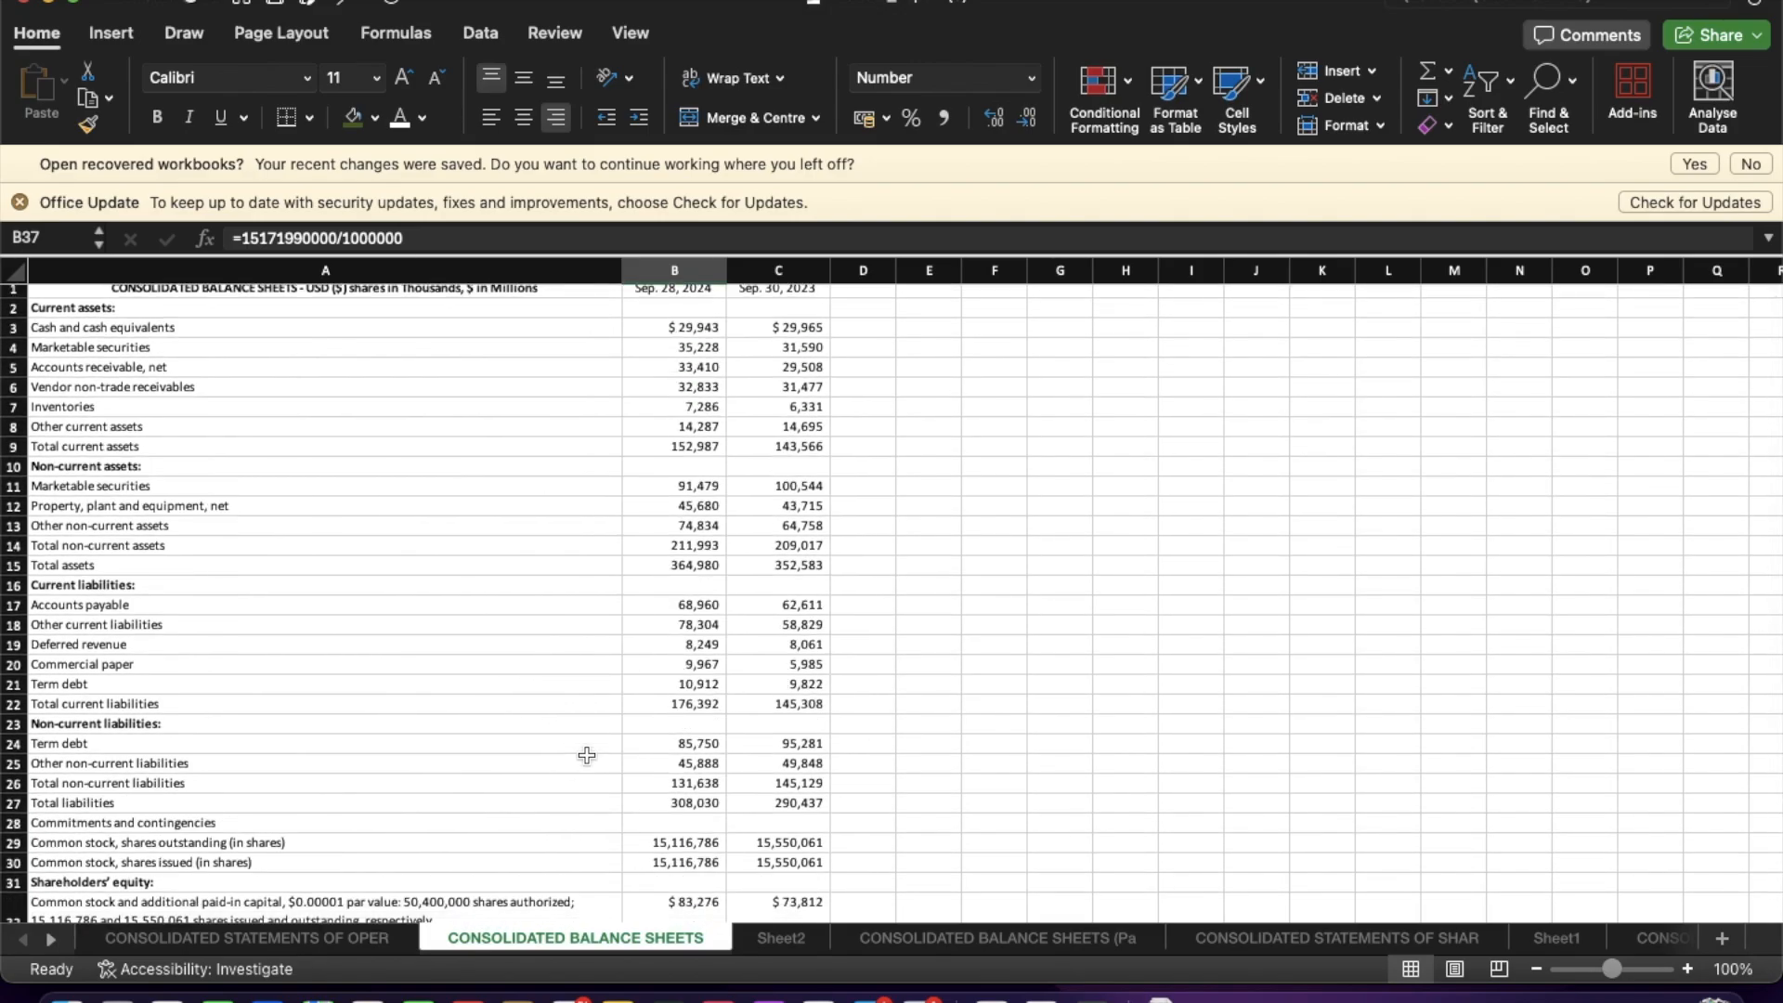
{"action": "scroll", "coordinate": [587, 755], "scroll_direction": "up", "scroll_amount": 1}
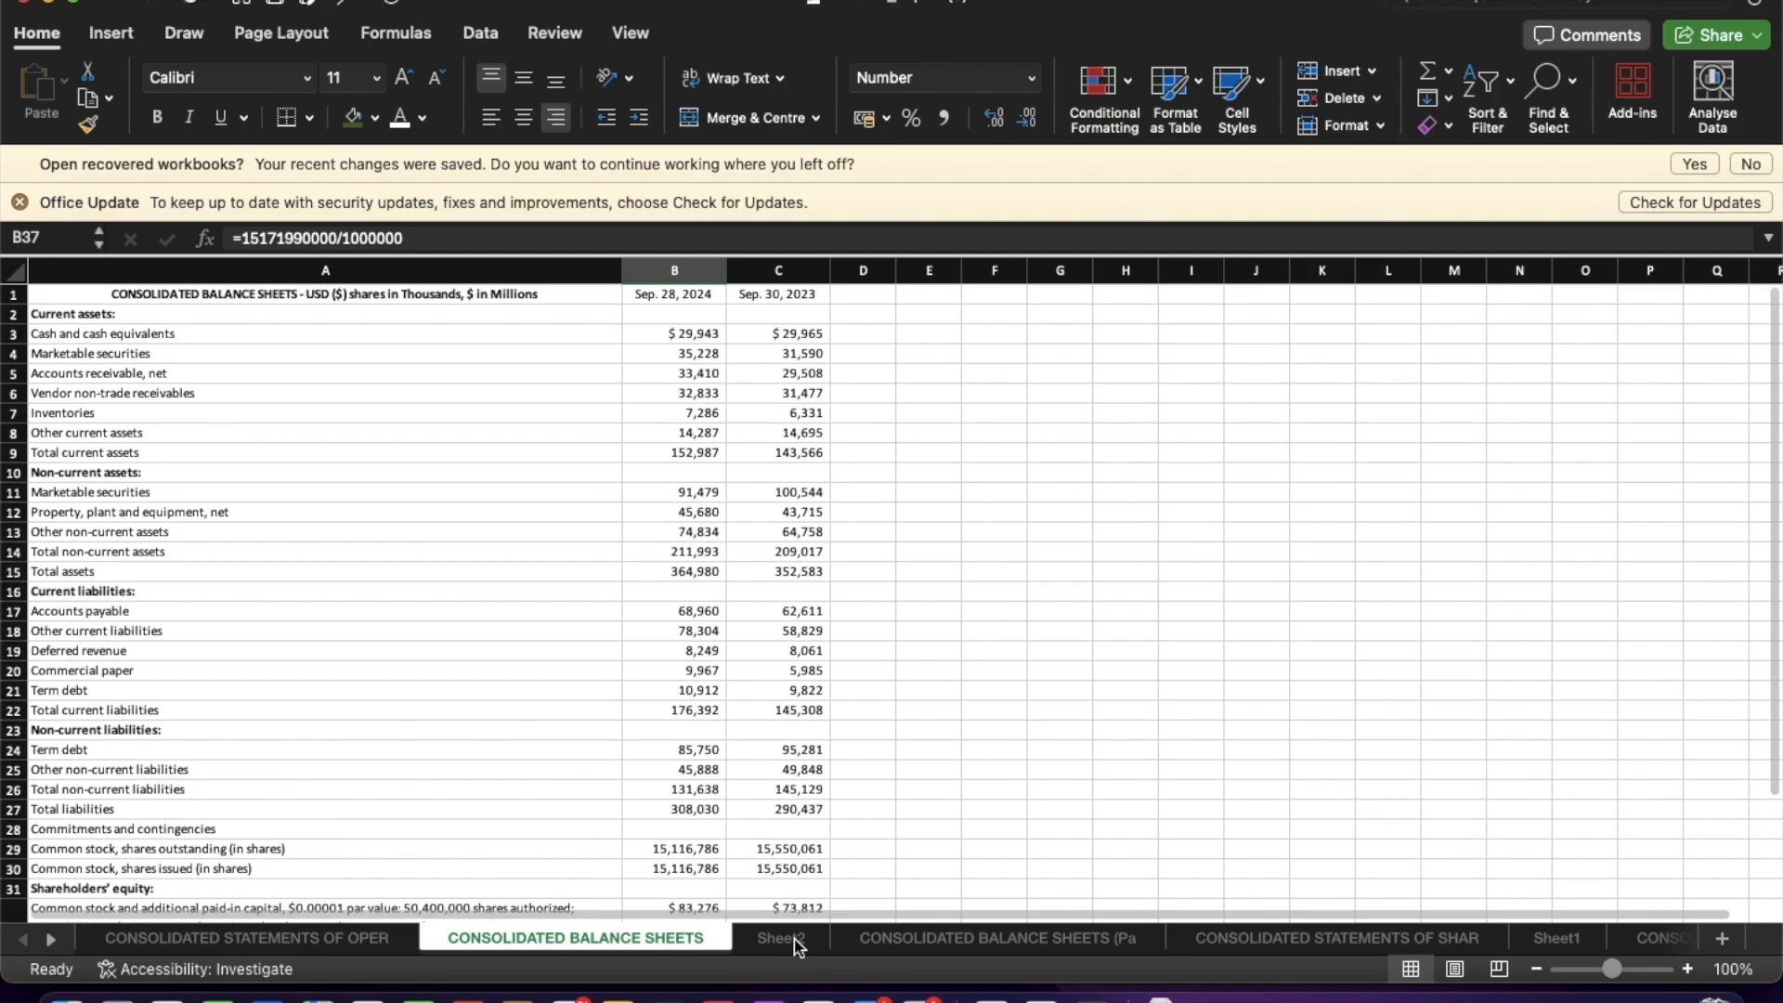
{"action": "left_click", "coordinate": [794, 946]}
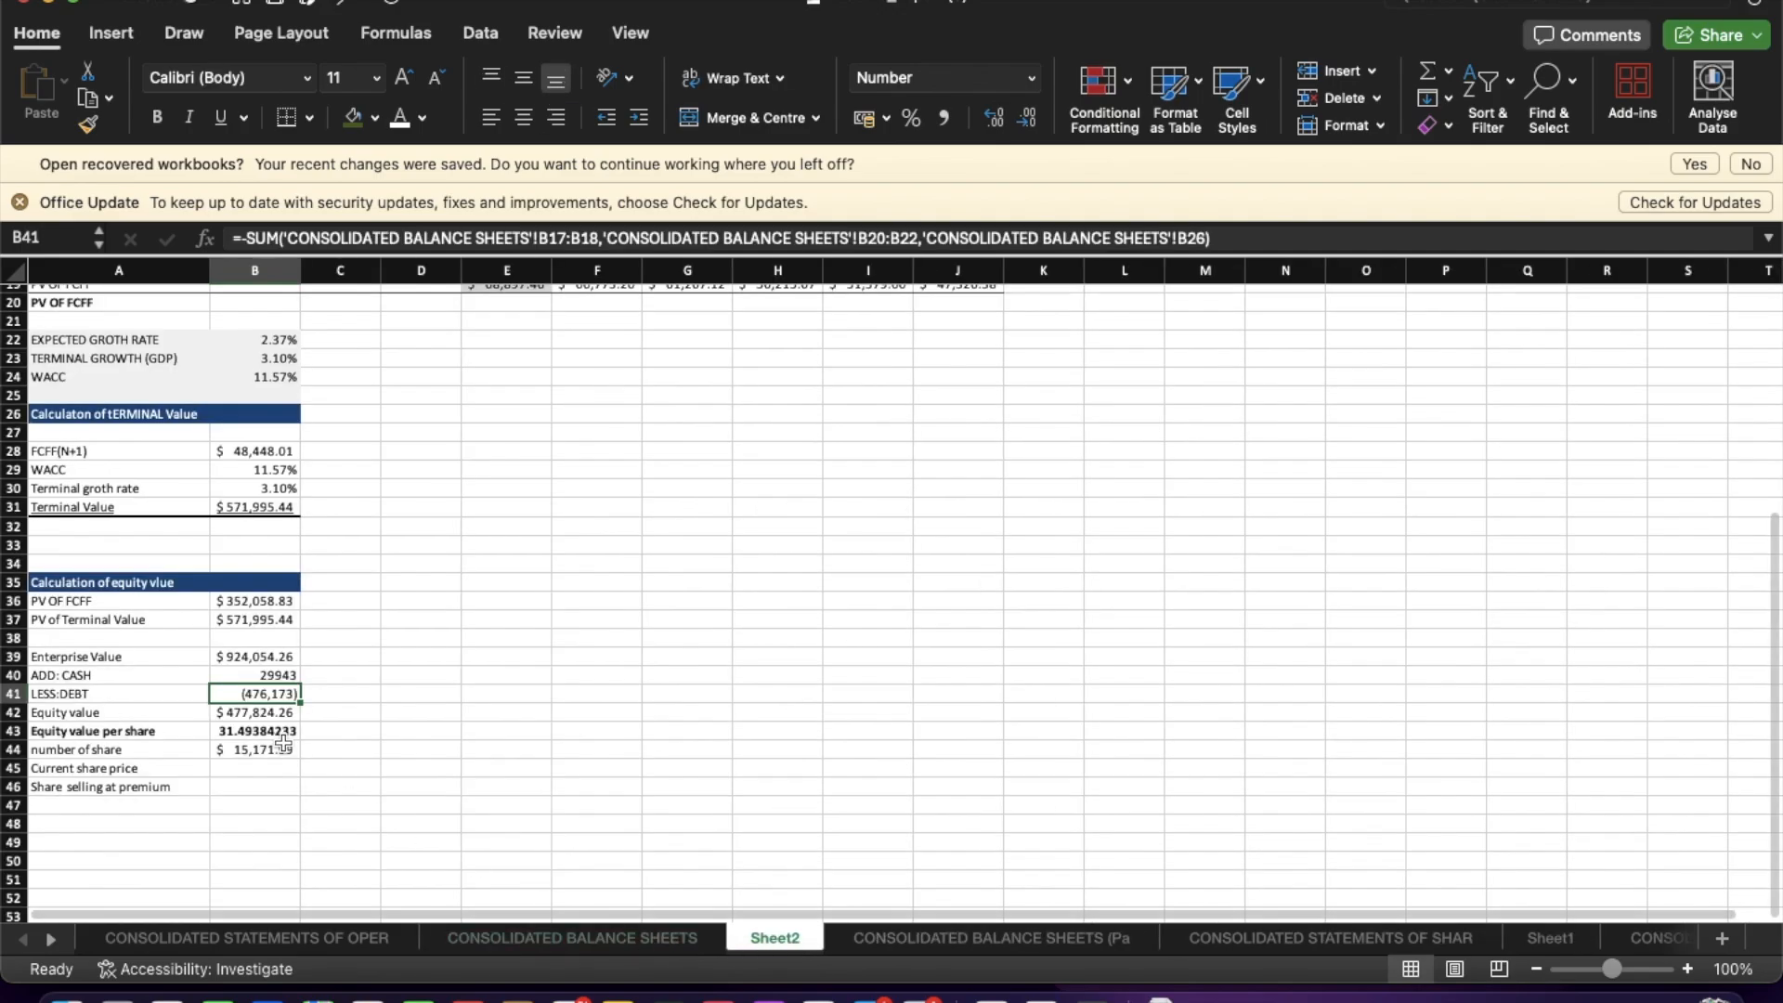
Clear B41 and re-enter LESS:DEBT as =-SUM of CONSOLIDATED BALANCE SHEETS cells B17:B18 and B20.
{"action": "key", "text": "Delete"}
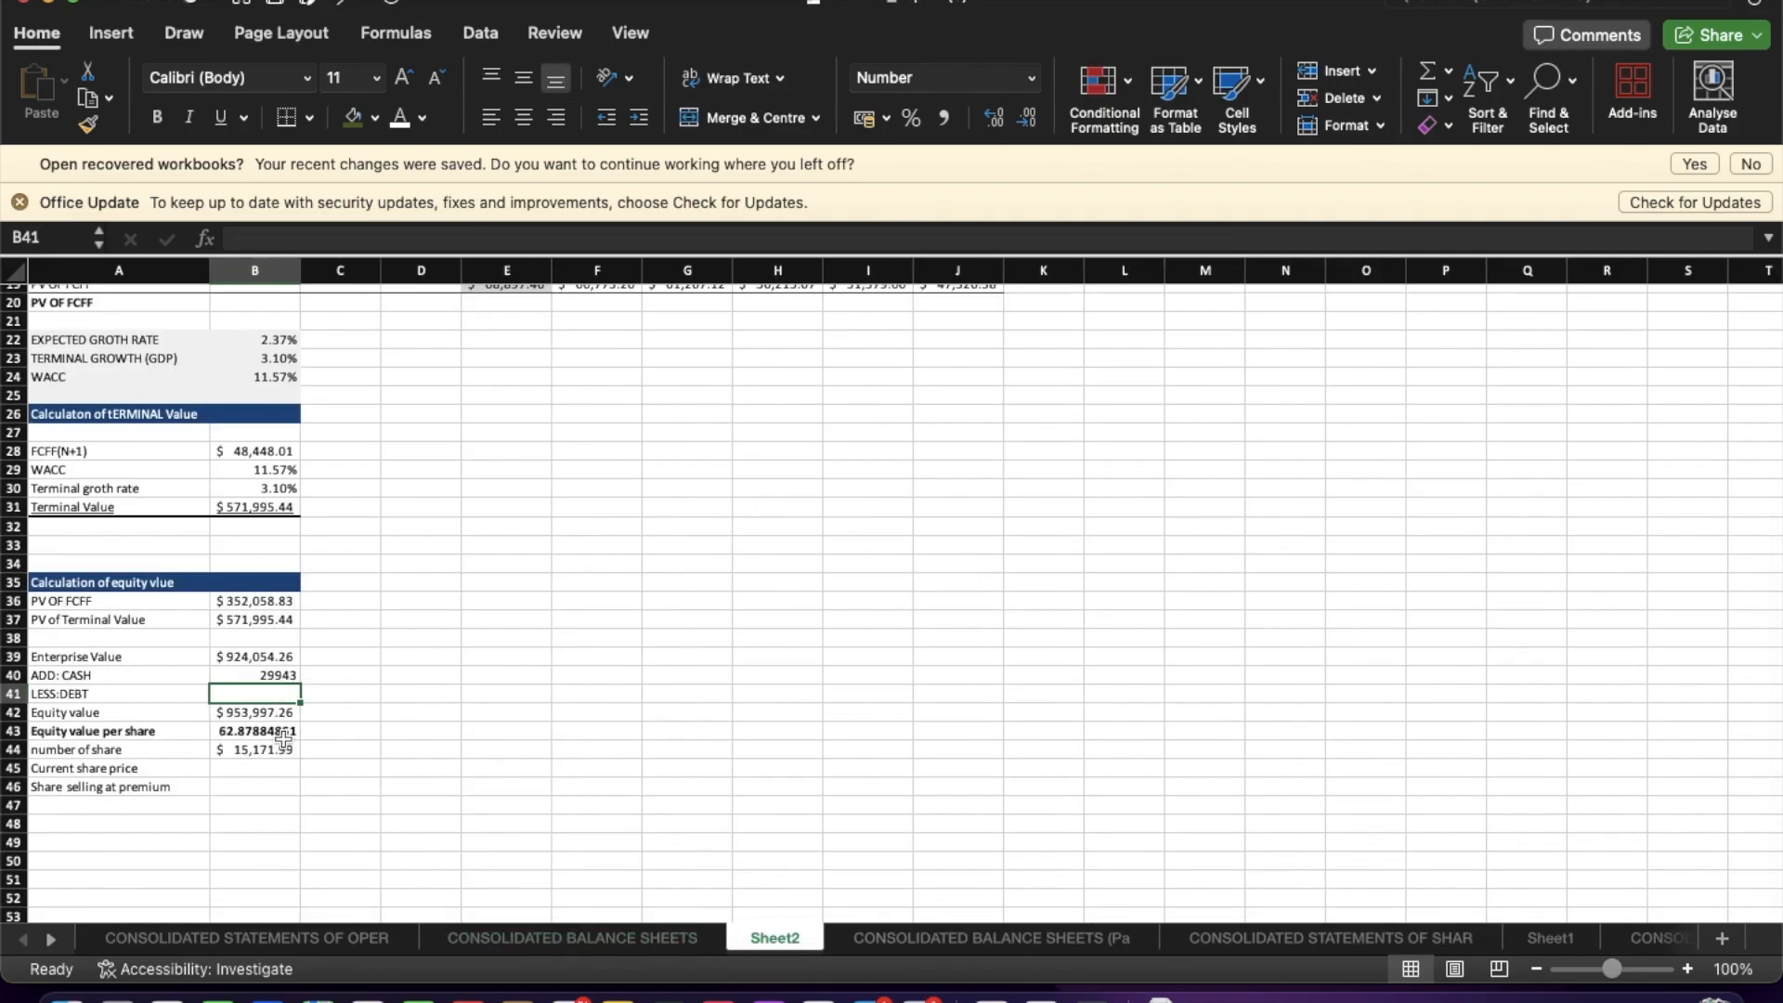
{"action": "type", "text": "="}
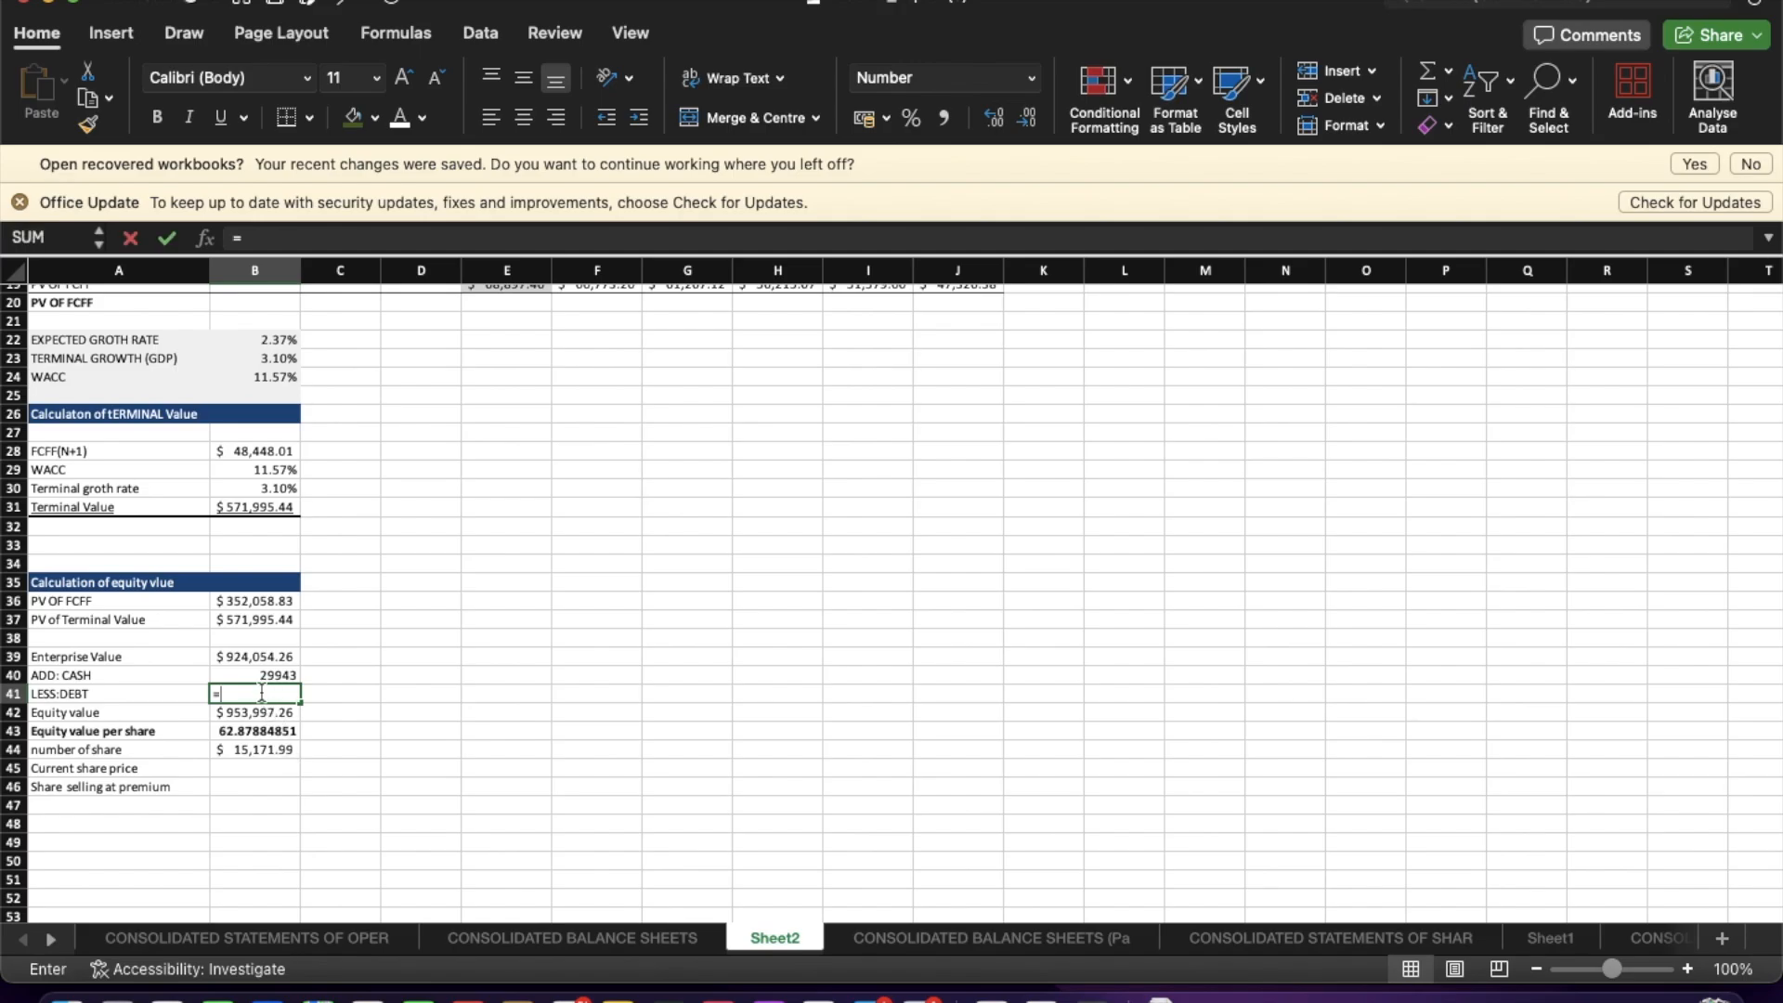
{"action": "type", "text": "-"}
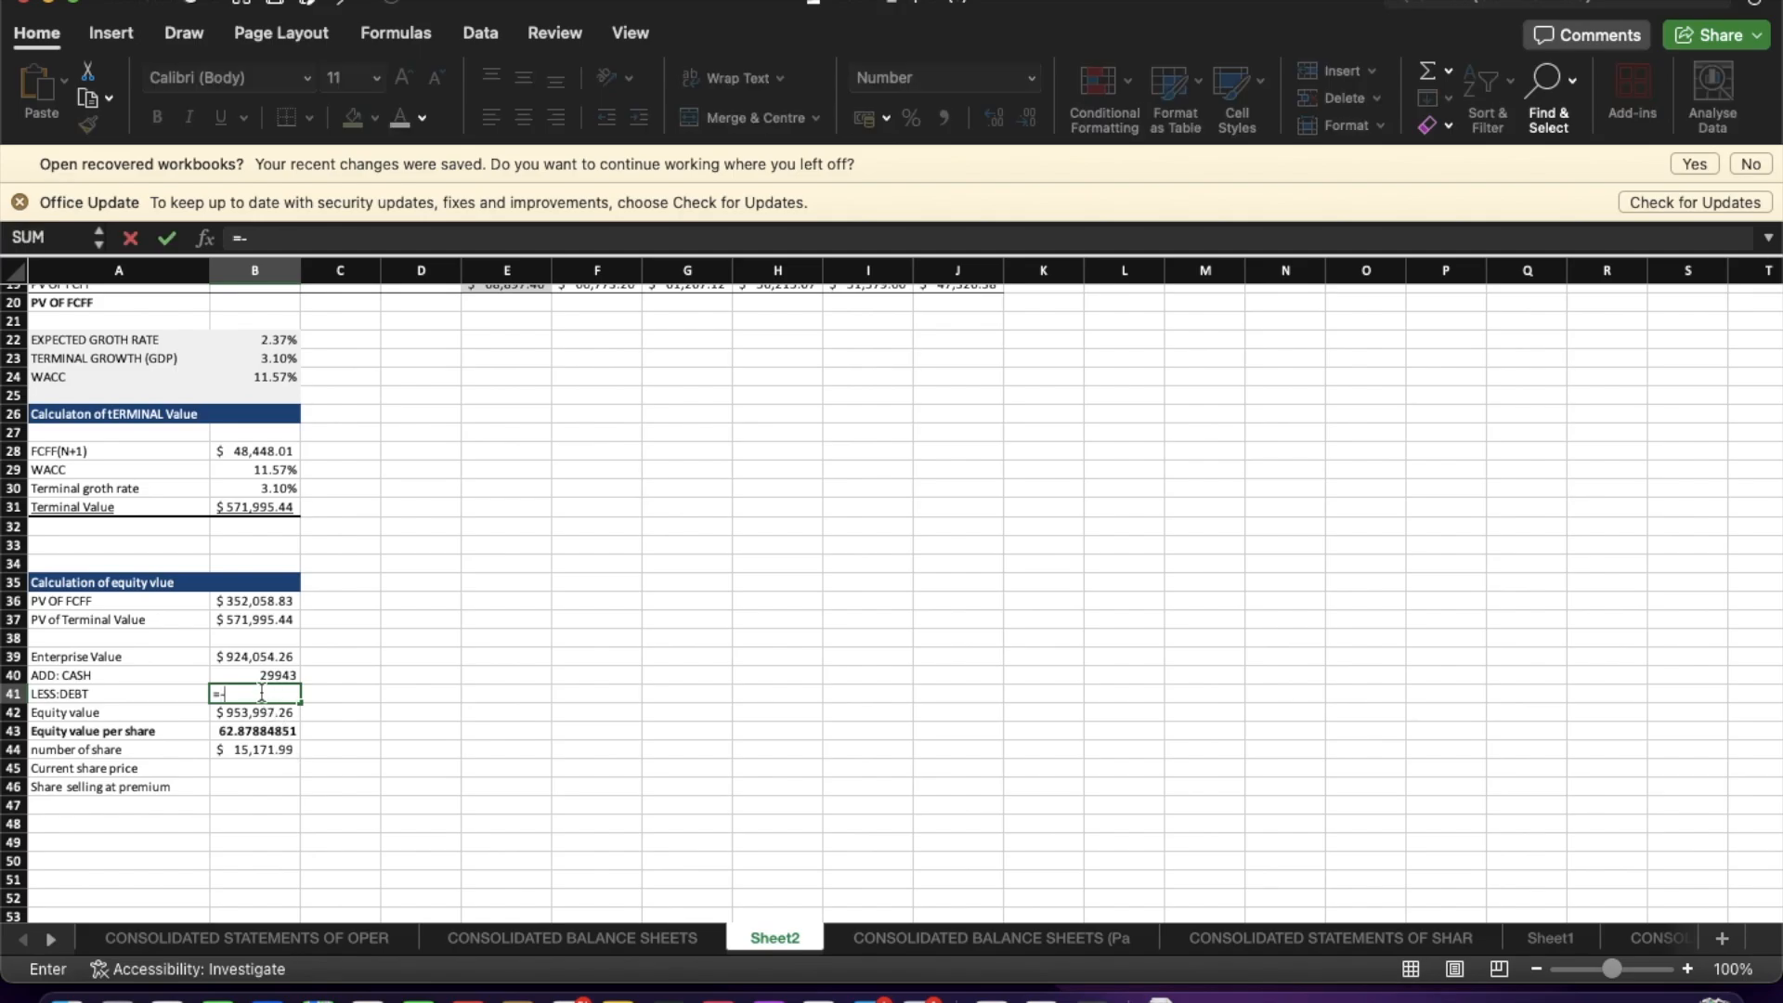
{"action": "type", "text": "su"}
{"action": "double_click", "coordinate": [263, 740]}
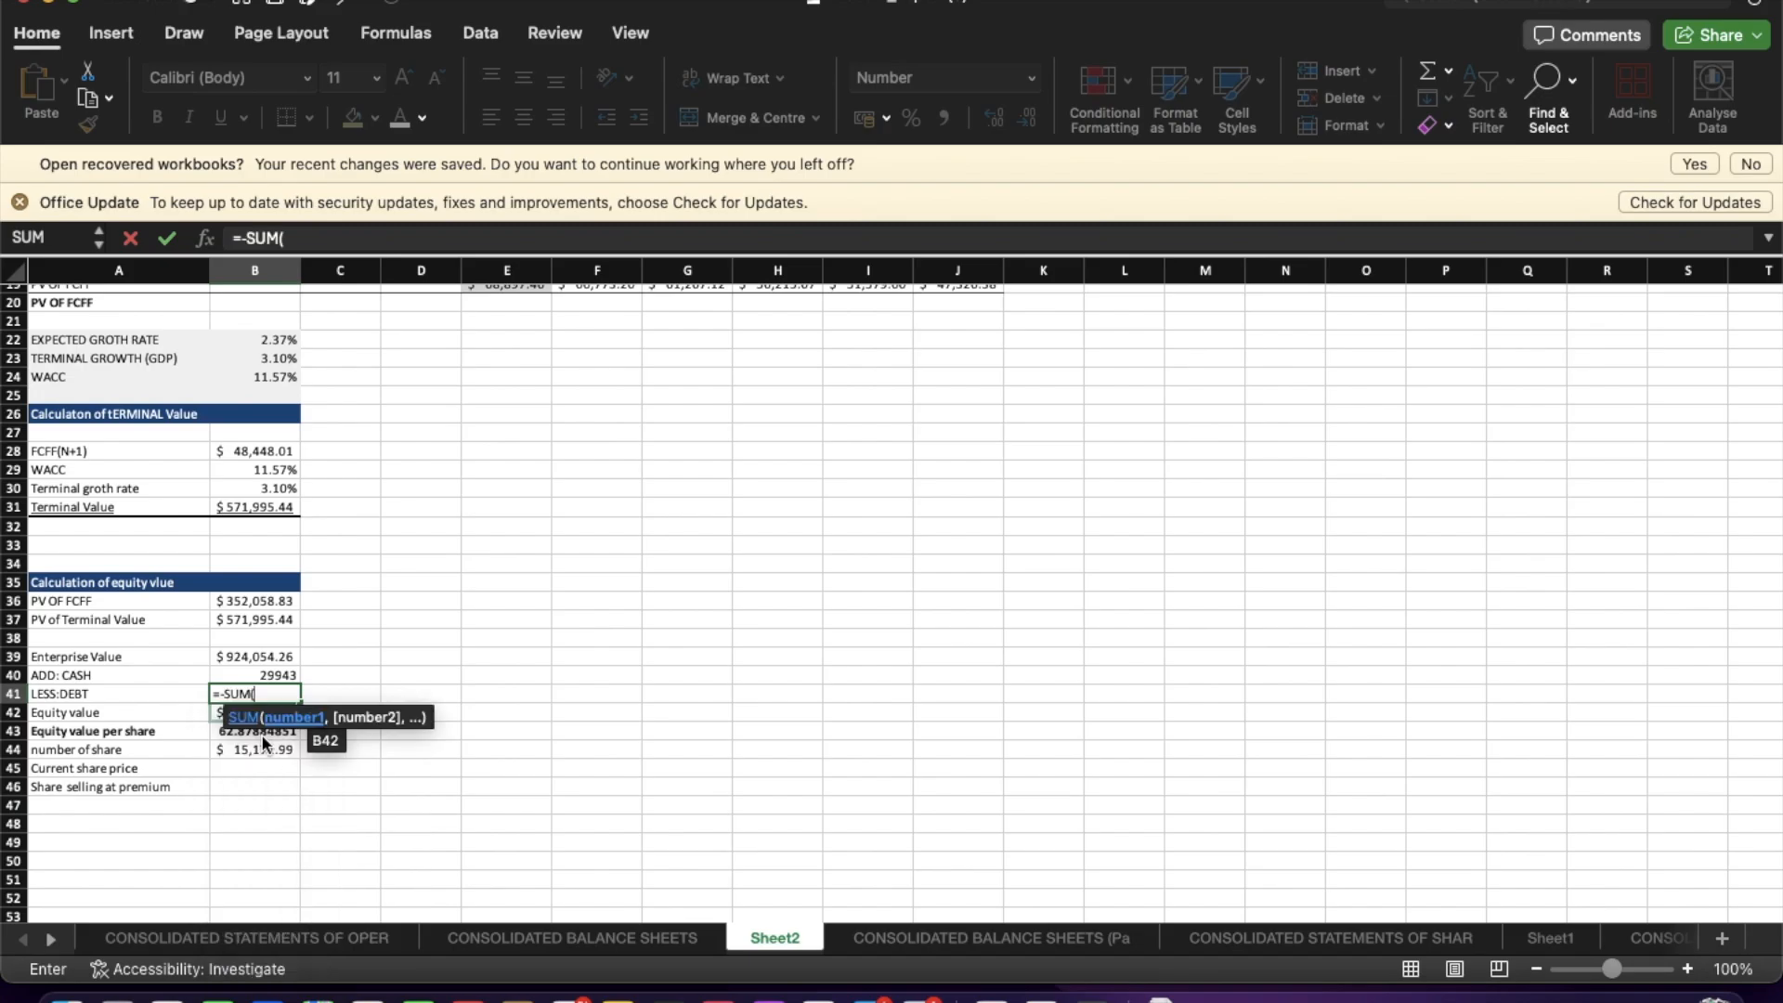
{"action": "left_click", "coordinate": [571, 940]}
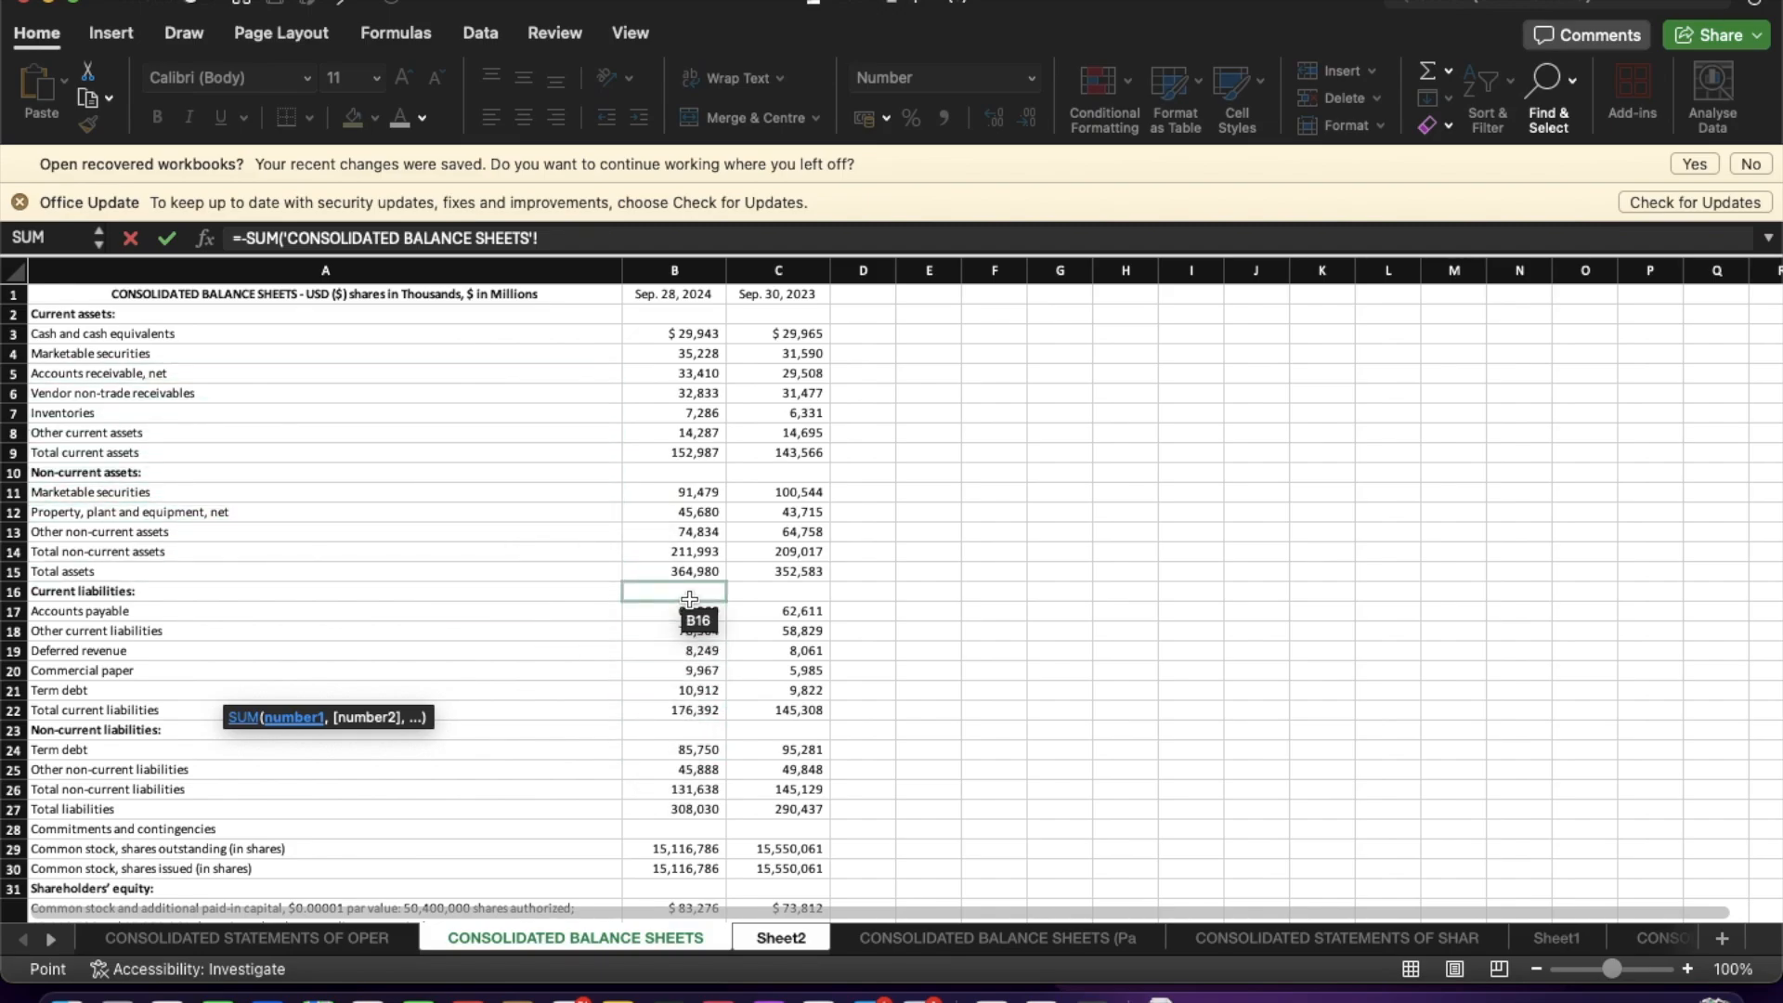
{"action": "scroll", "coordinate": [687, 603], "scroll_direction": "down", "scroll_amount": 3}
{"action": "scroll", "coordinate": [689, 599], "scroll_direction": "down", "scroll_amount": 3}
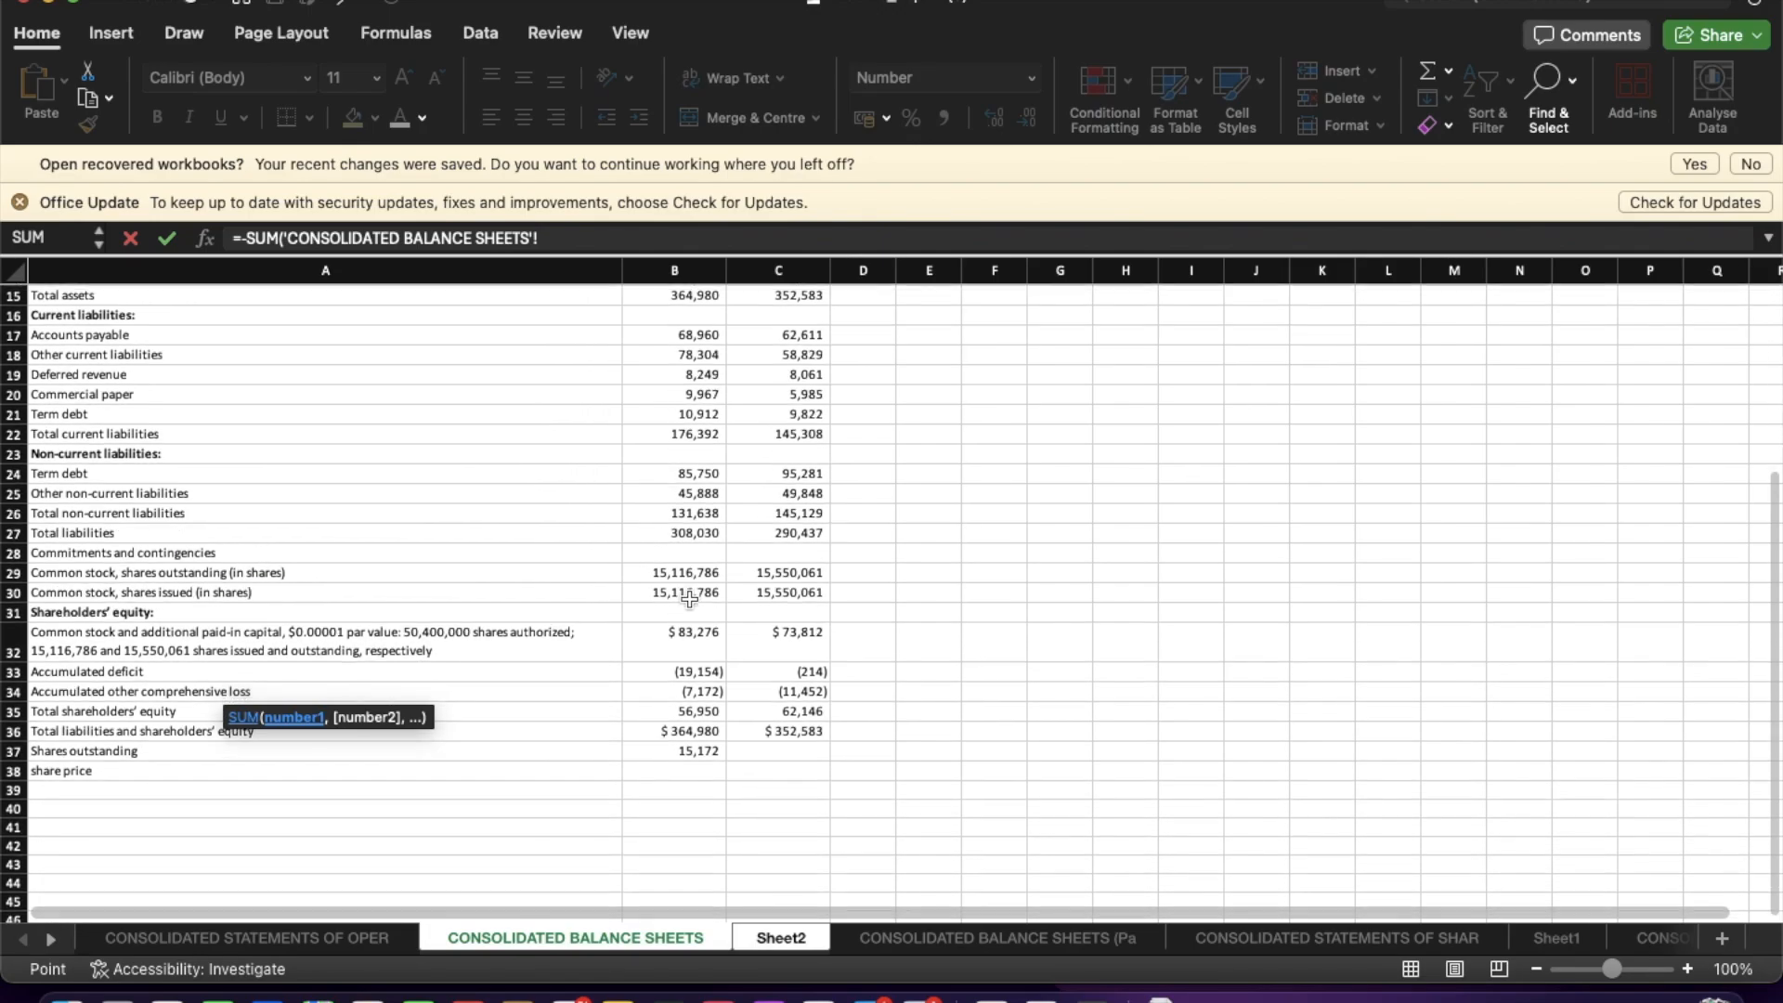
{"action": "scroll", "coordinate": [689, 599], "scroll_direction": "up", "scroll_amount": 1}
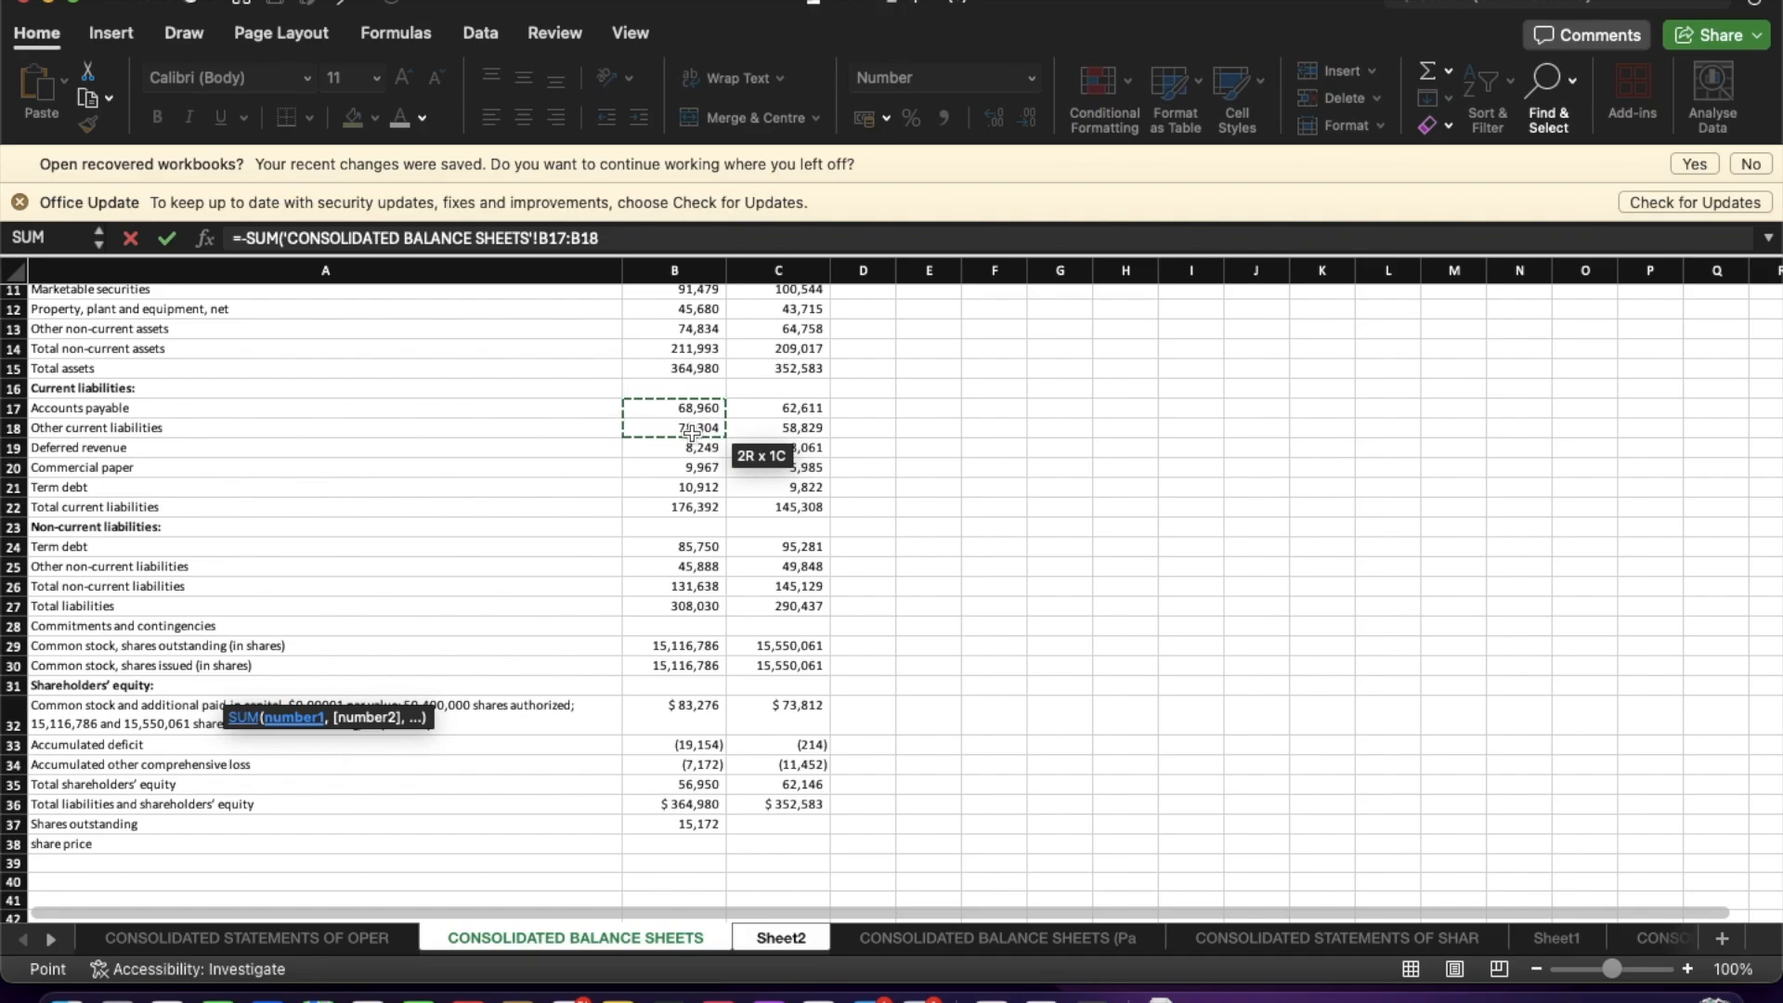
{"action": "left_click", "coordinate": [691, 462], "text": "super"}
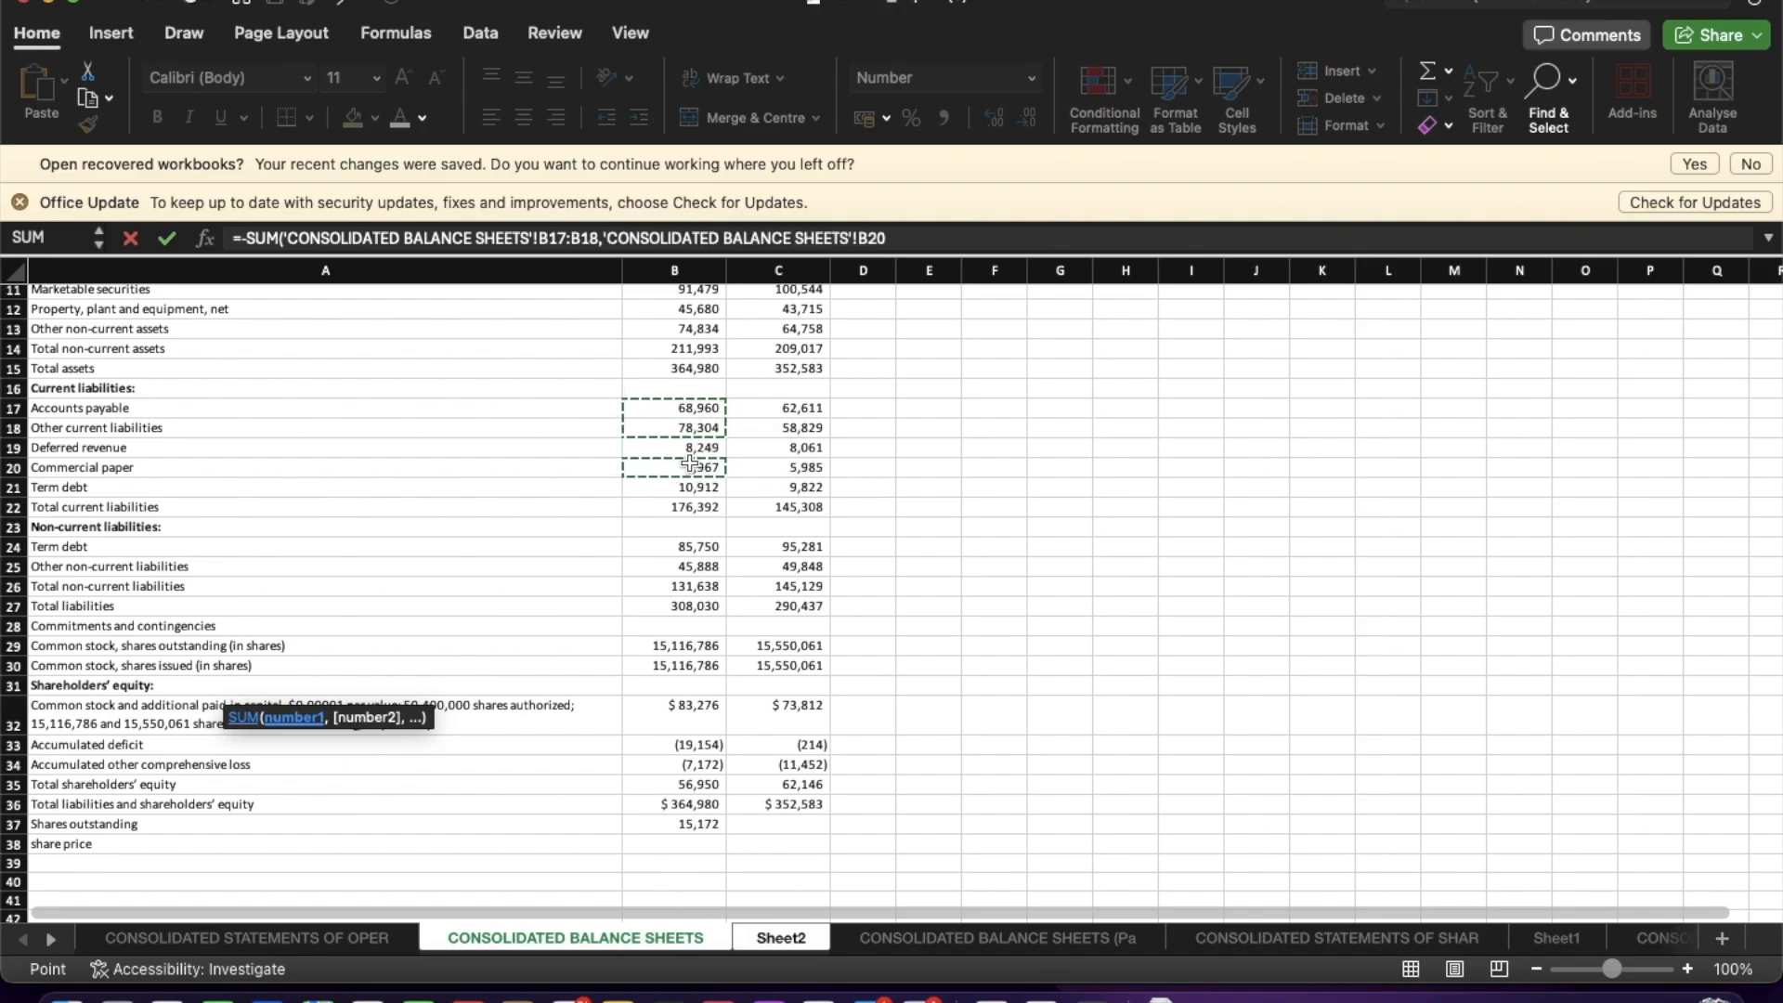
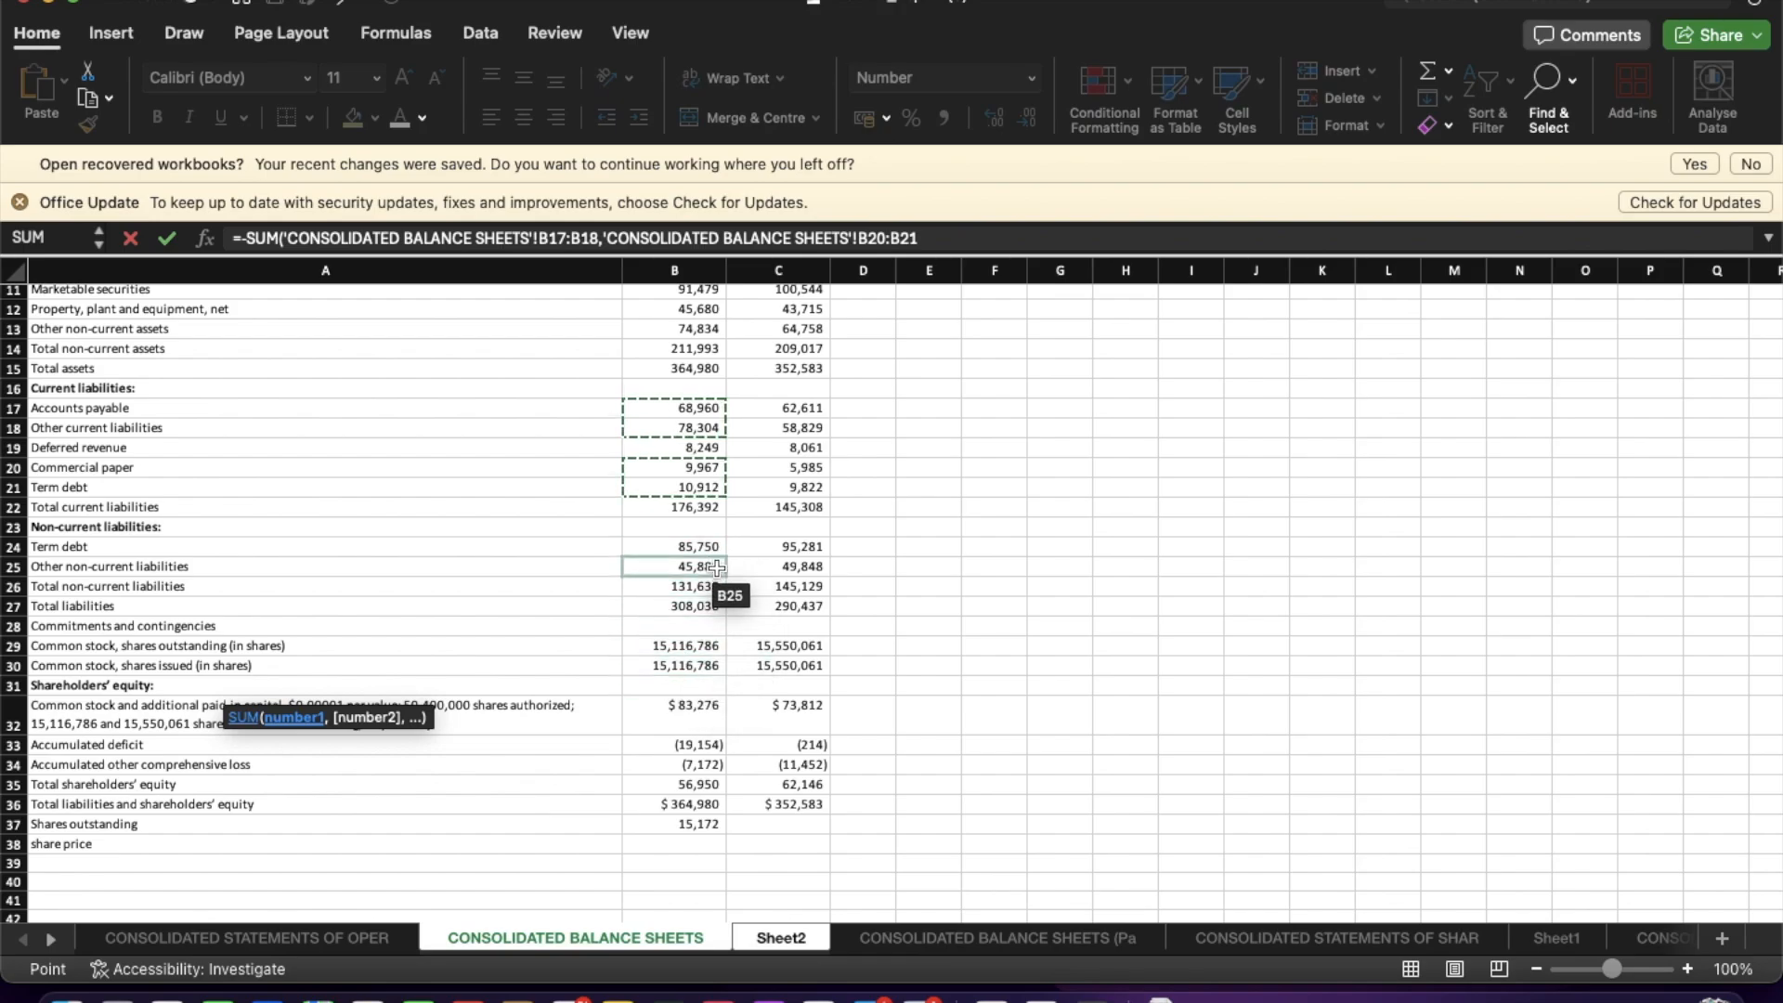
Extend the LESS:DEBT formula to also subtract total non-current liabilities (B26) from the CONSOLIDATED BALANCE SHEETS sheet.
{"action": "type", "text": ","}
{"action": "left_click", "coordinate": [719, 585]}
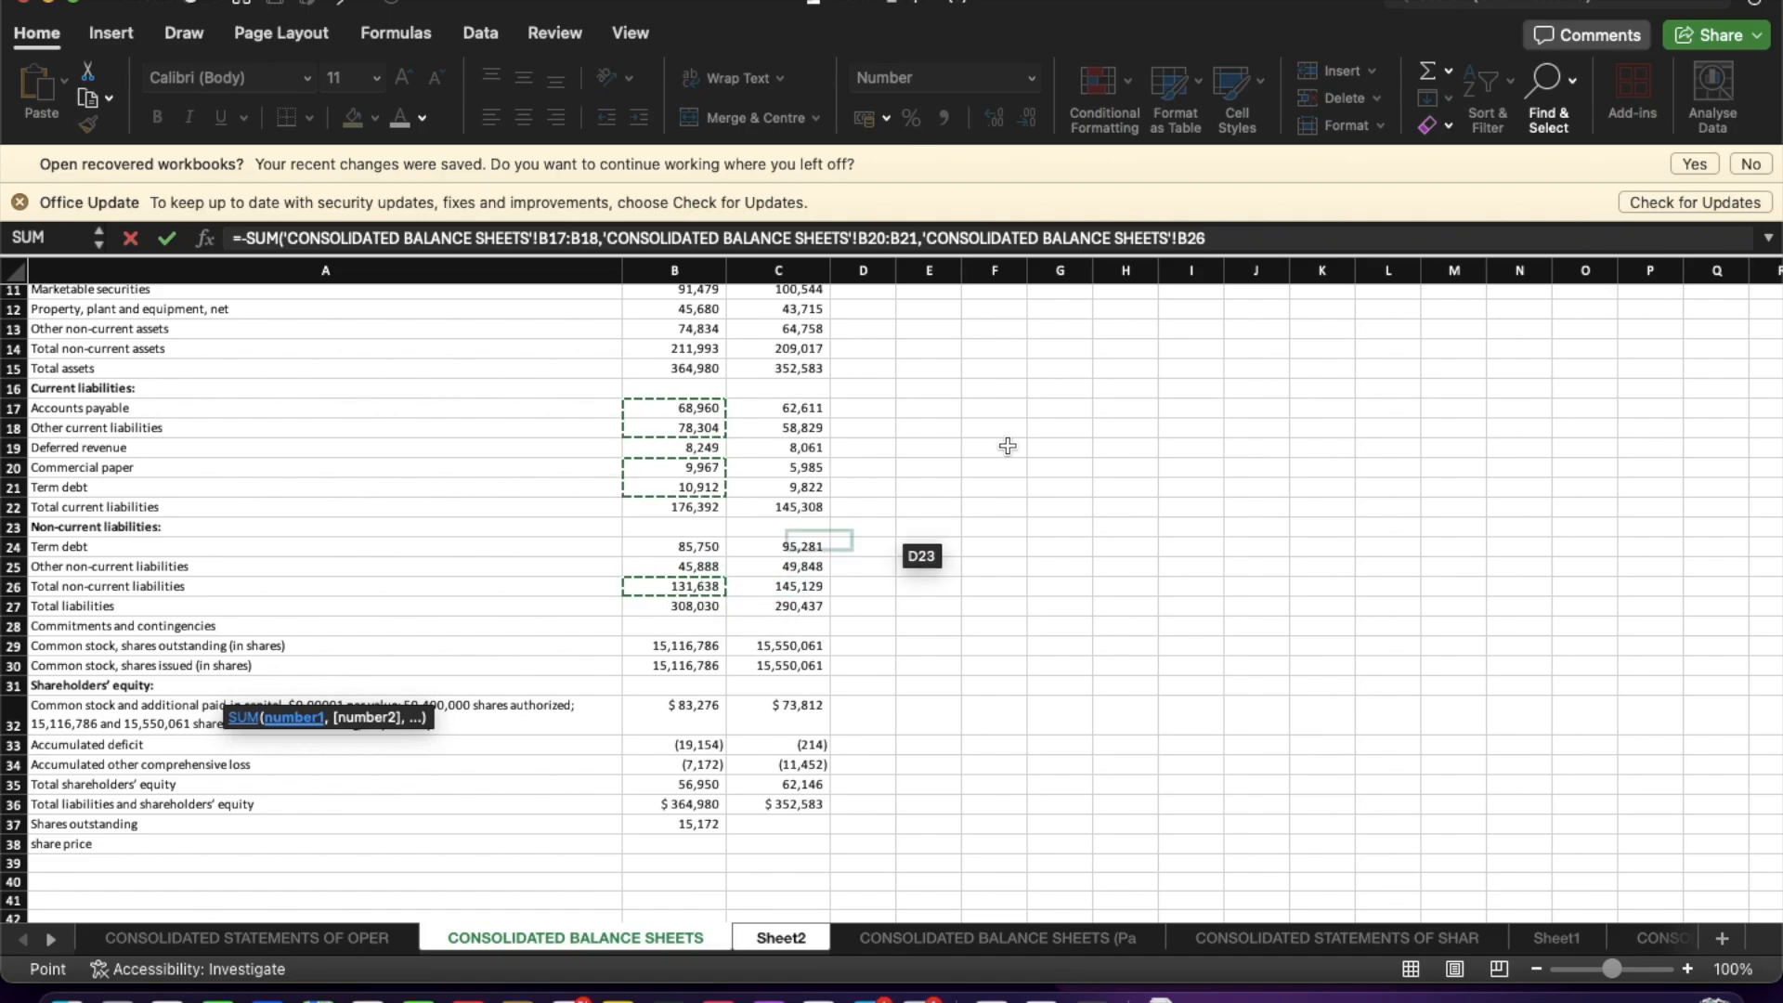
{"action": "key", "text": "Return"}
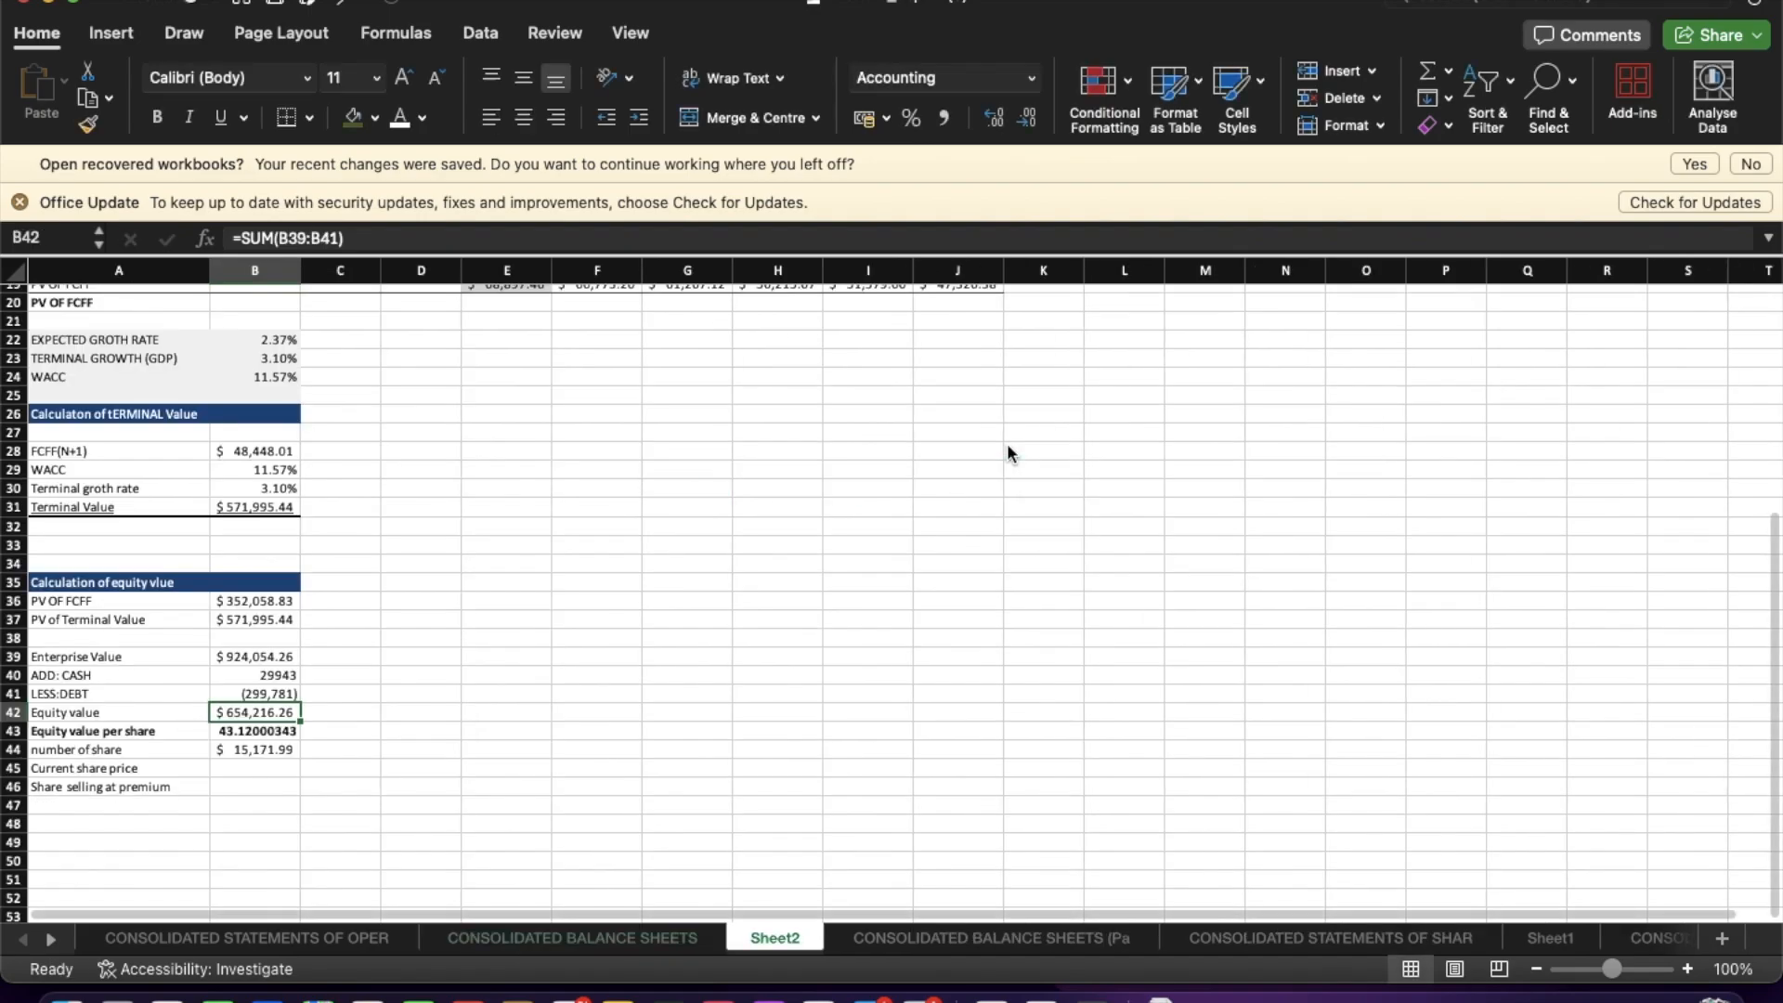
Check Apple's current share price in the web browser.
{"action": "left_click", "coordinate": [390, 838]}
{"action": "left_click", "coordinate": [250, 771]}
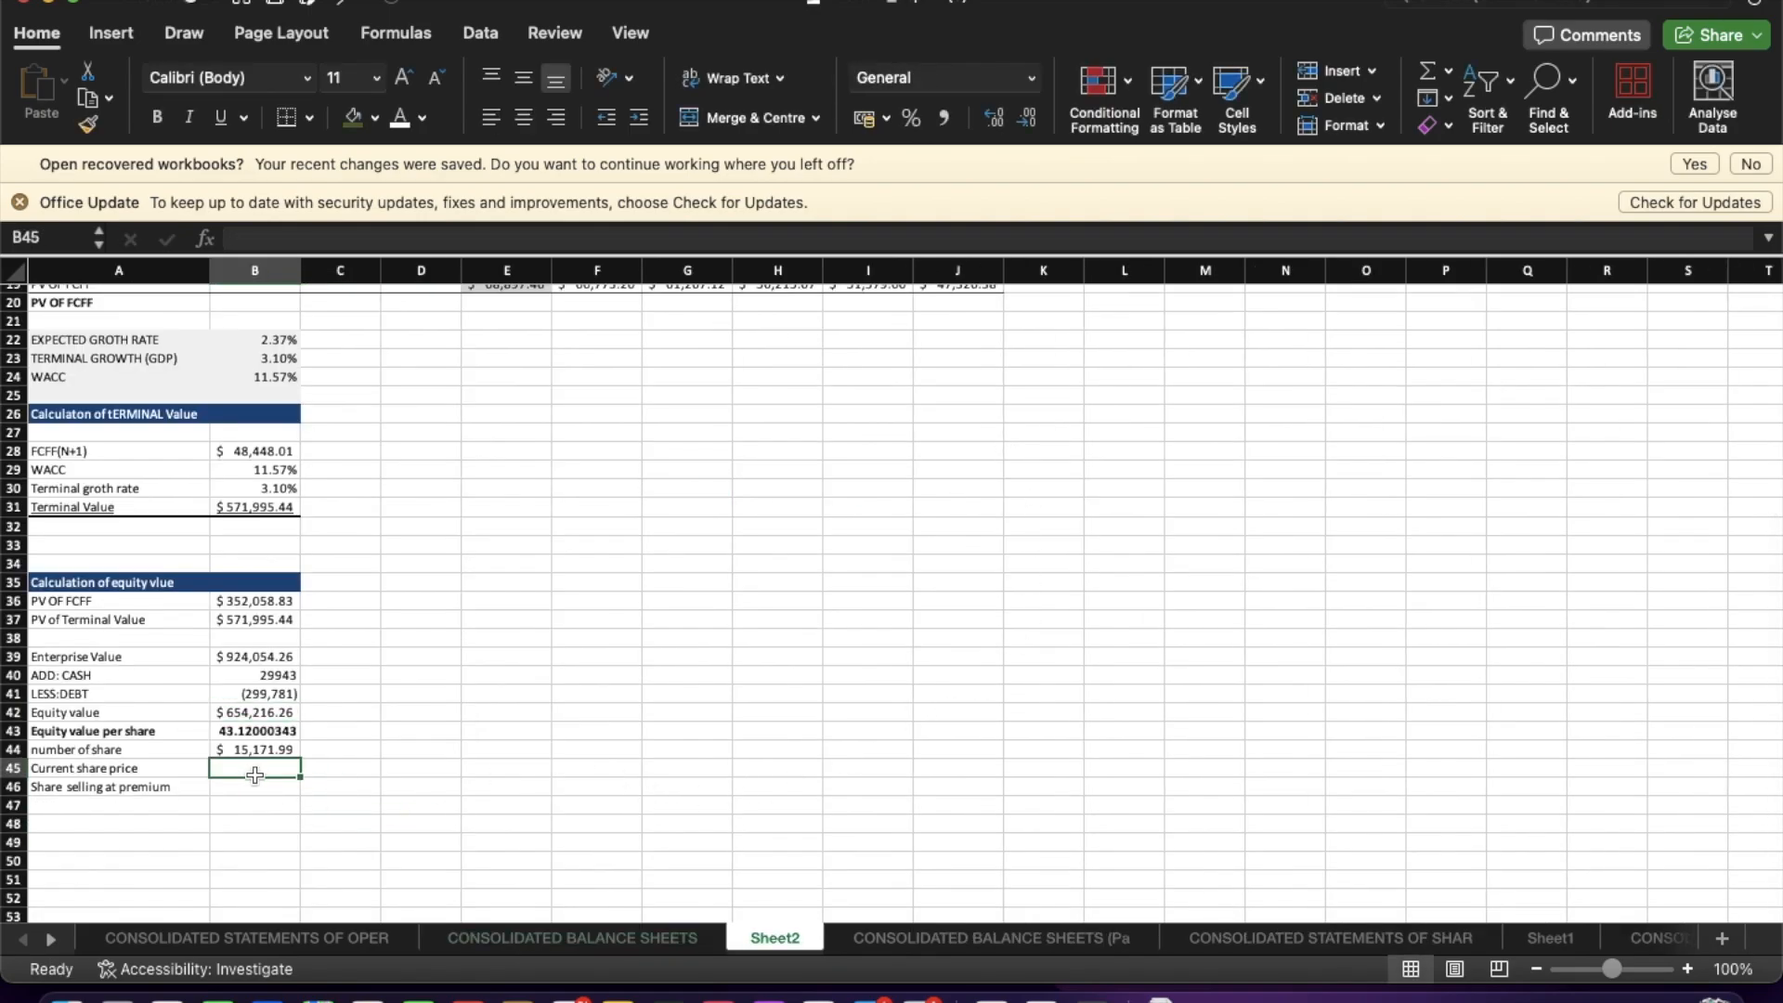
{"action": "key", "text": "ctrl+Up"}
{"action": "left_click", "coordinate": [968, 69]}
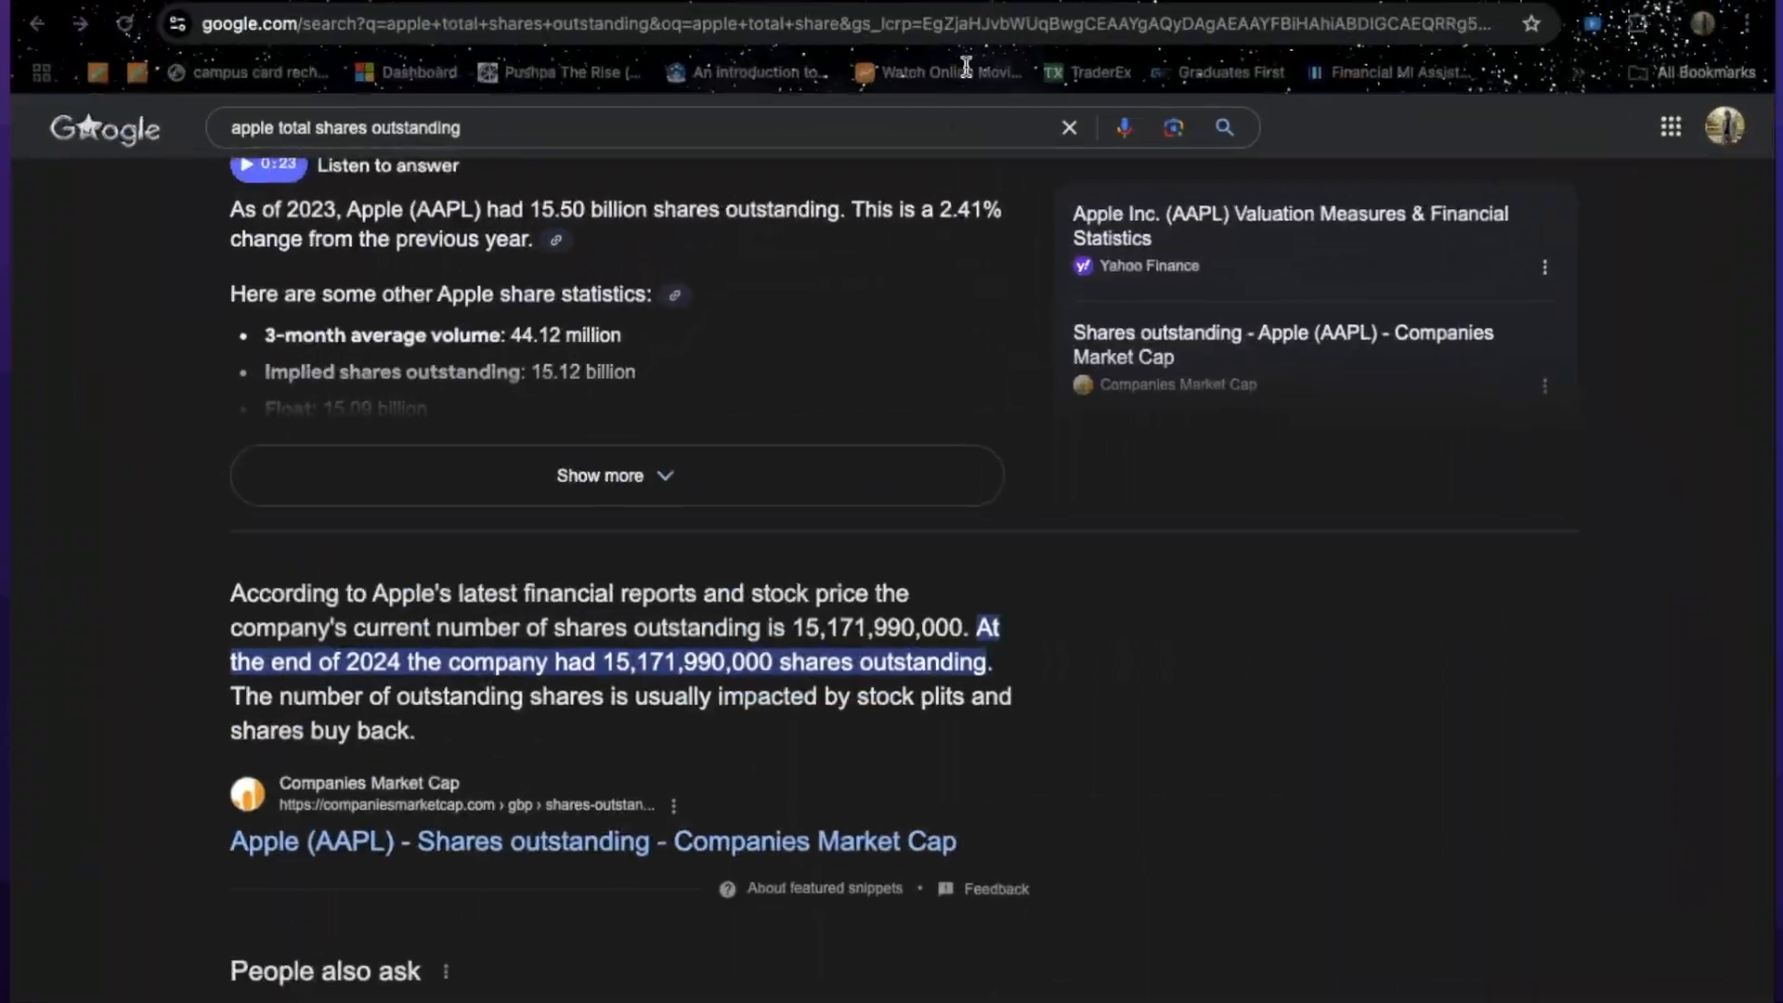
{"action": "left_click", "coordinate": [1393, 2]}
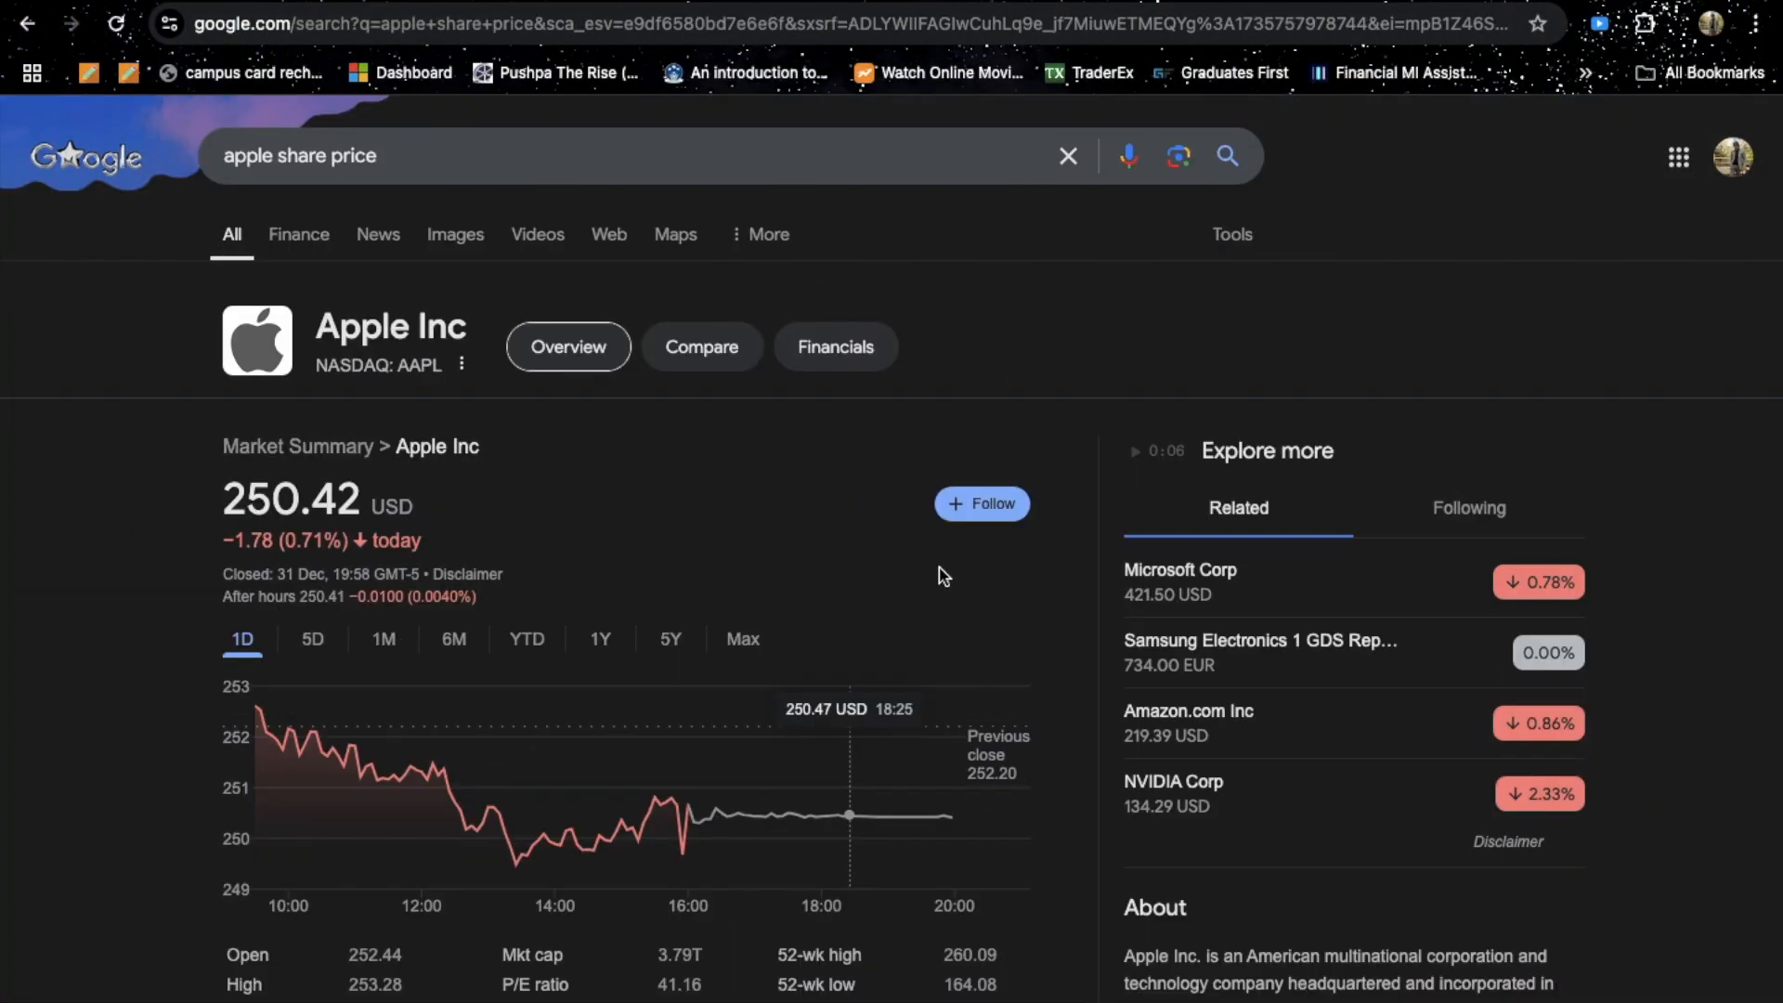
{"action": "key", "text": "ctrl+Up"}
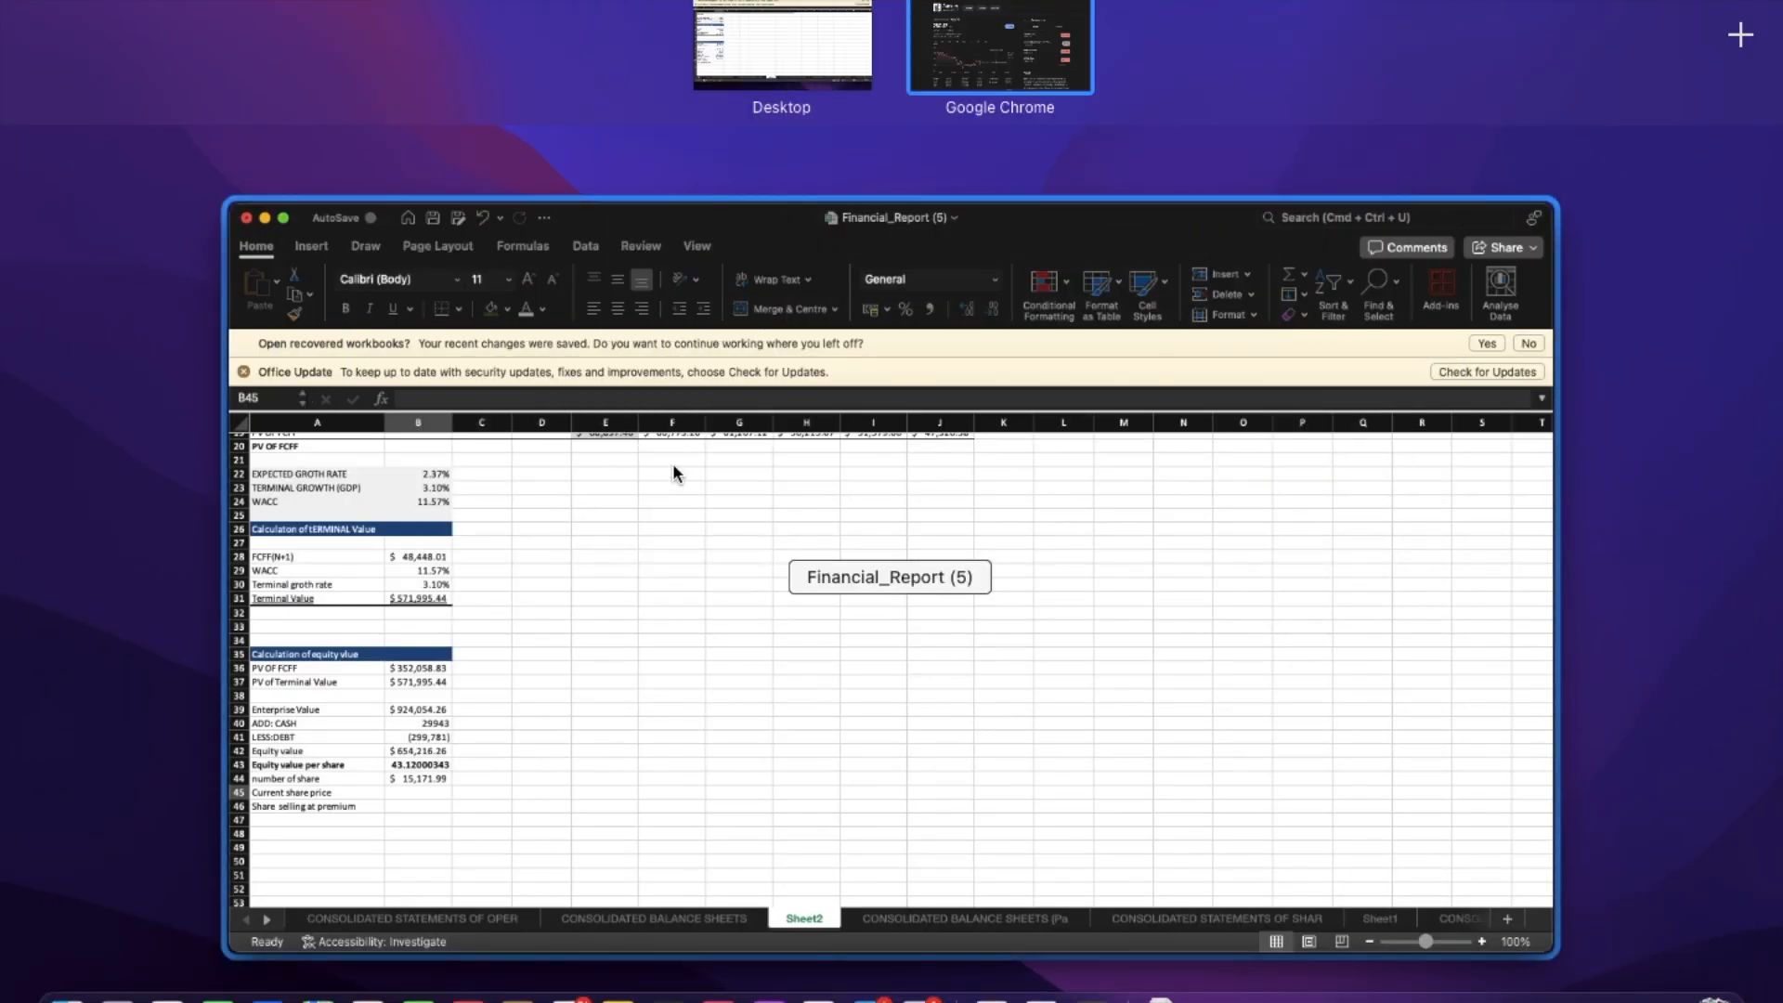
{"action": "left_click", "coordinate": [1006, 51]}
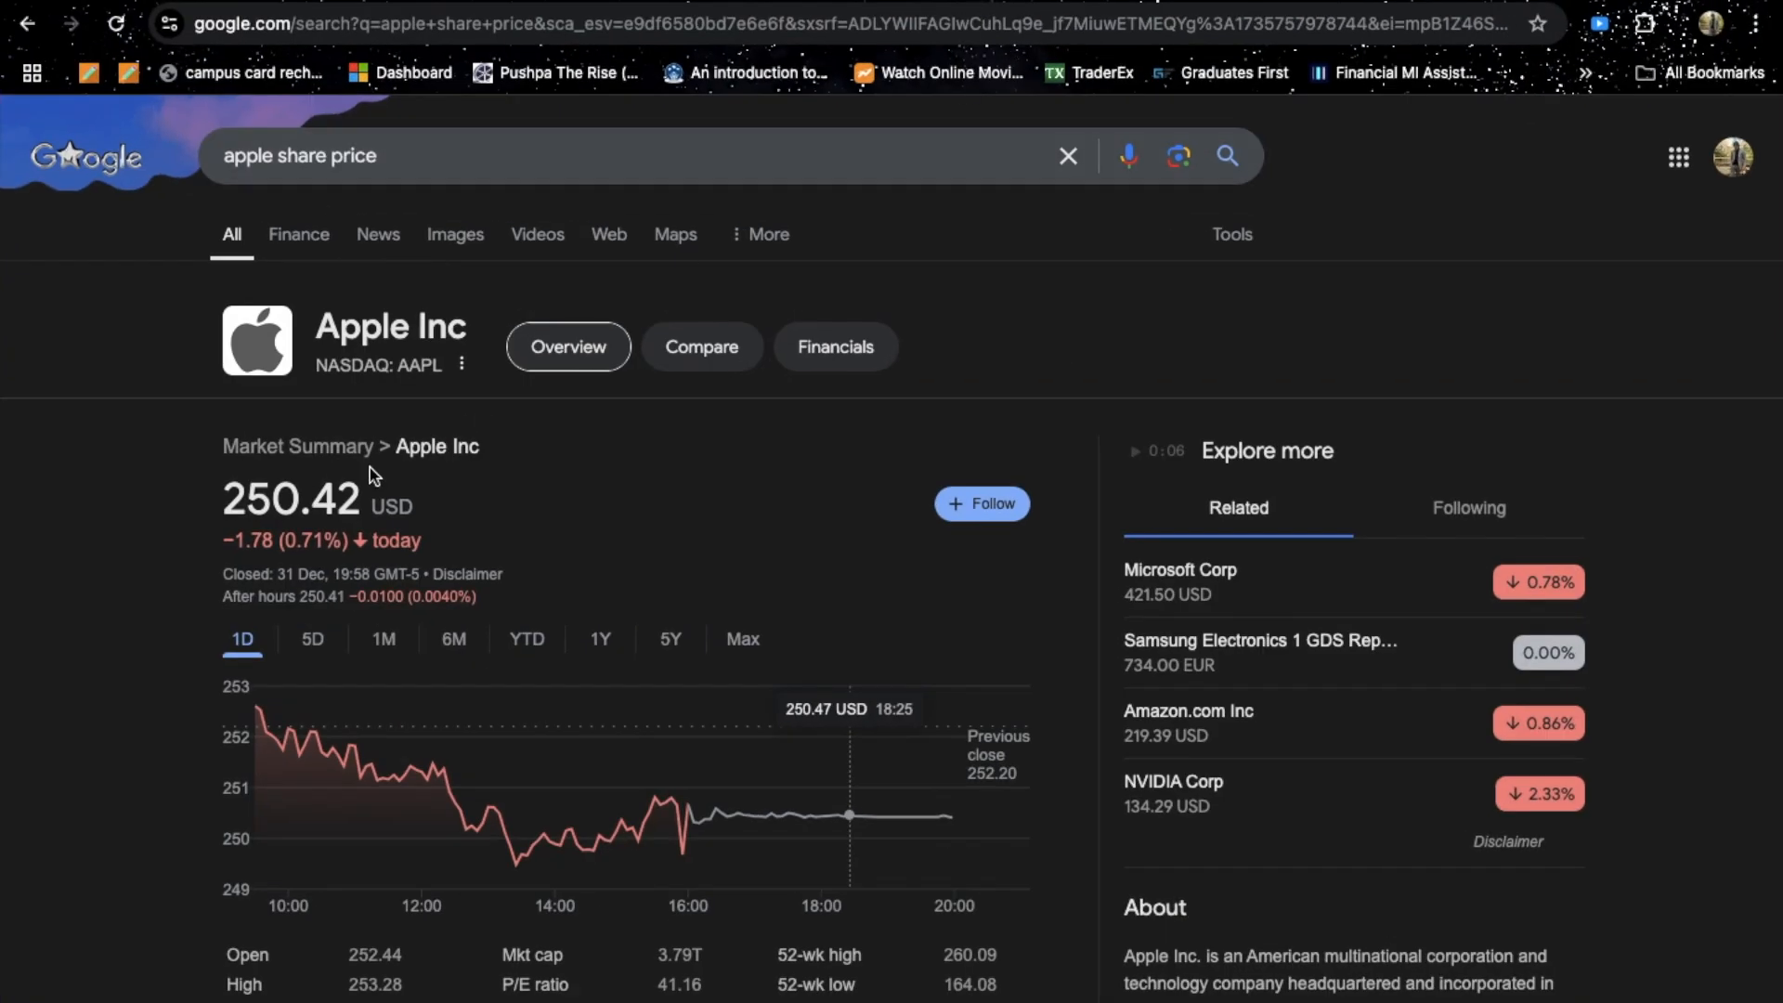
{"action": "key", "text": "ctrl+Up"}
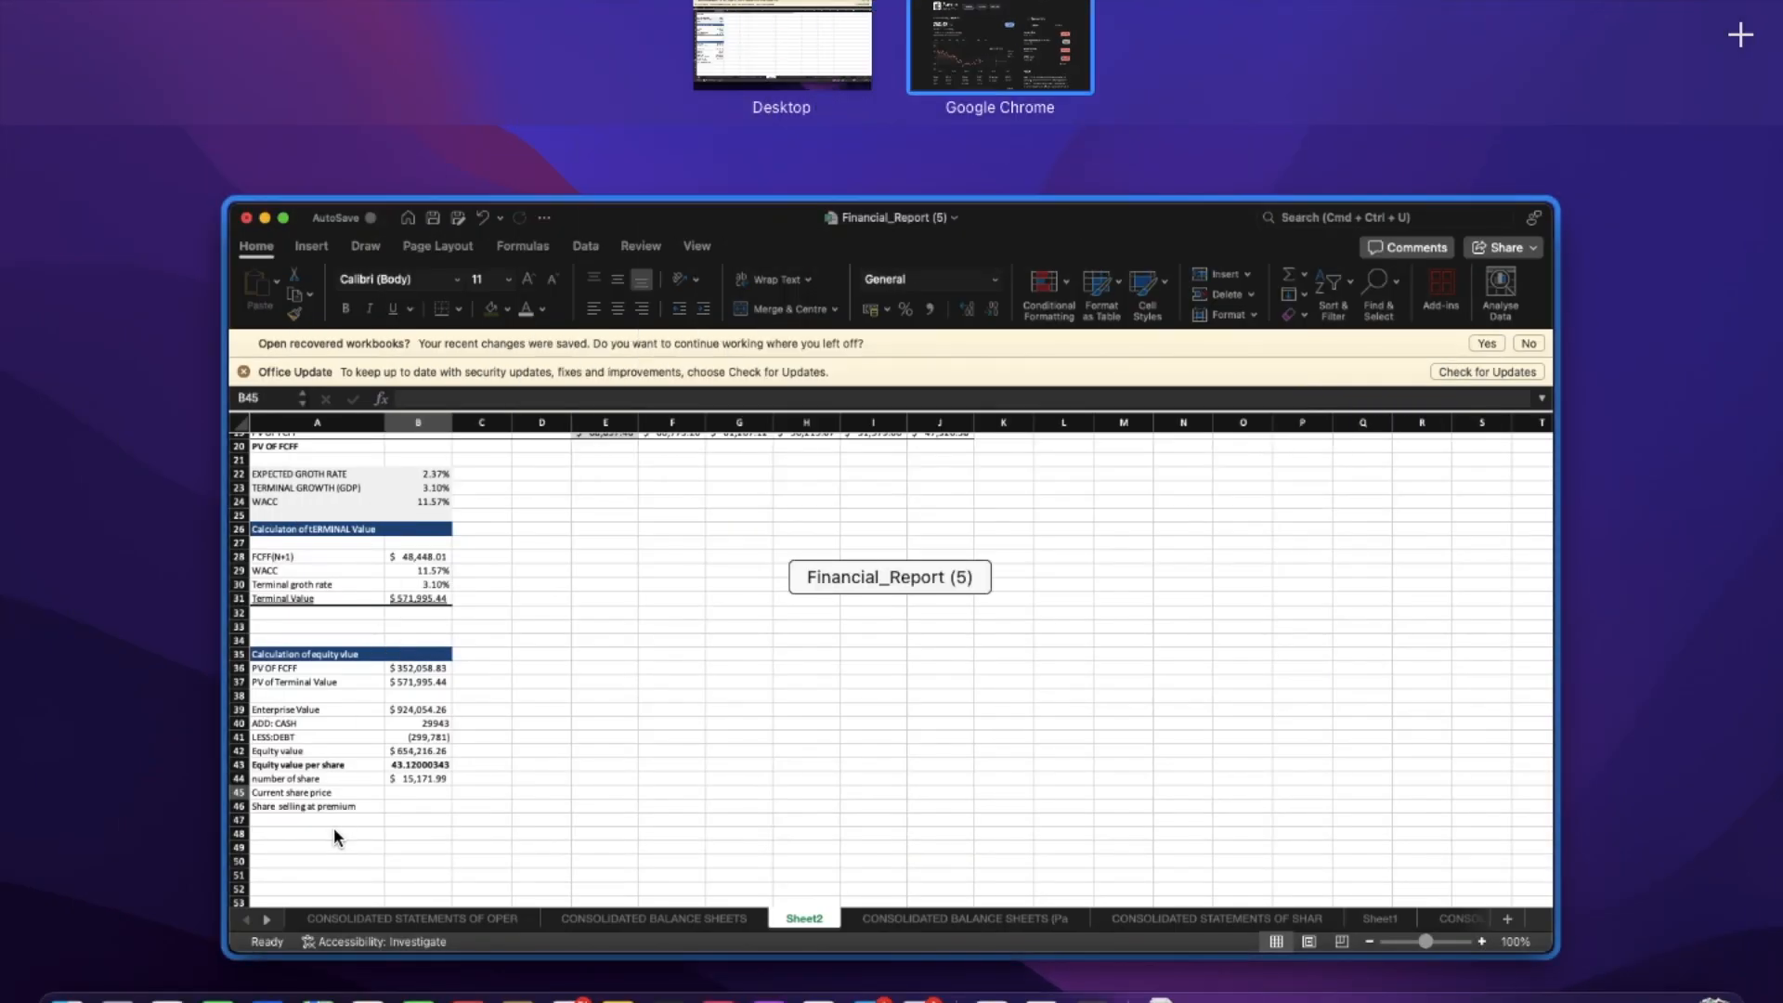
{"action": "left_click", "coordinate": [332, 826]}
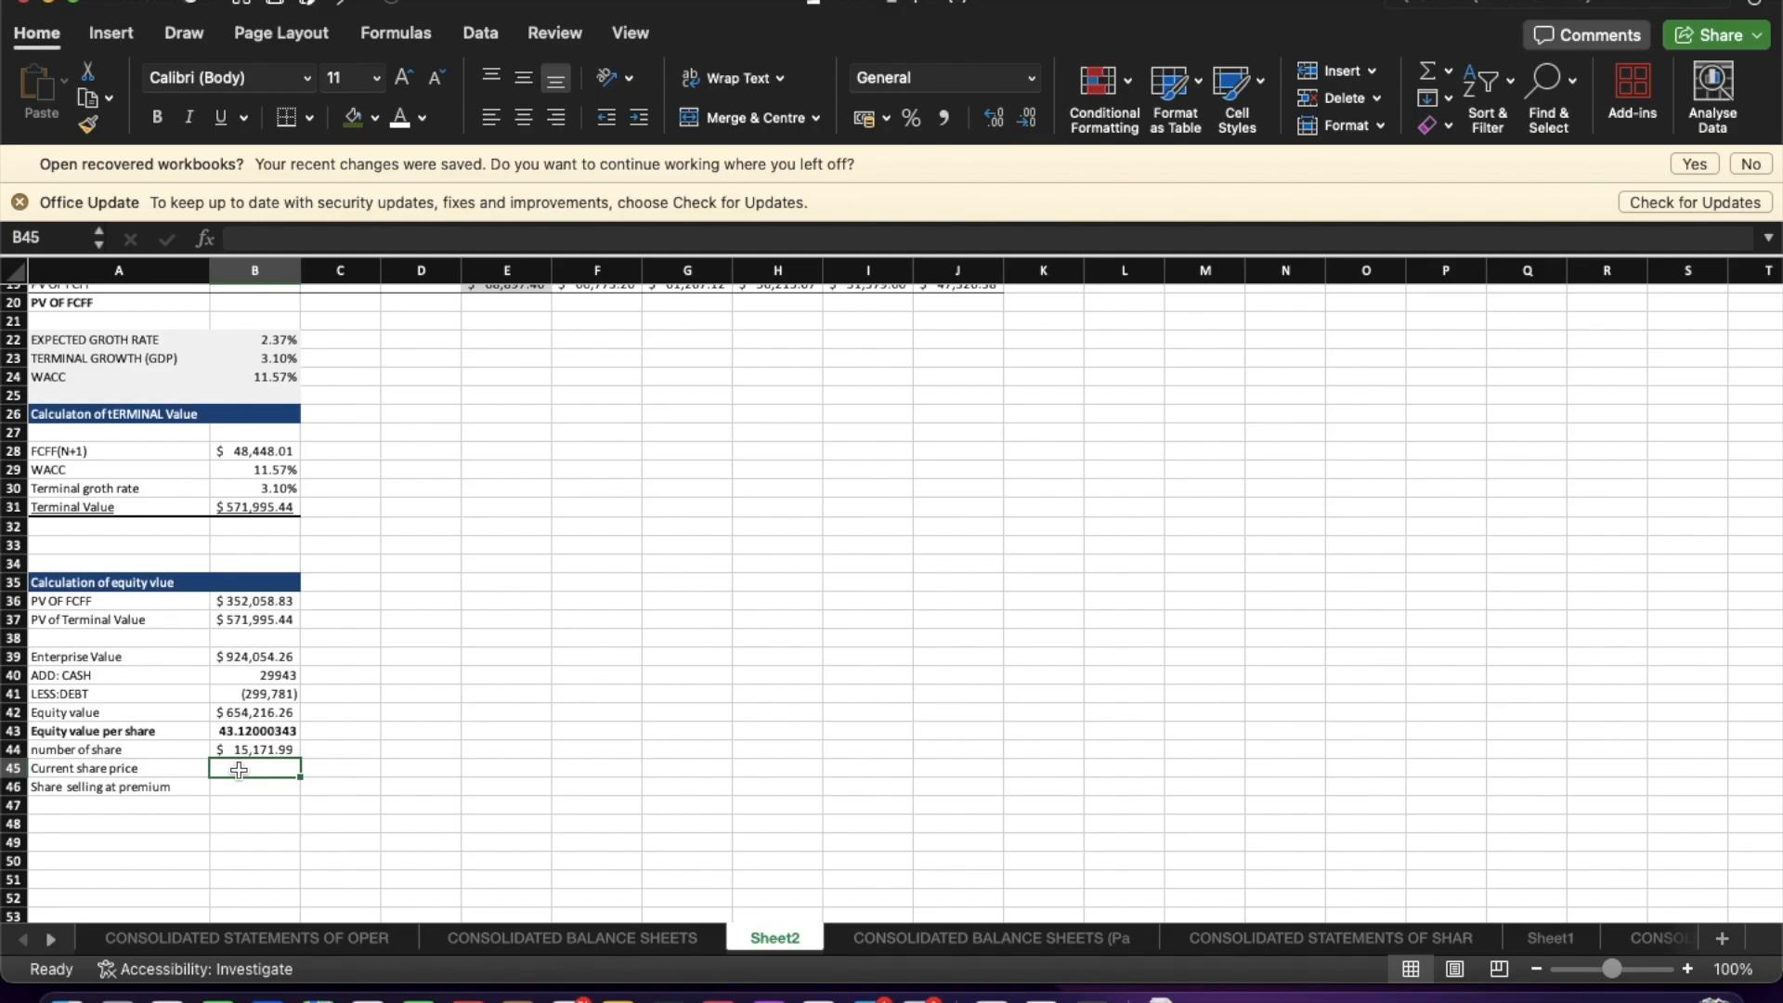
Enter 250.42 as the Current share price in B45.
{"action": "type", "text": "250."}
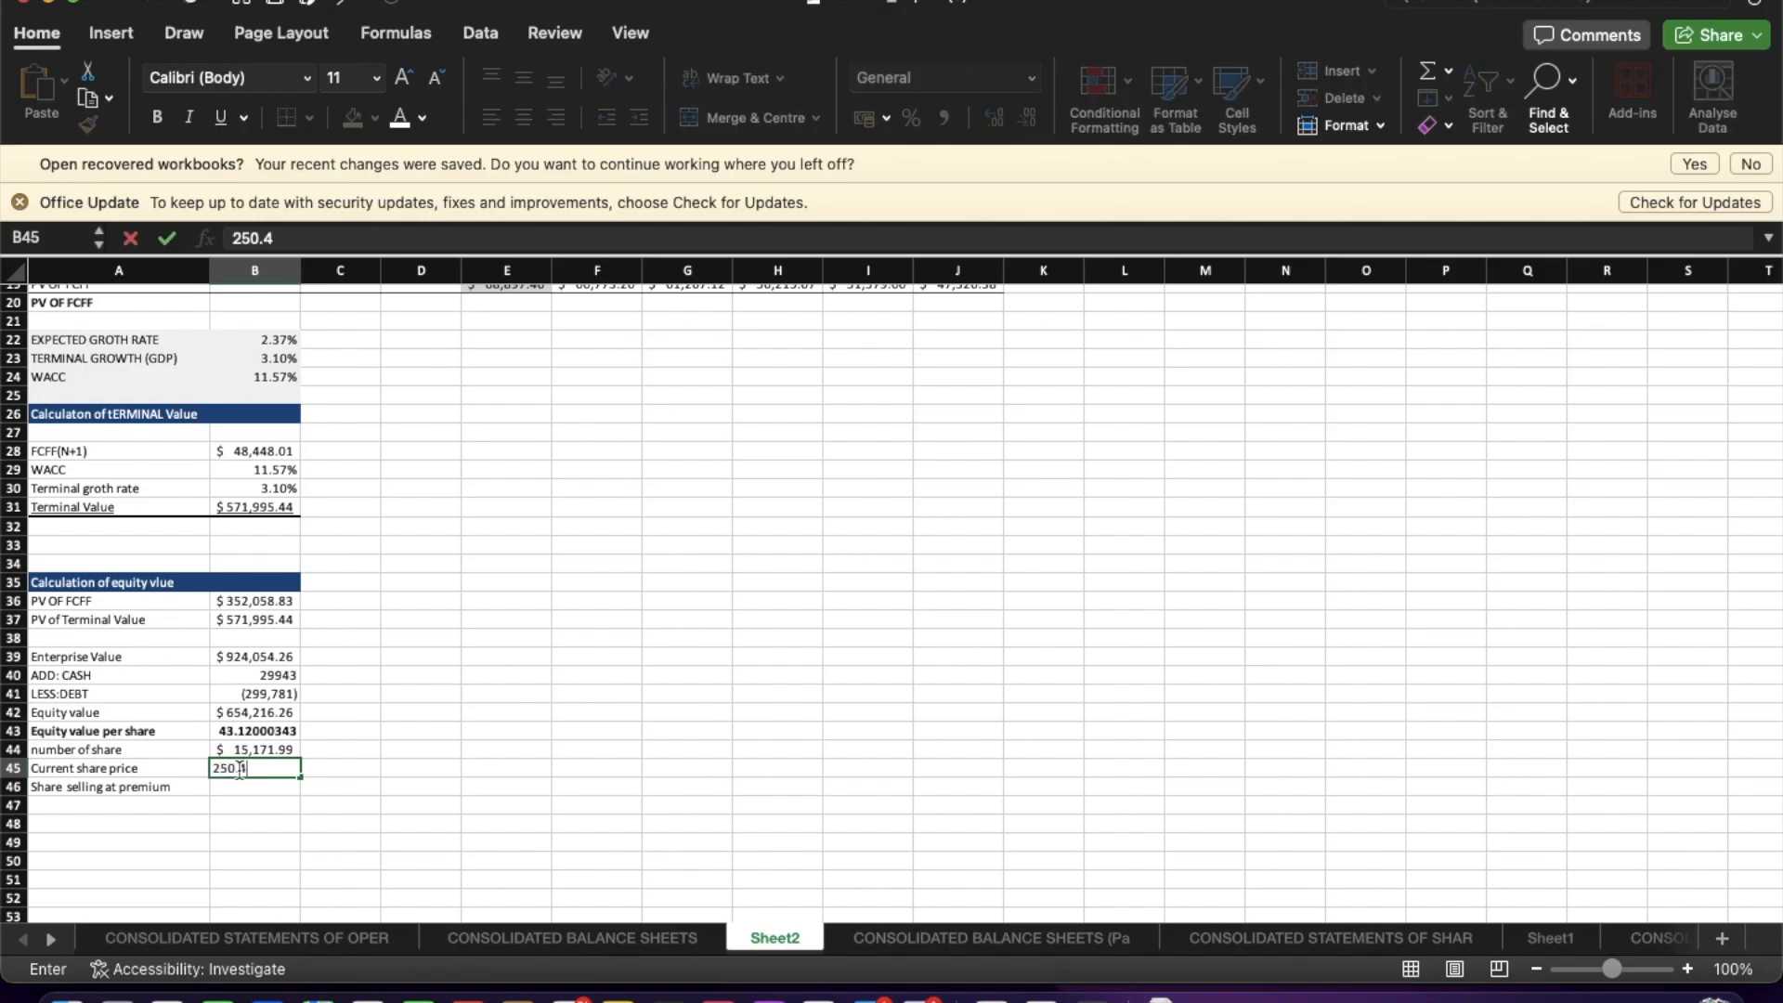
{"action": "type", "text": "42"}
{"action": "key", "text": "Return"}
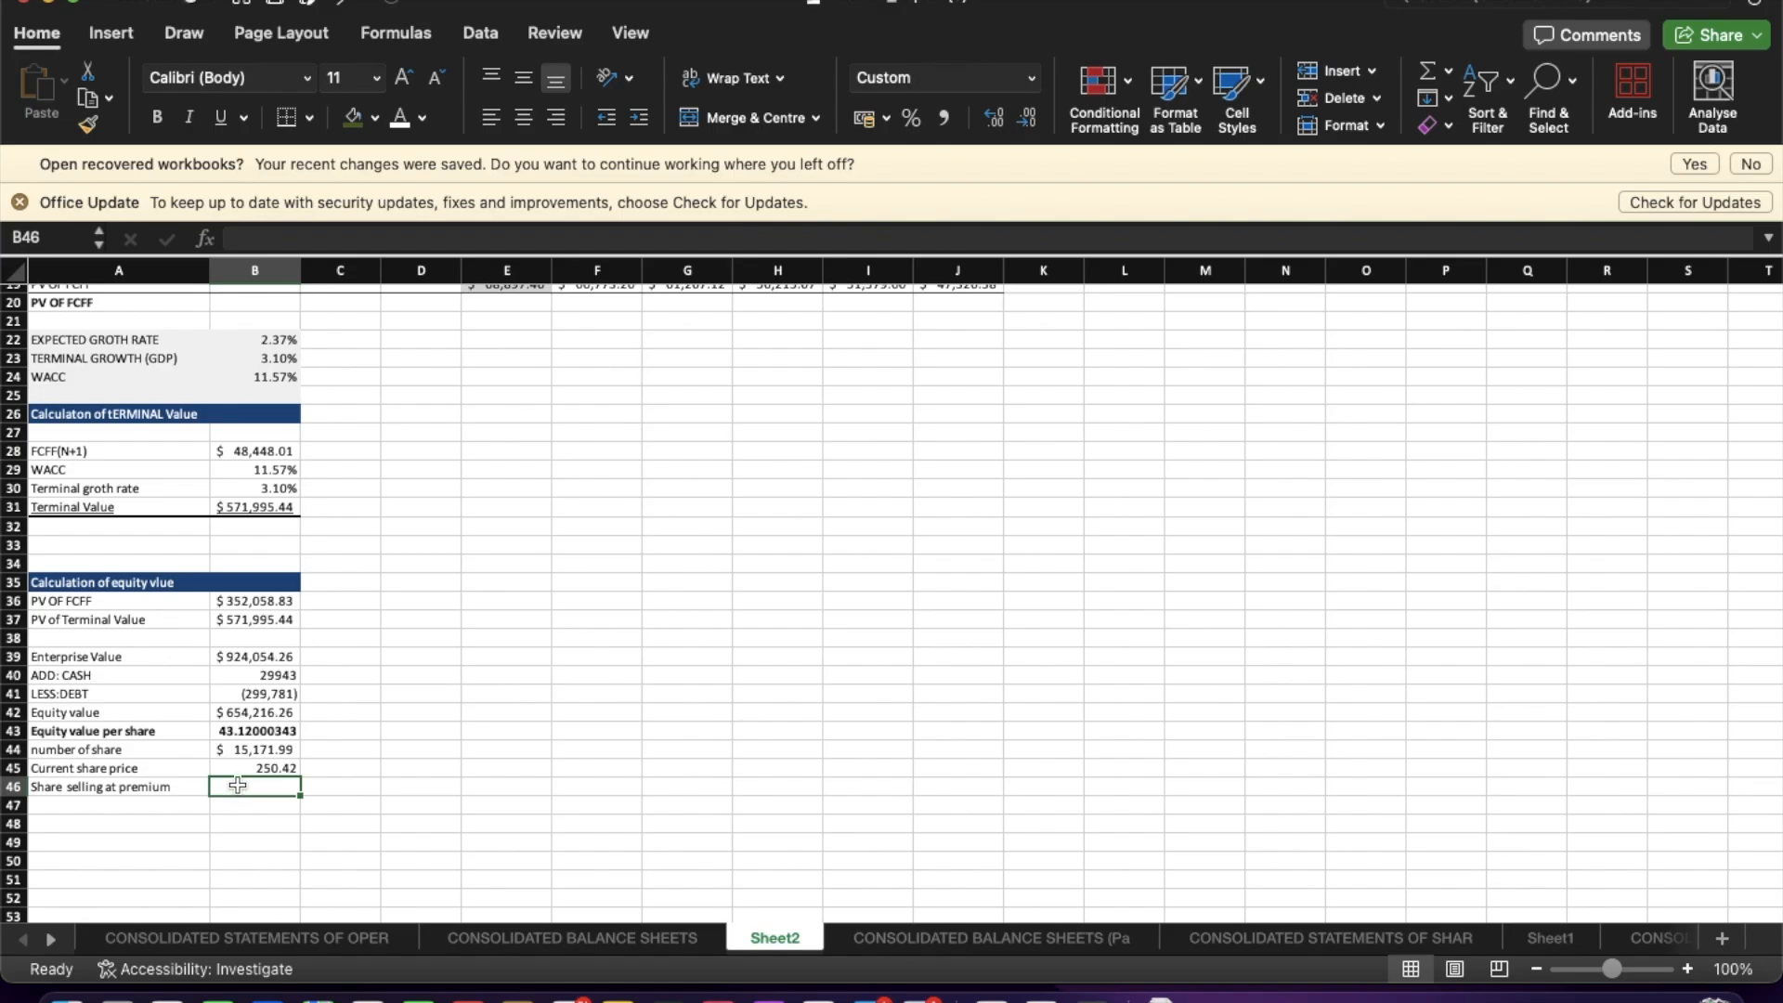
Compute Share selling at premium in B46 as current share price divided by equity value per share (=B45/B43).
{"action": "type", "text": "="}
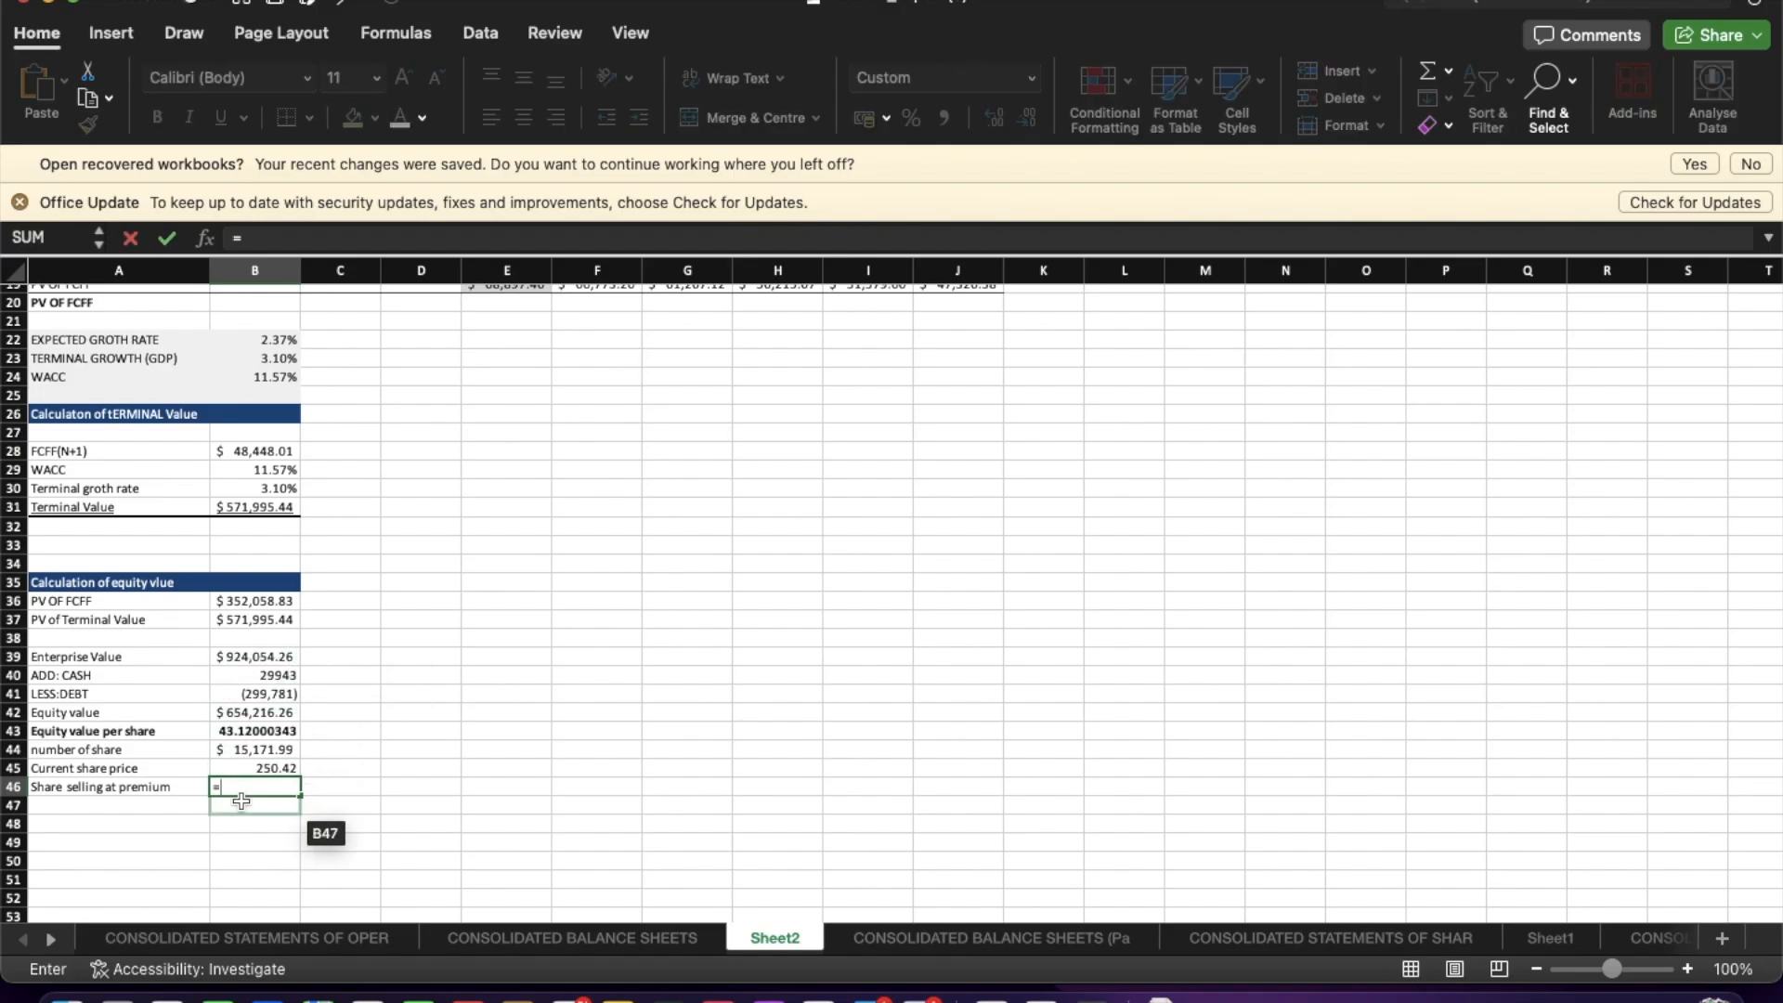
{"action": "left_click", "coordinate": [265, 770]}
{"action": "type", "text": "/"}
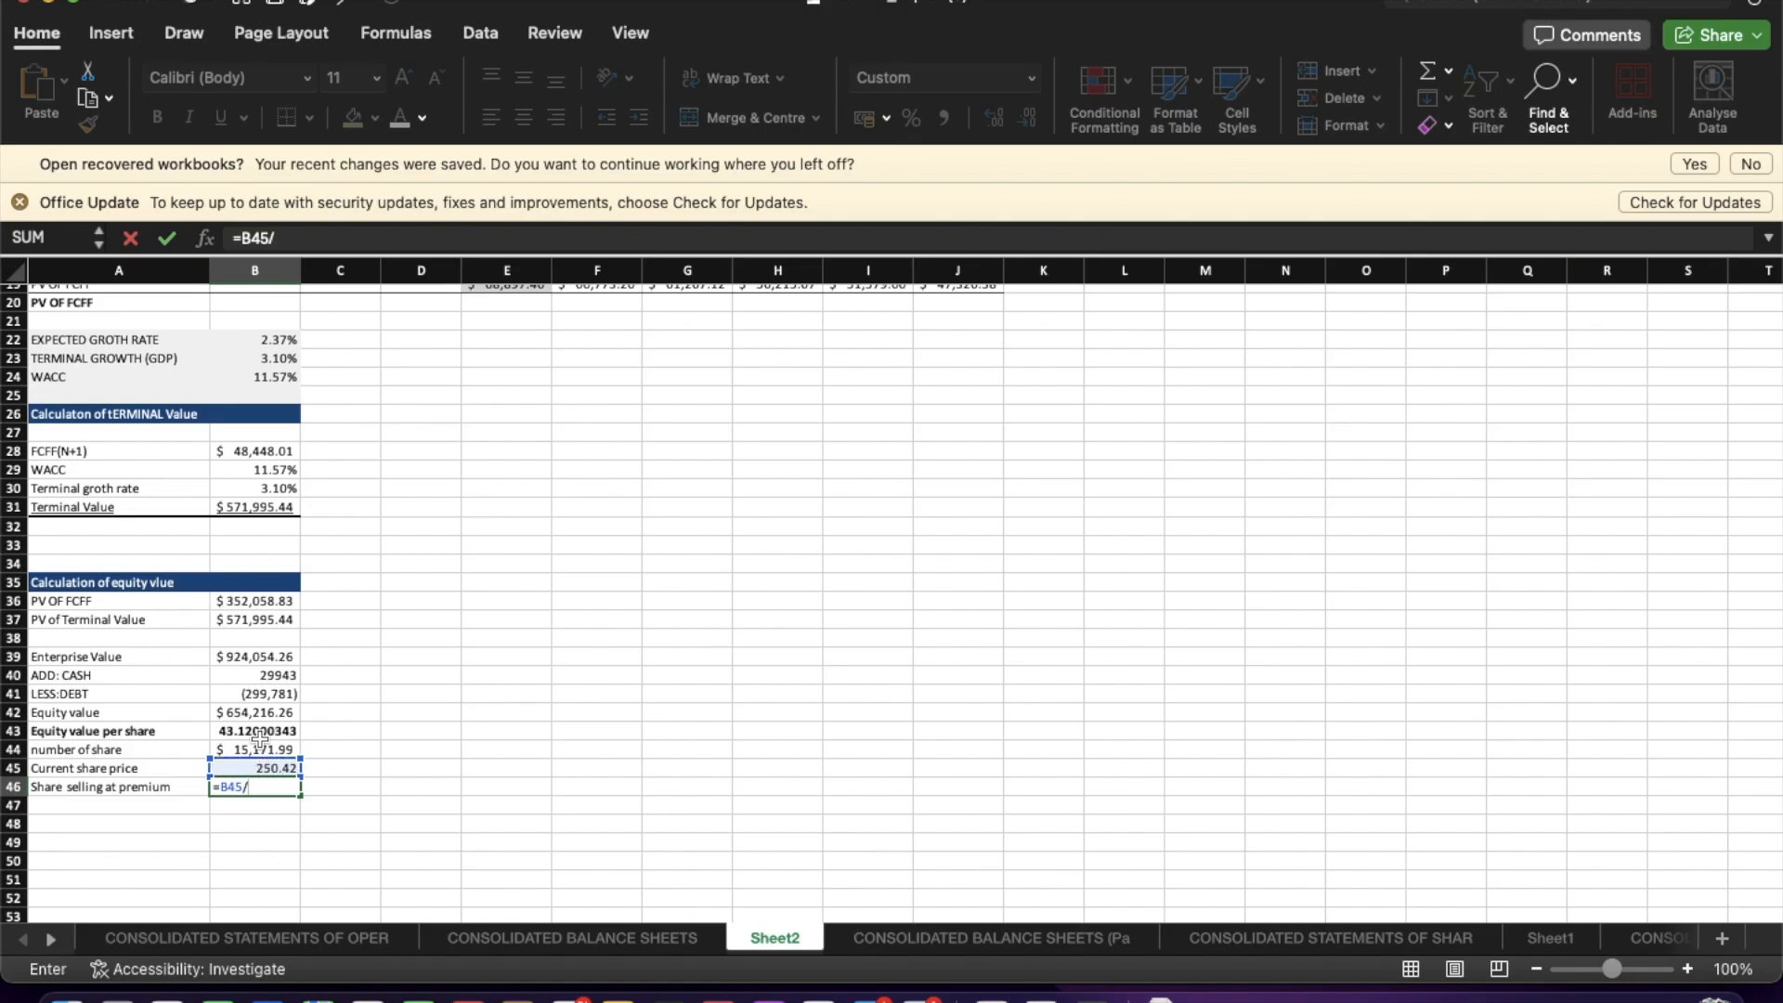
{"action": "left_click", "coordinate": [258, 730]}
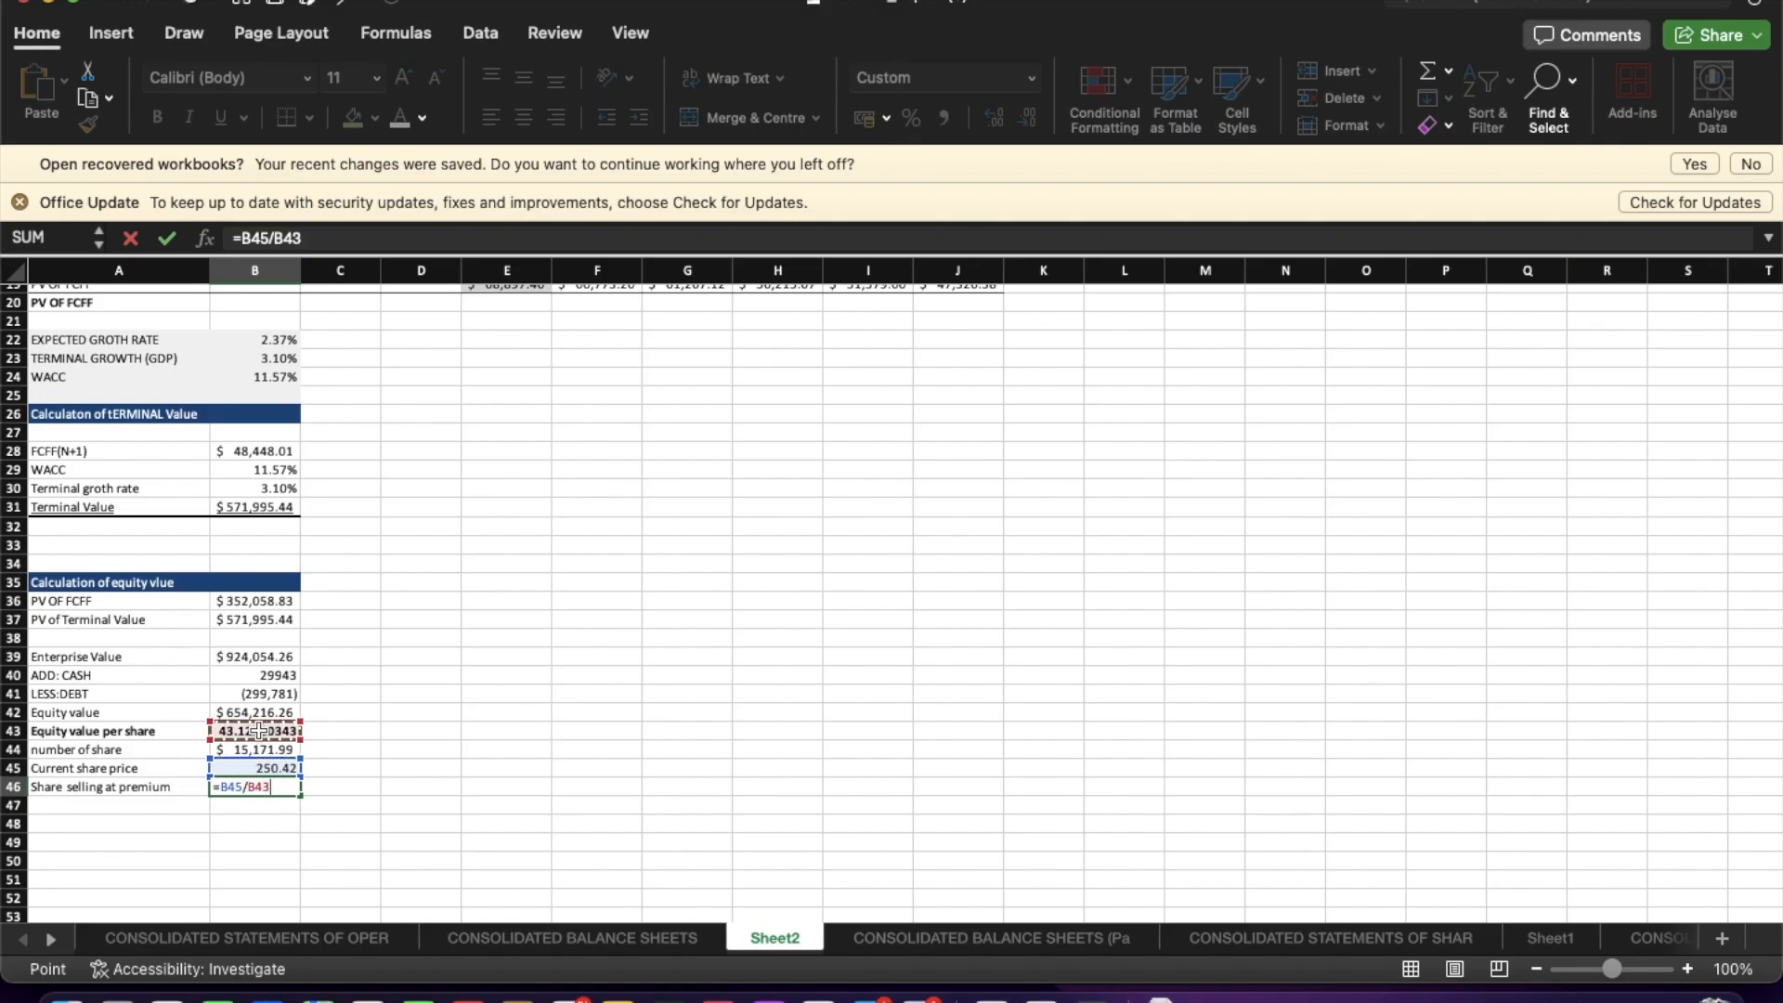
{"action": "key", "text": "Return"}
{"action": "left_click", "coordinate": [273, 788]}
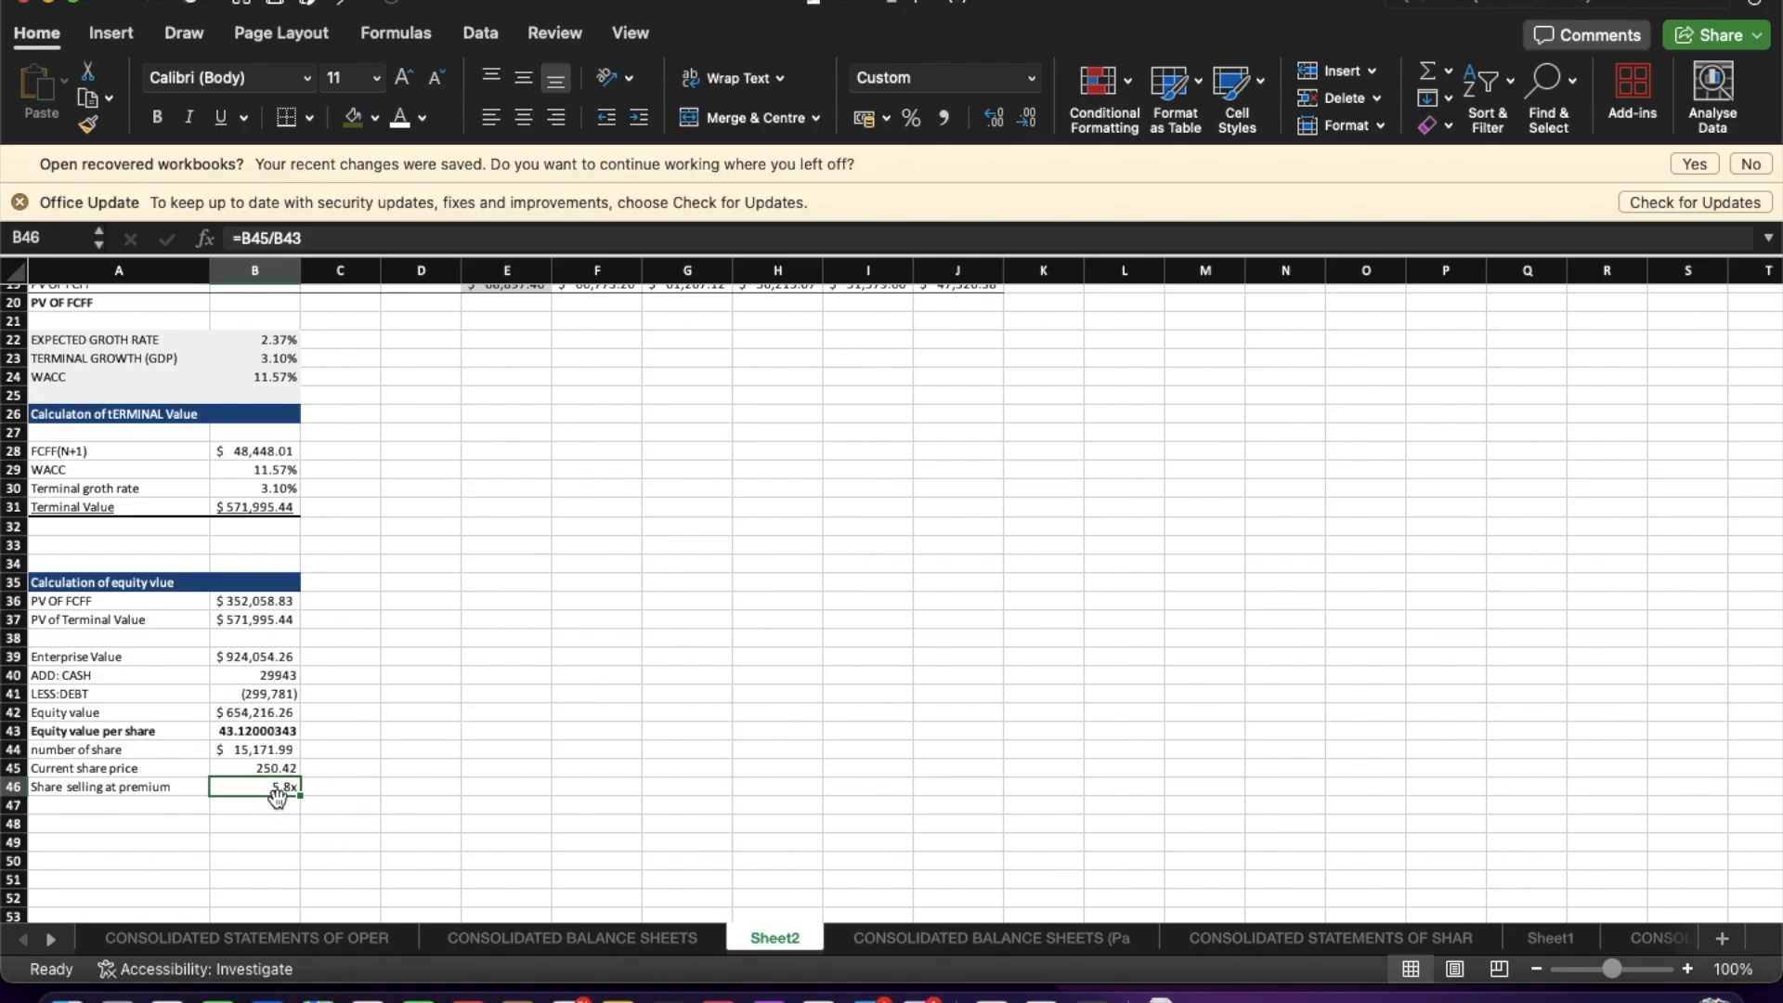
{"action": "left_click", "coordinate": [277, 823]}
{"action": "left_click", "coordinate": [281, 786]}
{"action": "left_click", "coordinate": [312, 845]}
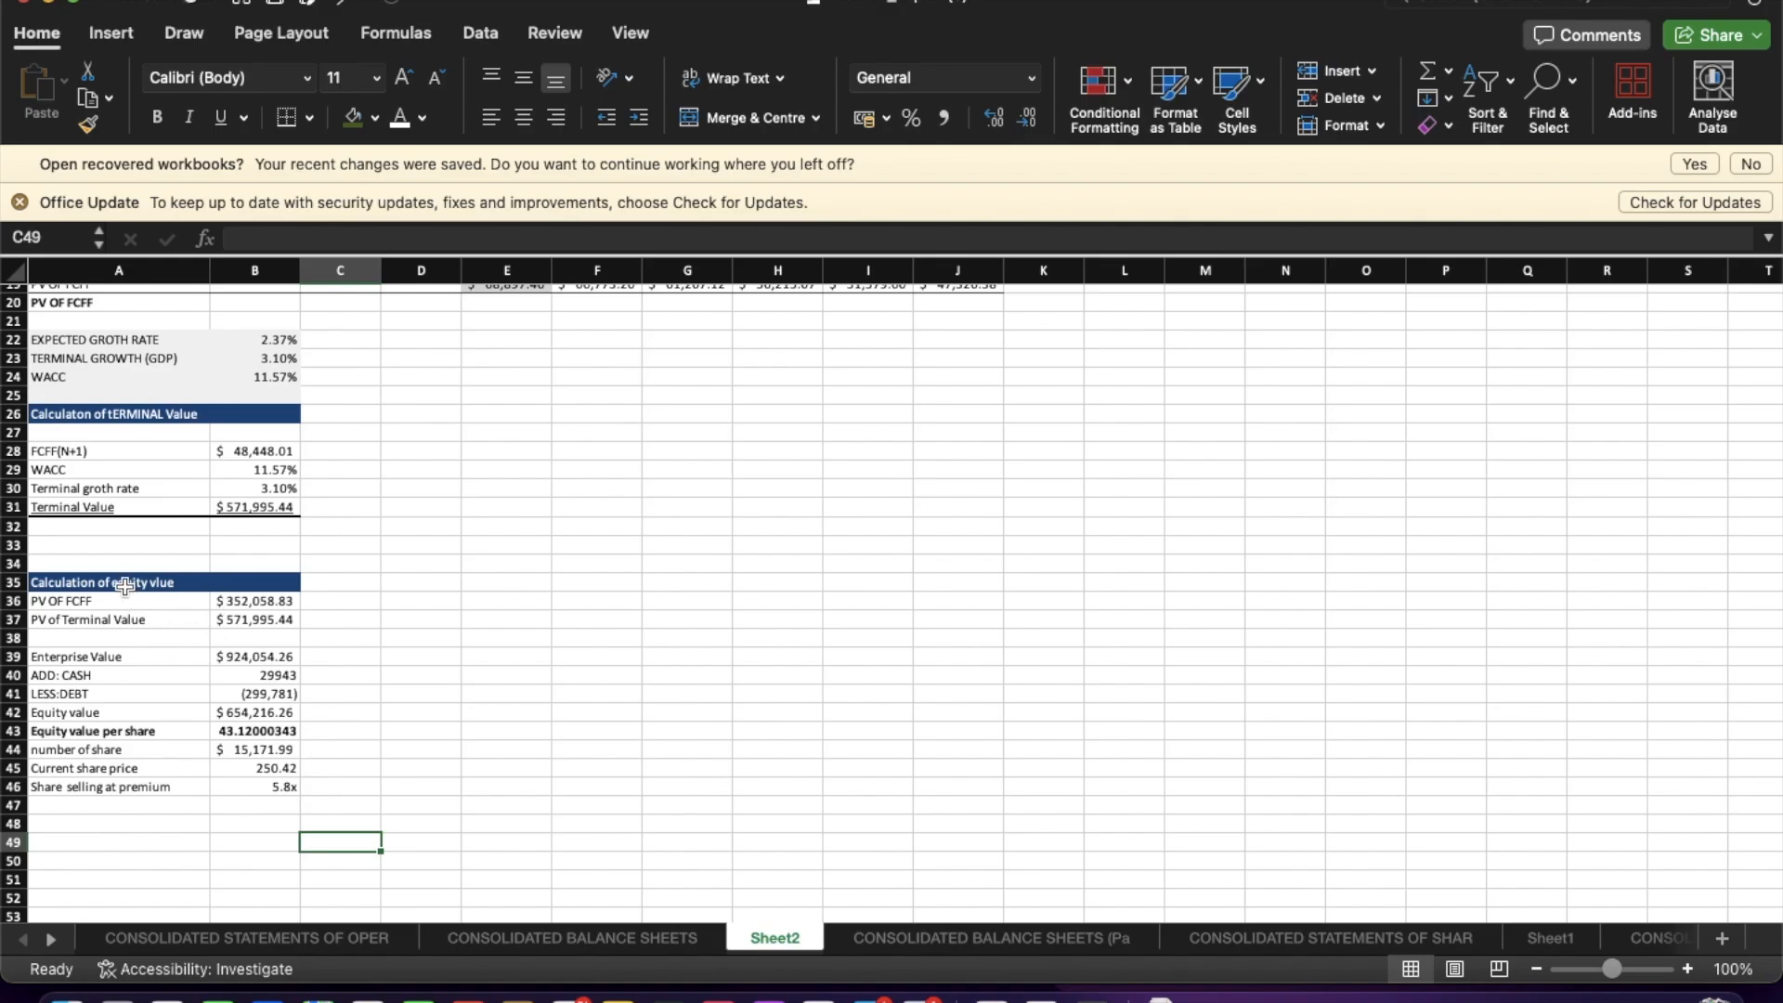
Correct the equity section heading in A35 to read 'Calculation of equity value'.
{"action": "left_click", "coordinate": [112, 653]}
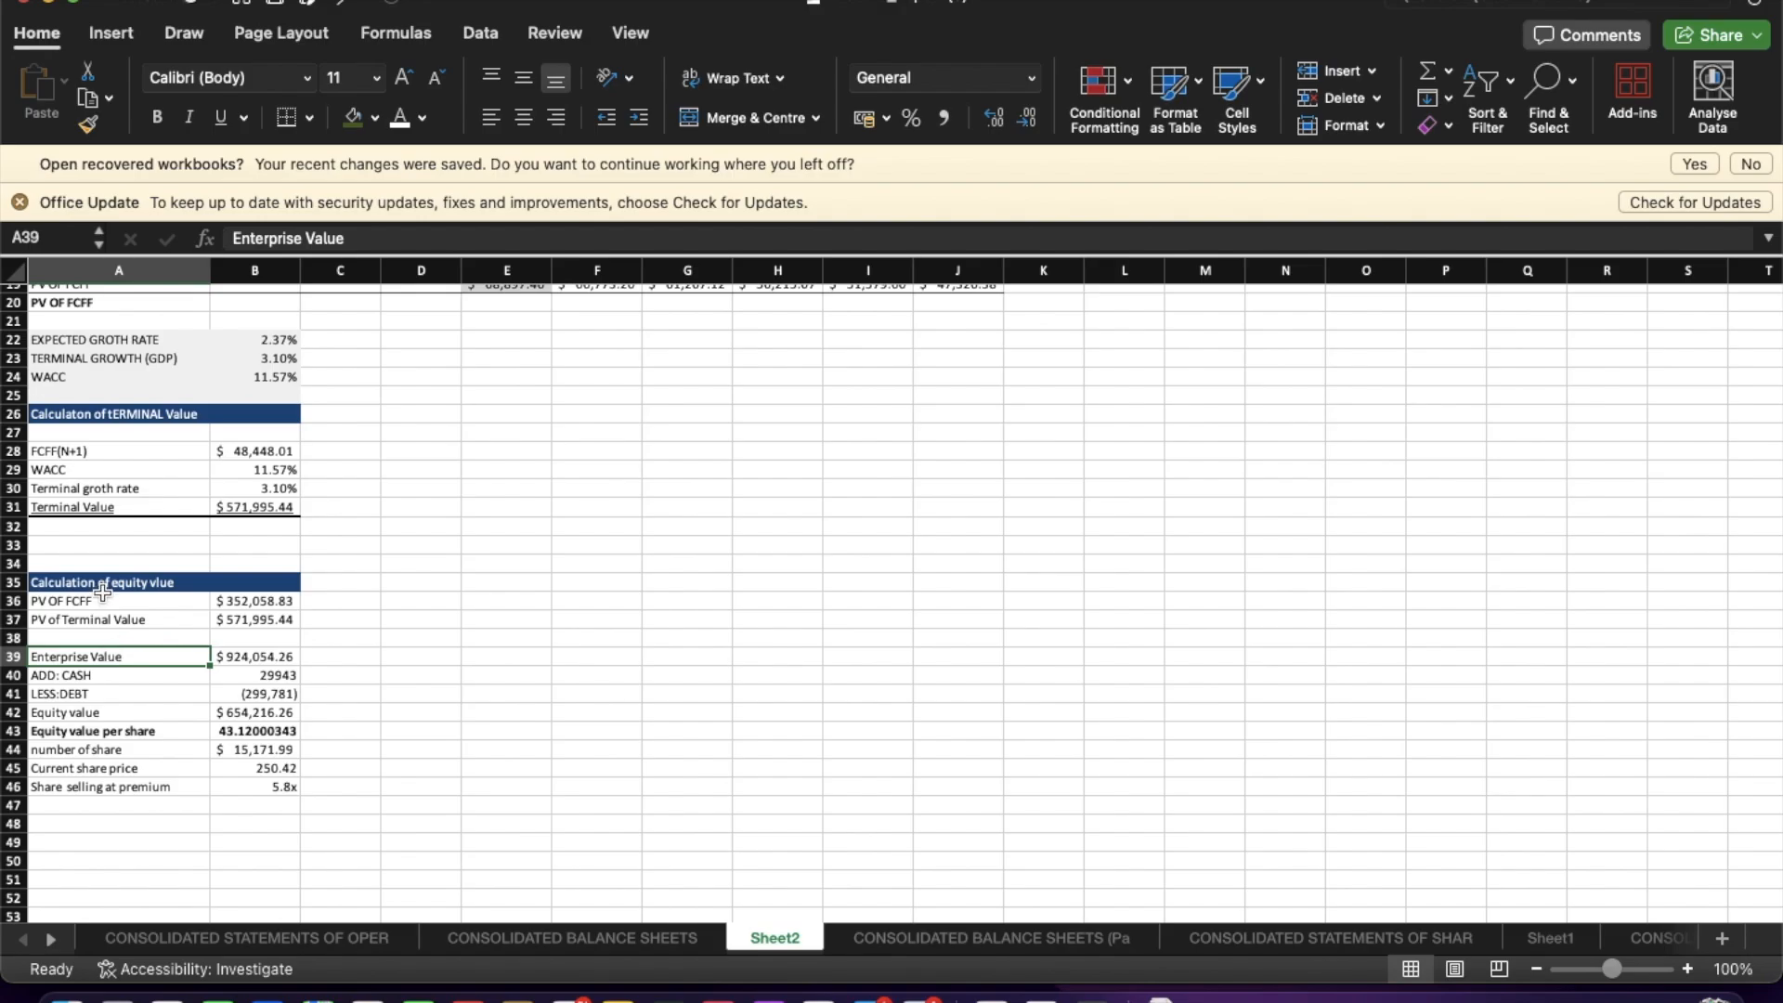
{"action": "left_click", "coordinate": [161, 576]}
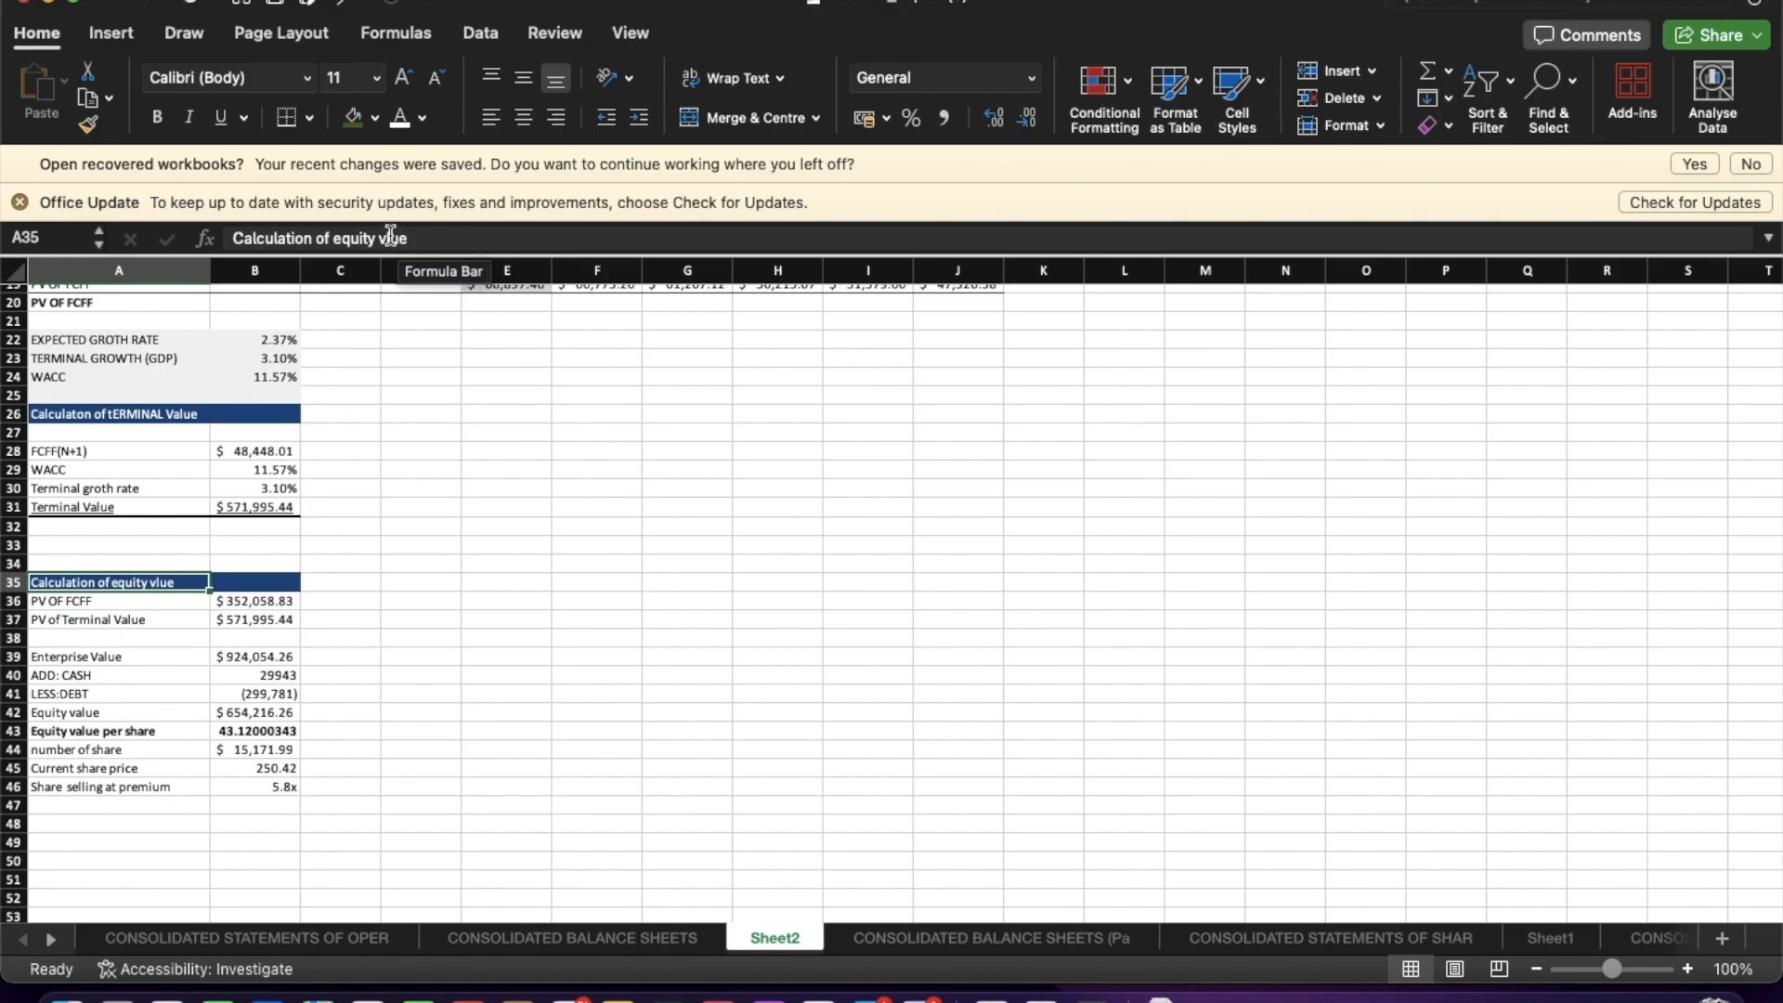
{"action": "left_click", "coordinate": [390, 235]}
{"action": "type", "text": "a"}
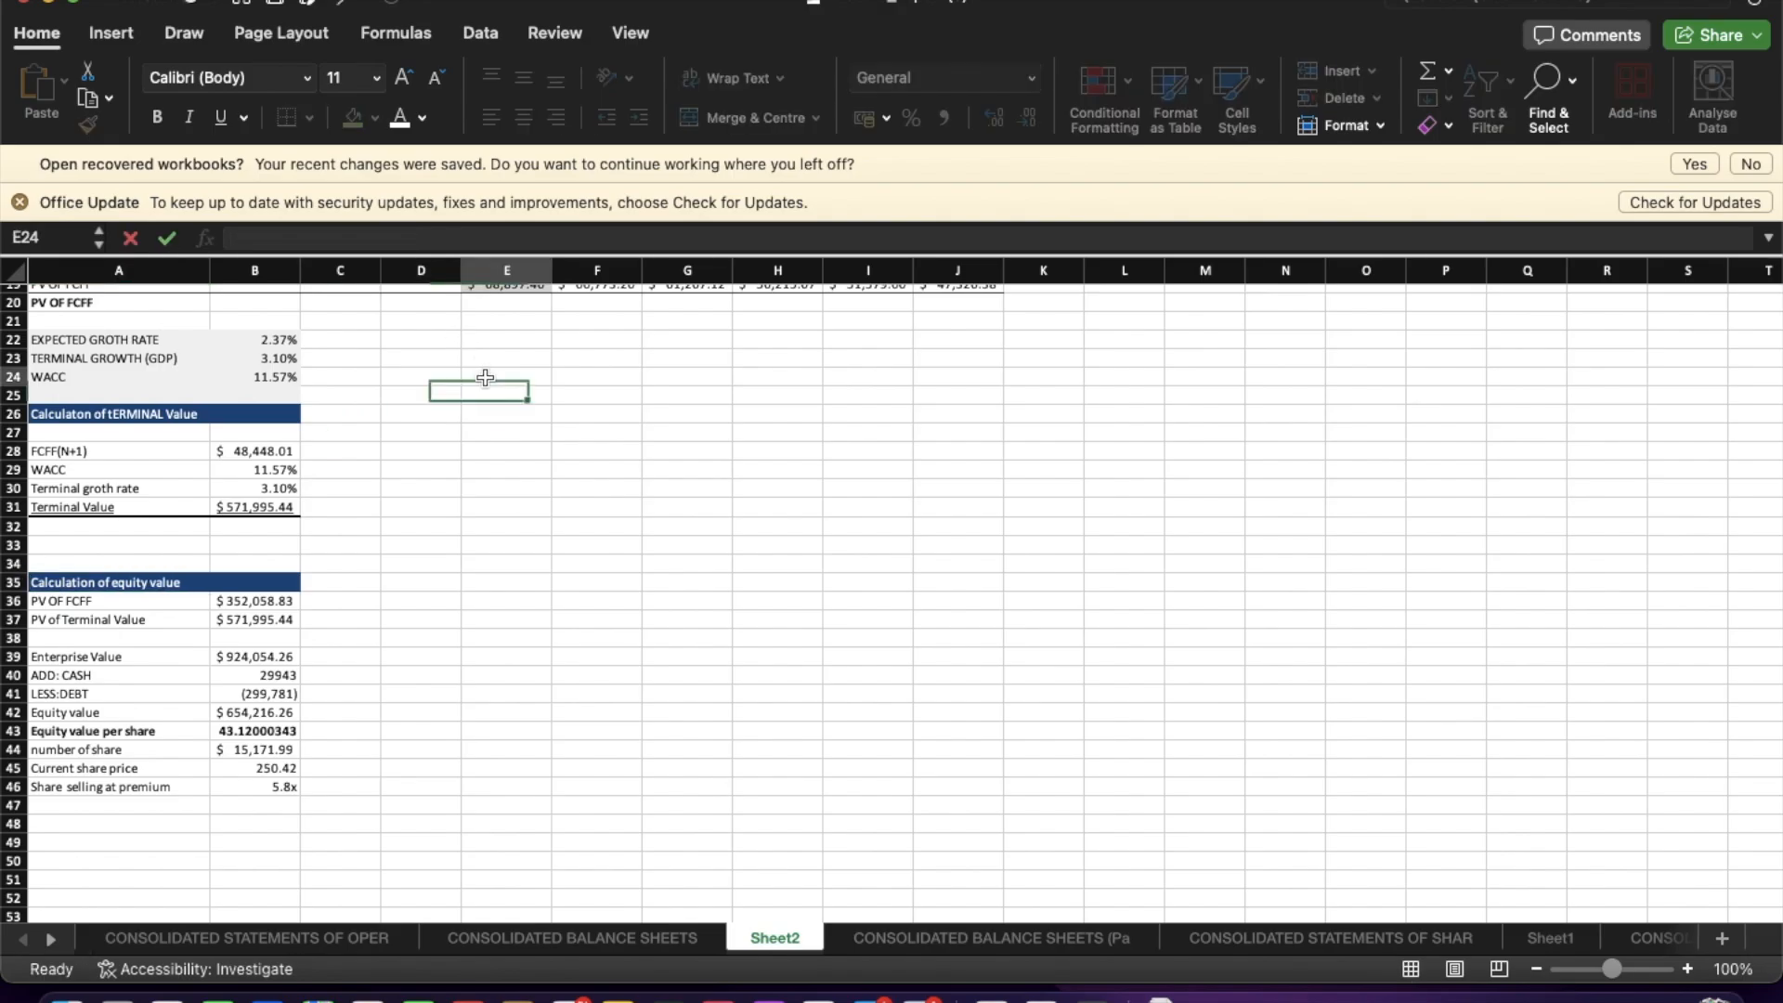
{"action": "left_click", "coordinate": [485, 377]}
Apply a thick box border around the equity value calculation block A35:B46.
{"action": "left_click_drag", "start_coordinate": [154, 583], "coordinate": [271, 788]}
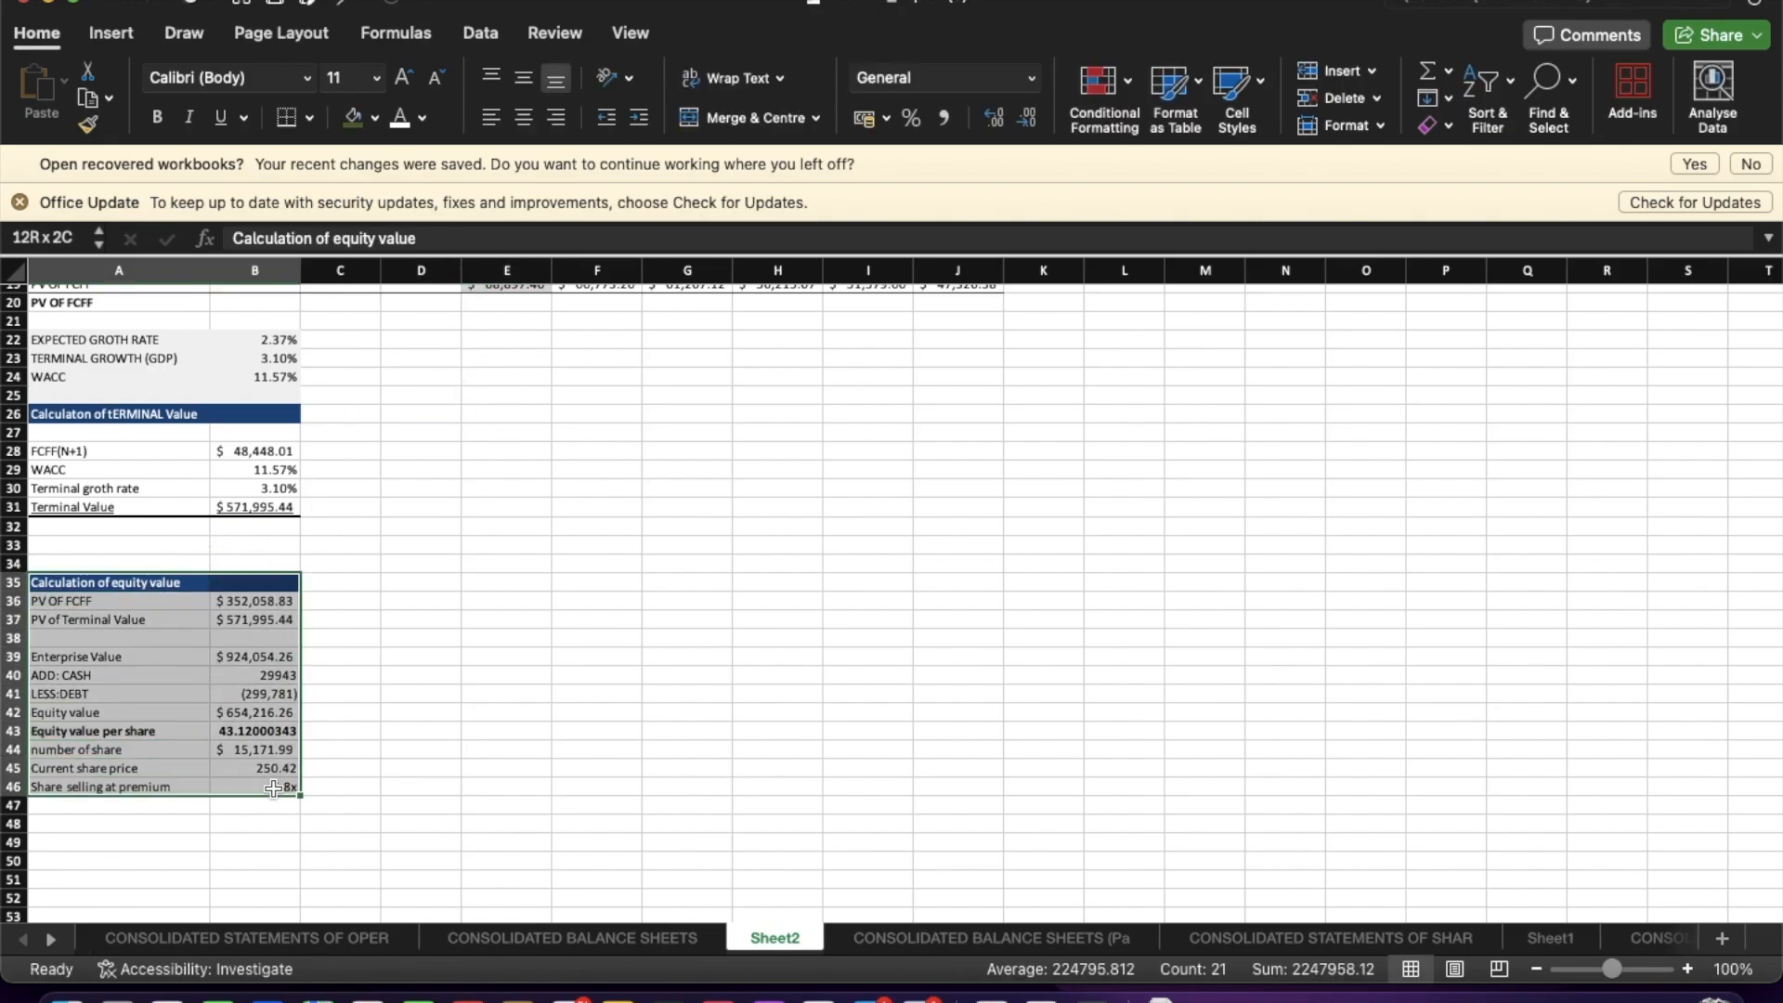
{"action": "left_click", "coordinate": [309, 118]}
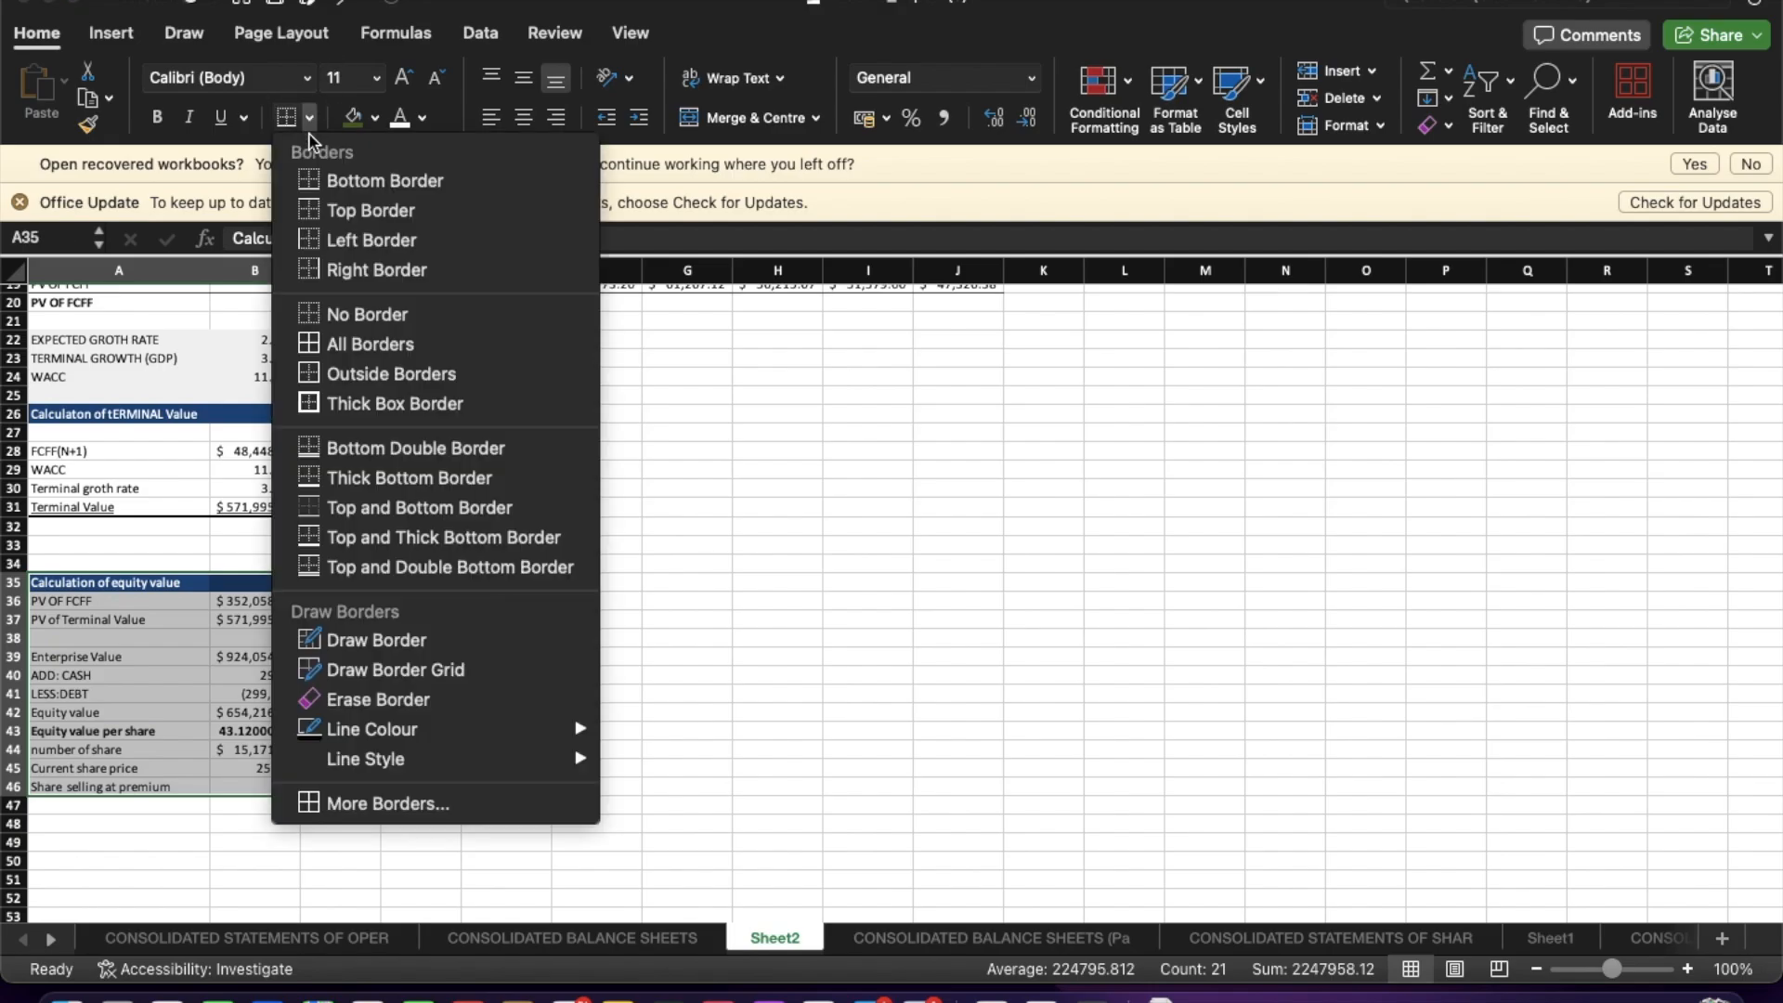
{"action": "left_click", "coordinate": [345, 403]}
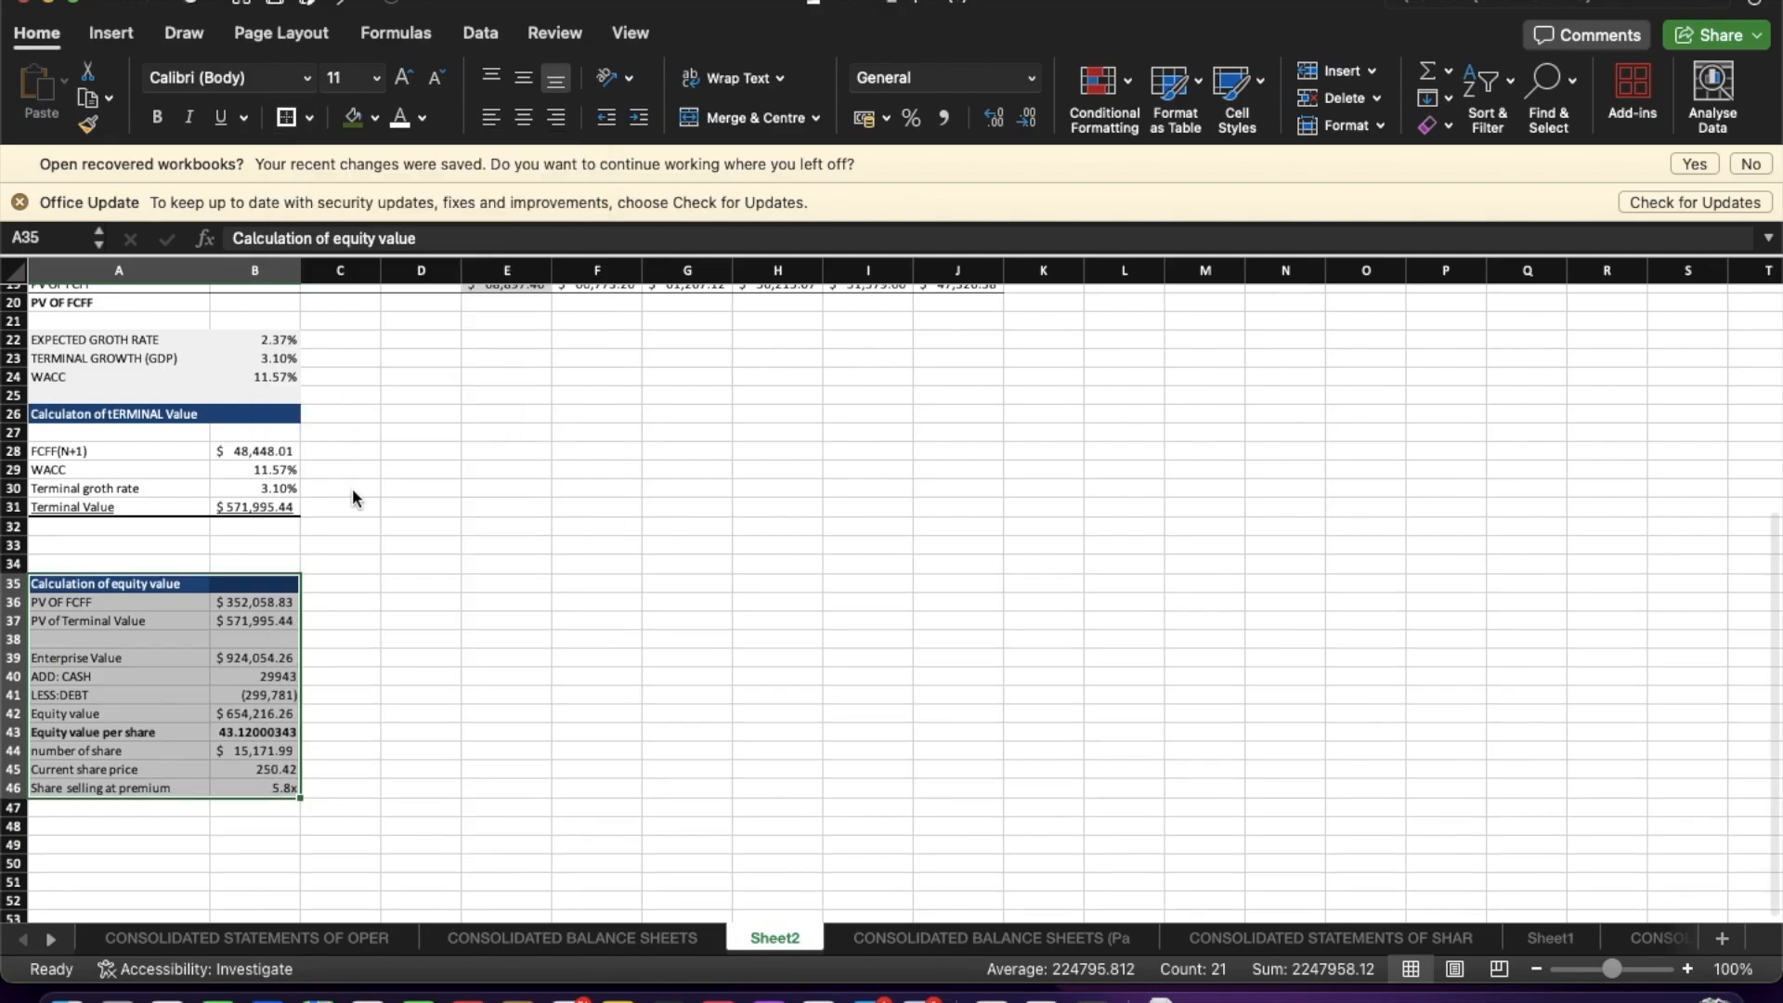
{"action": "left_click", "coordinate": [372, 654]}
{"action": "scroll", "coordinate": [344, 502], "scroll_direction": "up", "scroll_amount": 2}
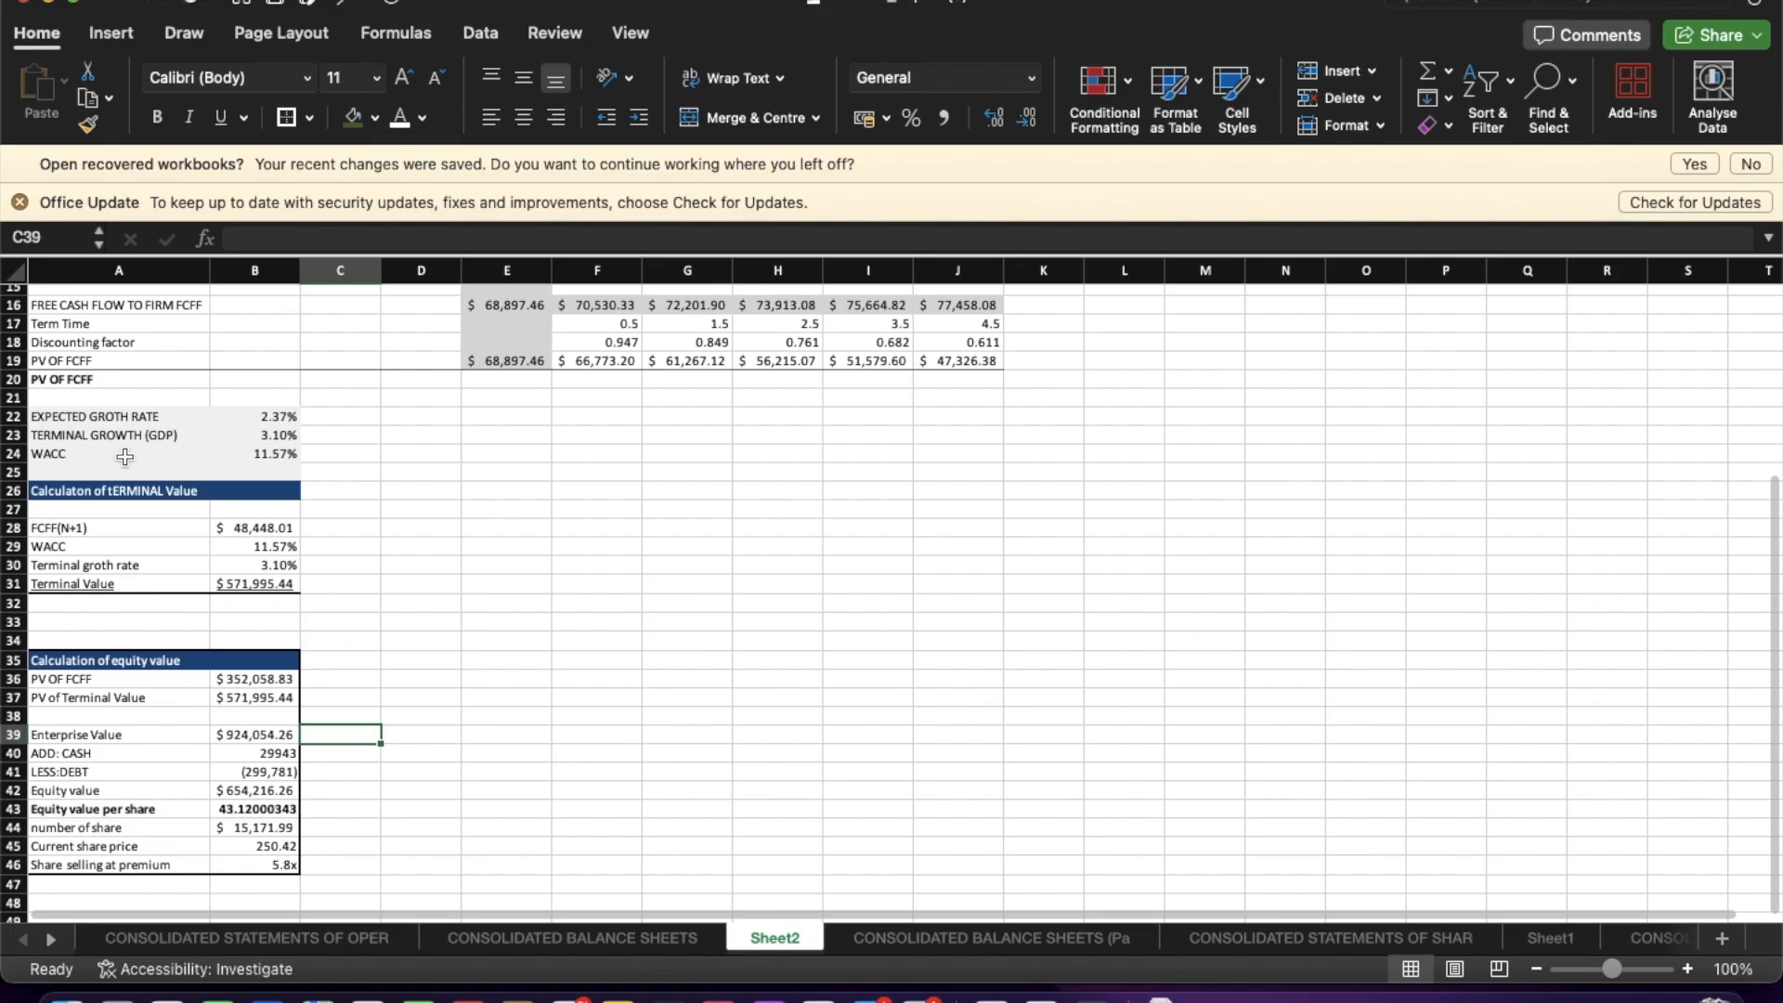
Box the terminal value calculation block with a border and move it down two rows to A28:B33.
{"action": "left_click_drag", "start_coordinate": [87, 490], "coordinate": [232, 586]}
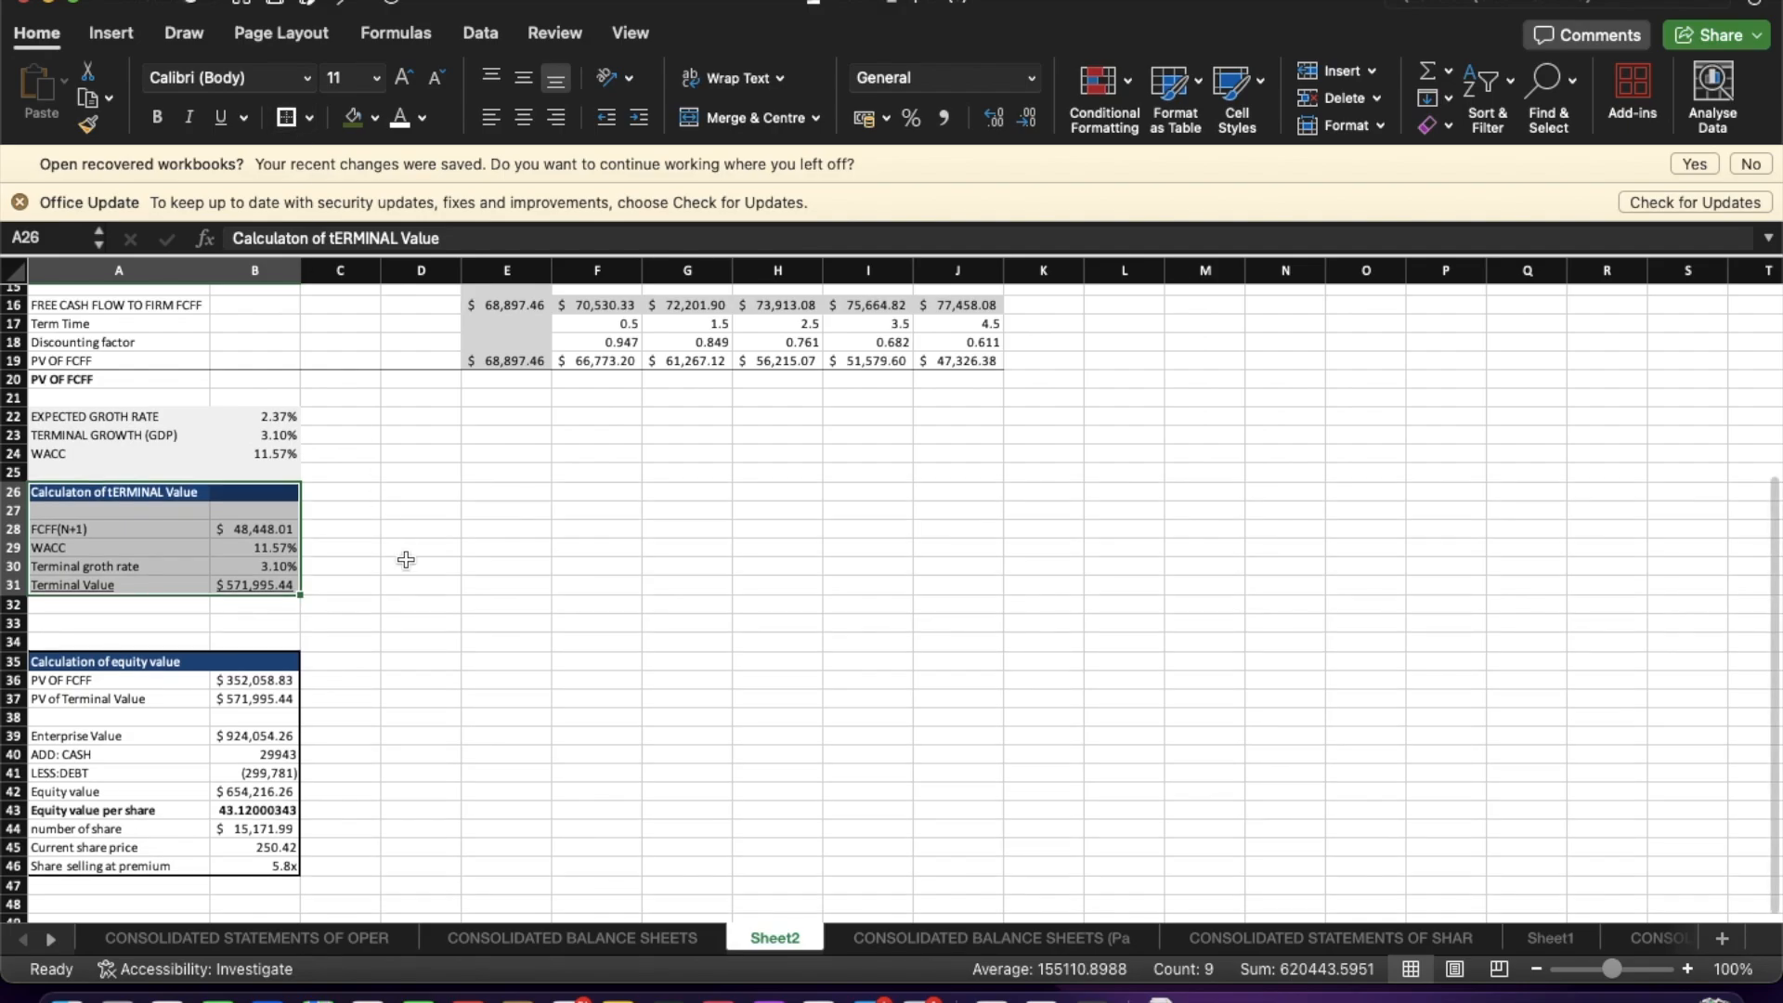
{"action": "scroll", "coordinate": [406, 561], "scroll_direction": "up", "scroll_amount": 7}
{"action": "left_click", "coordinate": [354, 745]}
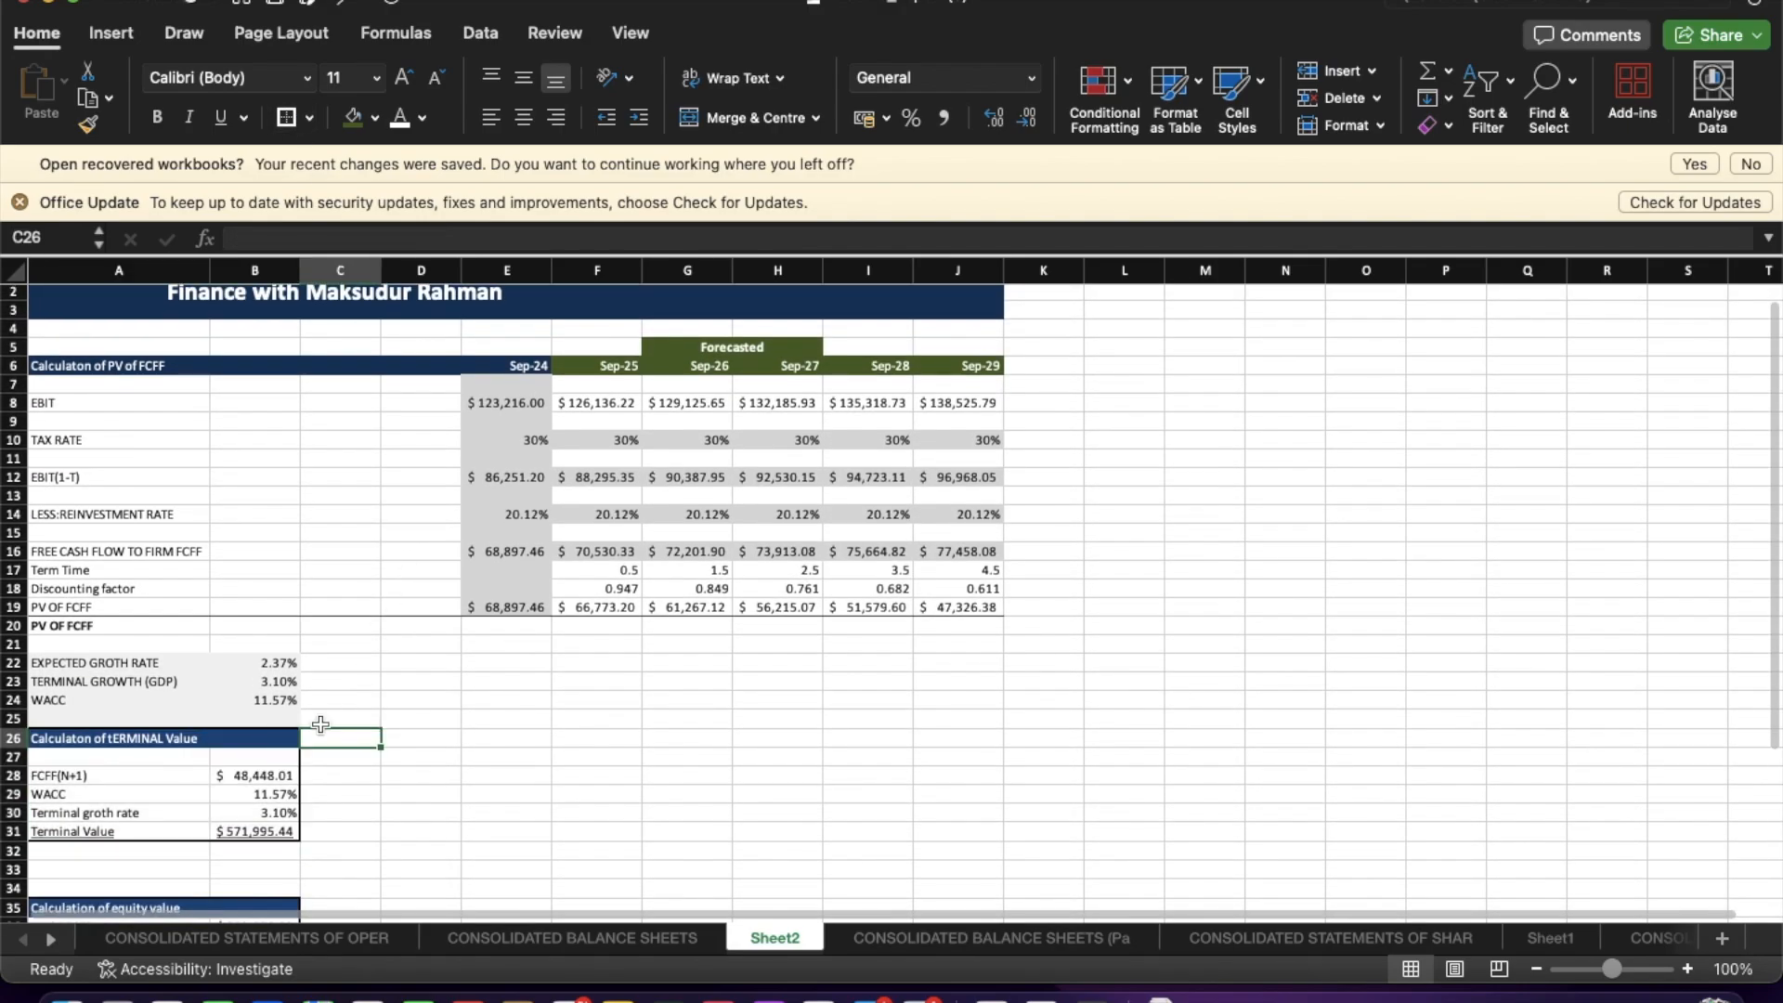
{"action": "left_click_drag", "start_coordinate": [76, 748], "coordinate": [240, 833]}
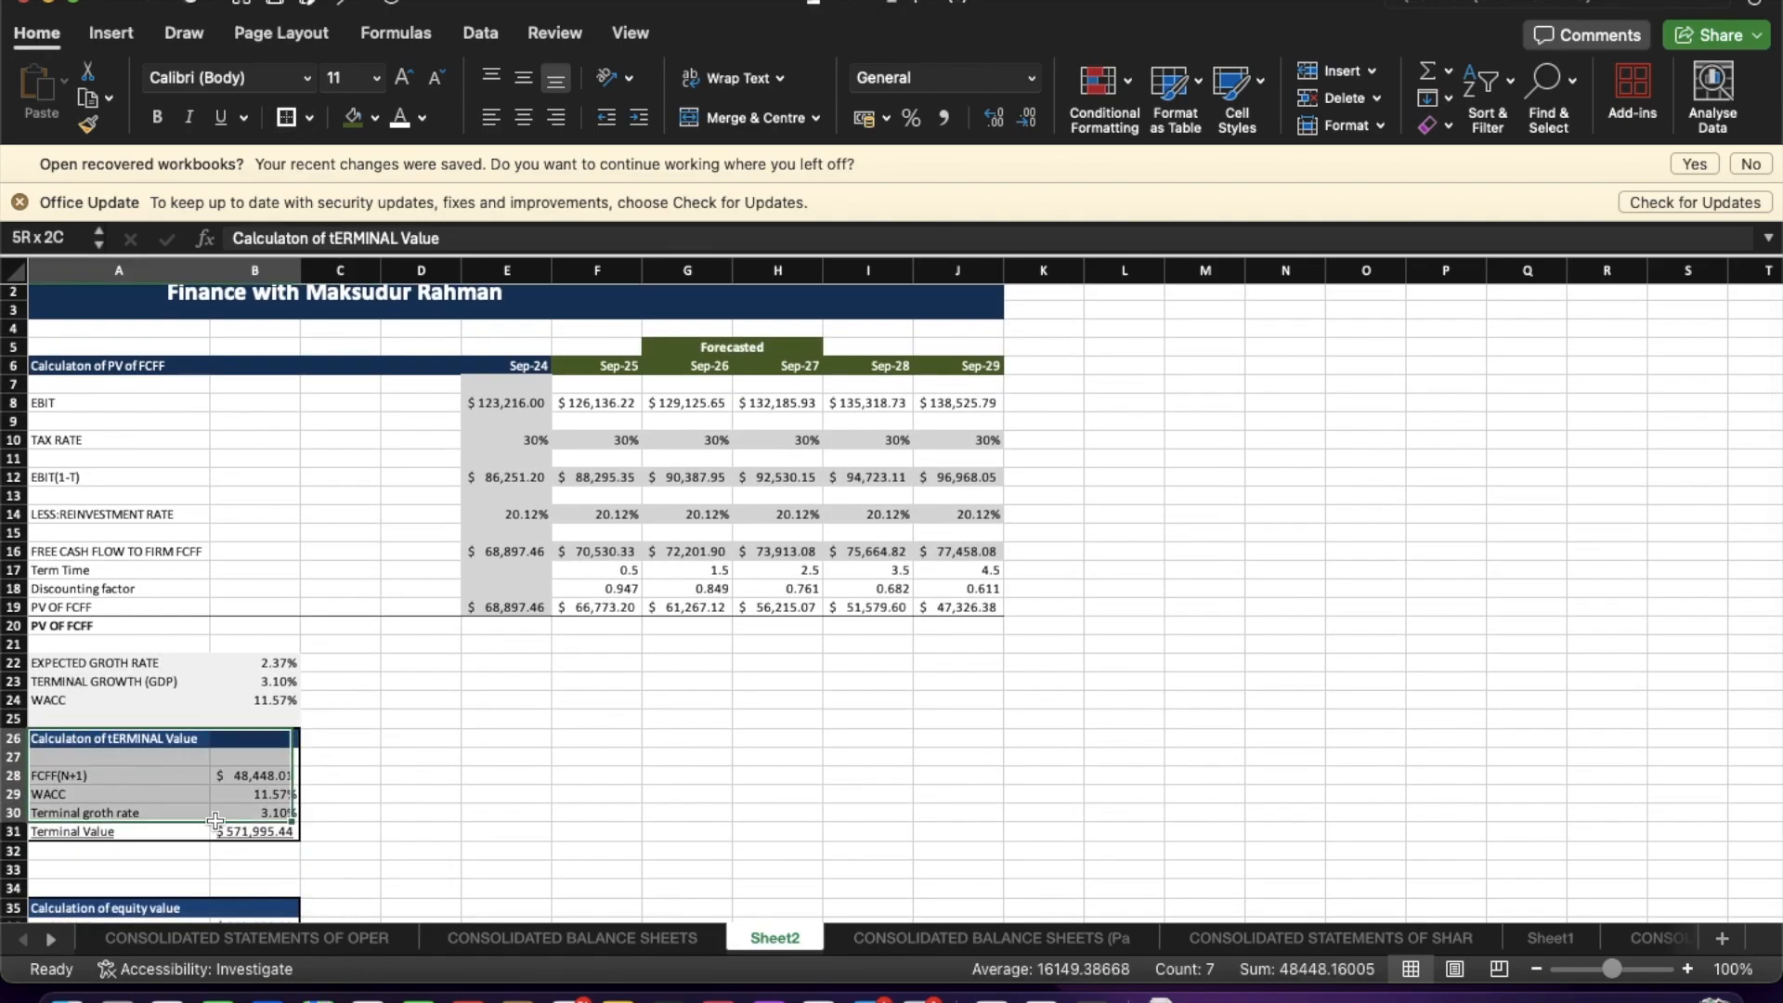
{"action": "left_click", "coordinate": [234, 735]}
{"action": "left_click_drag", "start_coordinate": [120, 745], "coordinate": [271, 833]}
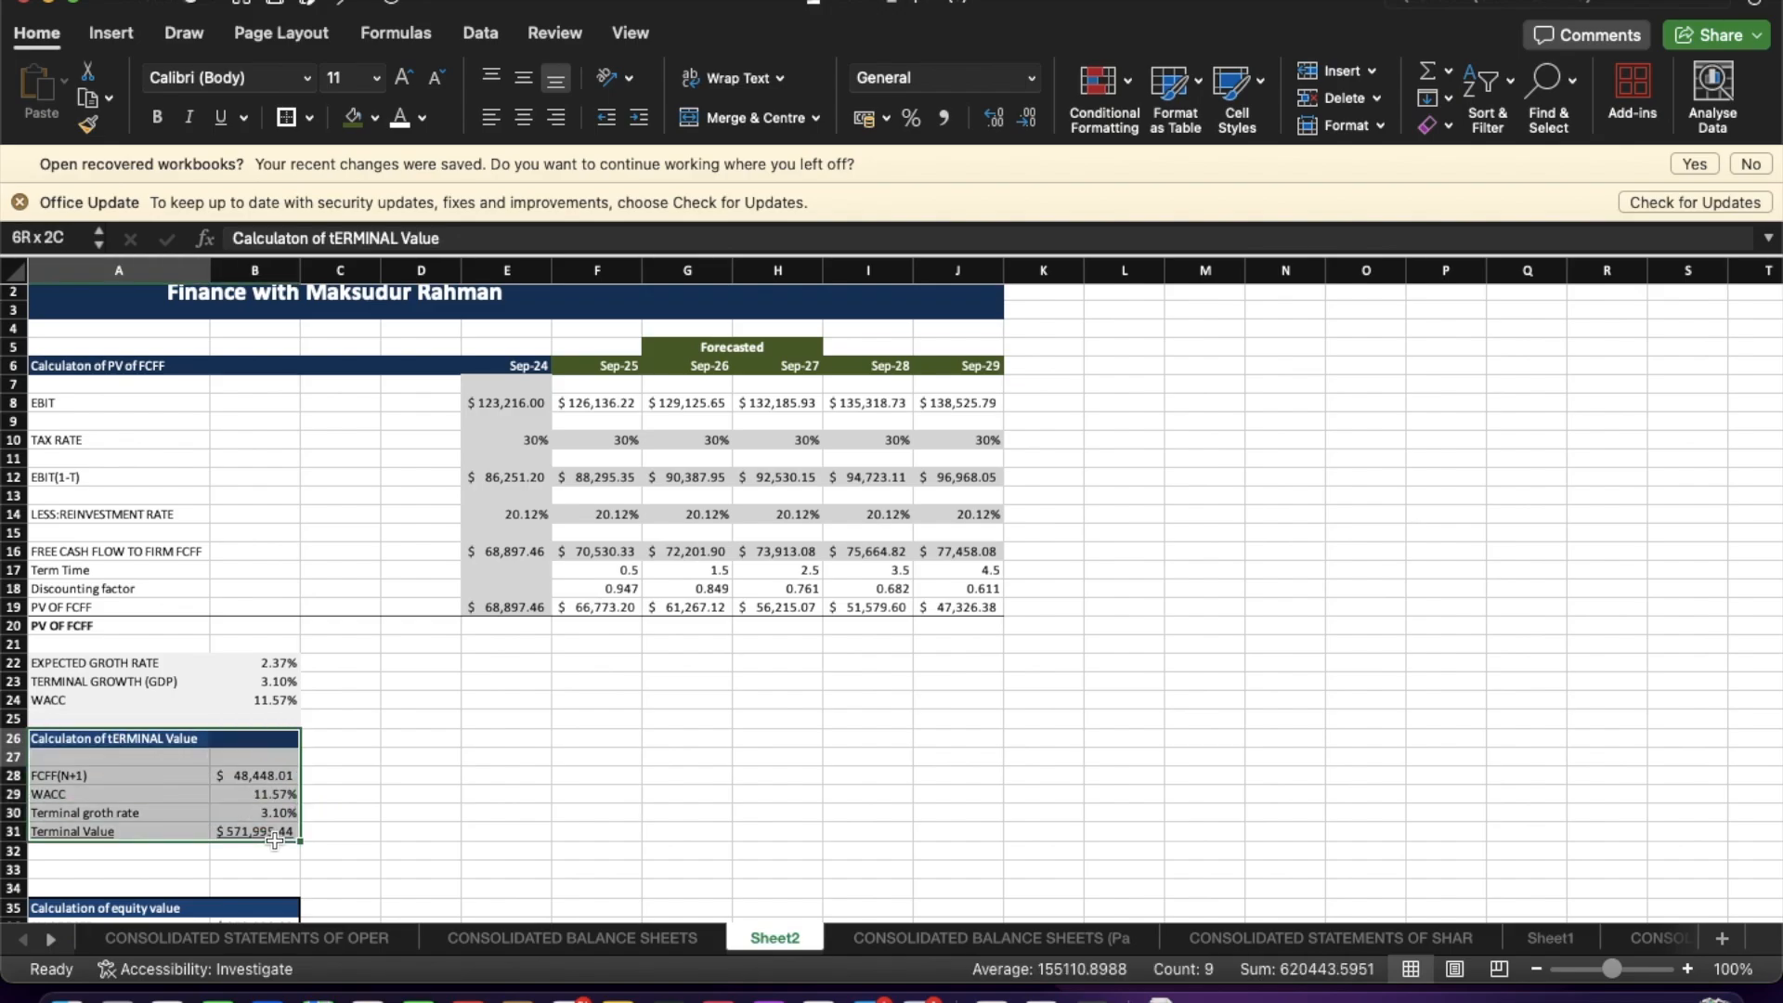
{"action": "left_click_drag", "start_coordinate": [248, 730], "coordinate": [248, 780]}
{"action": "left_click_drag", "start_coordinate": [120, 736], "coordinate": [271, 833]}
{"action": "left_click_drag", "start_coordinate": [227, 727], "coordinate": [228, 780]}
{"action": "left_click", "coordinate": [340, 793]}
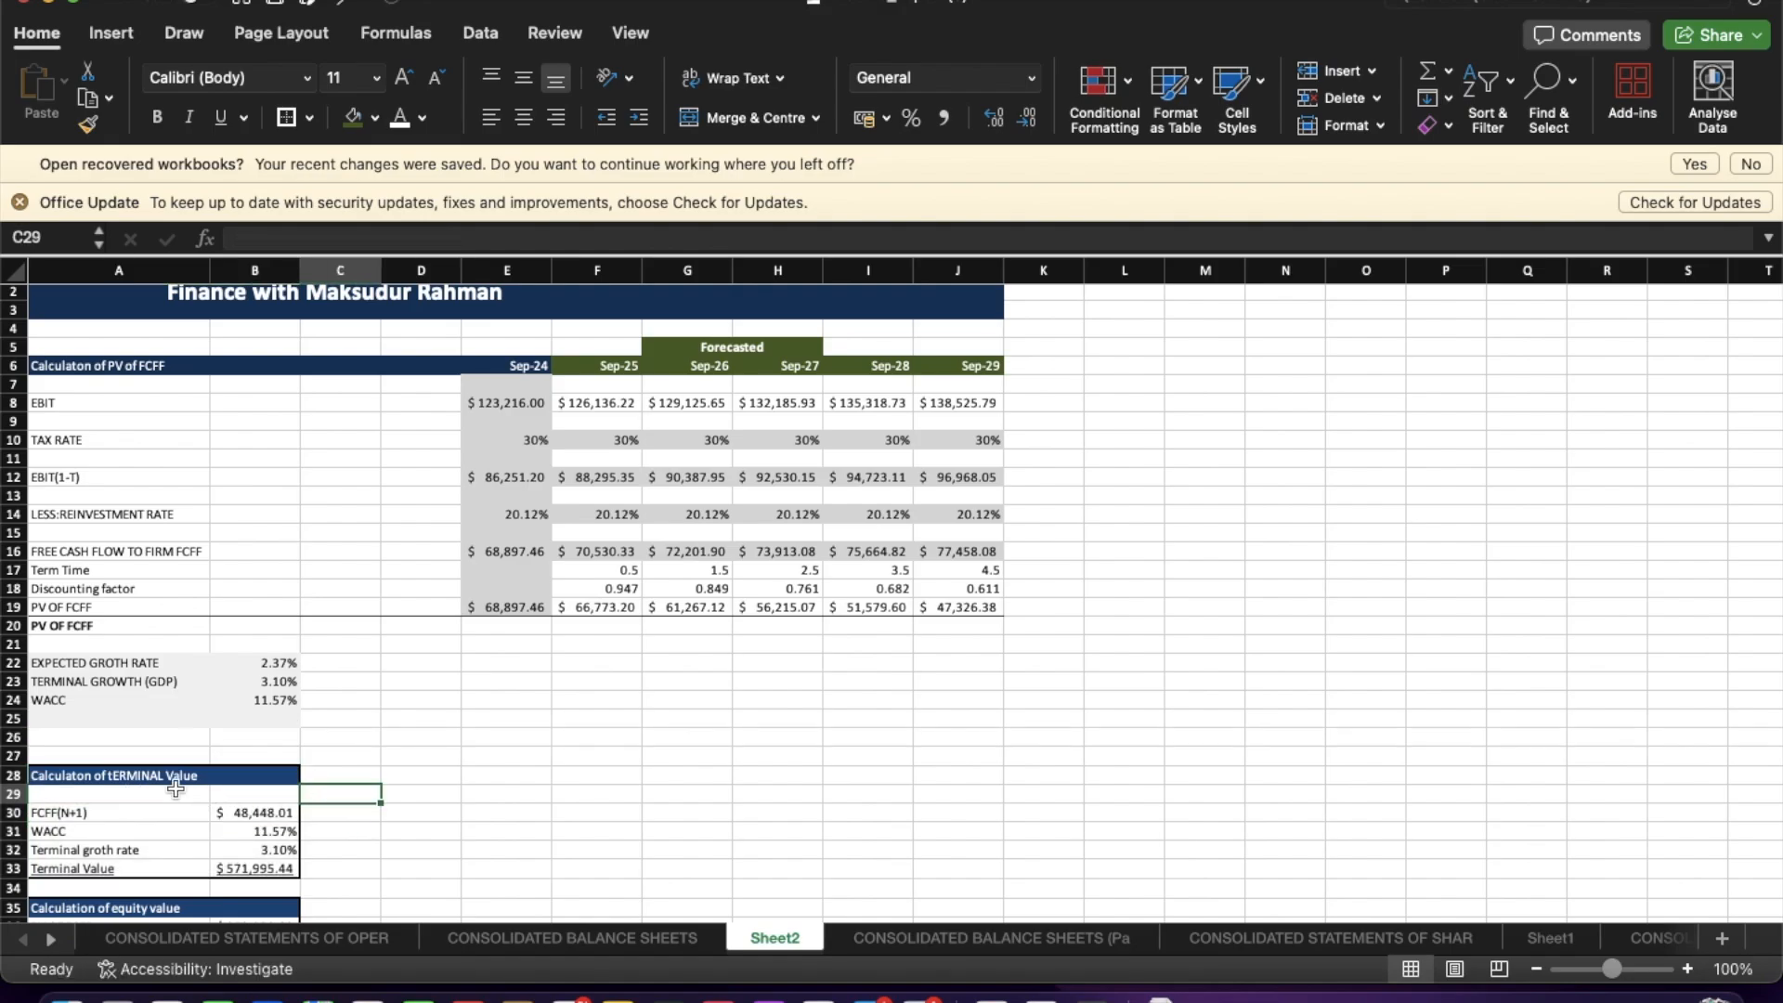
Edit the terminal value heading in A28 to read 'Calculaton of terminal Value'.
{"action": "left_click", "coordinate": [144, 776]}
{"action": "left_click", "coordinate": [336, 239]}
{"action": "left_click", "coordinate": [392, 239]}
{"action": "key", "text": "BackSpace"}
{"action": "key", "text": "BackSpace"}
{"action": "key", "text": "BackSpace"}
{"action": "key", "text": "BackSpace"}
{"action": "key", "text": "BackSpace"}
{"action": "key", "text": "BackSpace"}
{"action": "key", "text": "BackSpace"}
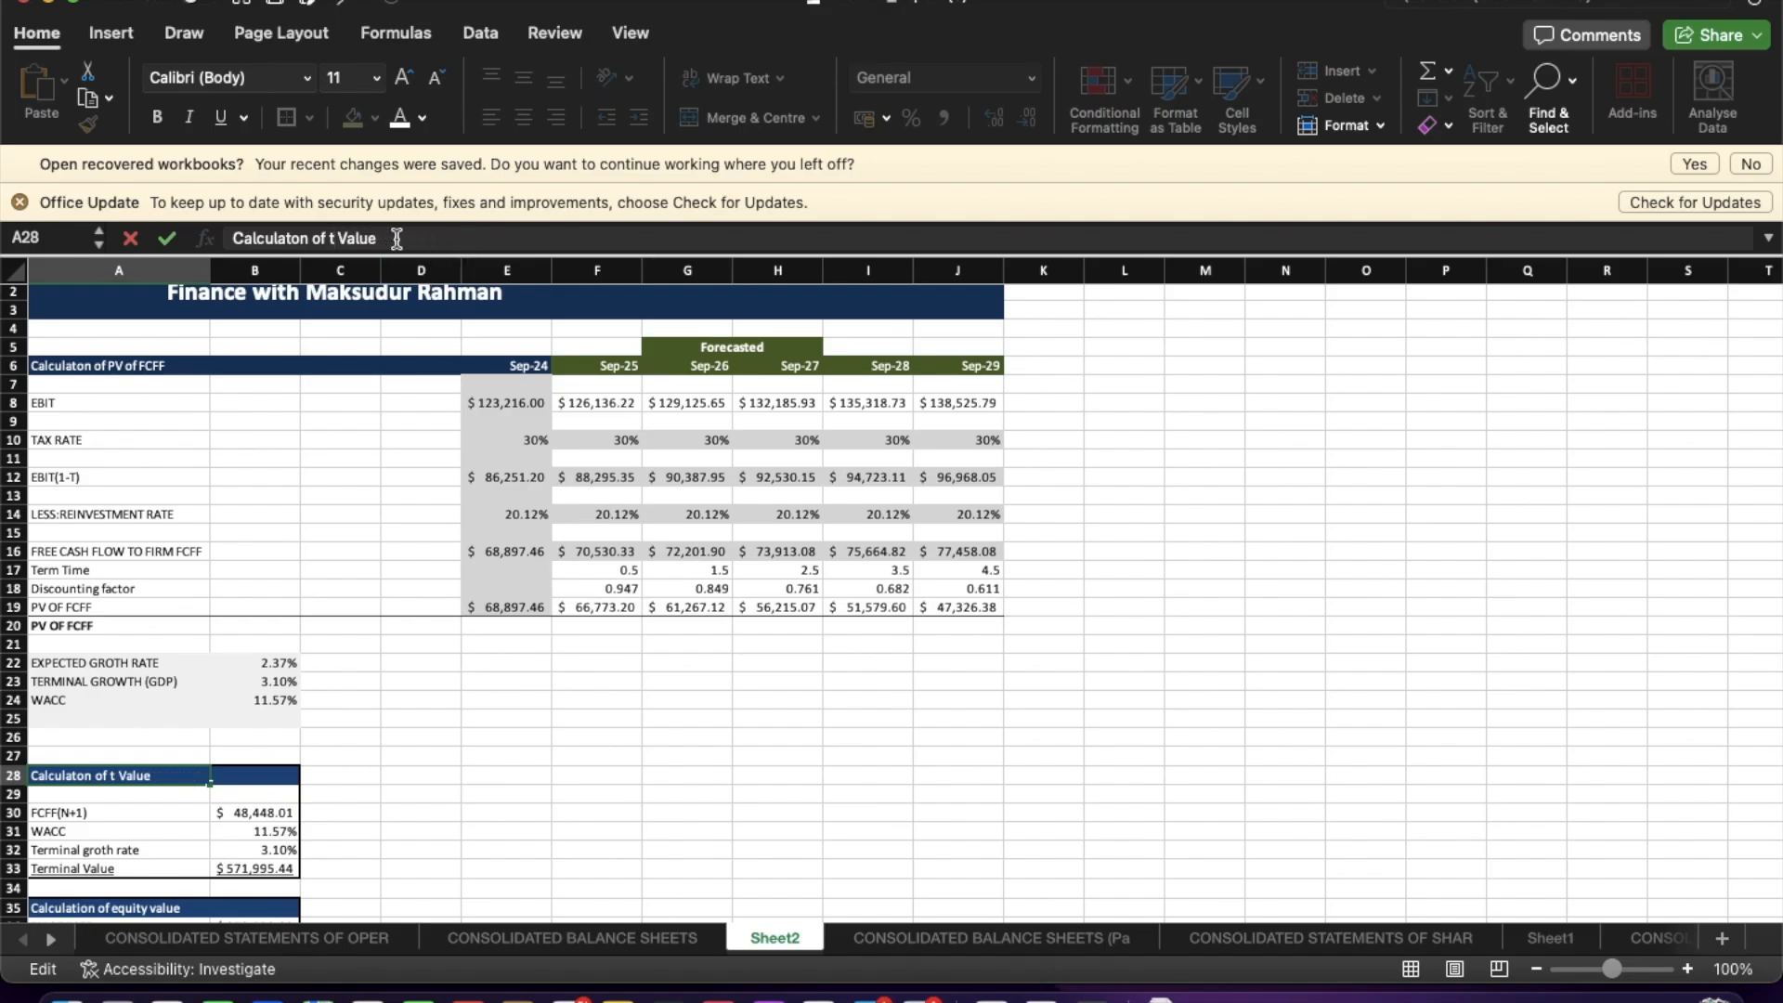
{"action": "type", "text": "erminal"}
{"action": "key", "text": "Return"}
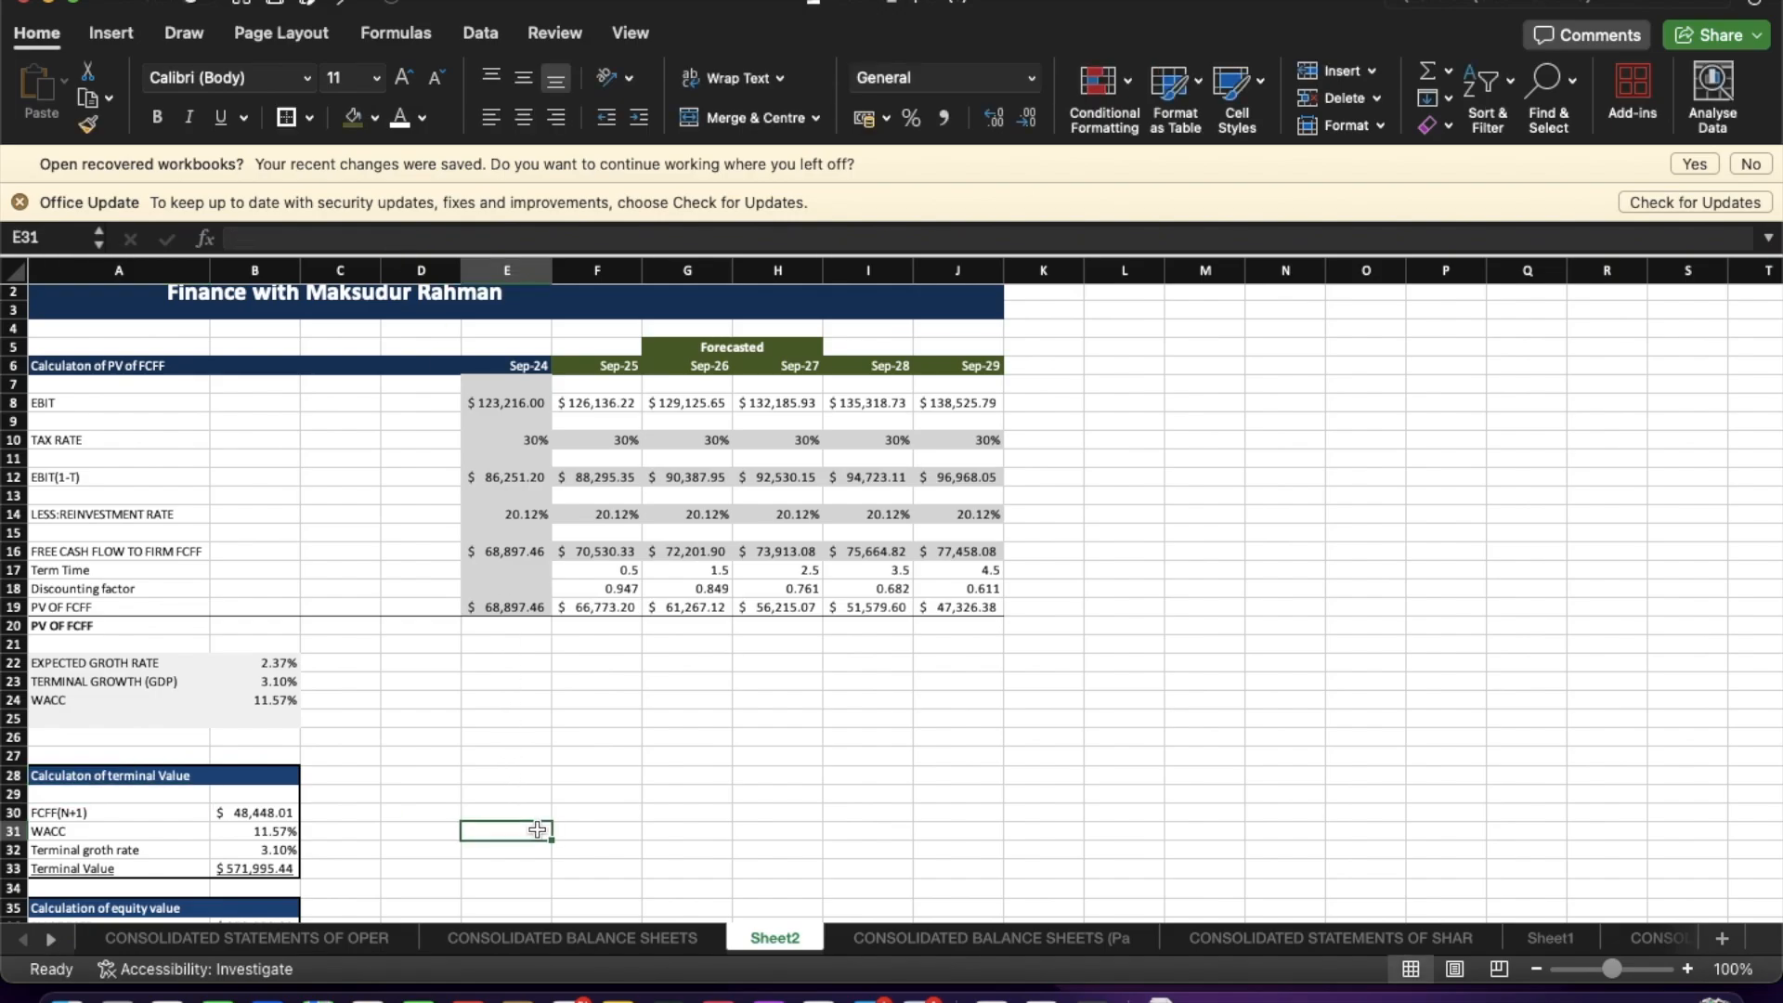
{"action": "left_click", "coordinate": [433, 720]}
{"action": "scroll", "coordinate": [433, 720], "scroll_direction": "up", "scroll_amount": 1}
{"action": "scroll", "coordinate": [433, 720], "scroll_direction": "down", "scroll_amount": 3}
{"action": "scroll", "coordinate": [432, 720], "scroll_direction": "up", "scroll_amount": 3}
{"action": "scroll", "coordinate": [433, 720], "scroll_direction": "down", "scroll_amount": 3}
{"action": "scroll", "coordinate": [433, 719], "scroll_direction": "up", "scroll_amount": 3}
{"action": "scroll", "coordinate": [863, 461], "scroll_direction": "down", "scroll_amount": 1}
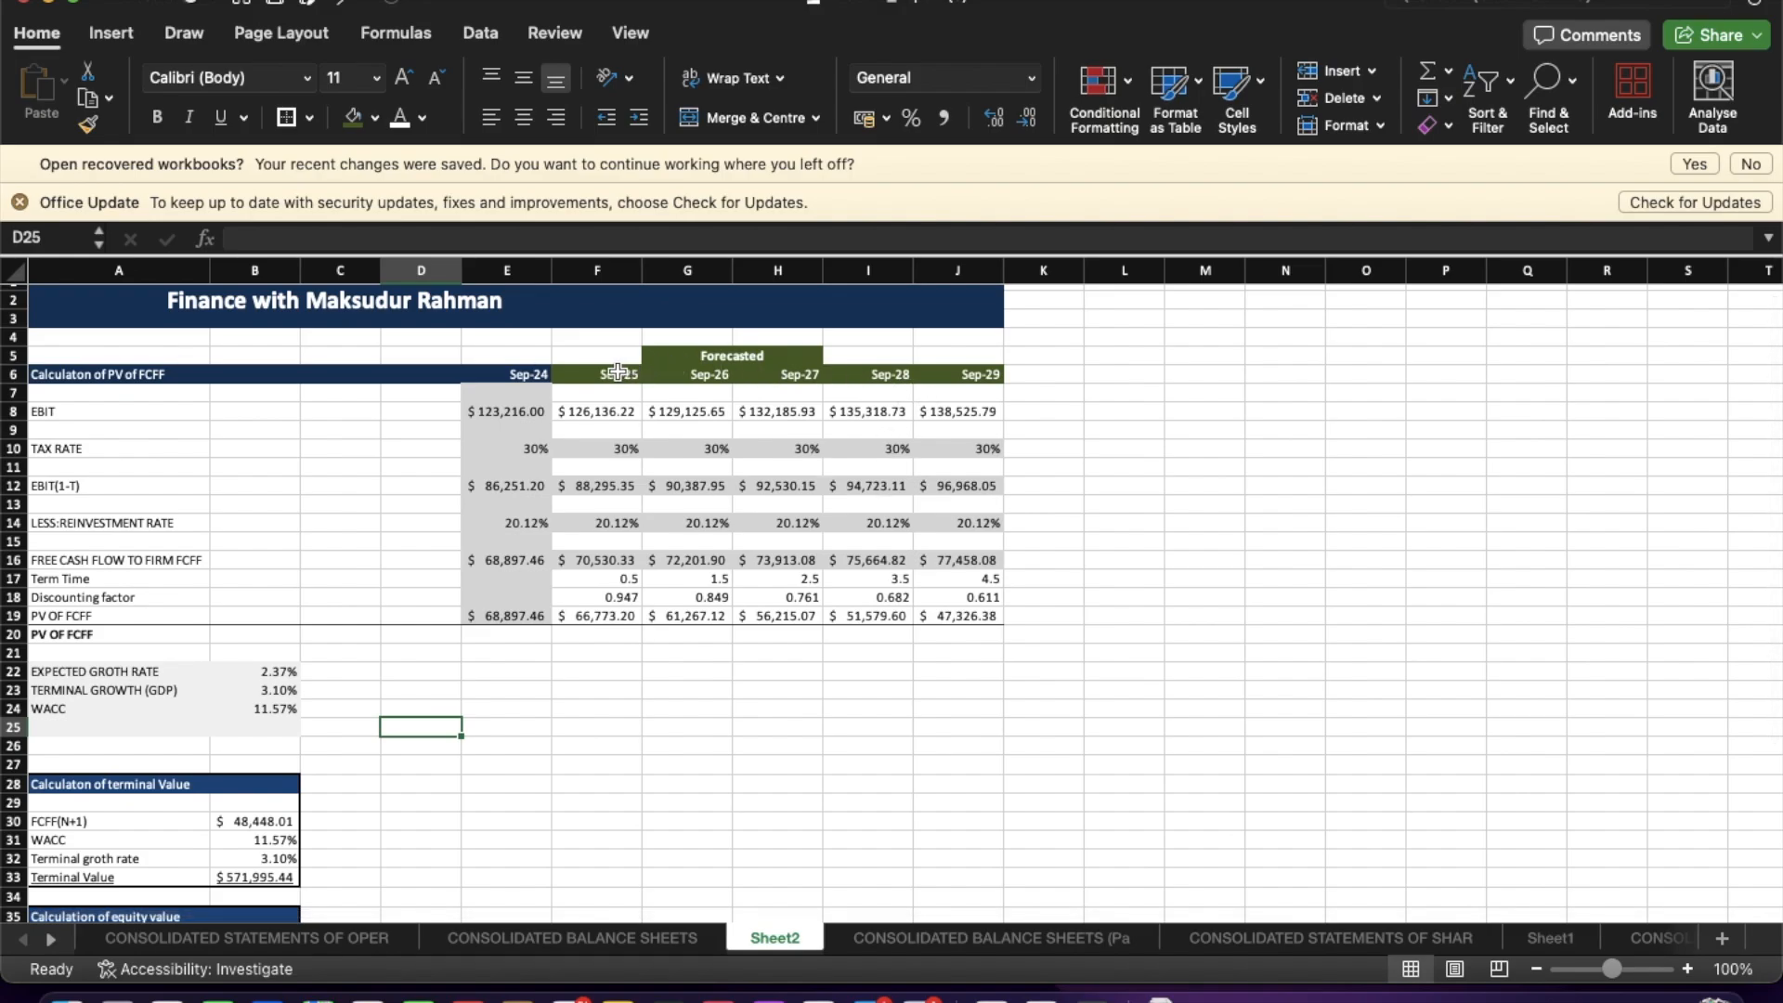
Fill the Forecasted header cells above the Sep-25 to Sep-29 columns with the dark green colour.
{"action": "left_click_drag", "start_coordinate": [603, 356], "coordinate": [989, 376]}
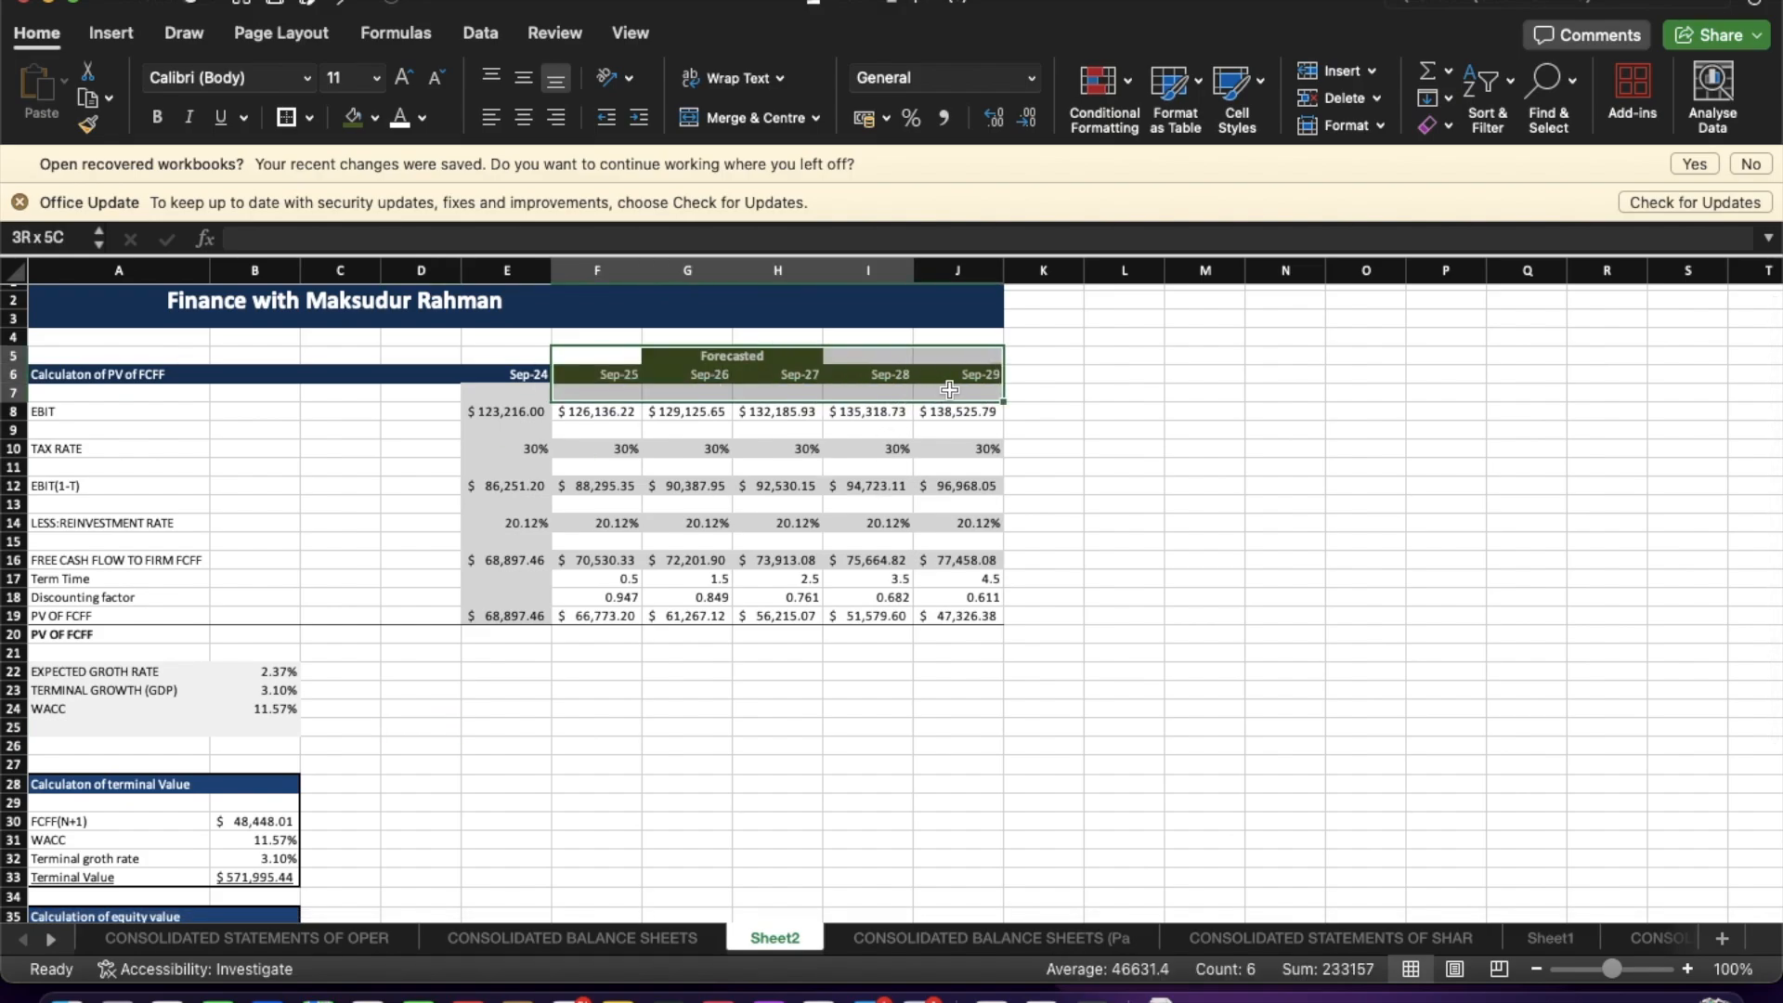
{"action": "left_click", "coordinate": [353, 117]}
{"action": "left_click", "coordinate": [764, 500]}
{"action": "left_click", "coordinate": [947, 736]}
{"action": "left_click", "coordinate": [915, 891]}
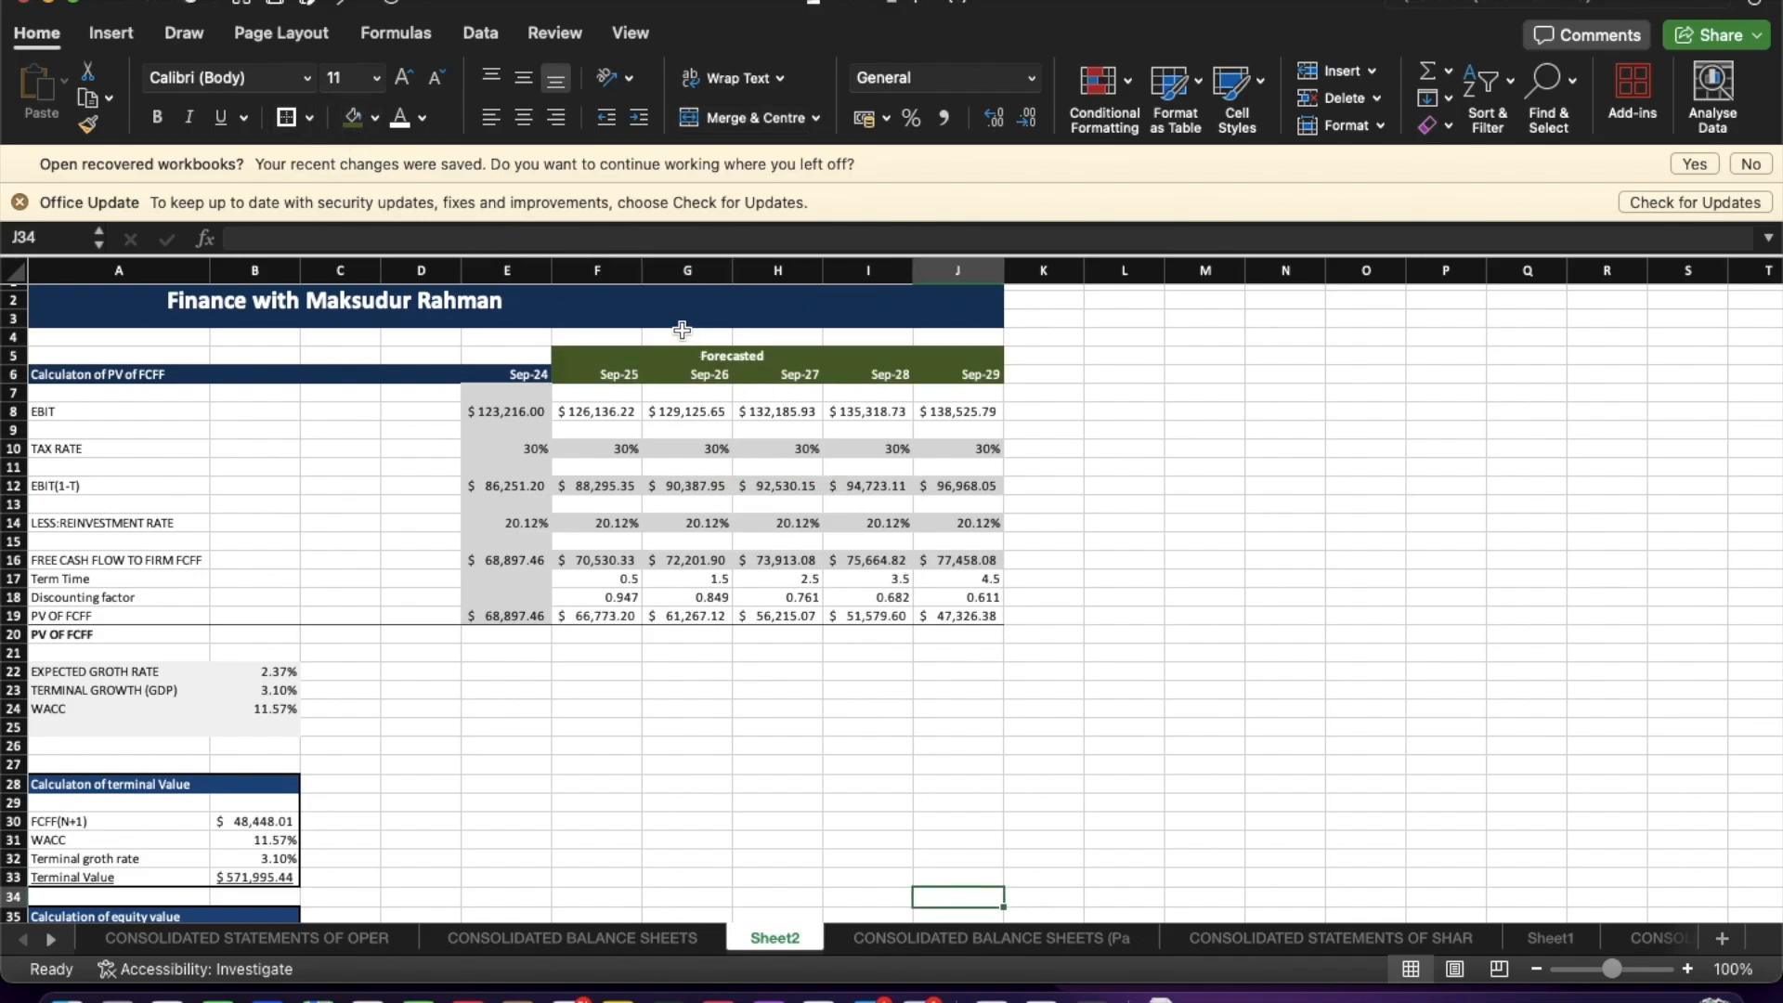
{"action": "left_click", "coordinate": [691, 684]}
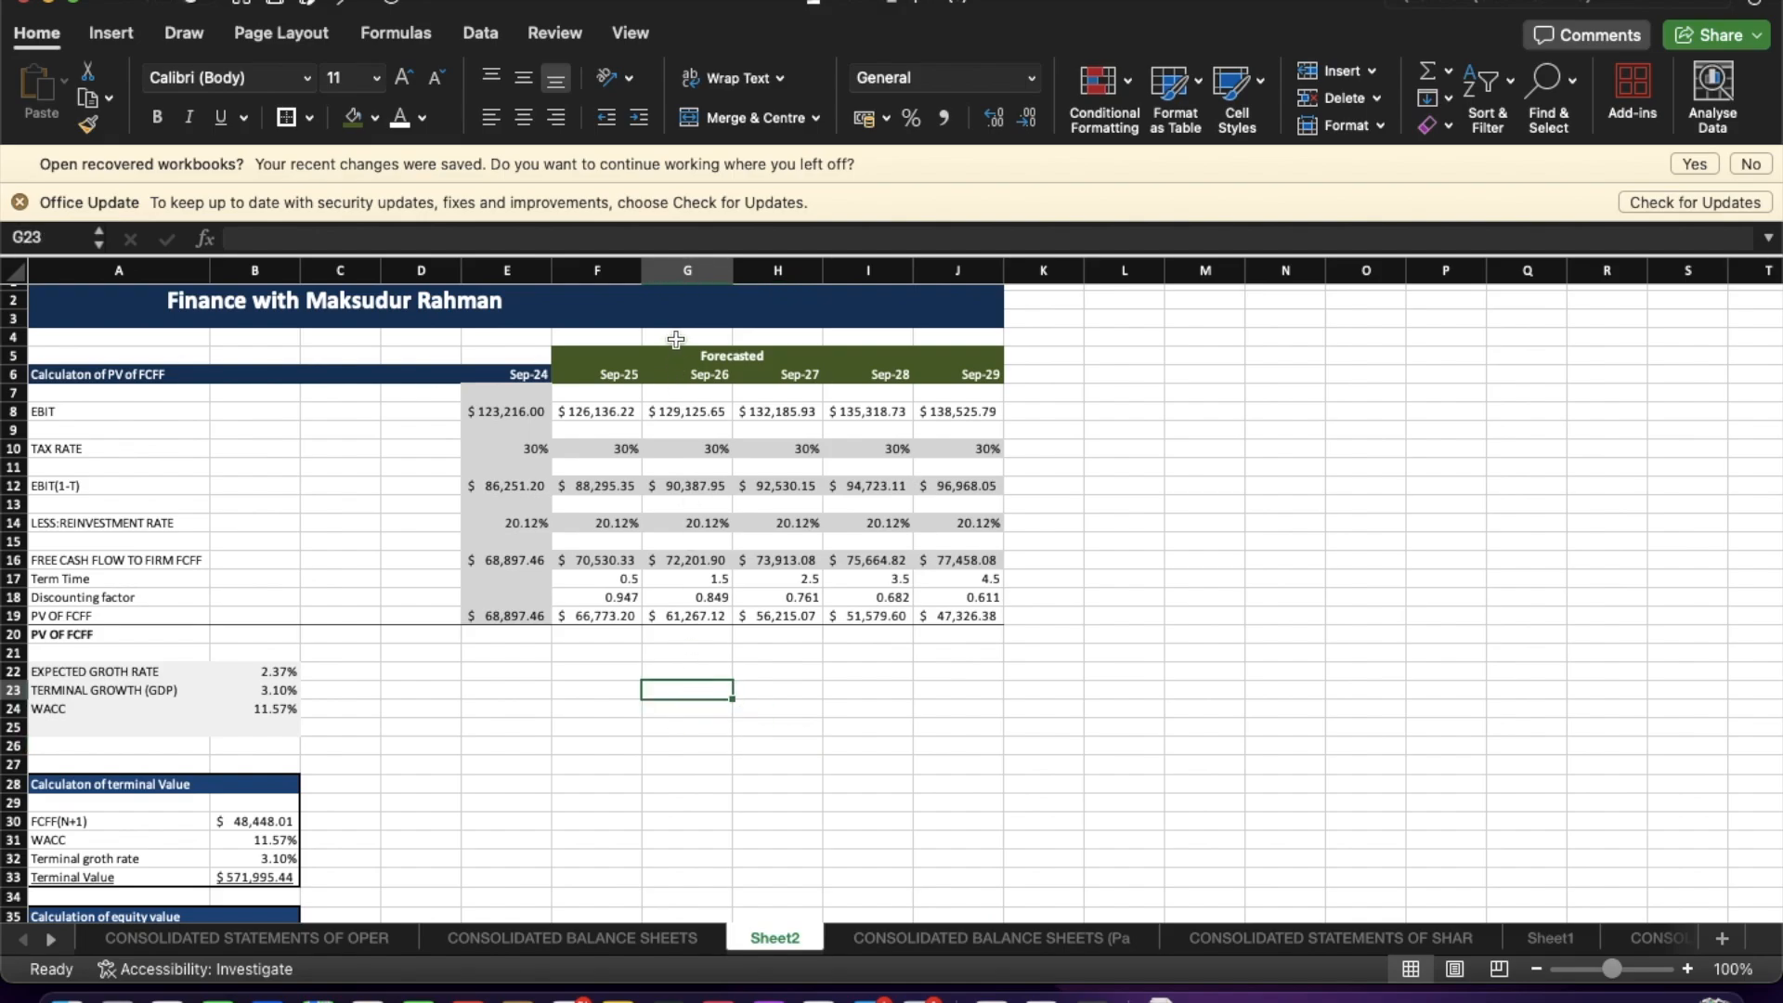
{"action": "scroll", "coordinate": [675, 316], "scroll_direction": "up", "scroll_amount": 1}
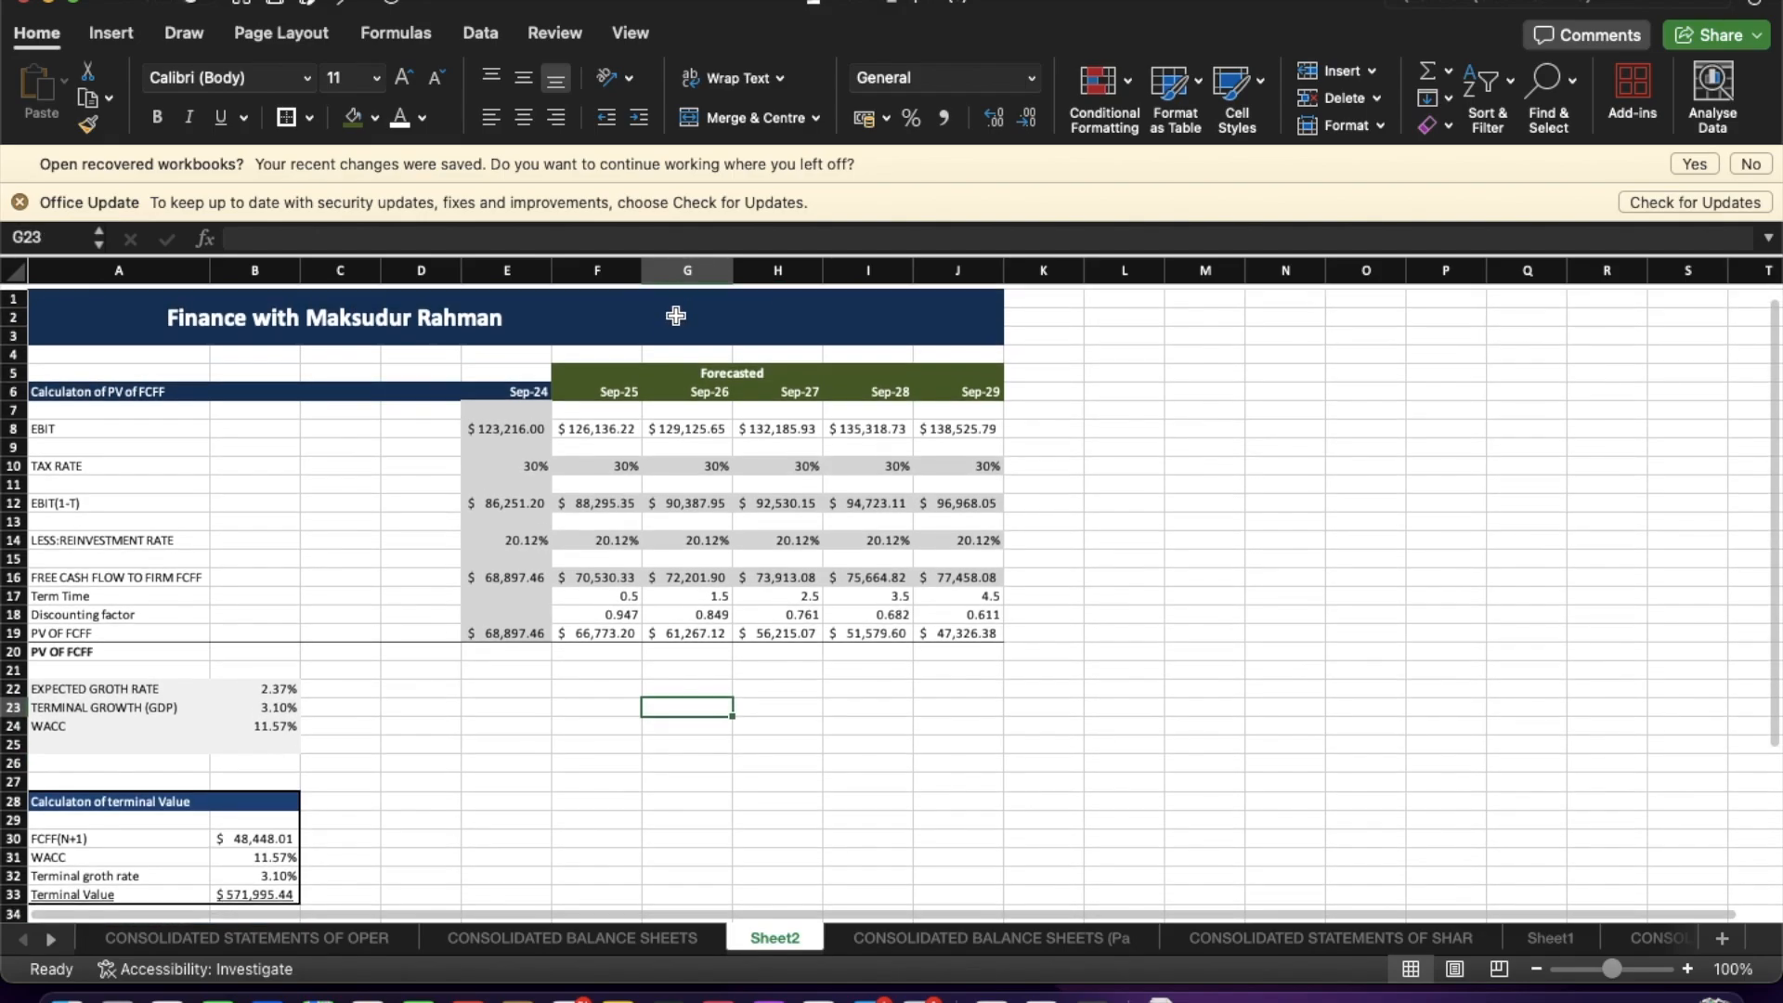
Review the valuation sheet, scrolling through the FCFF, terminal value and equity value blocks.
{"action": "scroll", "coordinate": [670, 346], "scroll_direction": "down", "scroll_amount": 10}
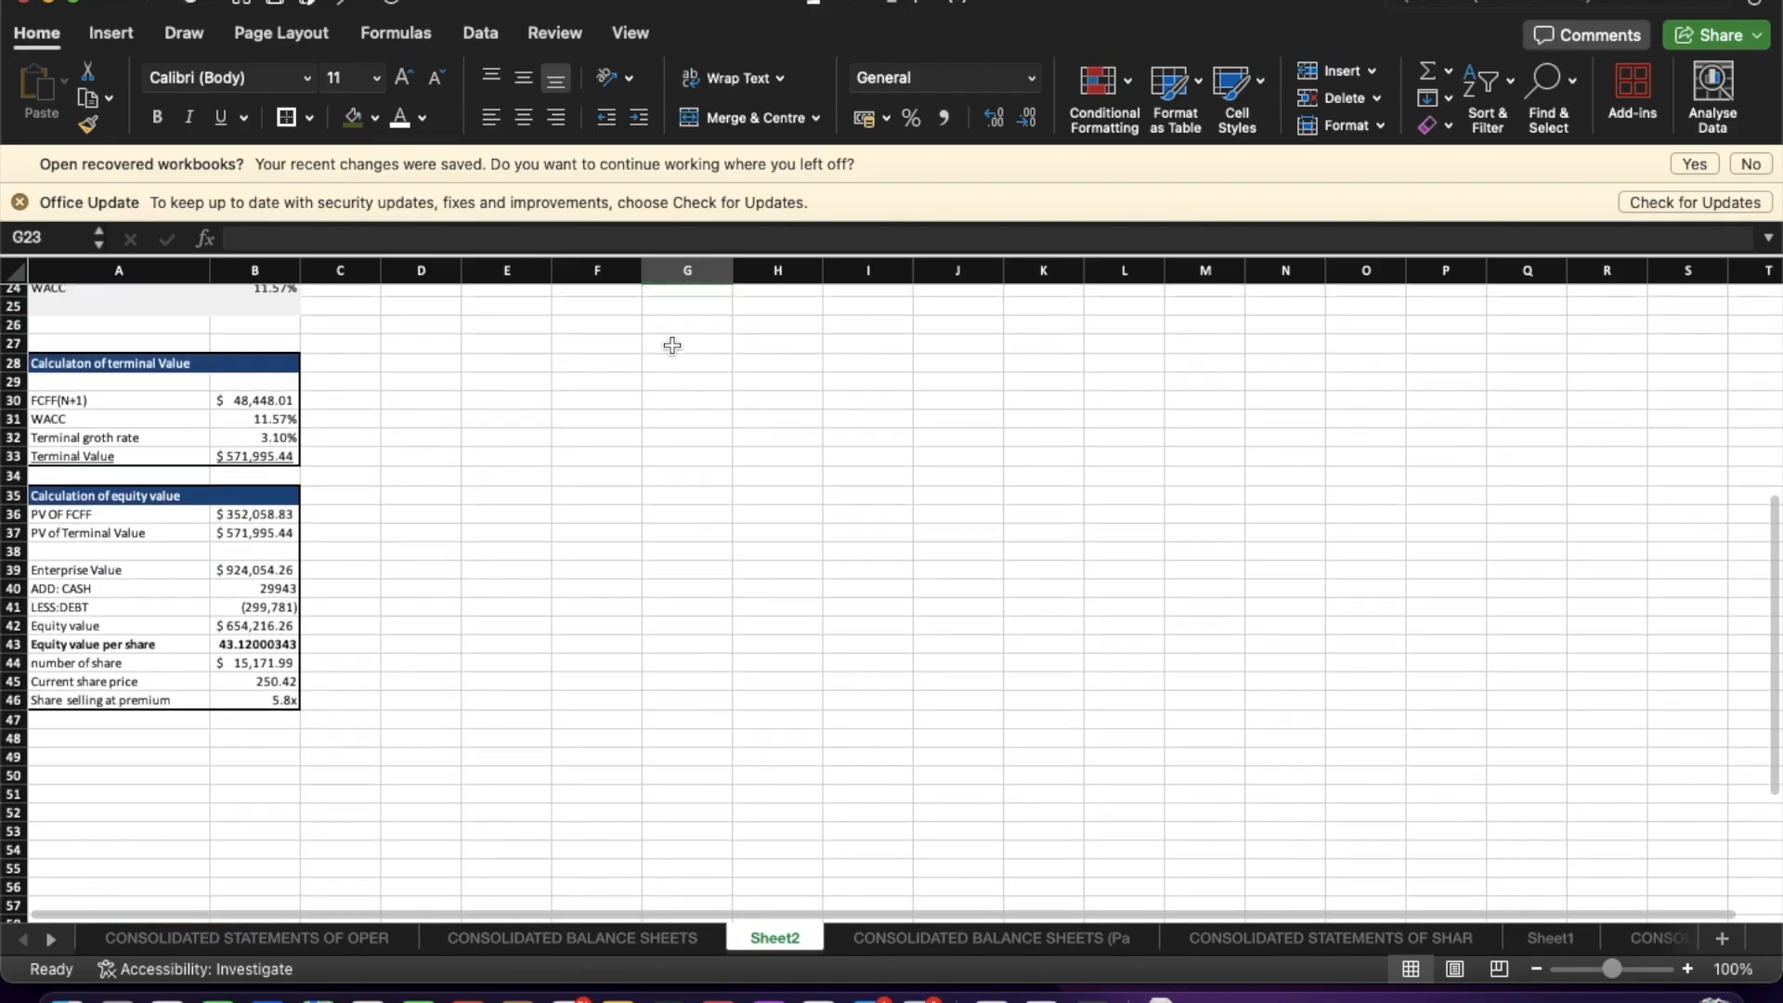
{"action": "scroll", "coordinate": [672, 346], "scroll_direction": "up", "scroll_amount": 1}
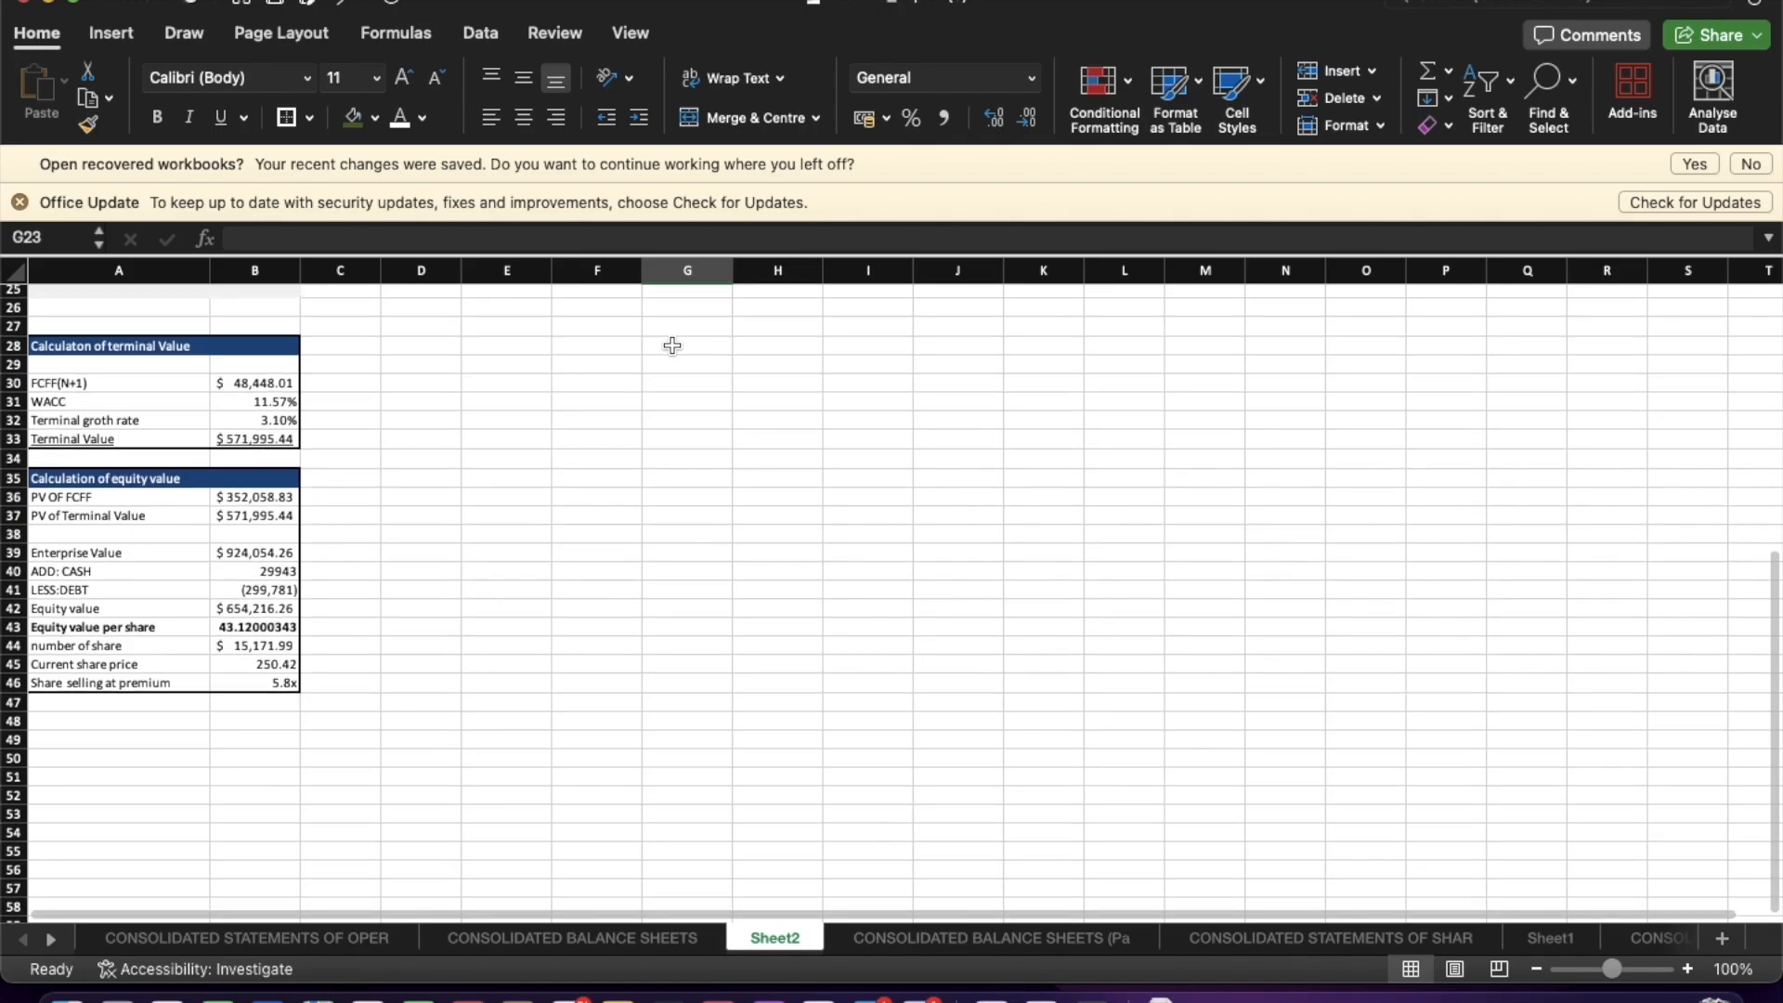
{"action": "left_click", "coordinate": [293, 685]}
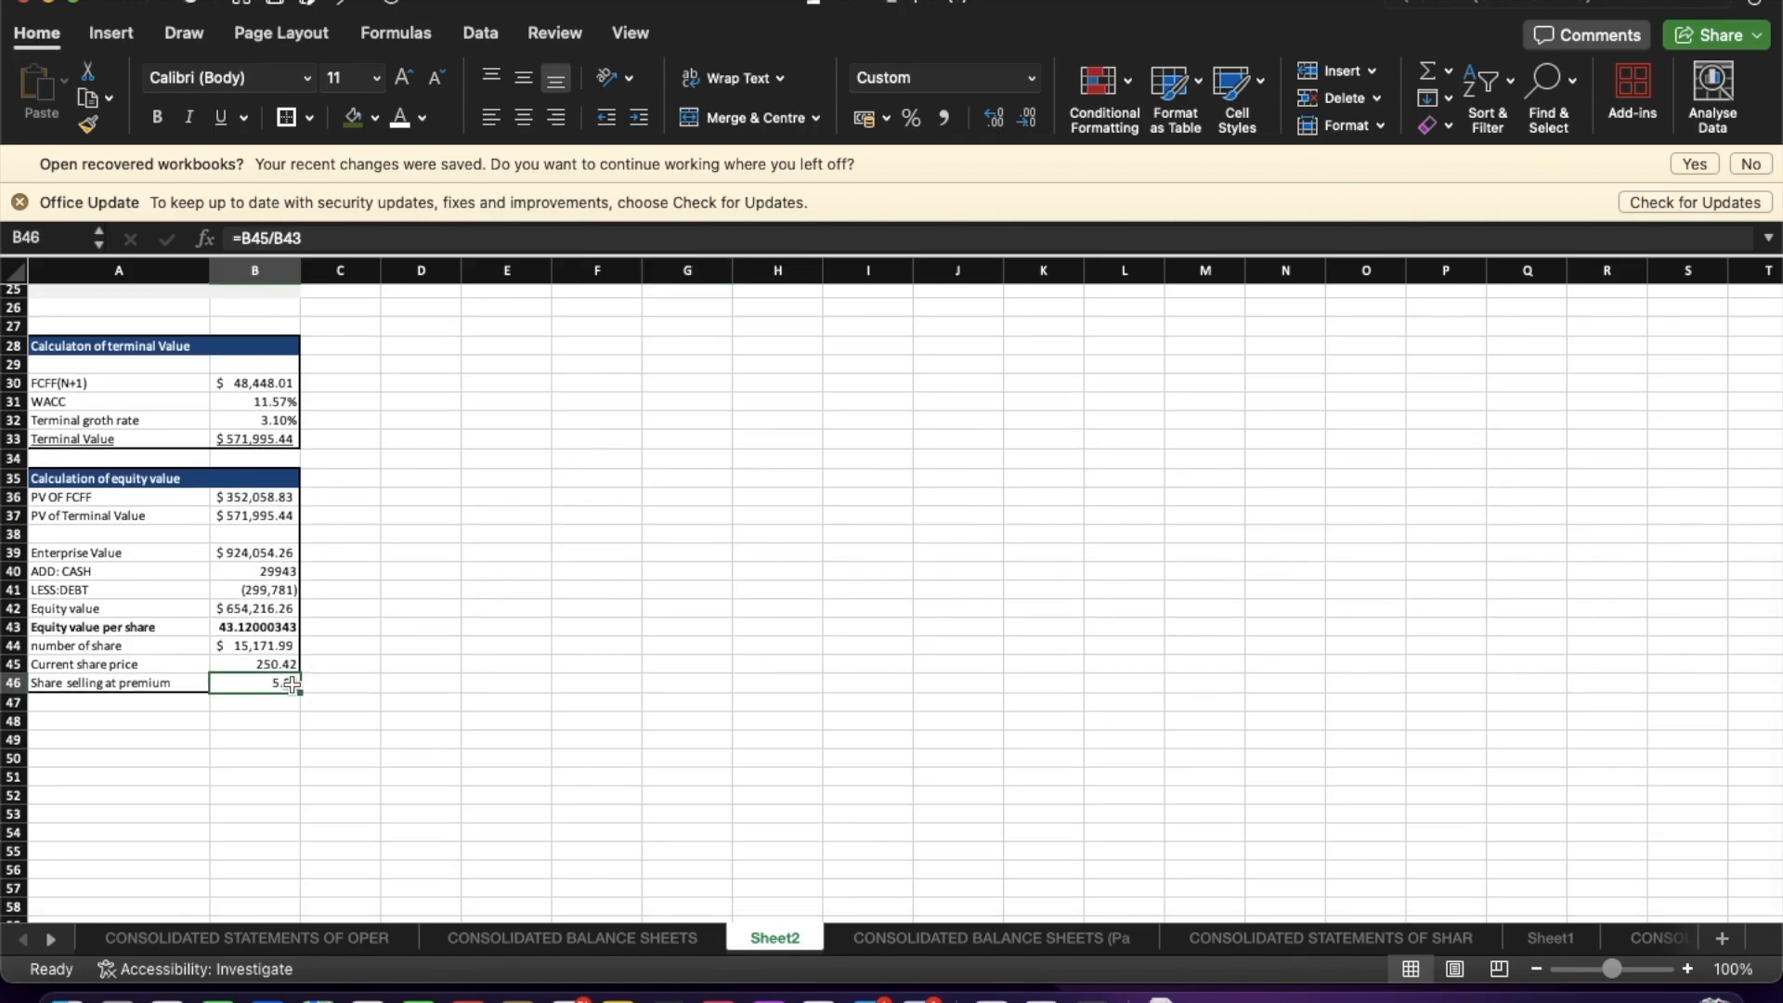
{"action": "left_click", "coordinate": [398, 685]}
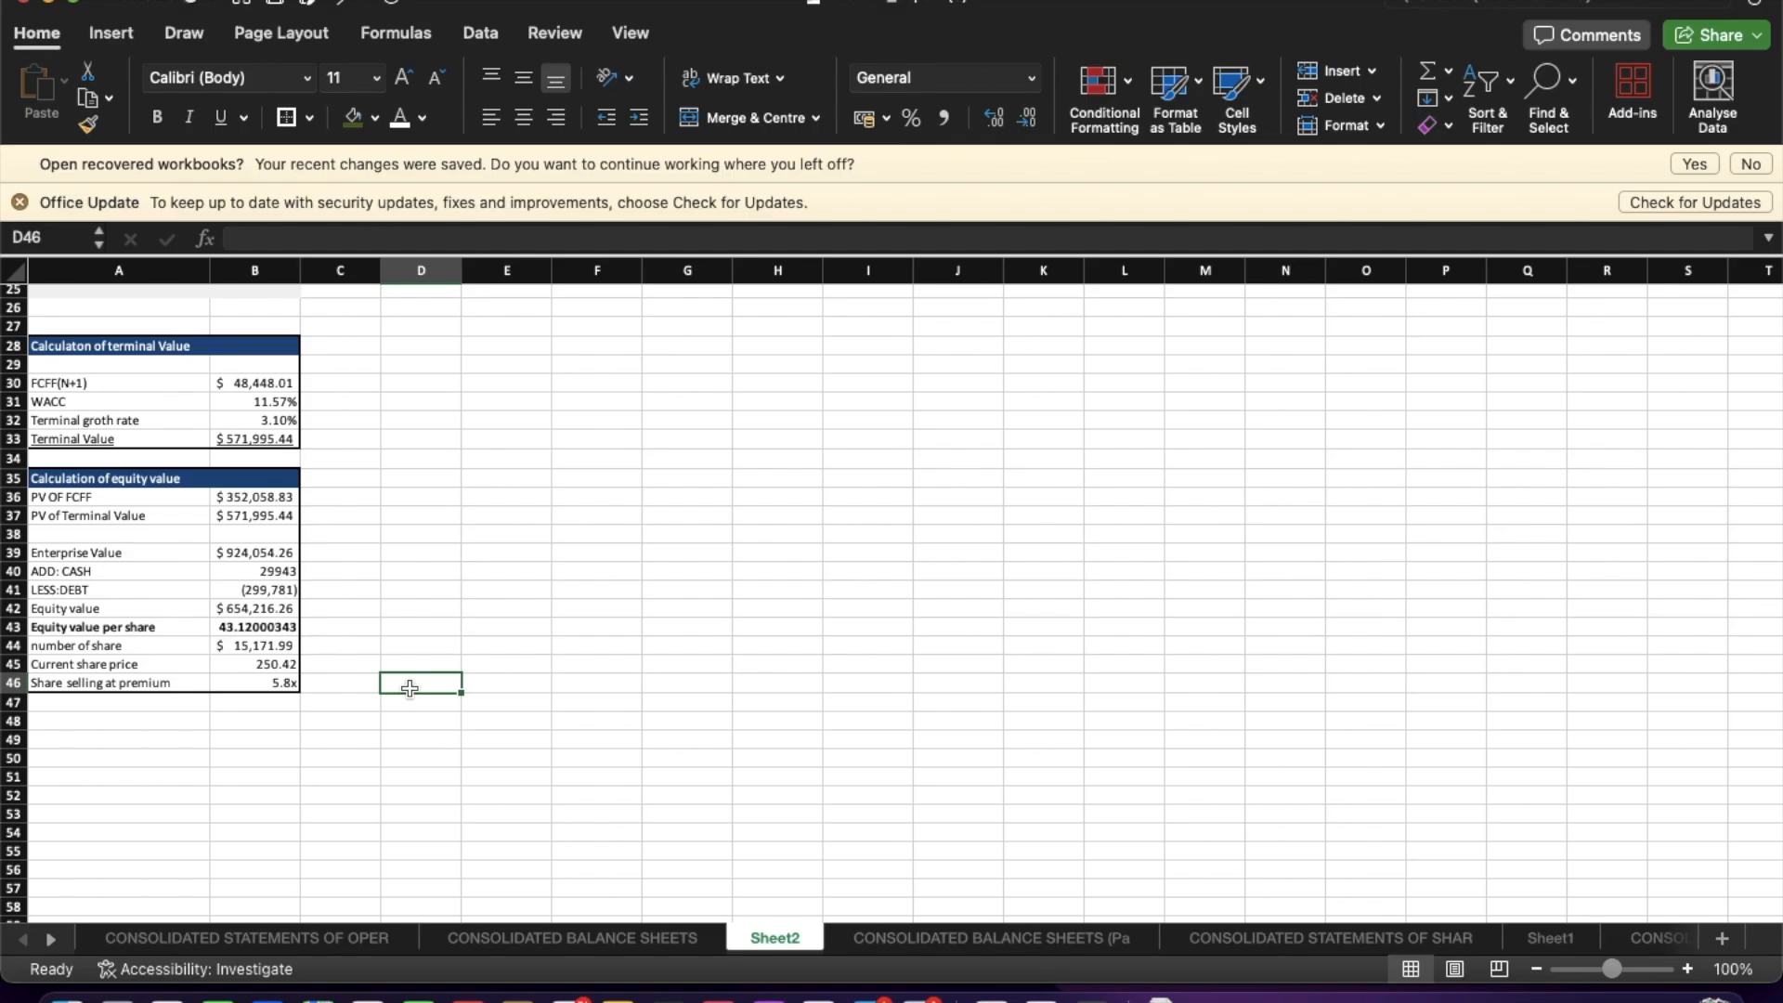
{"action": "scroll", "coordinate": [410, 687], "scroll_direction": "up", "scroll_amount": 10}
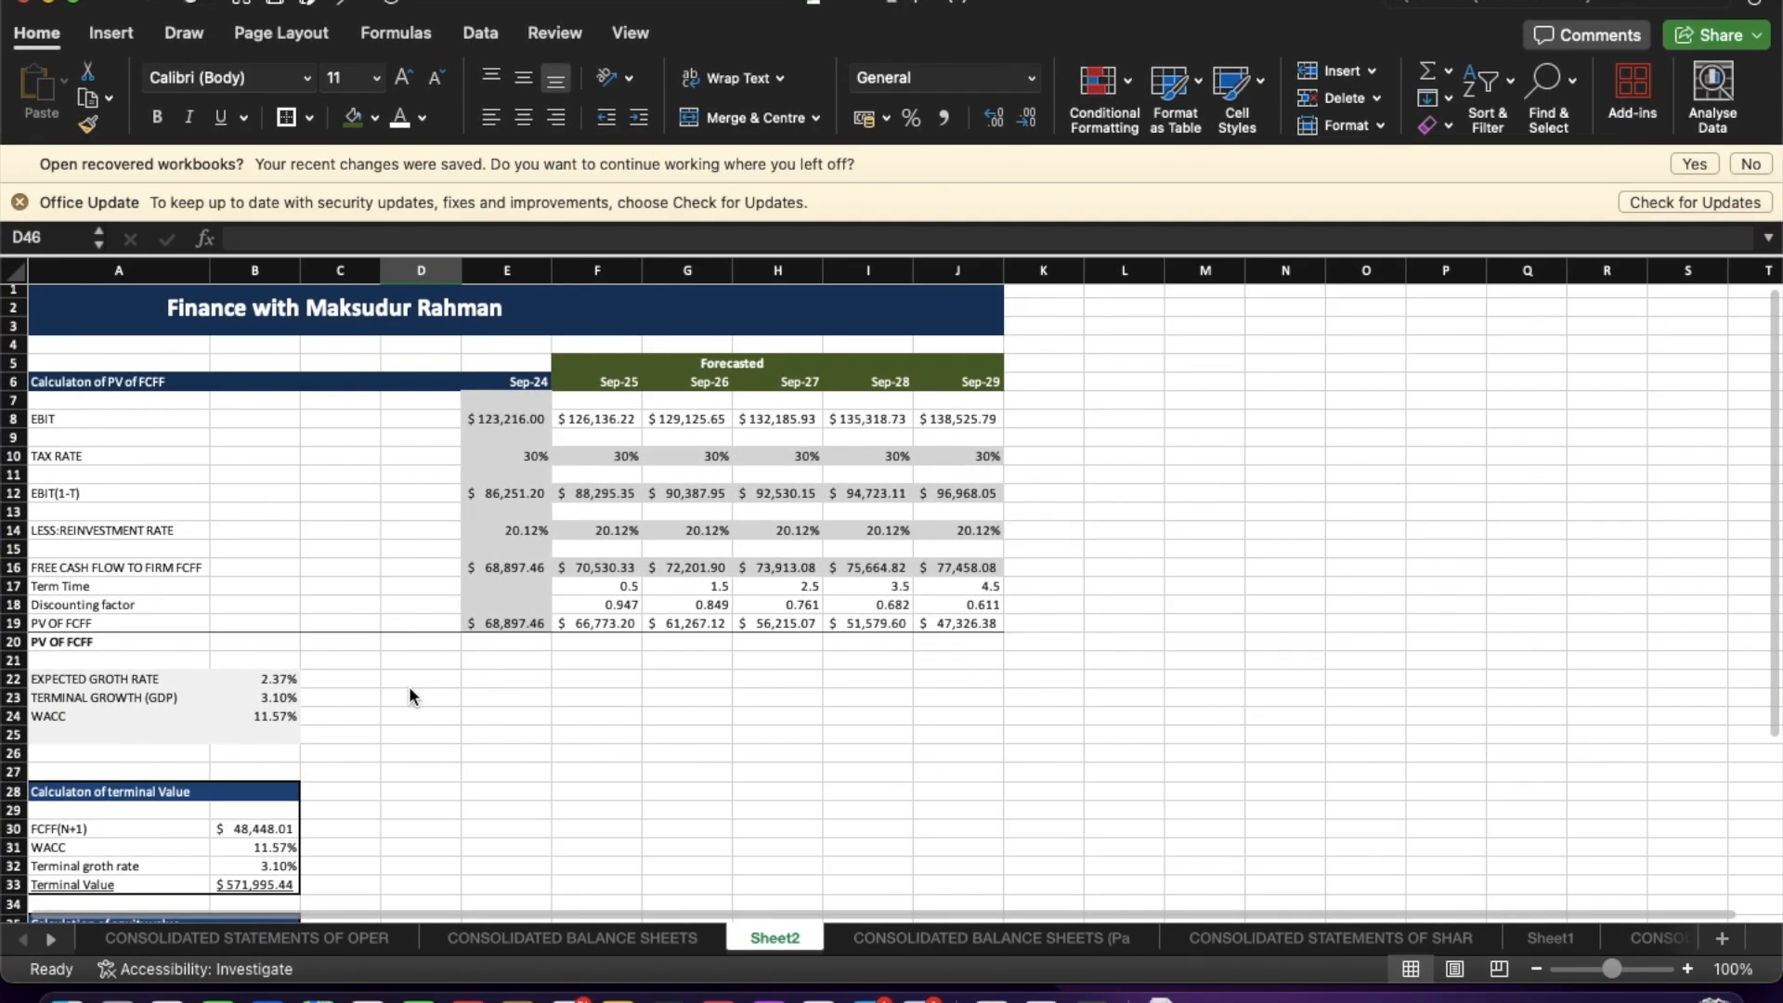
{"action": "scroll", "coordinate": [350, 812], "scroll_direction": "down", "scroll_amount": 10}
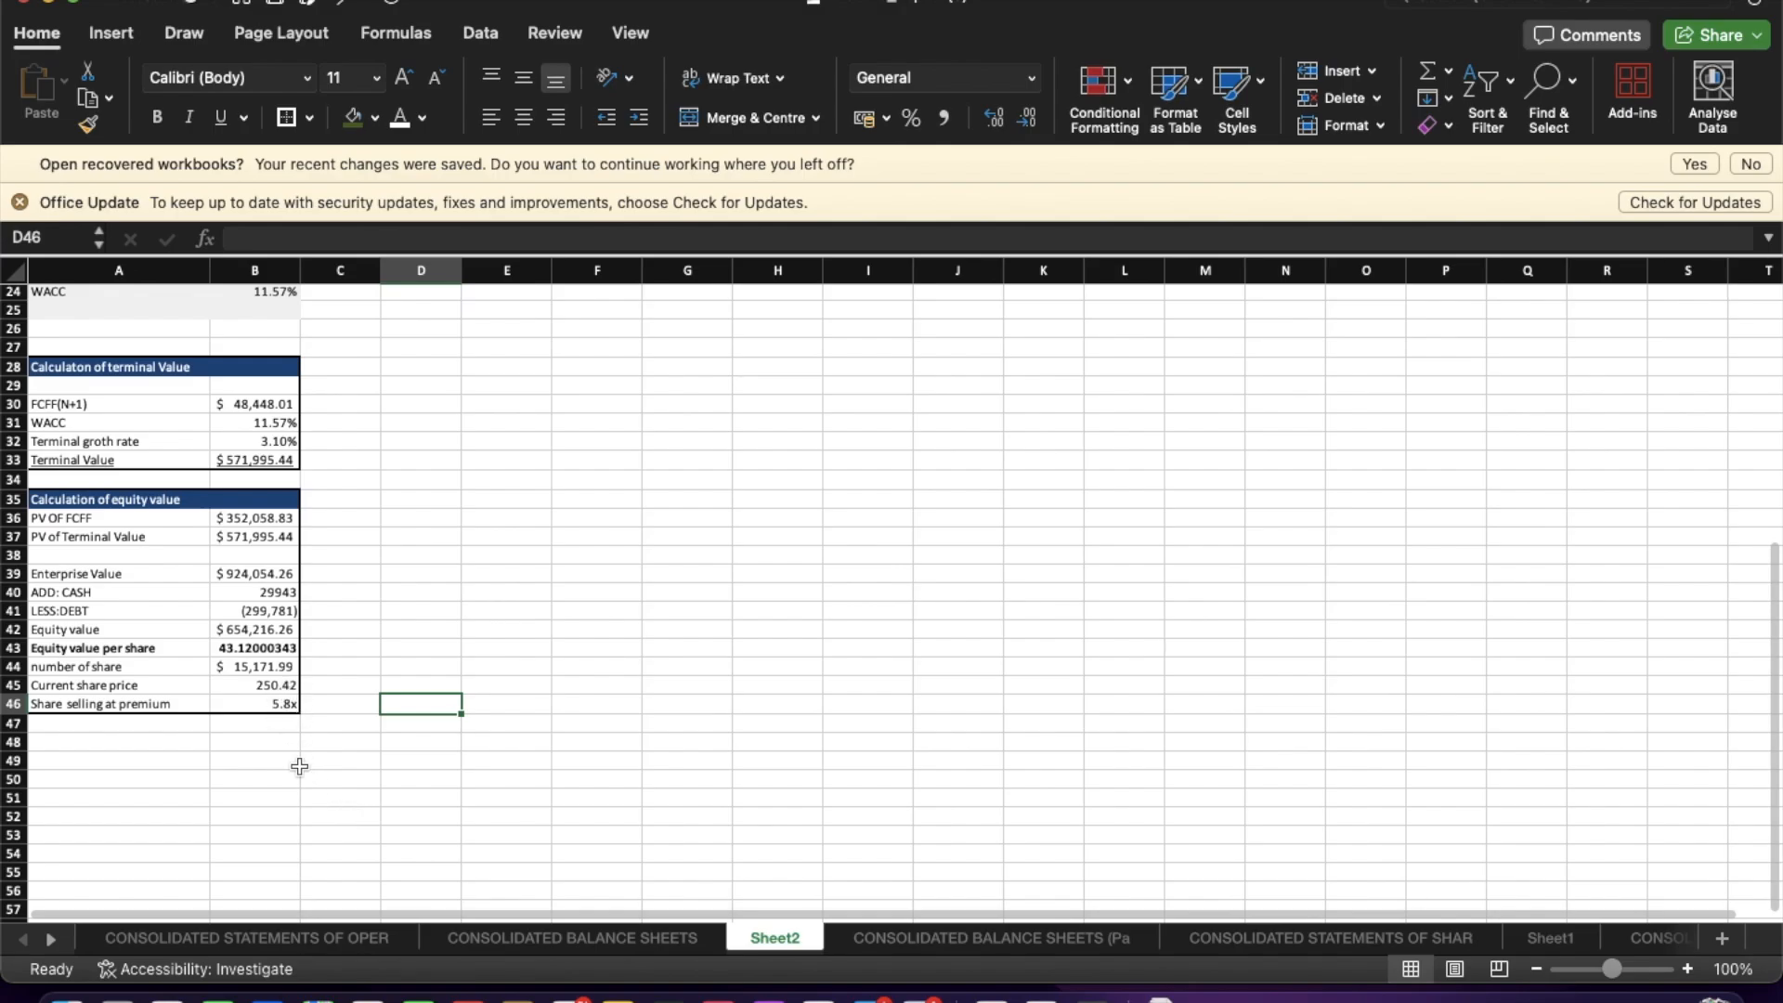
{"action": "scroll", "coordinate": [339, 622], "scroll_direction": "up", "scroll_amount": 7}
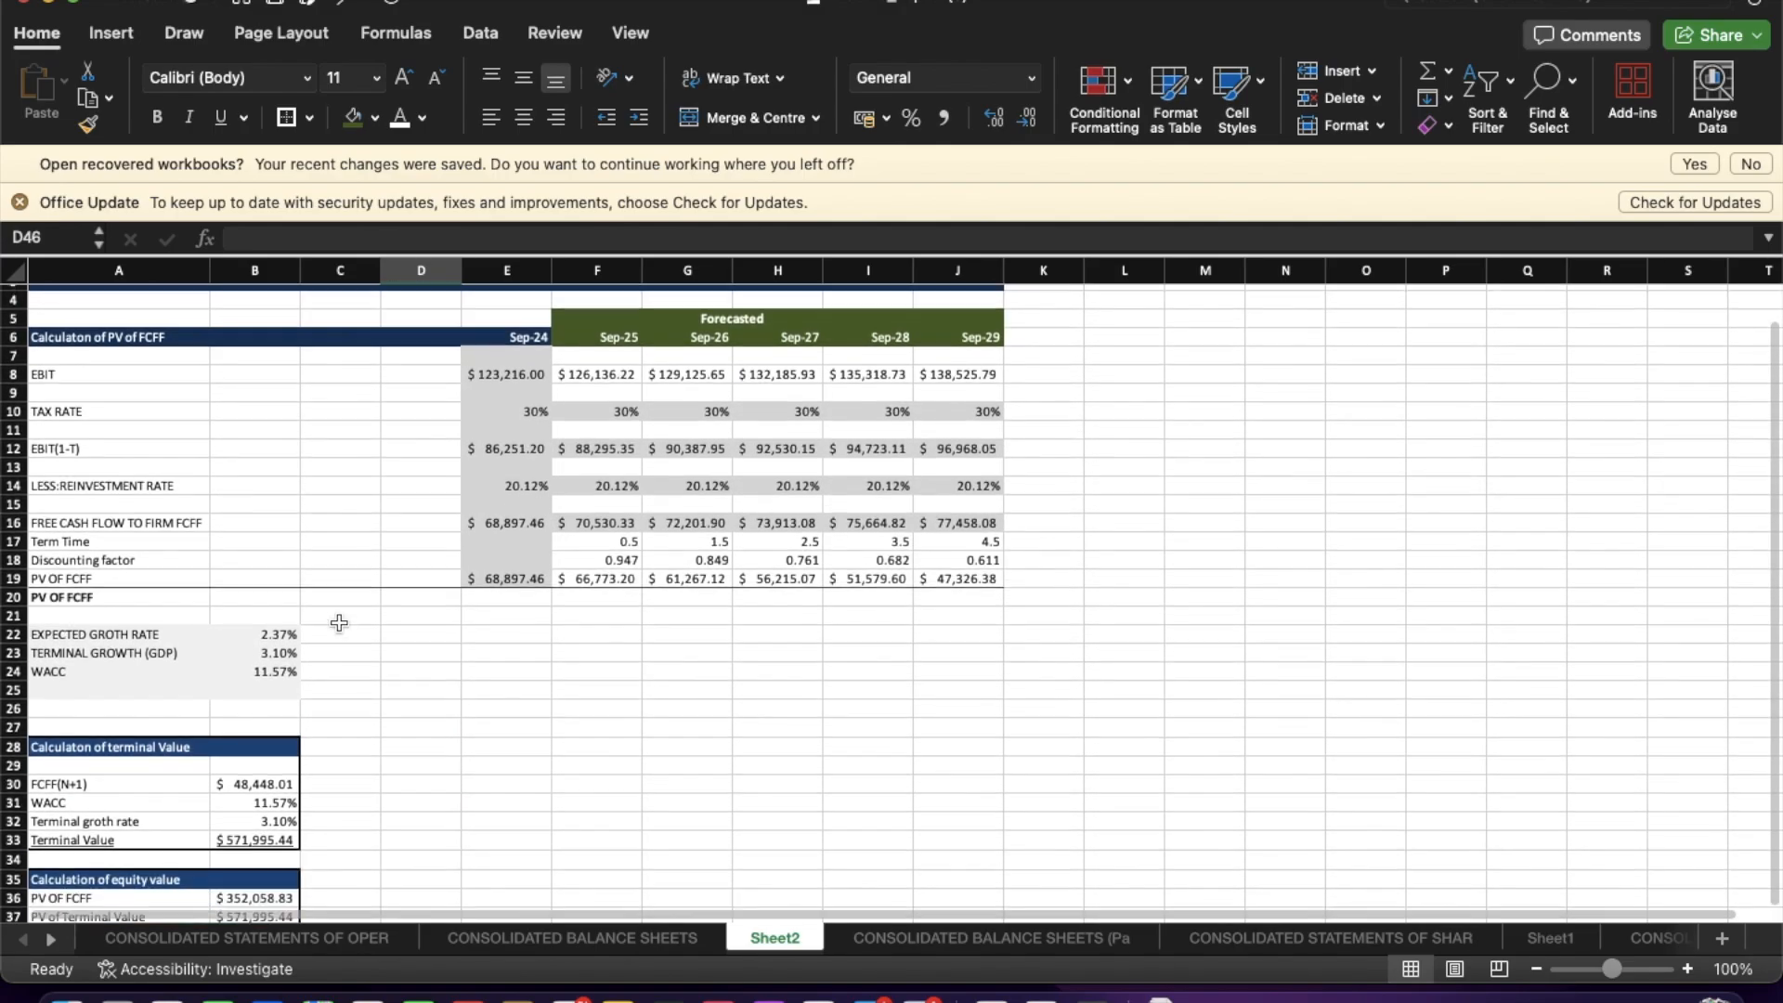
{"action": "scroll", "coordinate": [338, 622], "scroll_direction": "down", "scroll_amount": 3}
{"action": "scroll", "coordinate": [339, 623], "scroll_direction": "up", "scroll_amount": 5}
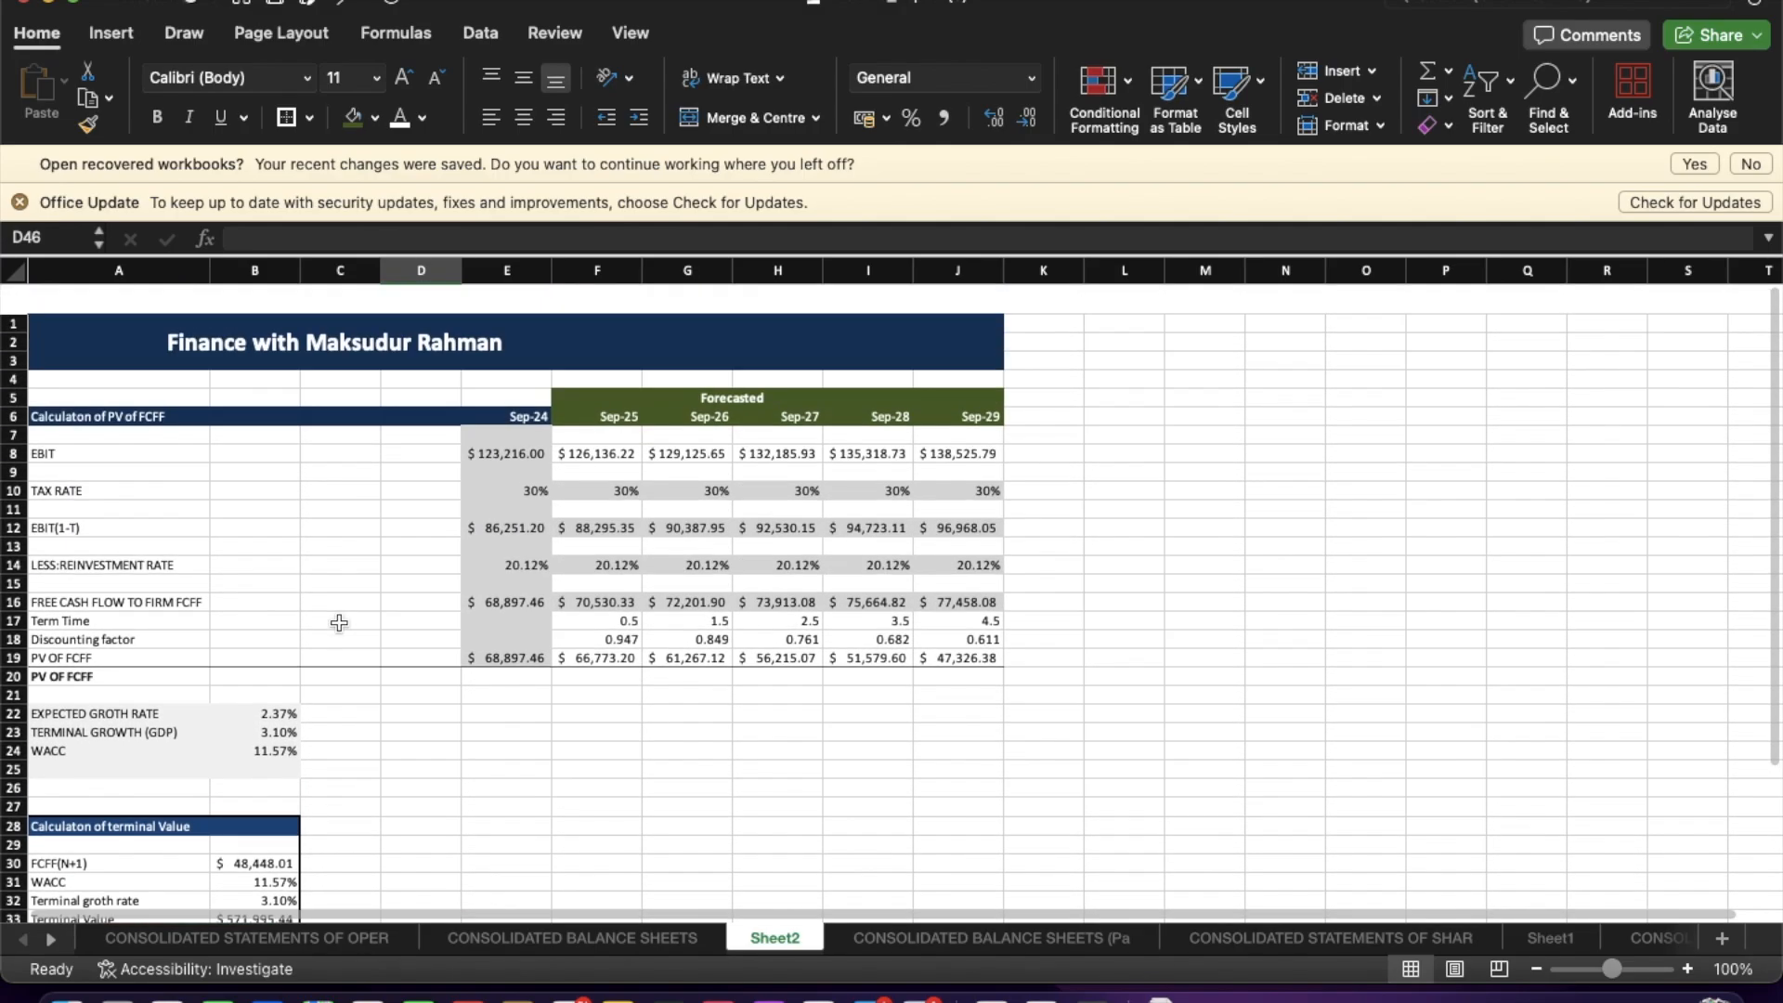
{"action": "scroll", "coordinate": [339, 622], "scroll_direction": "down", "scroll_amount": 1}
{"action": "key", "text": "ctrl+Up"}
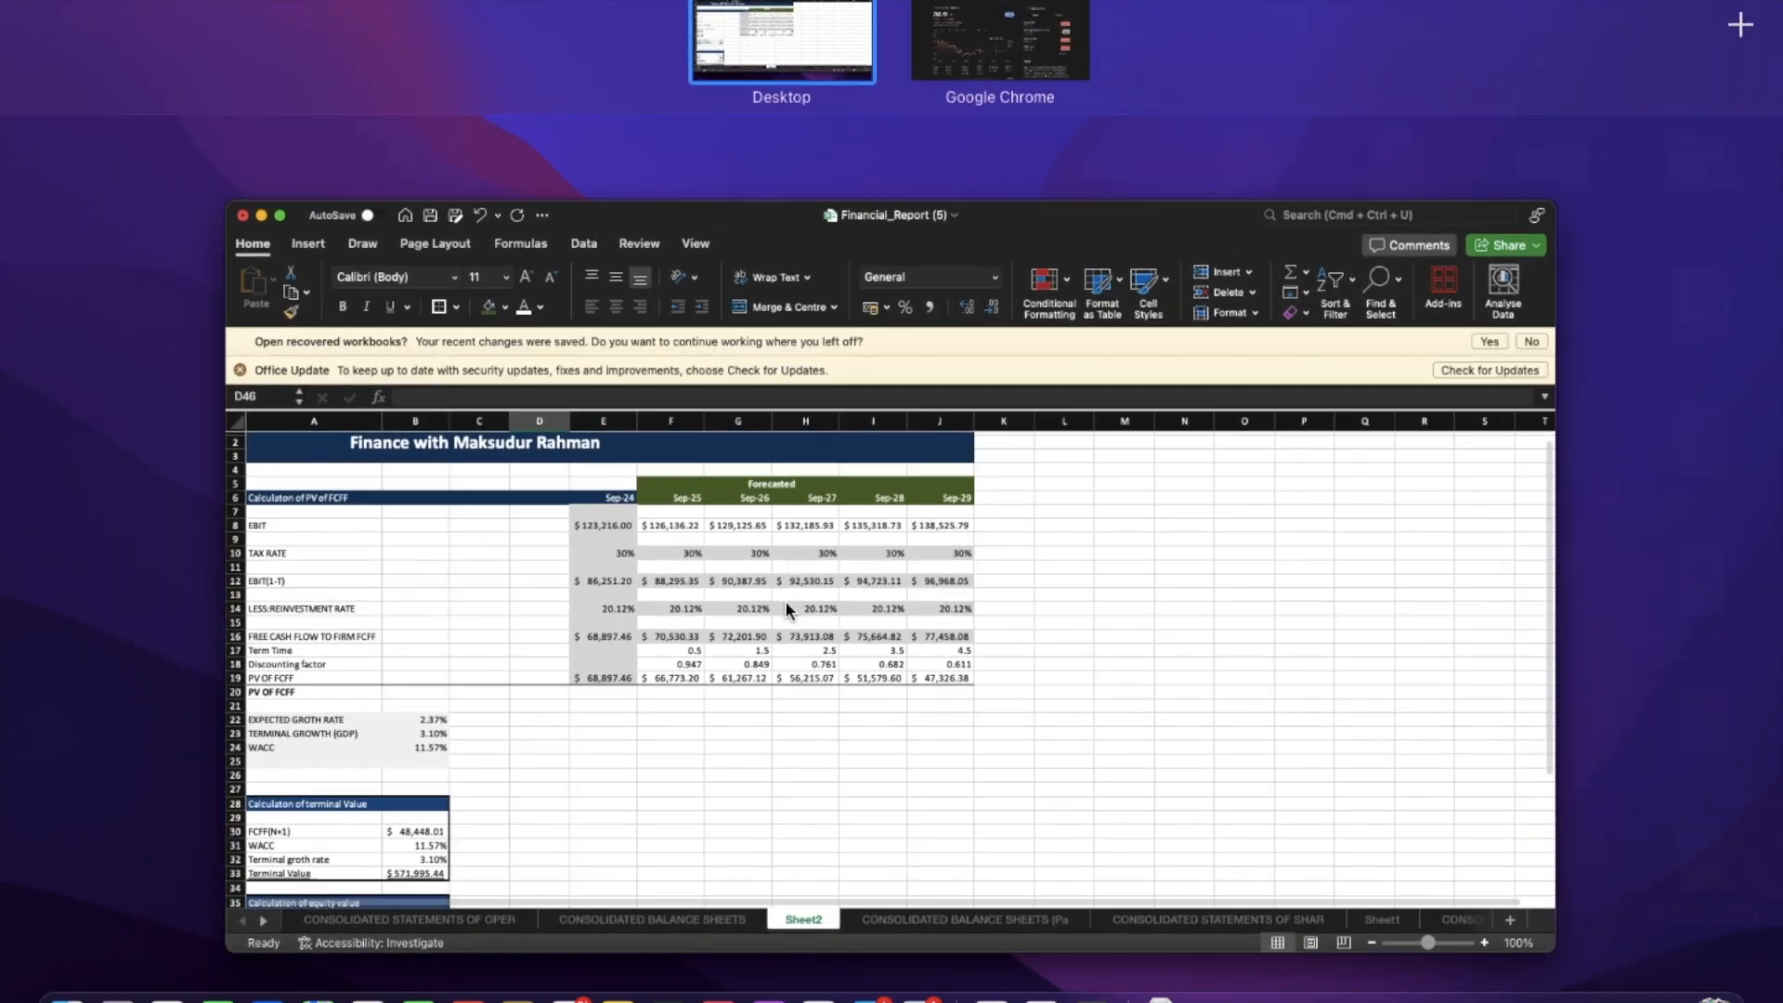
{"action": "left_click", "coordinate": [786, 605]}
Examine the consolidated balance sheet and statement of operations source data, then return to the valuation sheet.
{"action": "left_click", "coordinate": [501, 938]}
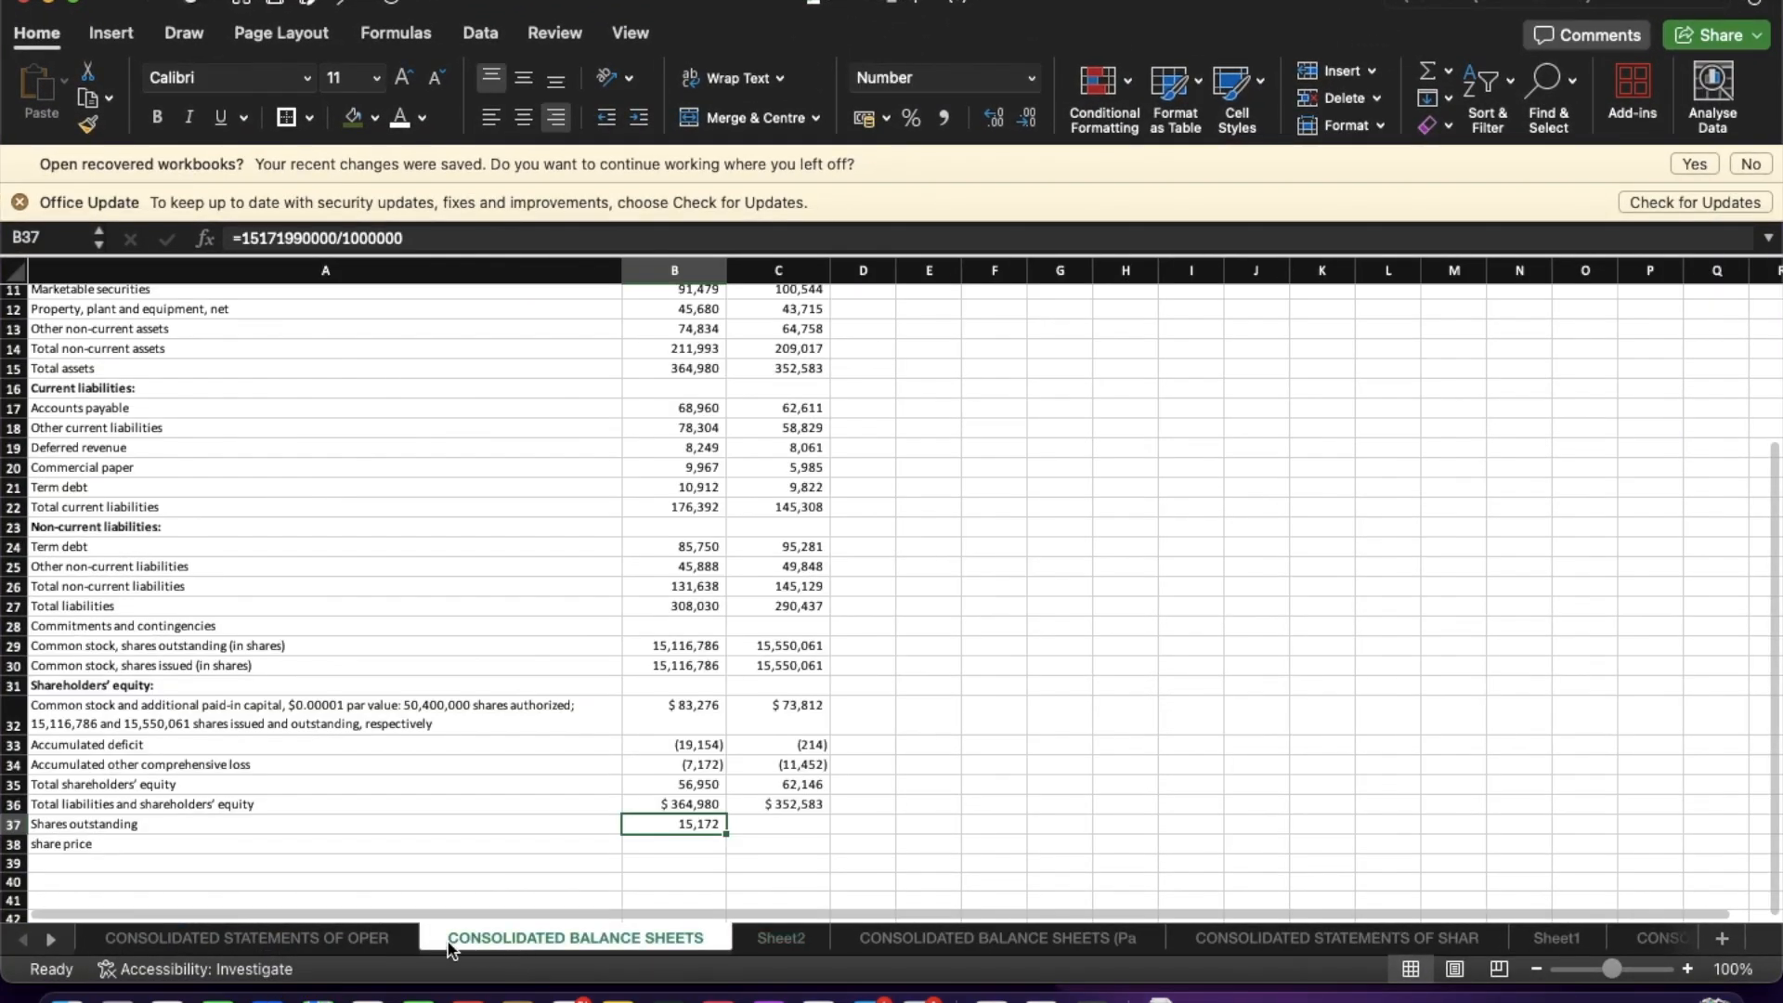
{"action": "left_click", "coordinate": [305, 939]}
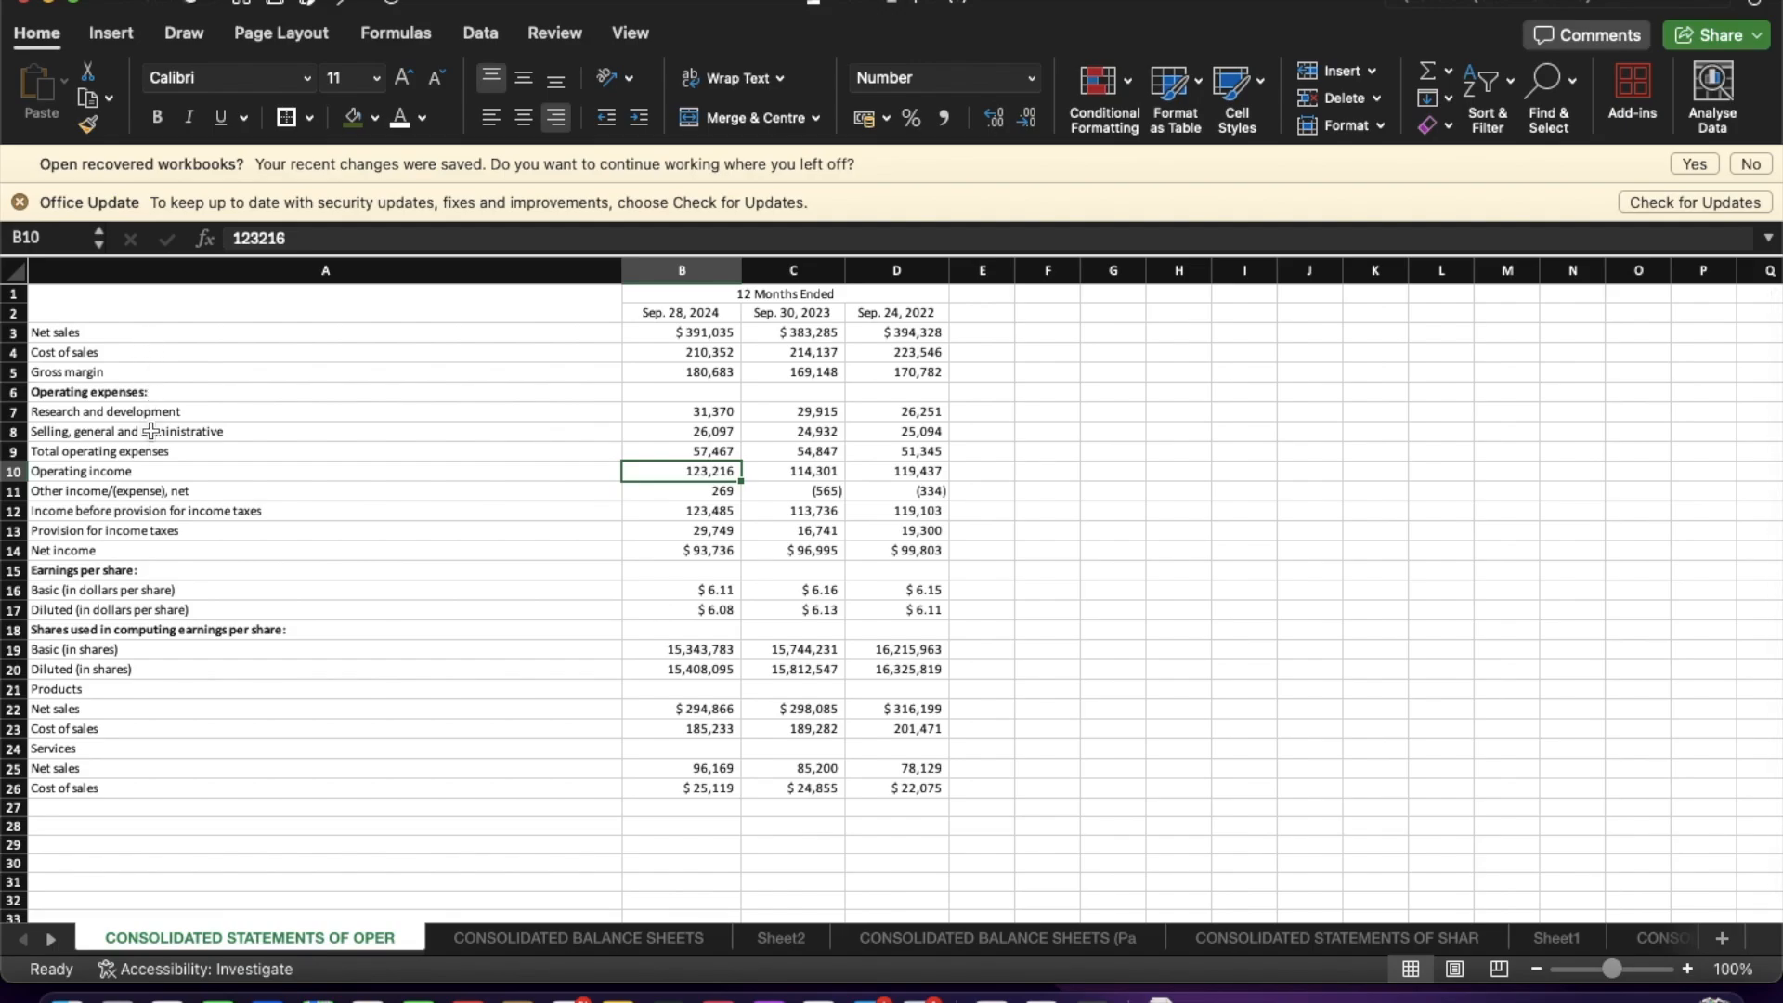
{"action": "left_click", "coordinate": [534, 939]}
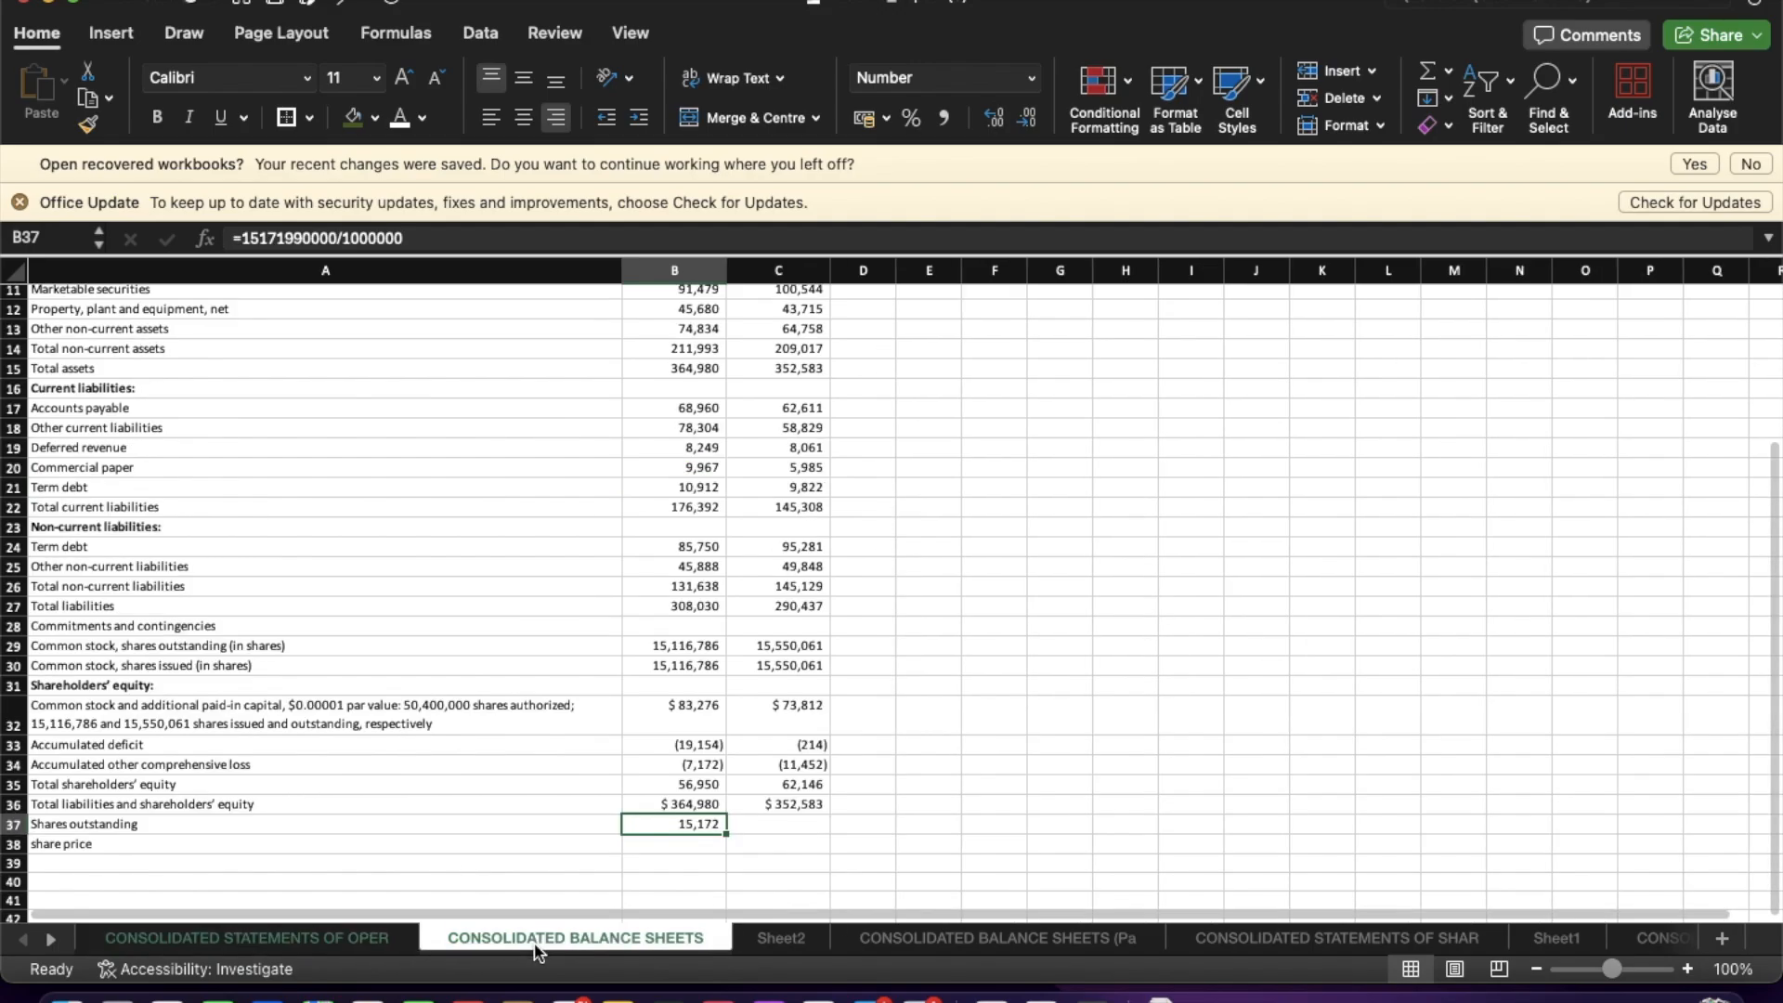
{"action": "scroll", "coordinate": [422, 663], "scroll_direction": "up", "scroll_amount": 5}
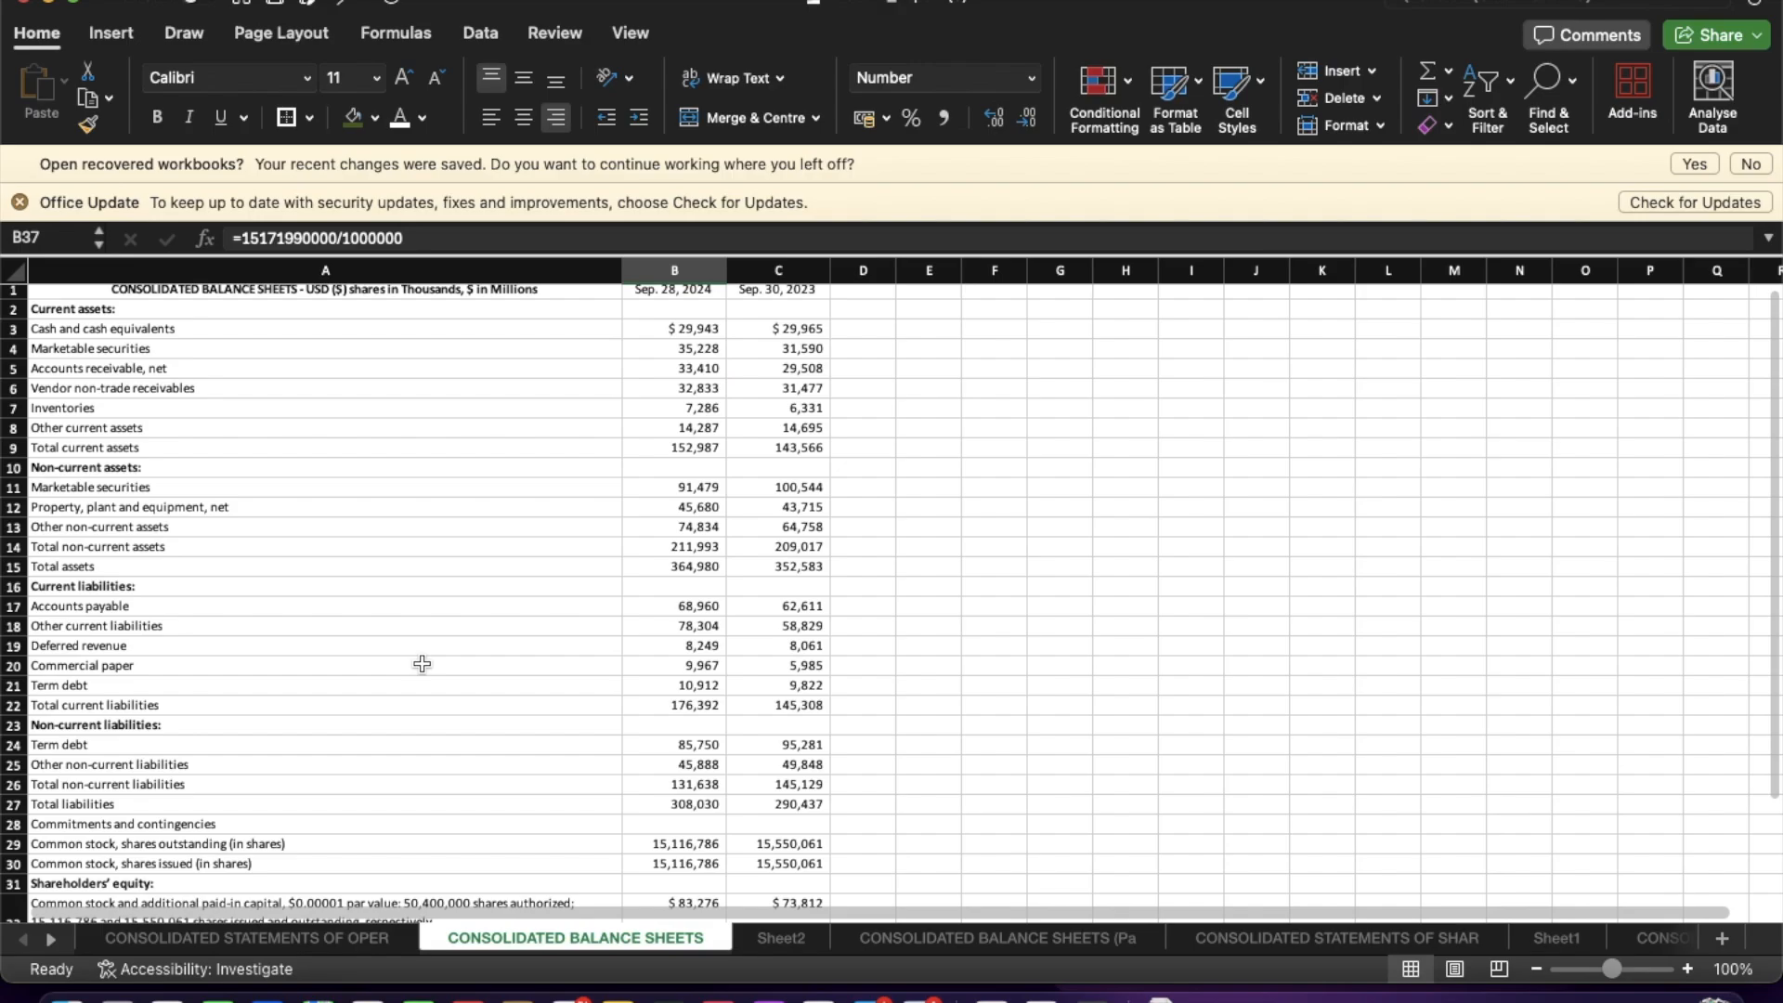
{"action": "scroll", "coordinate": [421, 663], "scroll_direction": "up", "scroll_amount": 1}
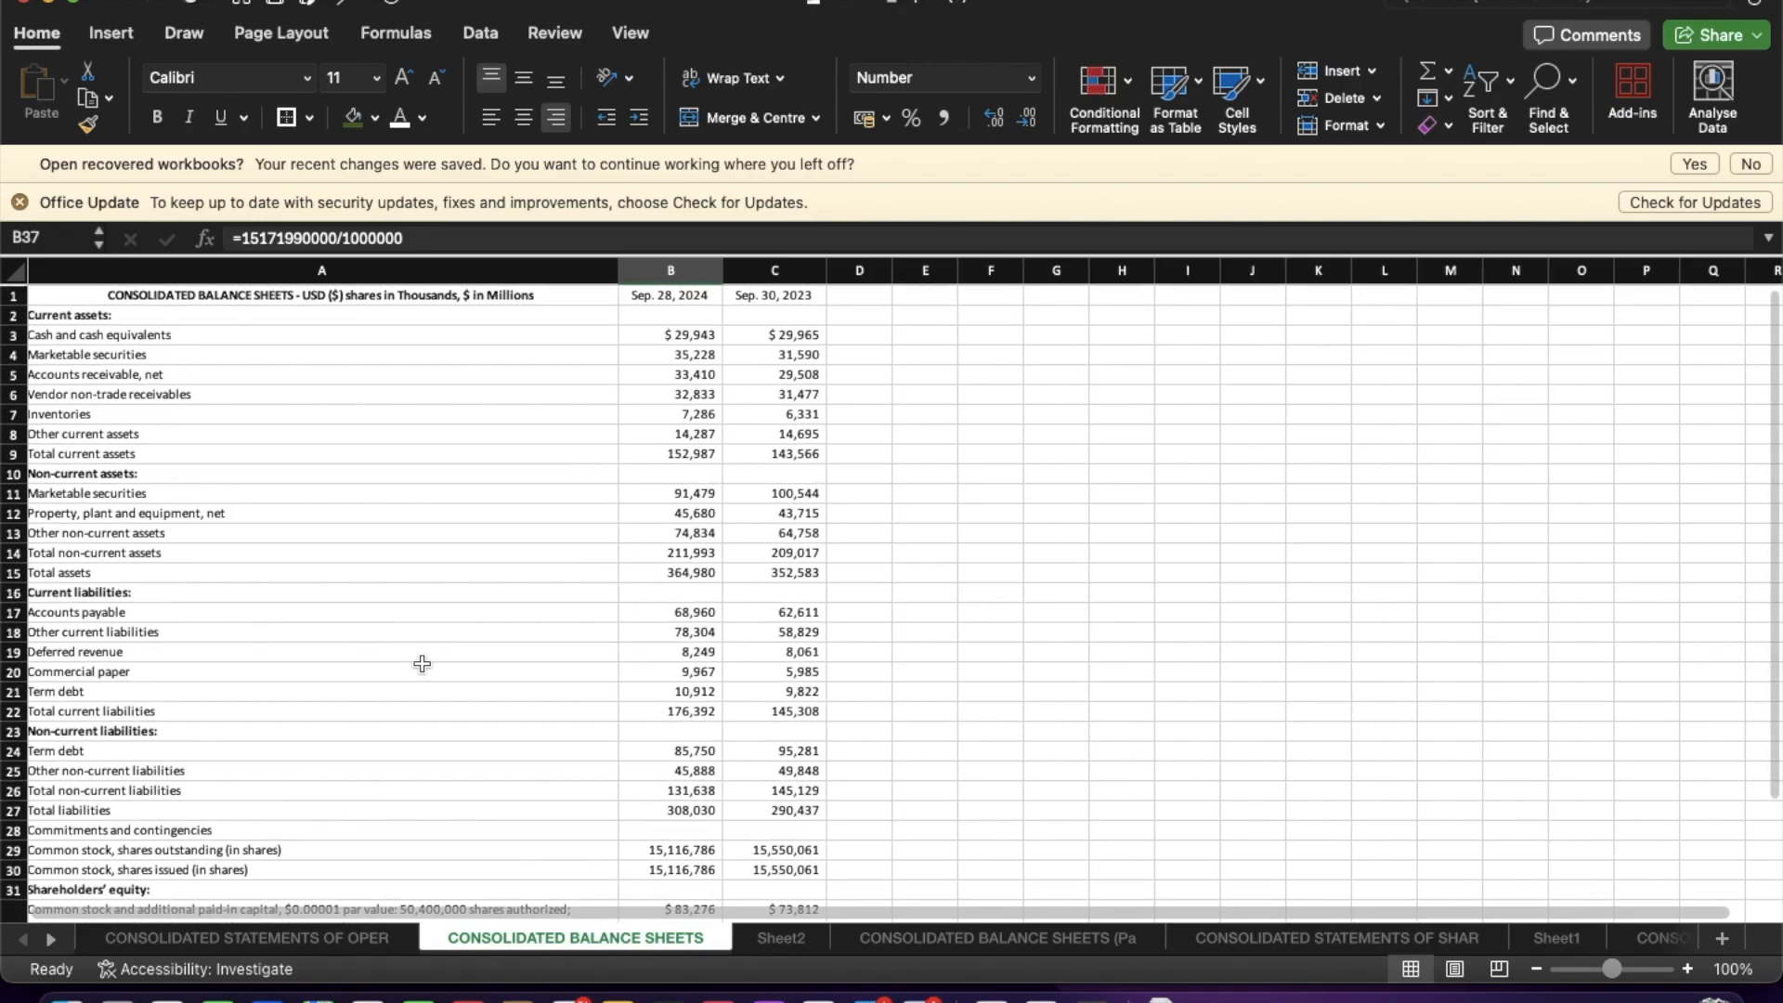
{"action": "scroll", "coordinate": [275, 396], "scroll_direction": "left", "scroll_amount": 1}
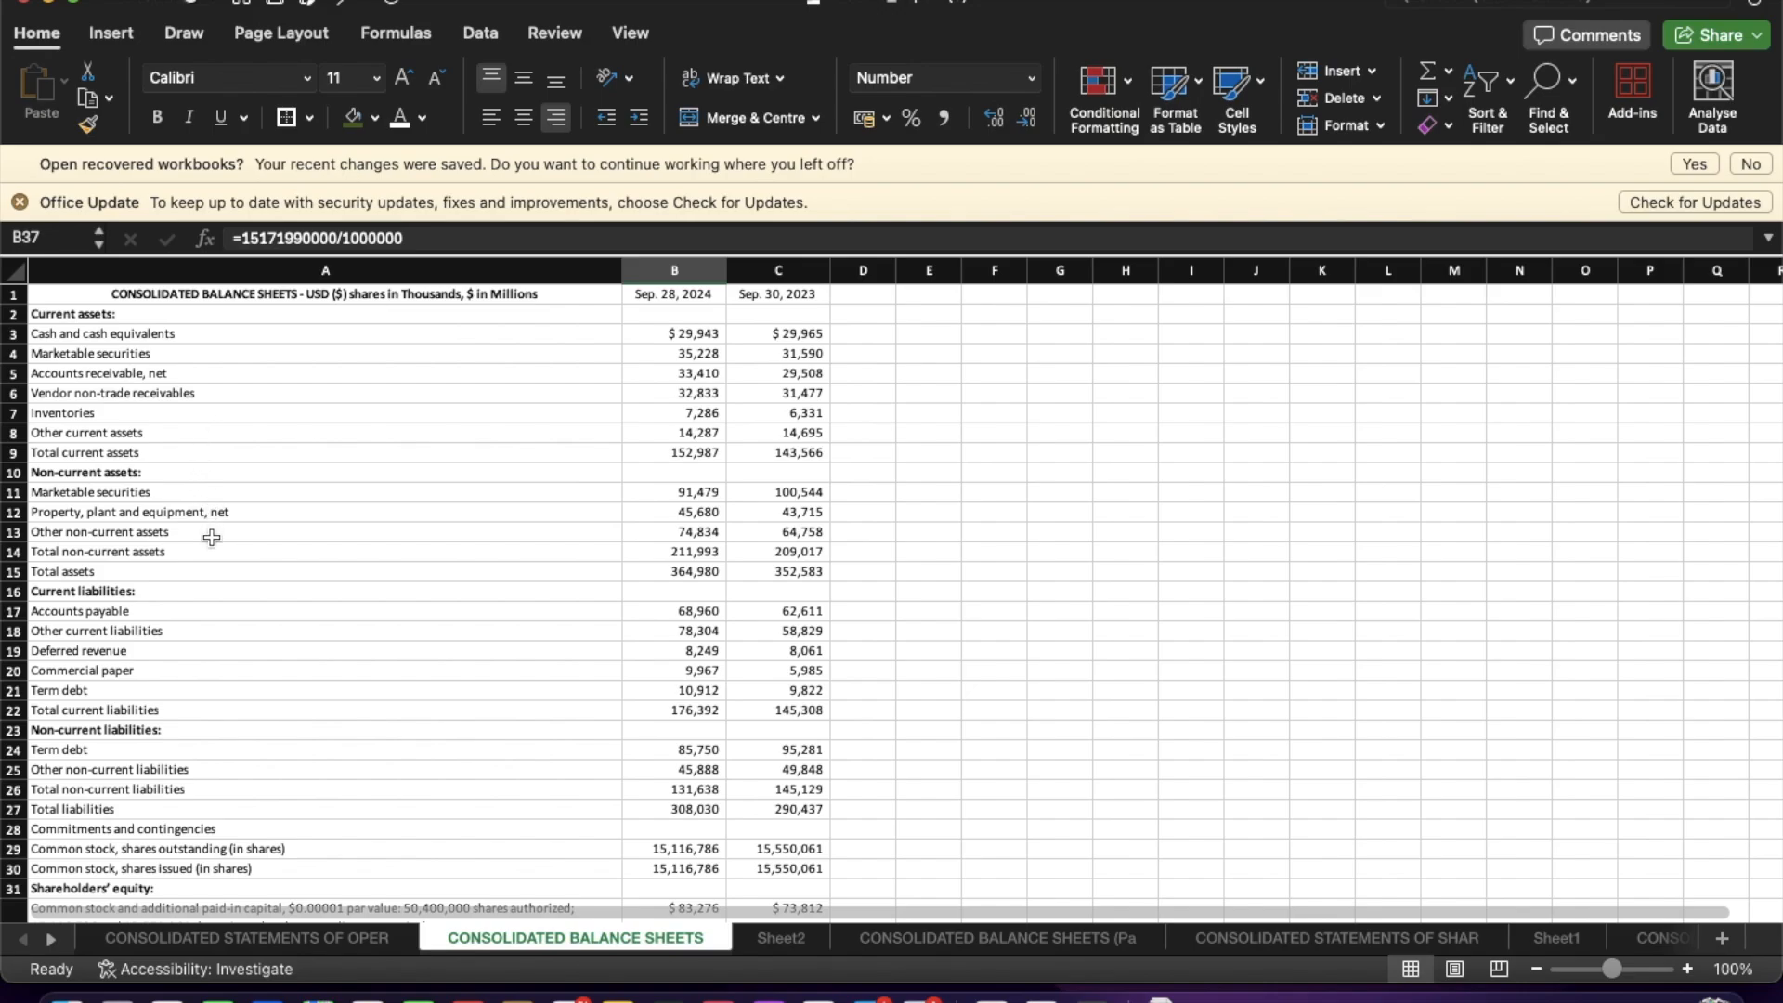
{"action": "left_click_drag", "start_coordinate": [137, 435], "coordinate": [168, 527]}
{"action": "left_click", "coordinate": [1158, 620]}
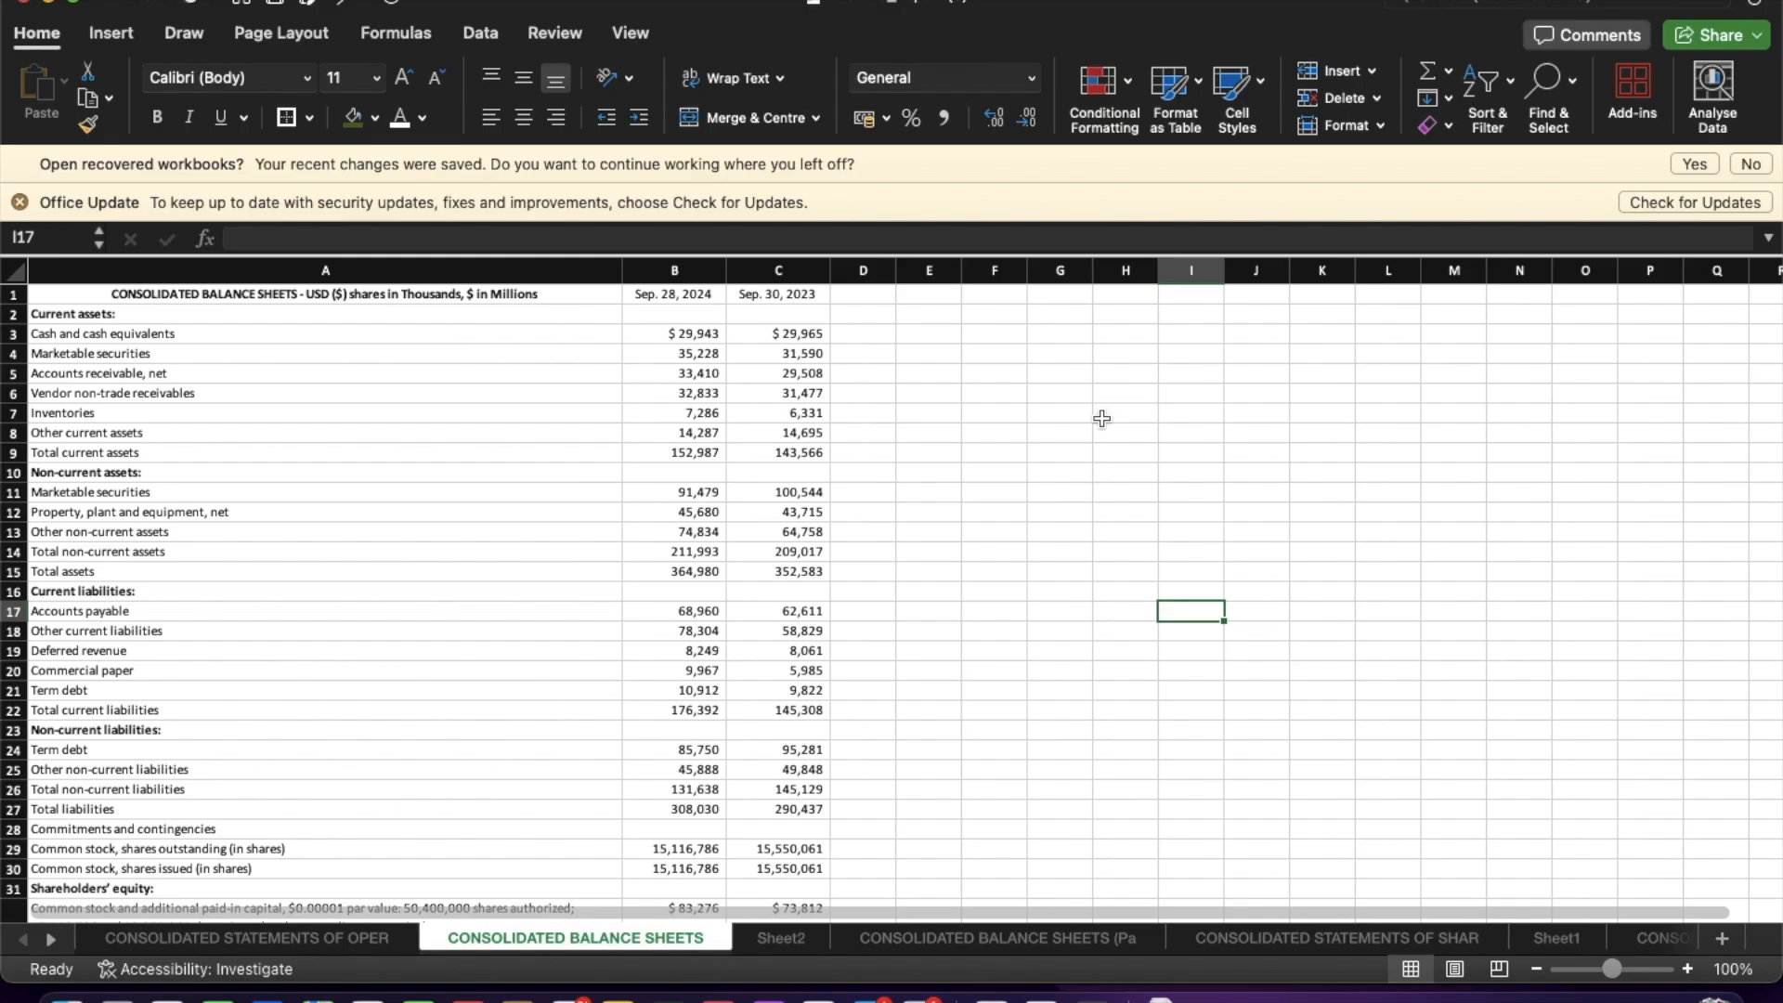
{"action": "left_click", "coordinate": [193, 940]}
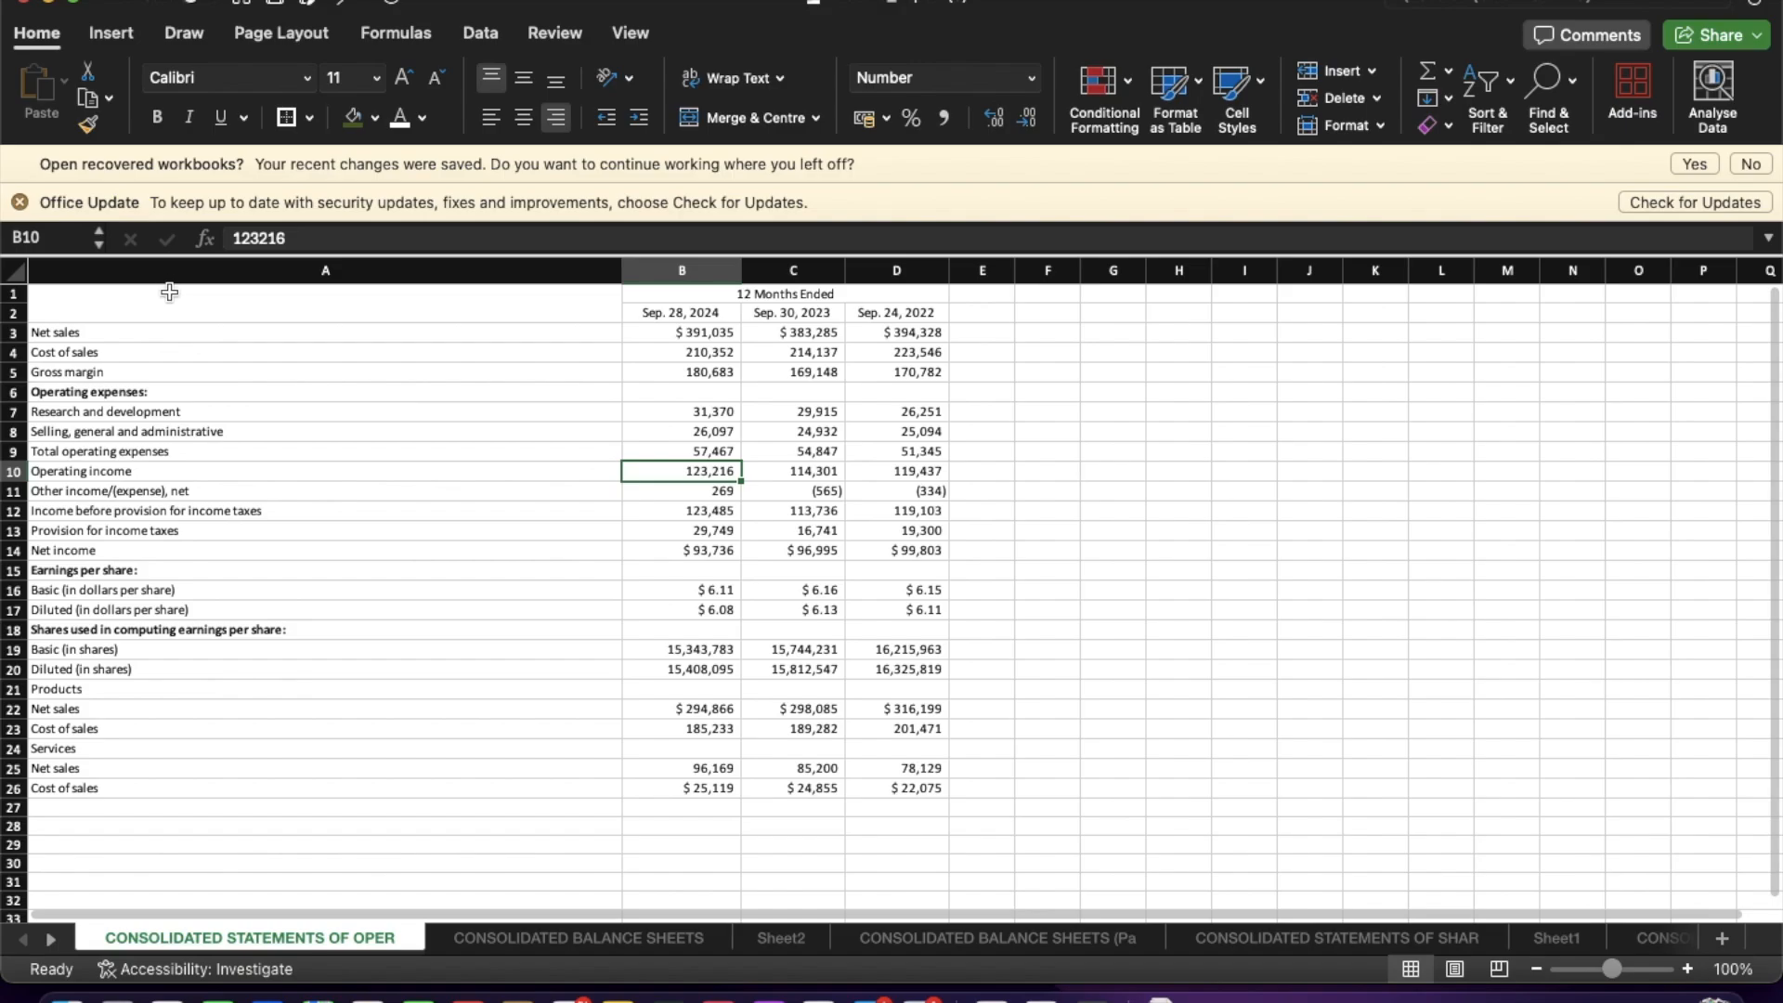
{"action": "left_click_drag", "start_coordinate": [165, 371], "coordinate": [164, 589]}
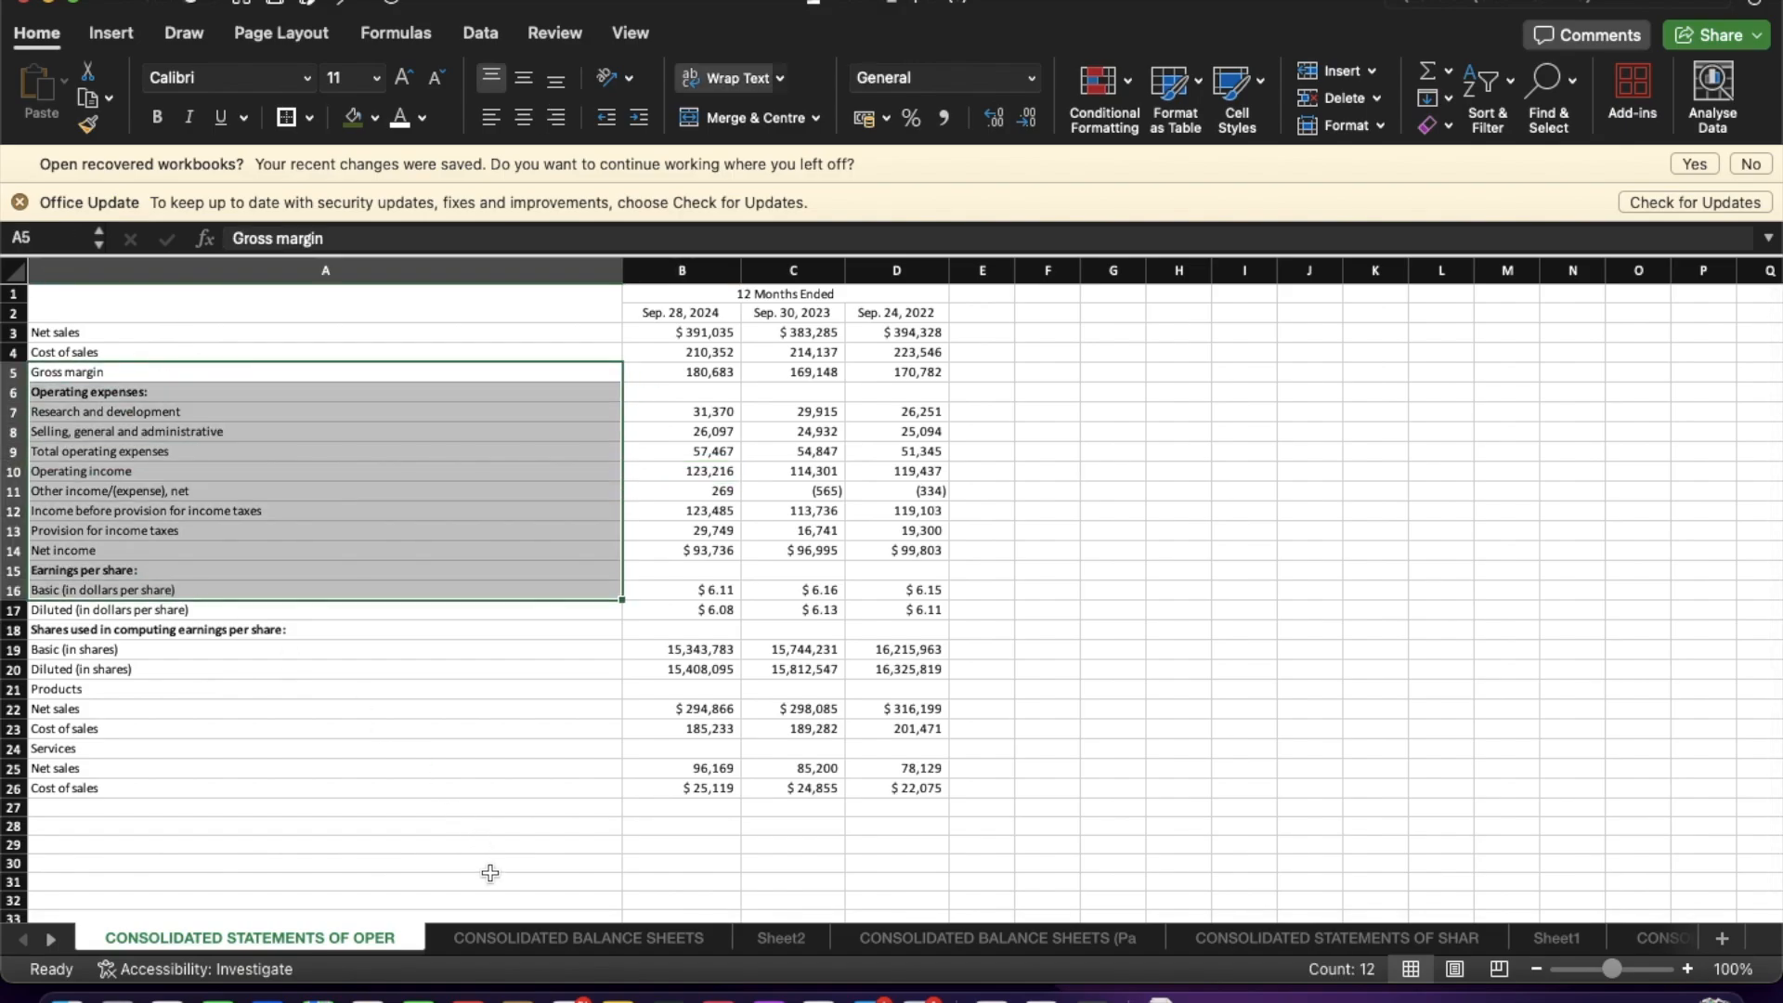
{"action": "left_click", "coordinate": [1309, 787]}
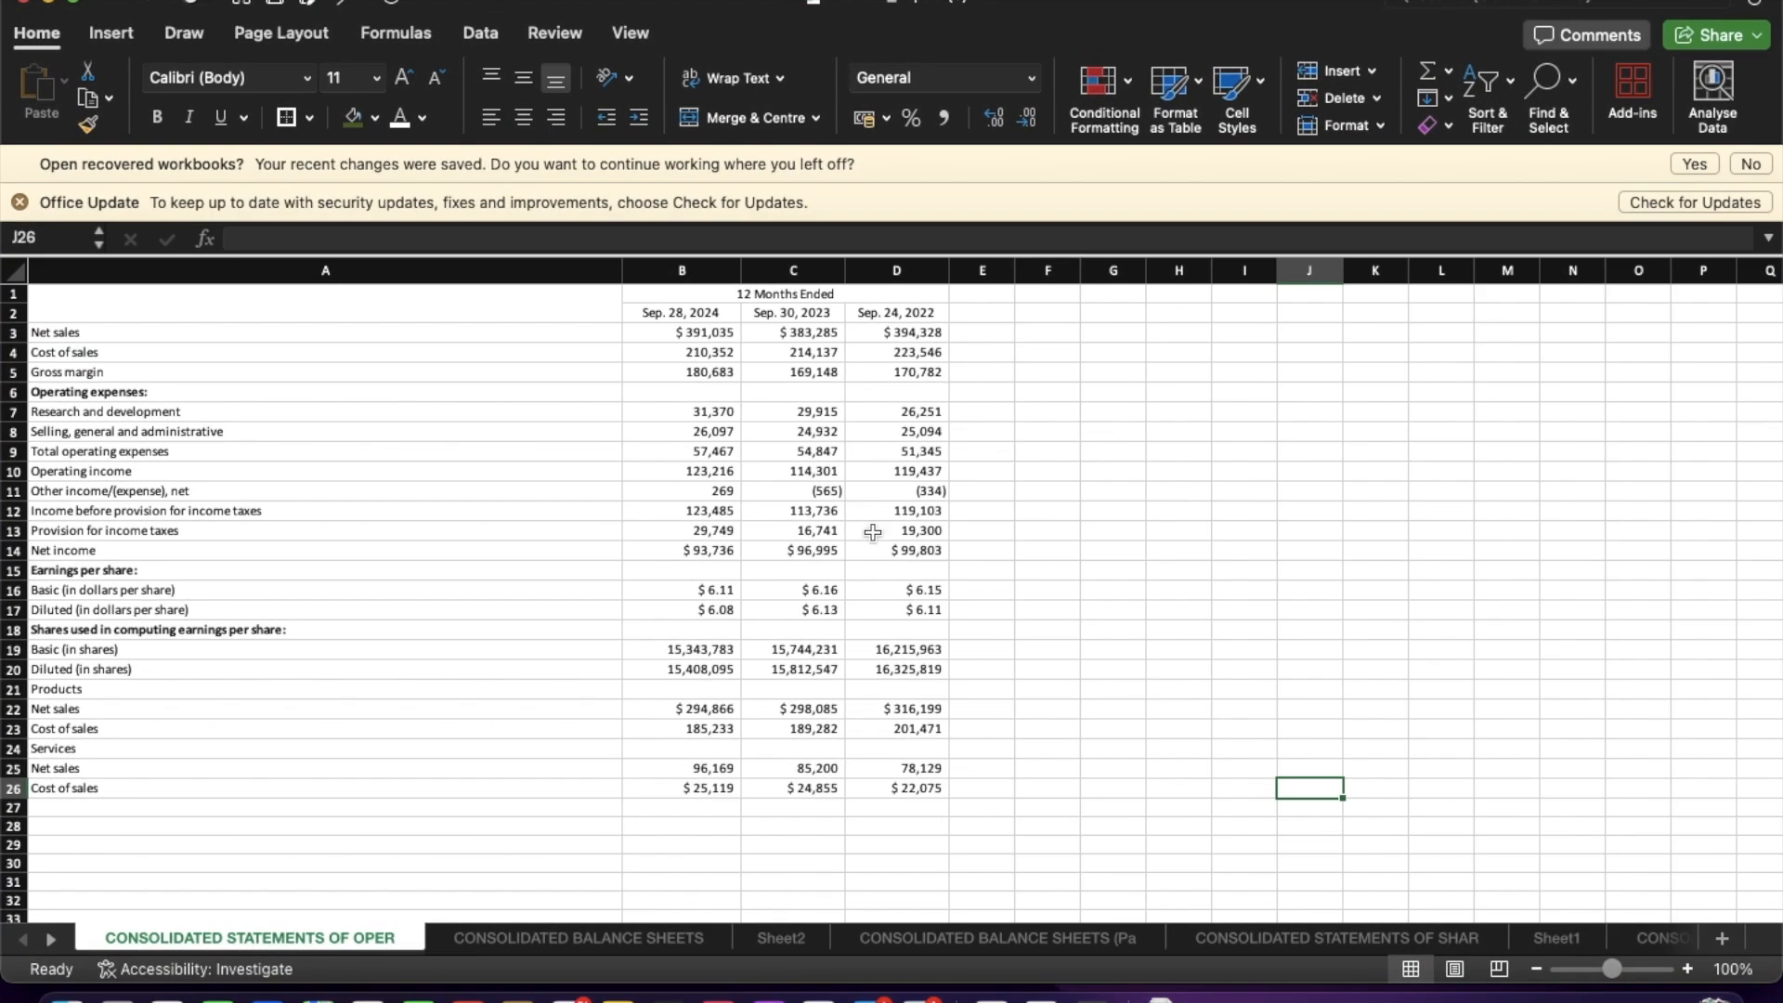
{"action": "left_click", "coordinate": [780, 938]}
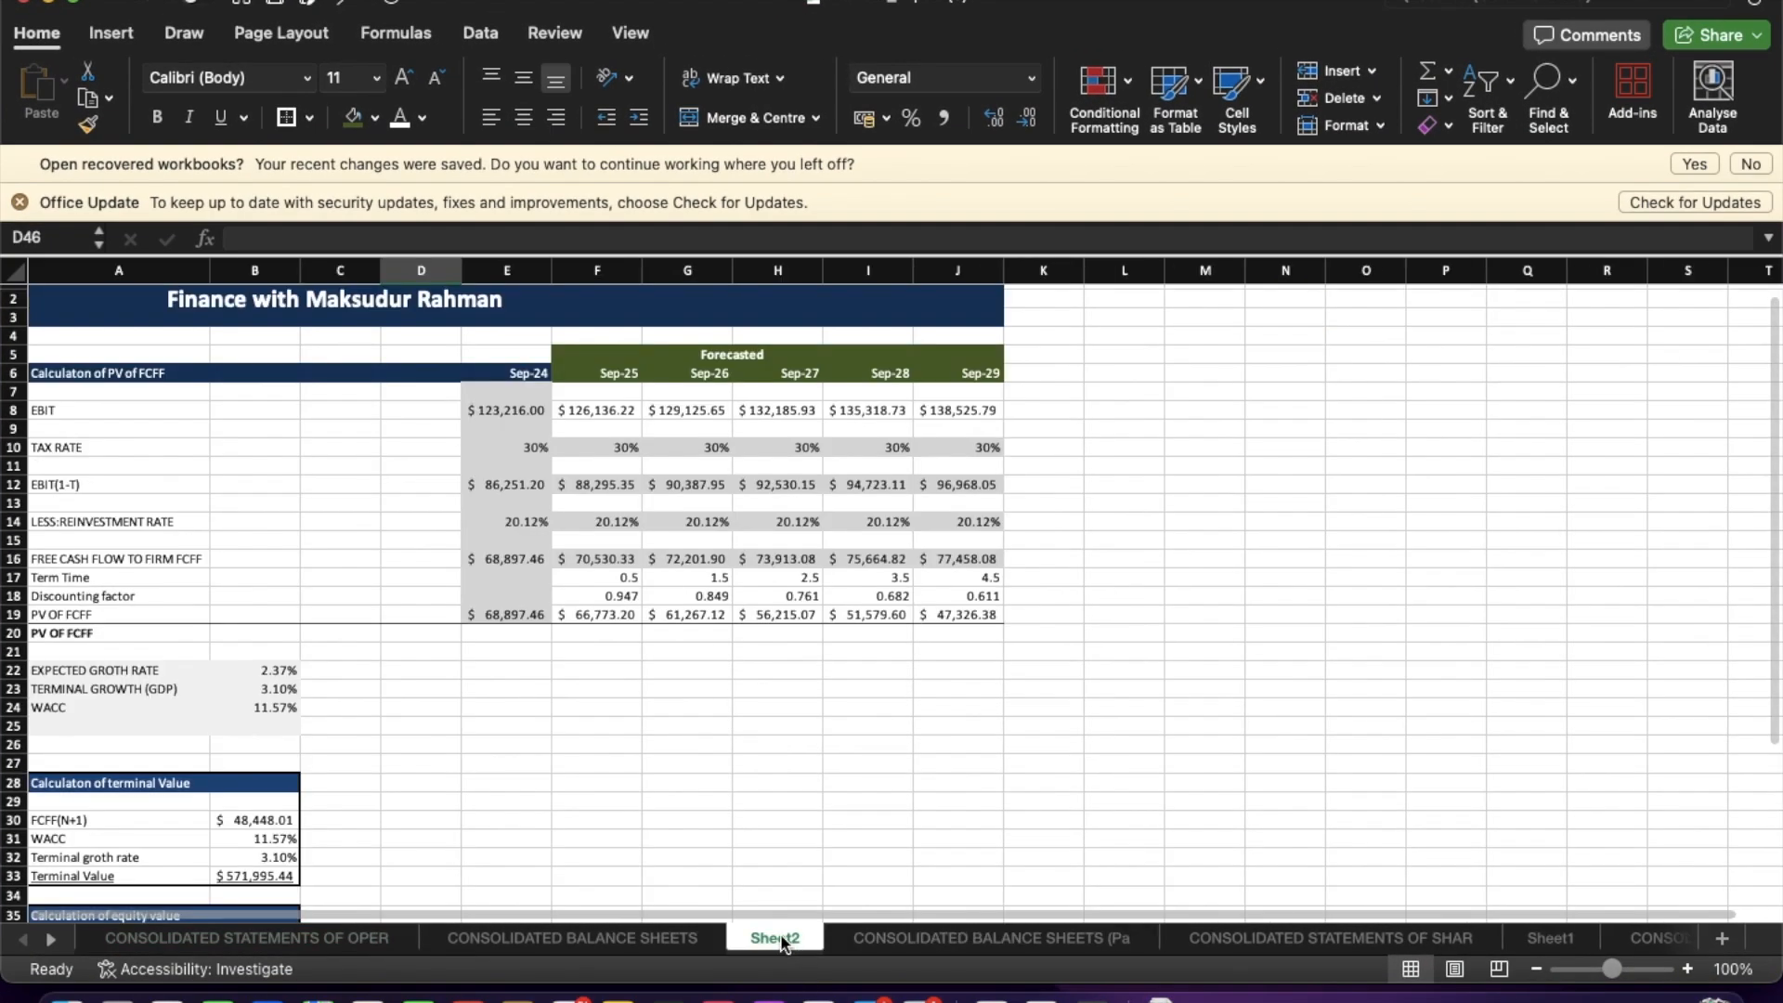
Rename the valuation sheet tab to DCF VALUATION.
{"action": "right_click", "coordinate": [782, 941]}
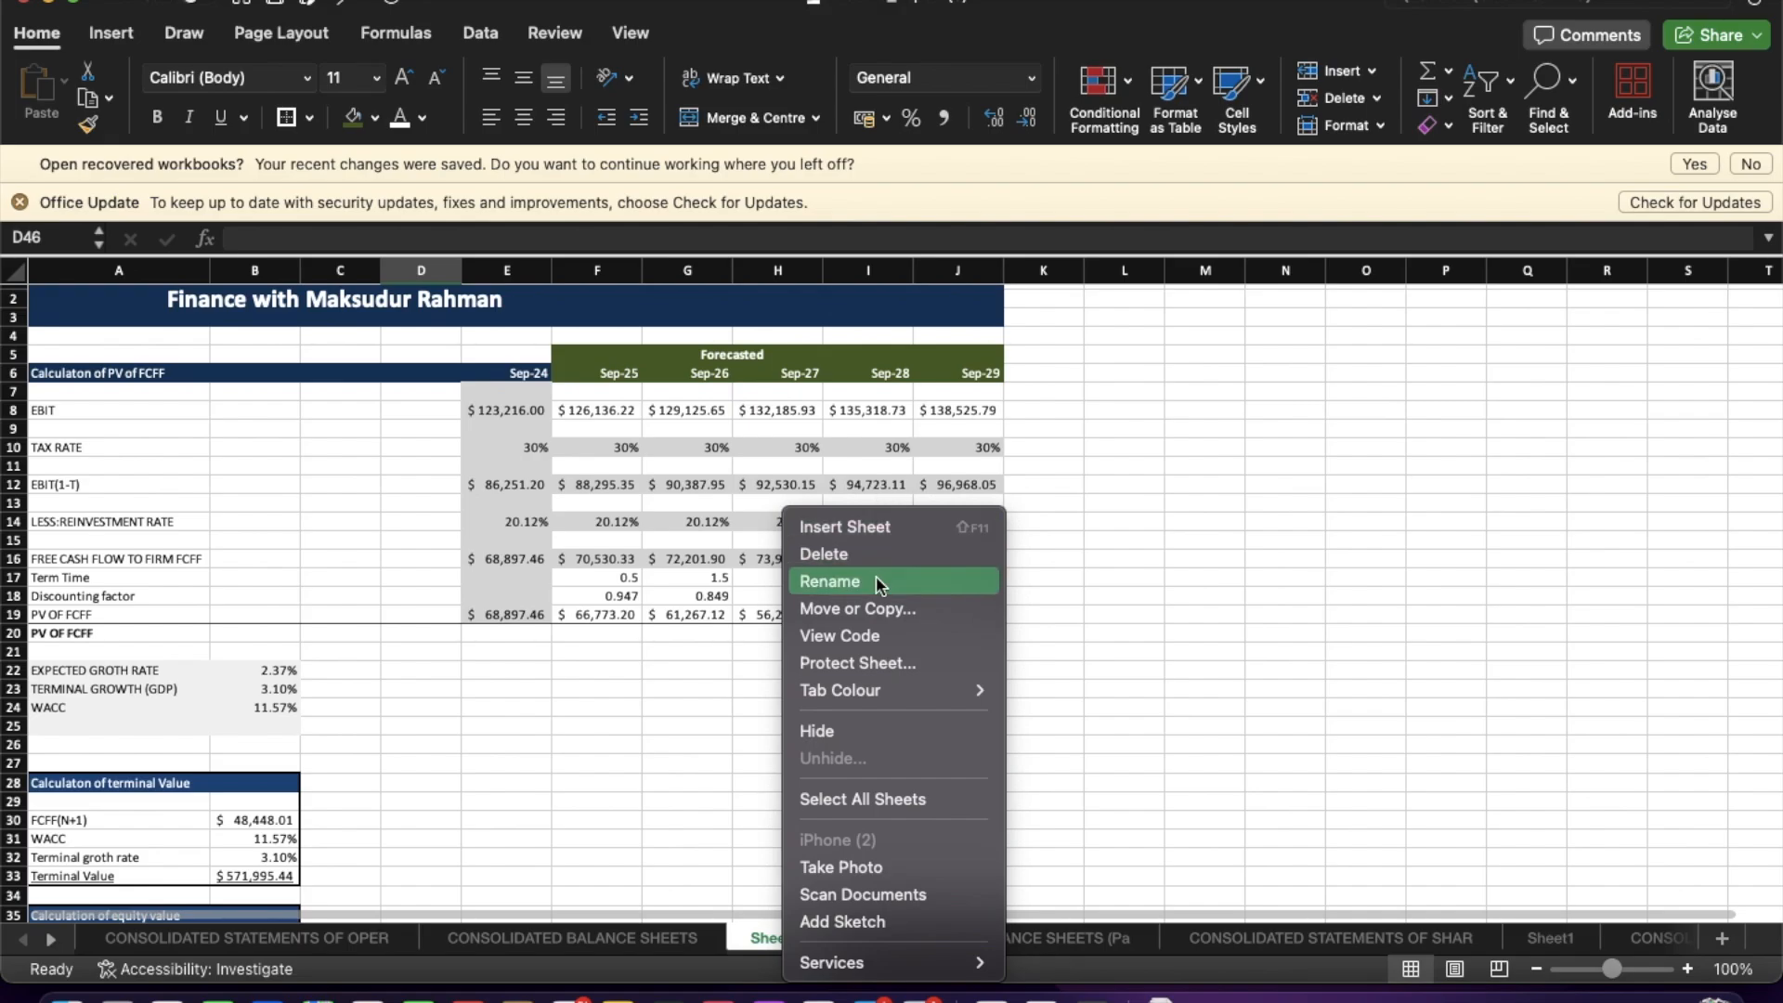
{"action": "left_click", "coordinate": [830, 581]}
{"action": "type", "text": "D"}
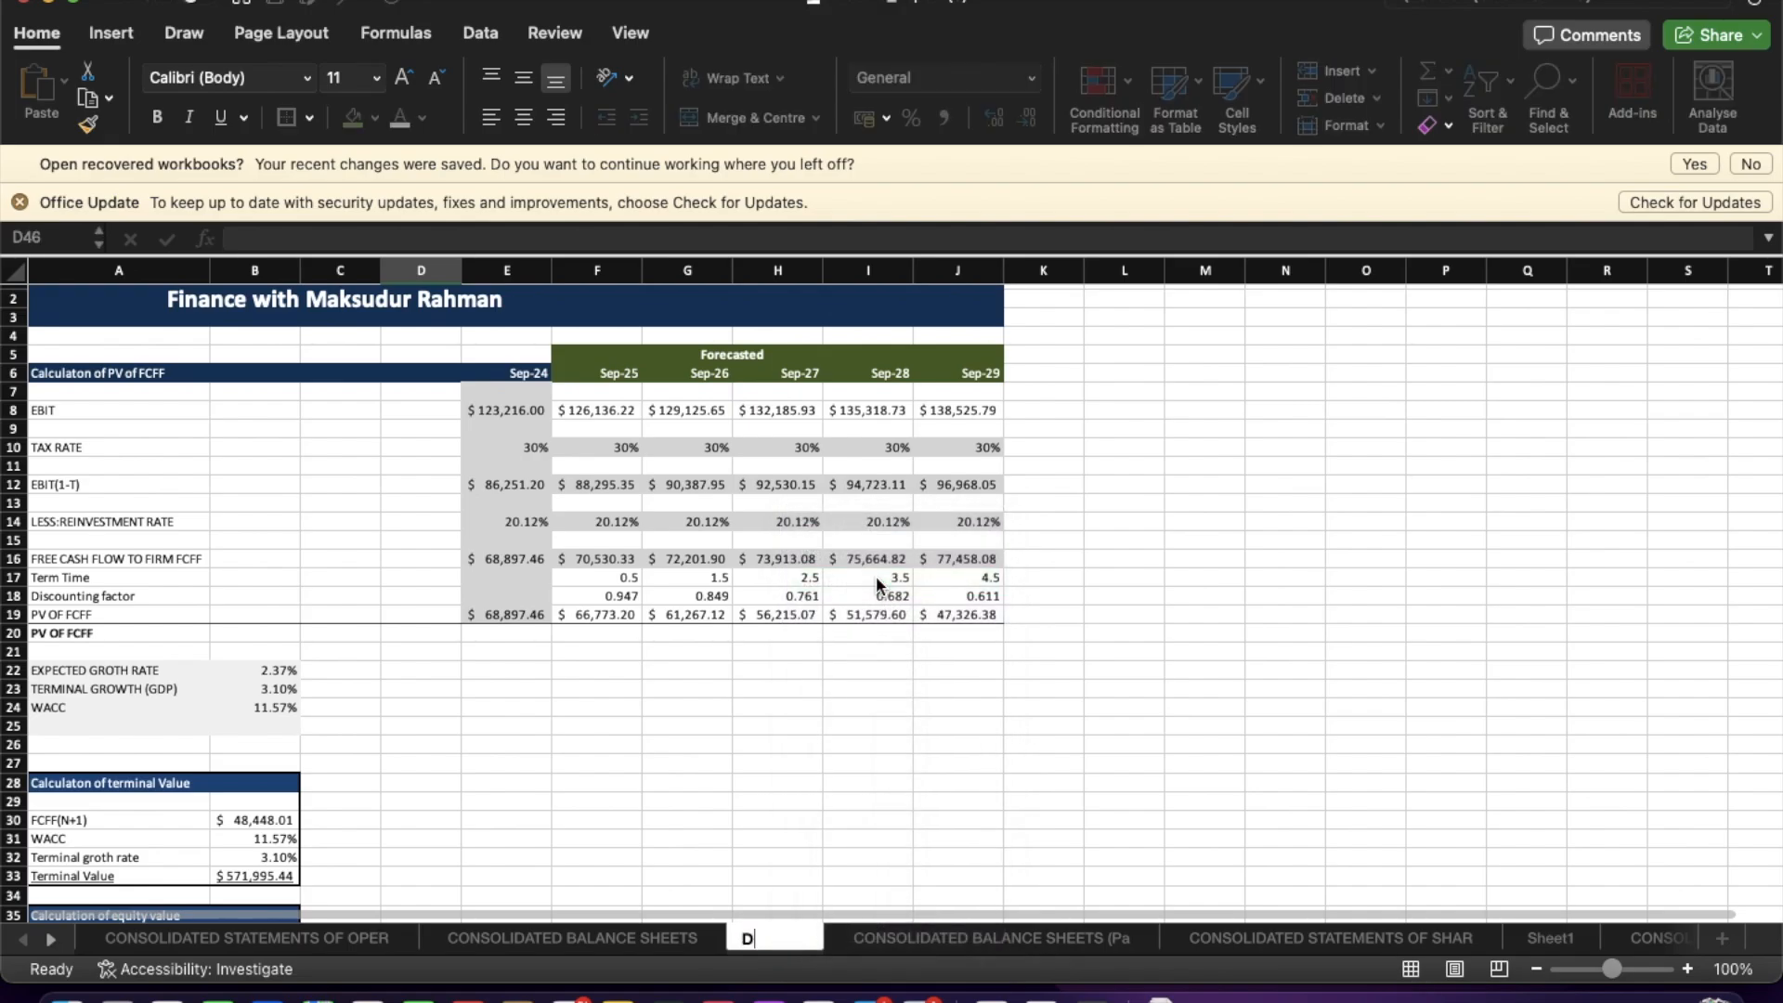
{"action": "type", "text": "CF VALUATION"}
{"action": "key", "text": "Return"}
{"action": "left_click", "coordinate": [818, 804]}
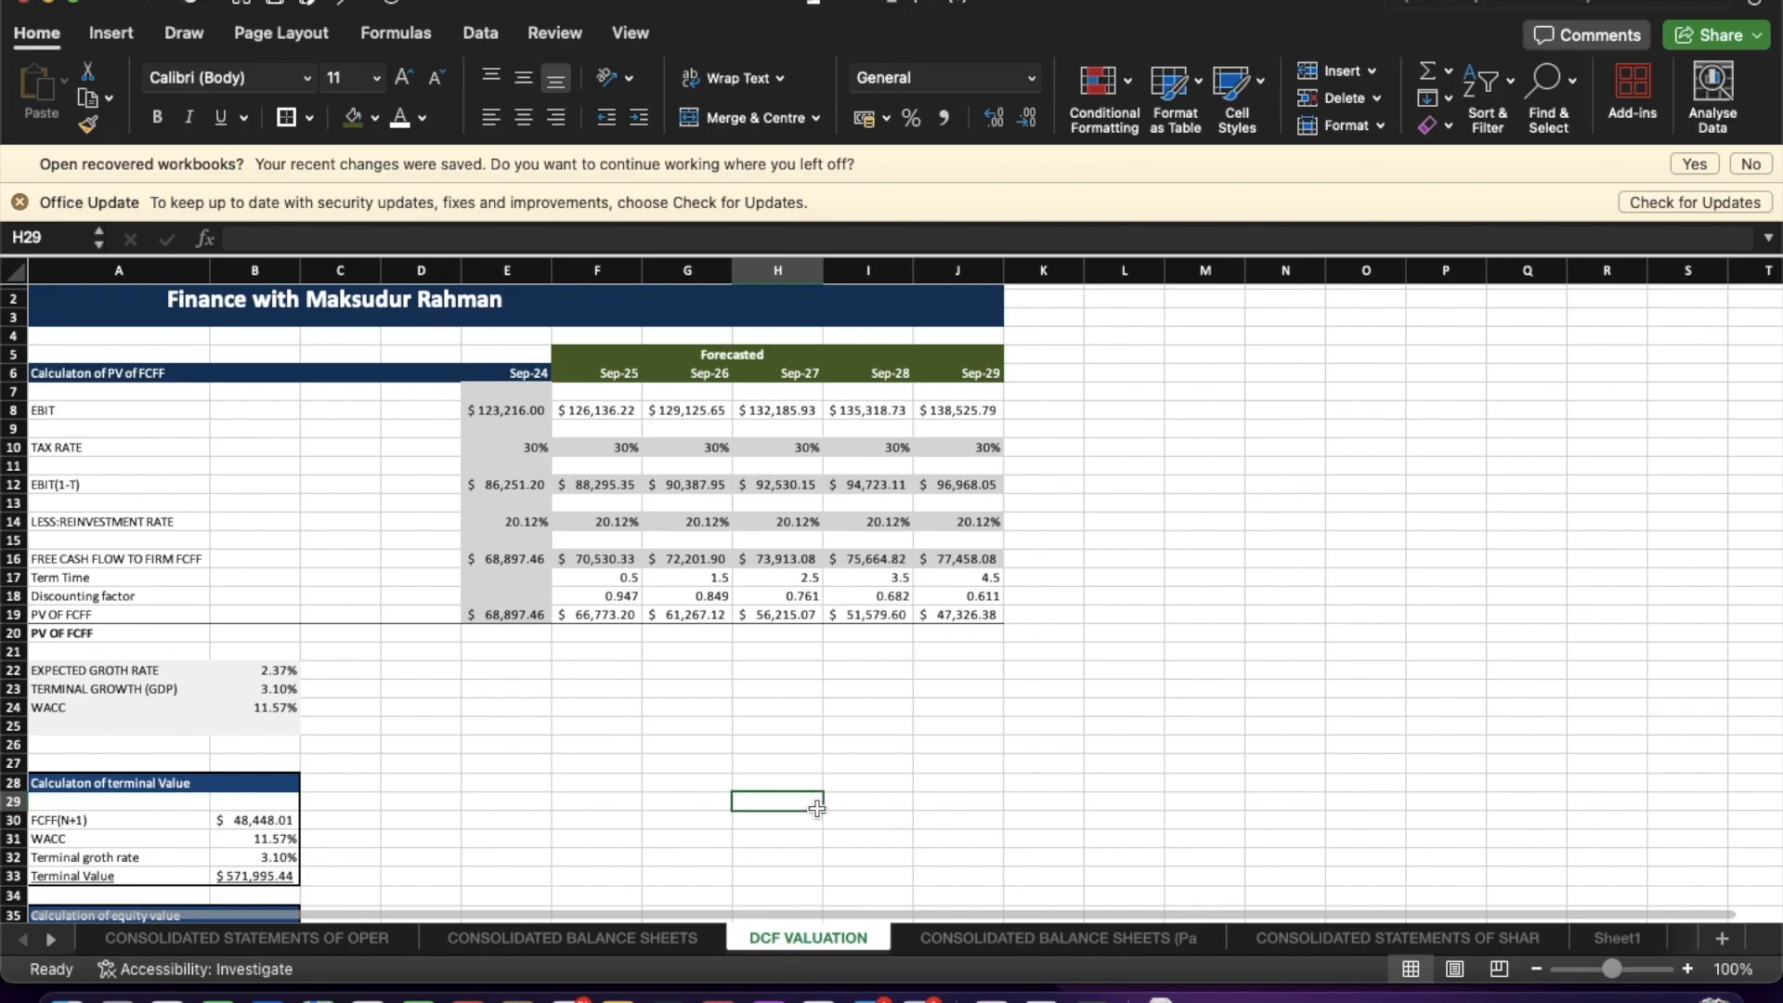
Remove the fill colour from the forecast cells F10:J16.
{"action": "scroll", "coordinate": [539, 729], "scroll_direction": "down", "scroll_amount": 5}
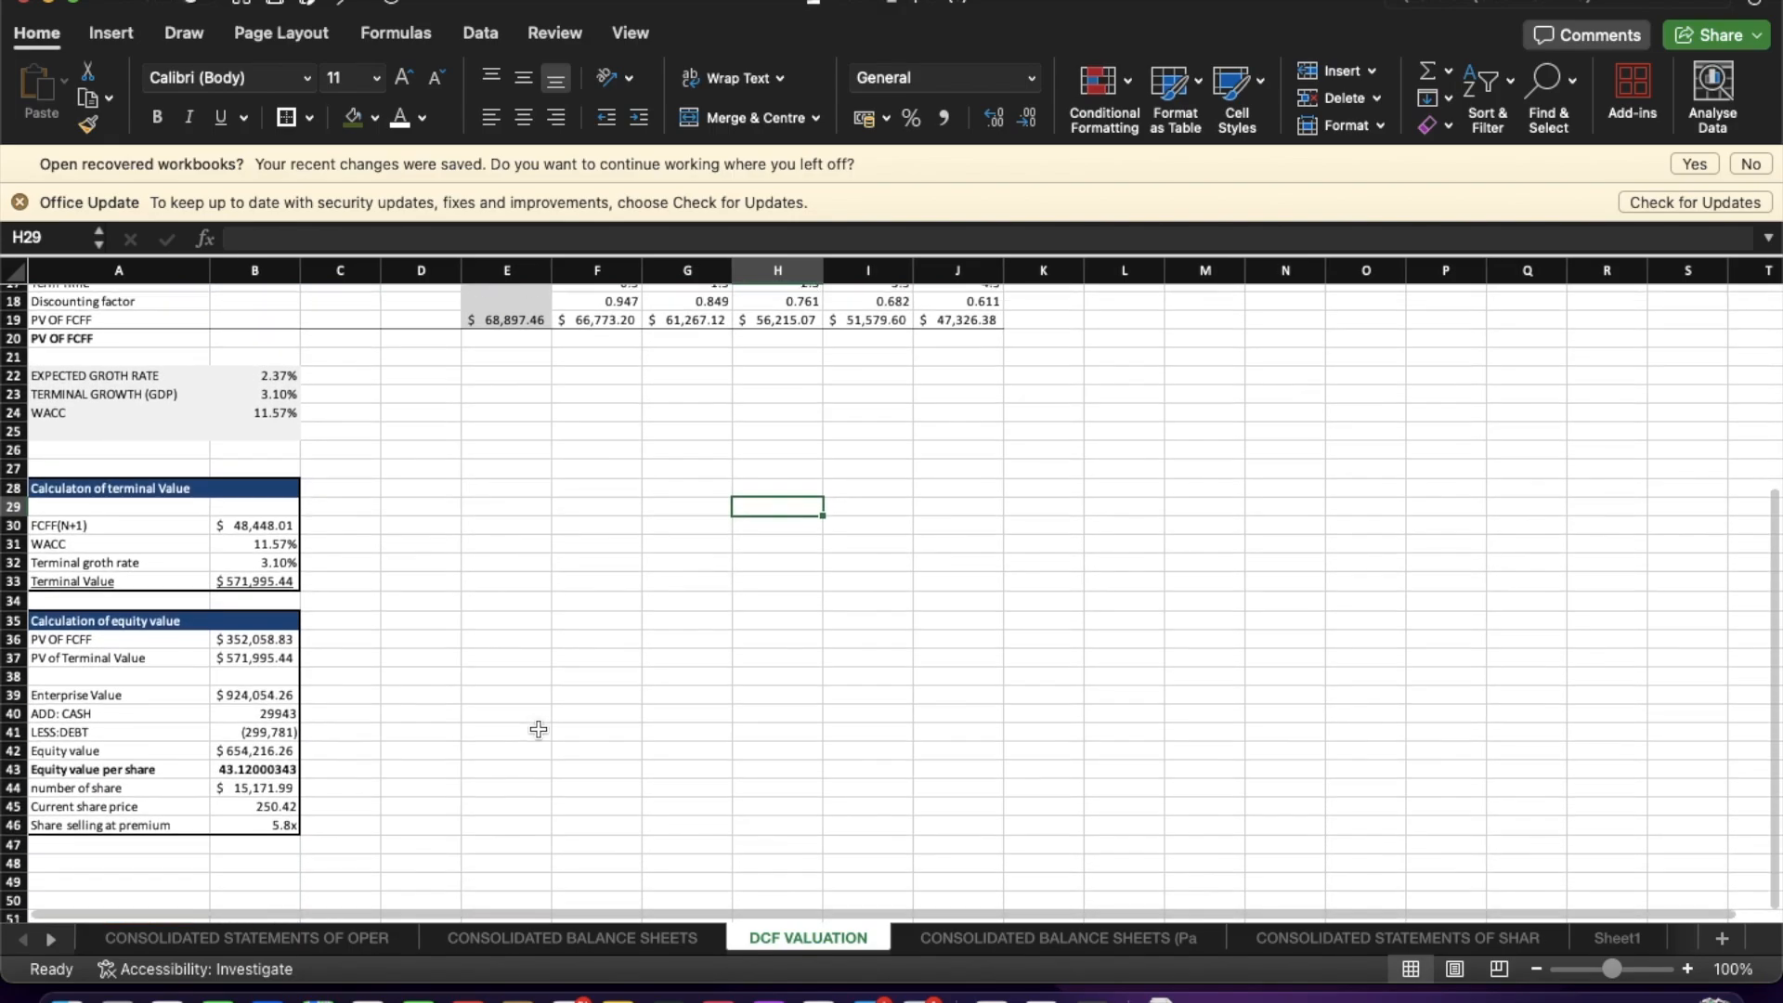
{"action": "scroll", "coordinate": [539, 729], "scroll_direction": "up", "scroll_amount": 5}
{"action": "scroll", "coordinate": [538, 729], "scroll_direction": "down", "scroll_amount": 1}
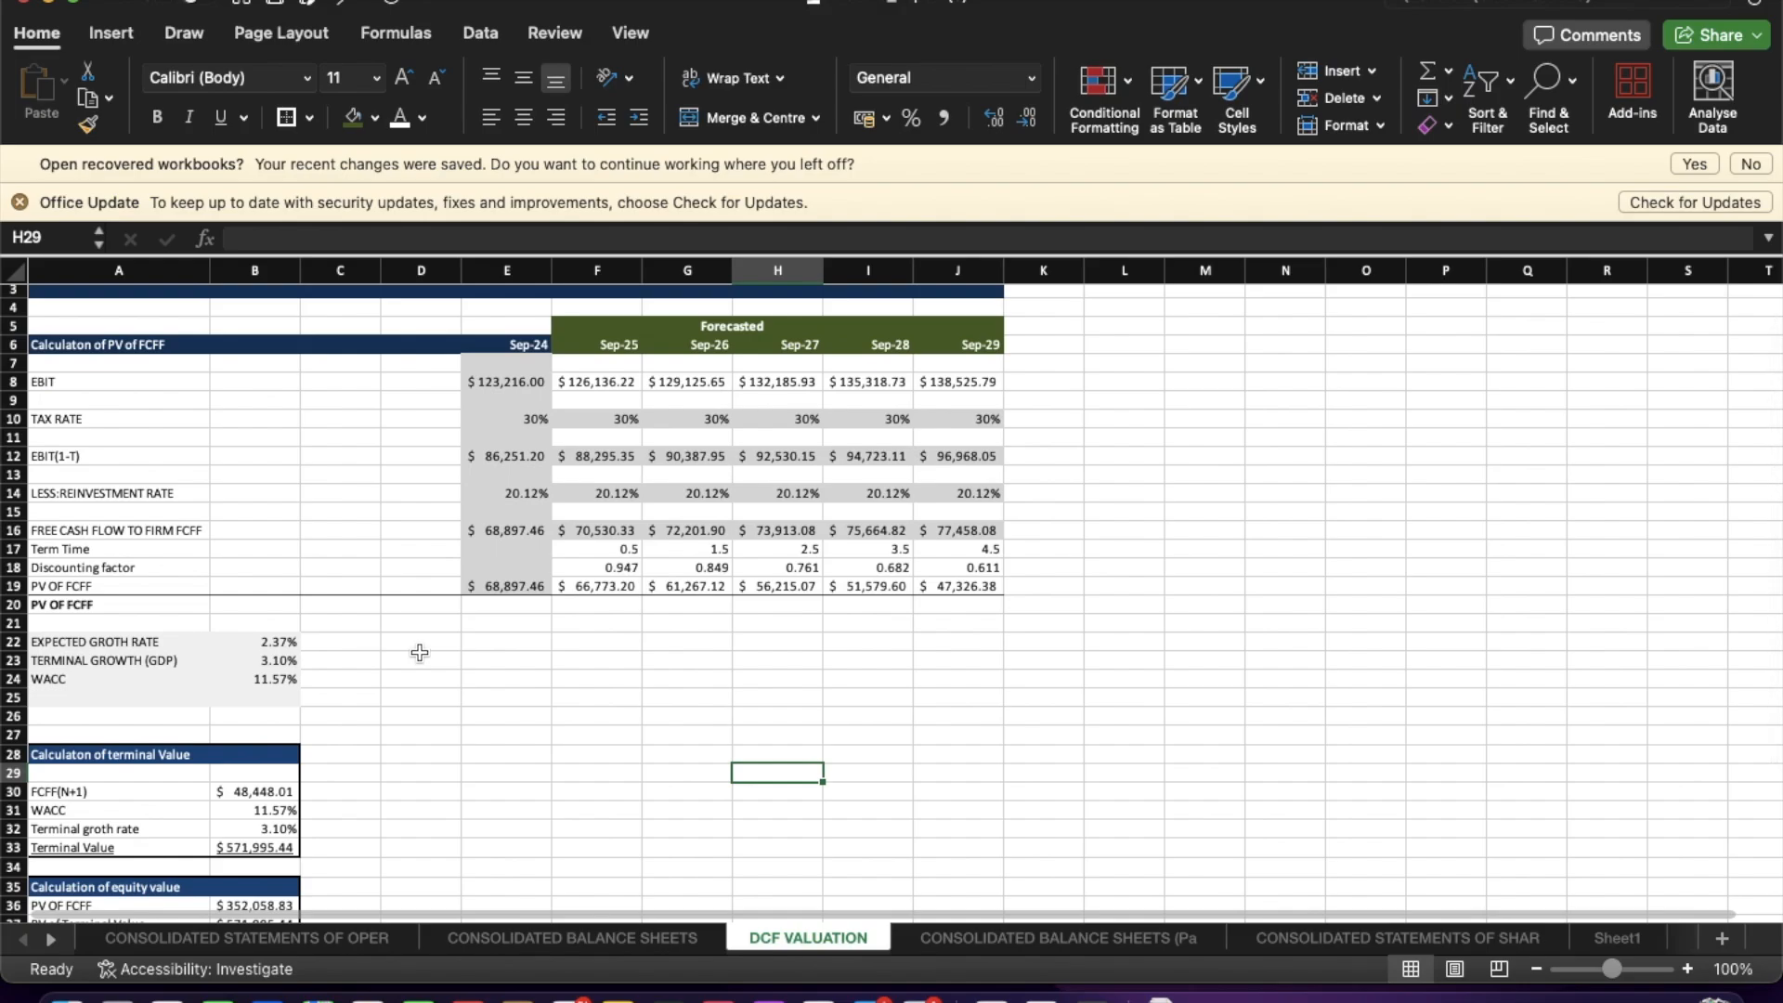
{"action": "scroll", "coordinate": [415, 655], "scroll_direction": "down", "scroll_amount": 1}
{"action": "left_click_drag", "start_coordinate": [575, 397], "coordinate": [955, 504]}
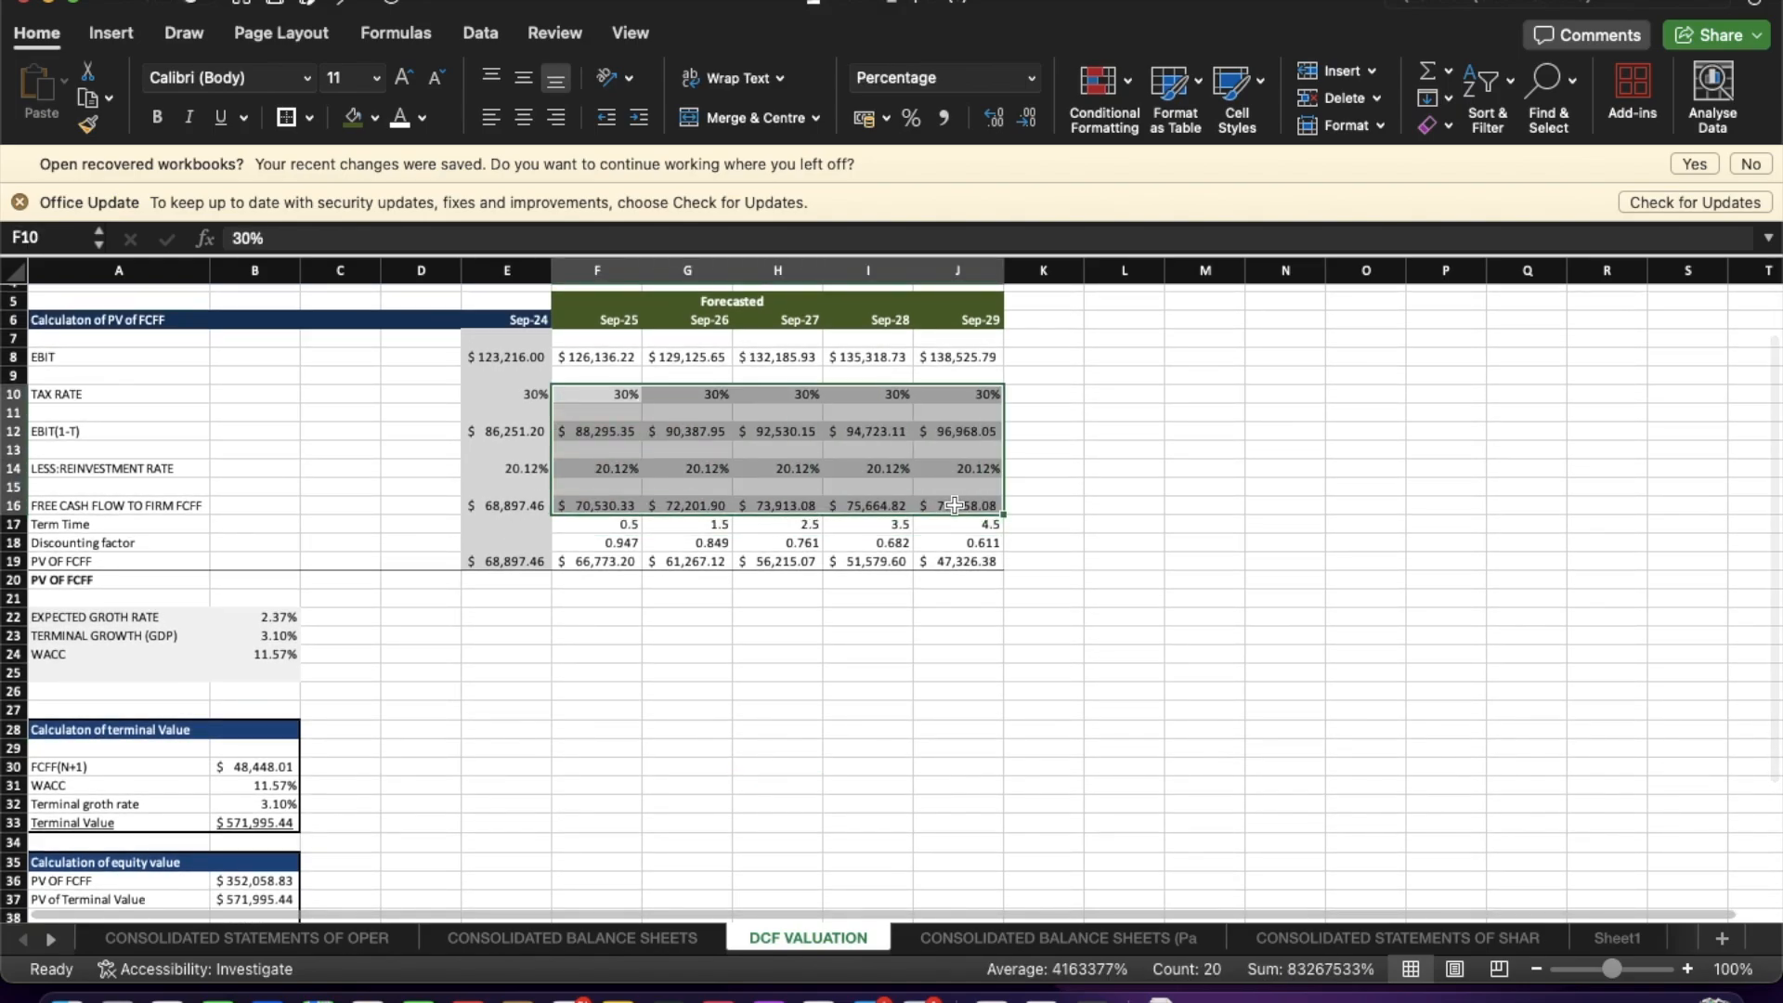
{"action": "left_click", "coordinate": [426, 117]}
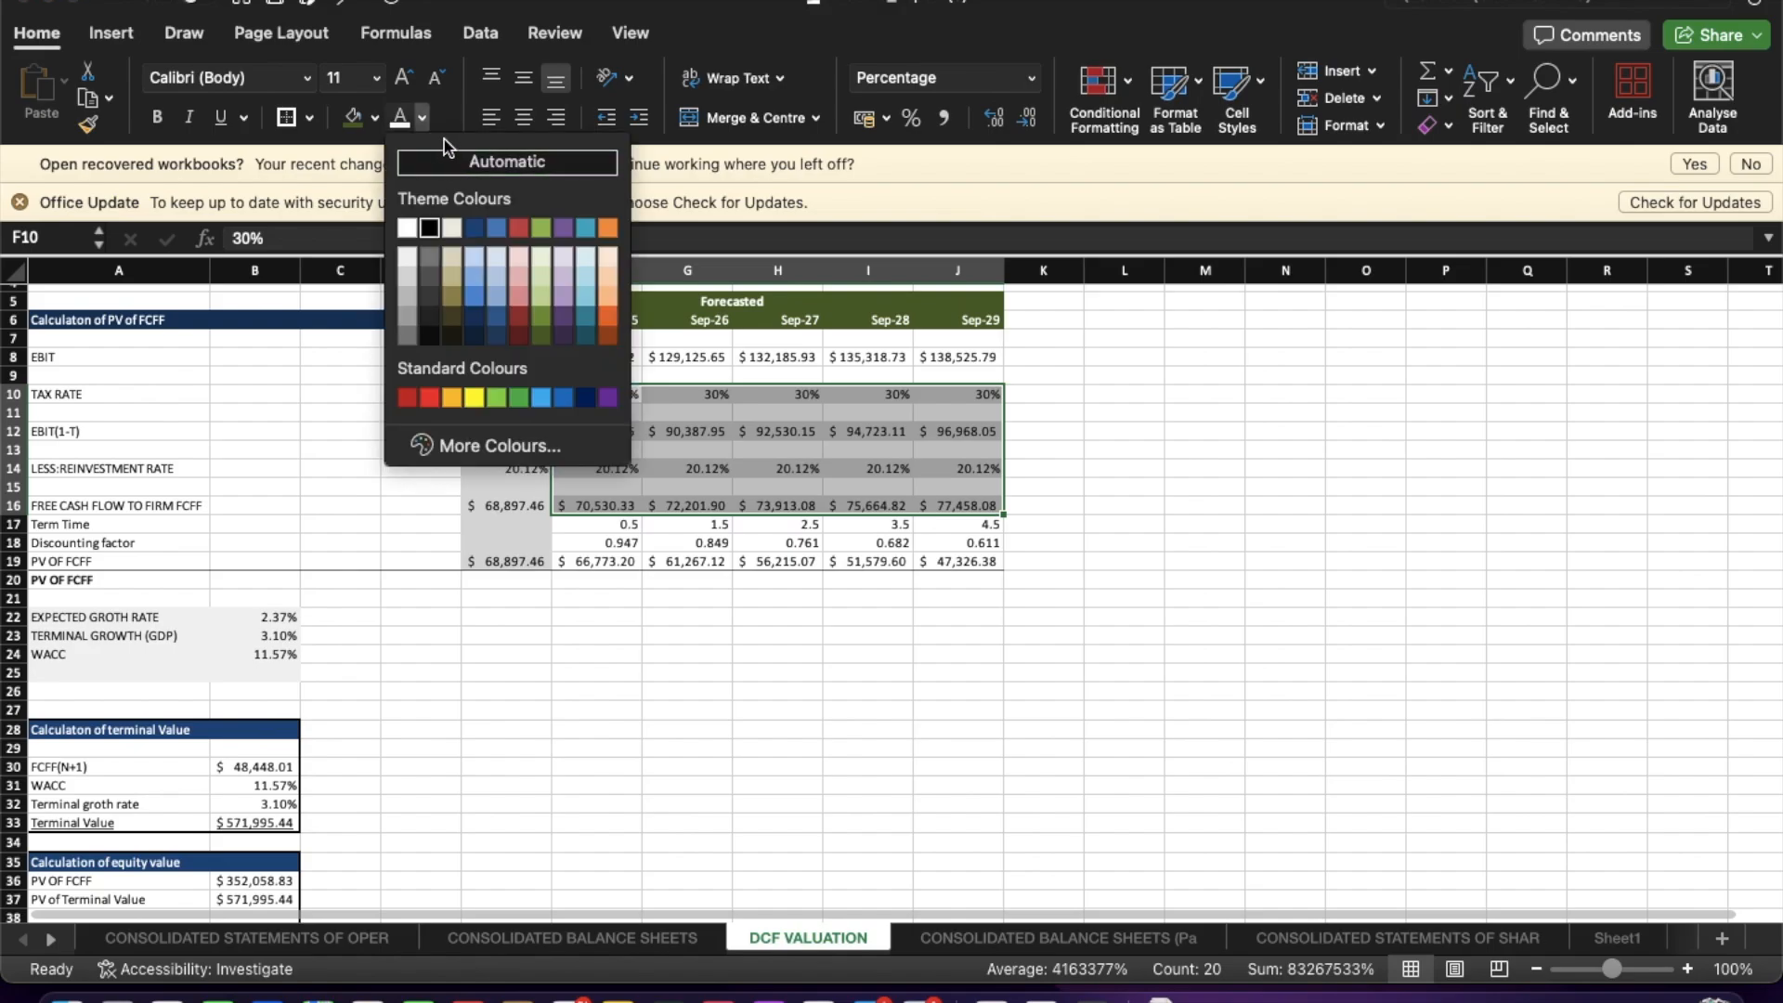
{"action": "left_click", "coordinate": [378, 123]}
{"action": "left_click", "coordinate": [378, 124]}
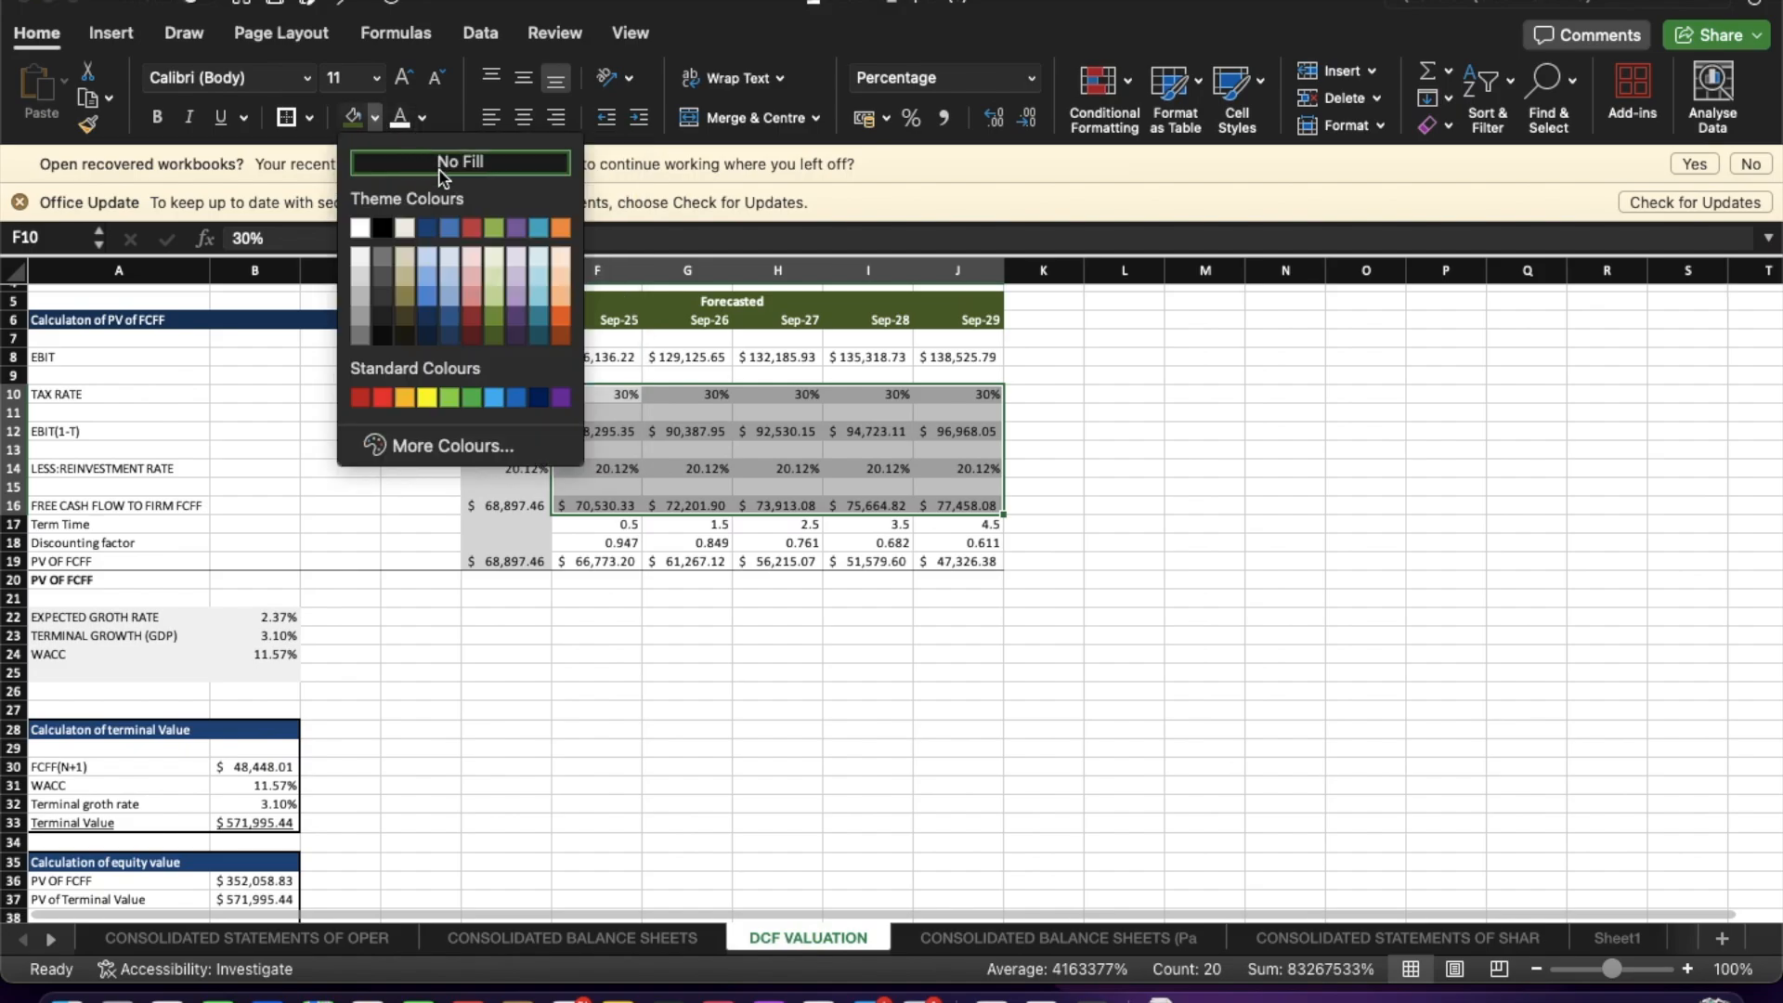
{"action": "left_click", "coordinate": [438, 165]}
{"action": "left_click", "coordinate": [685, 525]}
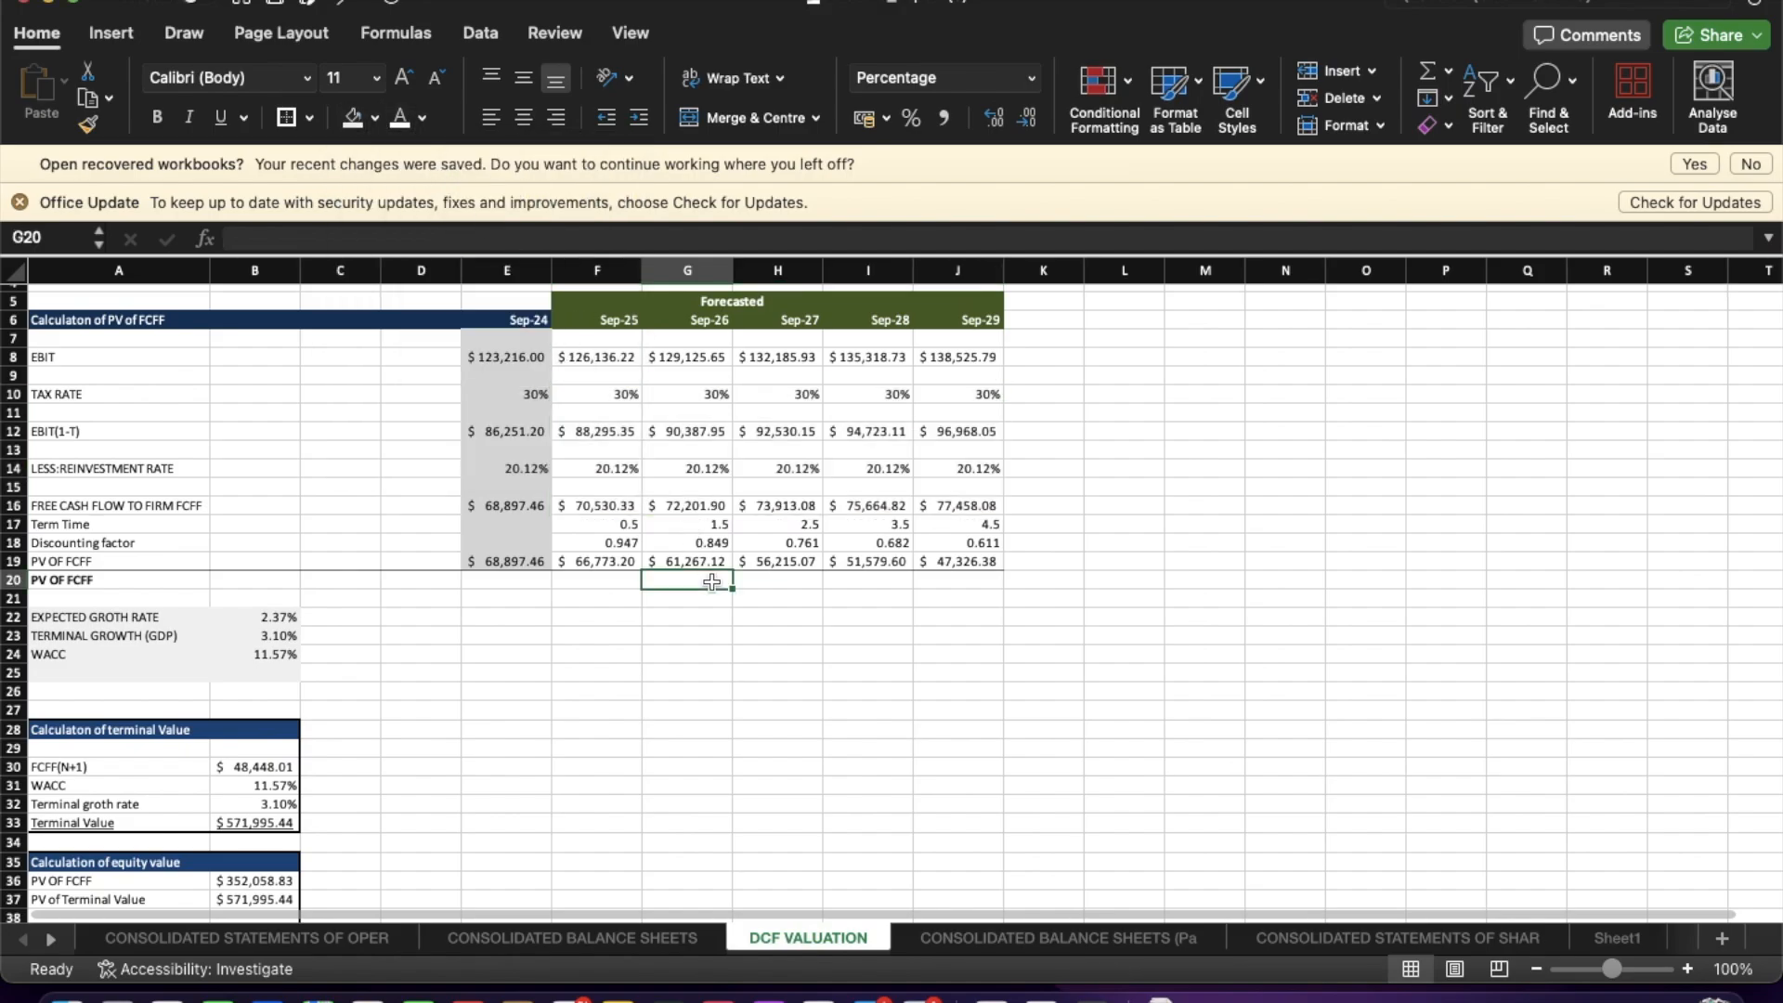
Apply a box border around the PV of FCFF calculation block A5:J19.
{"action": "left_click", "coordinate": [763, 703]}
{"action": "scroll", "coordinate": [147, 334], "scroll_direction": "up", "scroll_amount": 2}
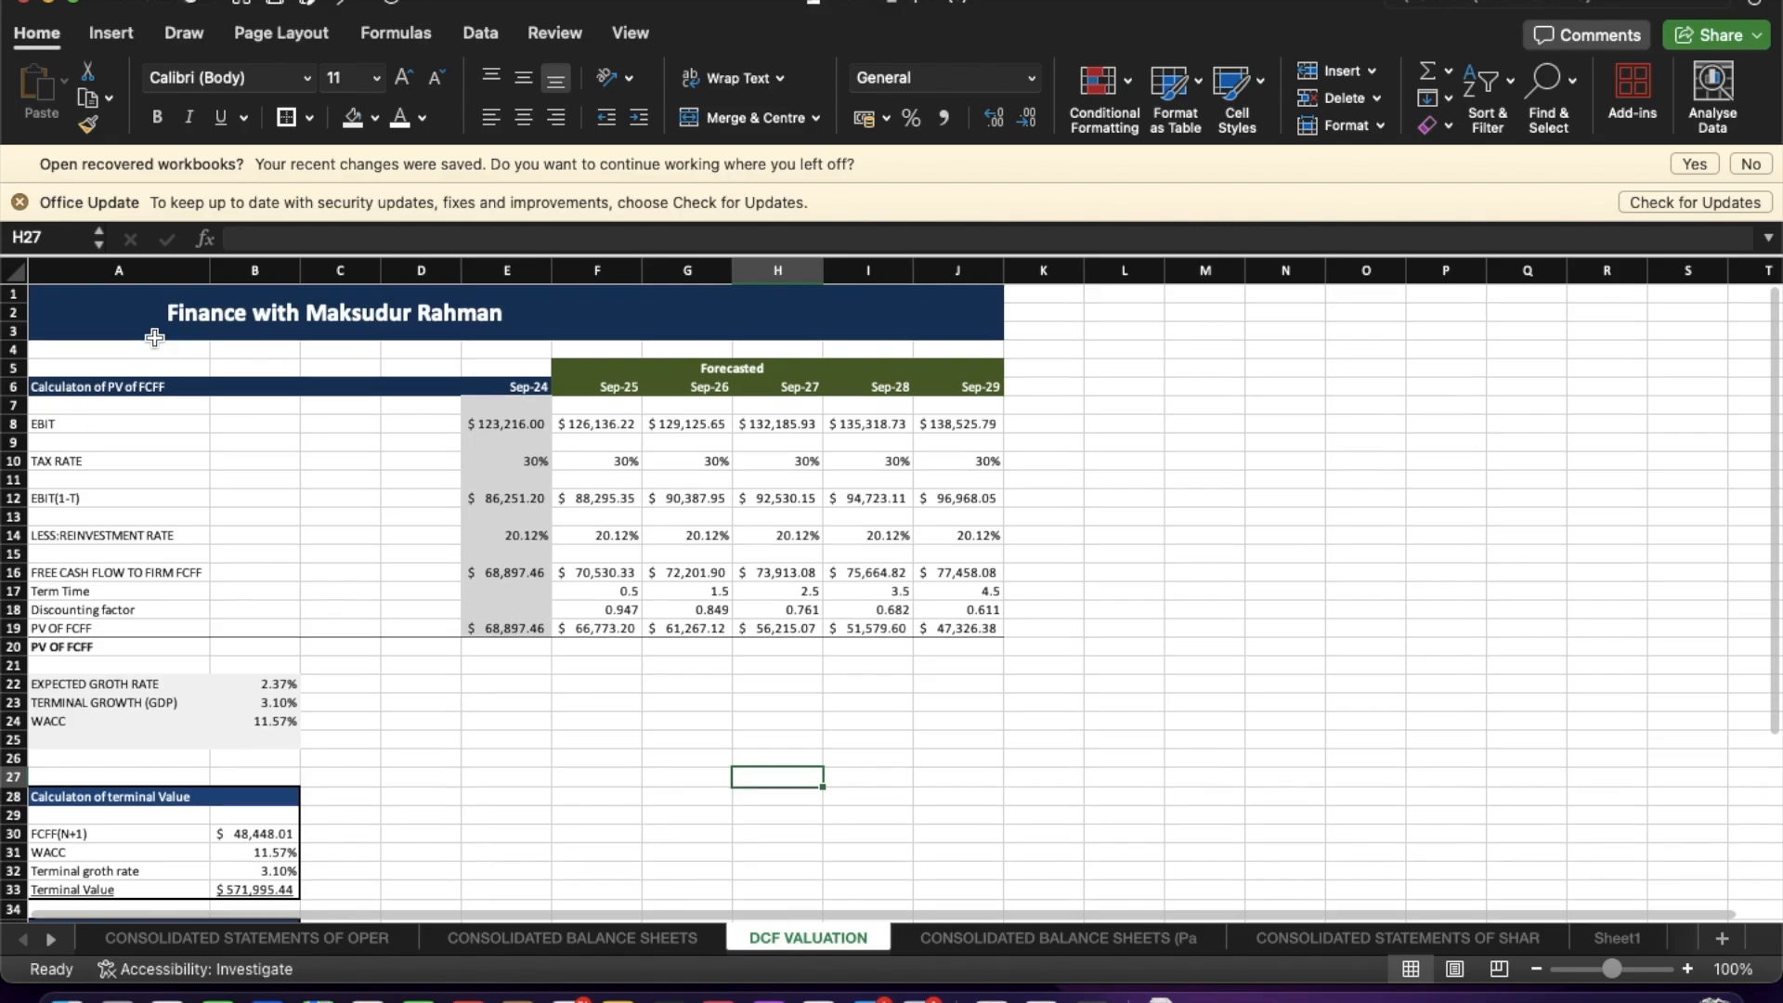
{"action": "left_click_drag", "start_coordinate": [83, 307], "coordinate": [617, 648]}
{"action": "left_click_drag", "start_coordinate": [128, 369], "coordinate": [945, 635]}
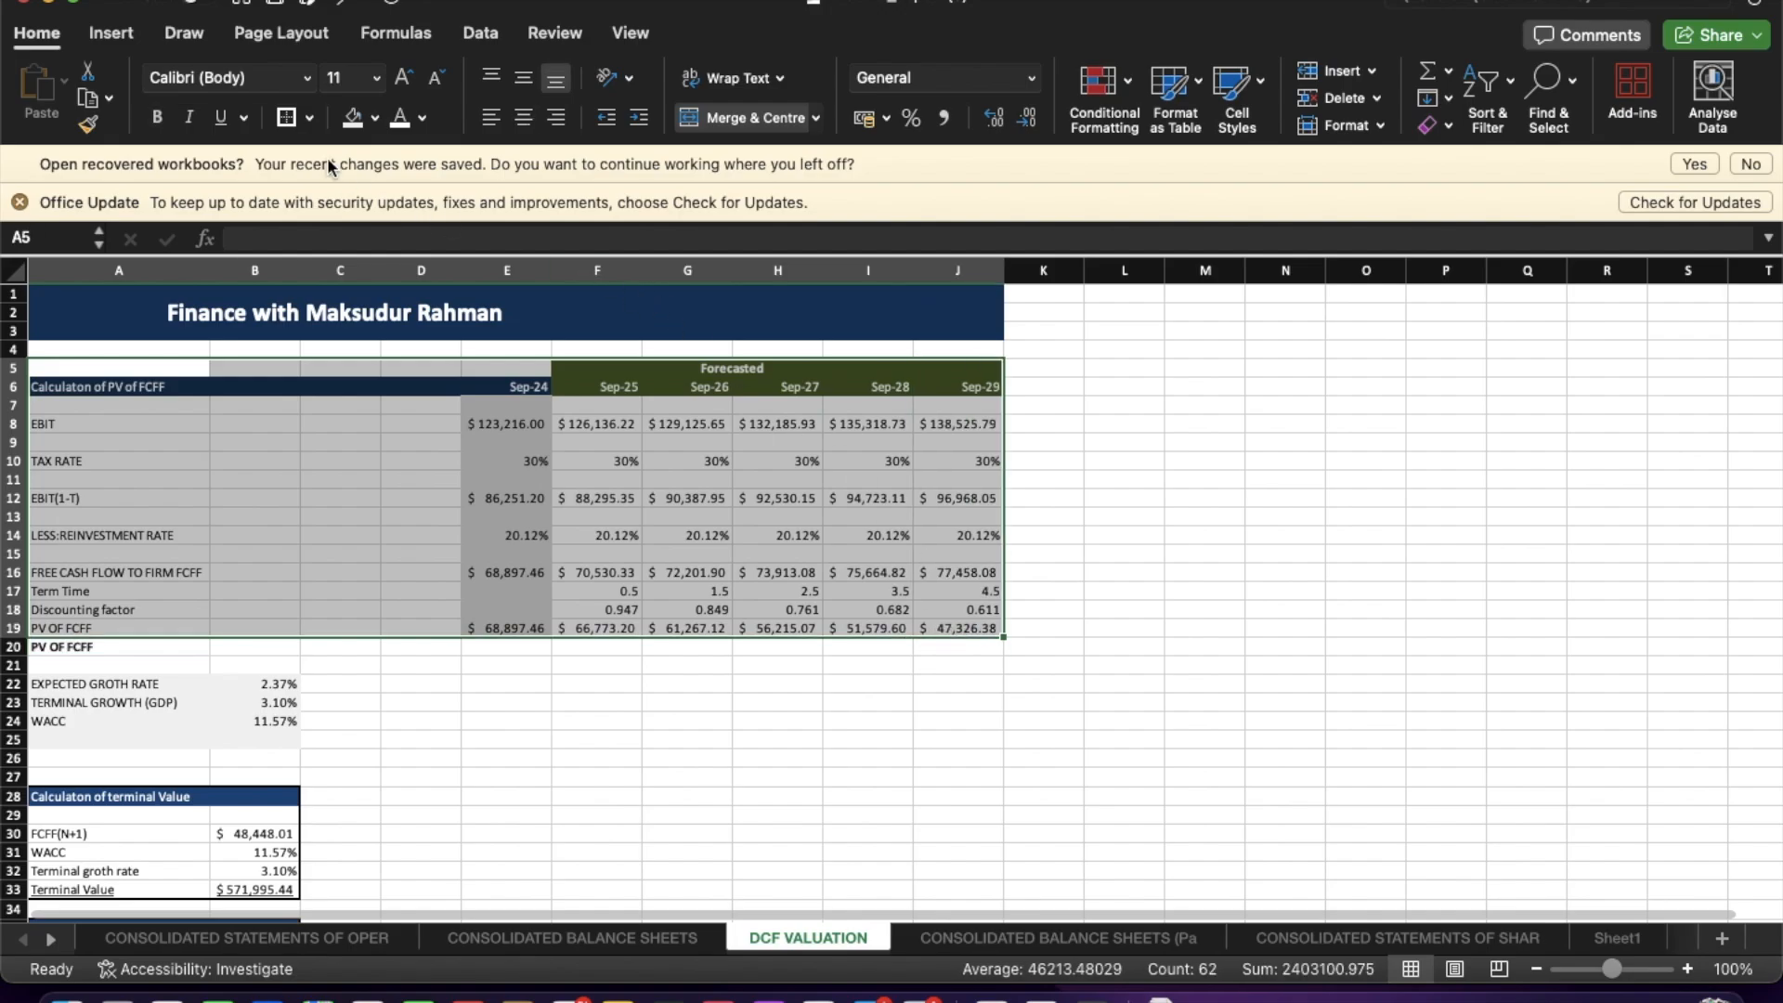
{"action": "left_click", "coordinate": [310, 118]}
{"action": "left_click", "coordinate": [868, 704]}
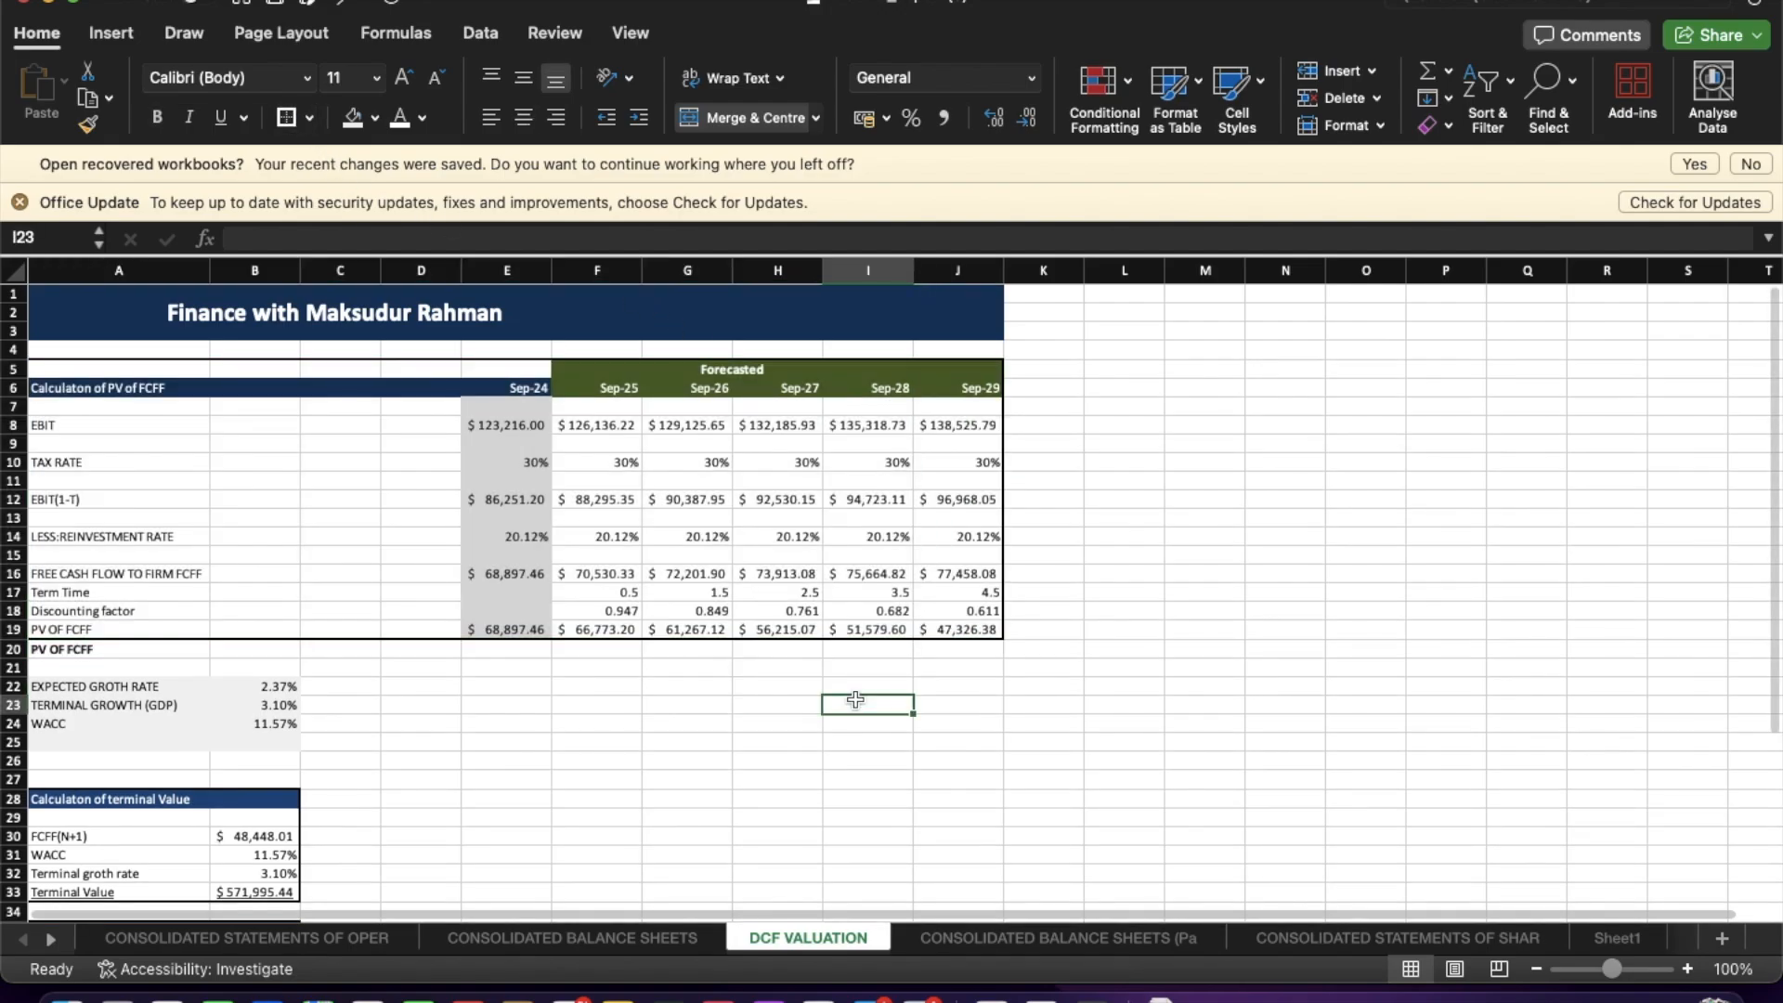
Fill cells A5:E5 above the Calculation of PV of FCFF header with dark blue.
{"action": "left_click_drag", "start_coordinate": [135, 368], "coordinate": [504, 367]}
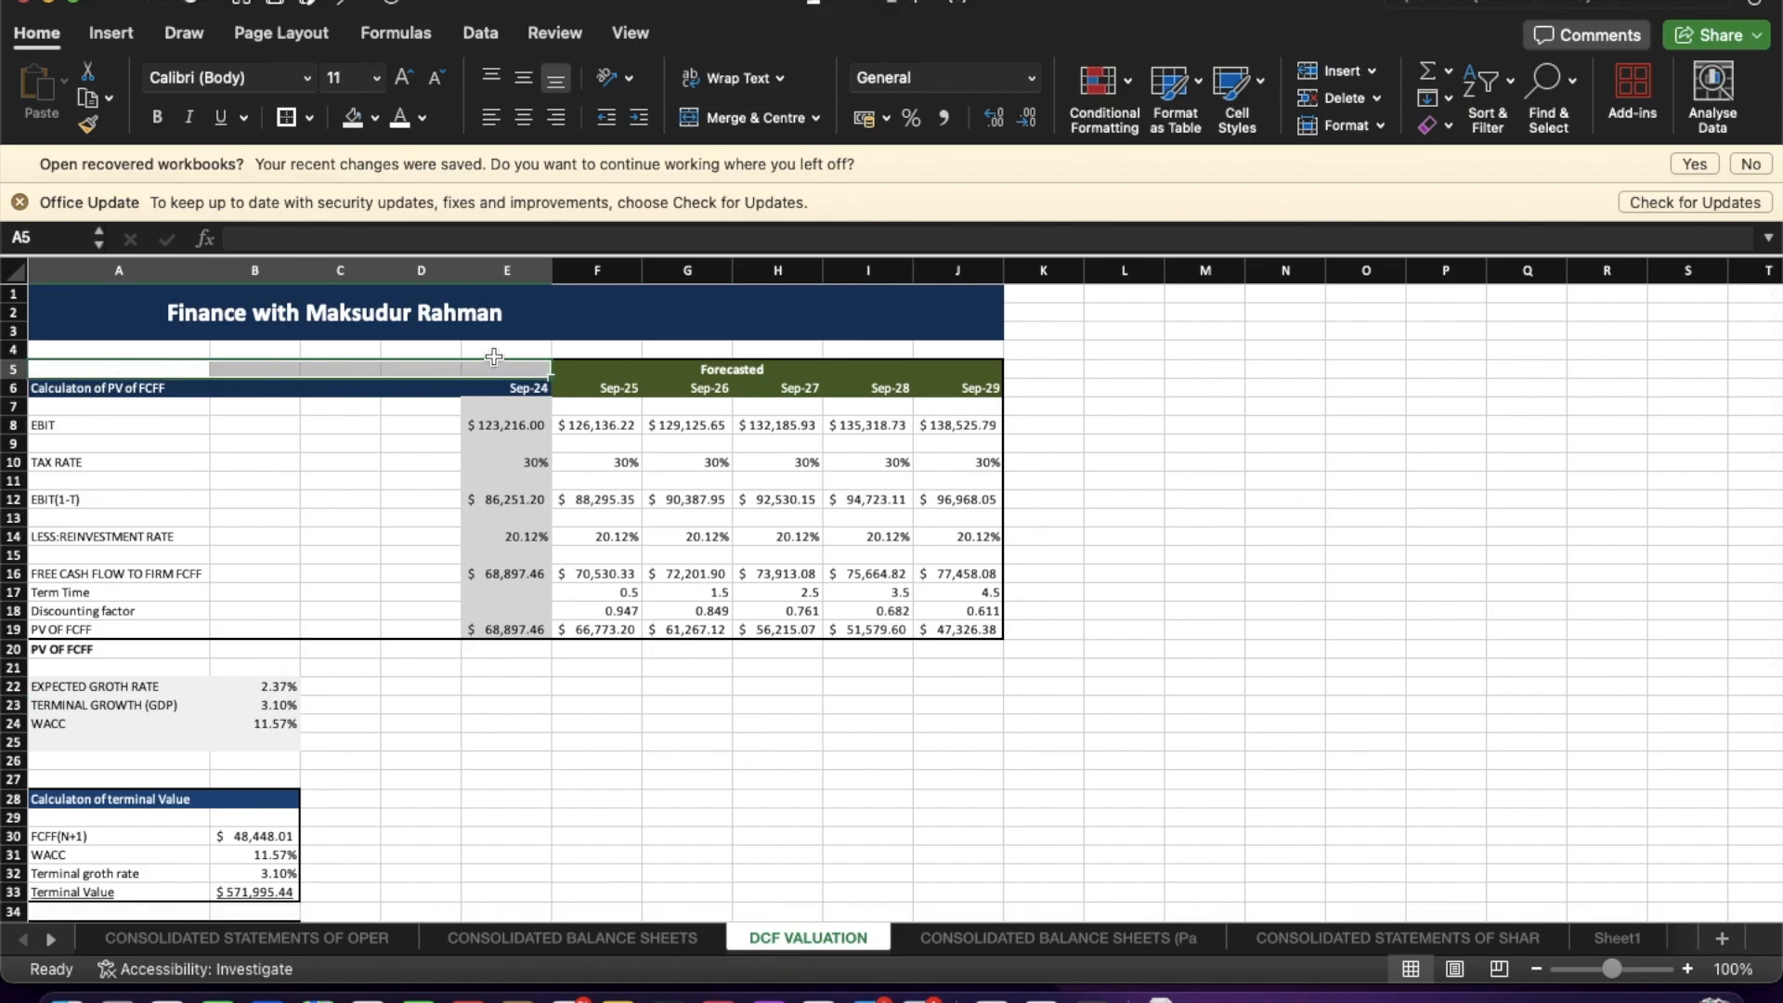
{"action": "left_click", "coordinate": [376, 118]}
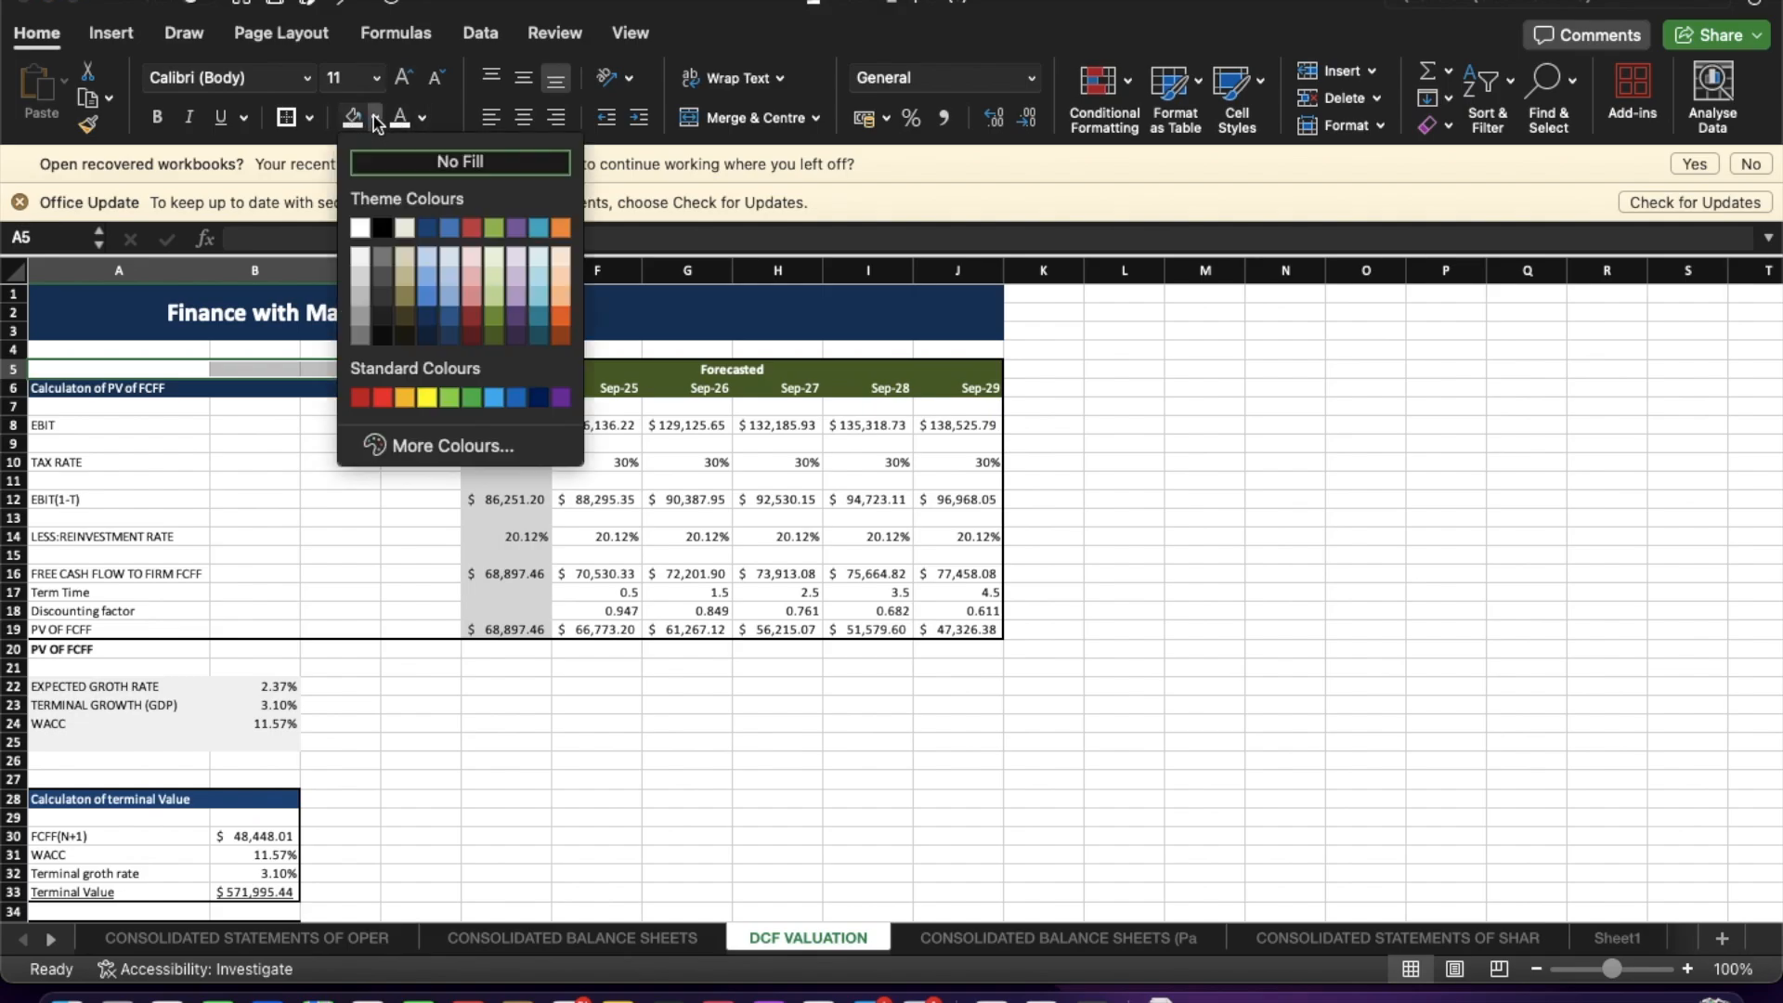
{"action": "left_click", "coordinate": [424, 229]}
{"action": "left_click", "coordinate": [528, 611]}
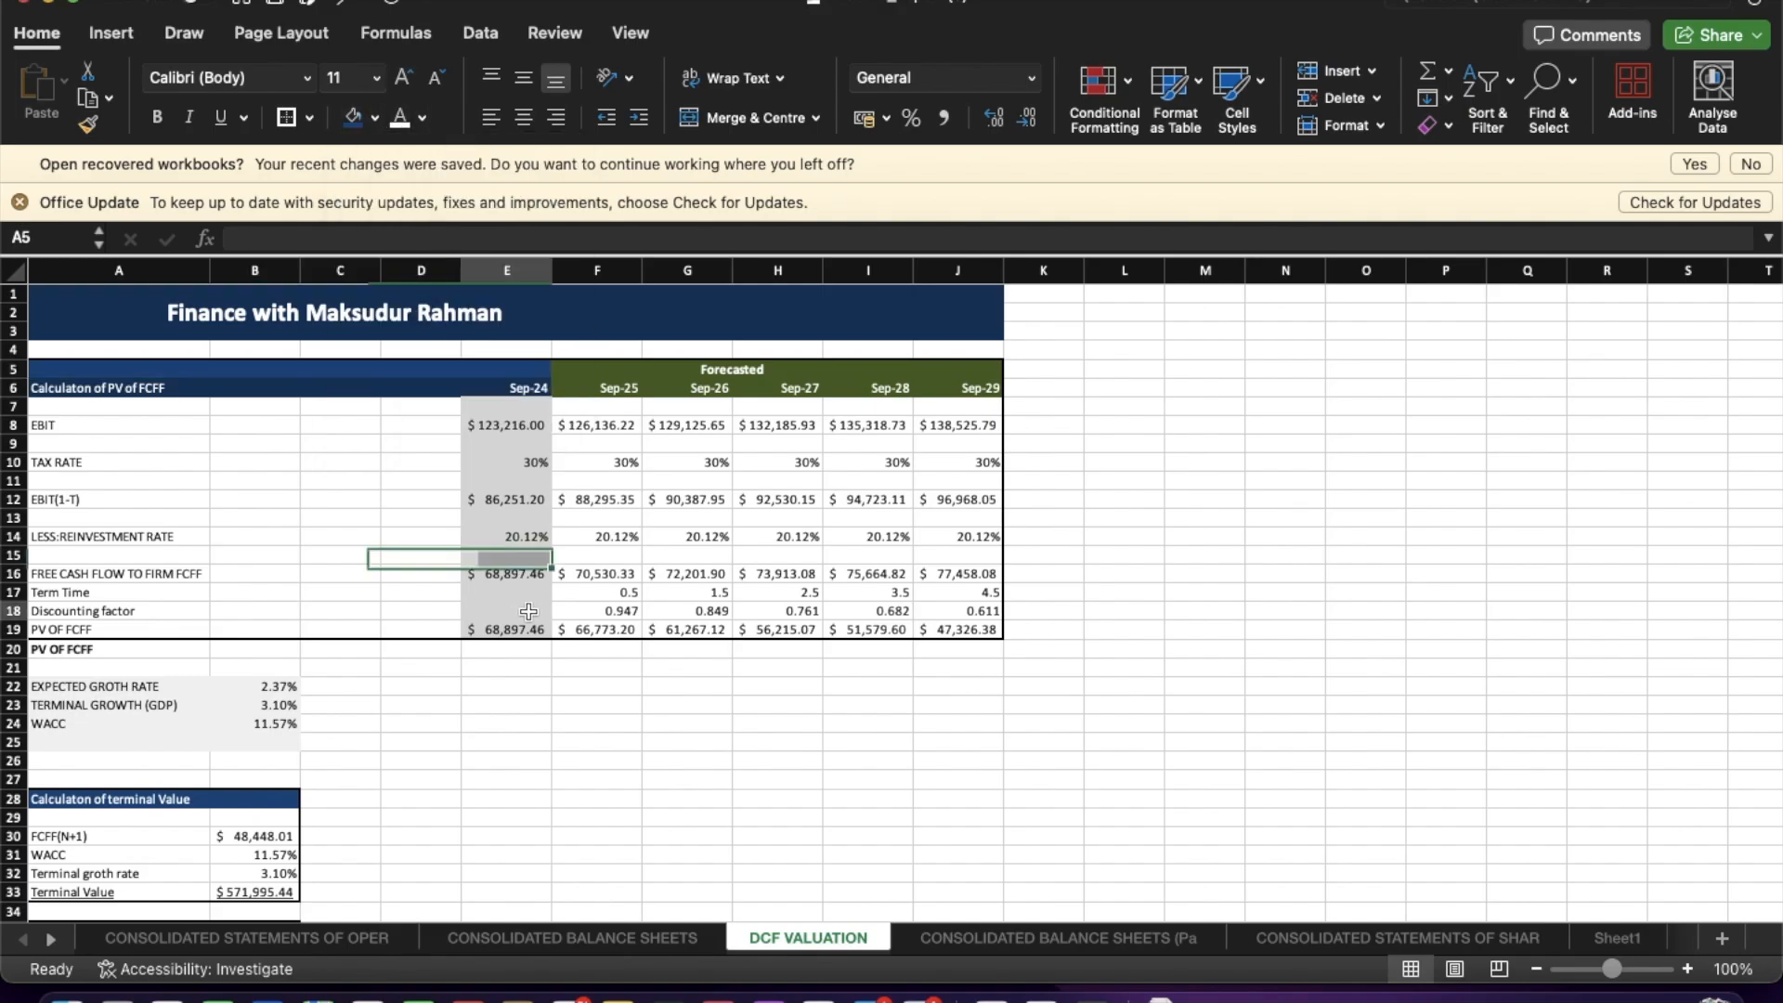
{"action": "left_click", "coordinate": [598, 764]}
{"action": "left_click", "coordinate": [558, 685]}
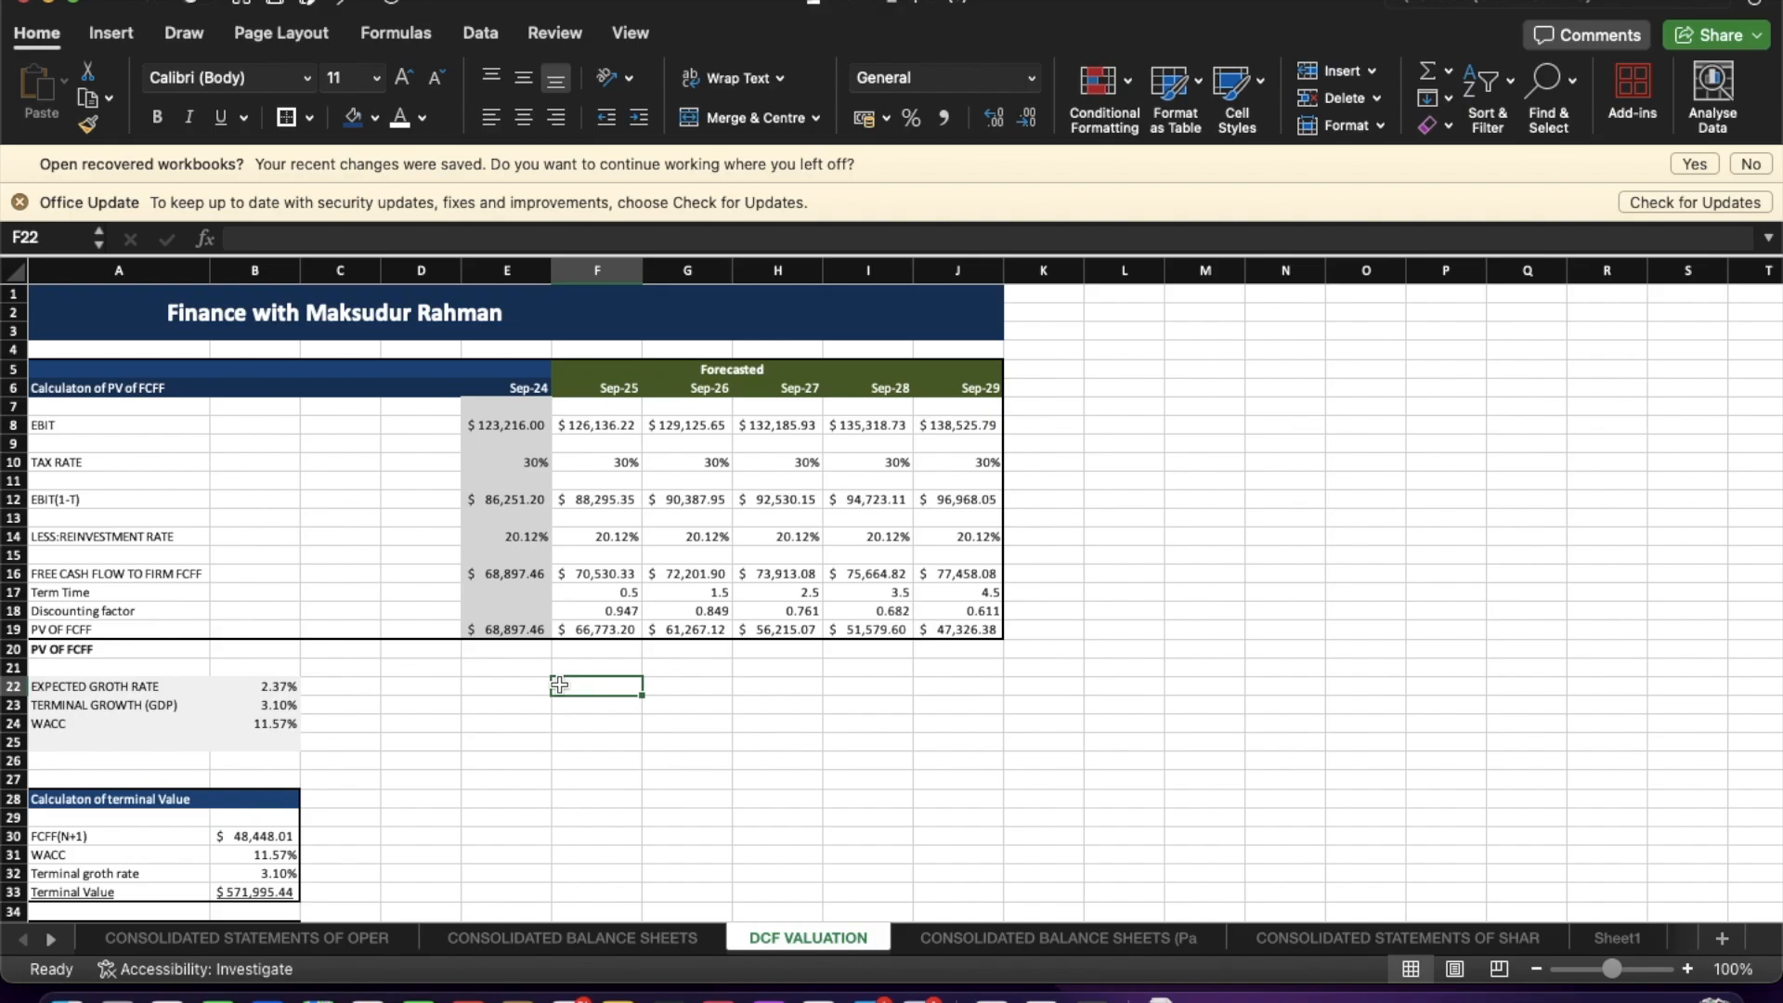
{"action": "scroll", "coordinate": [785, 687], "scroll_direction": "down", "scroll_amount": 10}
{"action": "scroll", "coordinate": [799, 693], "scroll_direction": "up", "scroll_amount": 10}
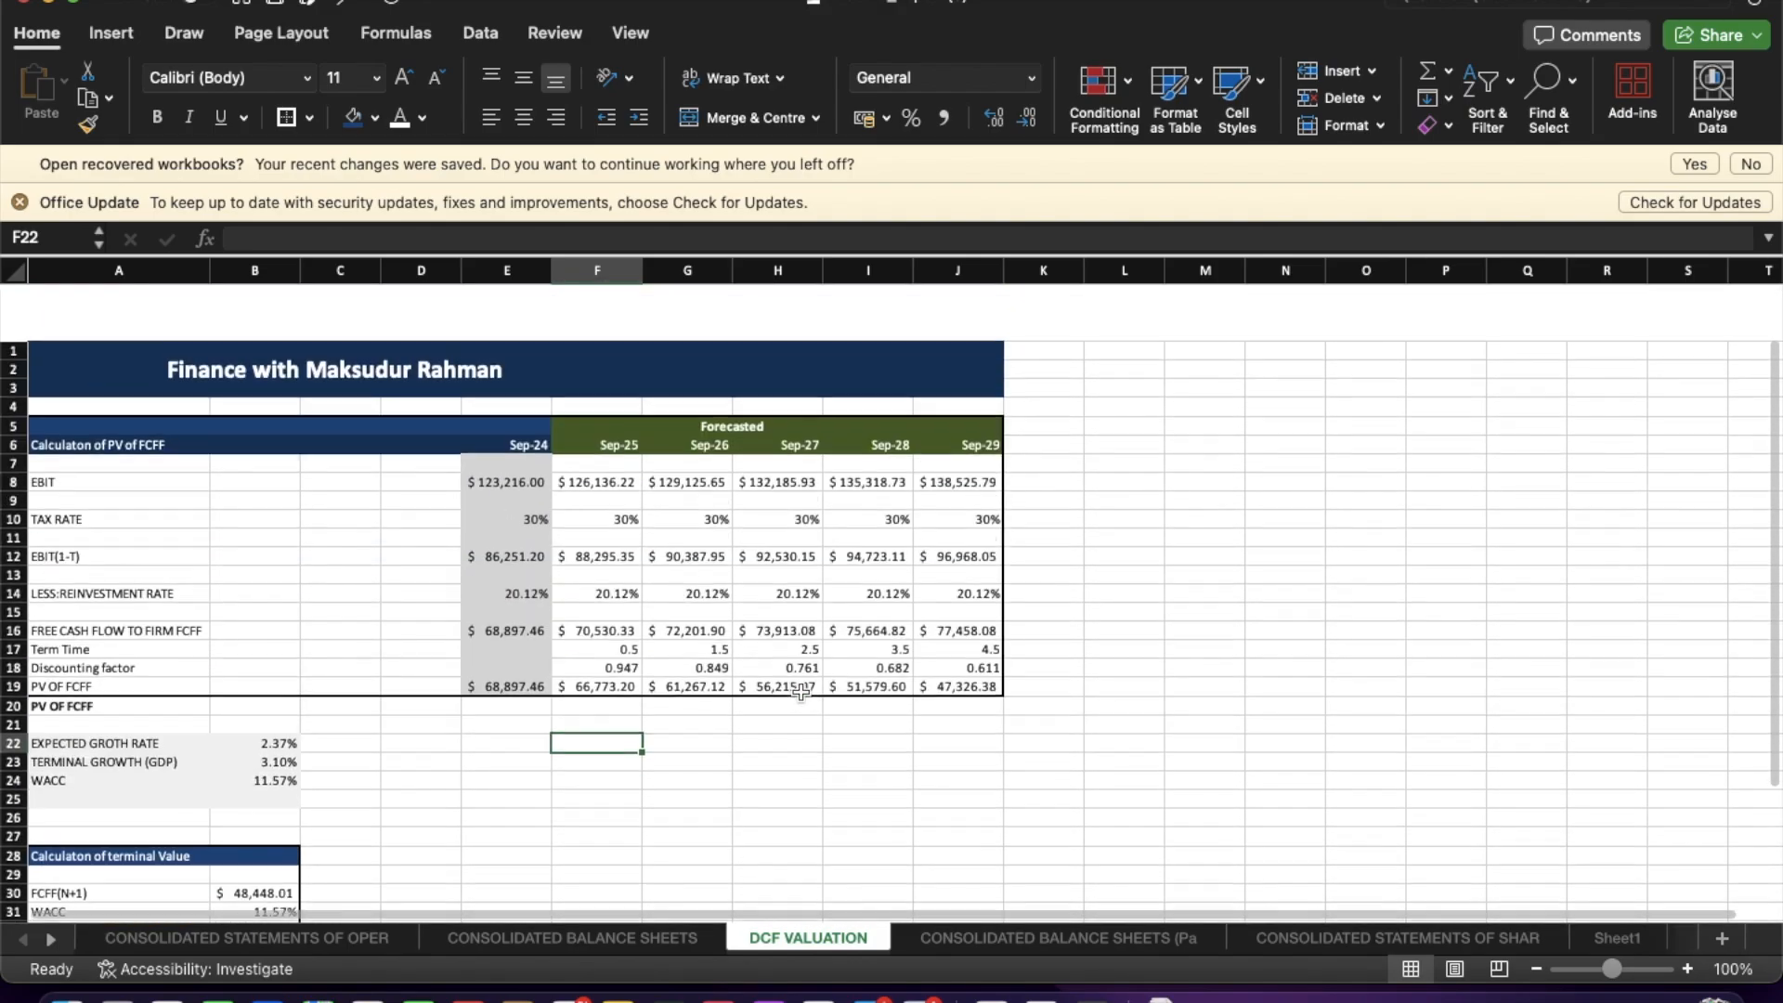